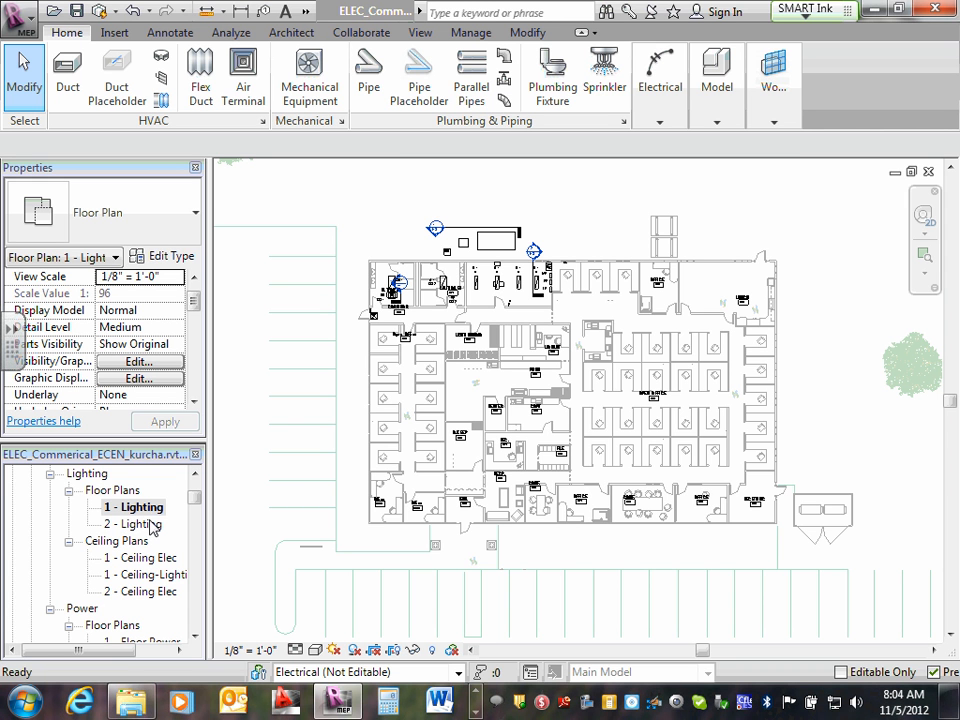
# - Compare the 1 - Lighting and 2 - Lighting floor plans, ending with the 2 - Lighting plan open
pyautogui.doubleClick(140, 525)
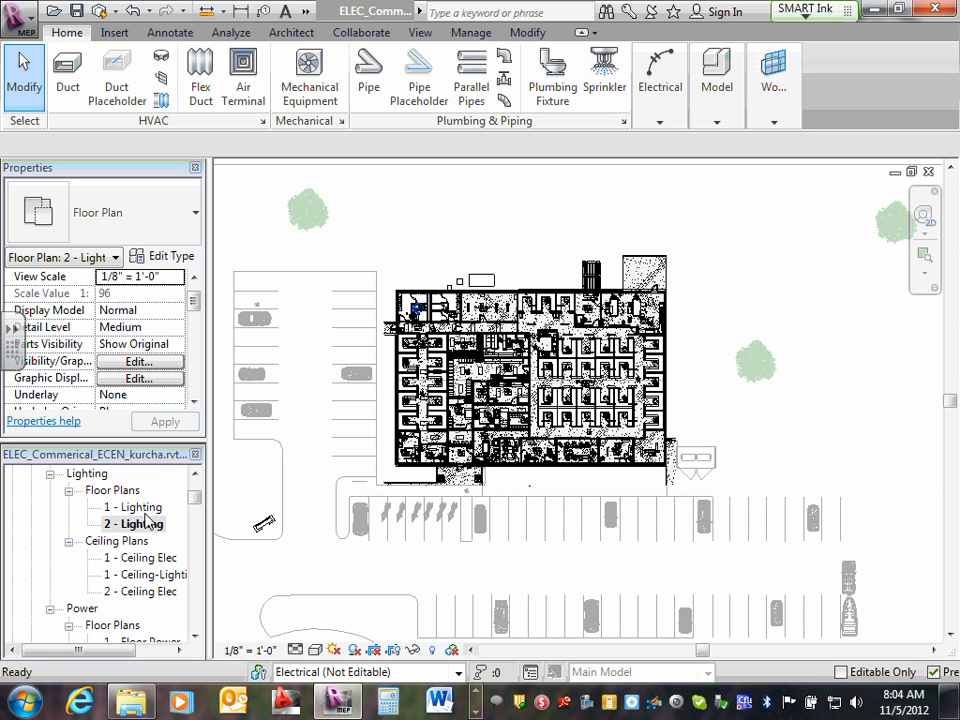
pyautogui.doubleClick(147, 508)
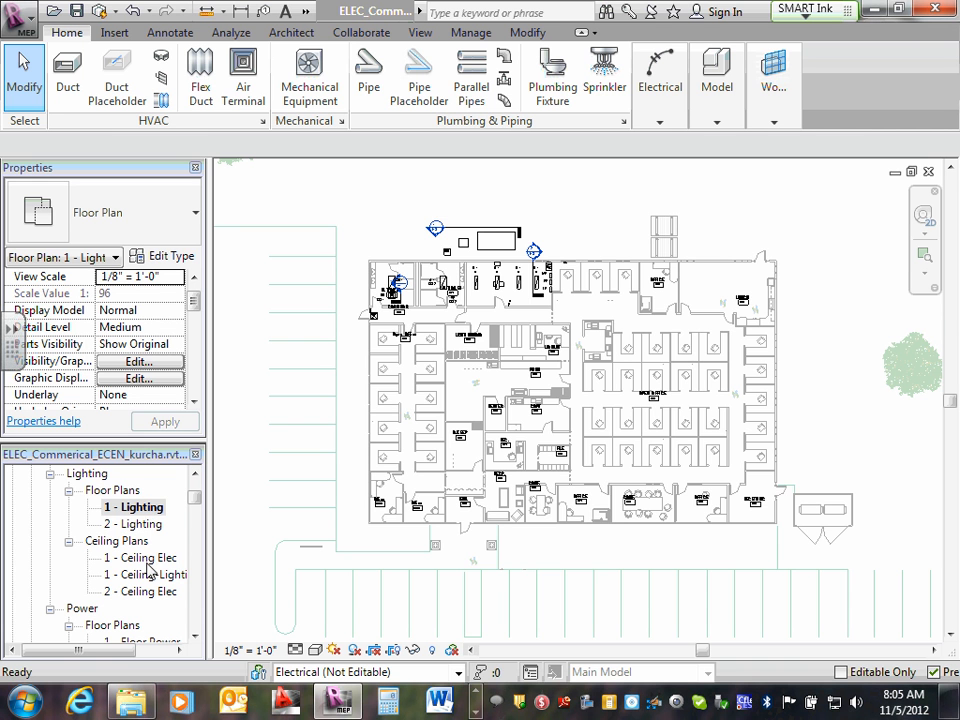
pyautogui.doubleClick(133, 524)
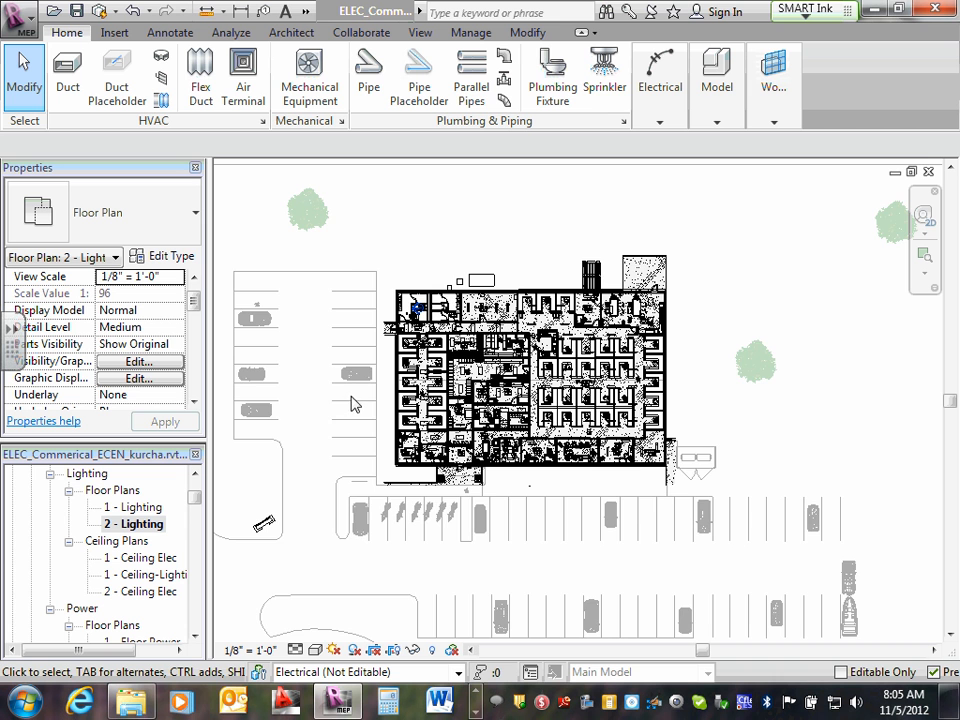
# - Check the View Range settings of the 2 - Lighting floor plan and close them without changes
pyautogui.scroll(-2, 352, 397)
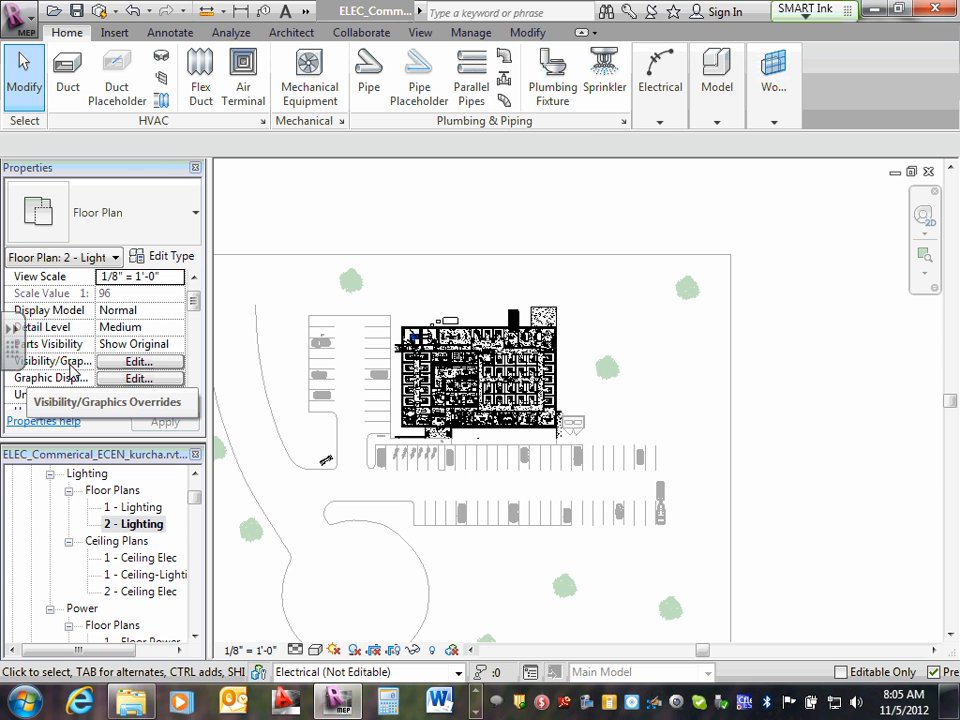
pyautogui.moveTo(190, 302)
pyautogui.mouseDown()
pyautogui.moveTo(193, 368)
pyautogui.moveTo(182, 382)
pyautogui.mouseUp()
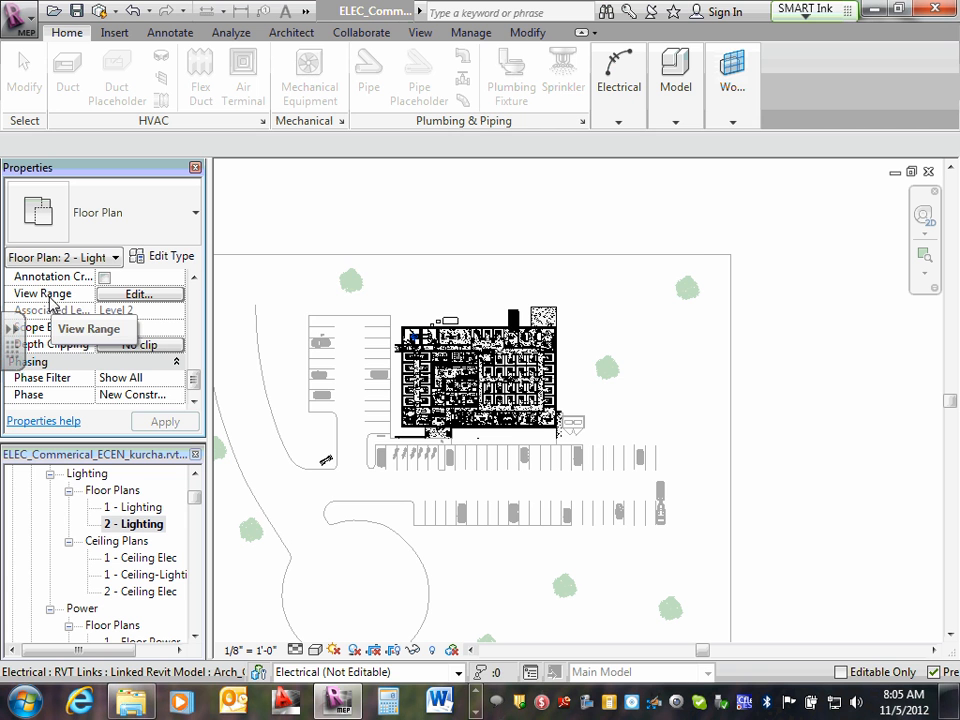
pyautogui.click(150, 296)
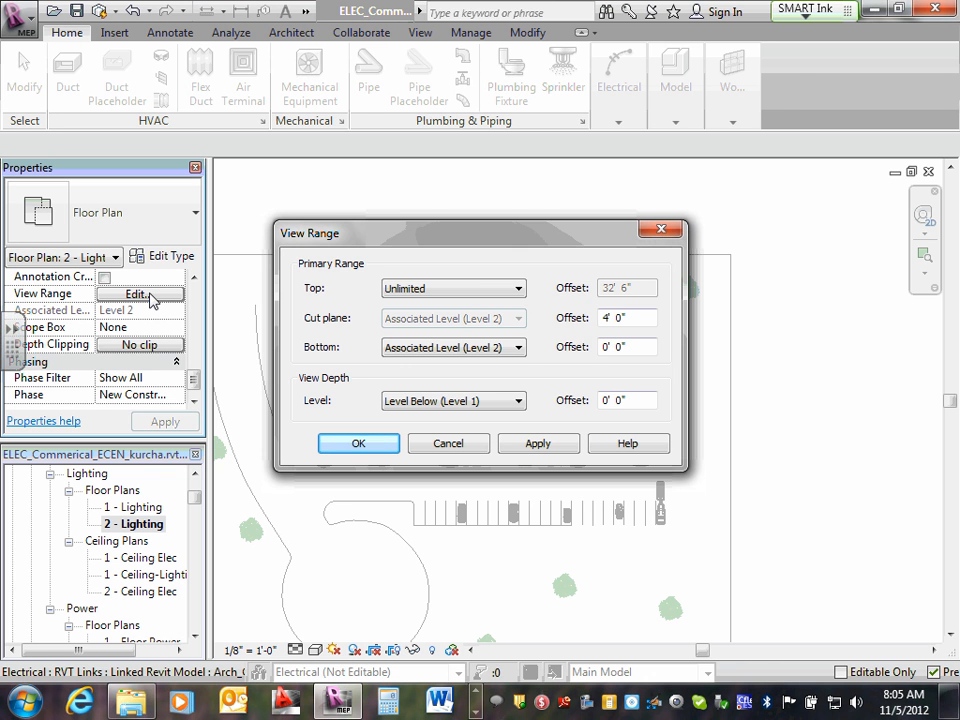
pyautogui.click(448, 443)
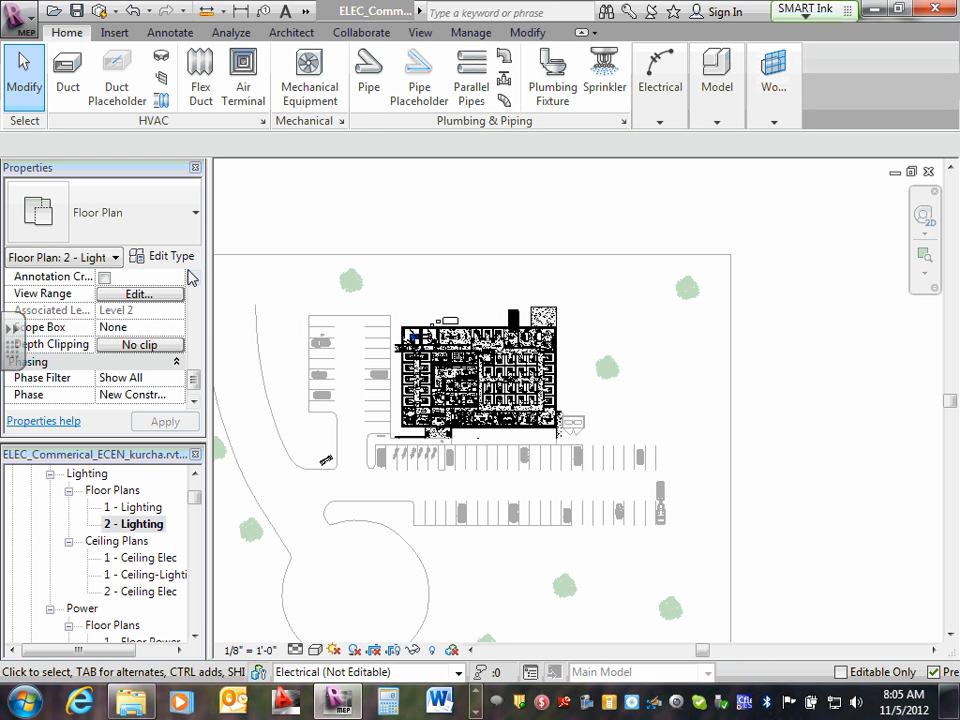
# - Review the view range's level options, keeping the view depth at Level Below (Level 1) and the top at Unlimited
pyautogui.click(144, 296)
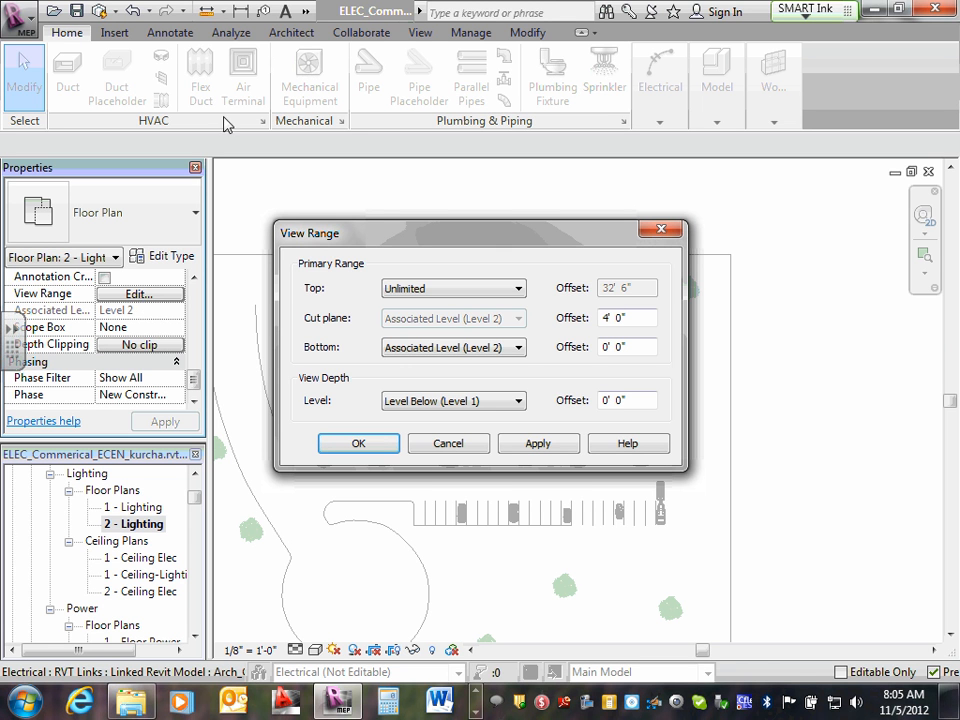
pyautogui.click(519, 402)
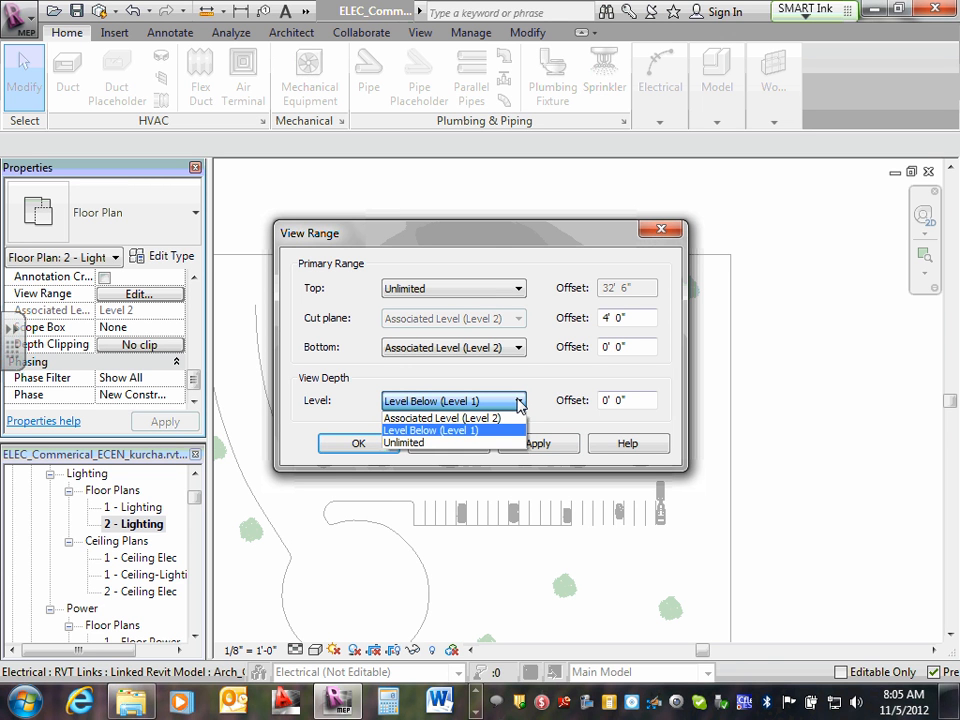
pyautogui.click(461, 431)
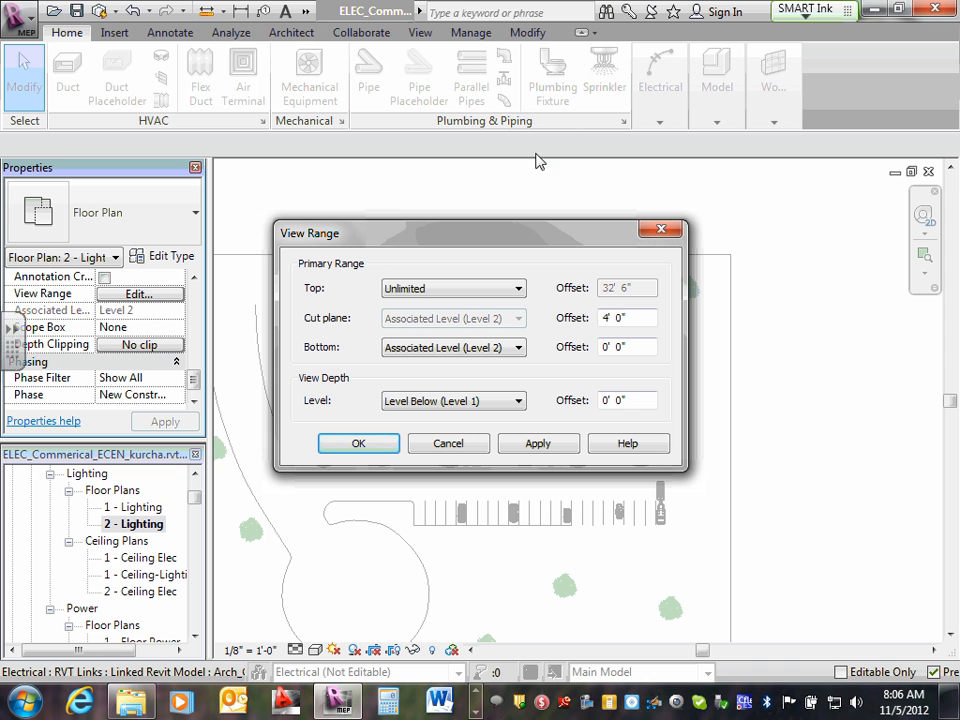
pyautogui.click(518, 290)
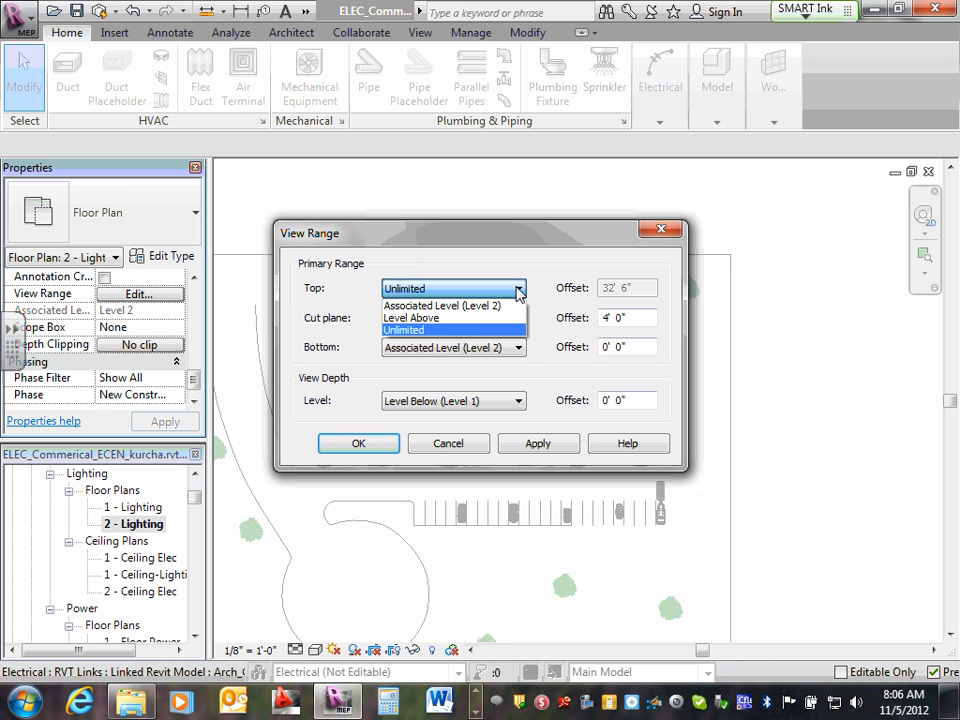
pyautogui.click(400, 331)
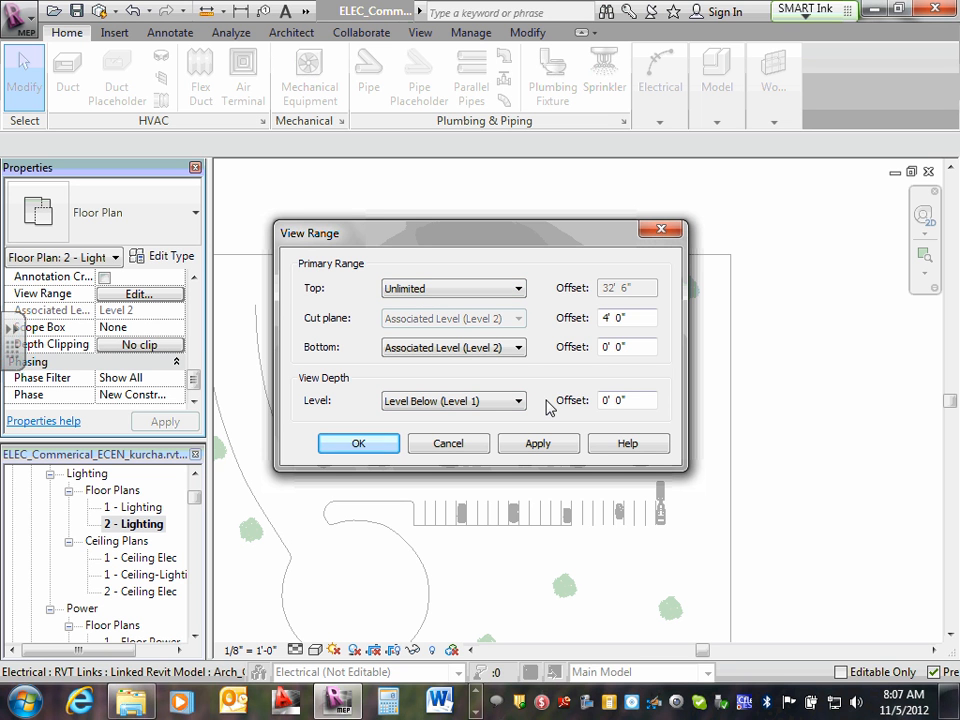
pyautogui.click(381, 447)
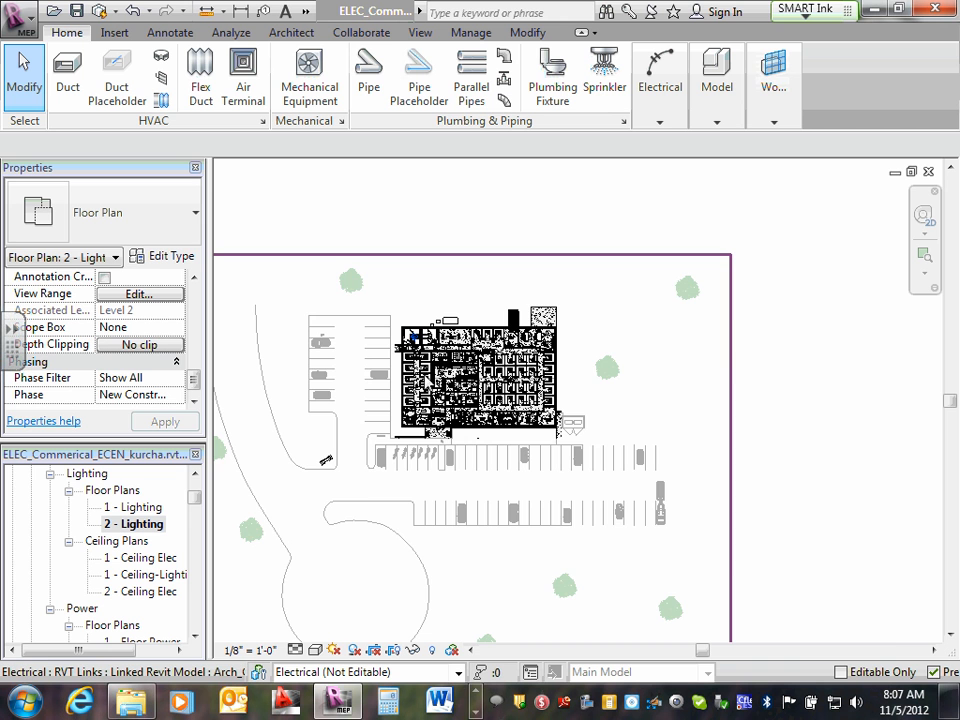
# - Open the Visibility/Graphic Overrides of the 2 - Lighting plan and examine which model categories are listed and shown
pyautogui.scroll(2, 420, 381)
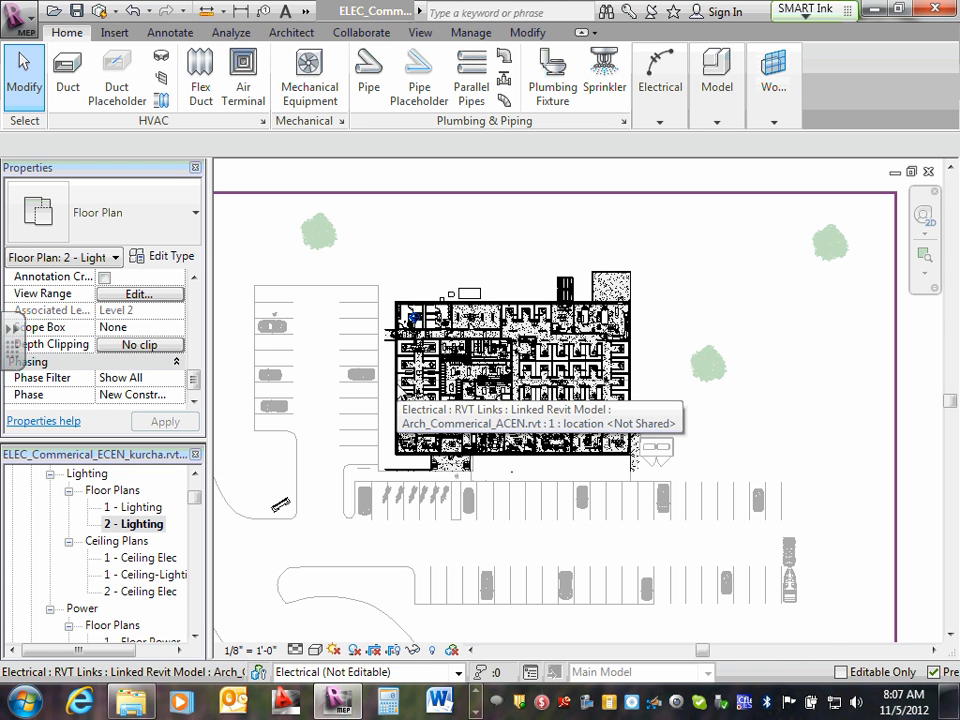
pyautogui.scroll(1, 435, 327)
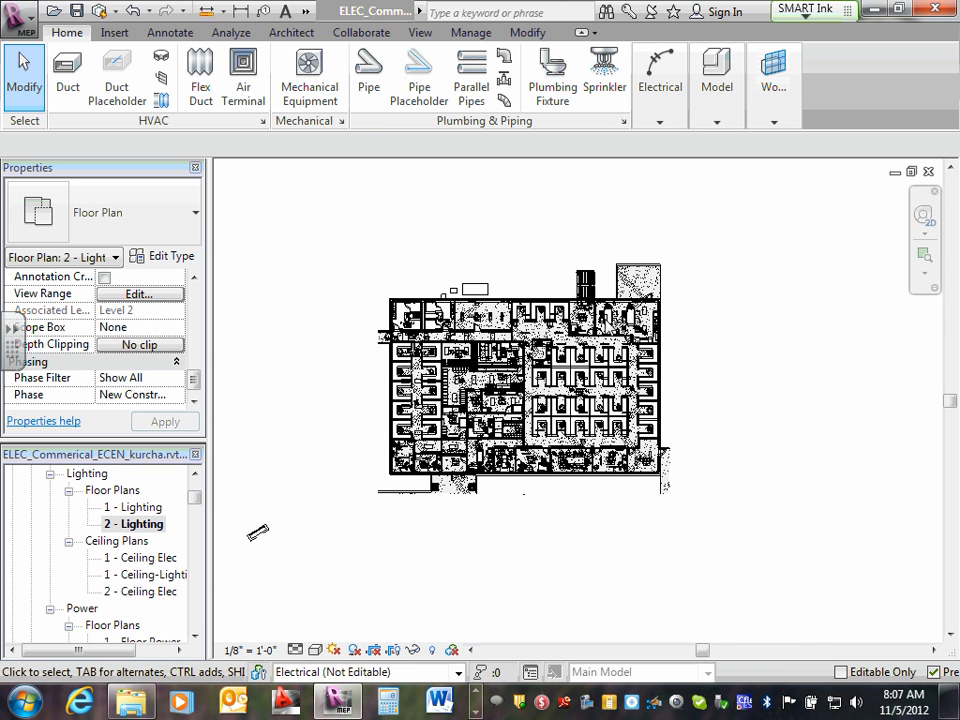
pyautogui.scroll(2, 446, 249)
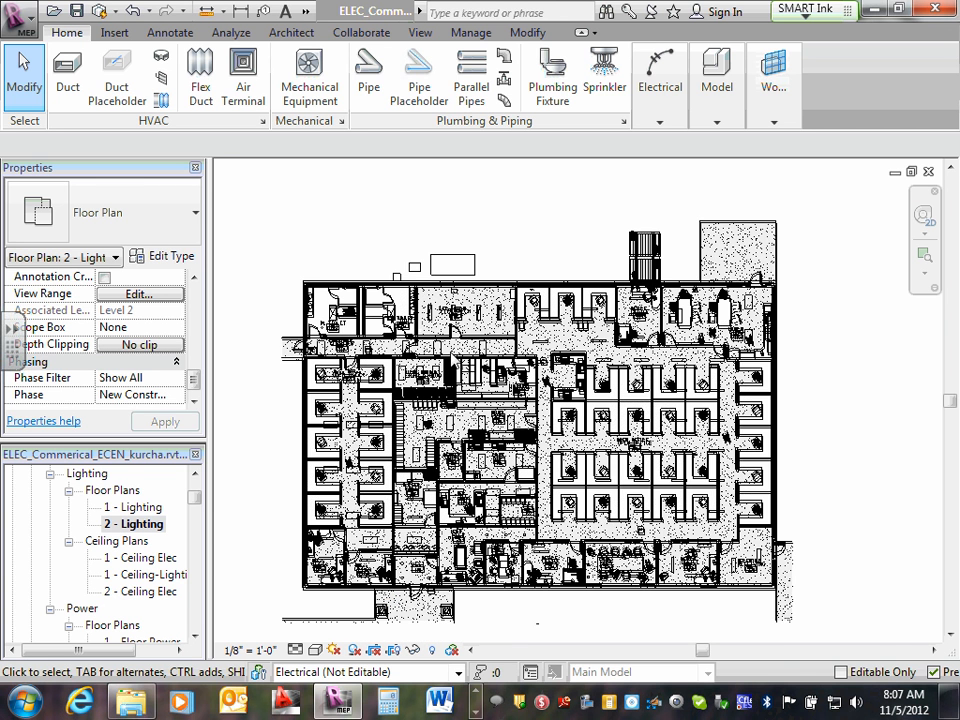
pyautogui.scroll(-1, 341, 270)
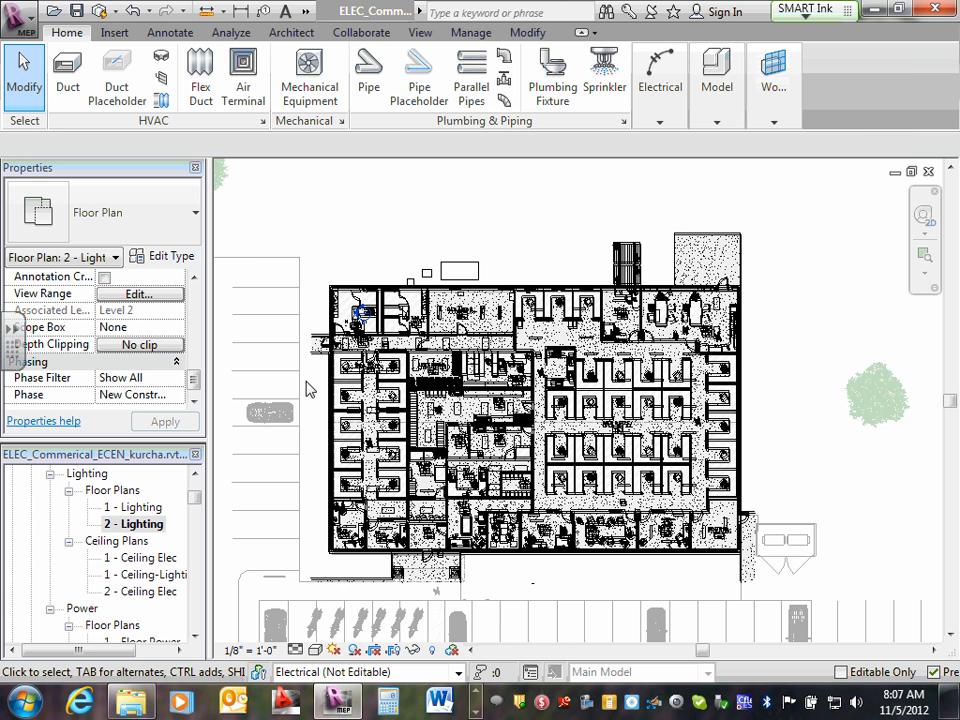
pyautogui.press('v')
pyautogui.press('v')
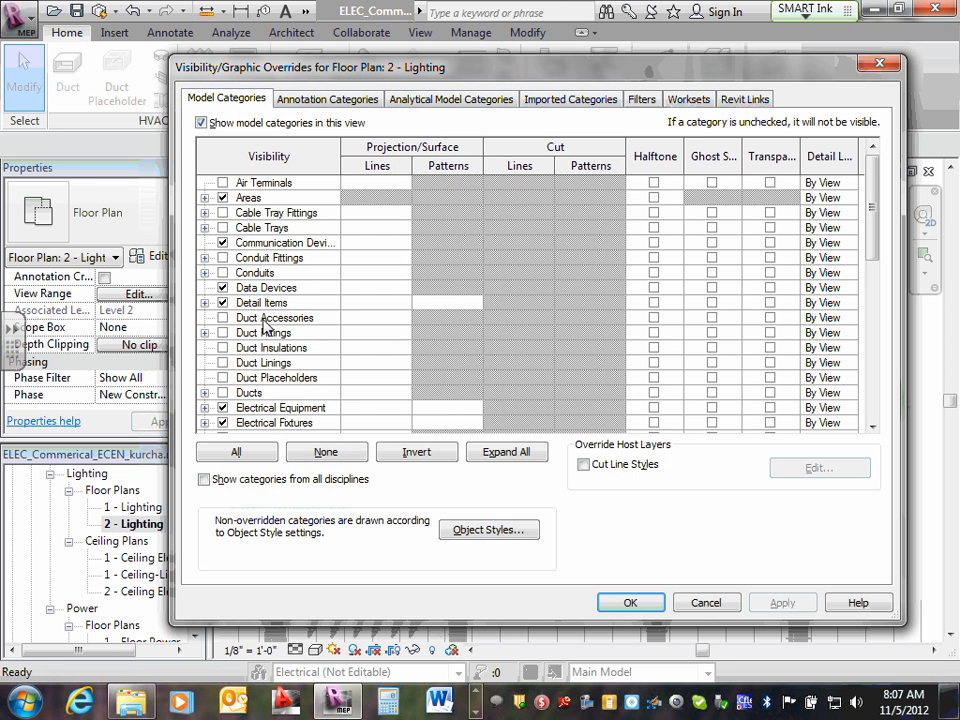
pyautogui.scroll(-1, 263, 324)
pyautogui.scroll(-2, 265, 324)
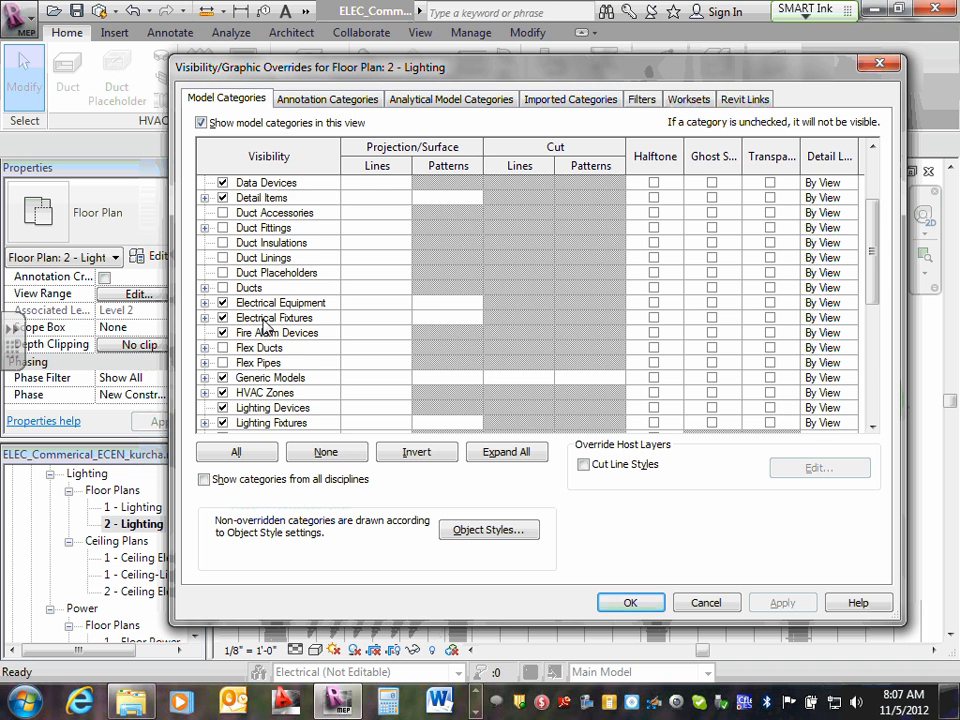
pyautogui.scroll(-5, 265, 324)
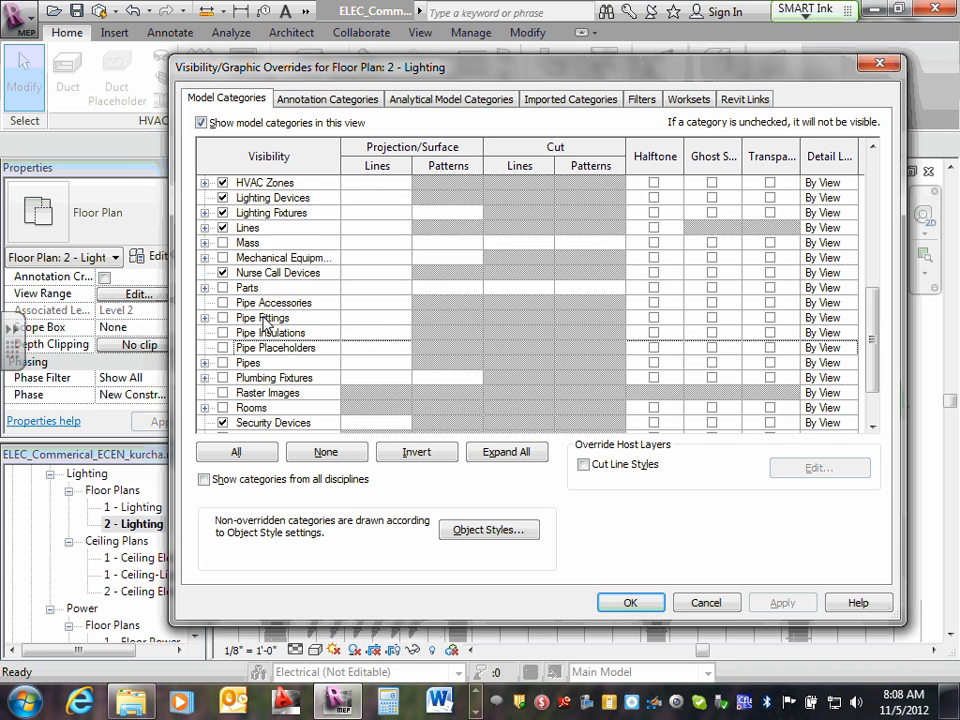
pyautogui.scroll(-2, 265, 322)
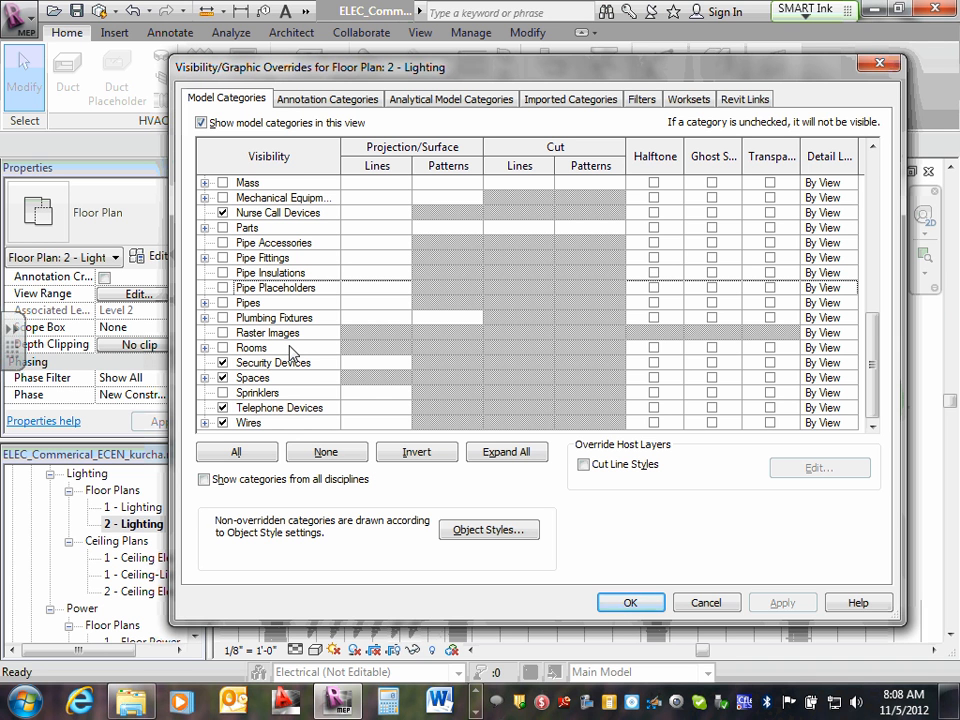
pyautogui.scroll(6, 290, 350)
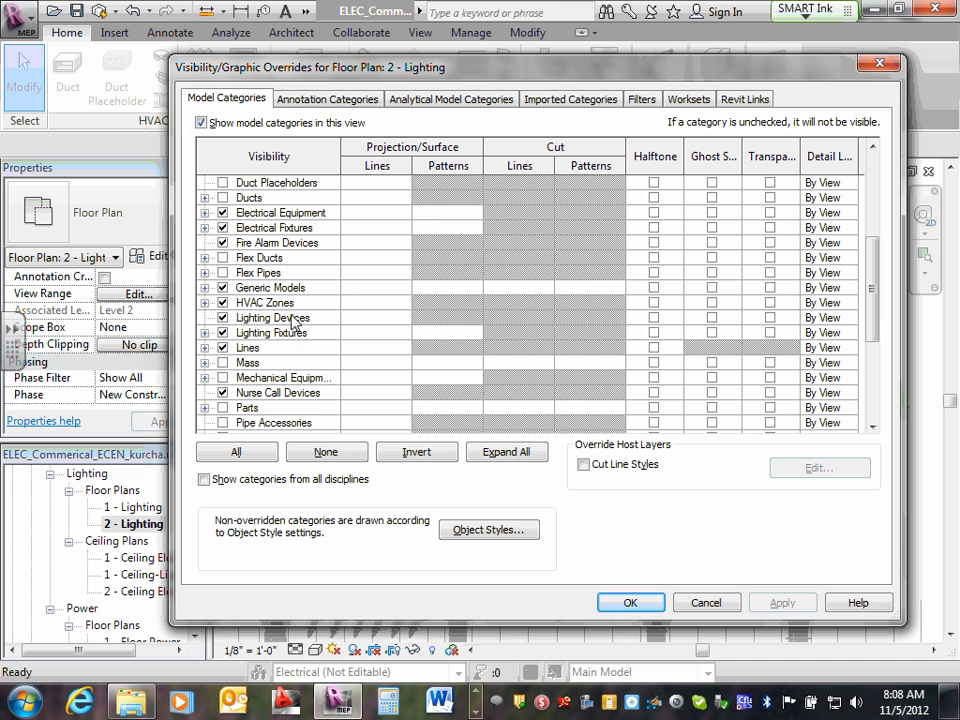
pyautogui.scroll(1, 284, 287)
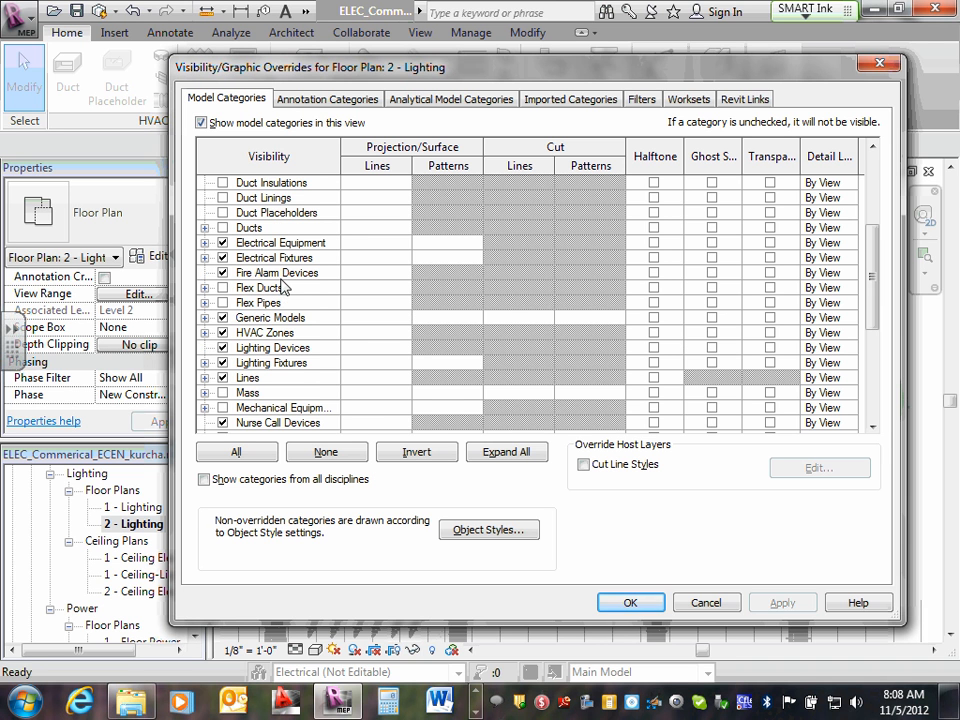
pyautogui.scroll(3, 284, 287)
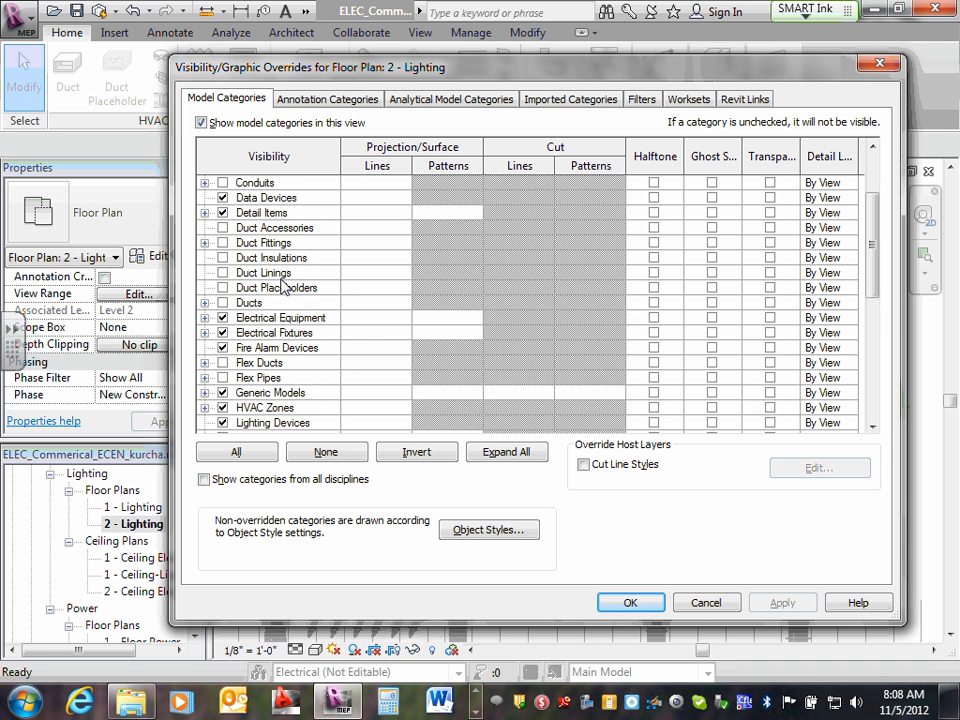
pyautogui.scroll(-2, 284, 287)
pyautogui.scroll(1, 284, 287)
pyautogui.scroll(1, 284, 287)
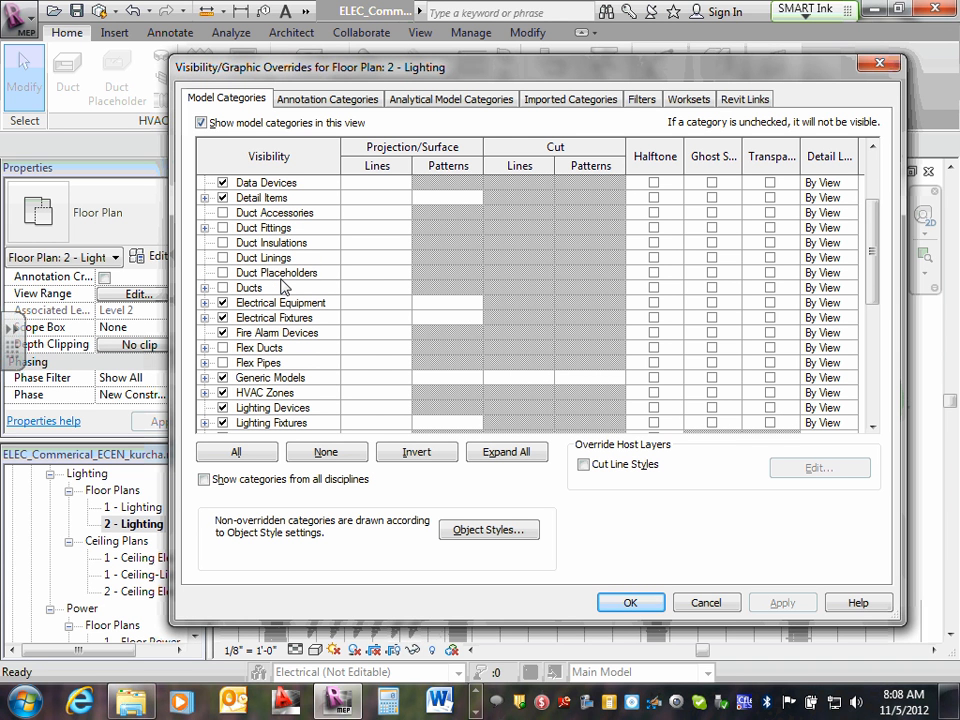
# - List model categories from all disciplines and turn off the Floors category in the 2 - Lighting plan
pyautogui.click(204, 480)
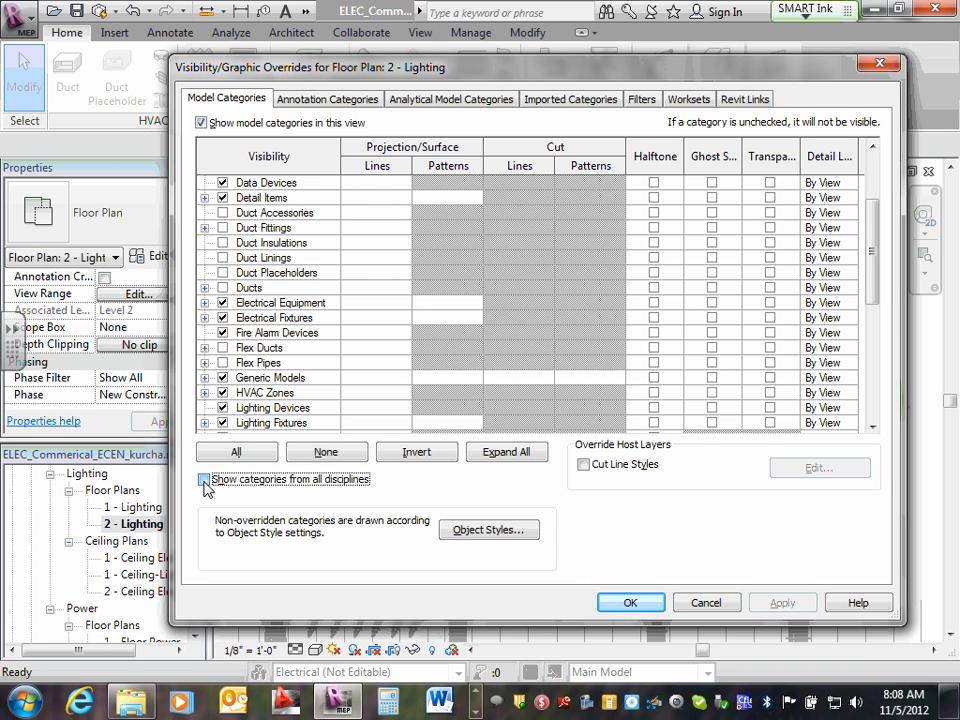
pyautogui.click(204, 480)
pyautogui.click(204, 480)
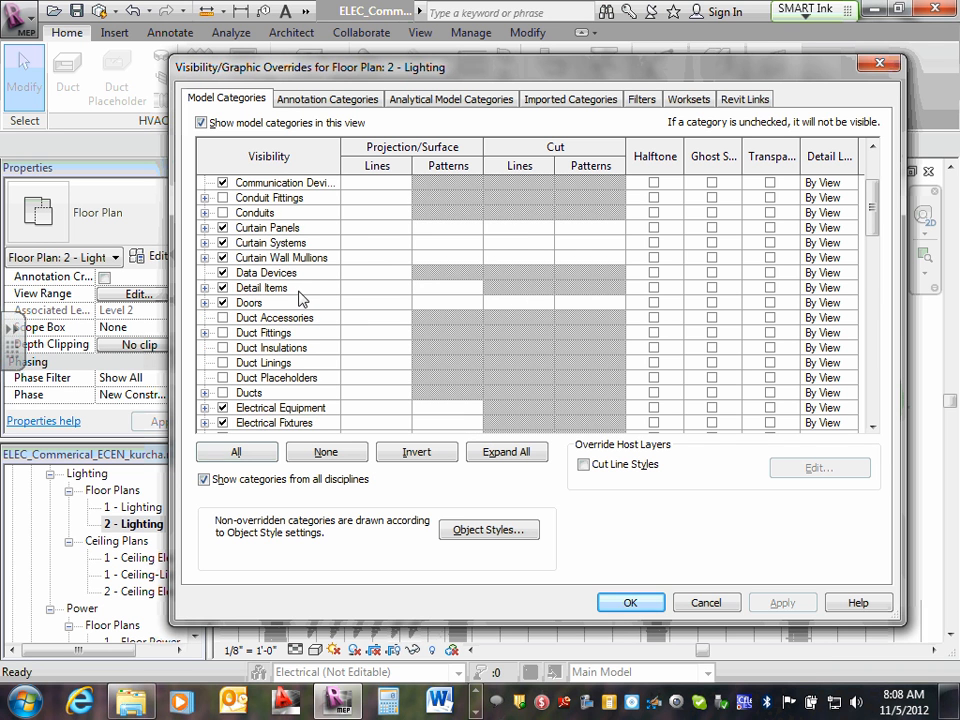
pyautogui.scroll(-5, 300, 296)
pyautogui.scroll(-5, 300, 296)
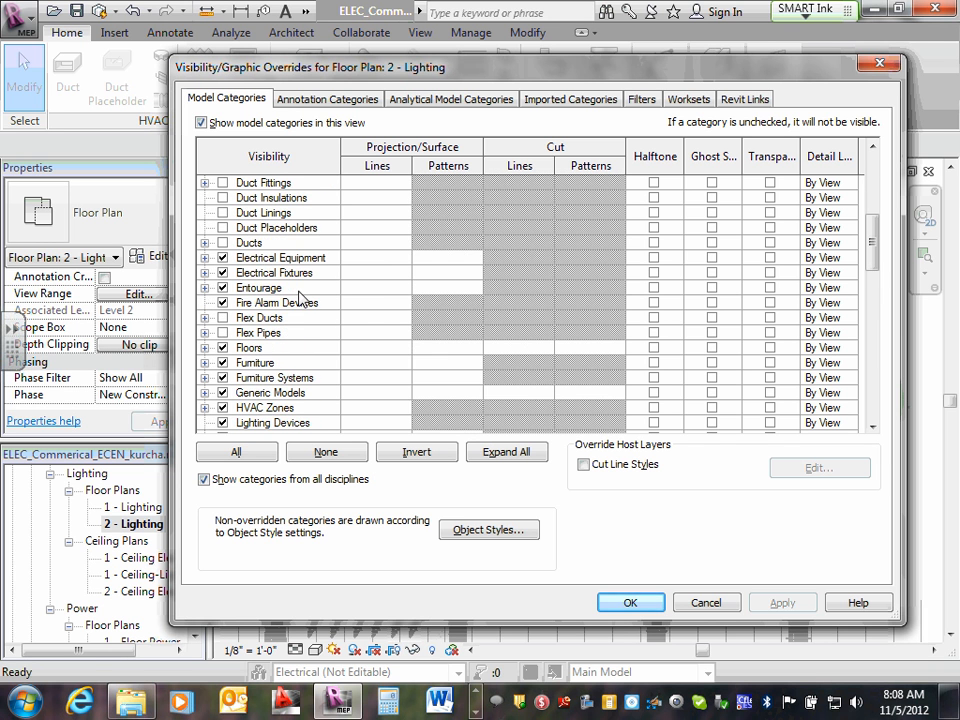
pyautogui.click(222, 347)
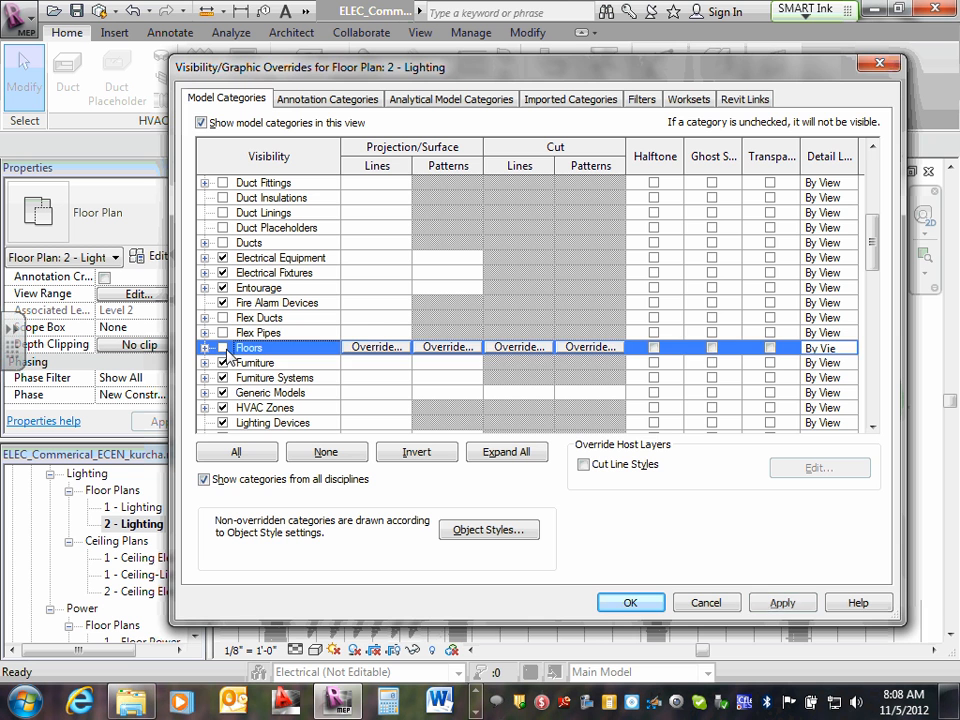
pyautogui.click(630, 602)
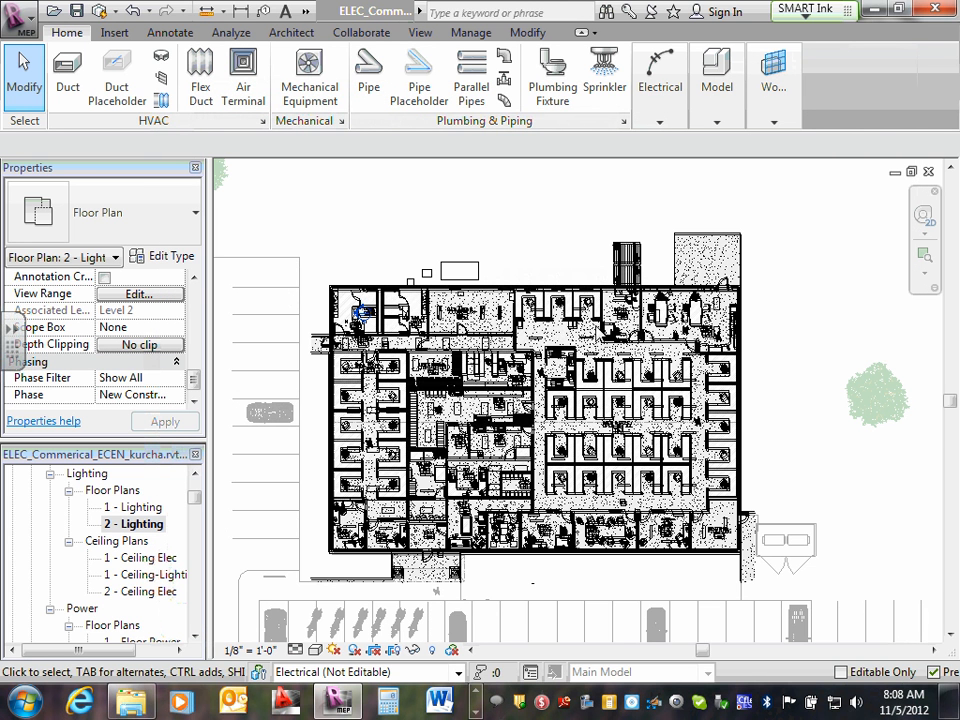
# - Inspect the building interior in the 2 - Lighting plan for floor patterns and linked model elements
pyautogui.scroll(2, 562, 340)
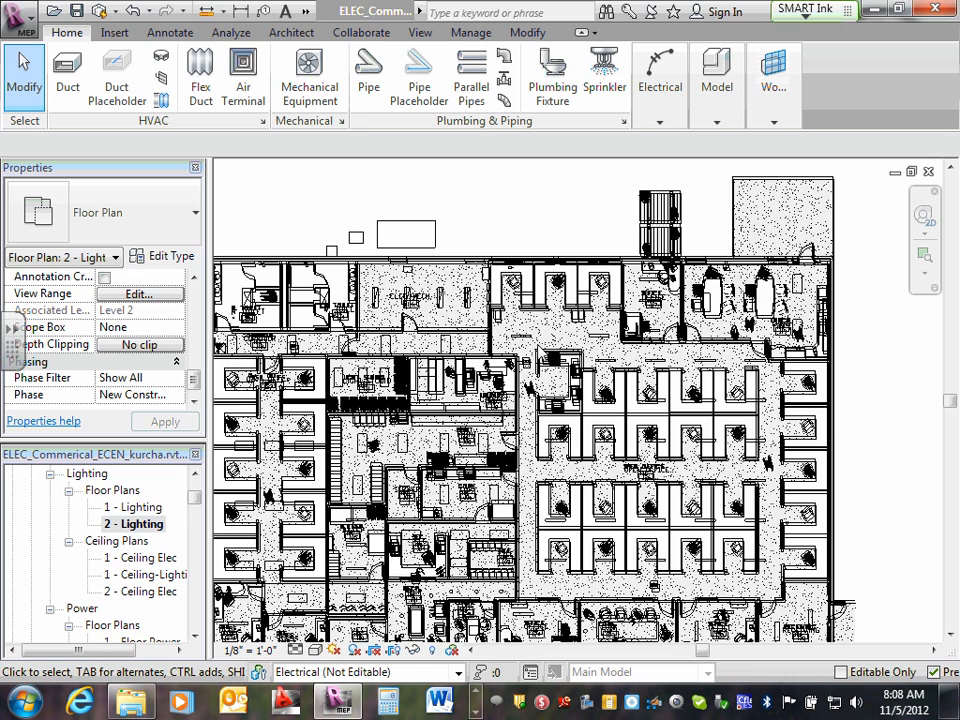
pyautogui.scroll(-2, 527, 350)
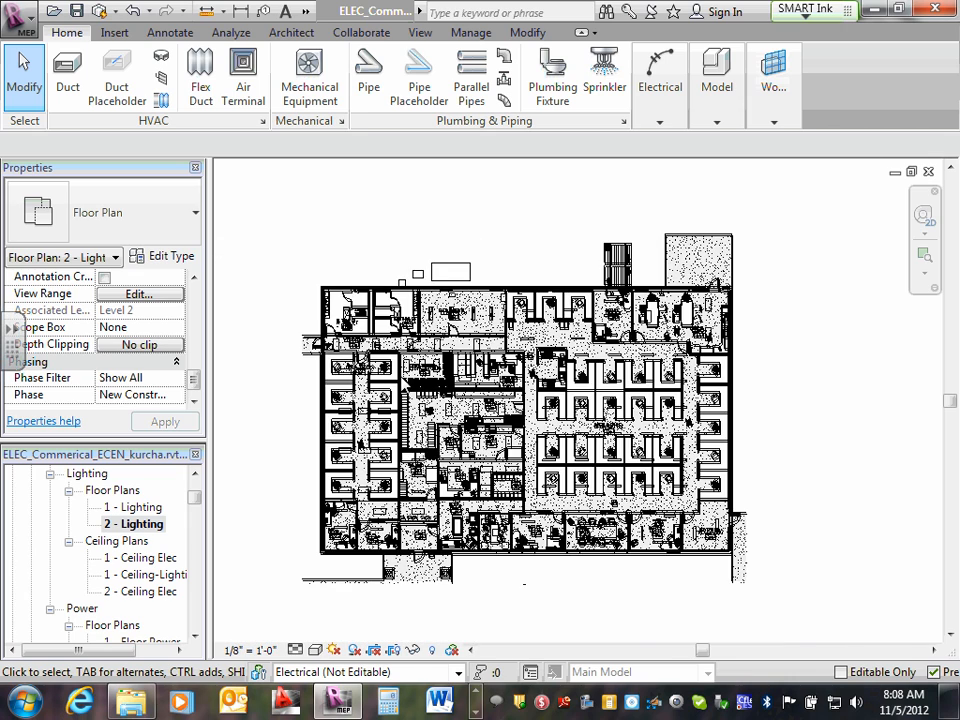
pyautogui.scroll(3, 393, 368)
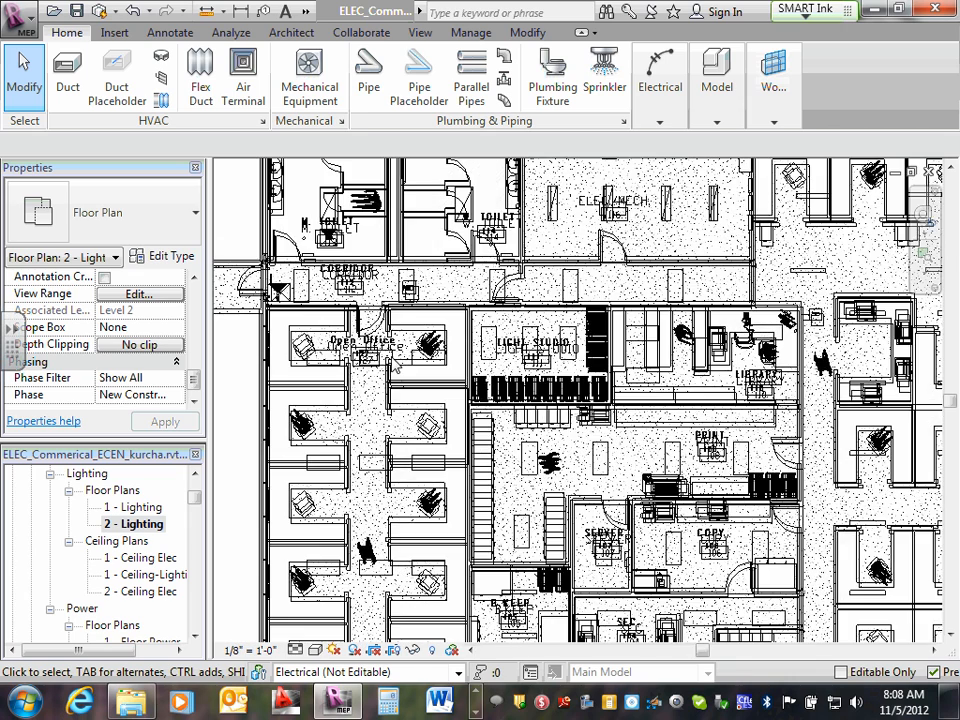
pyautogui.scroll(-2, 393, 366)
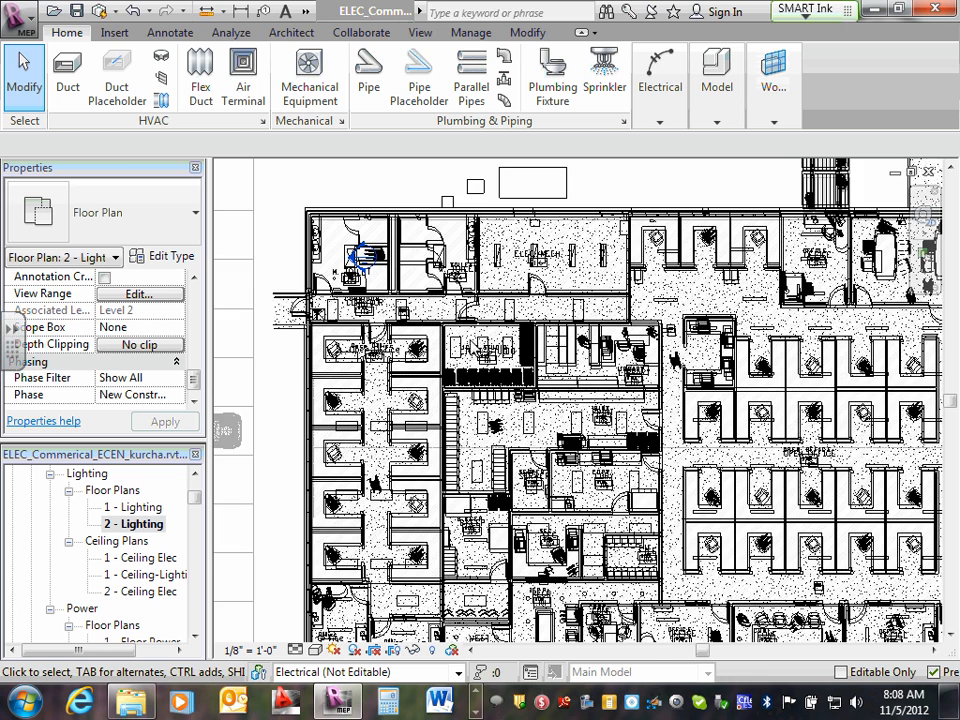
pyautogui.scroll(-2, 358, 258)
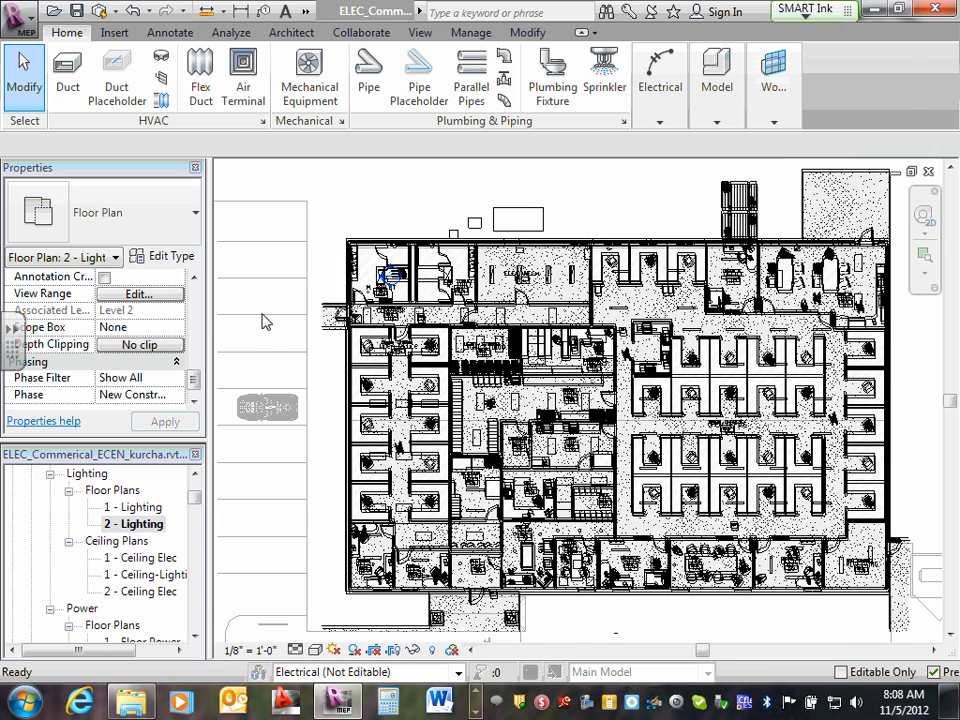
# - Turn off all four imported categories, including Imports in Families and Plan View-CAD-Visual.DWG, in the 2 - Lighting plan
pyautogui.press('v')
pyautogui.press('g')
pyautogui.click(556, 100)
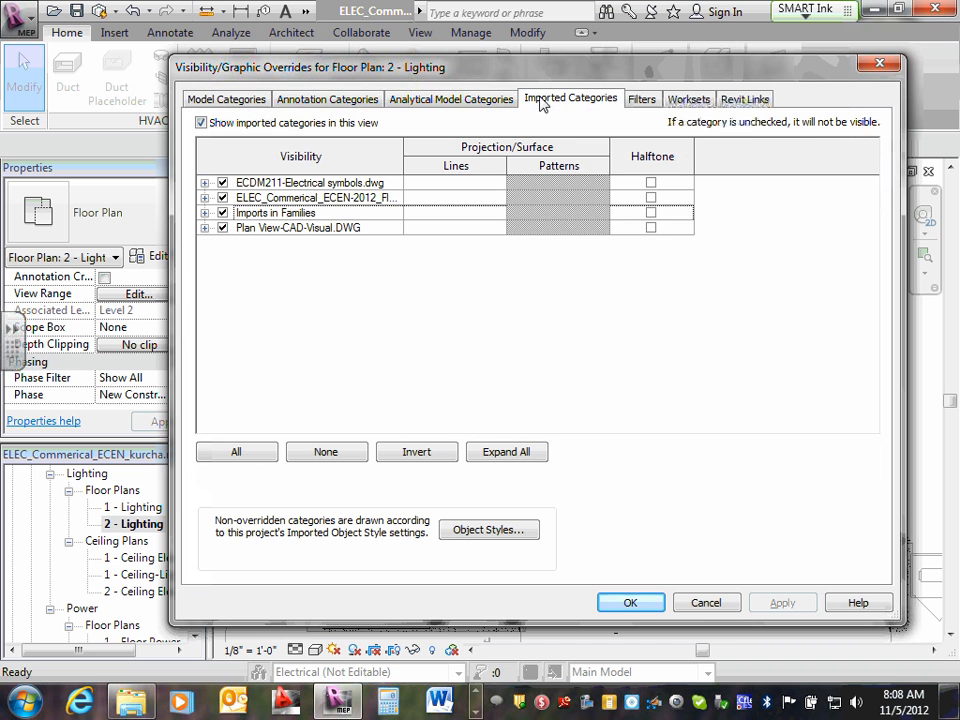
pyautogui.click(222, 182)
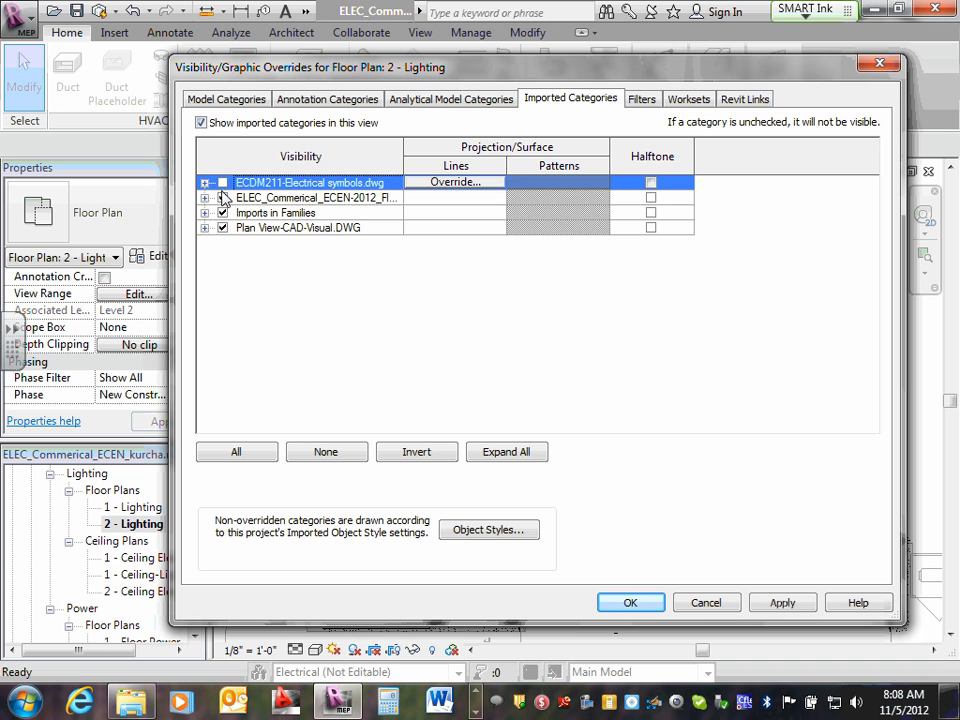
pyautogui.click(222, 197)
pyautogui.click(223, 227)
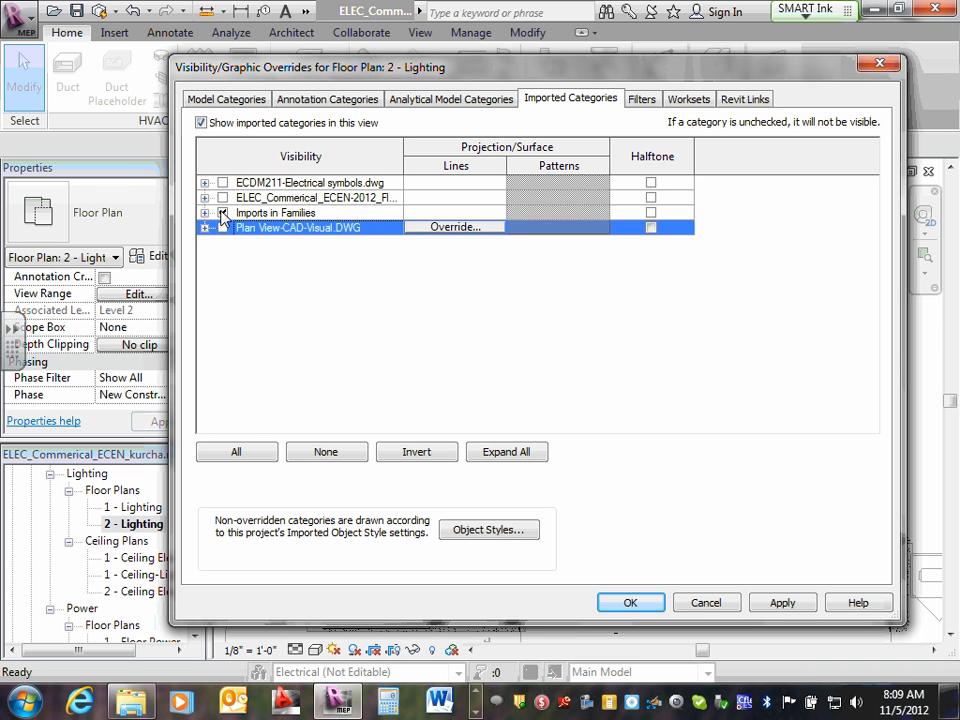
pyautogui.click(222, 212)
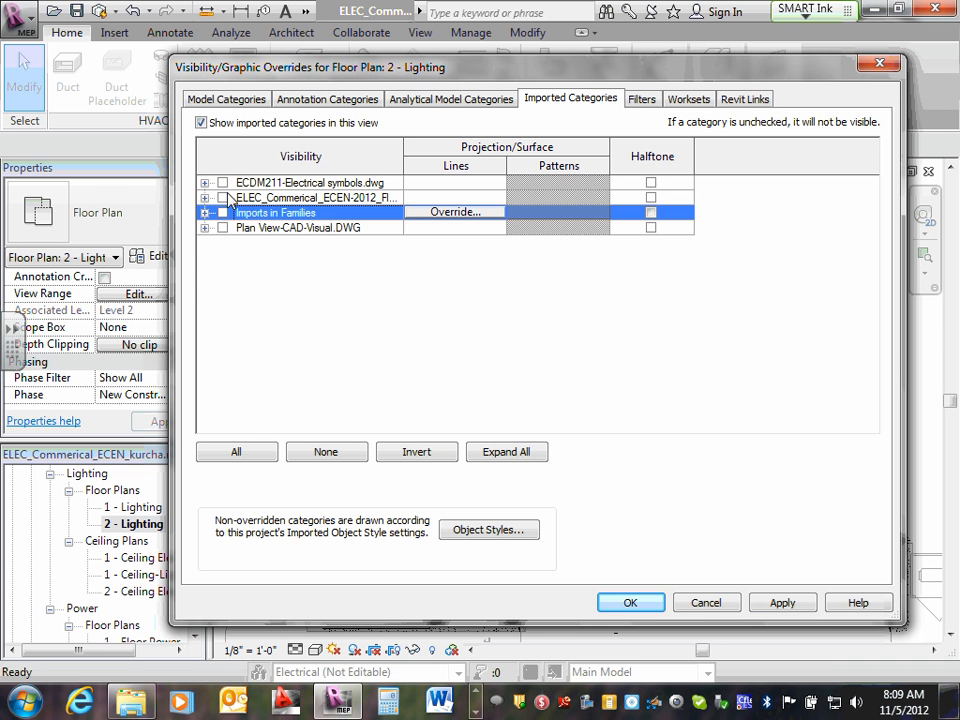
pyautogui.click(785, 604)
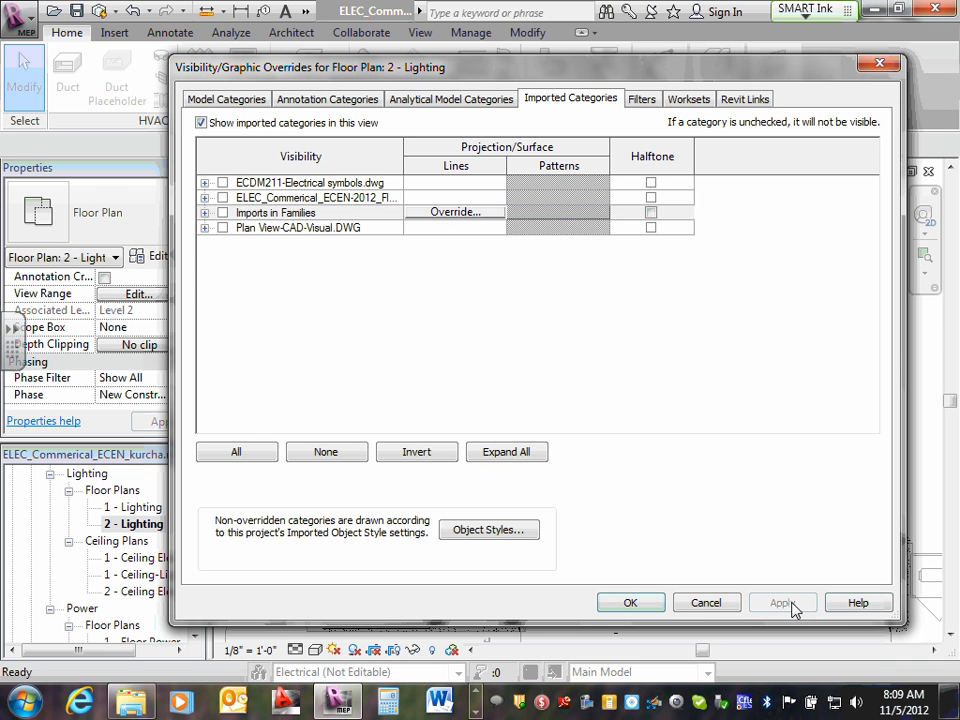
pyautogui.click(630, 603)
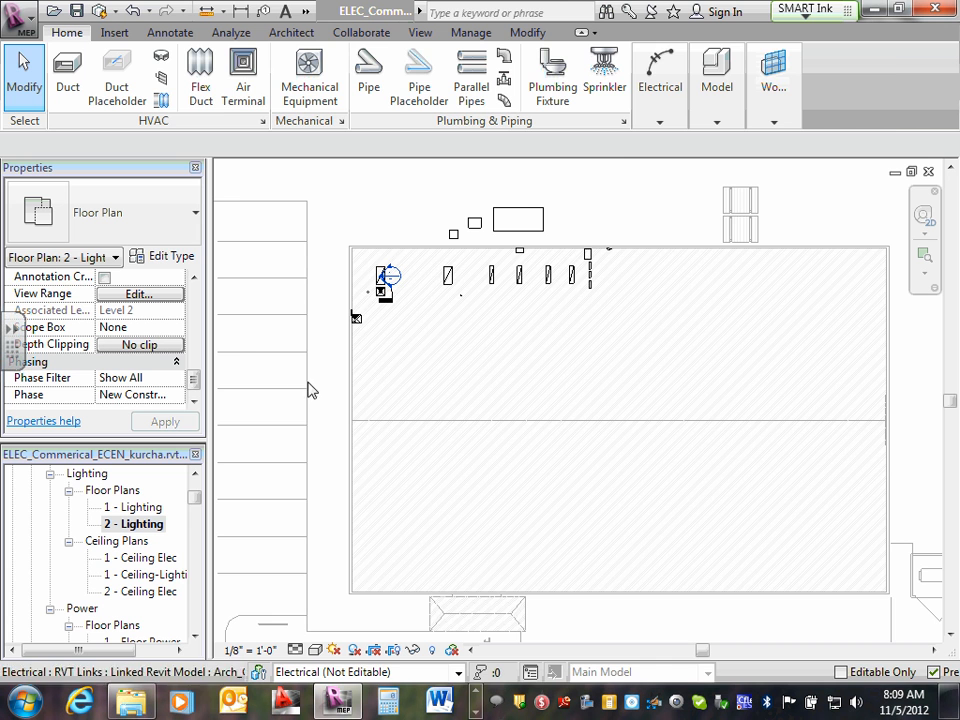
# - Review the imported and model category visibility settings of the 2 - Lighting plan, from Air Terminals down to the structural categories
pyautogui.press('v')
pyautogui.press('g')
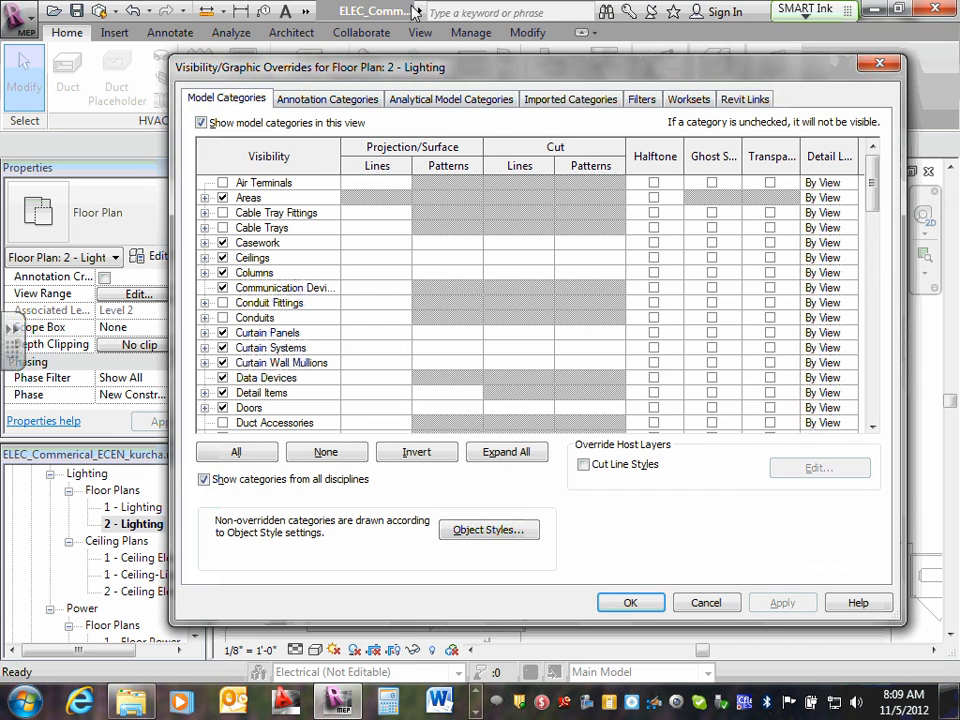
pyautogui.click(566, 100)
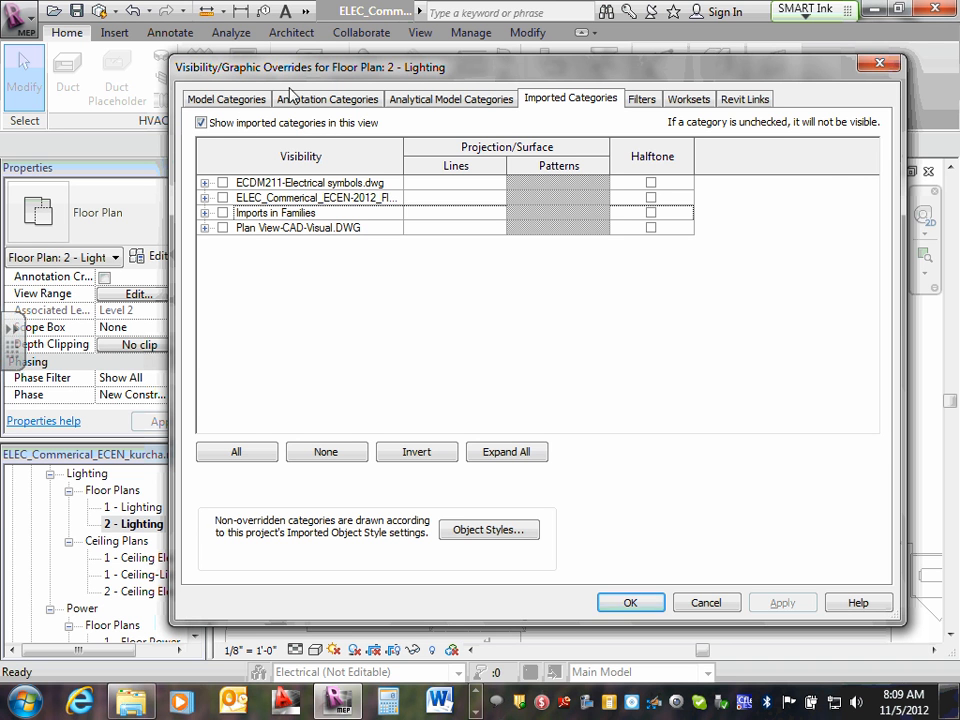
pyautogui.click(233, 104)
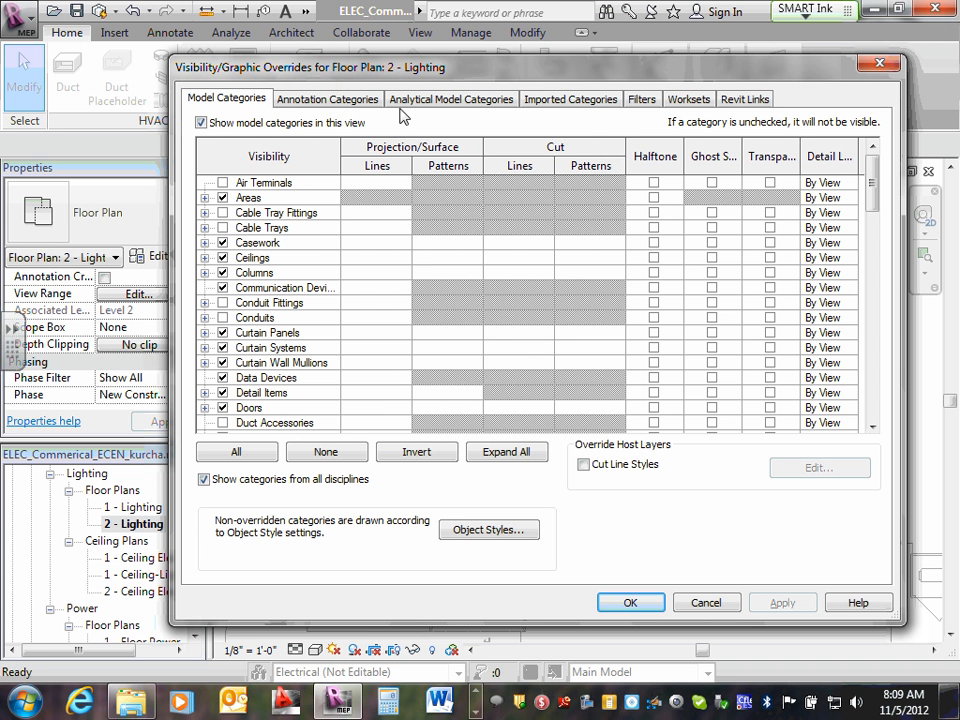
pyautogui.scroll(-2, 315, 289)
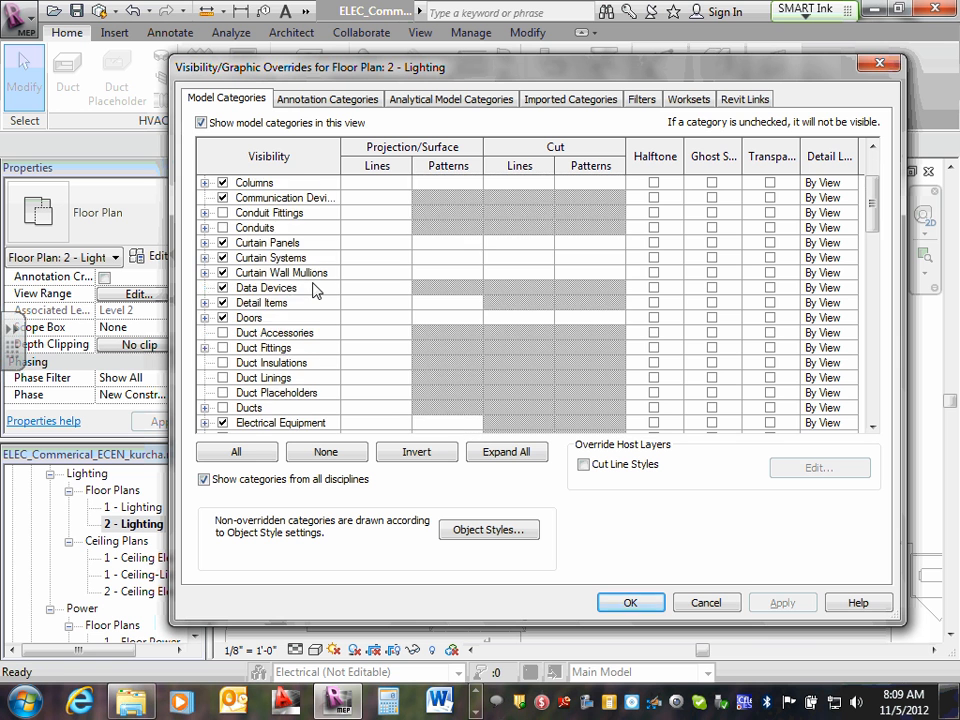
pyautogui.scroll(-3, 315, 289)
pyautogui.scroll(-10, 315, 289)
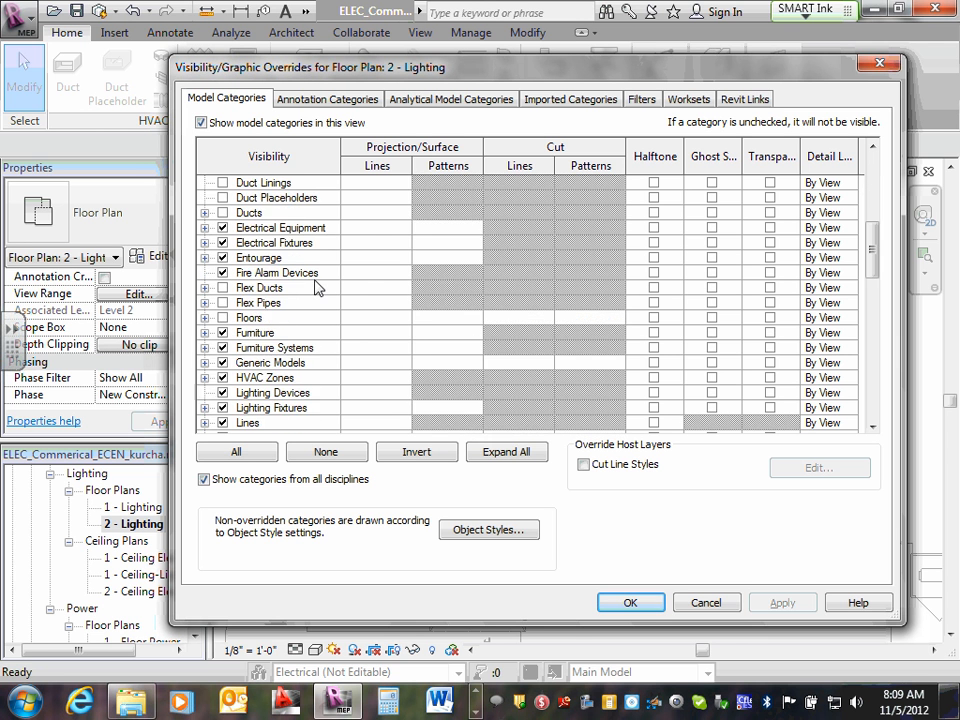
pyautogui.scroll(-3, 318, 287)
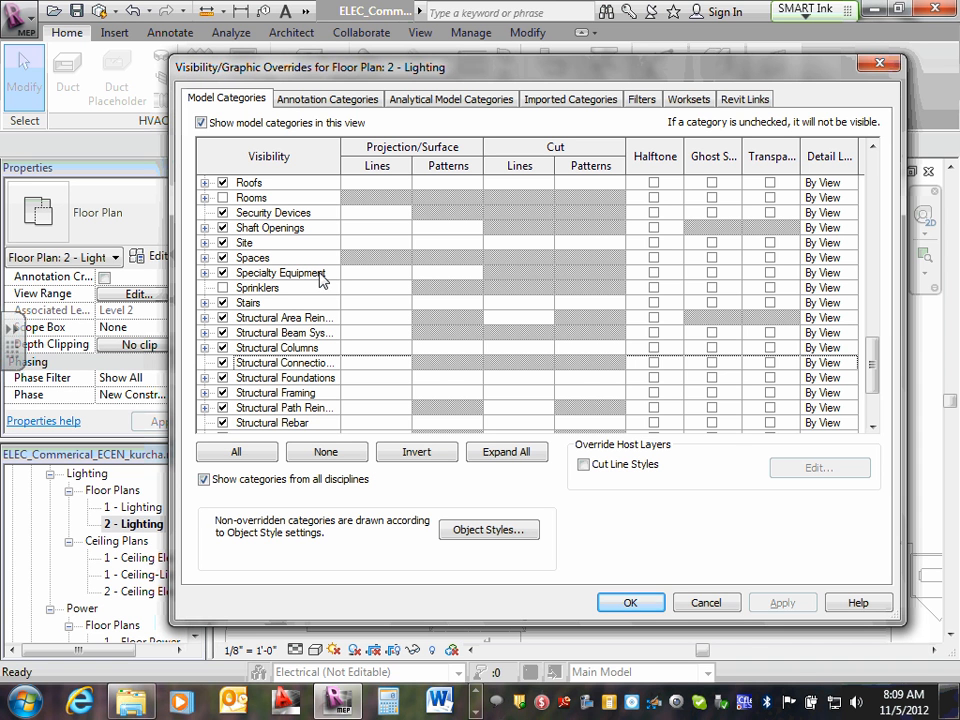
pyautogui.click(630, 602)
# - Inspect the 2 - Lighting plan's building outline, roof area and surrounding parking for the elements still displayed
pyautogui.scroll(-2, 567, 438)
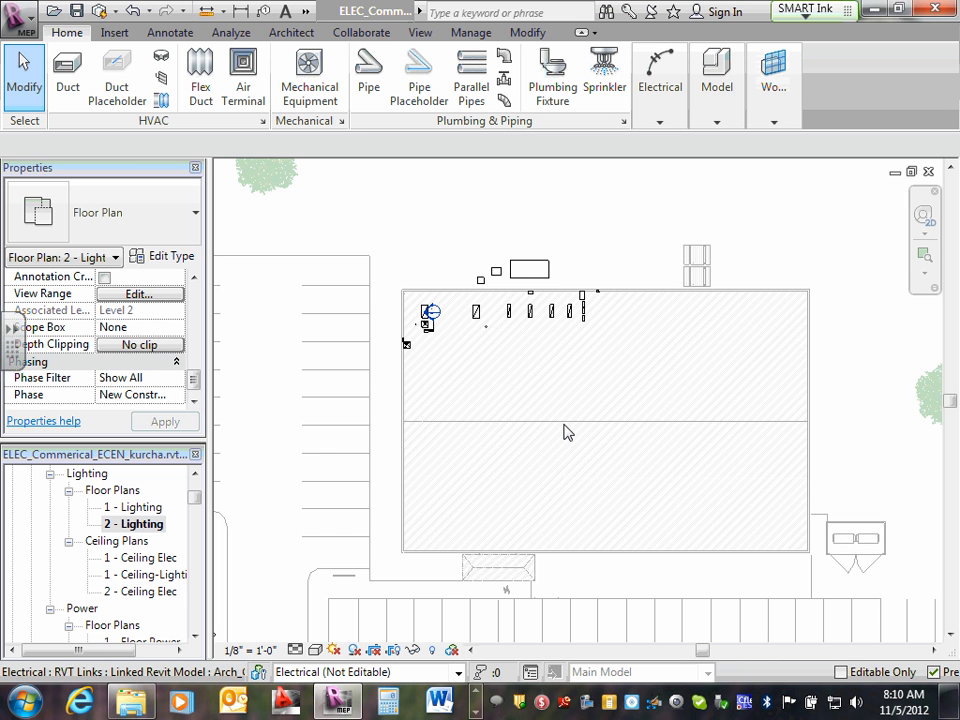
pyautogui.scroll(-4, 567, 430)
pyautogui.moveTo(644, 556); pyautogui.dragTo(636, 525, button='middle')
pyautogui.scroll(2, 638, 527)
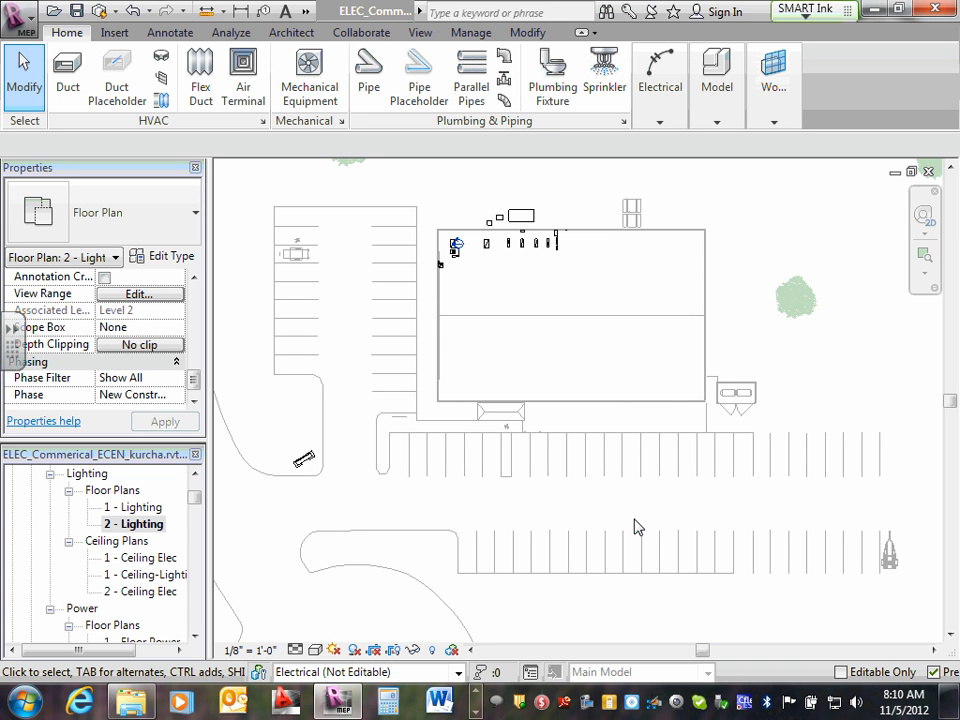
pyautogui.scroll(2, 534, 195)
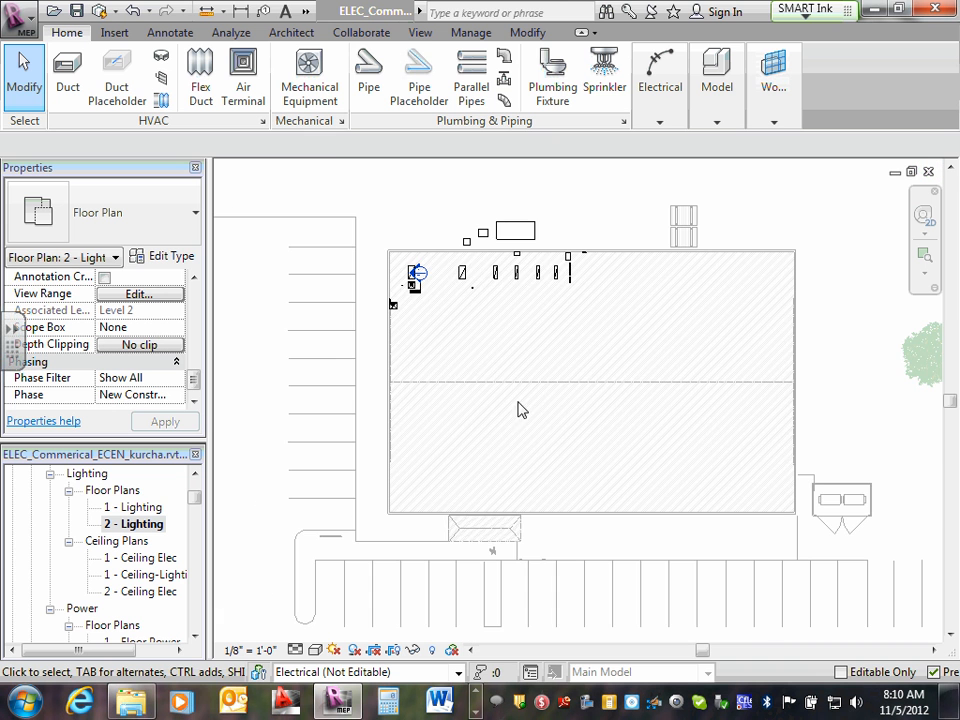
pyautogui.scroll(2, 594, 300)
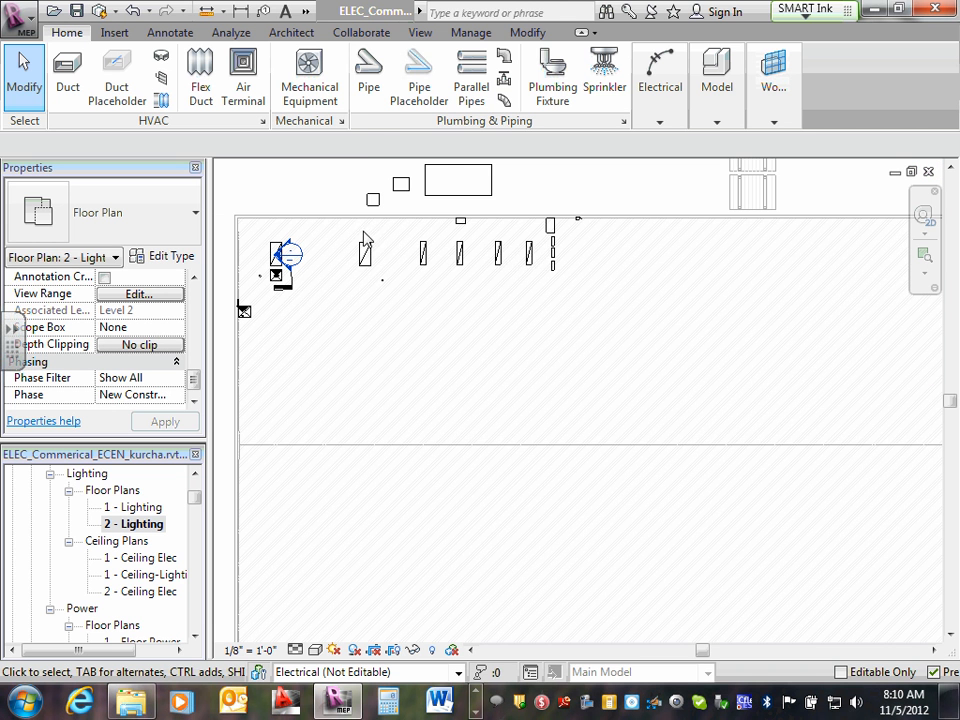
pyautogui.scroll(1, 356, 236)
pyautogui.moveTo(349, 232)
pyautogui.mouseDown()
pyautogui.moveTo(628, 298)
pyautogui.moveTo(646, 320)
pyautogui.mouseUp()
pyautogui.moveTo(587, 232); pyautogui.dragTo(340, 291)
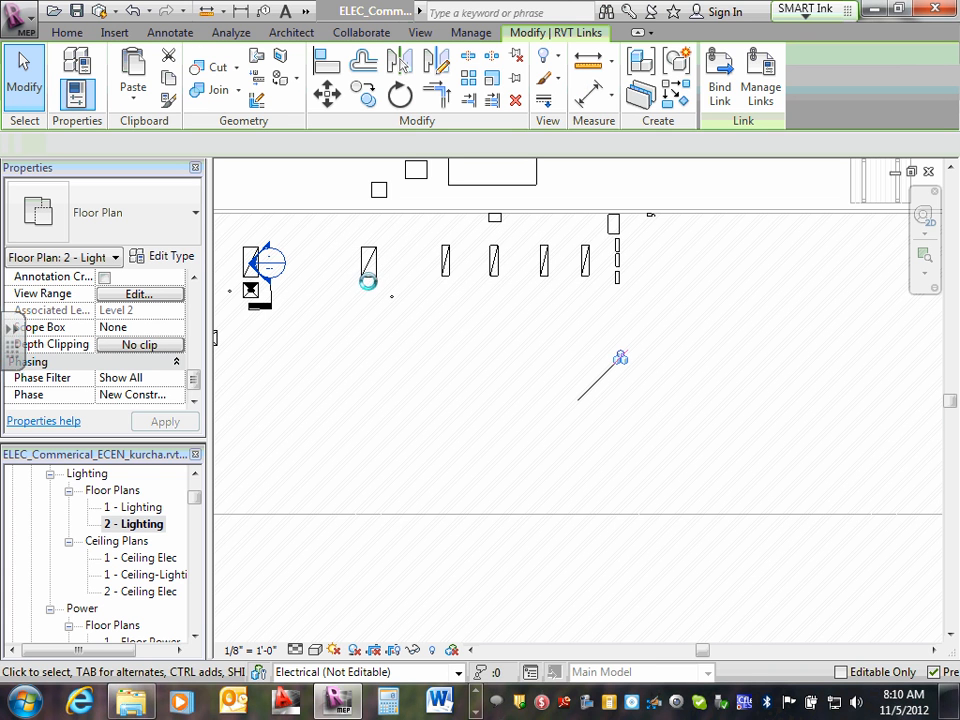
pyautogui.press('Escape')
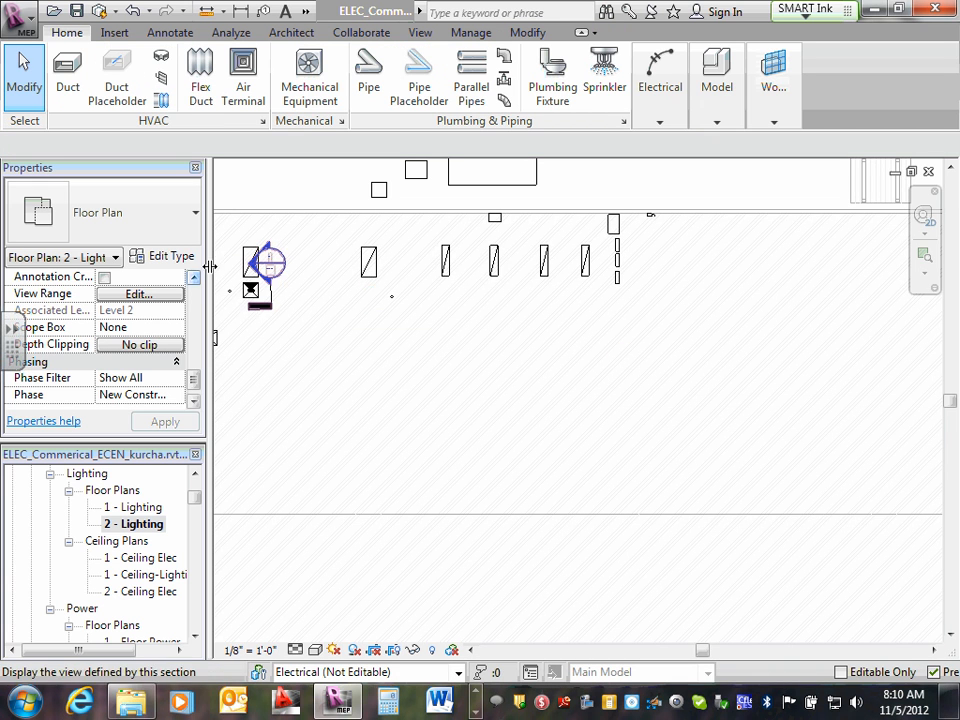
# - Examine the fixtures, section marker and small symbols along the building's upper and left walls in the 2 - Lighting plan
pyautogui.scroll(2, 258, 290)
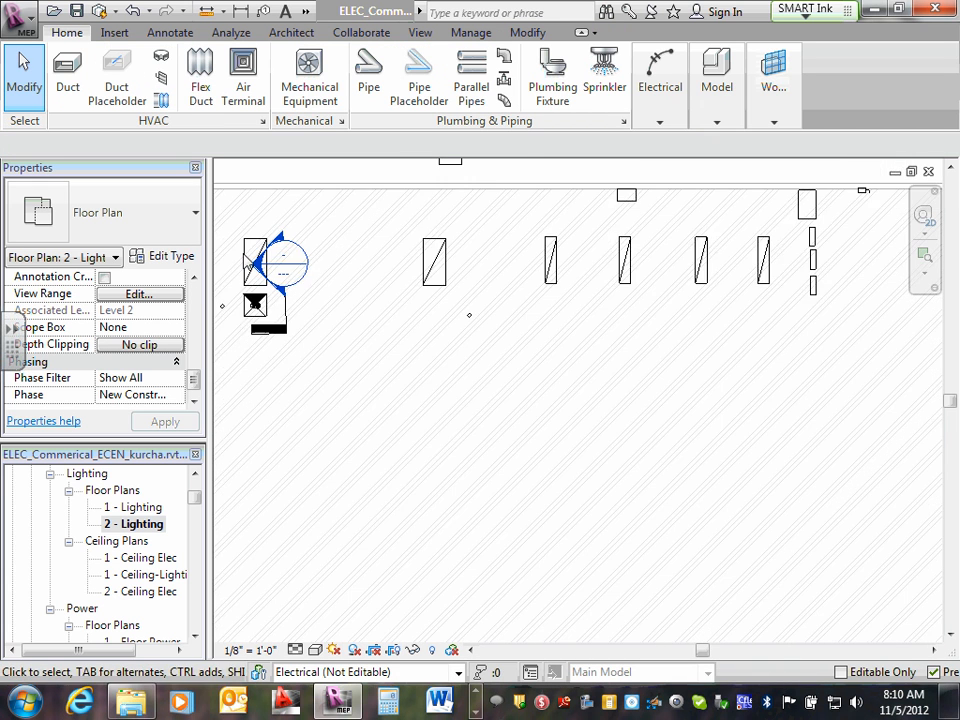
pyautogui.scroll(-2, 531, 274)
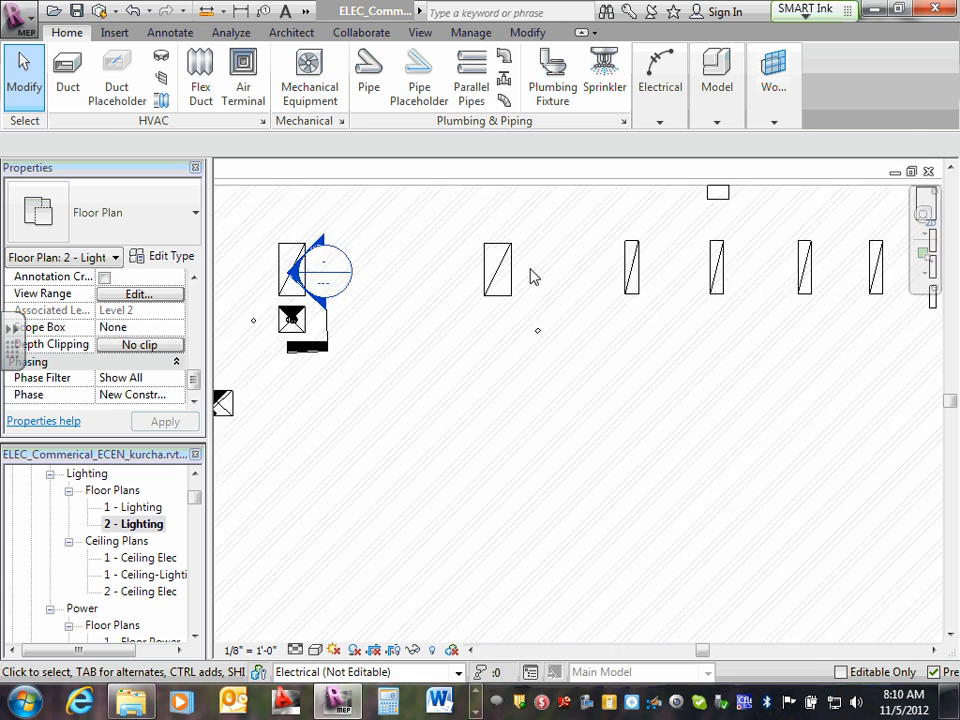
pyautogui.scroll(1, 570, 315)
pyautogui.scroll(2, 508, 326)
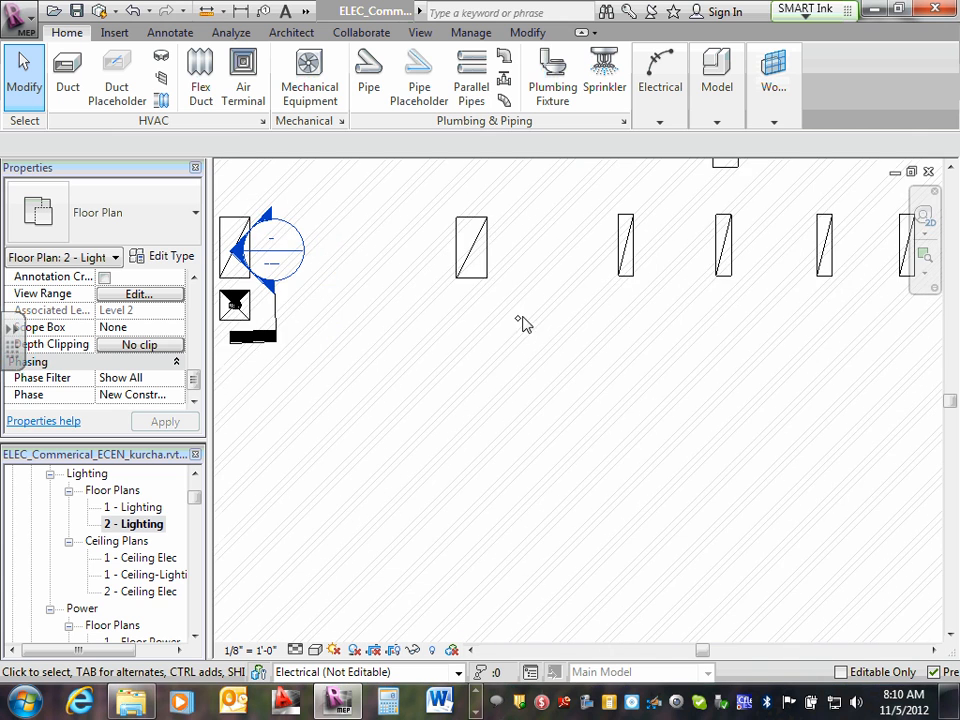
pyautogui.scroll(-4, 521, 324)
pyautogui.scroll(1, 746, 268)
pyautogui.scroll(1, 799, 251)
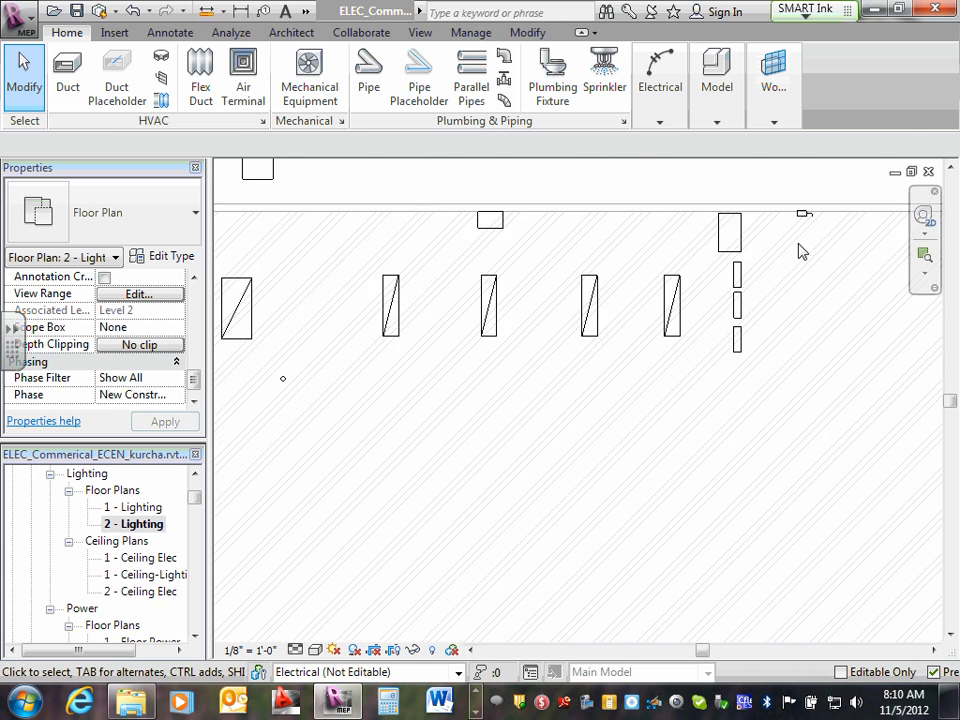
pyautogui.scroll(-3, 499, 289)
pyautogui.scroll(-2, 444, 296)
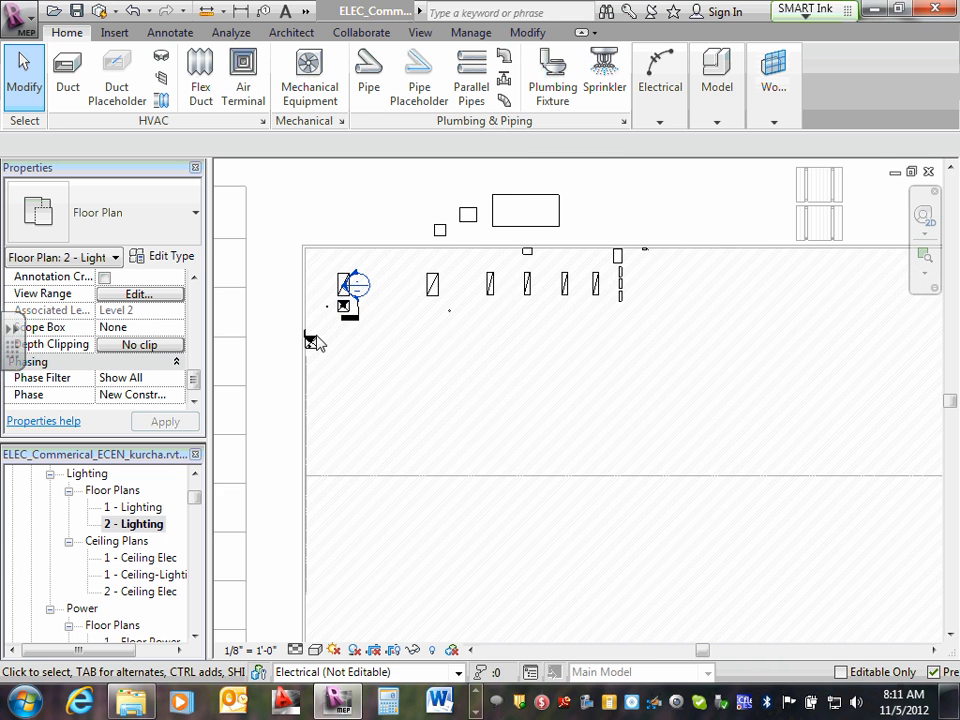
pyautogui.scroll(5, 311, 345)
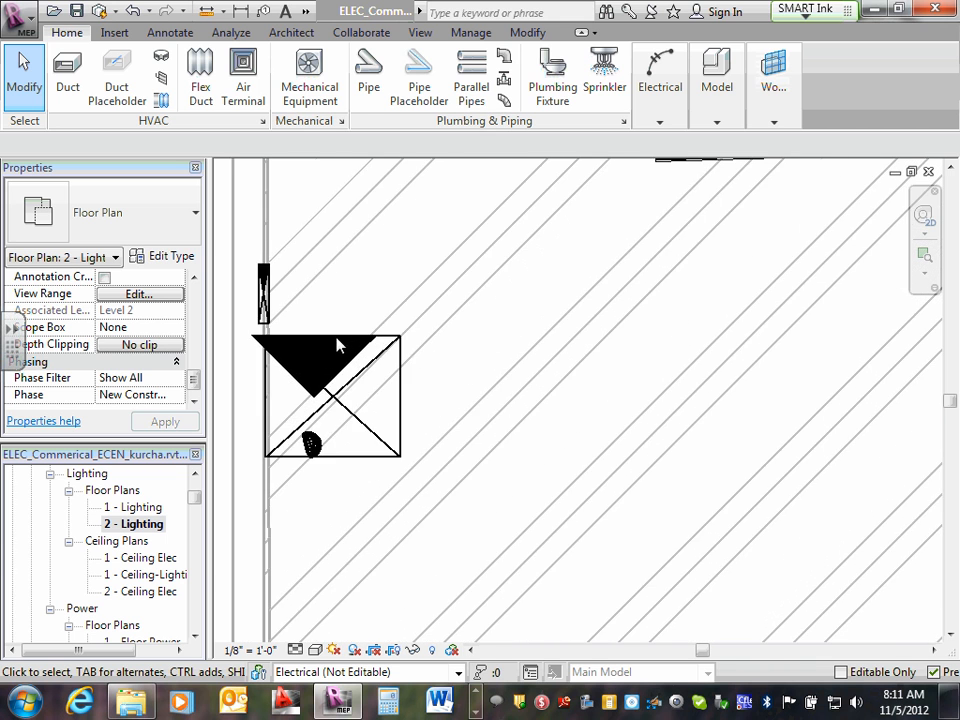
pyautogui.scroll(-4, 347, 343)
pyautogui.scroll(2, 450, 252)
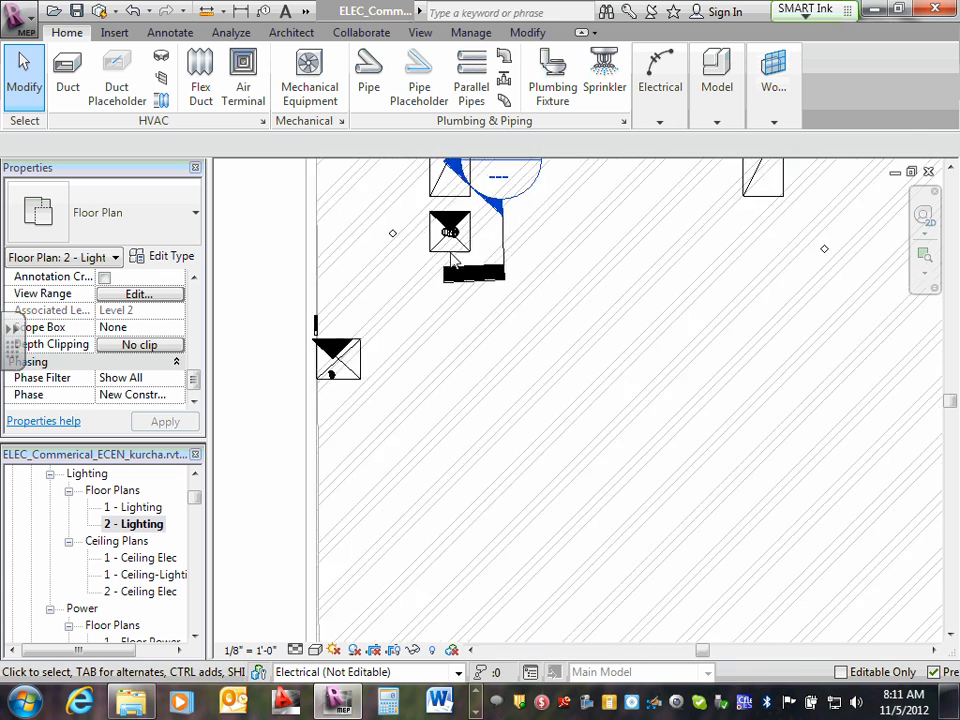
pyautogui.scroll(-4, 452, 253)
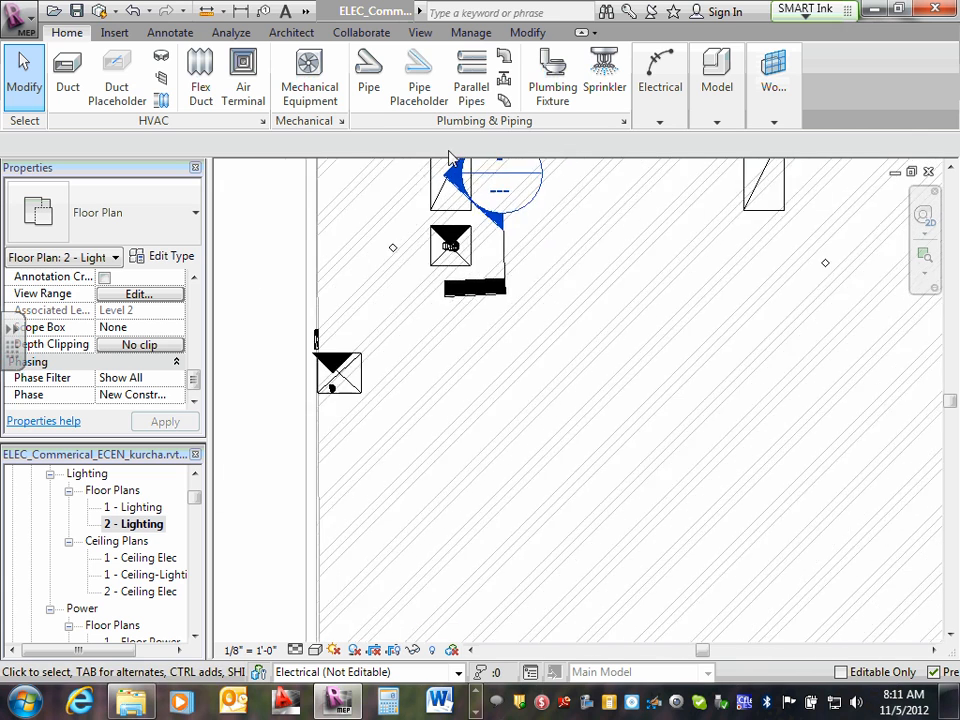
pyautogui.moveTo(592, 283); pyautogui.dragTo(592, 283, button='middle')
pyautogui.scroll(1, 634, 225)
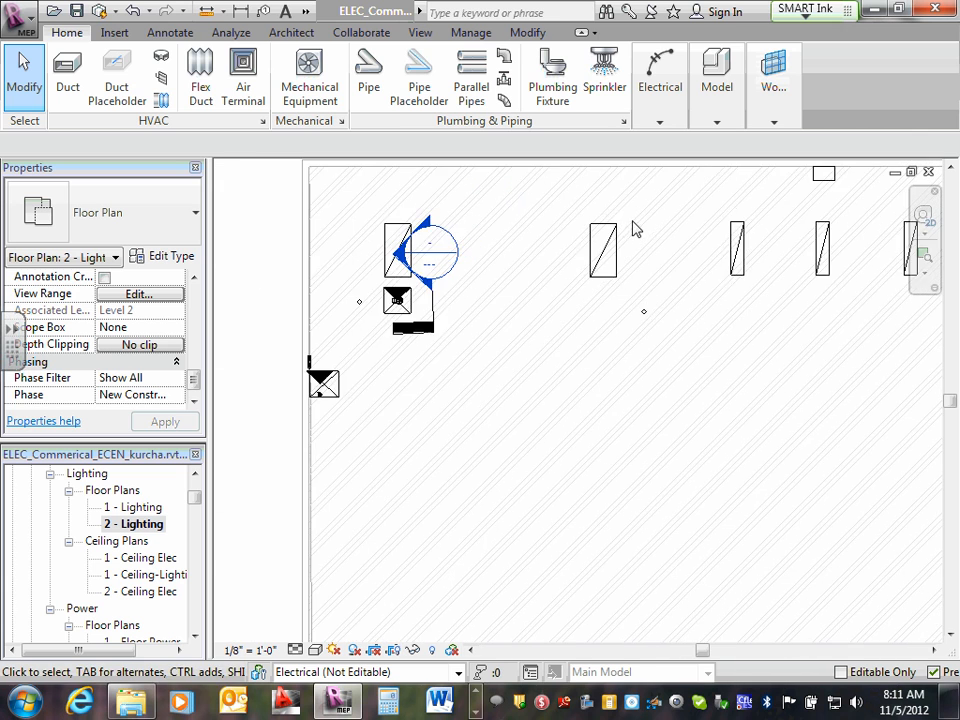
pyautogui.scroll(2, 617, 229)
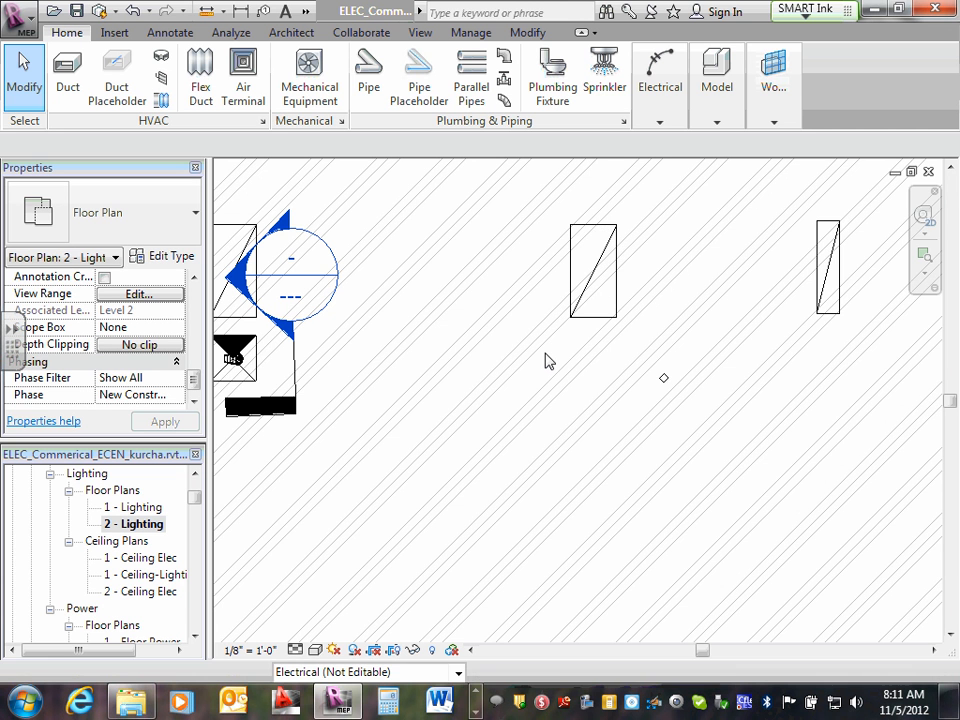
pyautogui.scroll(-3, 544, 362)
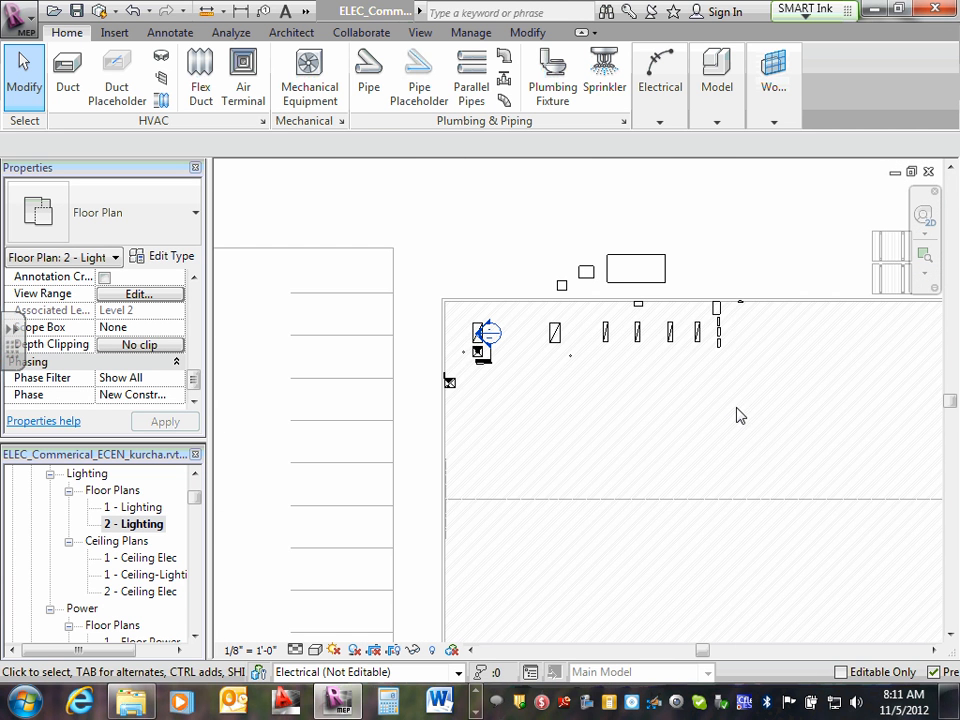
pyautogui.moveTo(737, 407); pyautogui.dragTo(590, 327, button='middle')
pyautogui.moveTo(671, 354); pyautogui.dragTo(655, 347, button='middle')
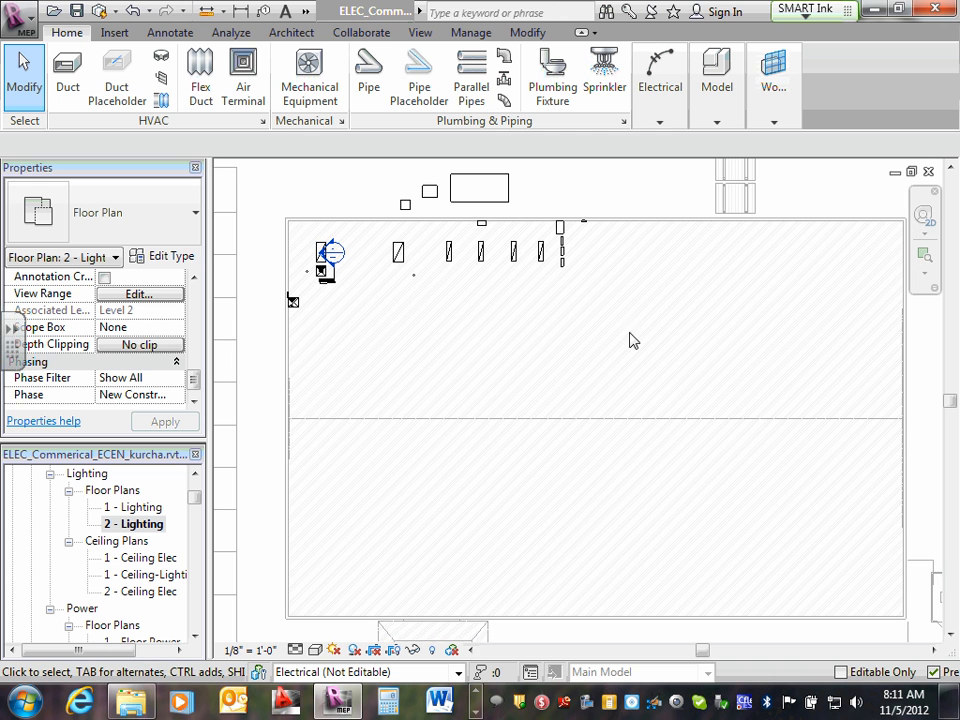
# - Set the top of the view range's primary range to Associated Level (Level 2) and apply it
pyautogui.click(193, 401)
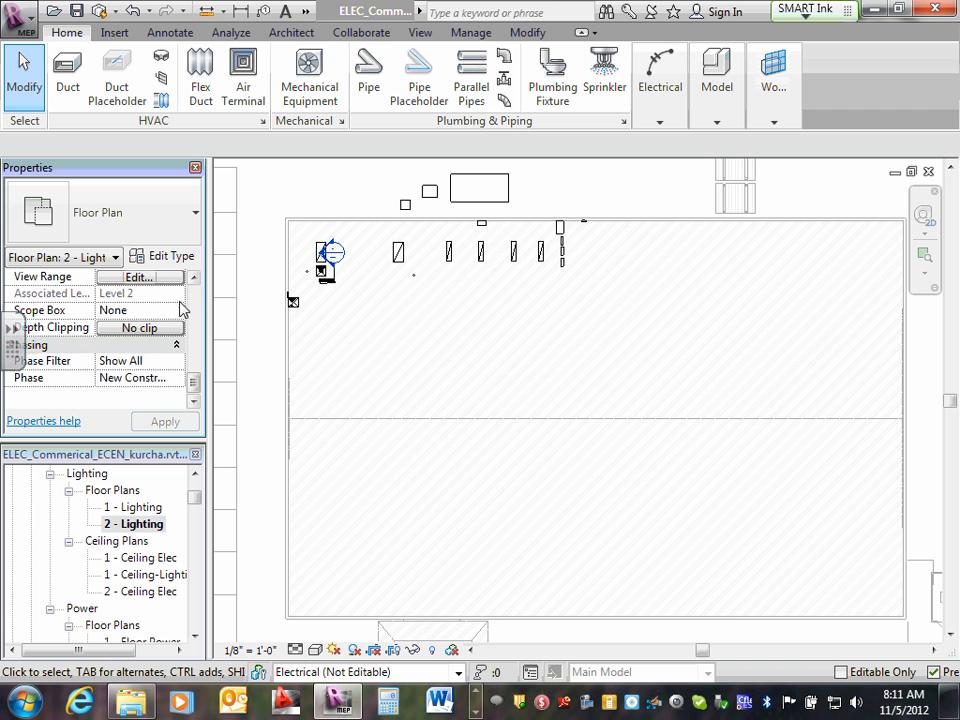
pyautogui.click(140, 277)
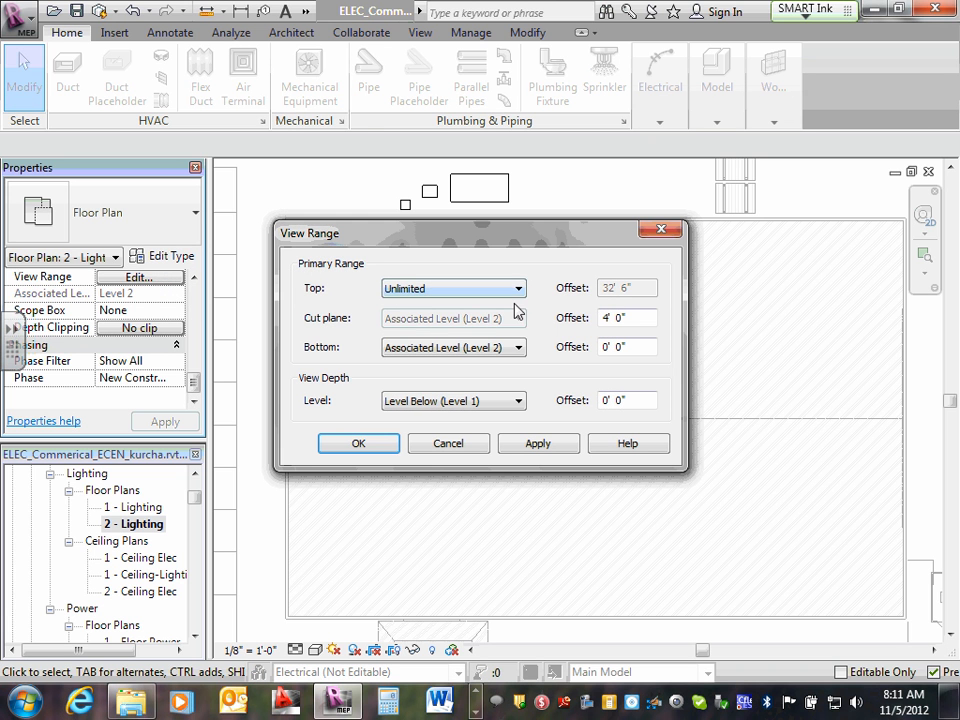
pyautogui.click(519, 290)
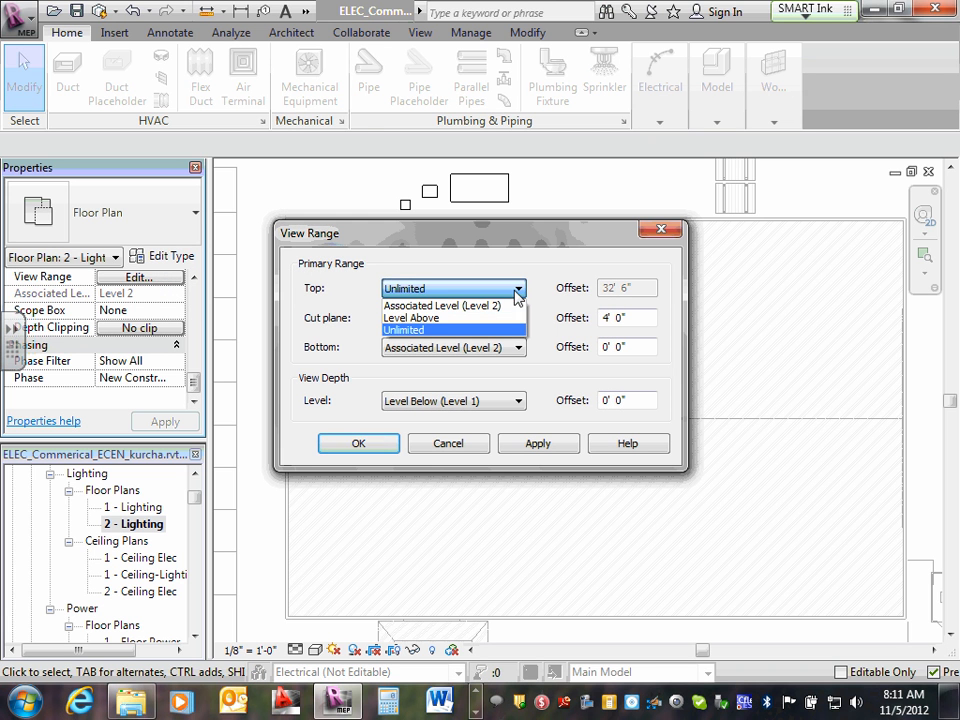
pyautogui.click(497, 305)
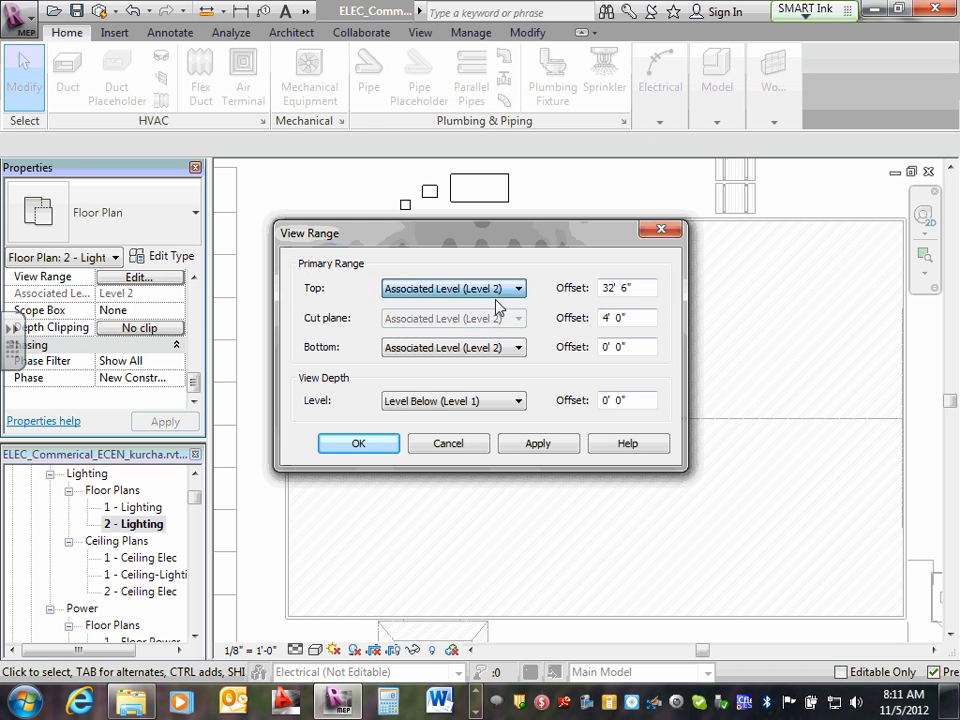
pyautogui.click(536, 444)
pyautogui.click(536, 444)
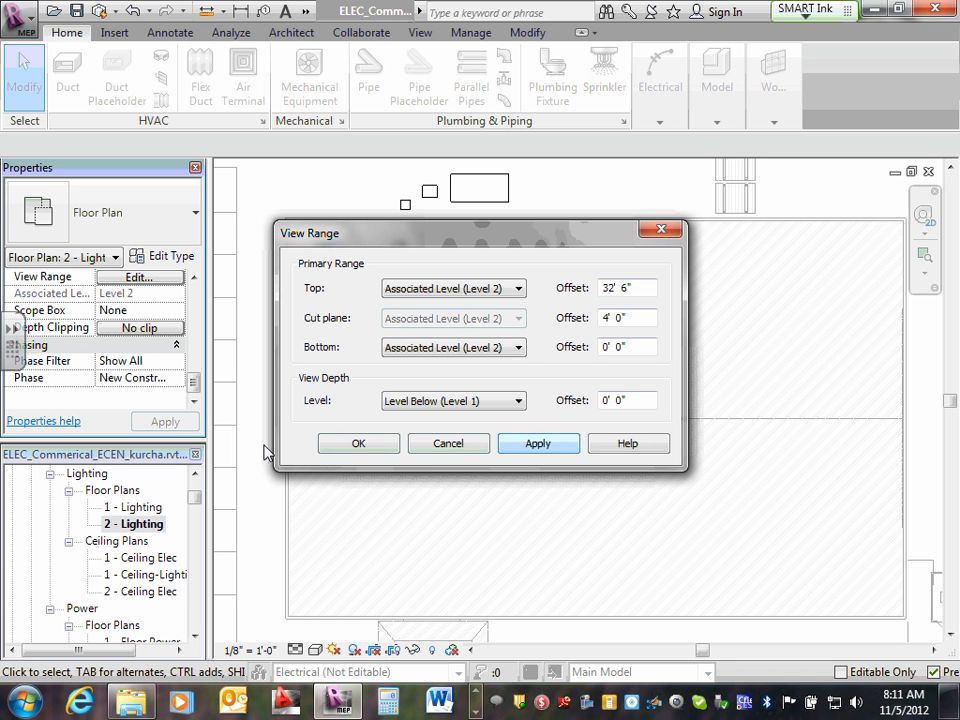
# - Try to set the view range's Top offset to 0' 6" in the 2 - Lighting plan
pyautogui.click(350, 446)
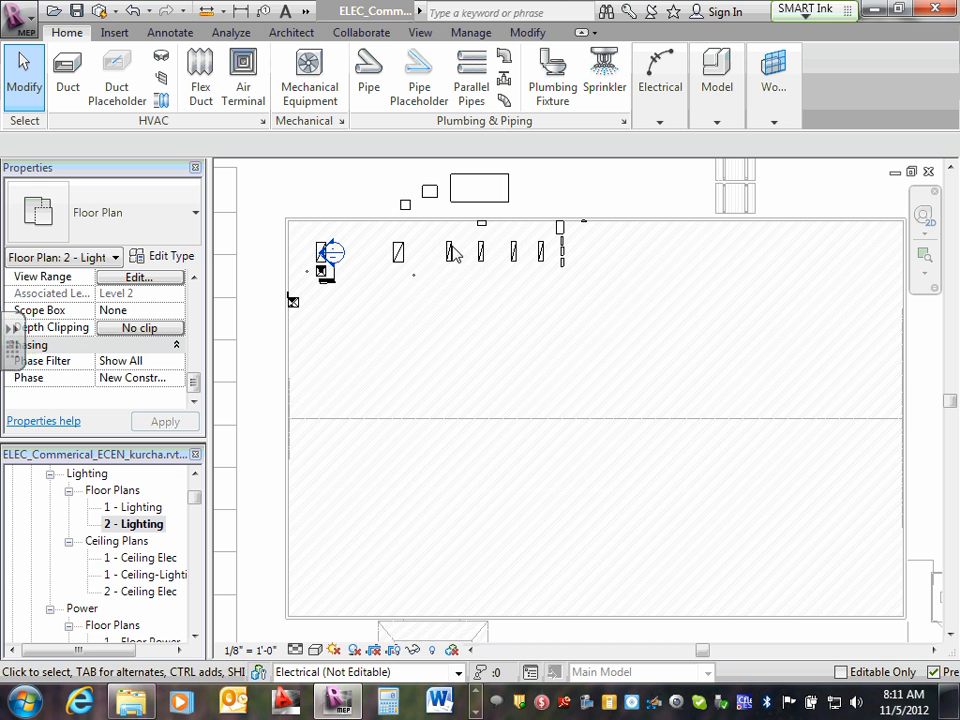
pyautogui.scroll(5, 452, 246)
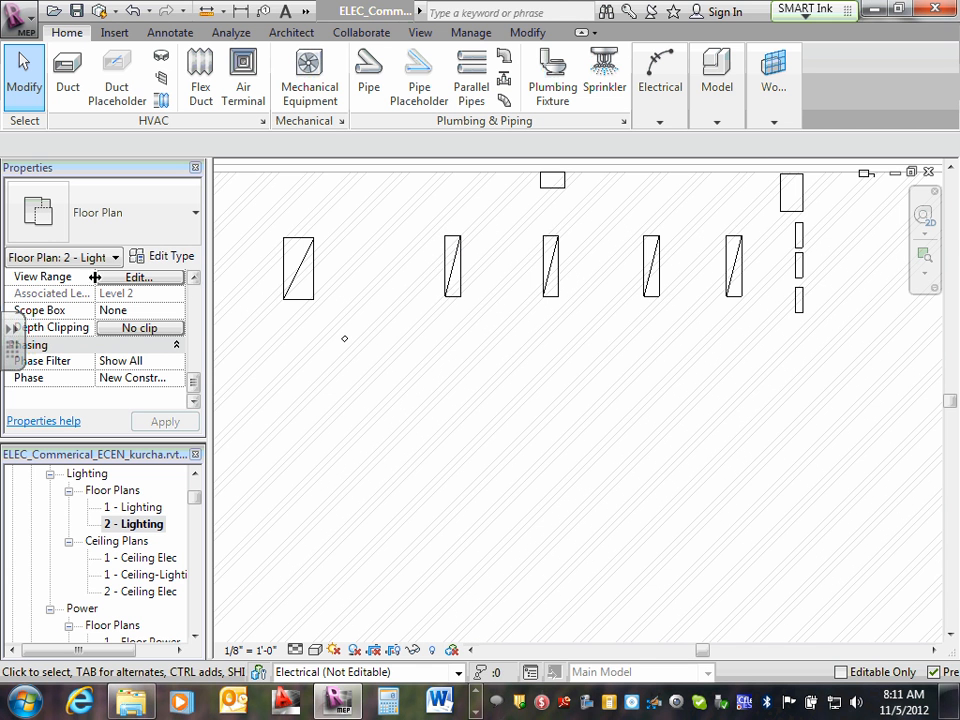
pyautogui.click(139, 277)
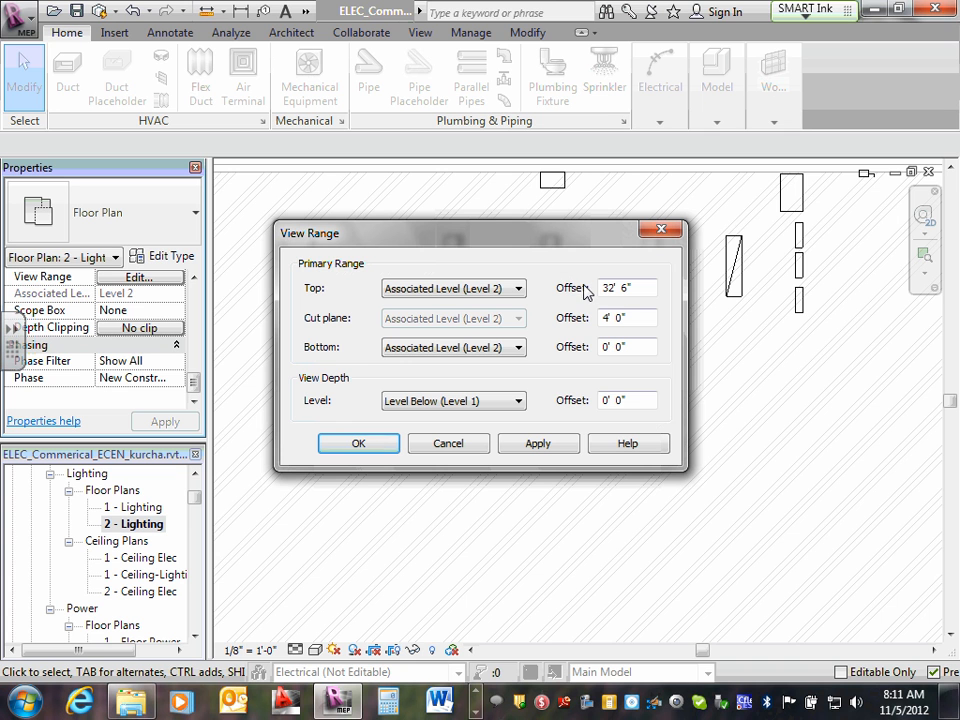
pyautogui.moveTo(605, 288); pyautogui.dragTo(609, 288)
pyautogui.press('Delete')
pyautogui.press('Delete')
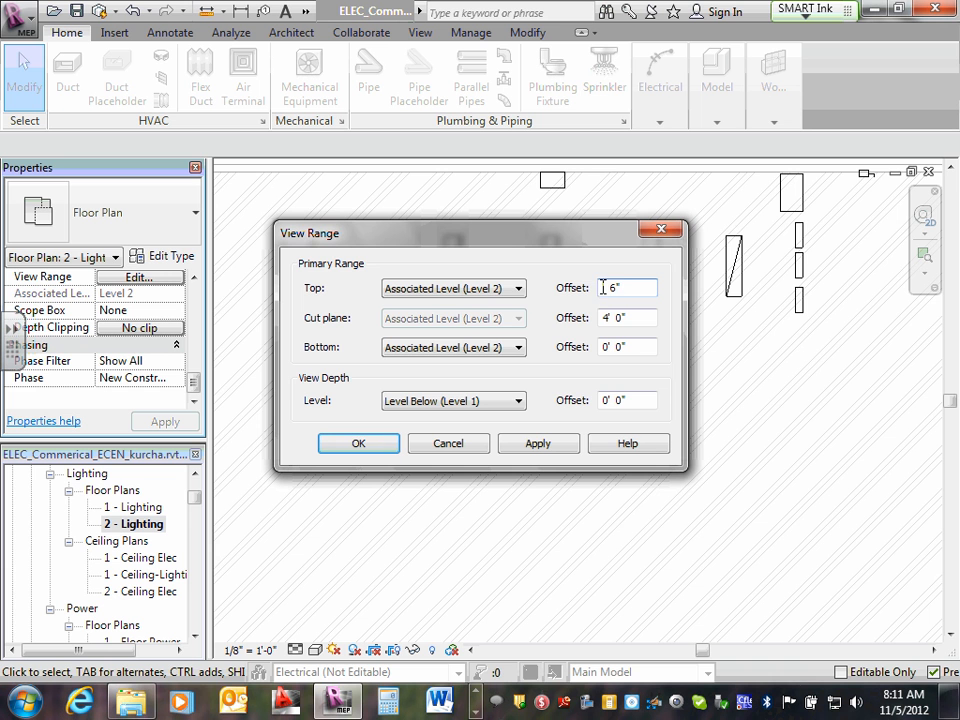
pyautogui.write('0')
pyautogui.click(540, 443)
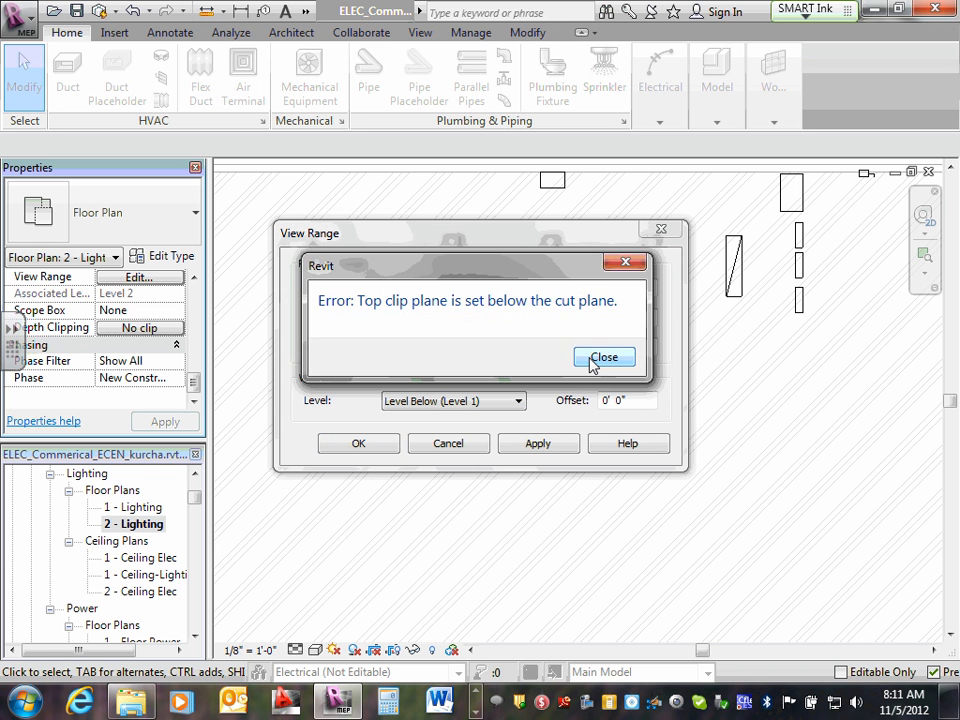
pyautogui.click(601, 358)
# - Try to set the view range's Top offset to 0' 0", leaving the cut plane offset as is
pyautogui.moveTo(633, 288); pyautogui.dragTo(601, 289)
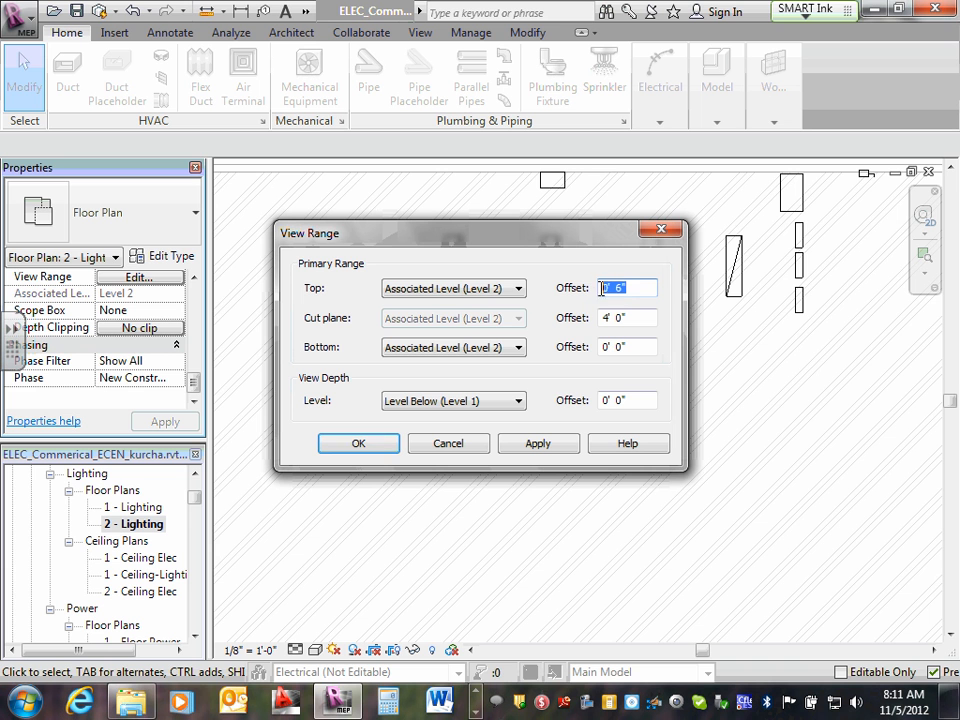
pyautogui.write('0')
pyautogui.click(376, 447)
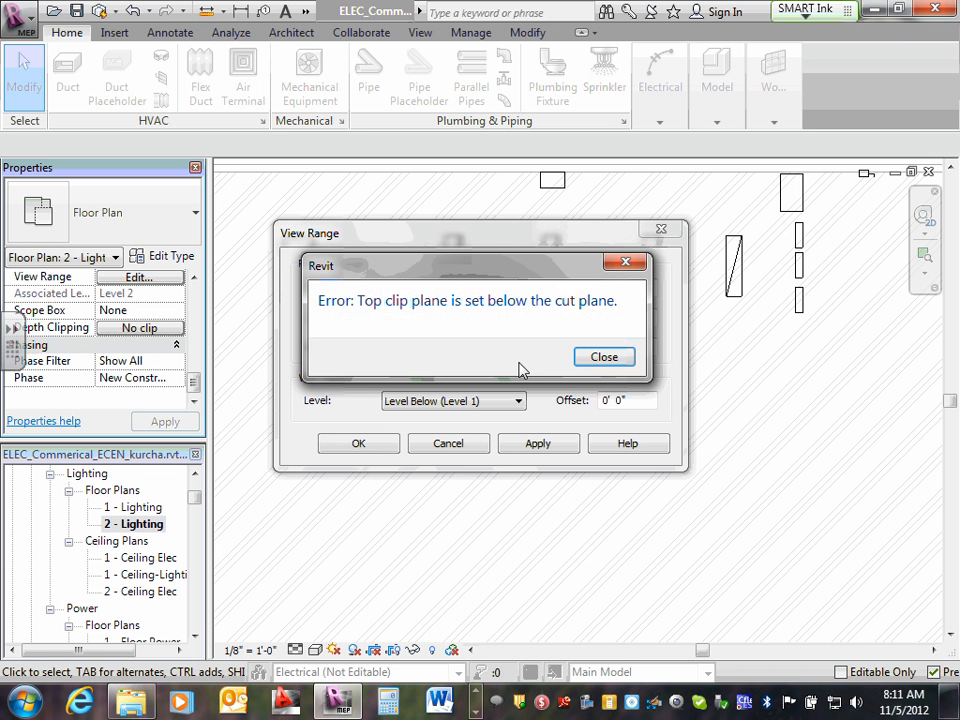
pyautogui.click(604, 359)
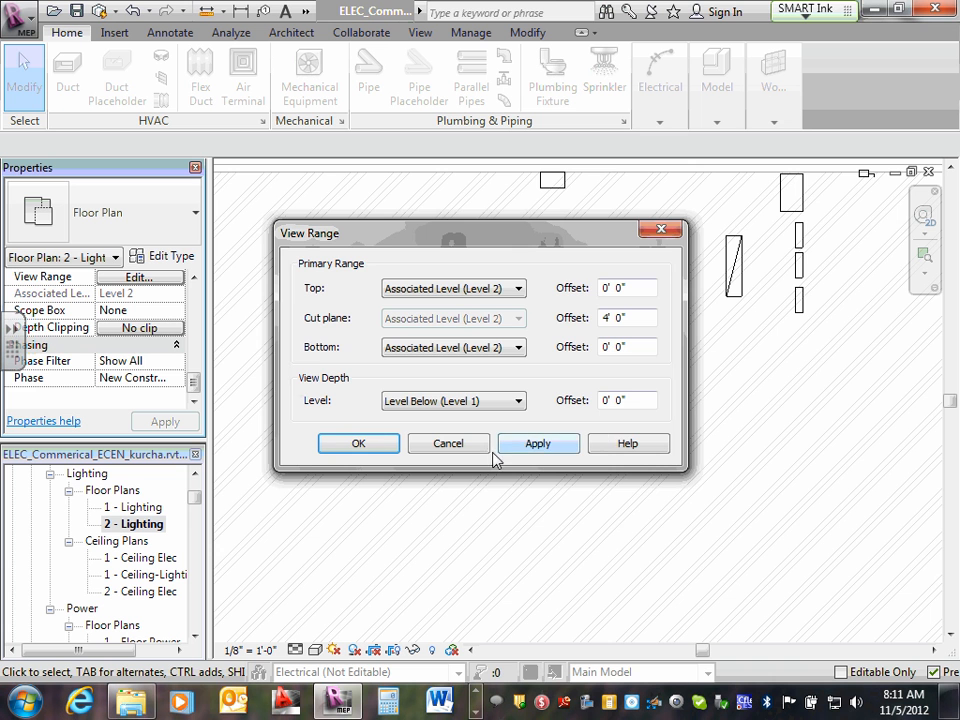
pyautogui.click(561, 448)
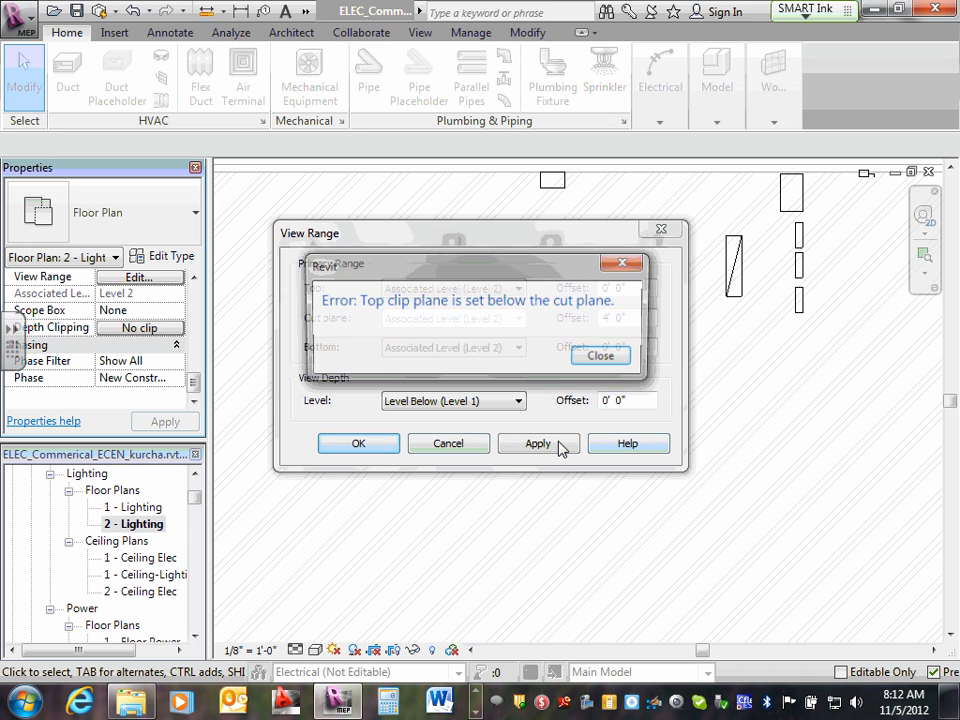
pyautogui.click(600, 356)
pyautogui.click(446, 446)
# - Set the view range's Top offset to 10' 6" for the 2 - Lighting plan
pyautogui.scroll(-4, 504, 264)
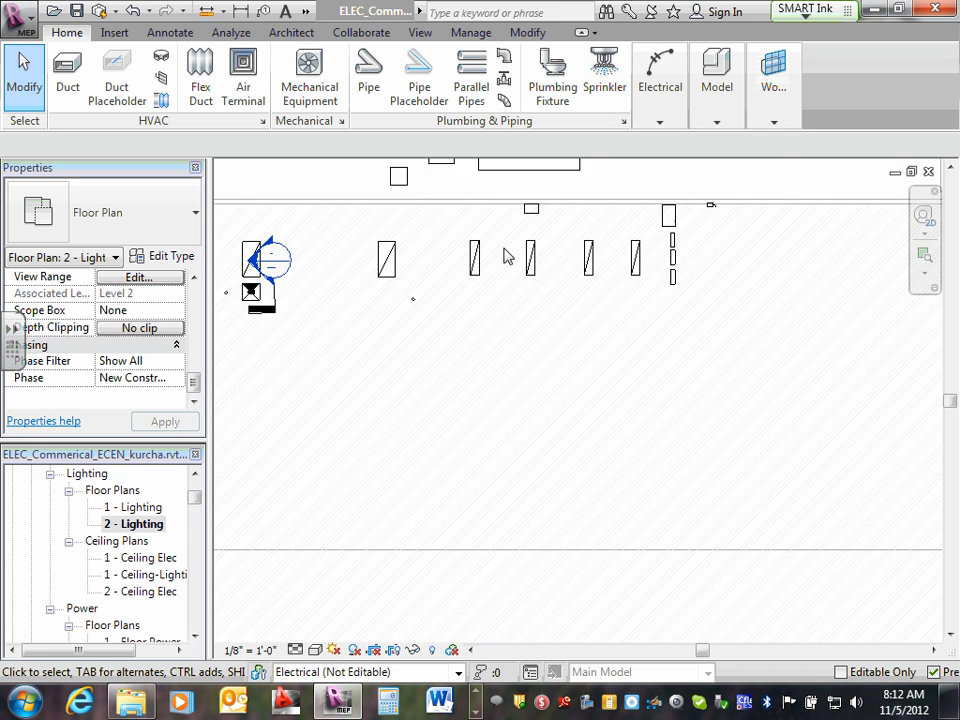
pyautogui.scroll(2, 540, 251)
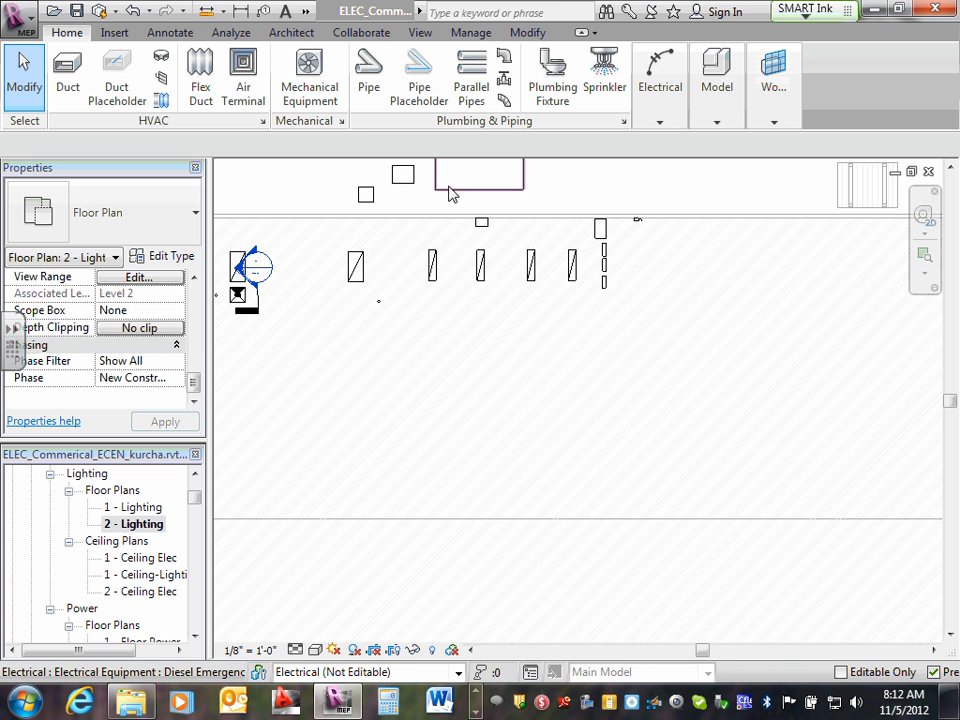
pyautogui.scroll(-3, 433, 204)
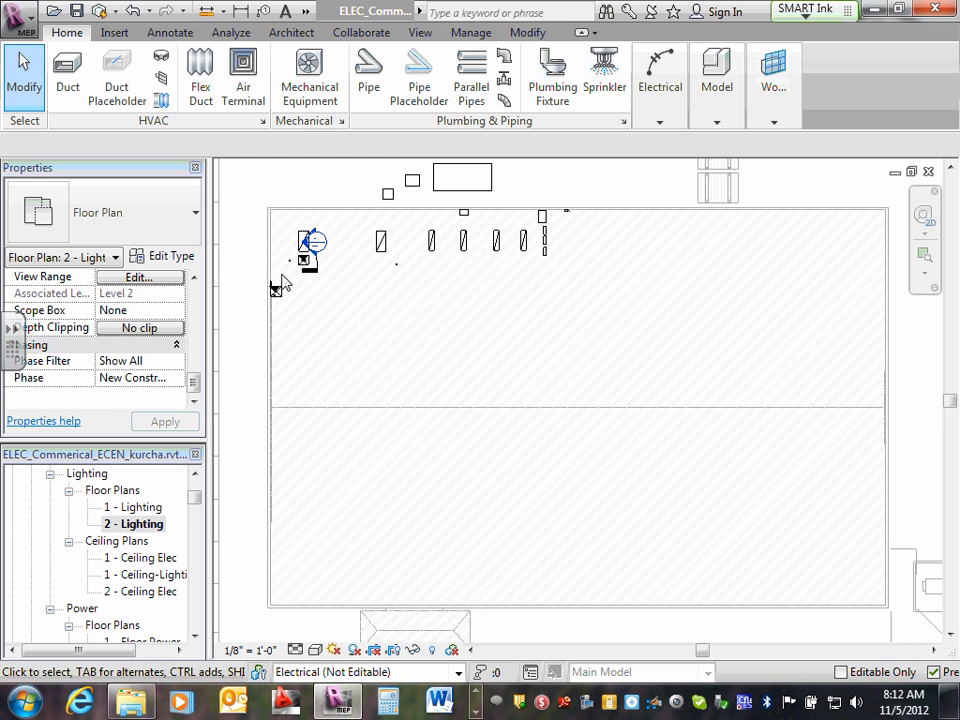
pyautogui.scroll(2, 310, 245)
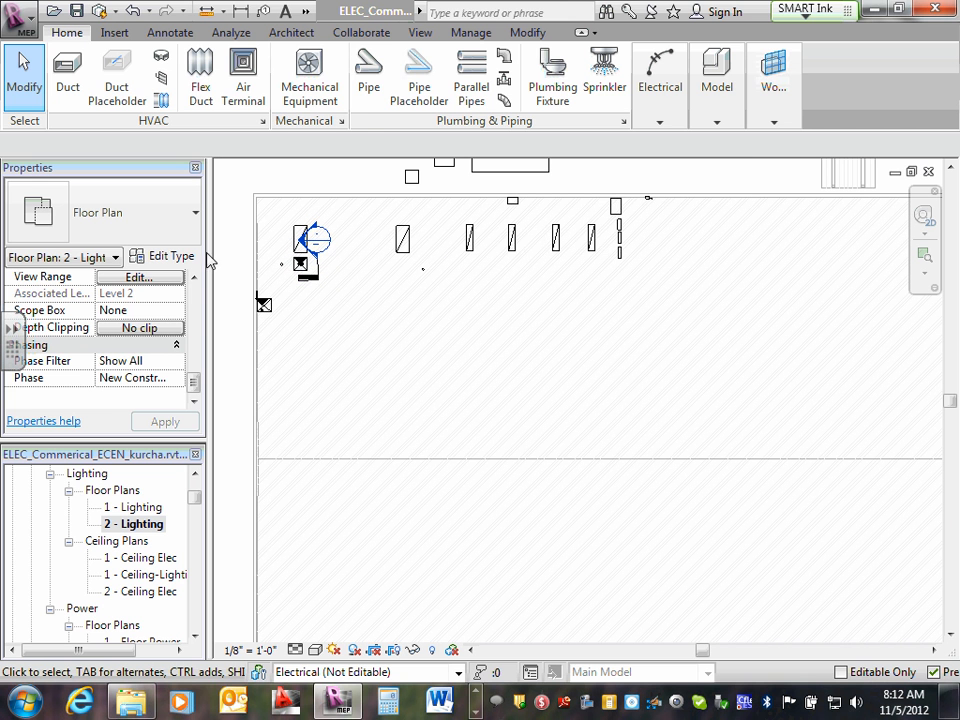
pyautogui.click(146, 283)
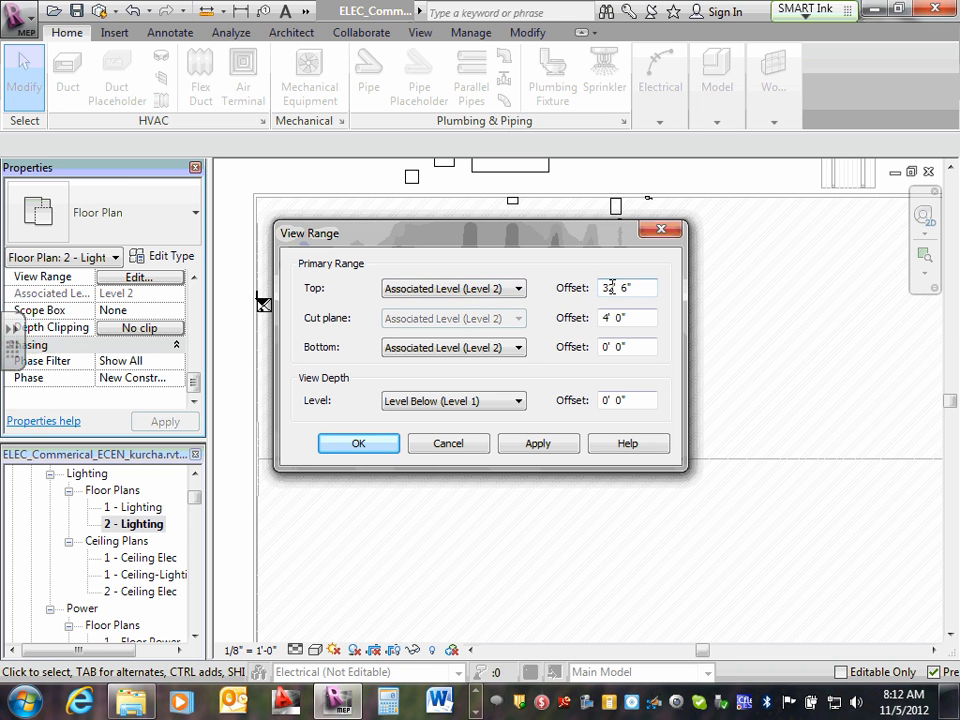
pyautogui.click(518, 289)
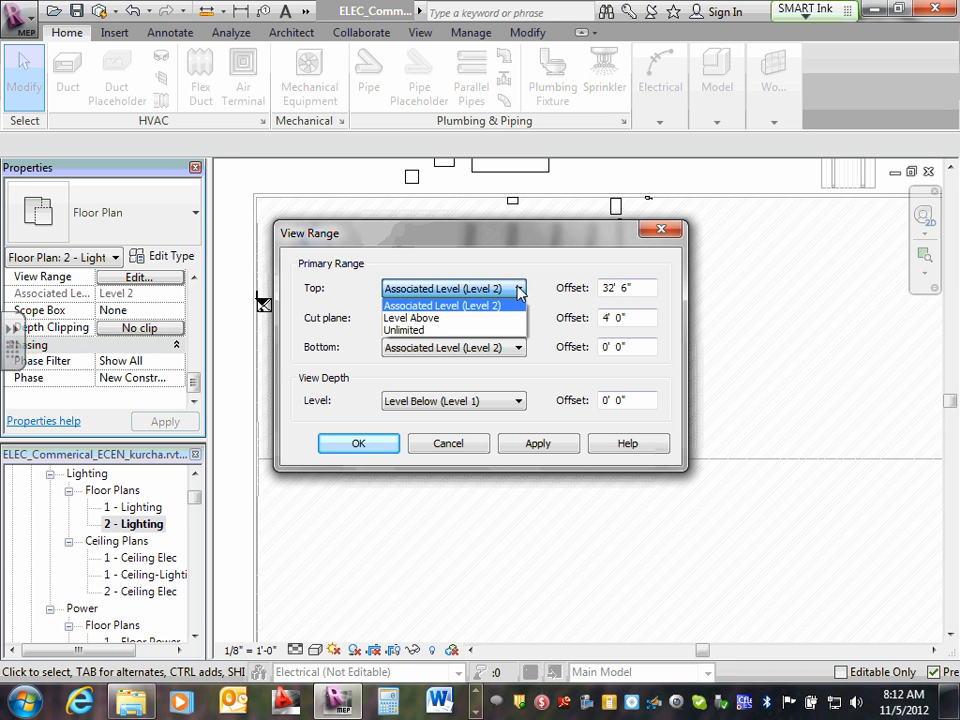
pyautogui.click(607, 288)
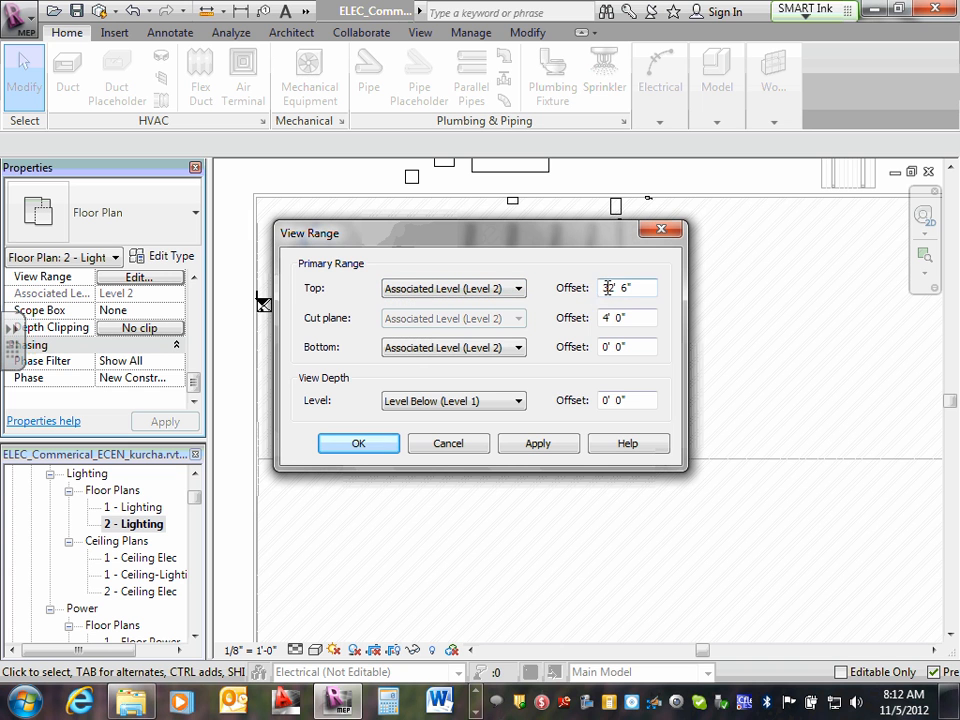
pyautogui.press('BackSpace')
pyautogui.write("10'")
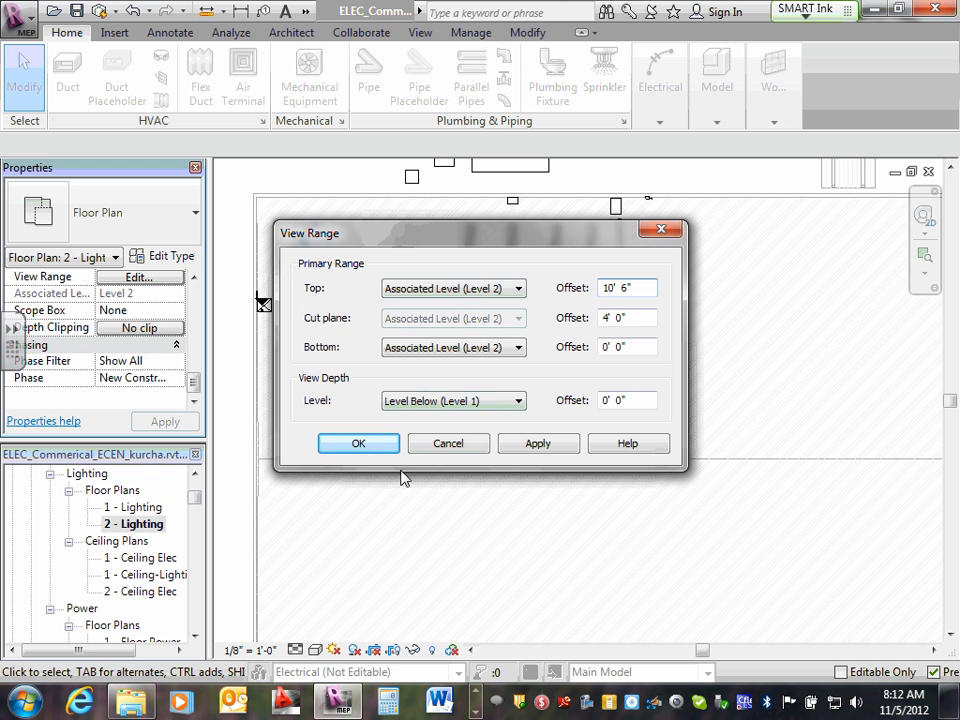
pyautogui.click(362, 446)
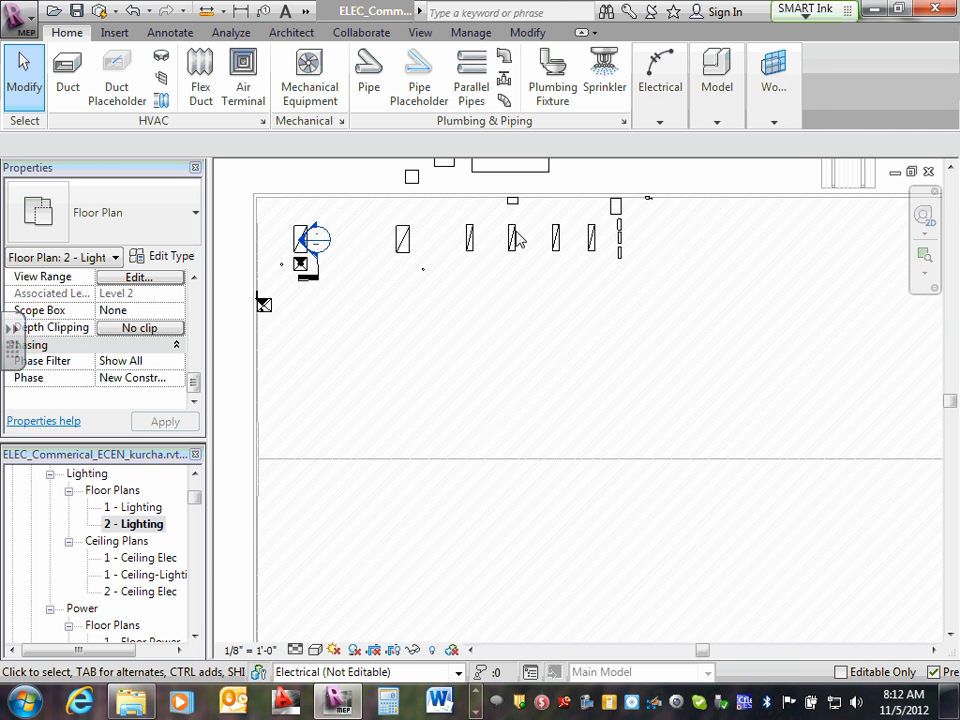
# - Examine the fixtures along the building's upper wall and the surrounding parking areas in the 2 - Lighting plan
pyautogui.scroll(2, 493, 236)
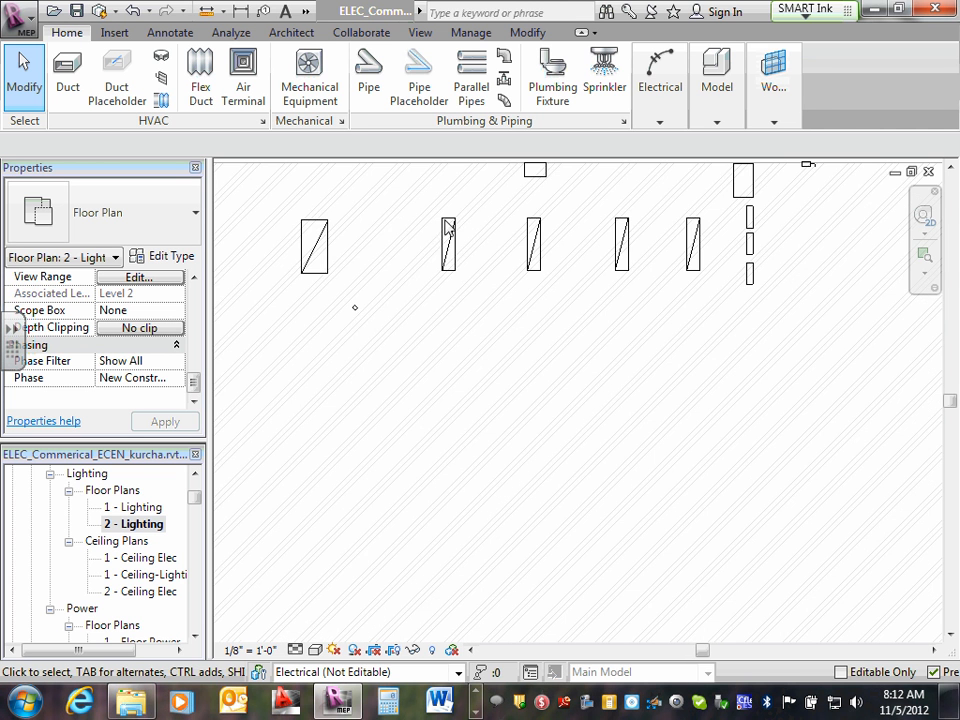
pyautogui.scroll(-2, 447, 228)
pyautogui.moveTo(622, 214); pyautogui.dragTo(577, 252)
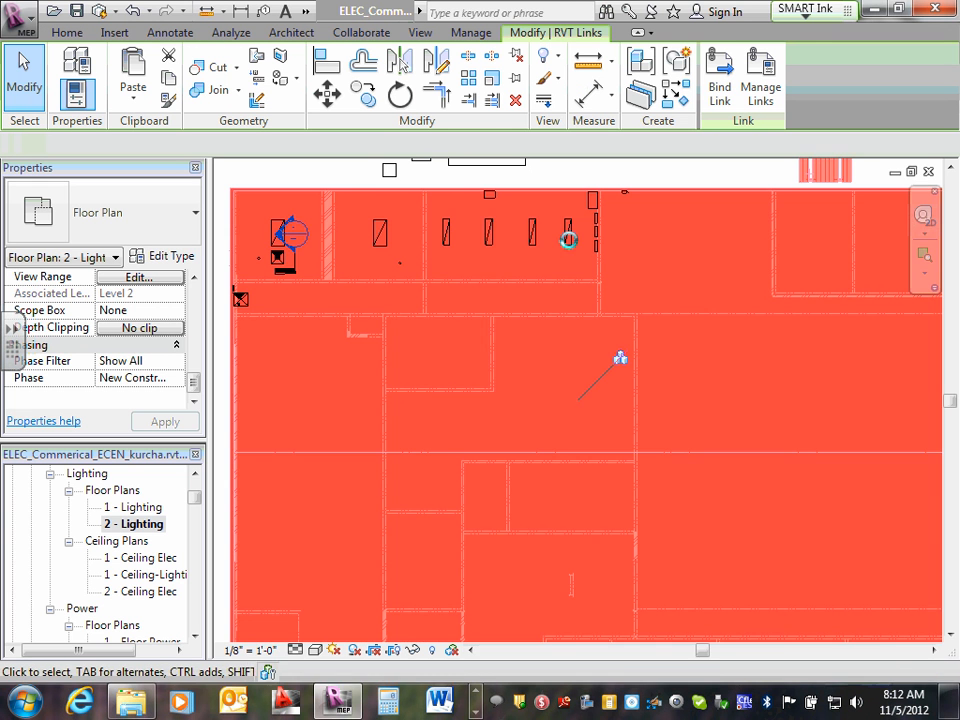
pyautogui.press('Escape')
pyautogui.scroll(-3, 497, 238)
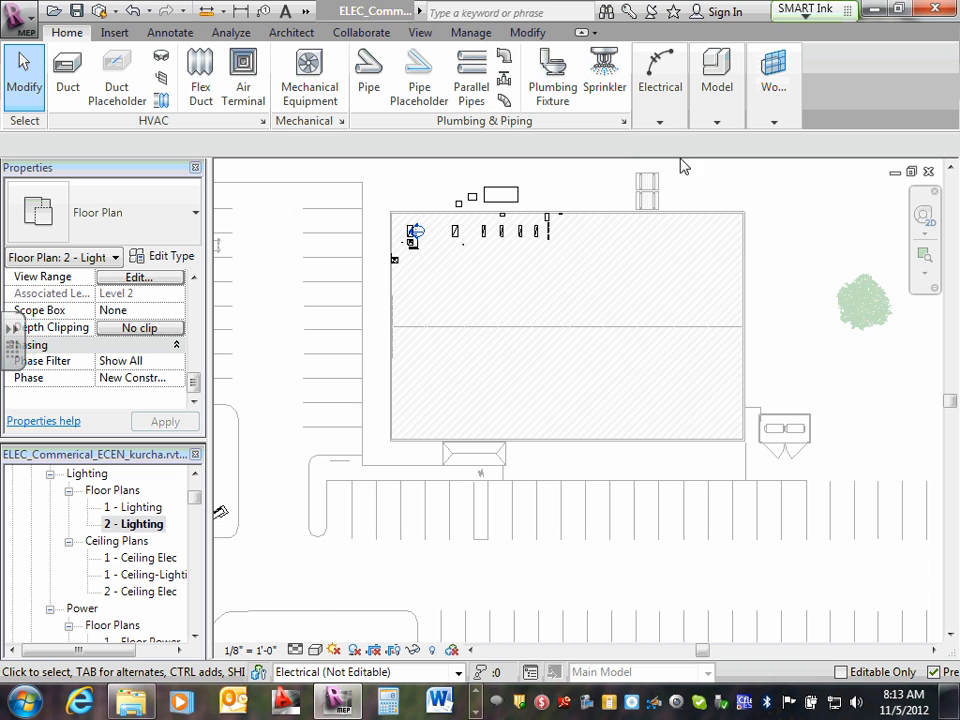
pyautogui.scroll(-2, 333, 500)
pyautogui.moveTo(333, 508); pyautogui.dragTo(437, 490, button='middle')
pyautogui.scroll(1, 556, 333)
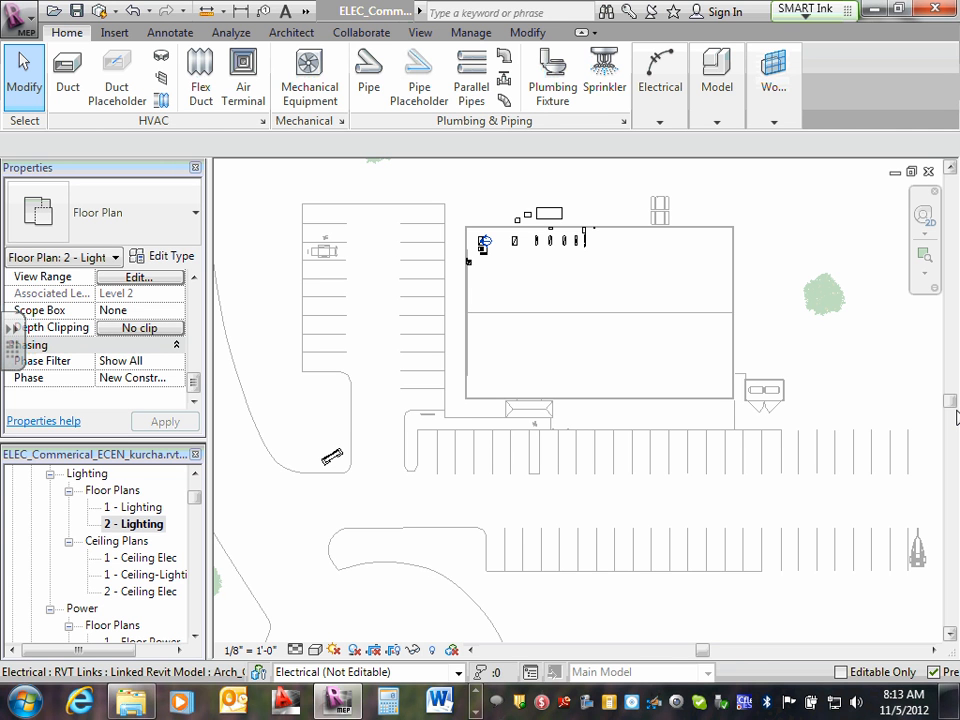
# - Start loading a family and browse to the External folder under Electrical Components, Lighting in the US Imperial library
pyautogui.click(114, 33)
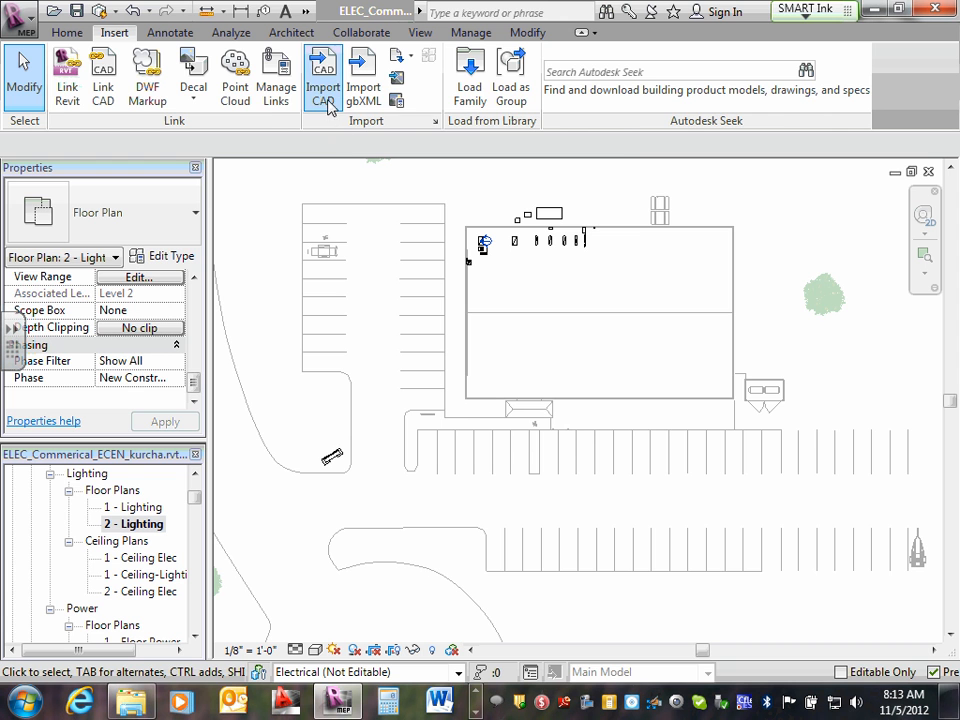
pyautogui.click(470, 92)
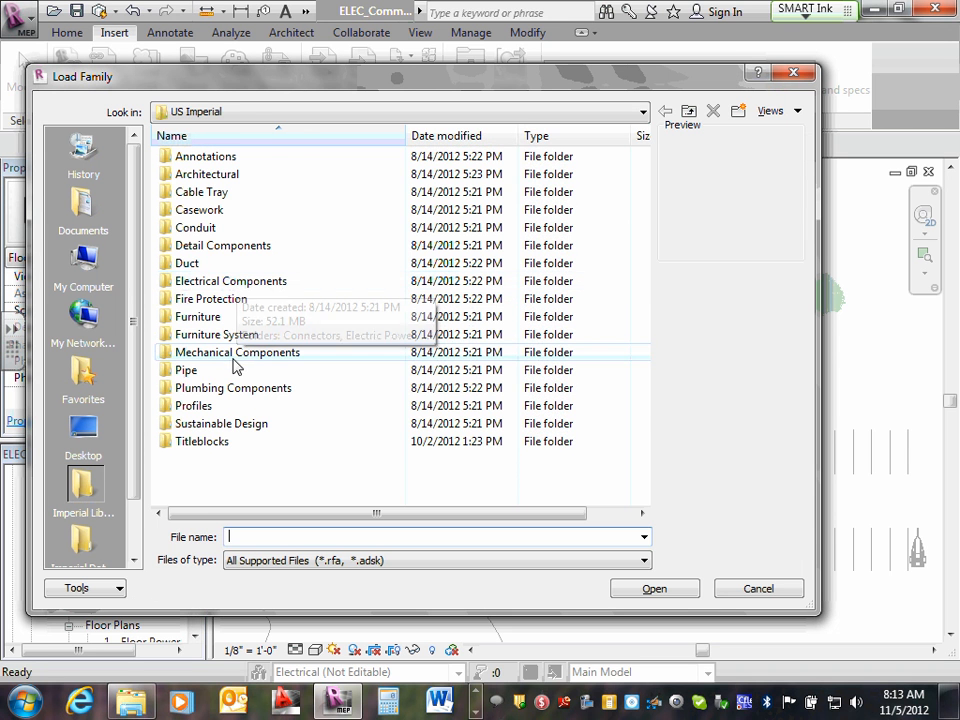
pyautogui.doubleClick(230, 281)
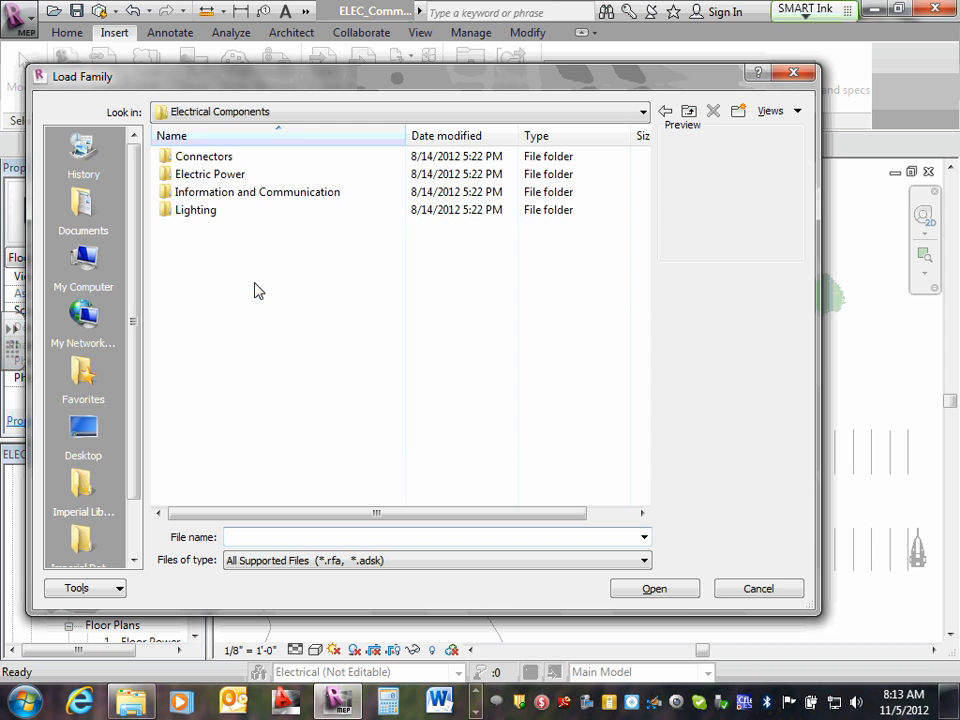
pyautogui.doubleClick(208, 212)
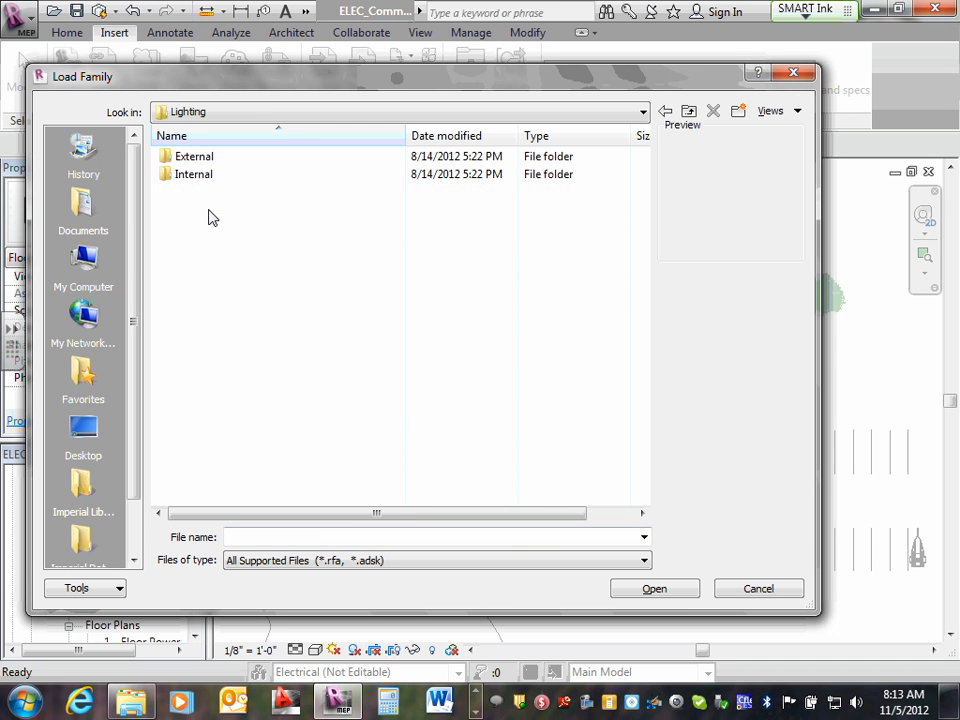
pyautogui.doubleClick(205, 158)
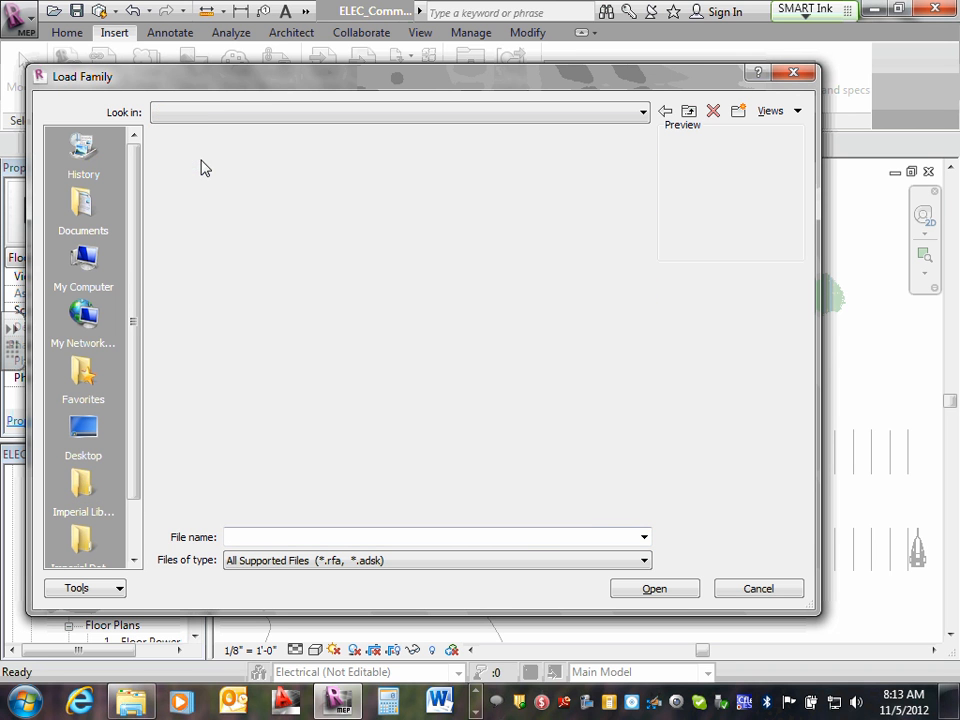
# - Preview the Bollard Light, exterior Spot Light, Antique and Standard Street Light, and exterior Wall Pack Light families
pyautogui.click(216, 157)
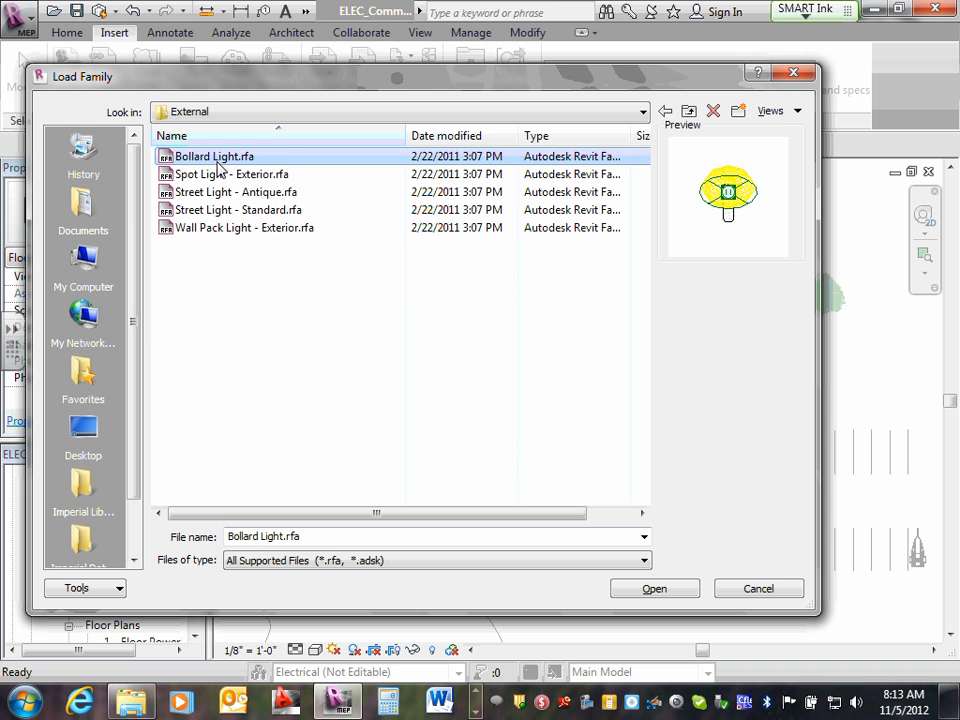
pyautogui.click(214, 176)
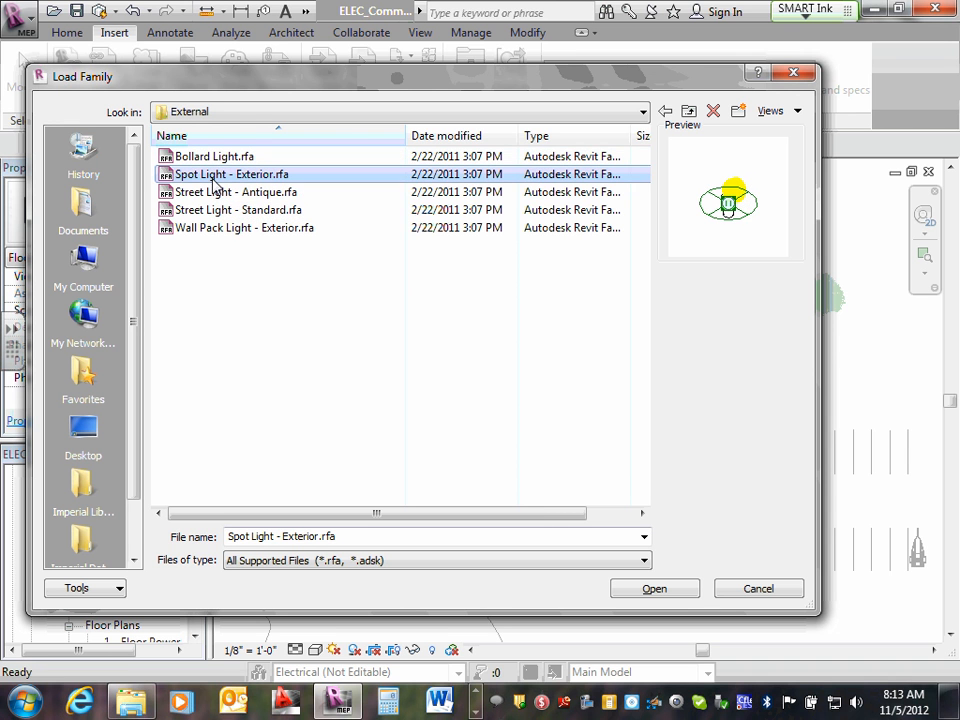
pyautogui.click(228, 193)
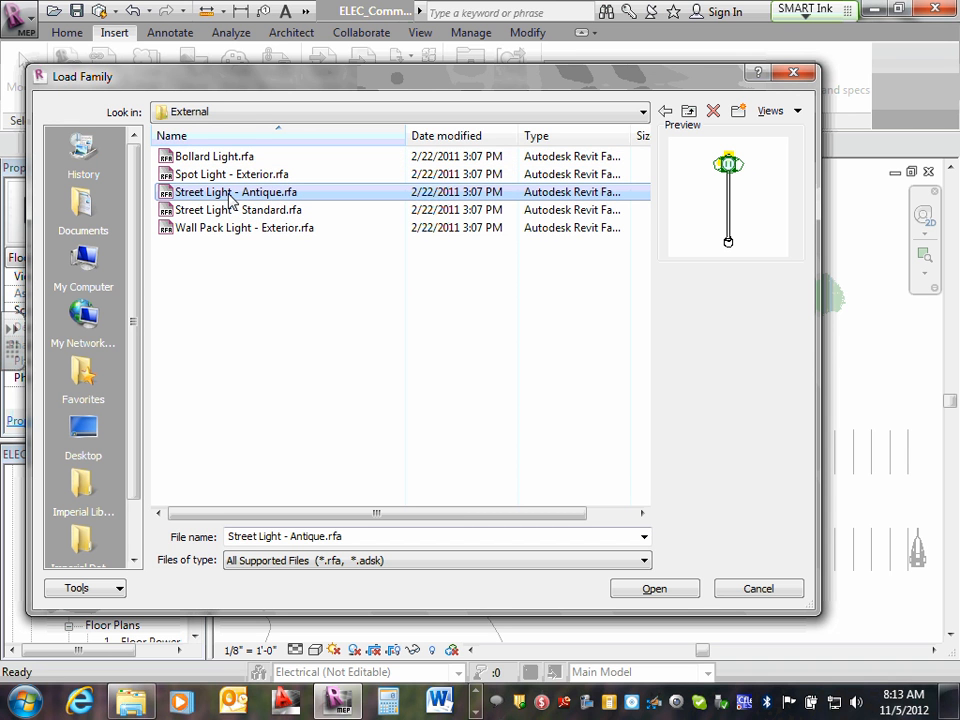
pyautogui.click(239, 211)
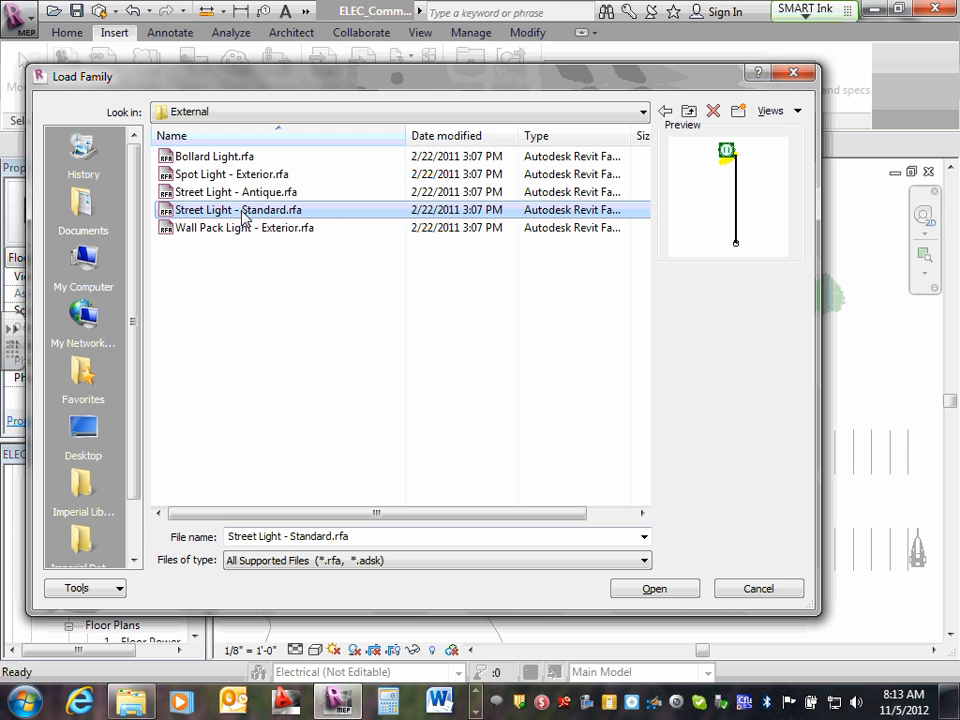
pyautogui.click(242, 229)
# - Compare the previews of the Standard Street Light, Antique Street Light and exterior Wall Pack Light families
pyautogui.click(240, 211)
pyautogui.click(237, 229)
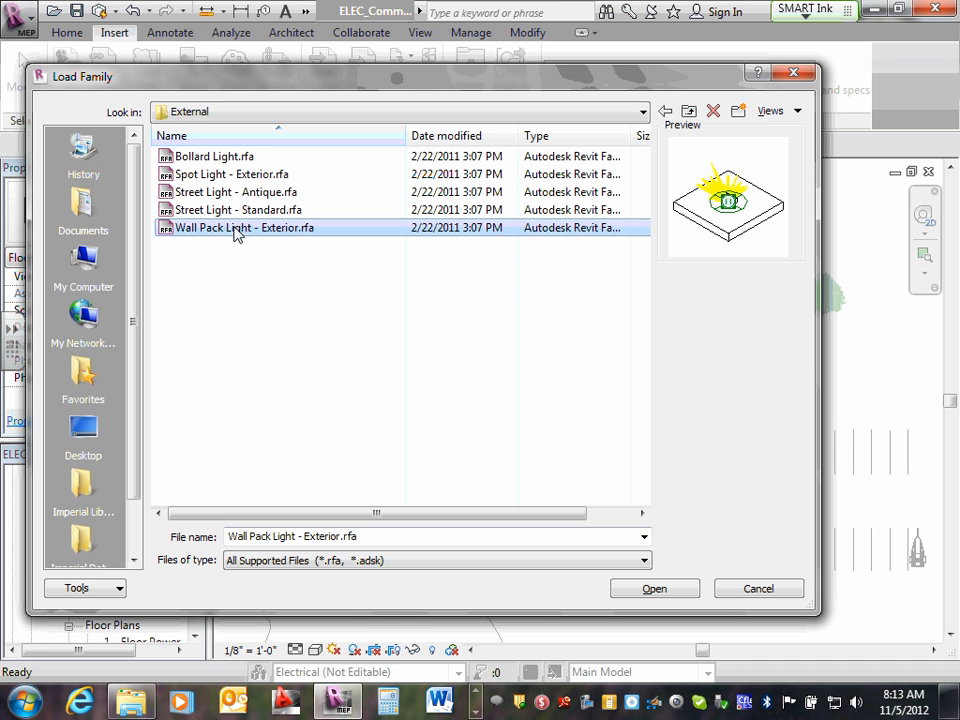
pyautogui.click(235, 212)
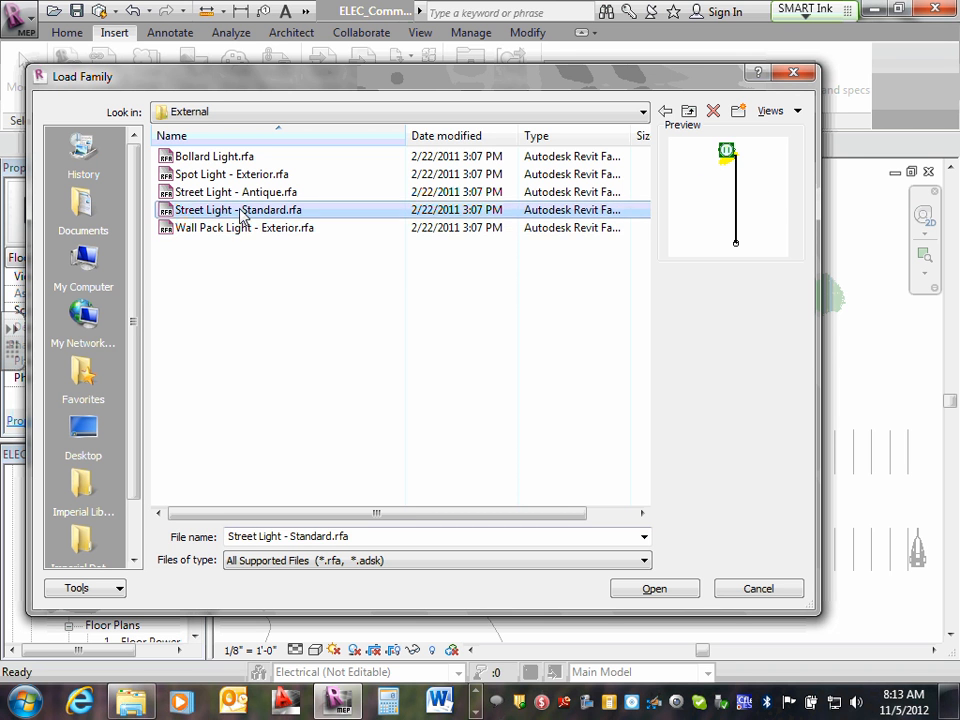
pyautogui.click(235, 228)
pyautogui.click(233, 213)
pyautogui.click(234, 229)
pyautogui.click(236, 212)
pyautogui.click(241, 194)
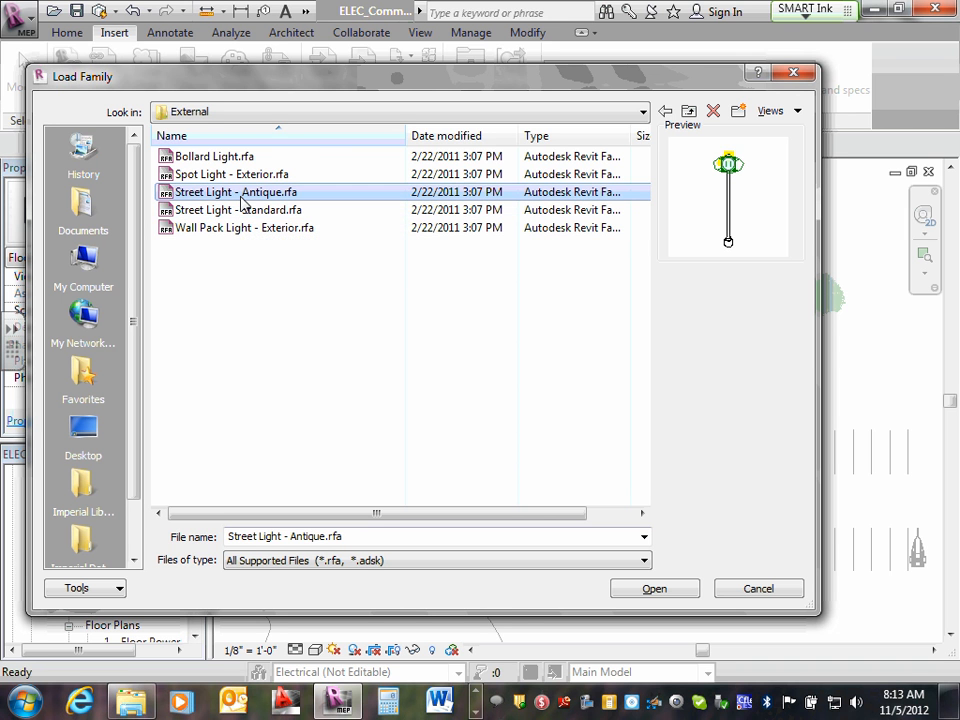
pyautogui.click(240, 209)
pyautogui.click(242, 197)
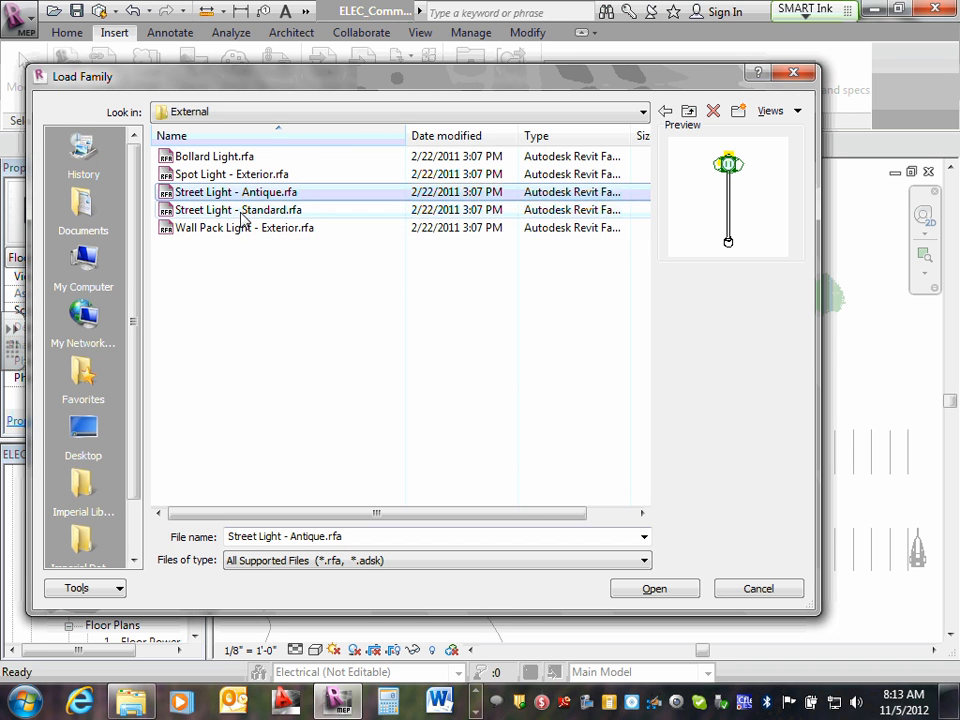
pyautogui.click(241, 213)
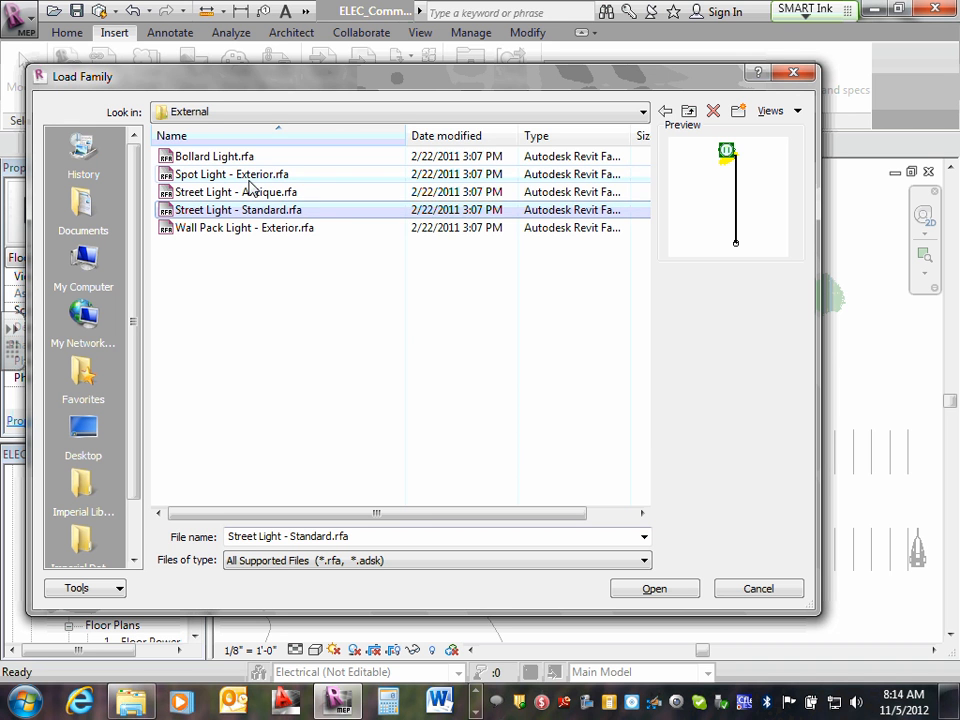
pyautogui.click(242, 195)
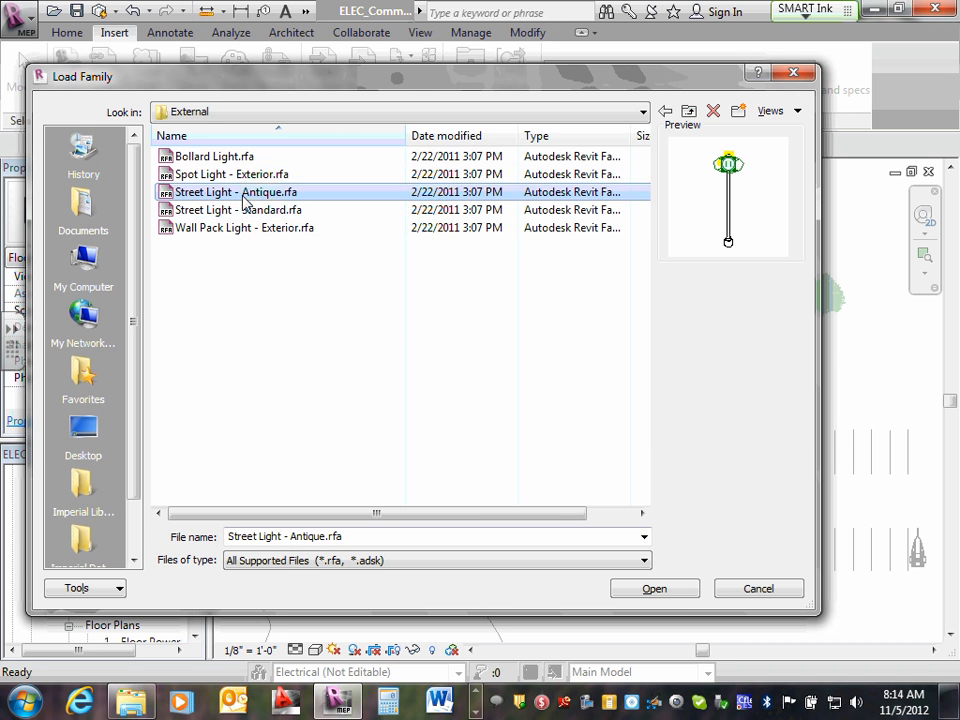
# - Load the Street Light - Standard and Wall Pack Light - Exterior families together into the project
pyautogui.click(238, 211)
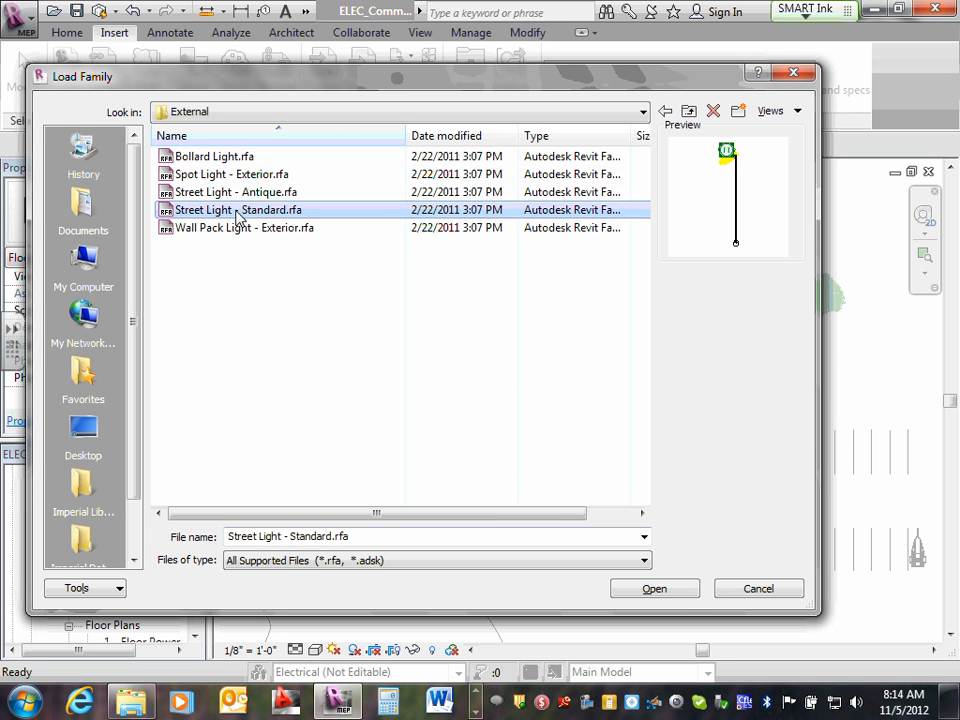
pyautogui.click(237, 230)
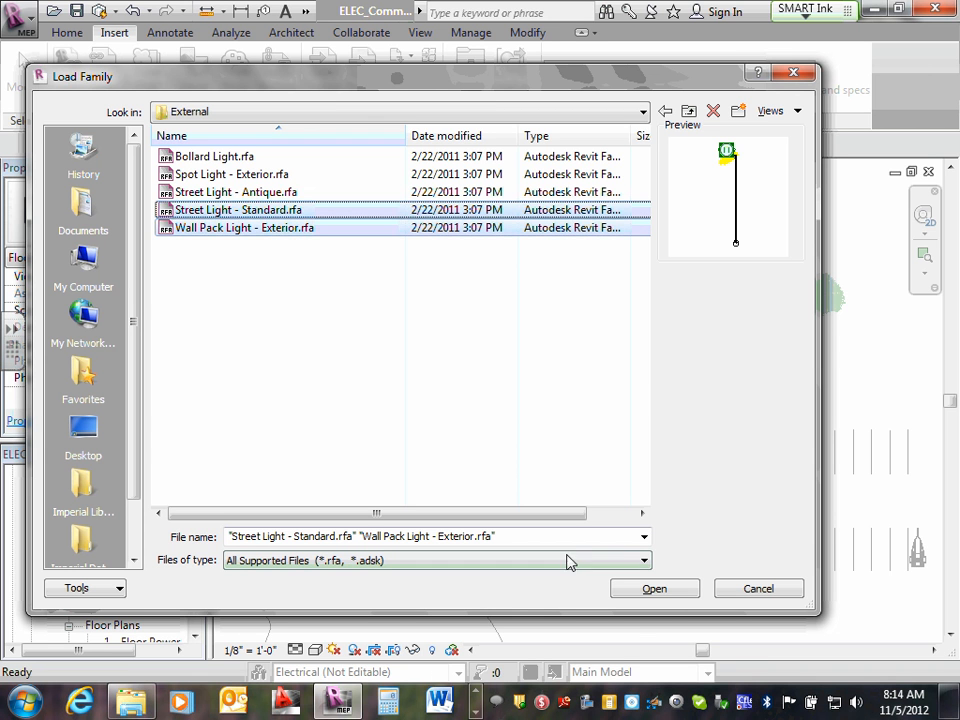
pyautogui.click(660, 592)
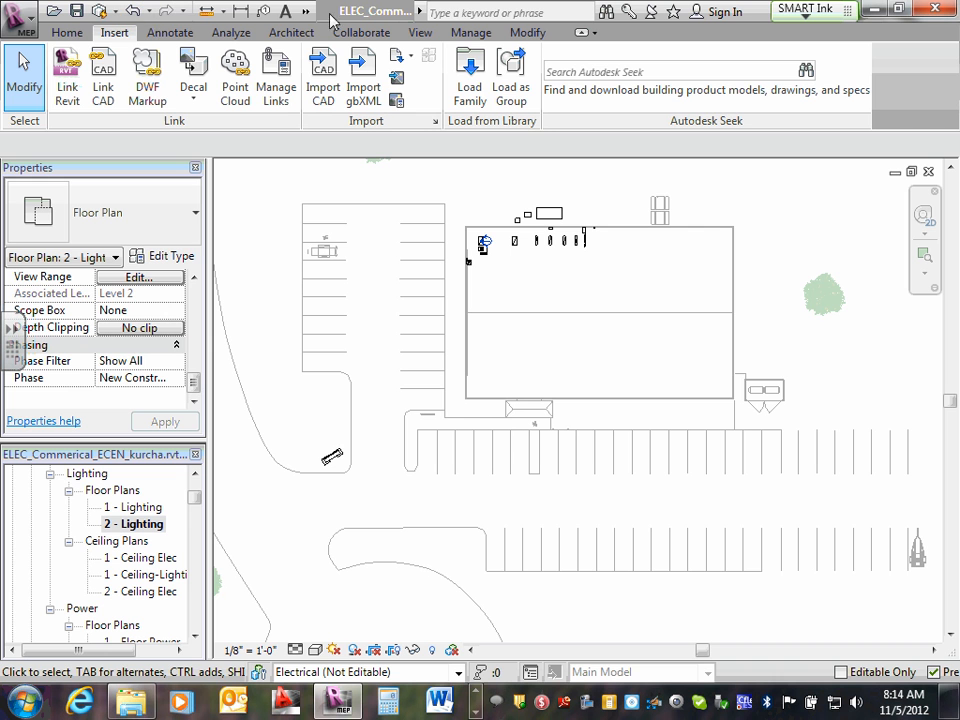
# - Start placing a lighting fixture and choose the 120V type of Wall Pack Light - Exterior
pyautogui.click(67, 33)
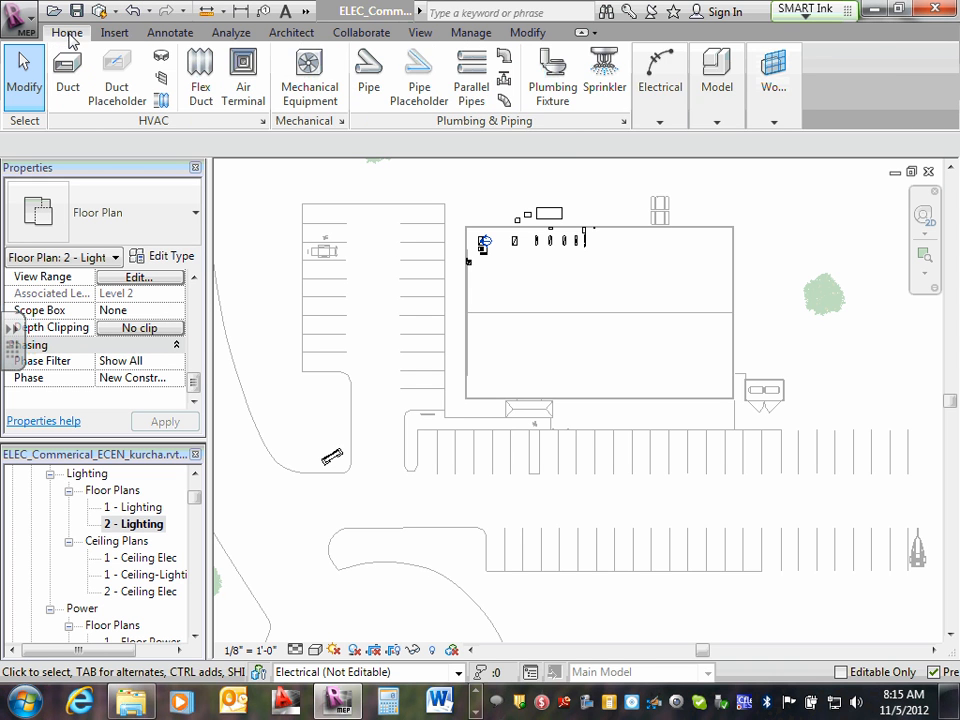
pyautogui.click(660, 118)
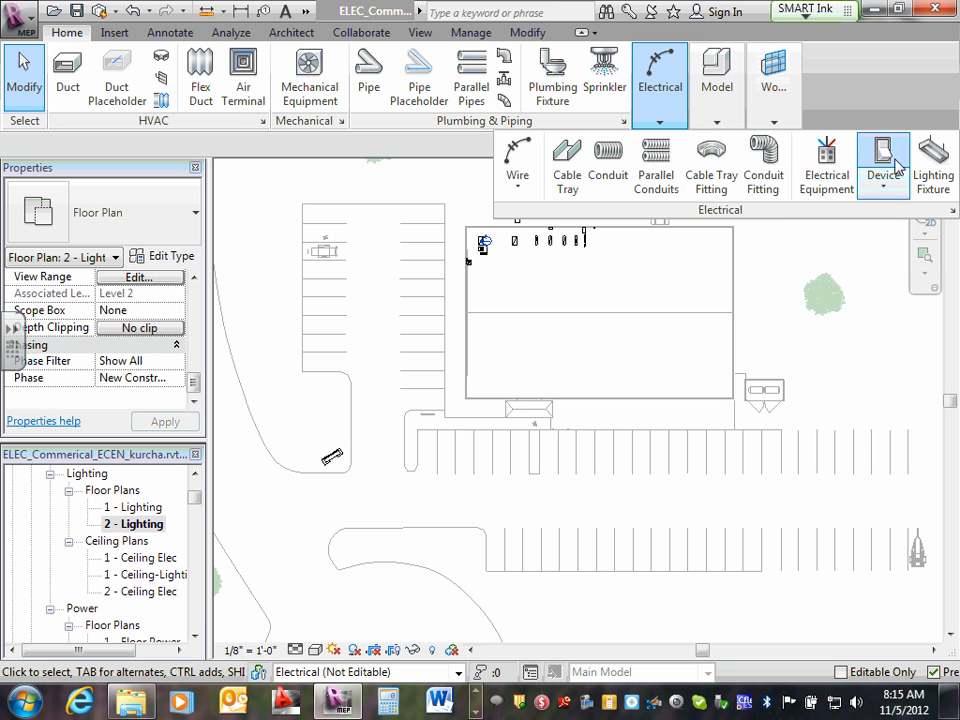
pyautogui.click(931, 180)
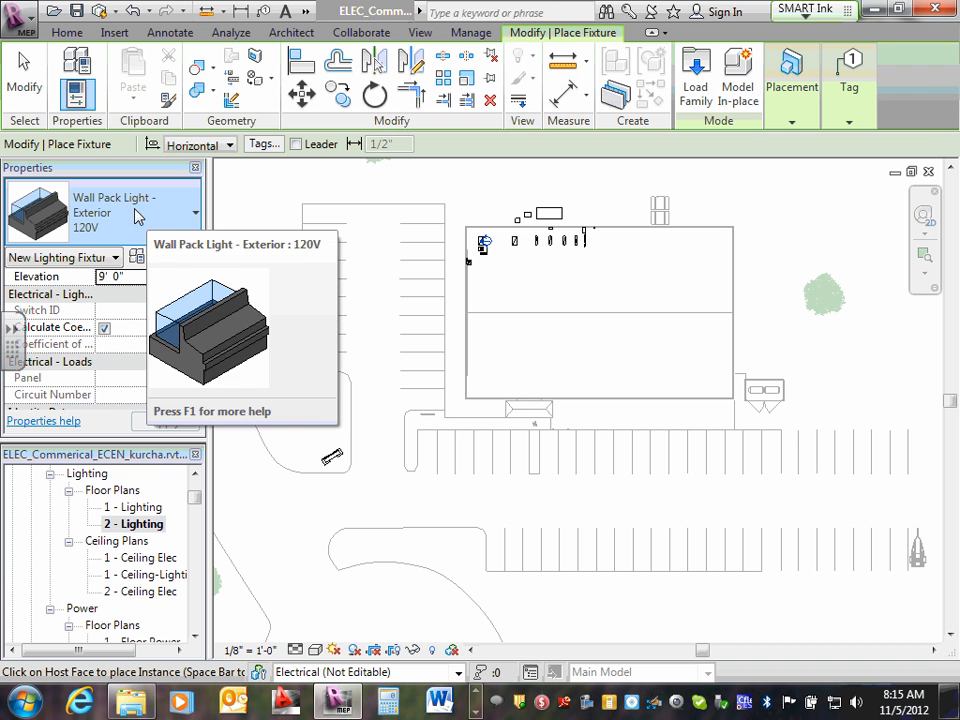
pyautogui.click(197, 219)
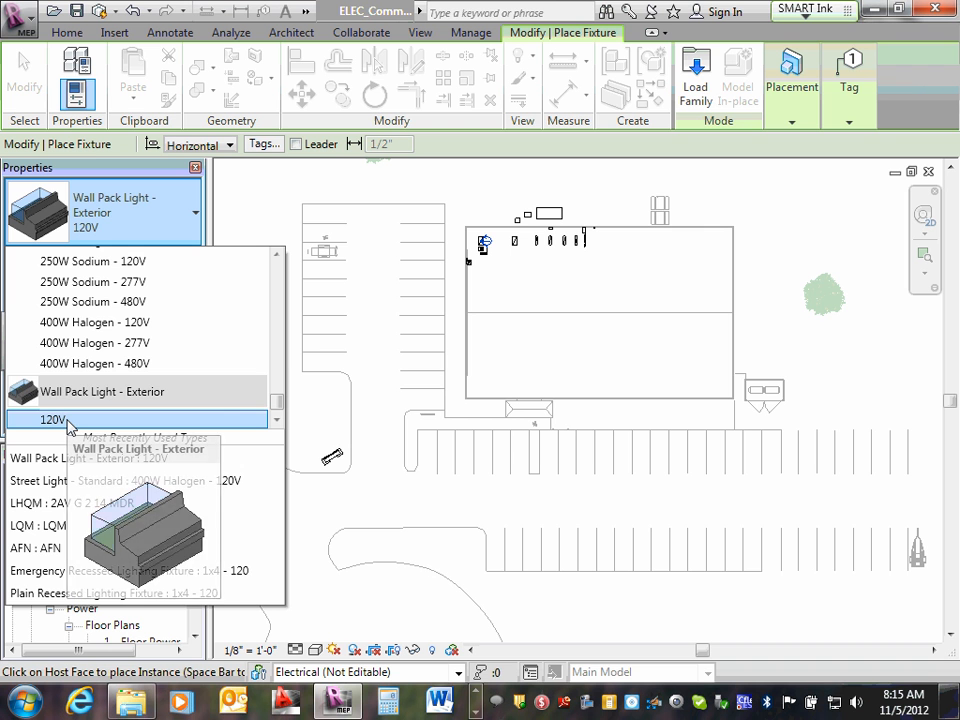
pyautogui.click(278, 256)
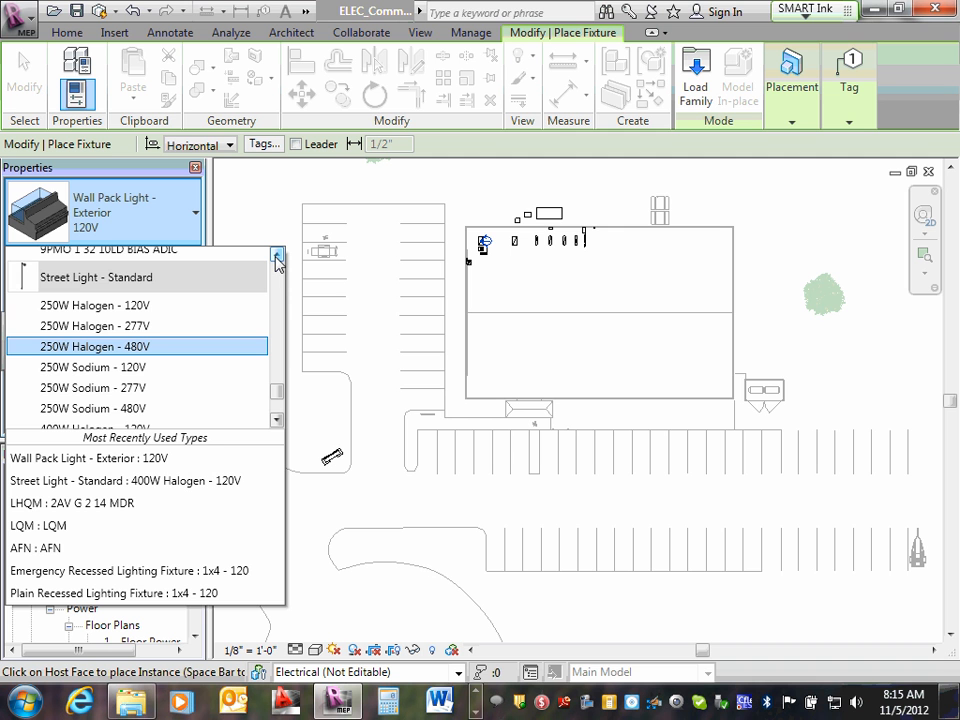
pyautogui.click(277, 421)
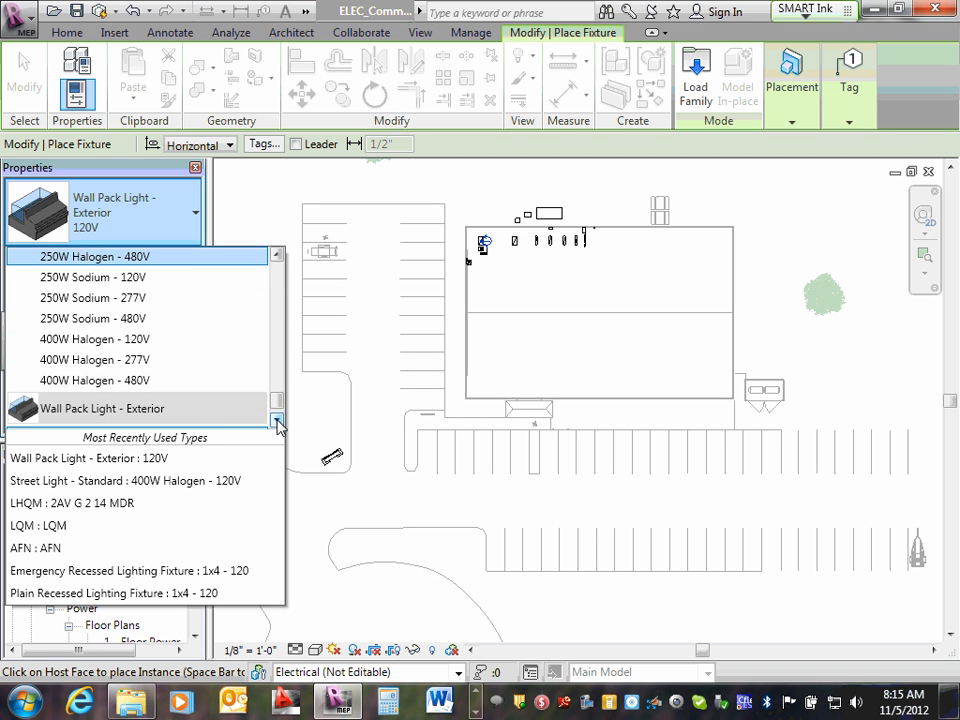
pyautogui.click(278, 424)
pyautogui.moveTo(55, 400)
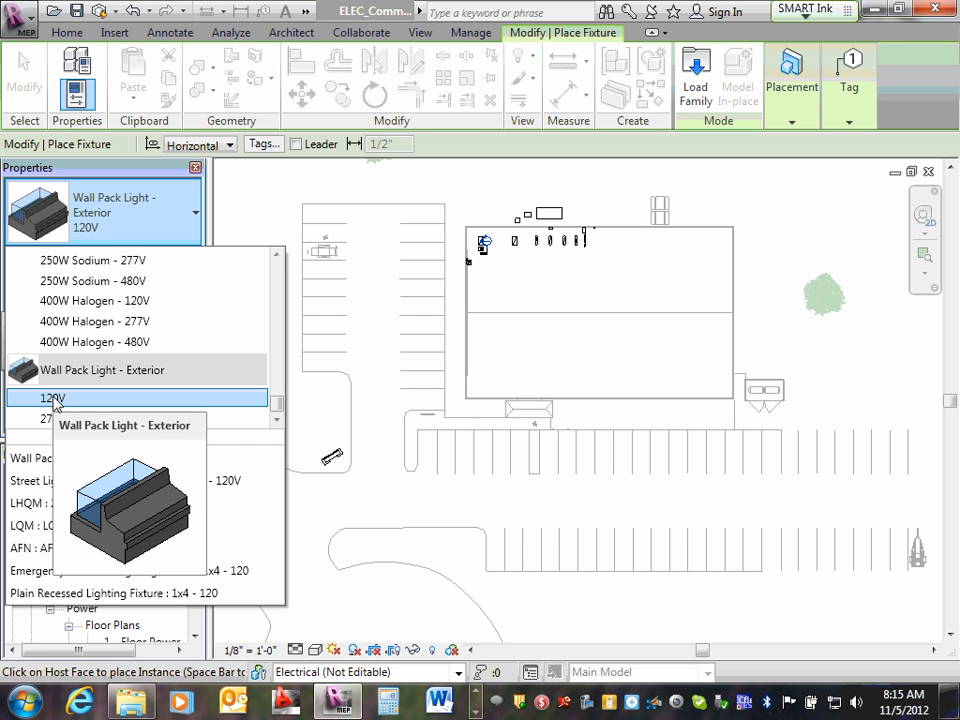
pyautogui.click(55, 400)
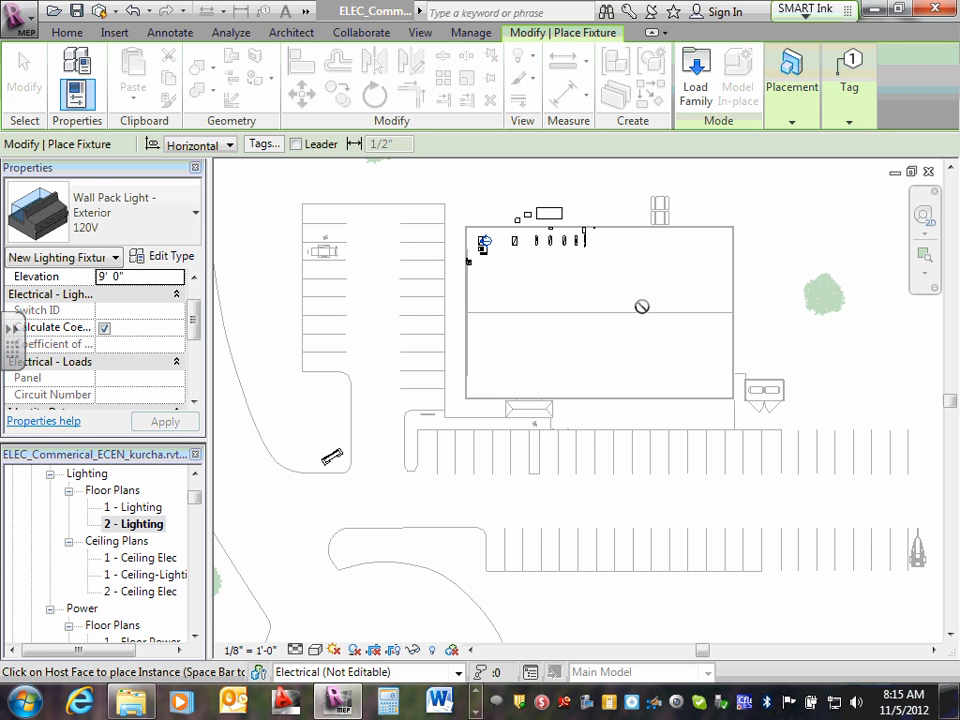
# - Place the wall pack light on the outer face of the building's right-hand wall in the 2 - Lighting plan
pyautogui.scroll(5, 760, 294)
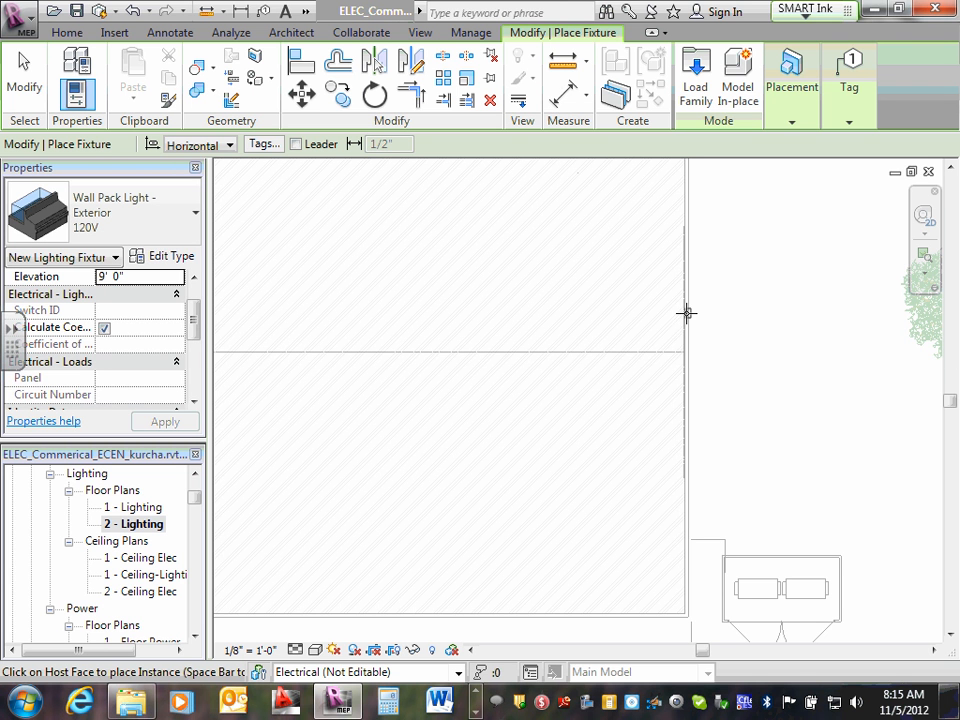
pyautogui.scroll(5, 686, 313)
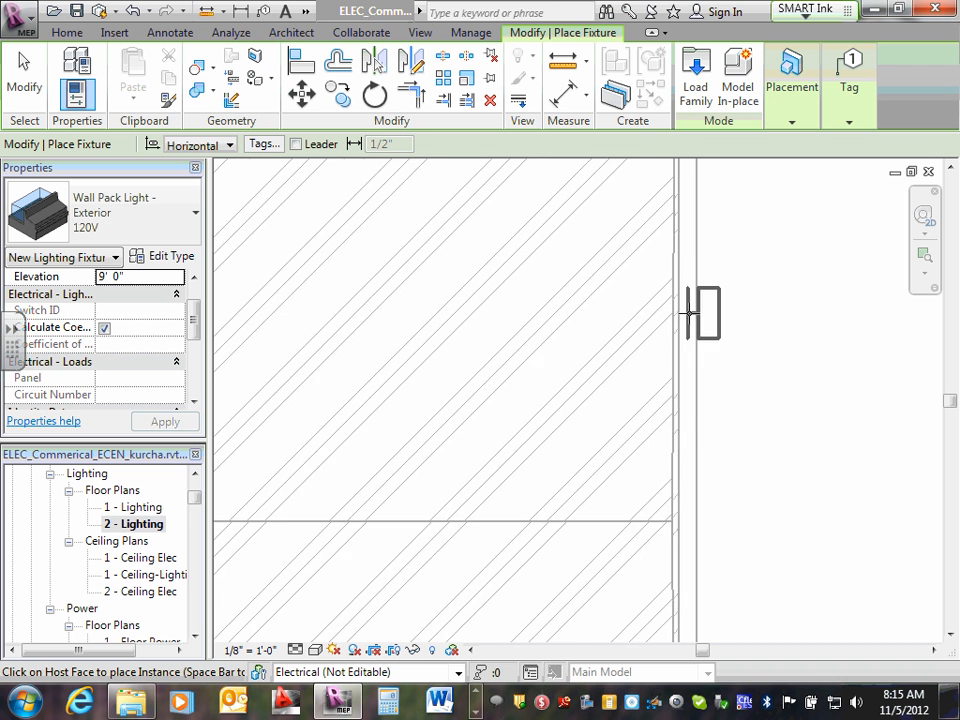
pyautogui.scroll(1, 690, 310)
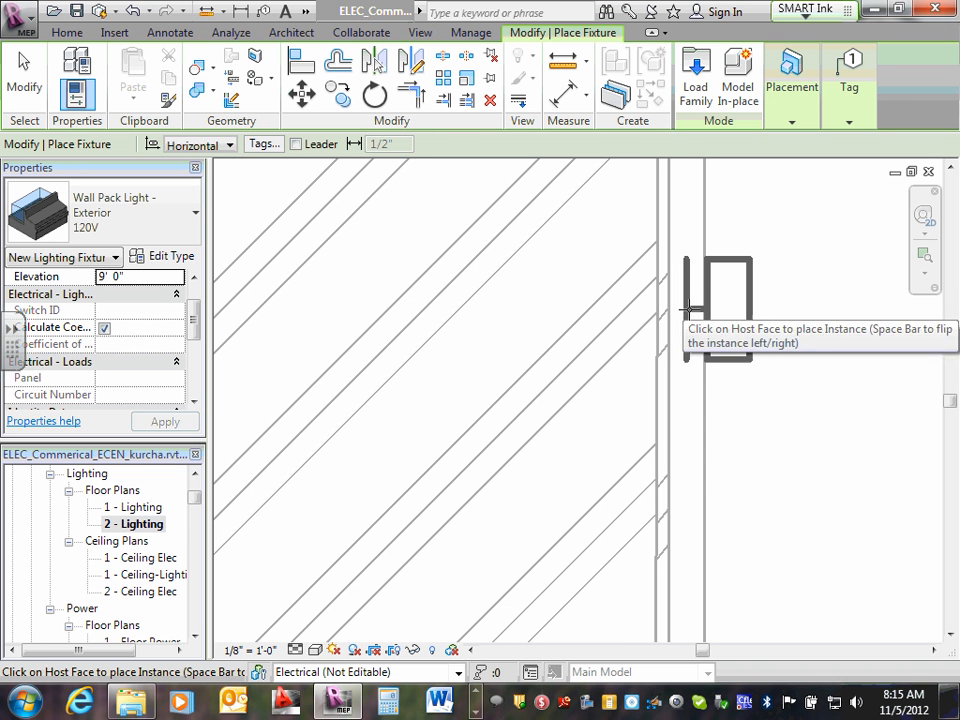
pyautogui.click(687, 309)
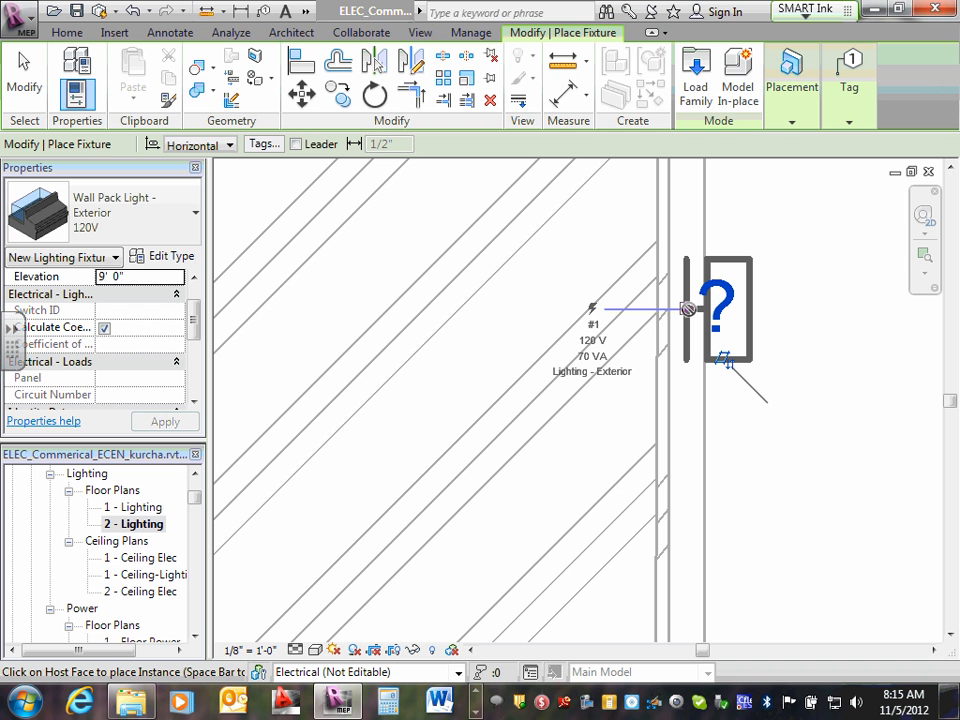
pyautogui.click(687, 309)
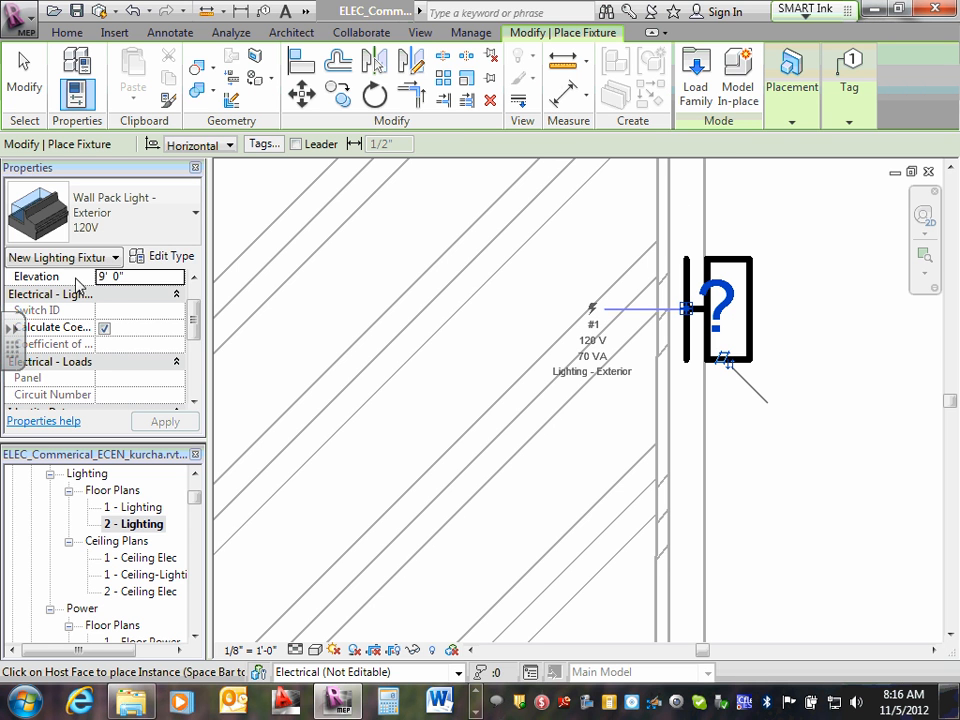
# - Set the Elevation for new wall pack light fixtures to 13' 0" and apply it
pyautogui.click(101, 277)
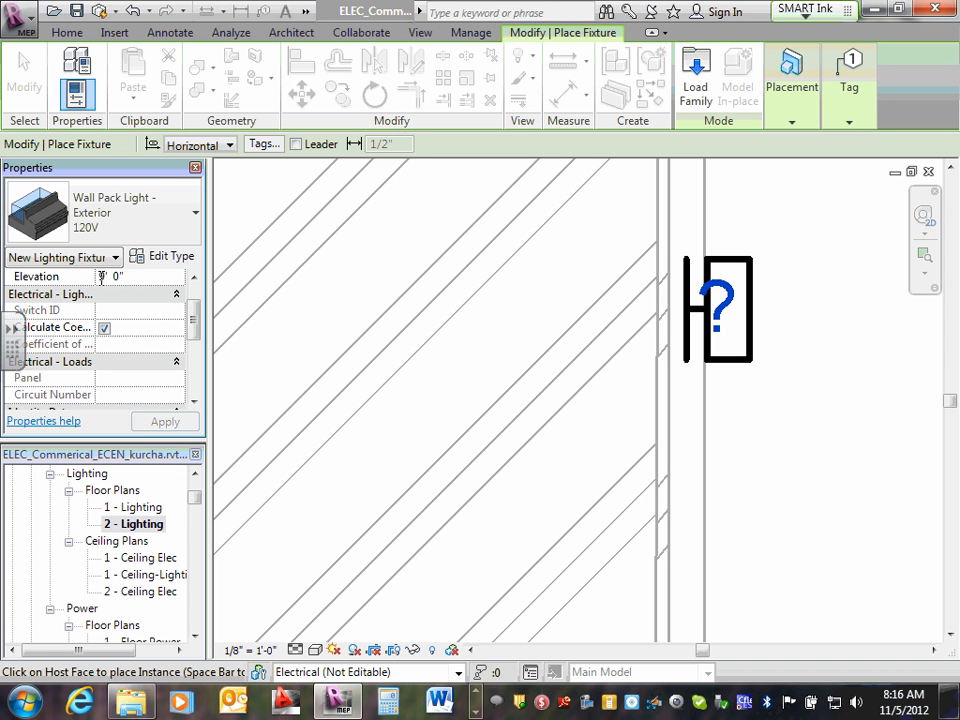
pyautogui.press('BackSpace')
pyautogui.write('13')
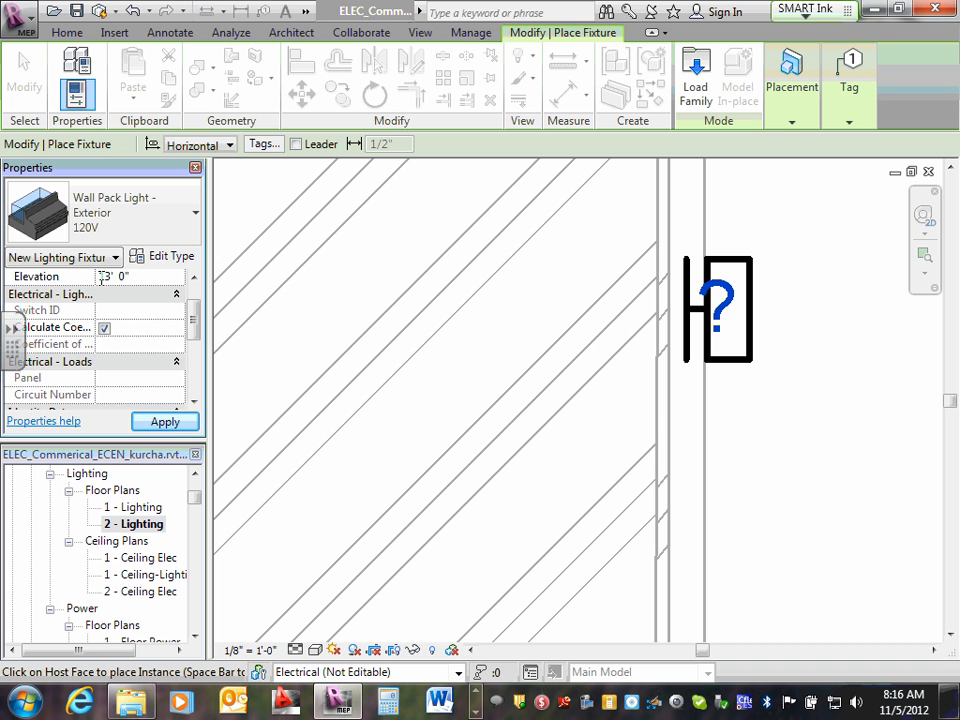
pyautogui.click(166, 421)
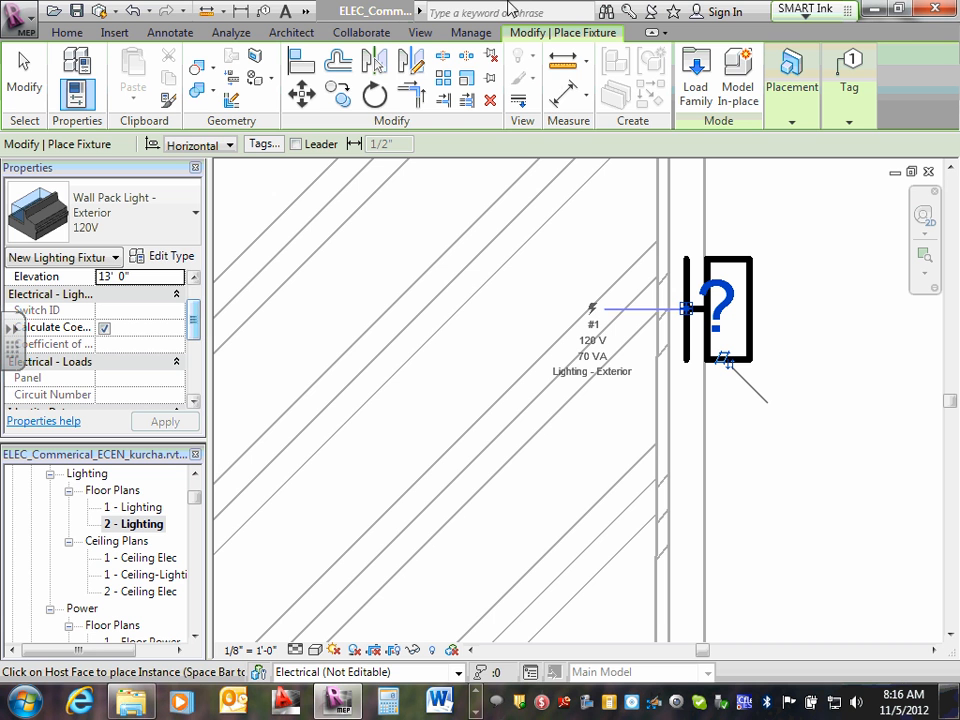
# - Open the type properties of the 120V wall pack light and set its Type Mark to Z
pyautogui.click(170, 257)
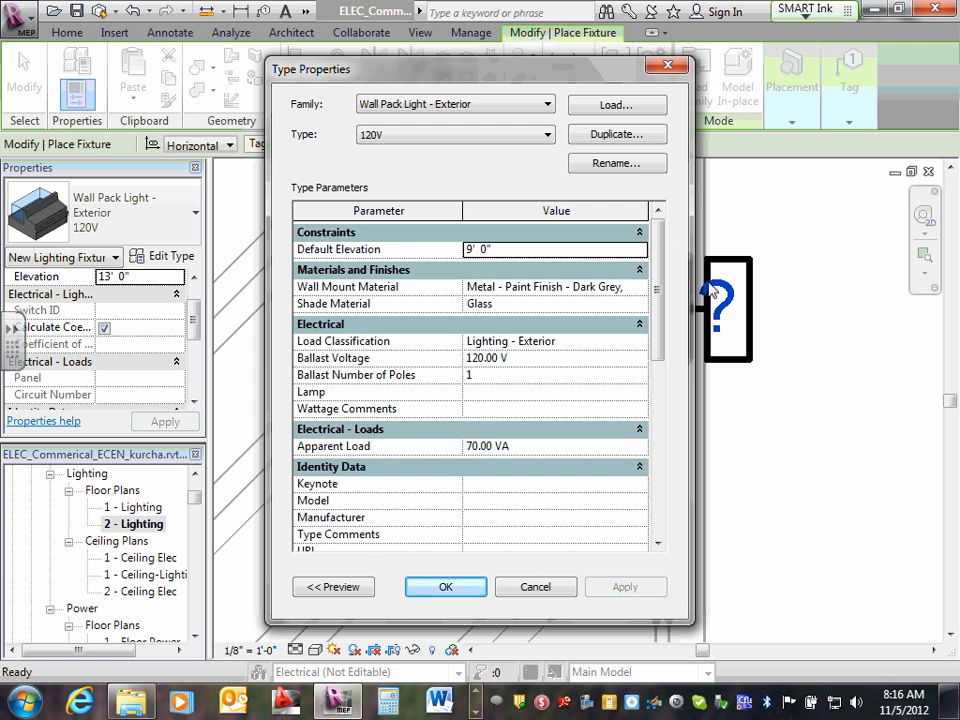
pyautogui.moveTo(660, 302); pyautogui.dragTo(655, 470)
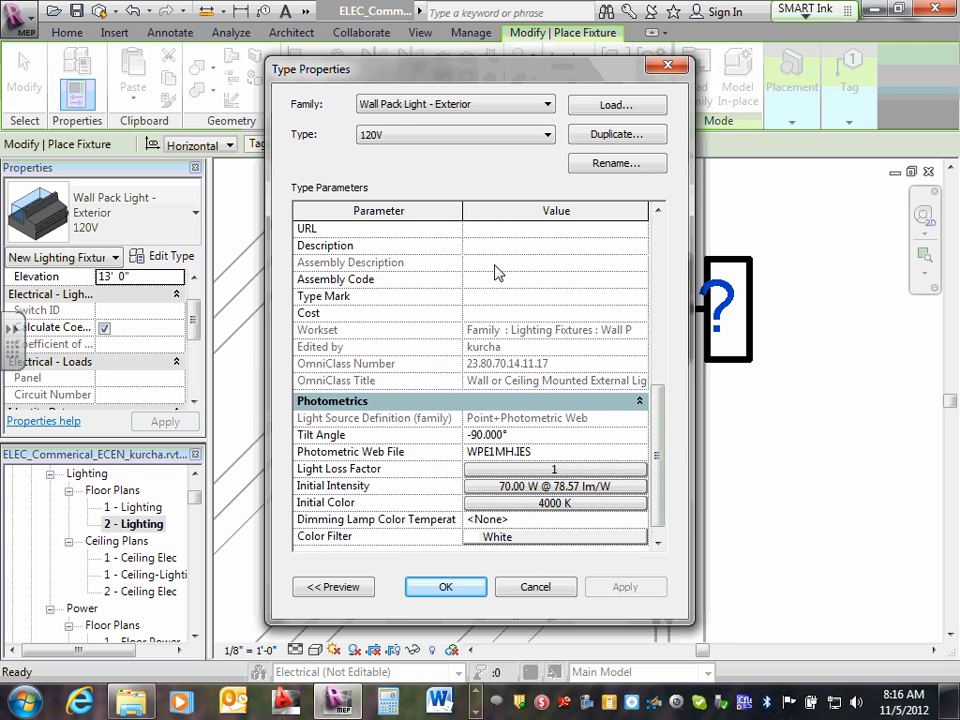
pyautogui.click(492, 296)
pyautogui.write('Z')
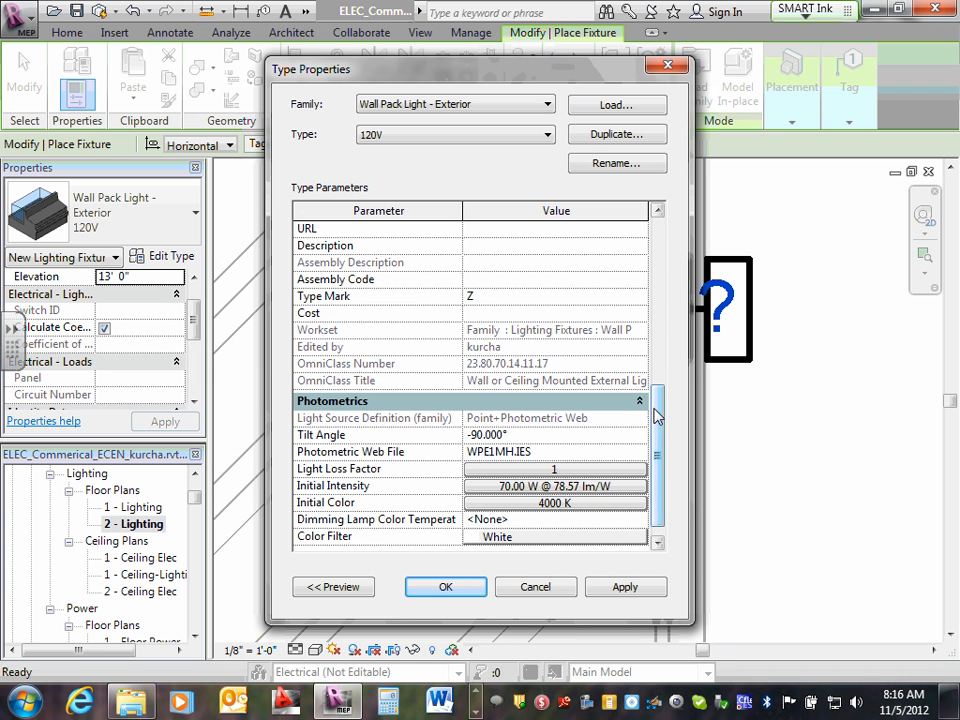
# - Set the 120V wall pack light type's Apparent Load to 90 VA, accept the type changes and end fixture placement
pyautogui.scroll(3, 664, 364)
pyautogui.scroll(2, 672, 343)
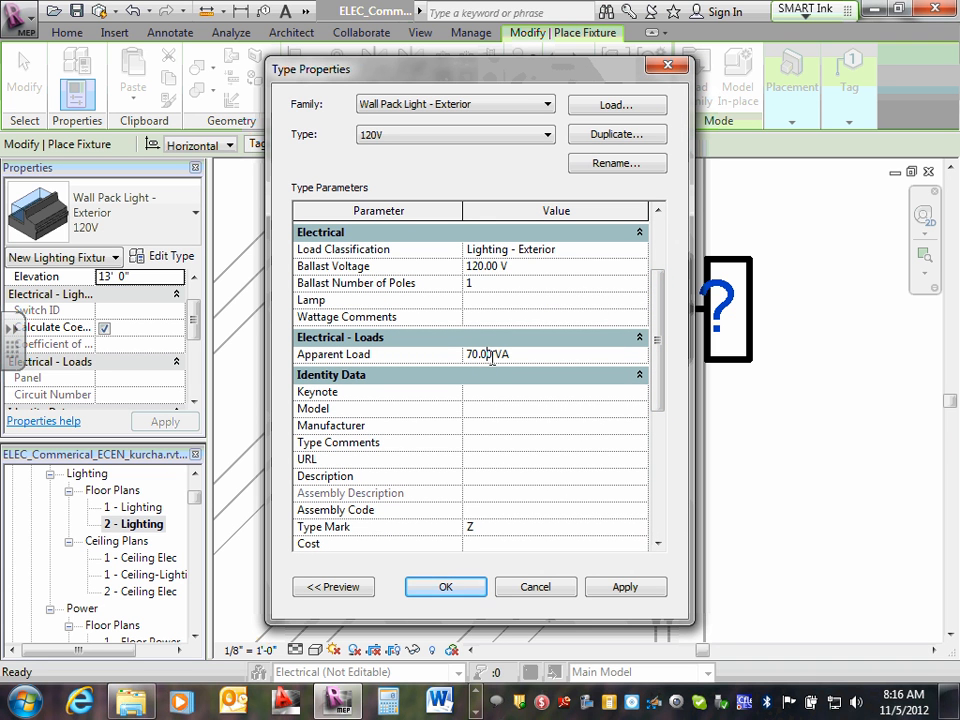
pyautogui.moveTo(491, 354); pyautogui.dragTo(466, 354)
pyautogui.write('90')
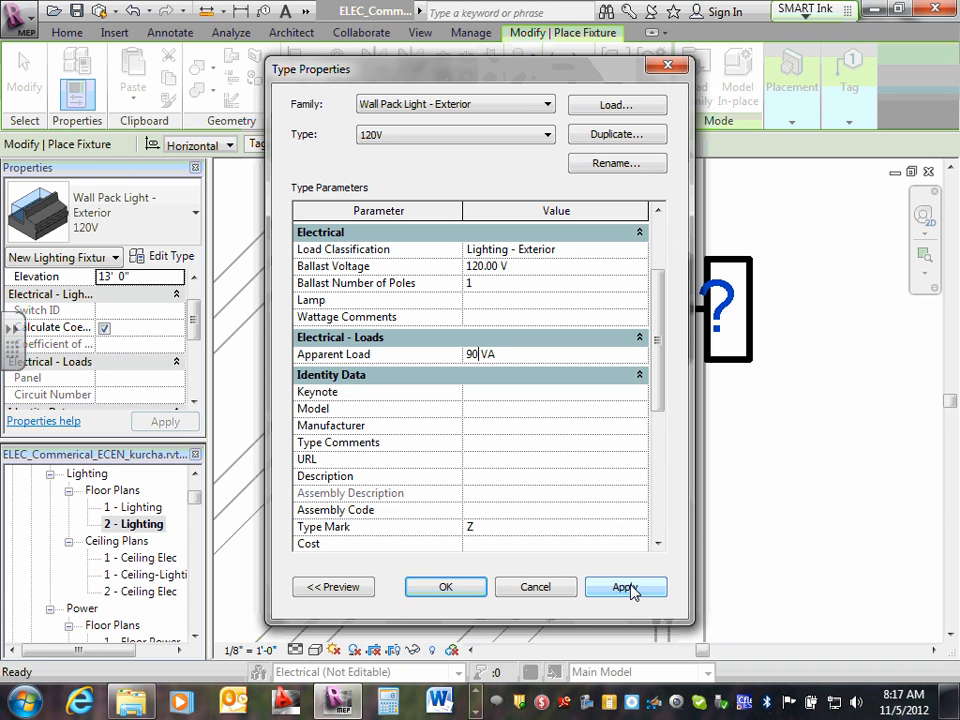
pyautogui.click(630, 588)
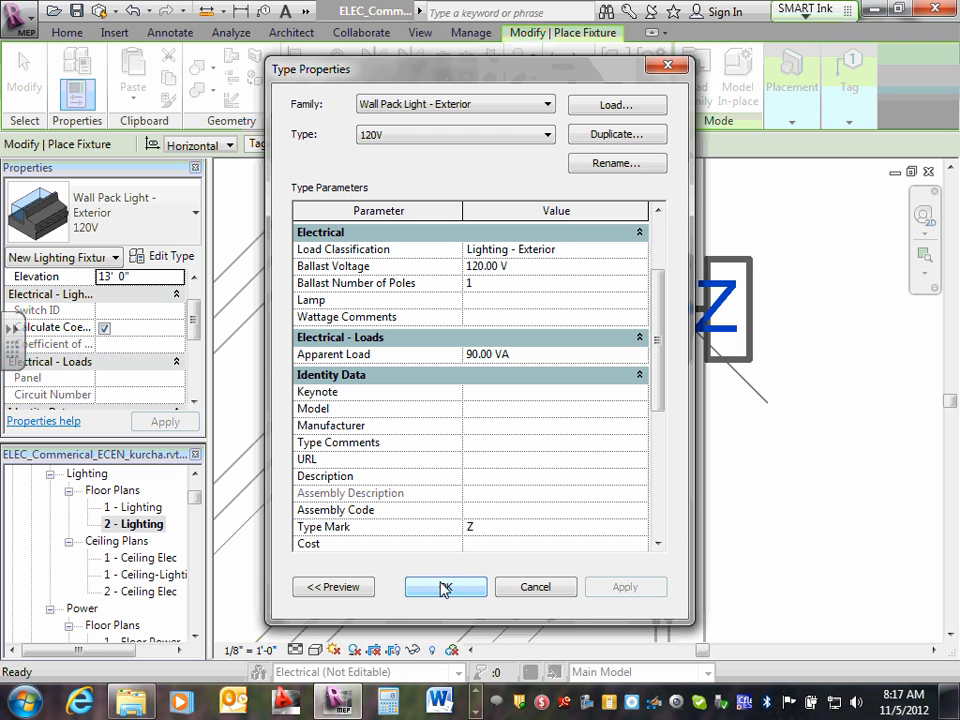
pyautogui.click(444, 588)
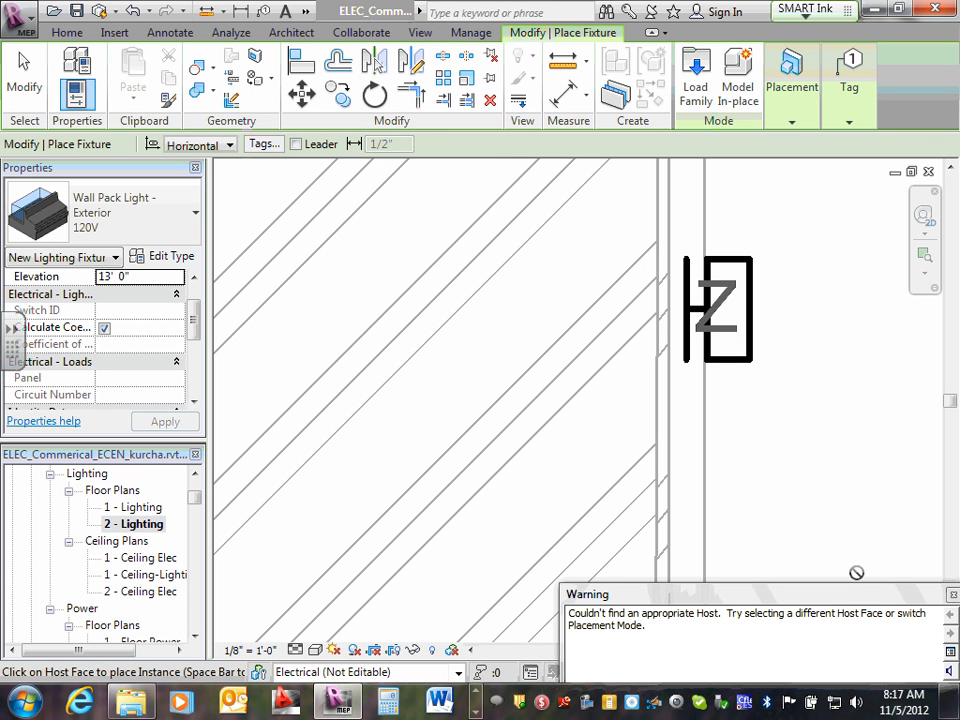
pyautogui.press('Escape')
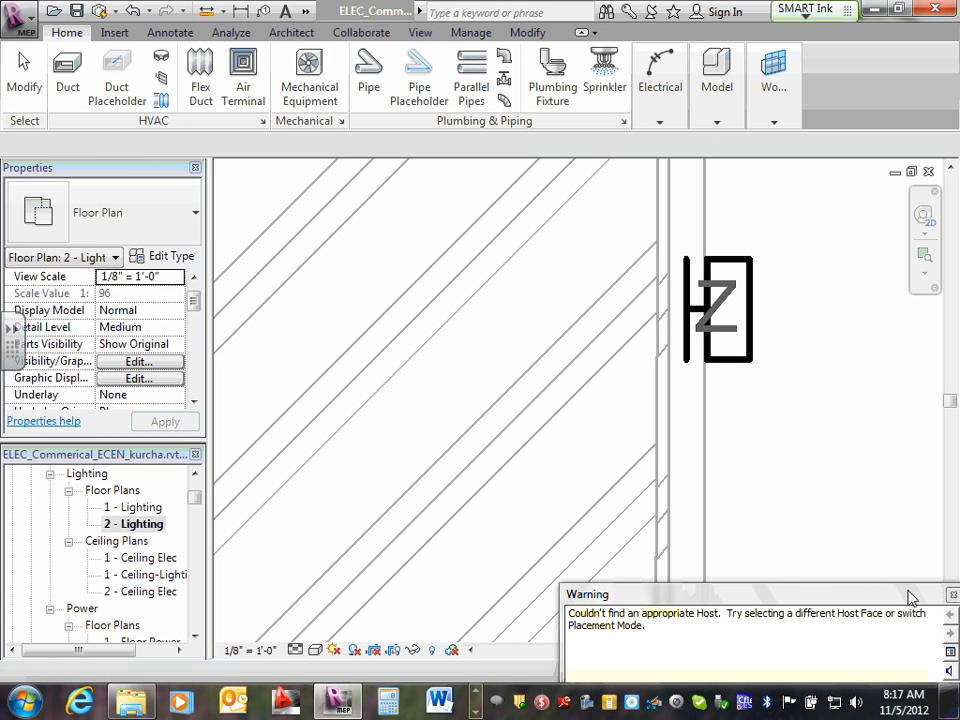
pyautogui.click(953, 597)
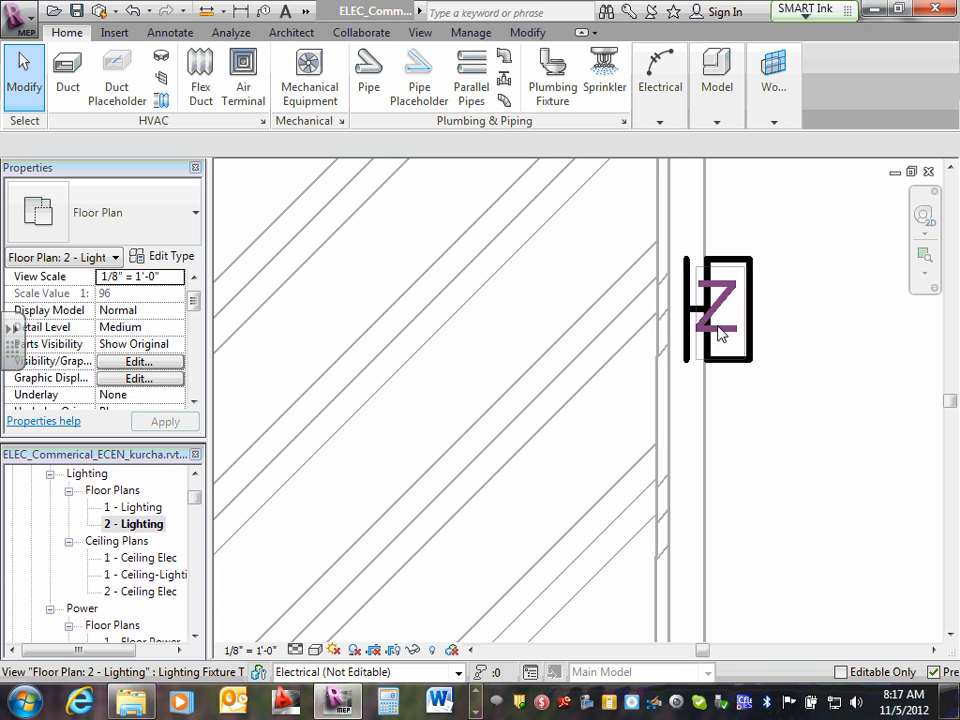
pyautogui.scroll(-2, 716, 320)
pyautogui.scroll(1, 718, 327)
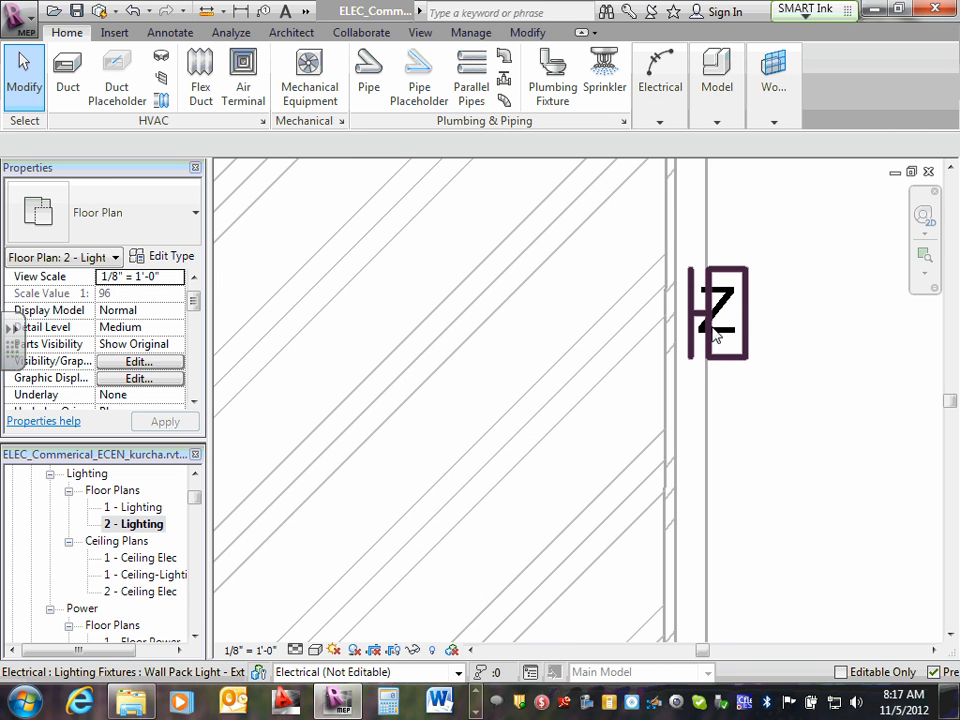
# - Start placing a lighting fixture and choose the Street Light - Standard type 250W Halogen - 120V
pyautogui.scroll(-5, 715, 335)
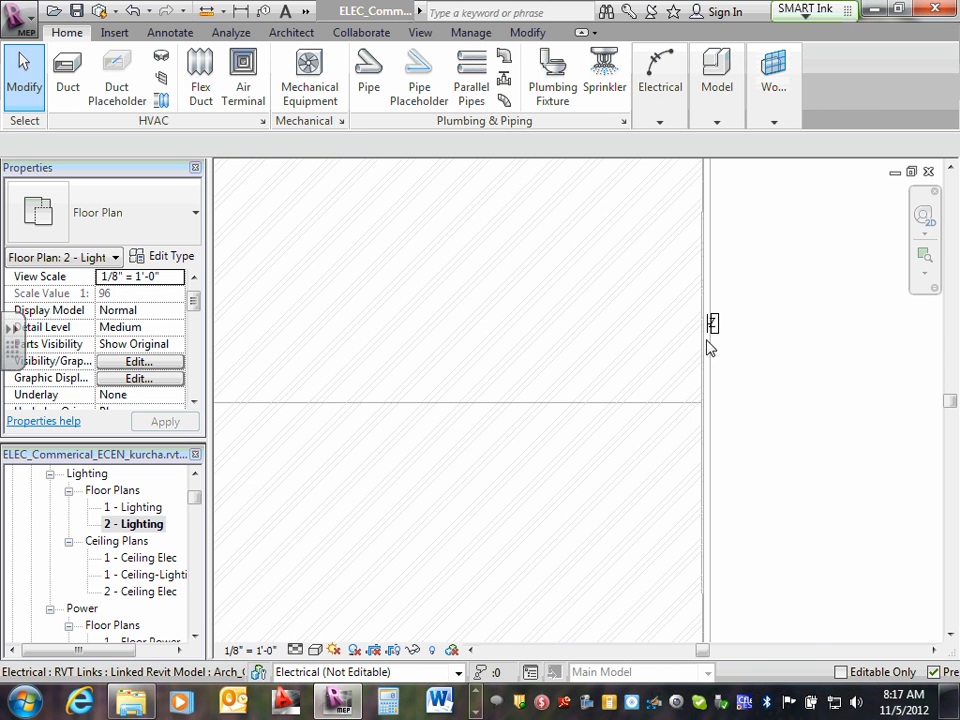
pyautogui.scroll(-3, 720, 420)
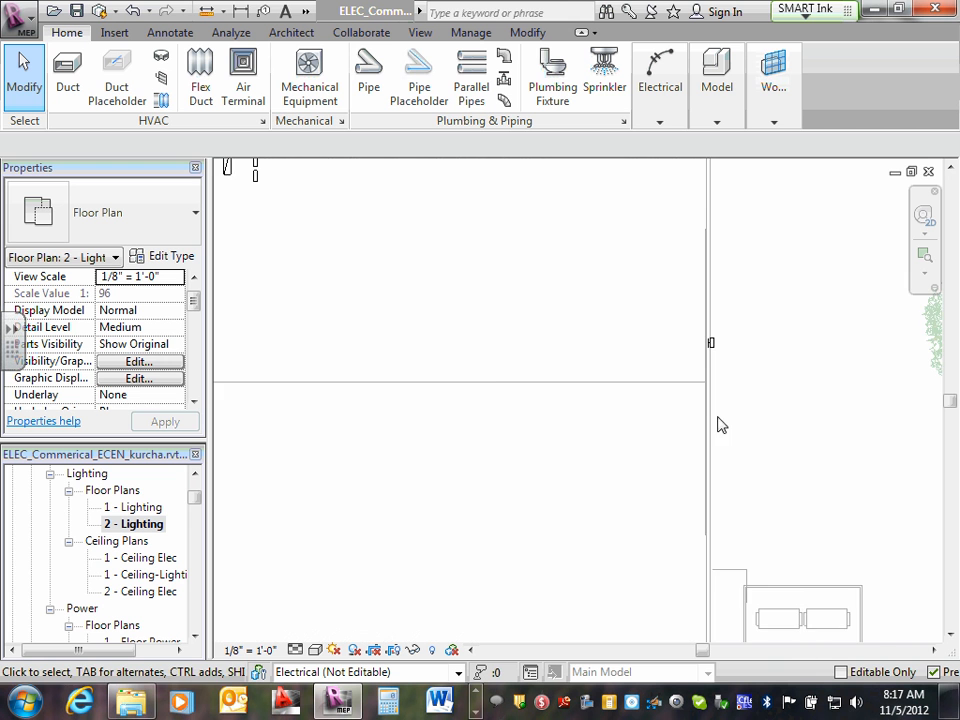
pyautogui.moveTo(729, 444); pyautogui.dragTo(731, 358, button='middle')
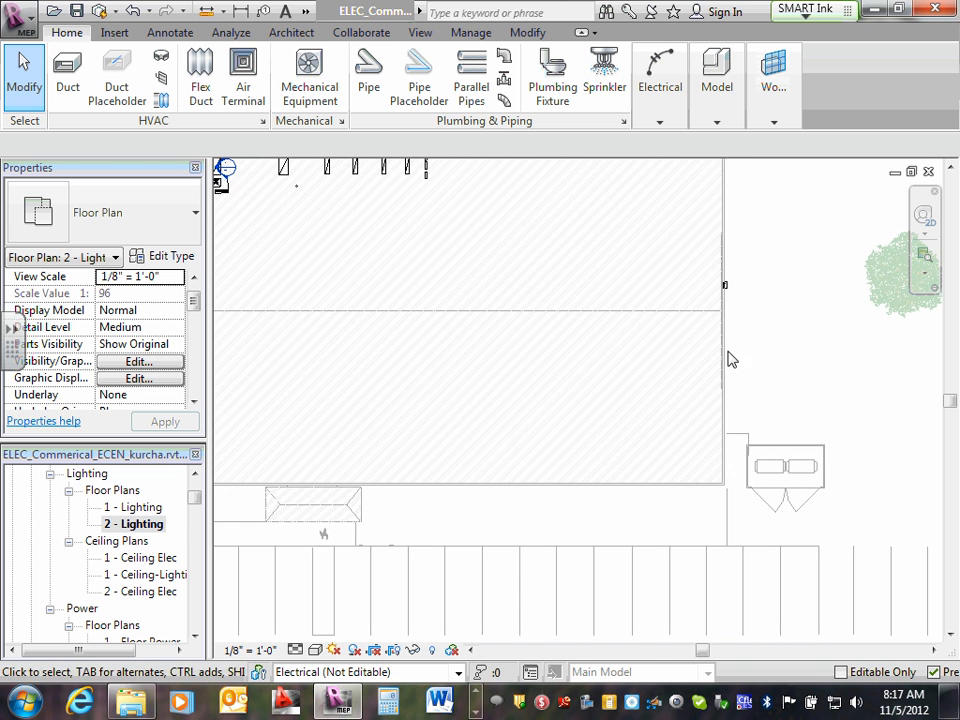
pyautogui.moveTo(606, 573); pyautogui.dragTo(612, 473, button='middle')
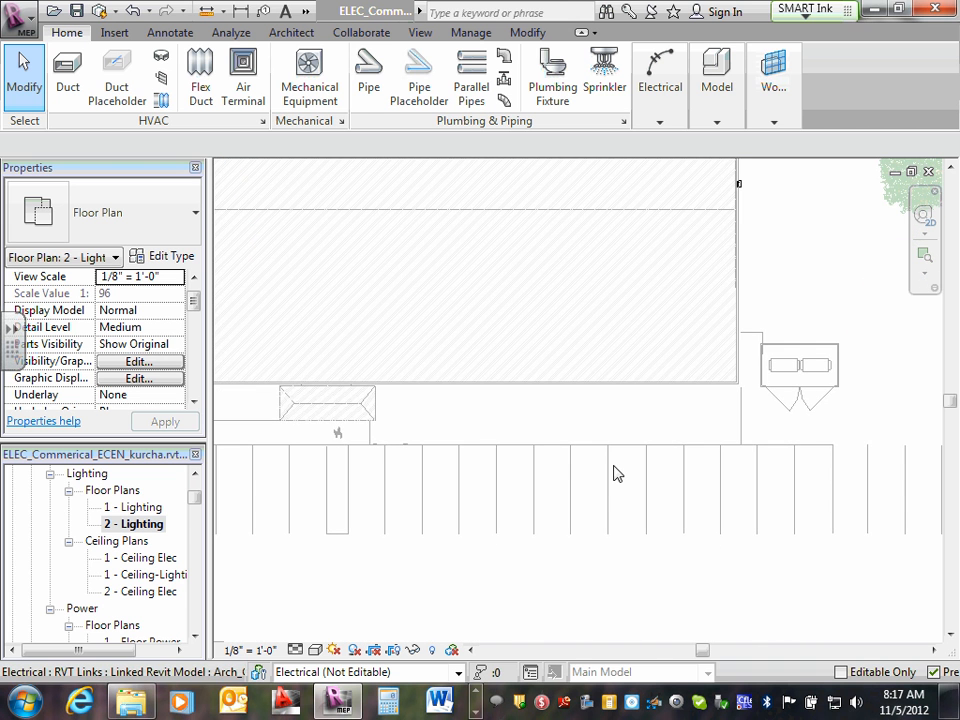
pyautogui.moveTo(783, 480); pyautogui.dragTo(750, 499, button='middle')
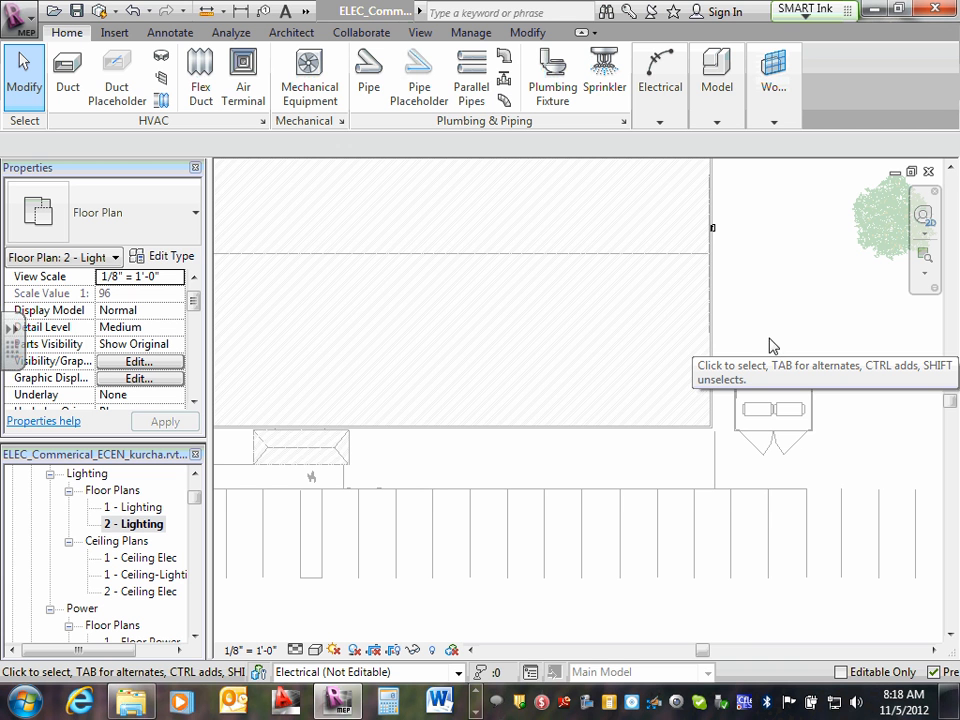
pyautogui.moveTo(660, 88)
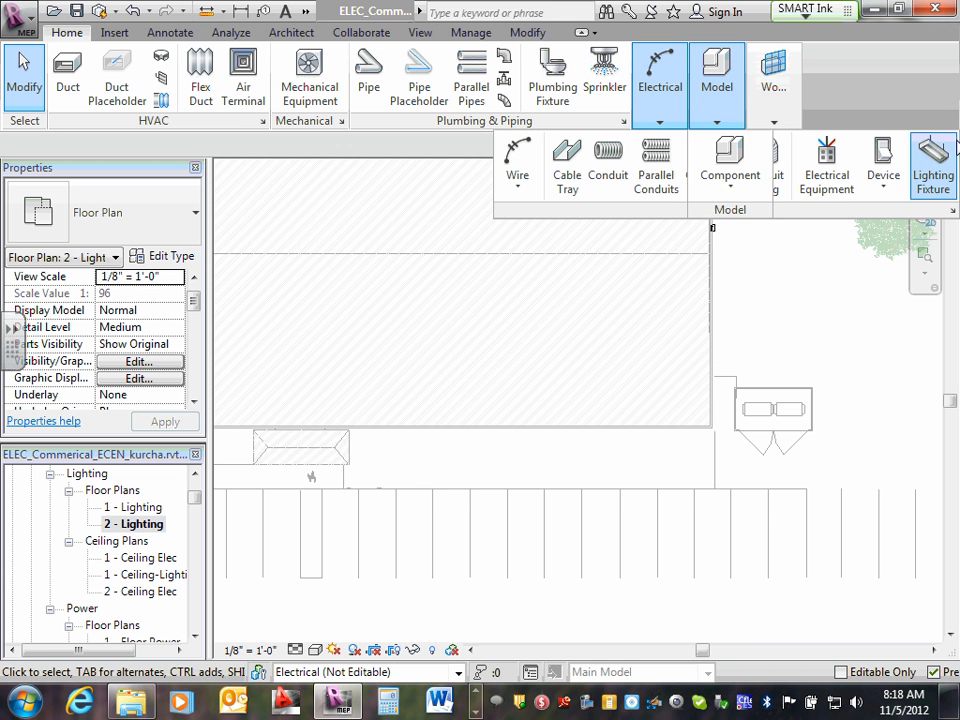
pyautogui.click(954, 147)
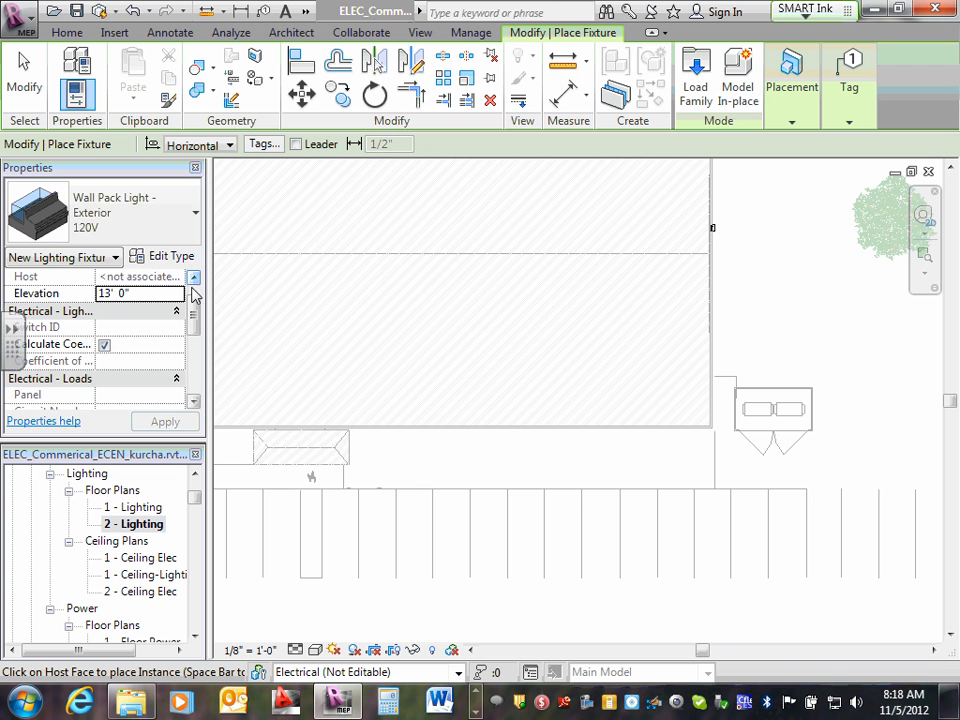
pyautogui.click(196, 216)
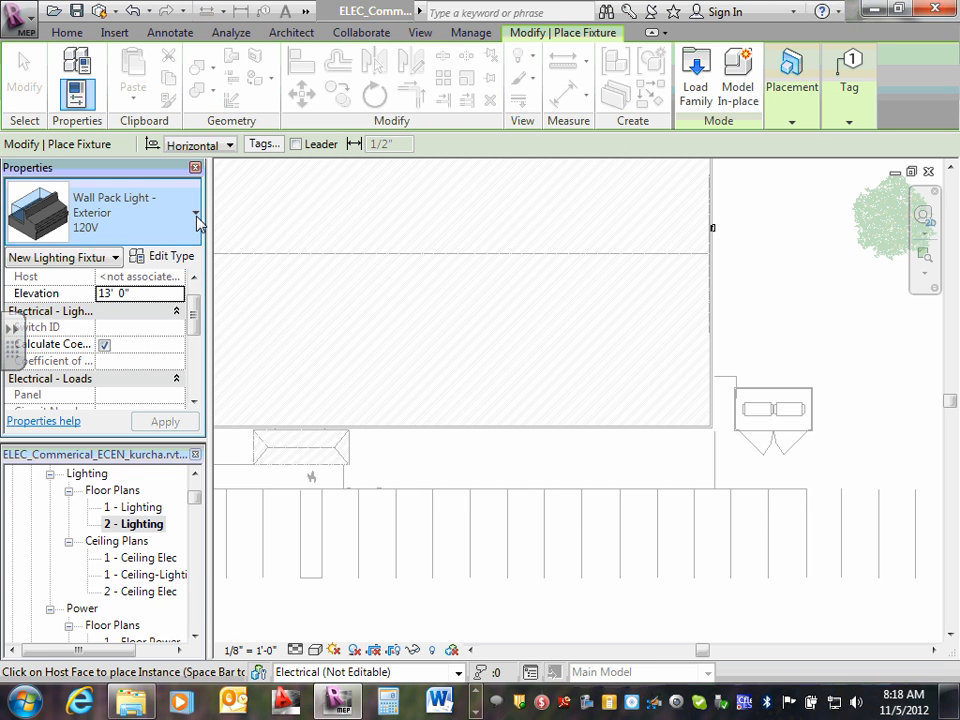
pyautogui.scroll(3, 189, 285)
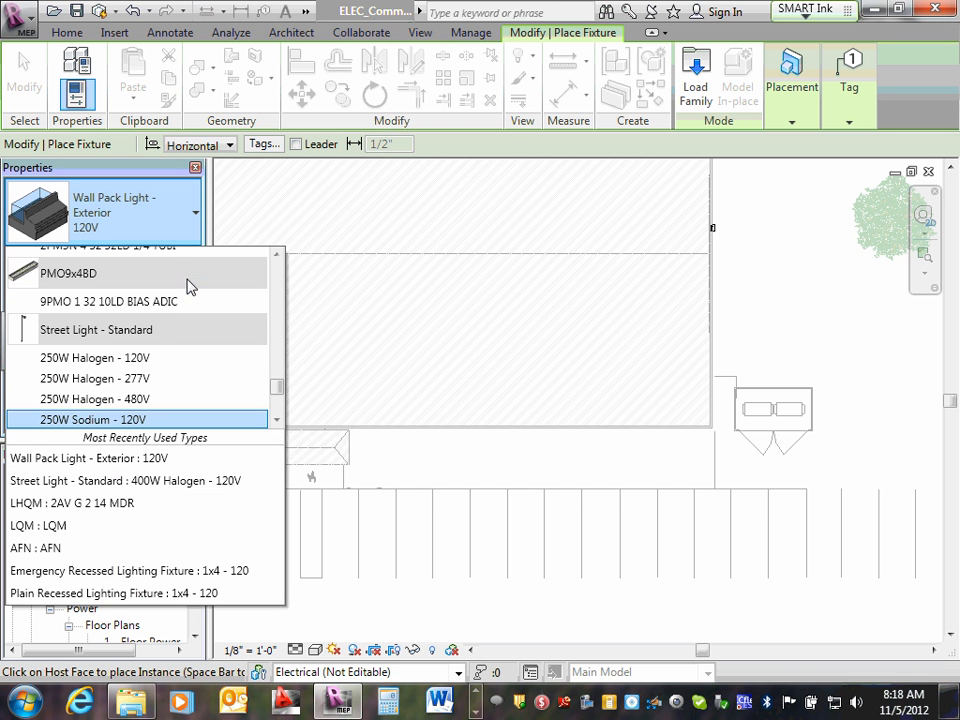
pyautogui.scroll(-1, 154, 332)
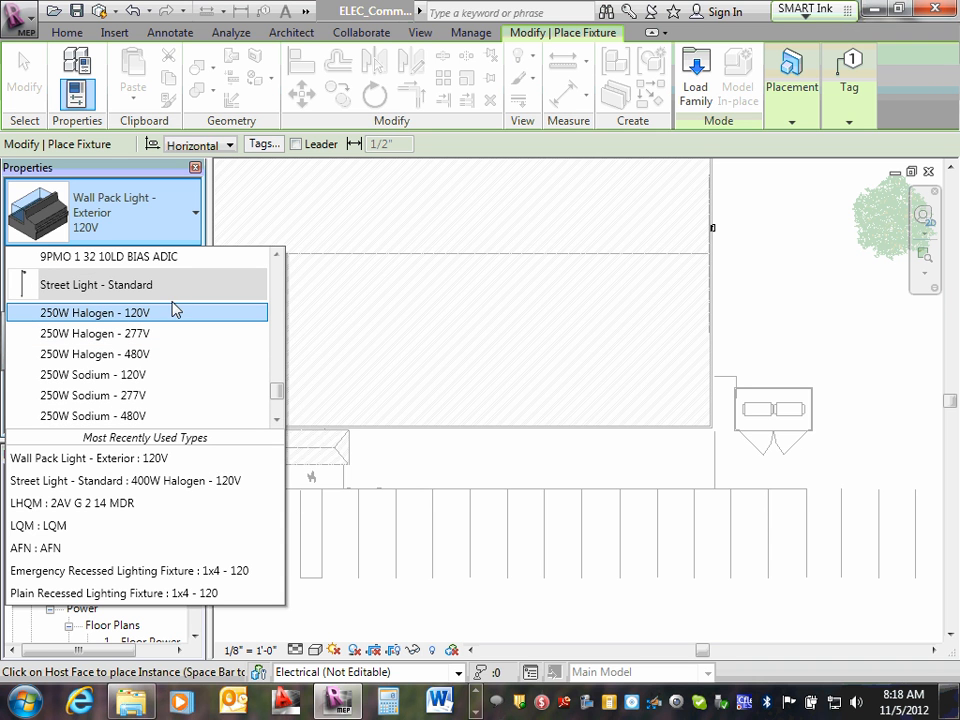
pyautogui.moveTo(165, 314)
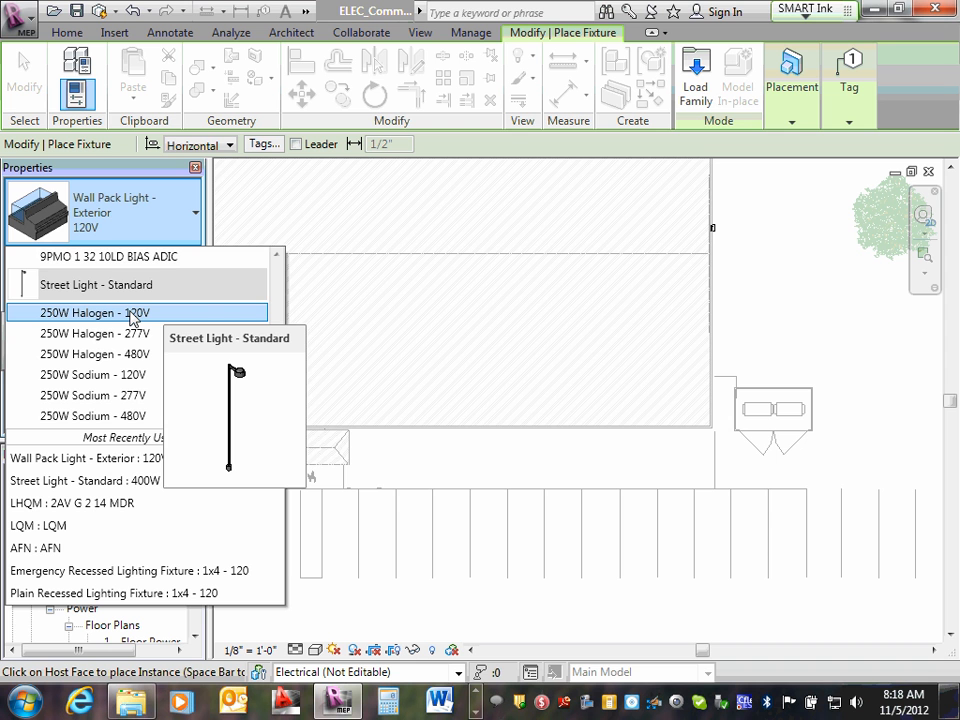
pyautogui.scroll(-1, 133, 315)
pyautogui.scroll(2, 133, 312)
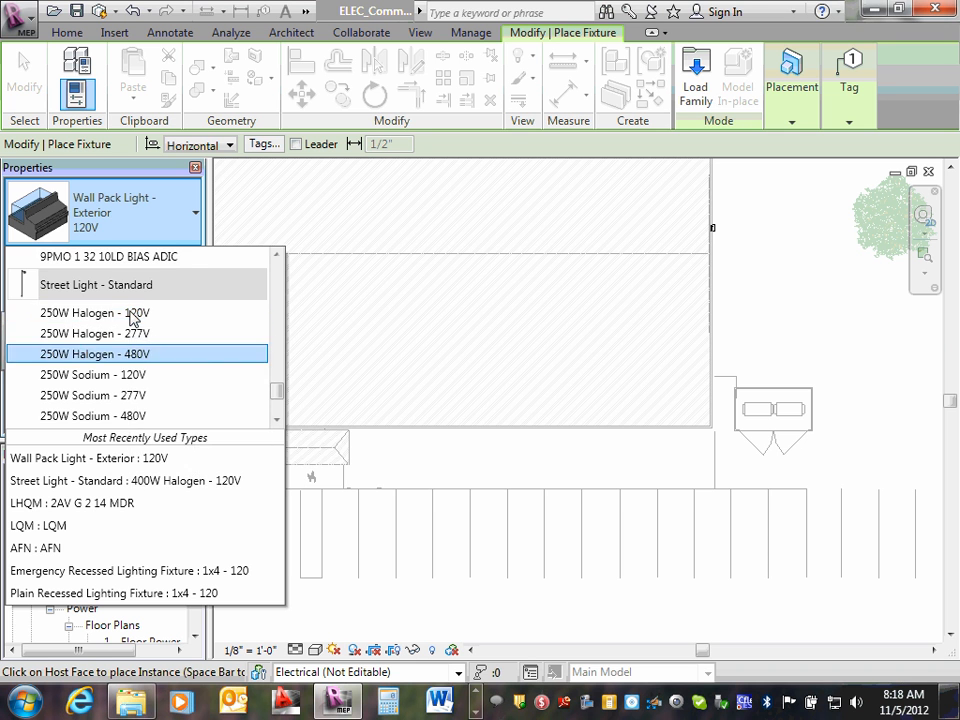
pyautogui.scroll(-4, 128, 370)
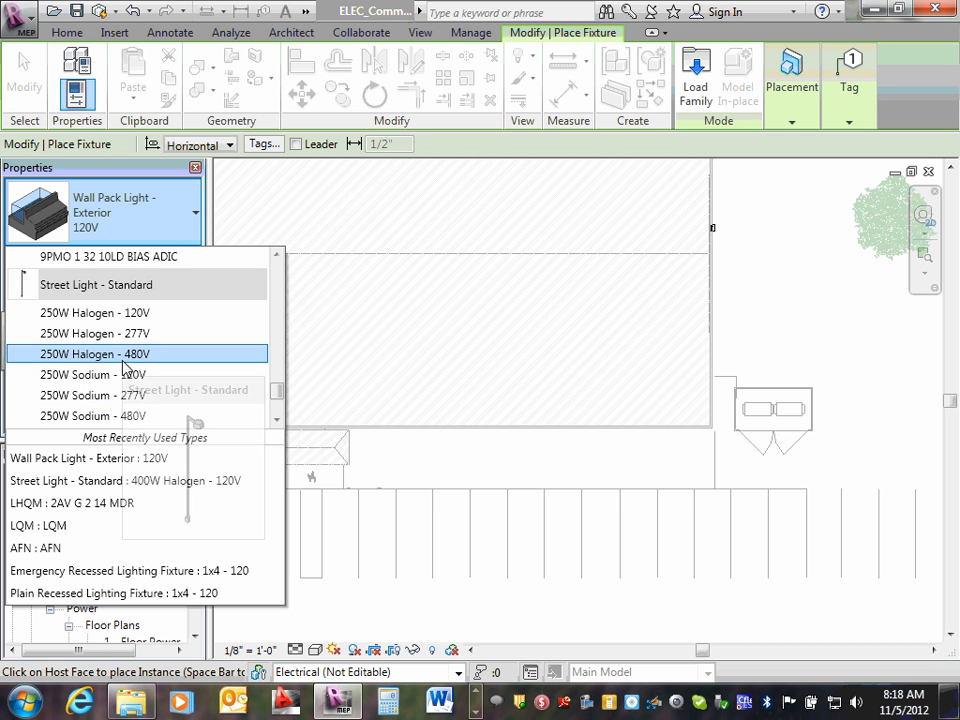
pyautogui.scroll(1, 125, 354)
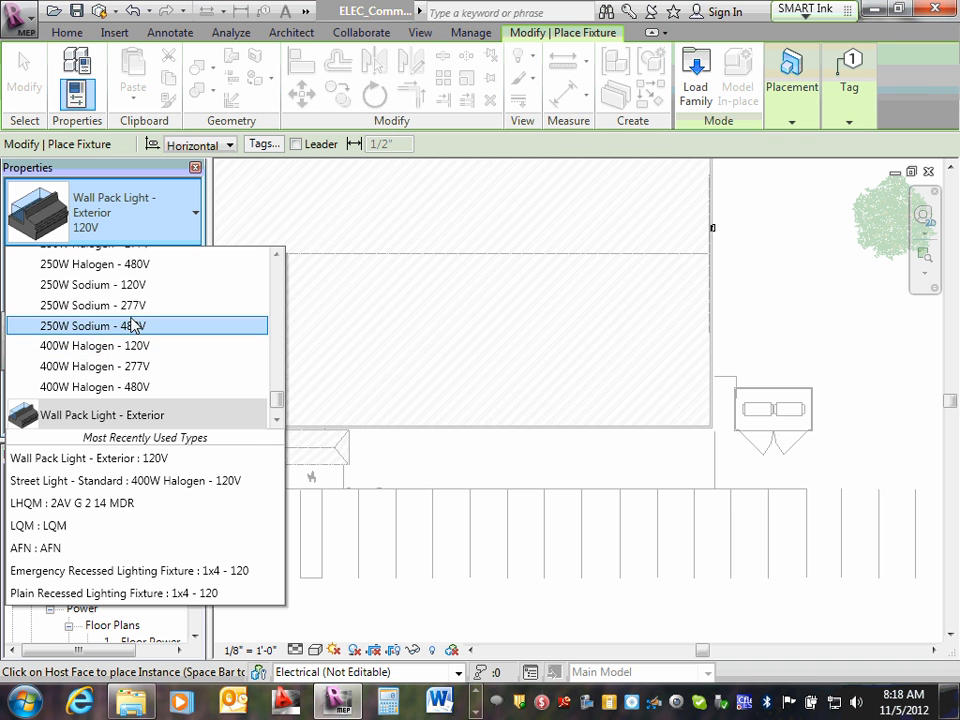
pyautogui.scroll(1, 124, 332)
pyautogui.scroll(1, 120, 338)
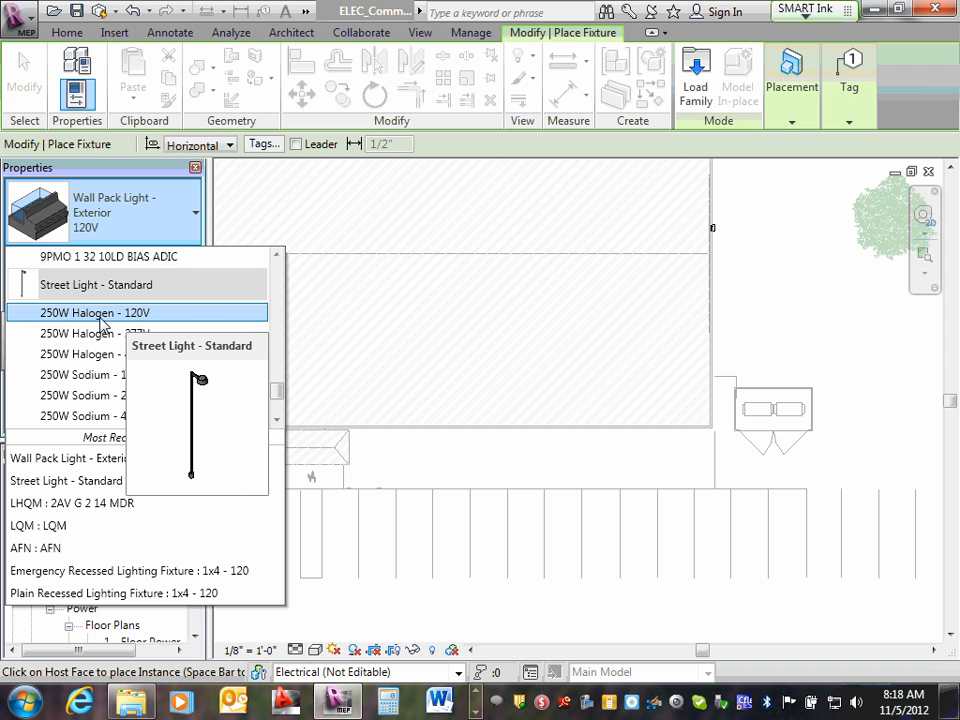
pyautogui.scroll(-3, 100, 320)
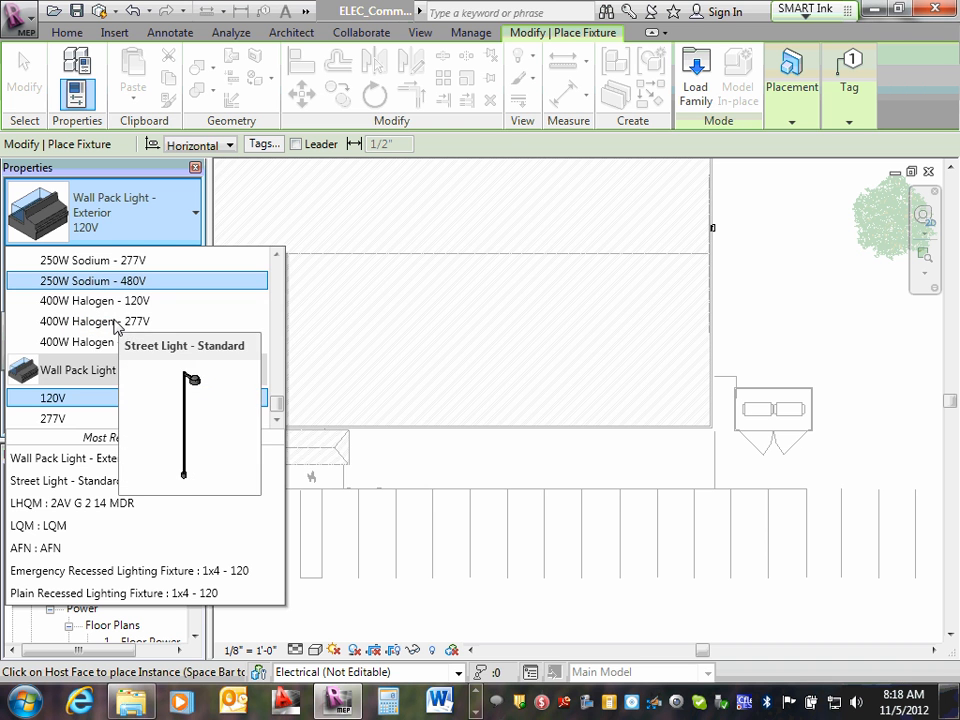
pyautogui.scroll(3, 110, 322)
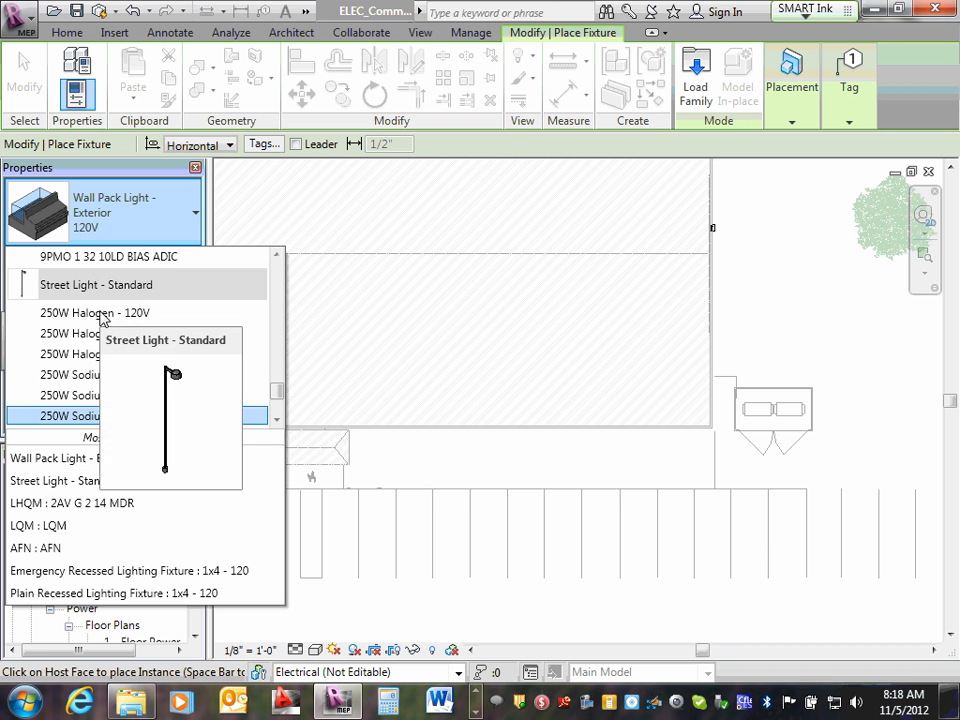
pyautogui.press('Escape')
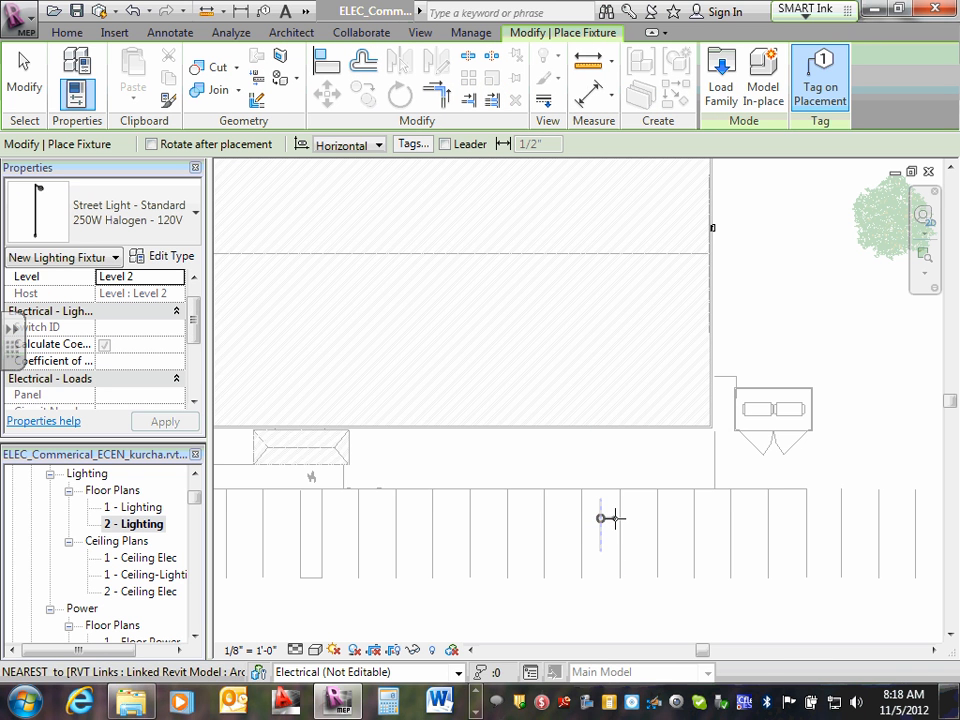
# - Rotate the street light so its arm points into the parking stalls, place it at the stalls' building-side edge line, and end placement
pyautogui.scroll(2, 630, 444)
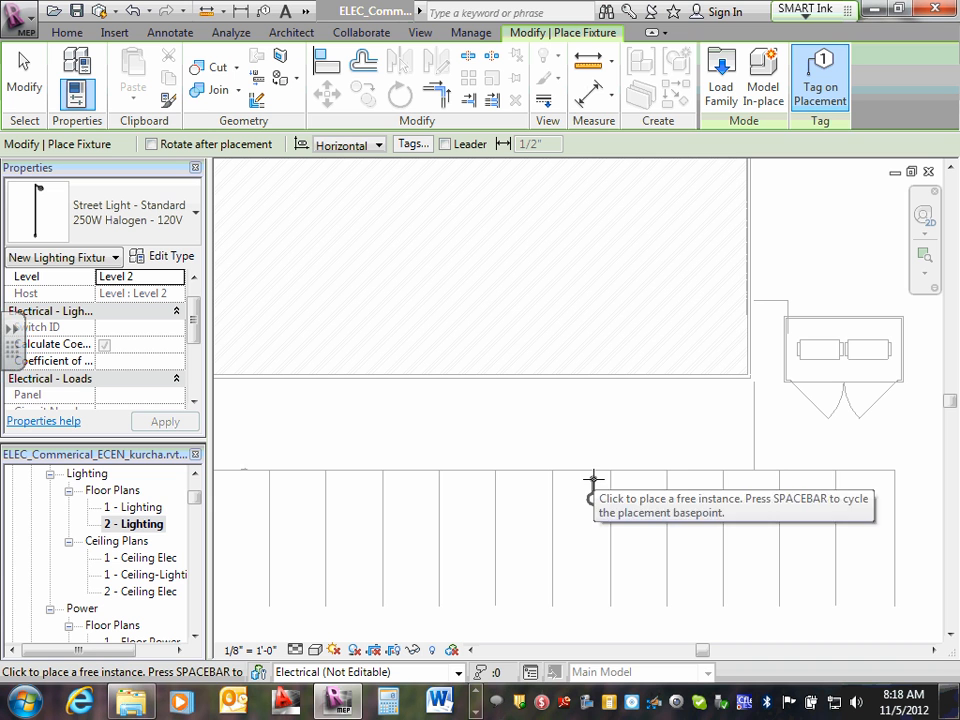
pyautogui.press('space')
pyautogui.press('space')
pyautogui.press('space')
pyautogui.press('space')
pyautogui.press('space')
pyautogui.press('space')
pyautogui.press('space')
pyautogui.press('space')
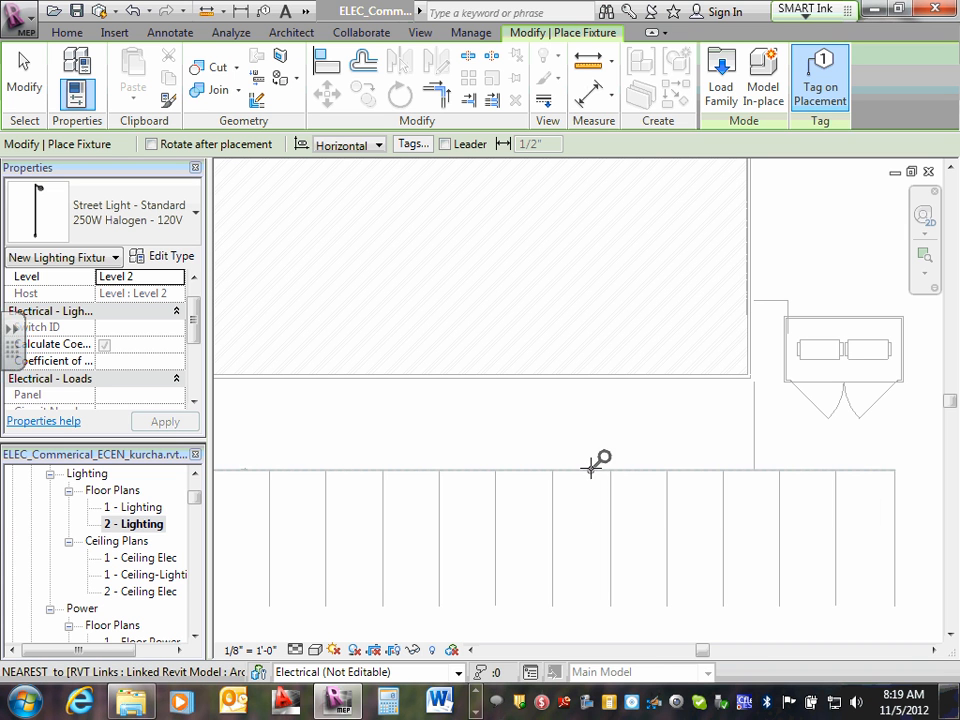
pyautogui.press('space')
pyautogui.press('space')
pyautogui.press('space')
pyautogui.scroll(2, 588, 465)
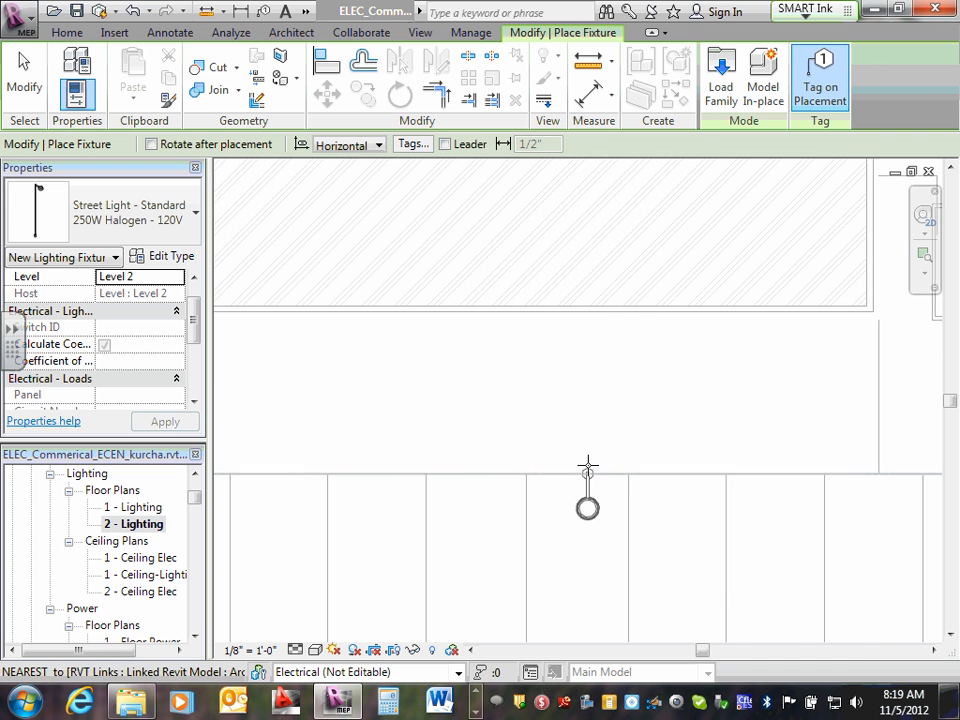
pyautogui.click(588, 465)
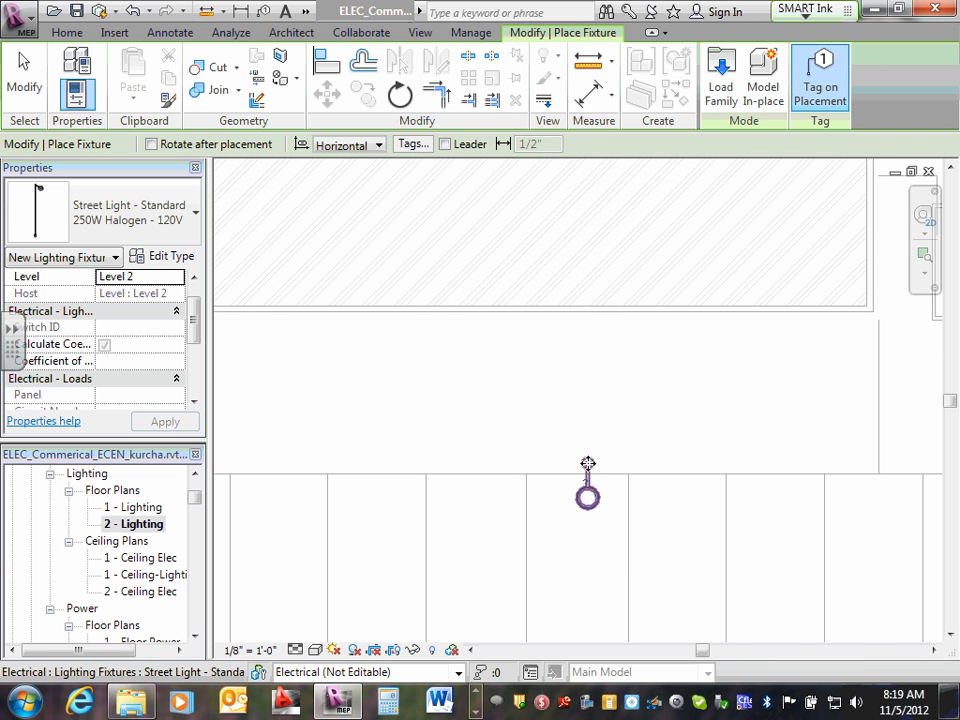
pyautogui.press('Escape')
pyautogui.press('Escape')
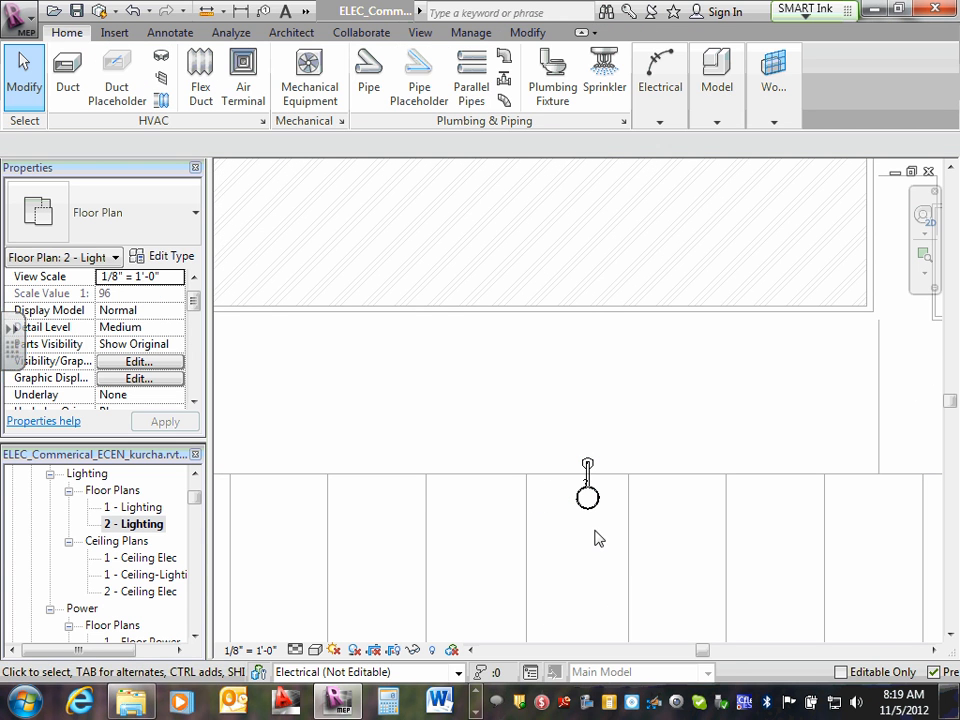
# - Set the Height of the placed street light's 250W Halogen - 120V type to 30' 0" and accept the type change
pyautogui.click(590, 498)
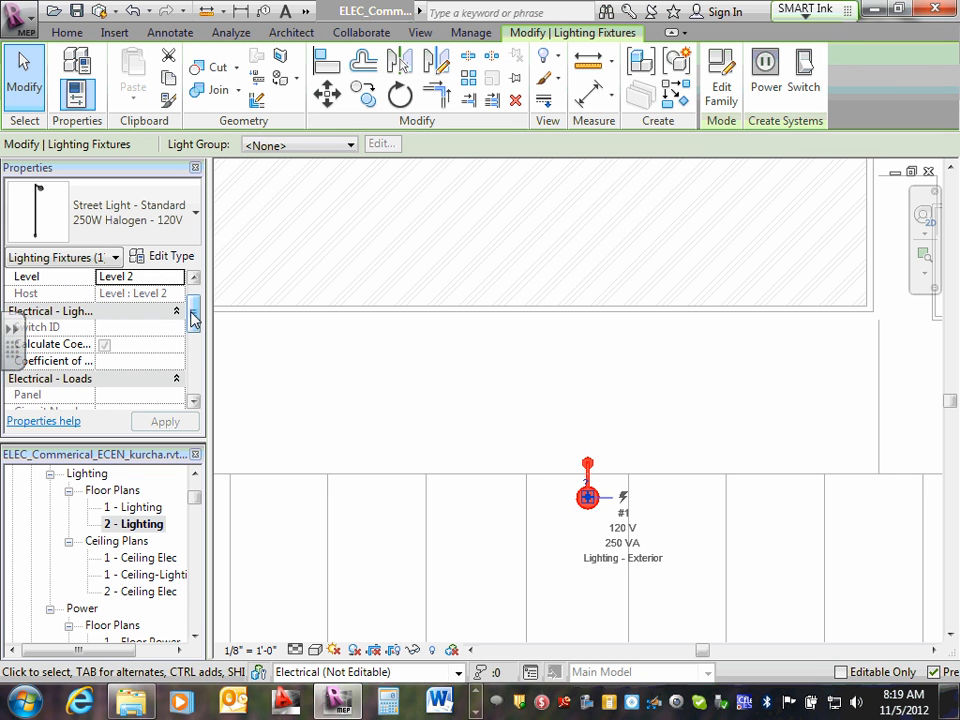
pyautogui.moveTo(191, 313)
pyautogui.mouseDown()
pyautogui.moveTo(172, 385)
pyautogui.moveTo(189, 317)
pyautogui.mouseUp()
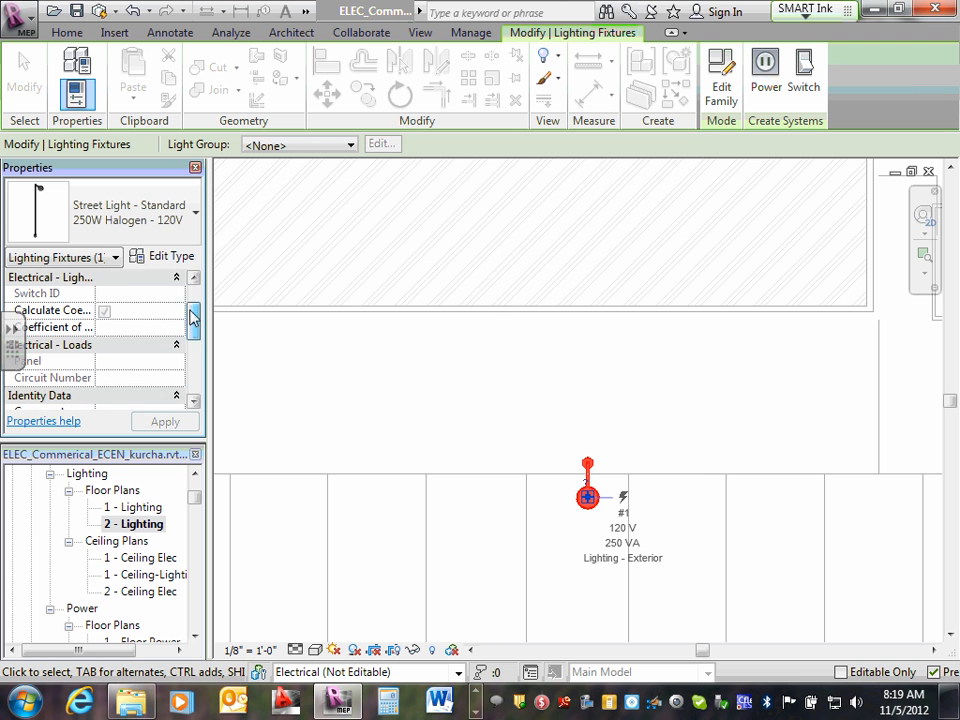
pyautogui.click(186, 258)
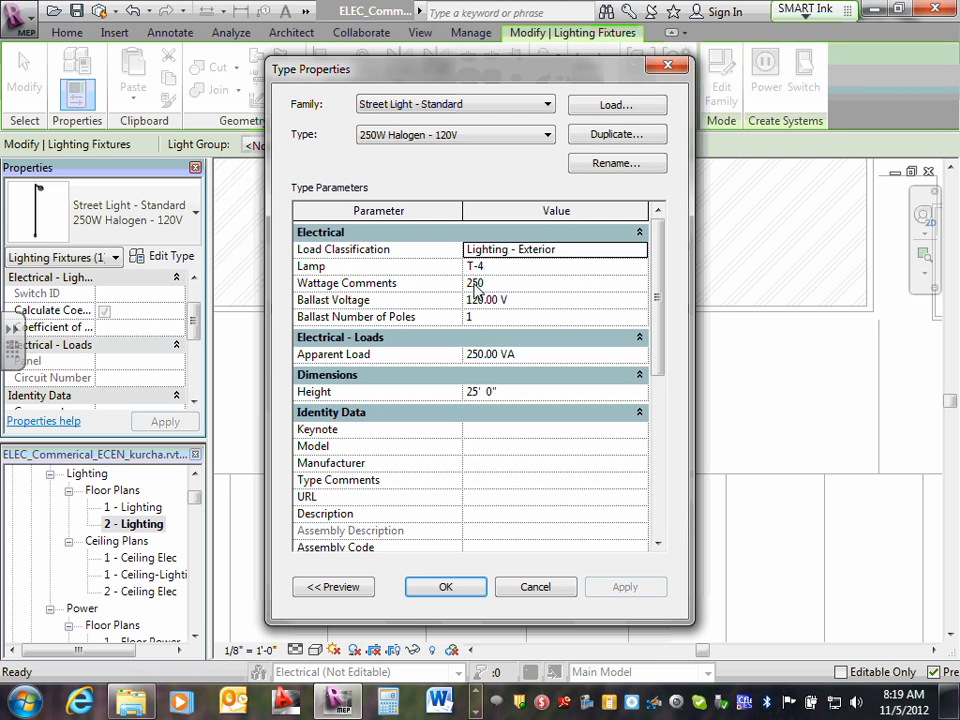
pyautogui.click(480, 392)
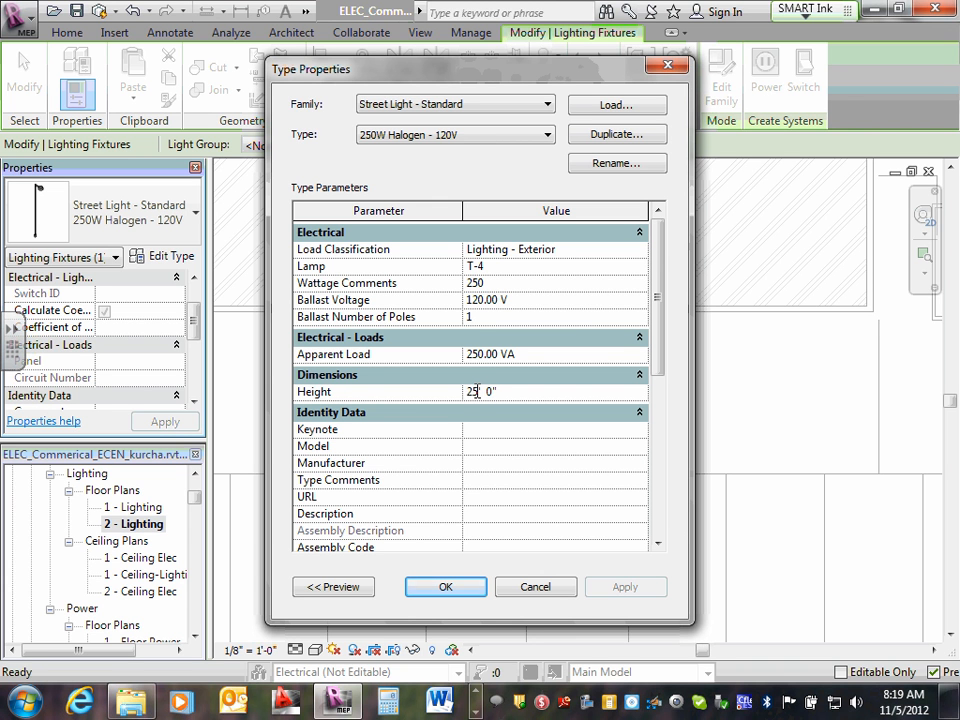
pyautogui.moveTo(477, 391); pyautogui.dragTo(464, 391)
pyautogui.write('30')
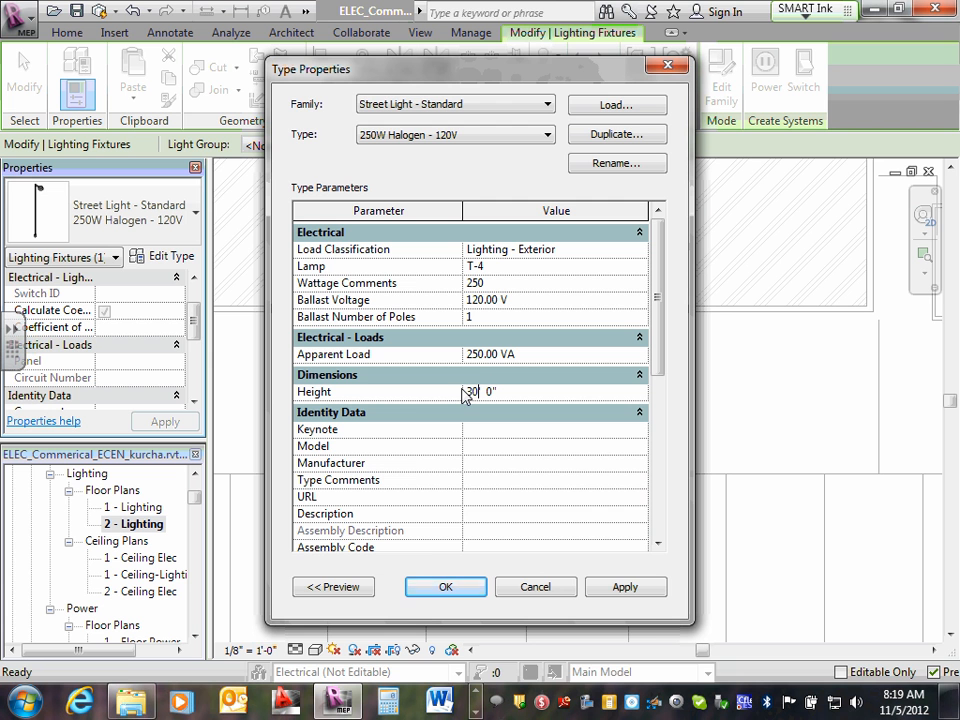
pyautogui.click(625, 587)
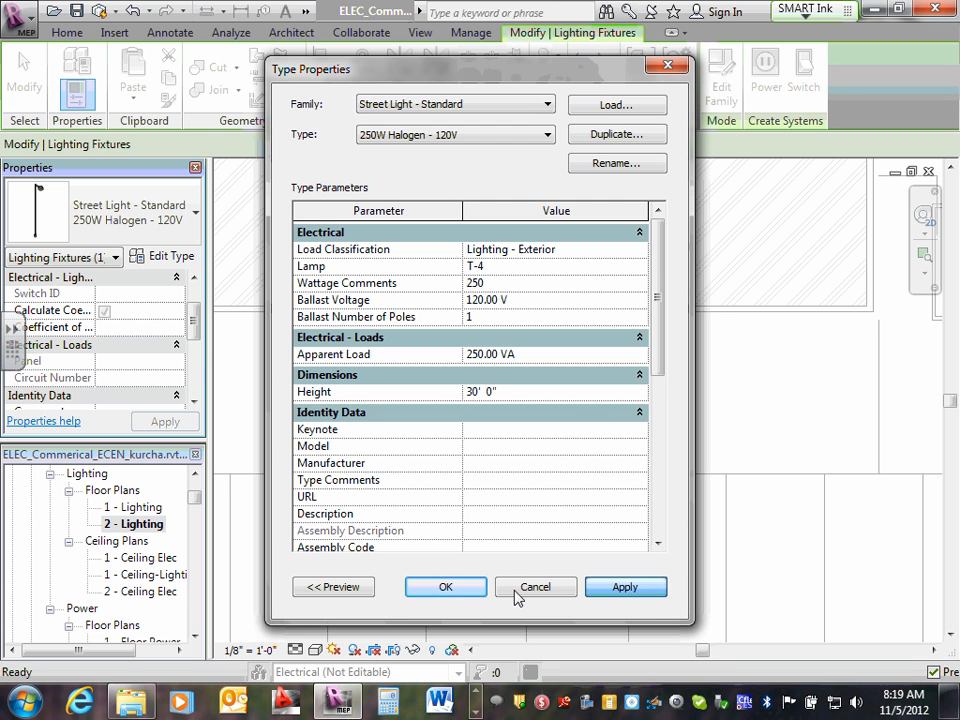
pyautogui.click(456, 588)
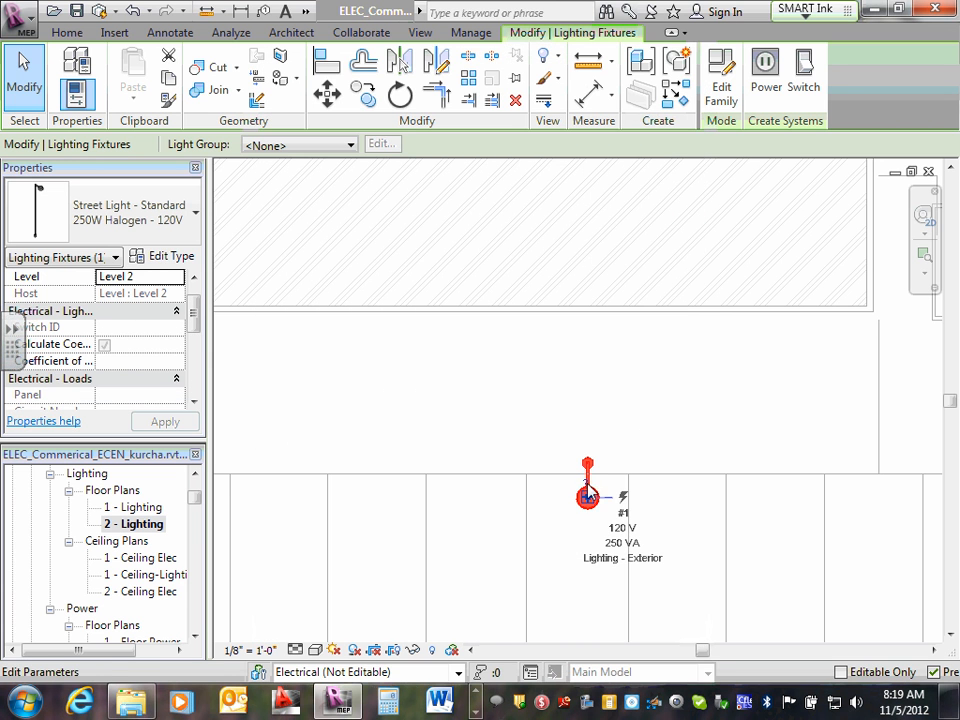
pyautogui.click(588, 427)
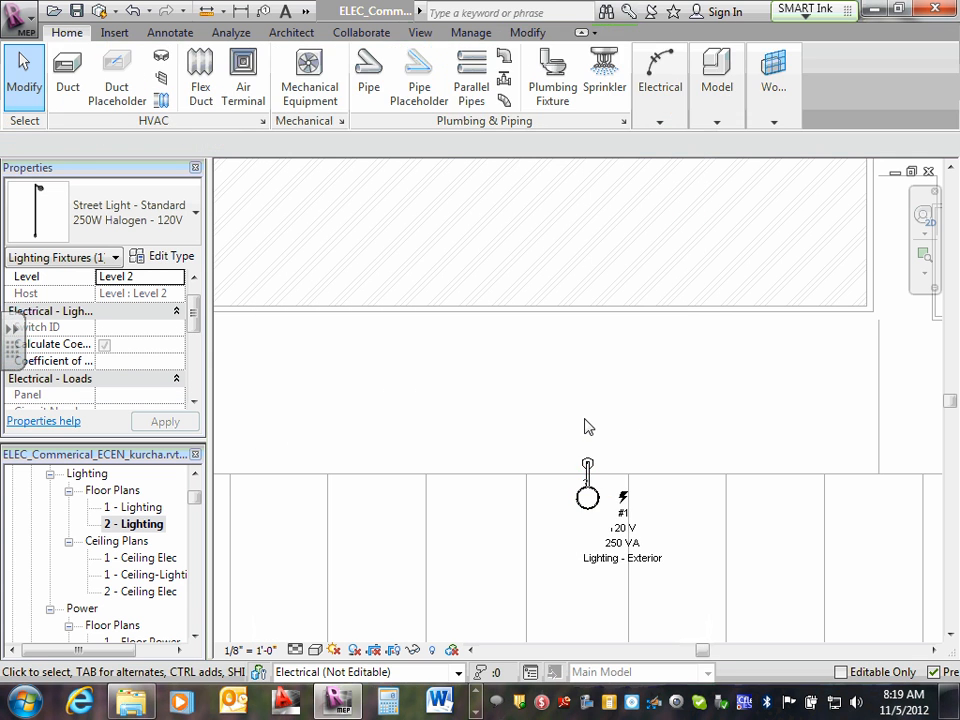
# - Set the Type Mark of the placed street light's 250W Halogen - 120V type to W, accept the type change and deselect it
pyautogui.click(587, 498)
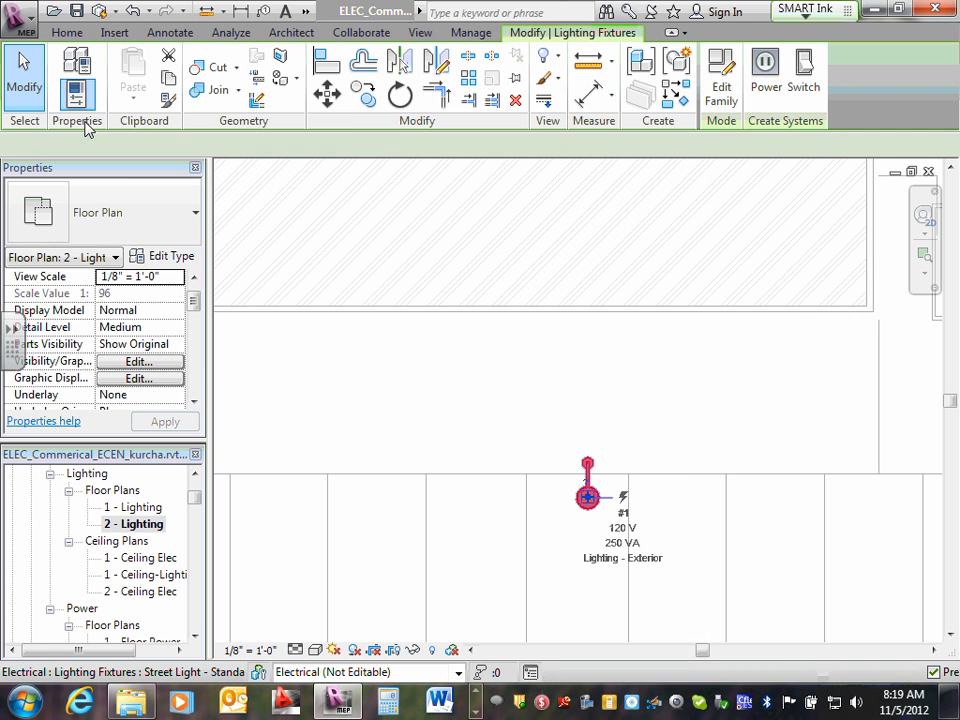
pyautogui.click(166, 258)
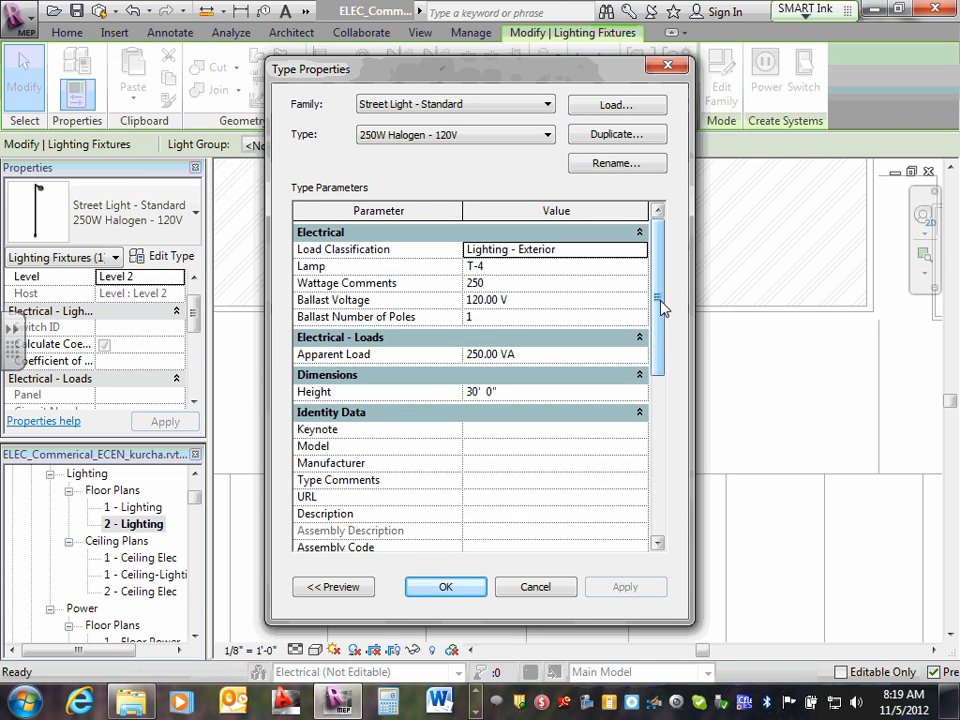
pyautogui.moveTo(660, 308); pyautogui.dragTo(641, 379)
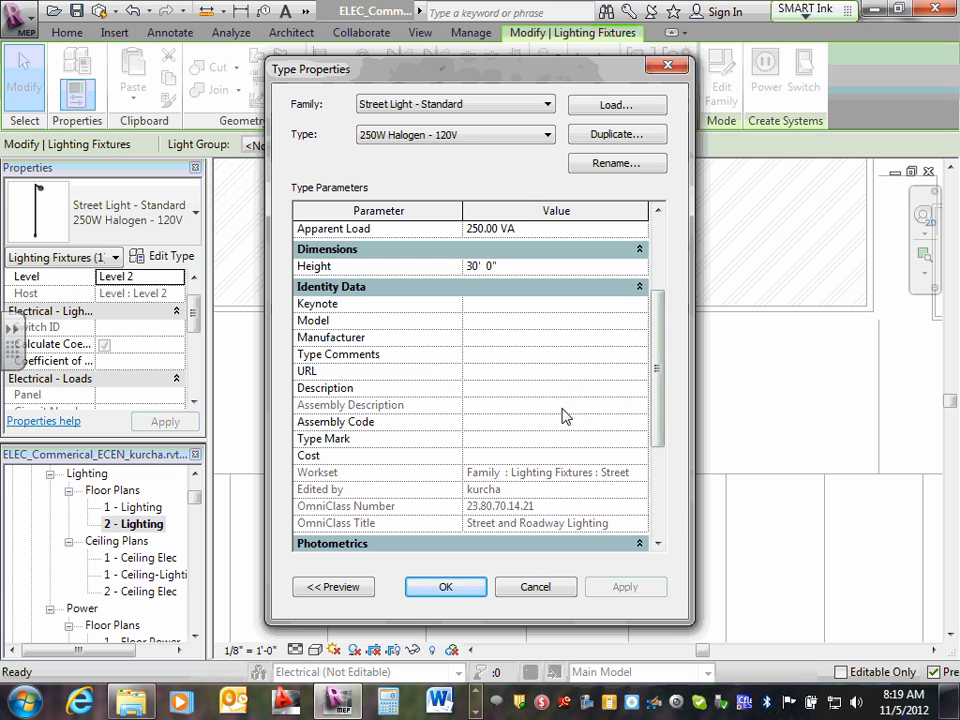
pyautogui.click(492, 442)
pyautogui.write('W')
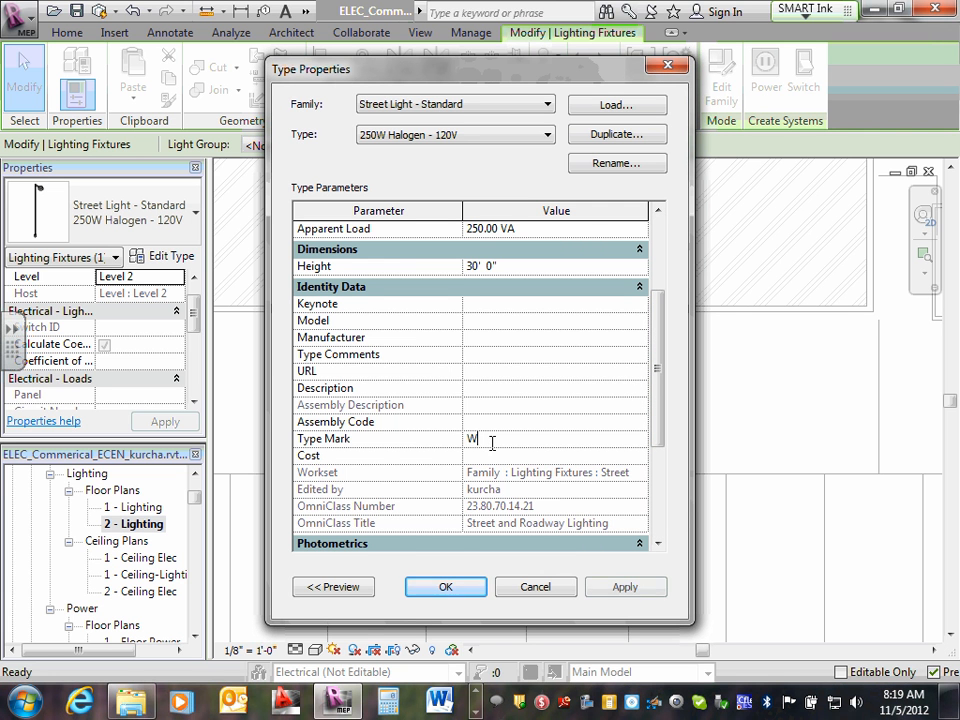
pyautogui.click(452, 587)
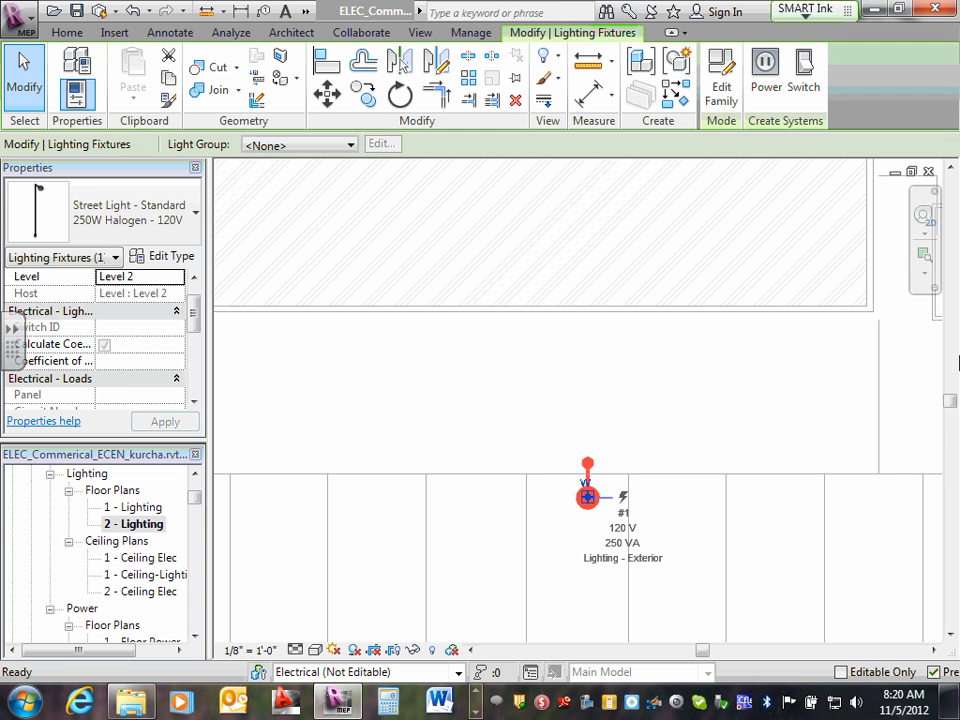
pyautogui.press('Escape')
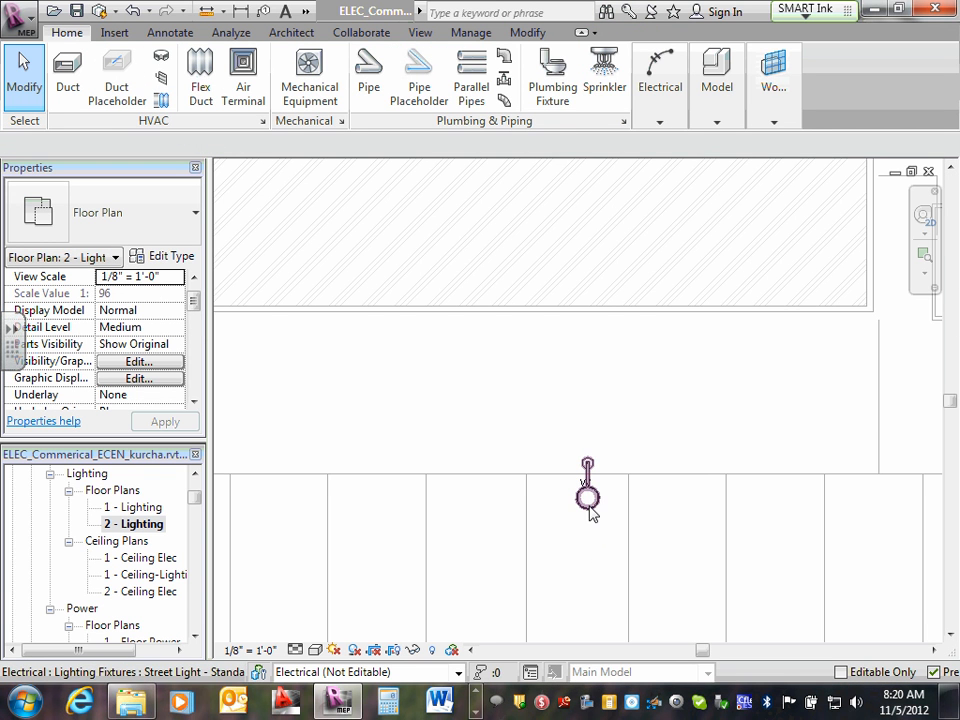
# - Examine the row of electrical equipment along the building's upper exterior wall in the lighting plan
pyautogui.scroll(-3, 588, 498)
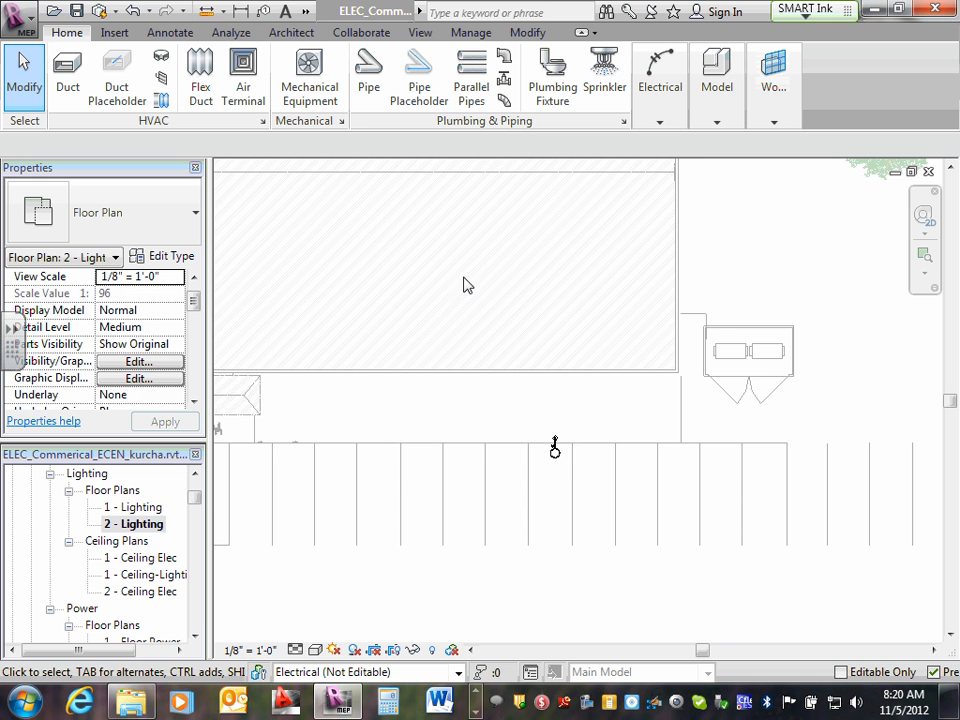
pyautogui.scroll(1, 466, 281)
pyautogui.moveTo(468, 277); pyautogui.dragTo(530, 468, button='middle')
pyautogui.scroll(-2, 533, 430)
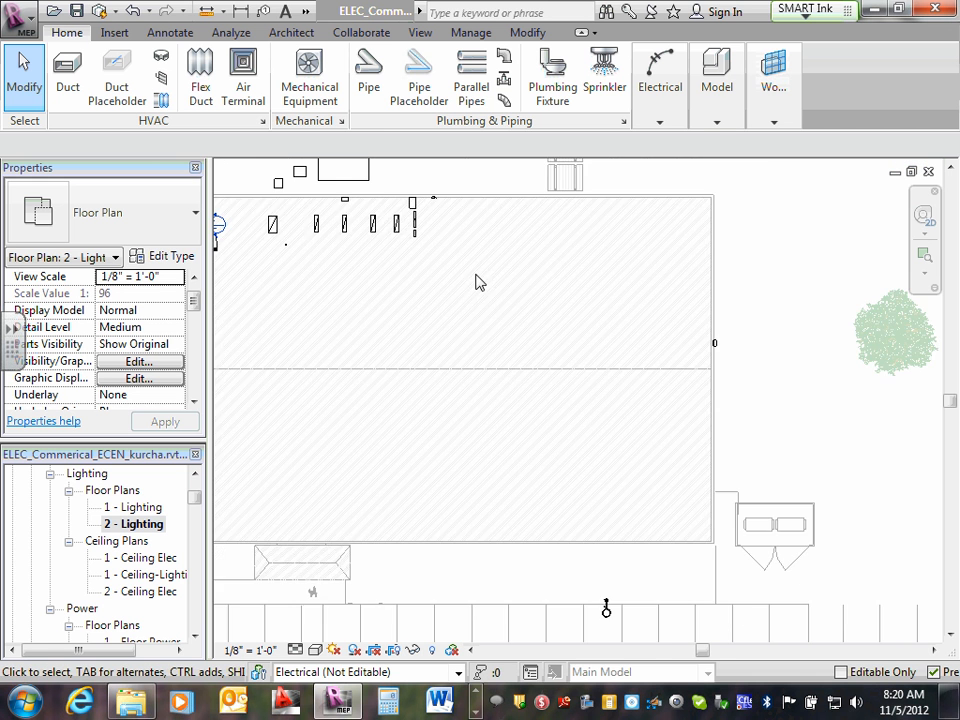
pyautogui.scroll(-1, 474, 276)
pyautogui.moveTo(474, 276); pyautogui.dragTo(538, 349, button='middle')
pyautogui.scroll(2, 538, 349)
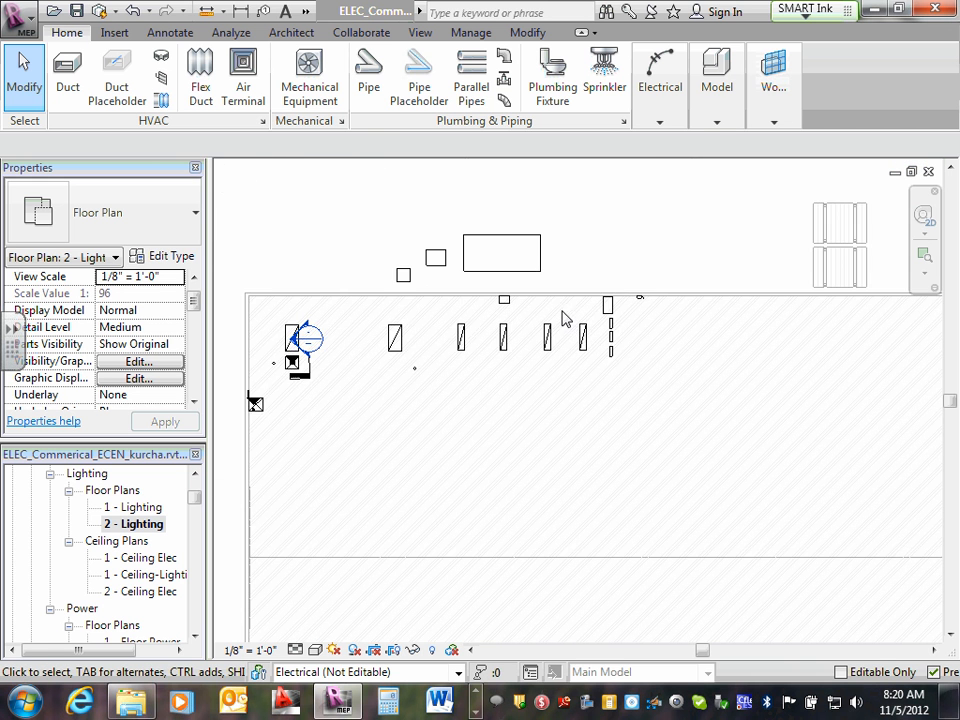
pyautogui.scroll(4, 571, 310)
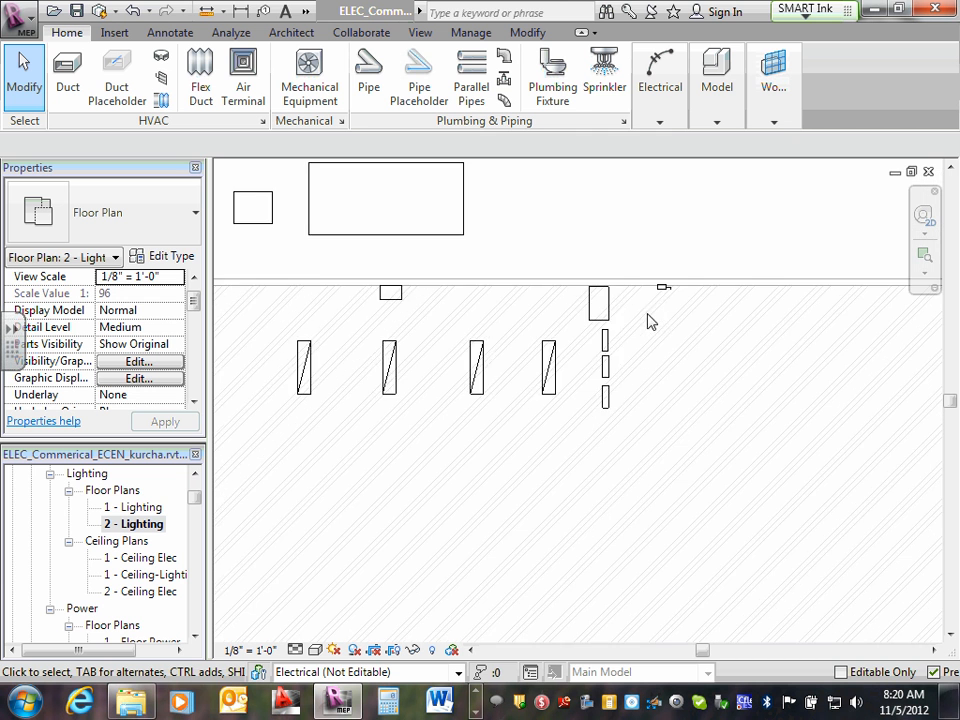
pyautogui.scroll(-3, 596, 332)
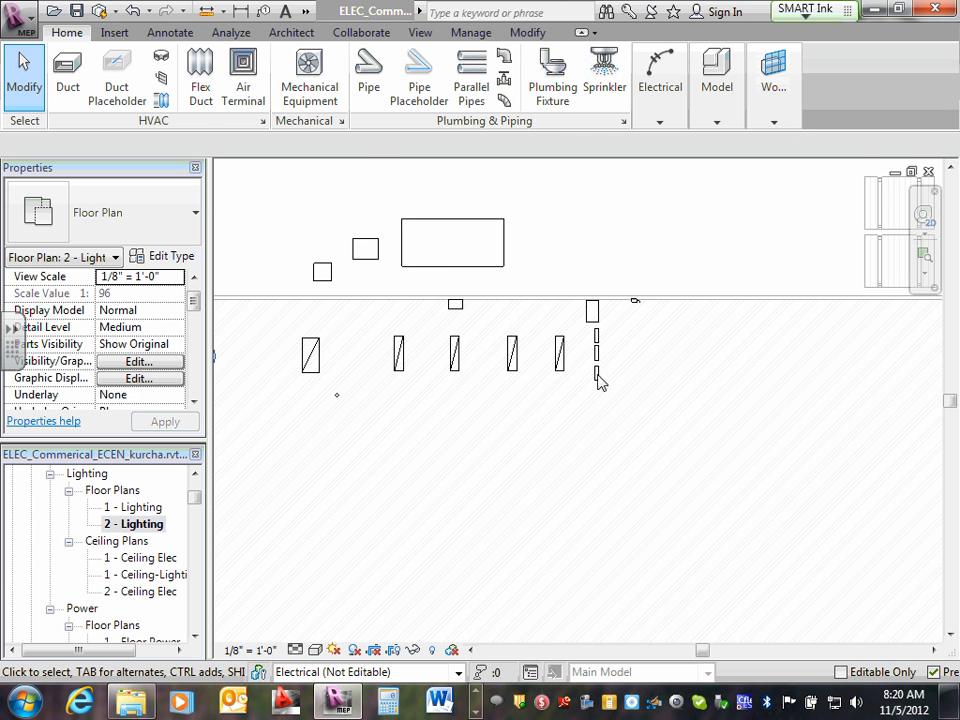
pyautogui.moveTo(612, 396); pyautogui.dragTo(599, 300, button='middle')
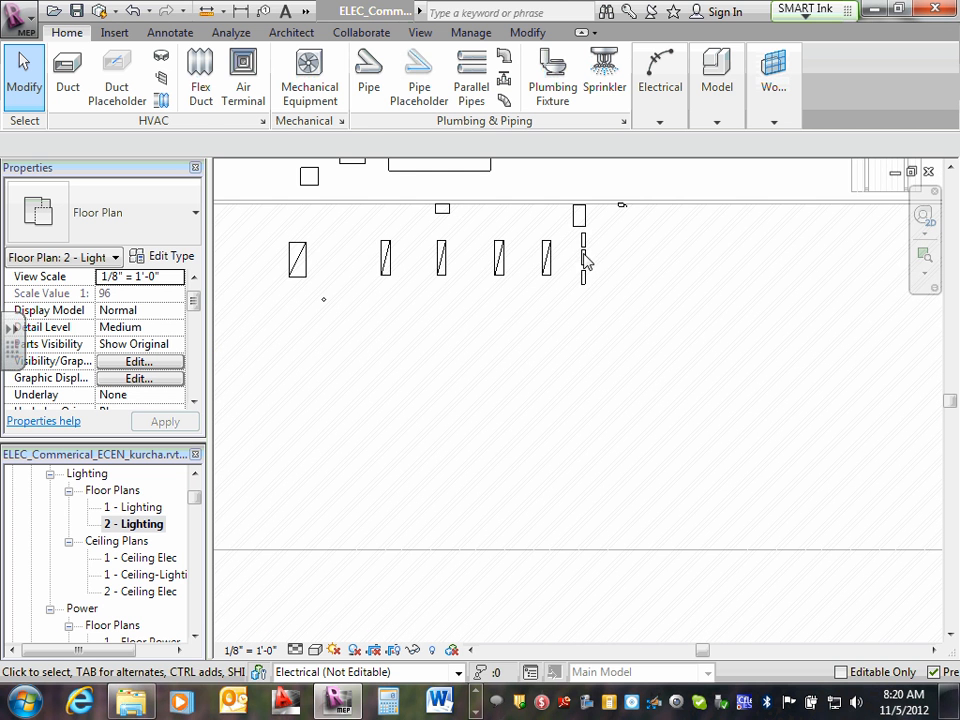
pyautogui.moveTo(602, 229); pyautogui.dragTo(604, 285, button='middle')
pyautogui.scroll(1, 583, 264)
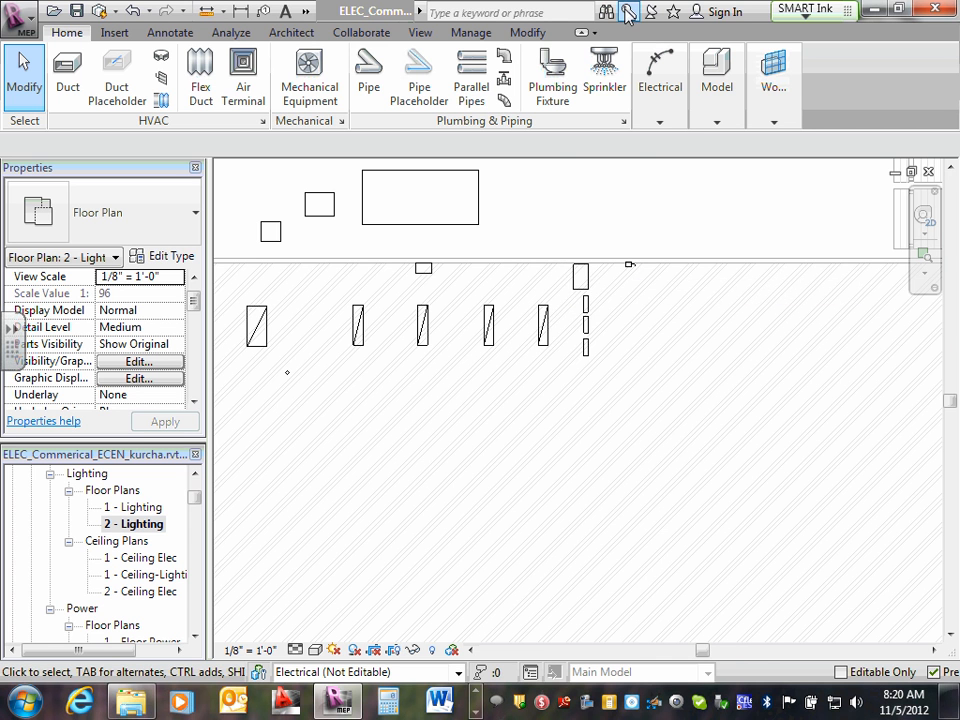
# - Start placing a lighting device and choose the Lighting Switches type Timer
pyautogui.click(662, 121)
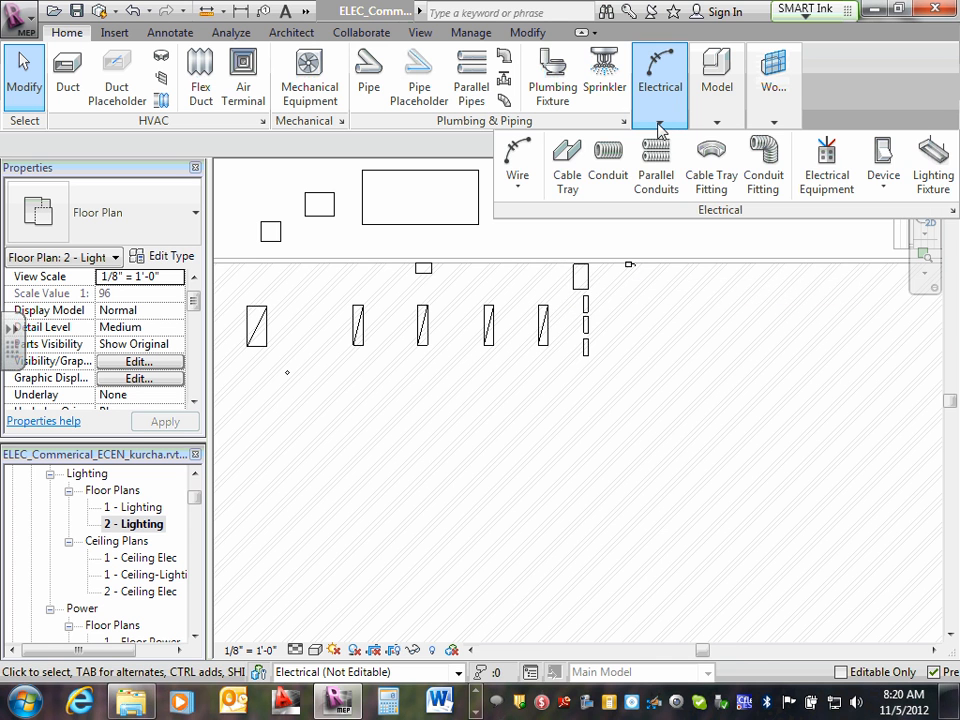
pyautogui.click(886, 188)
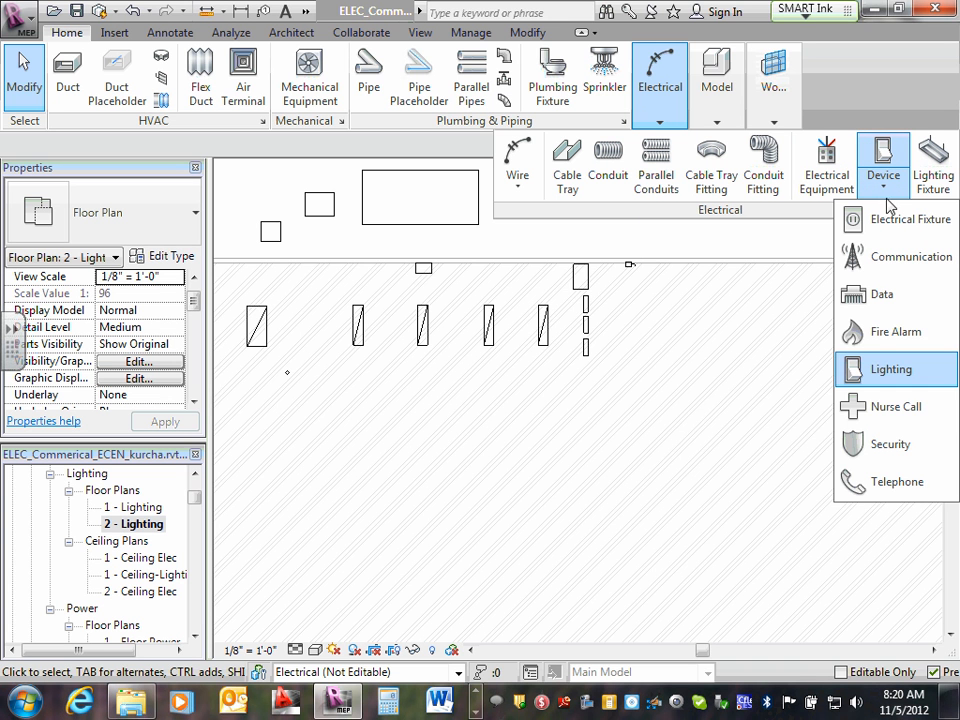
pyautogui.click(900, 381)
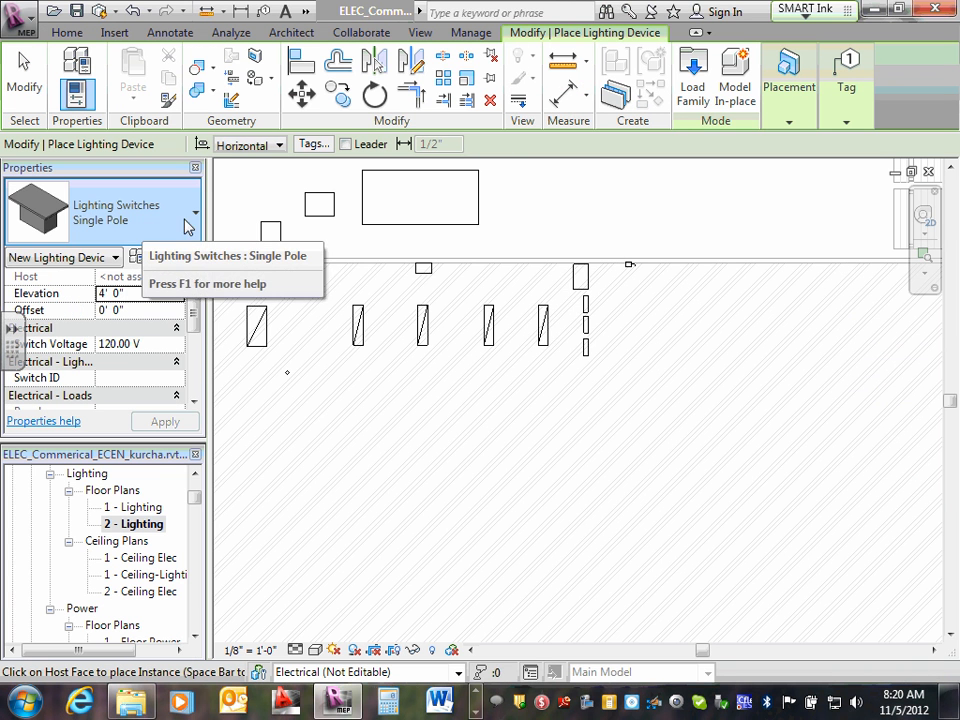
pyautogui.click(196, 217)
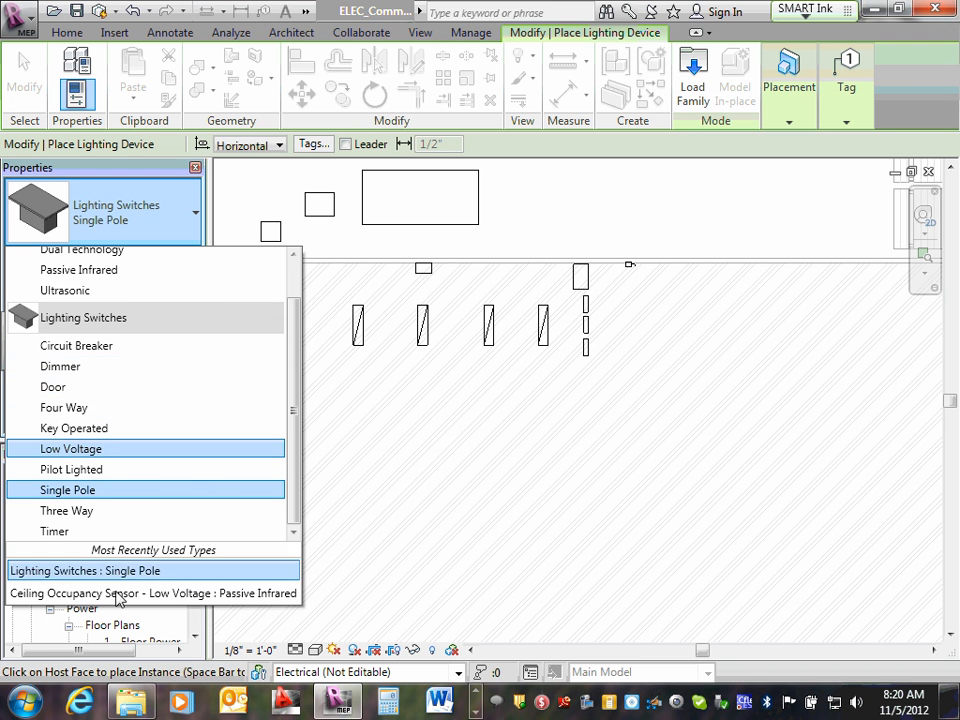
pyautogui.click(80, 526)
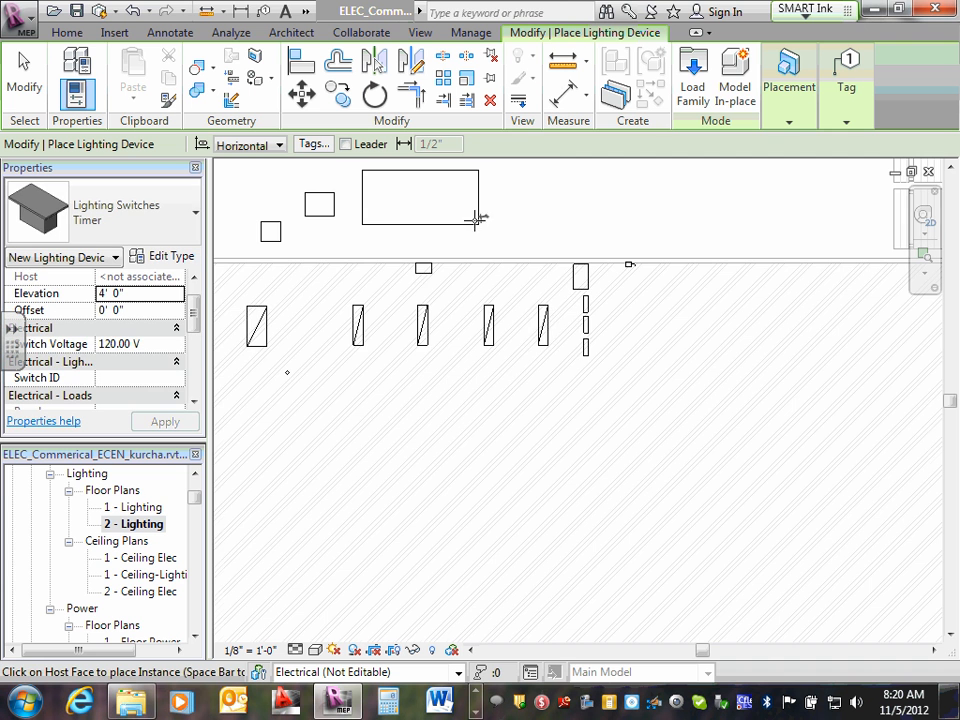
# - Place the timer switch on the inner face of the upper exterior wall, just left of the wall-mounted equipment box, and end placement
pyautogui.scroll(5, 484, 270)
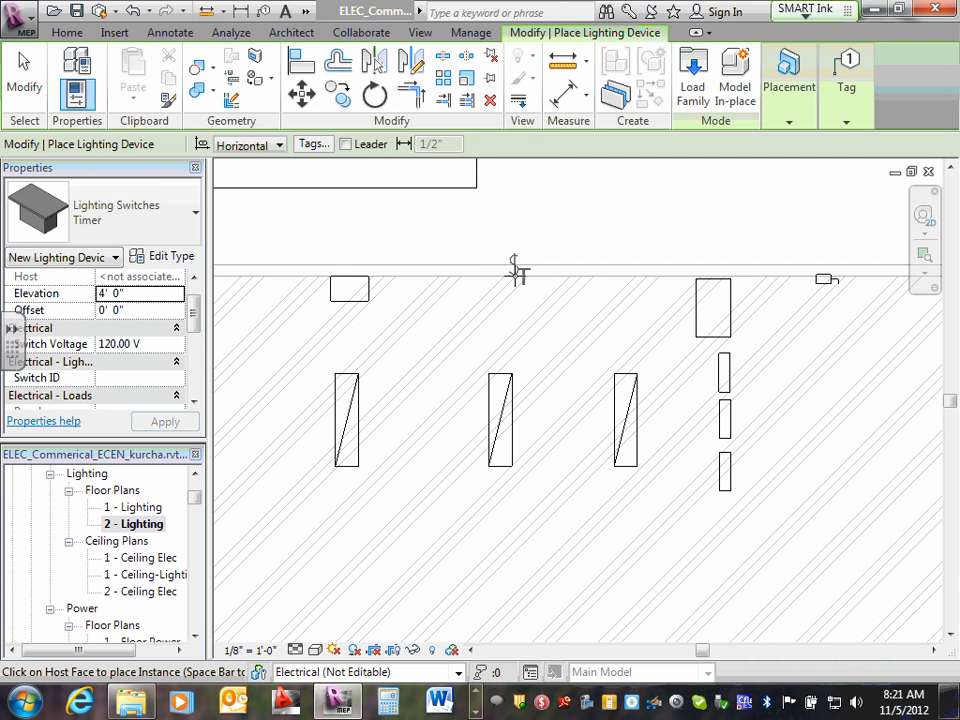
pyautogui.scroll(-3, 570, 299)
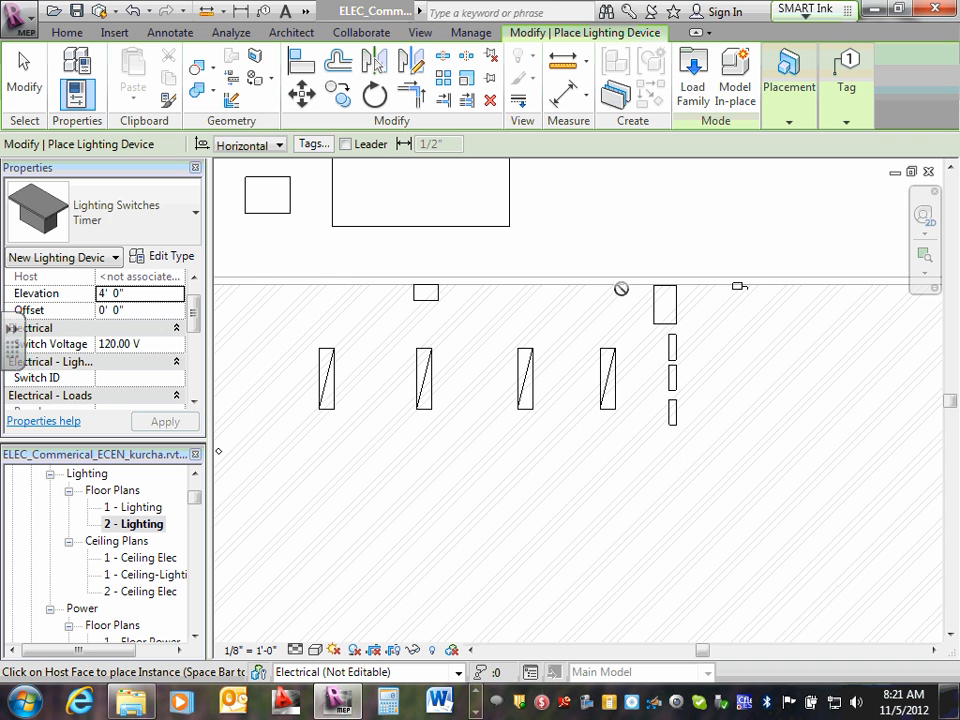
pyautogui.scroll(2, 620, 289)
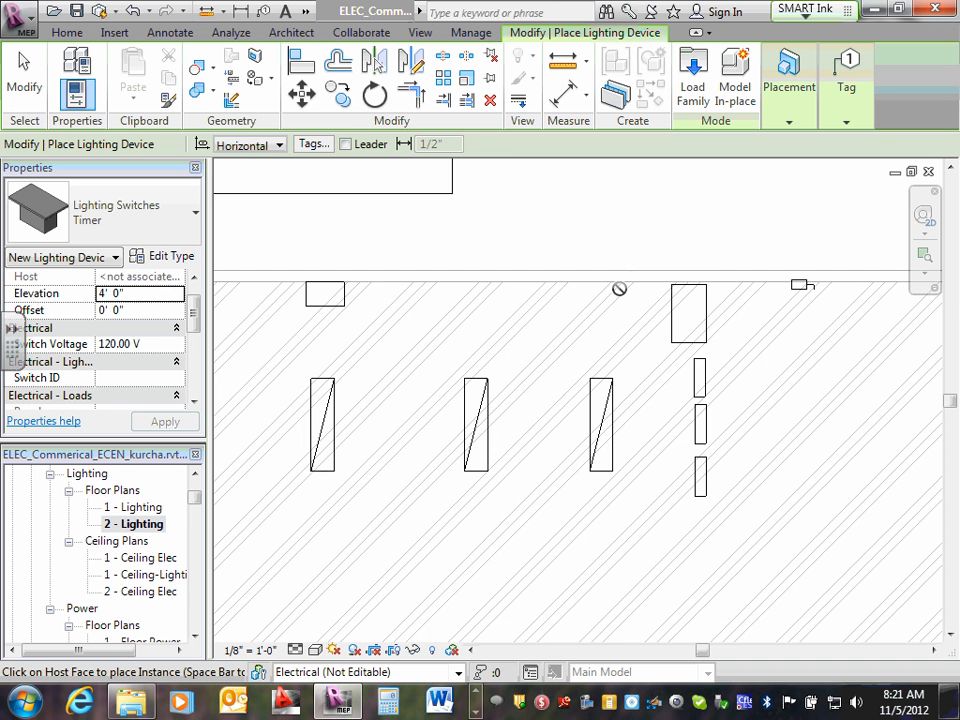
pyautogui.scroll(1, 620, 289)
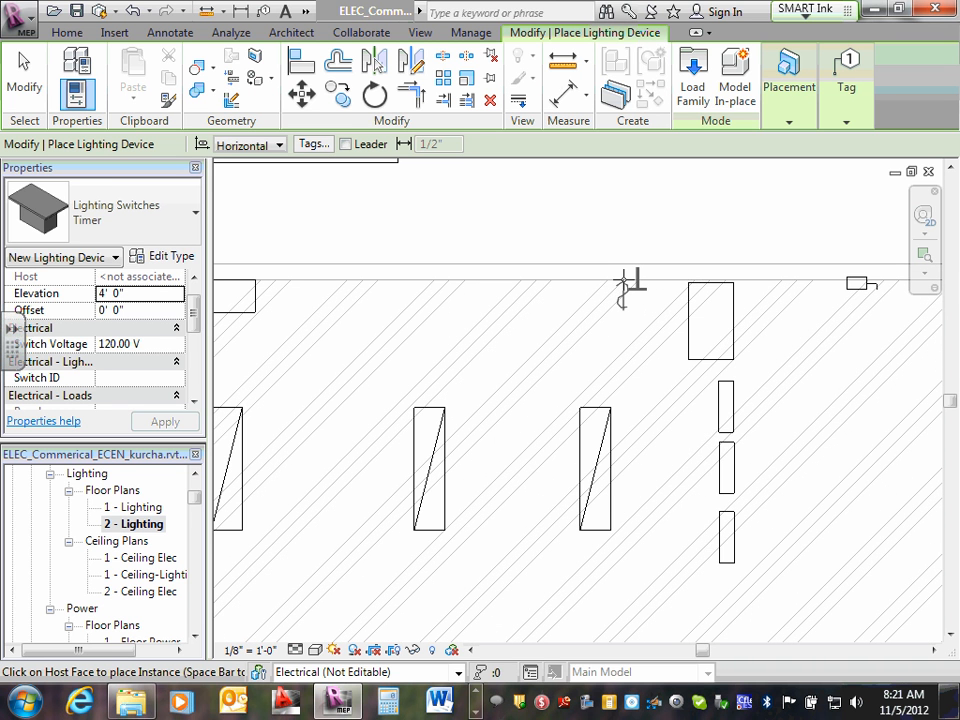
pyautogui.click(622, 282)
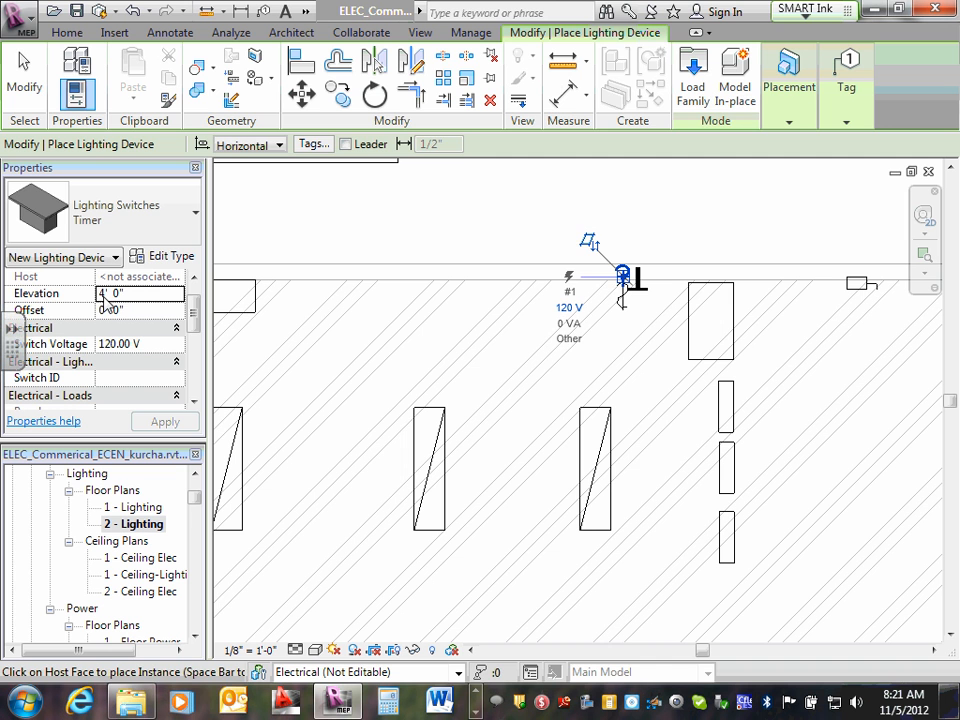
pyautogui.press('Escape')
pyautogui.press('Escape')
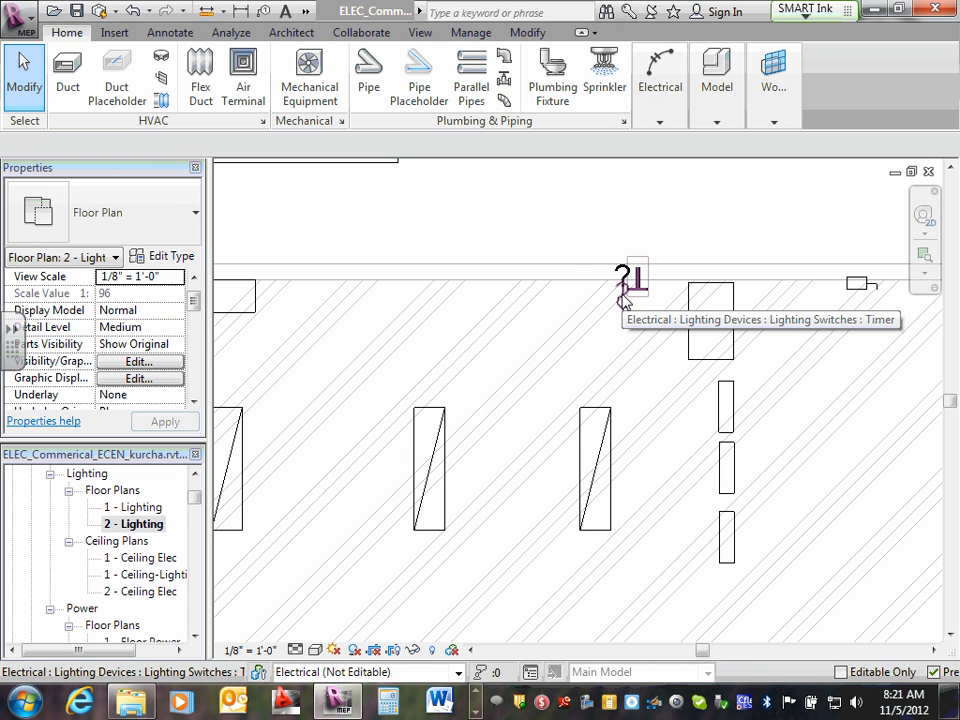
# - Place a second Timer lighting switch on the same wall, just left of the first one, and end placement
pyautogui.scroll(-3, 622, 300)
pyautogui.scroll(2, 622, 300)
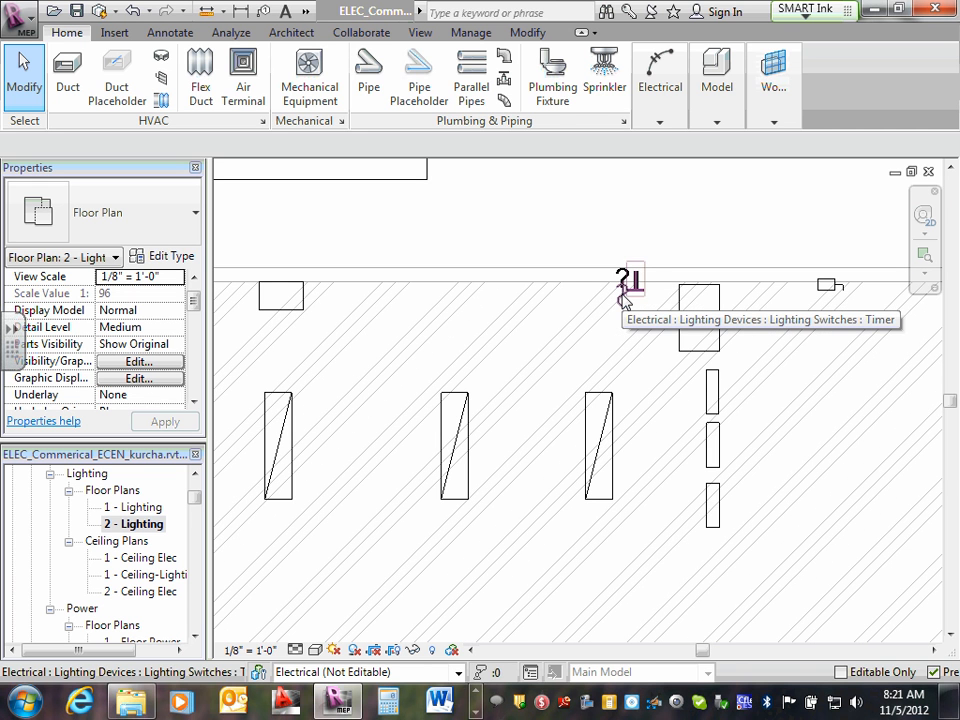
pyautogui.moveTo(657, 115)
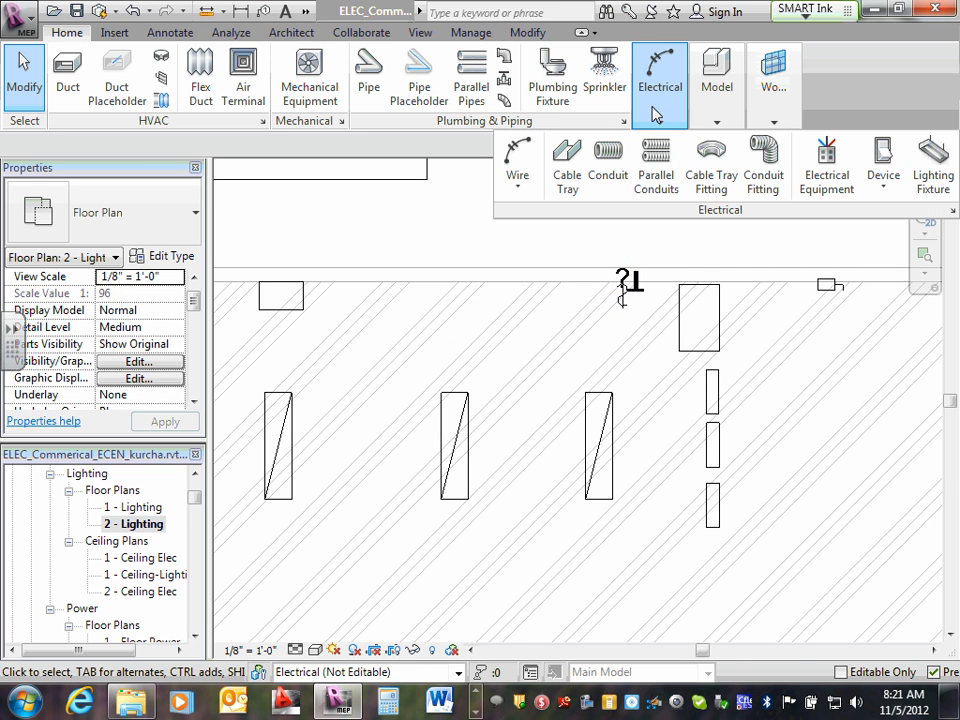
pyautogui.click(884, 170)
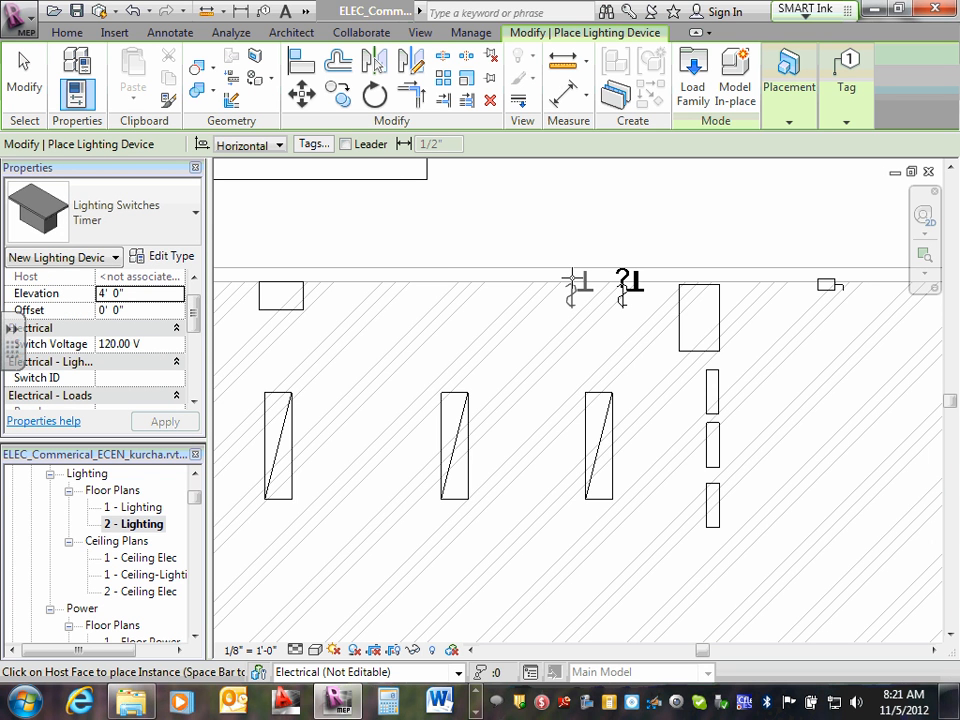
pyautogui.click(580, 285)
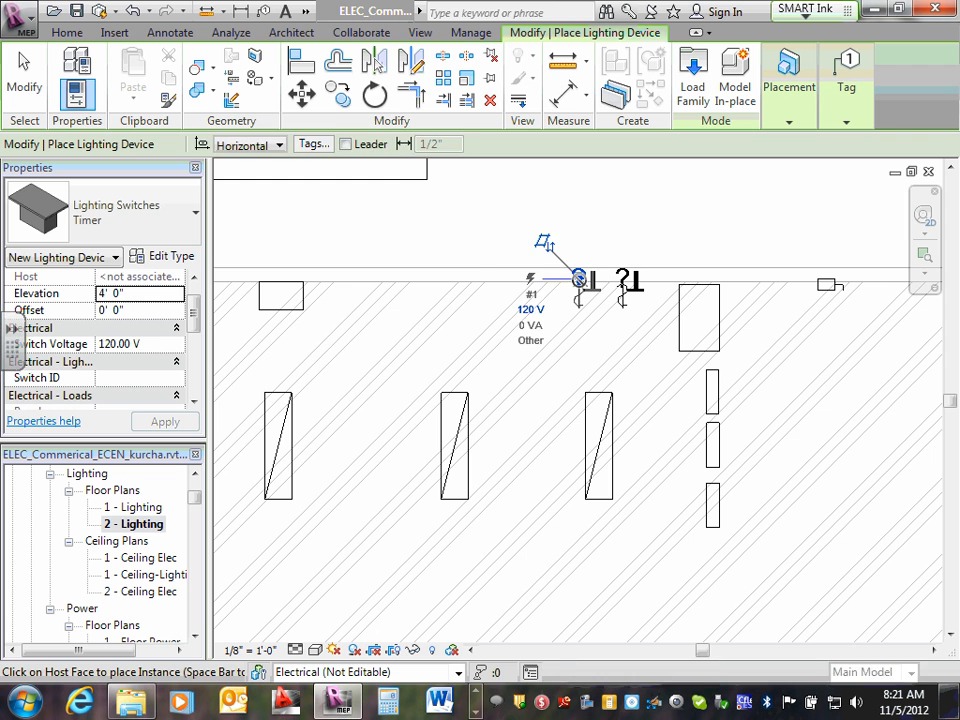
pyautogui.press('Escape')
pyautogui.press('Escape')
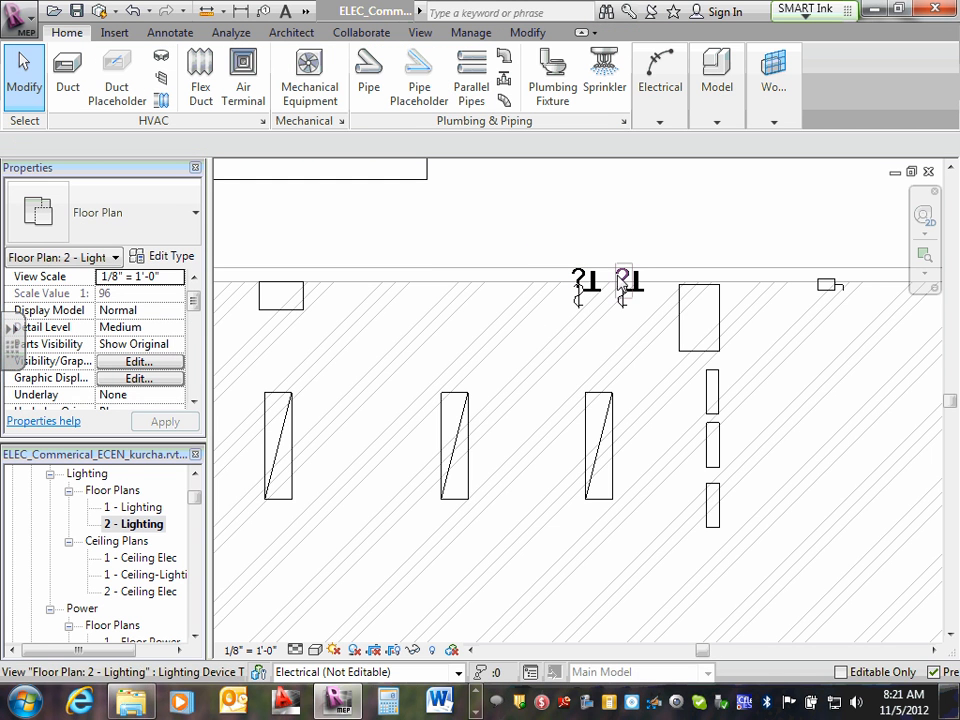
# - Set the tag value of the right-hand timer switch to T1
pyautogui.click(622, 278)
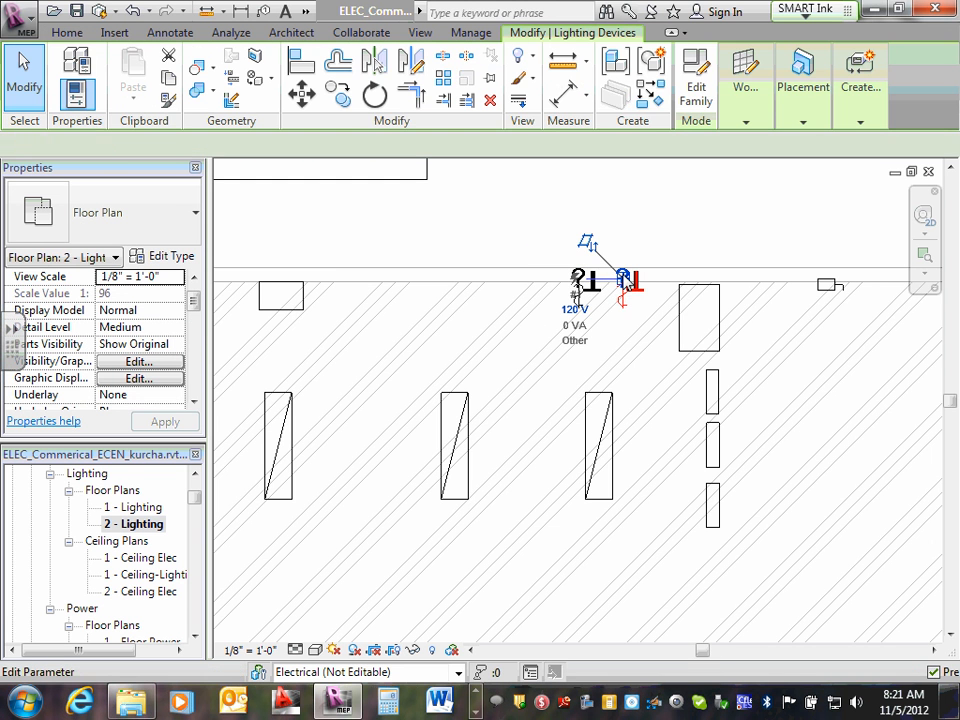
pyautogui.press('Escape')
pyautogui.scroll(3, 622, 280)
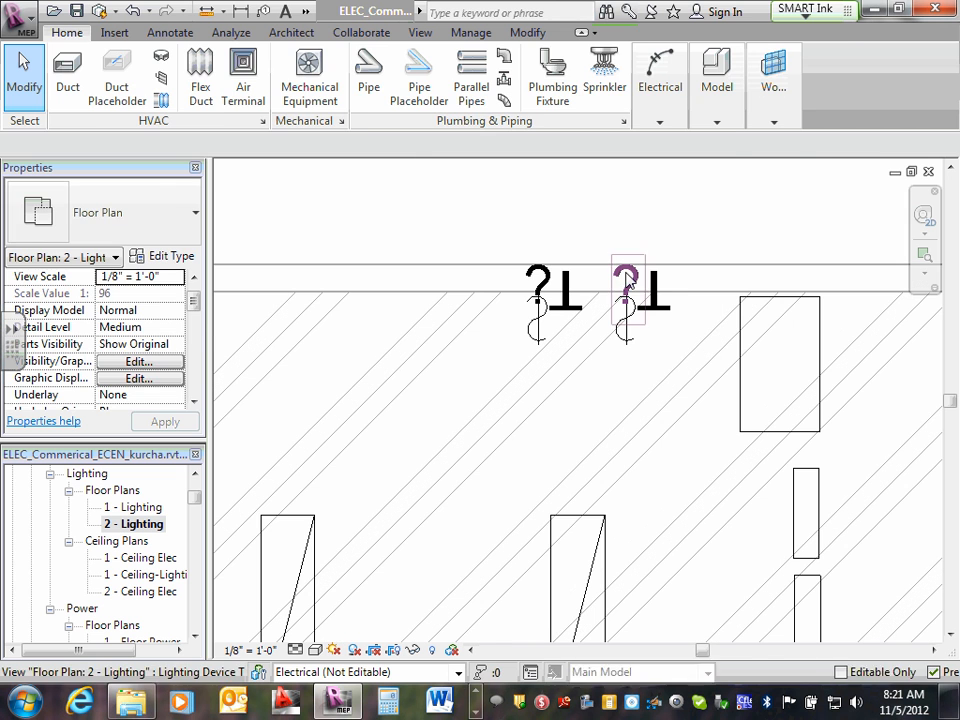
pyautogui.click(622, 280)
pyautogui.click(624, 280)
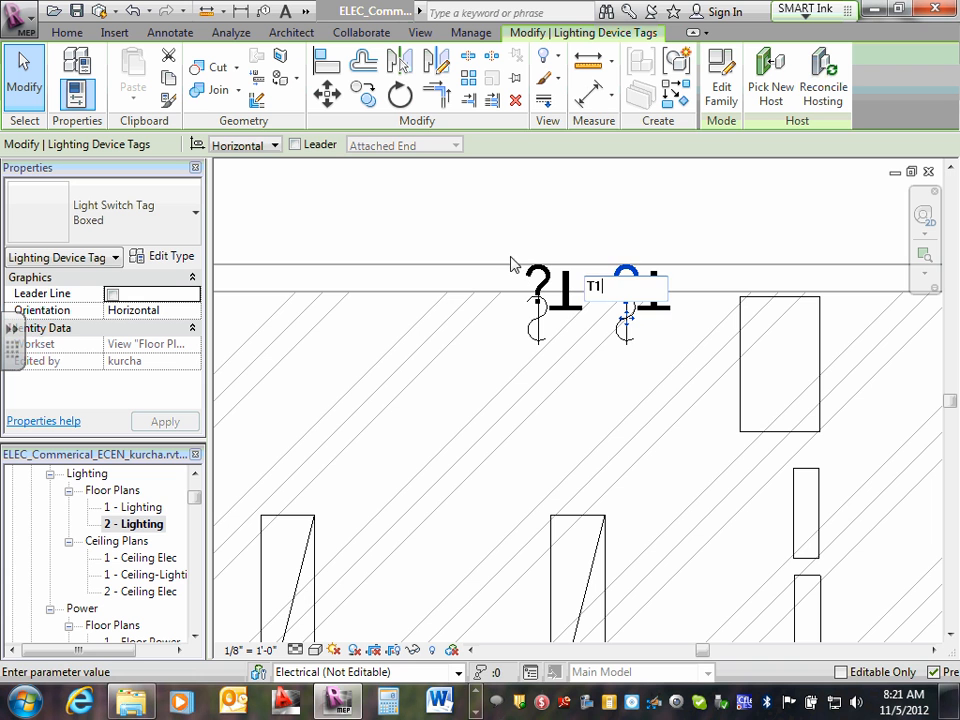
pyautogui.press('Return')
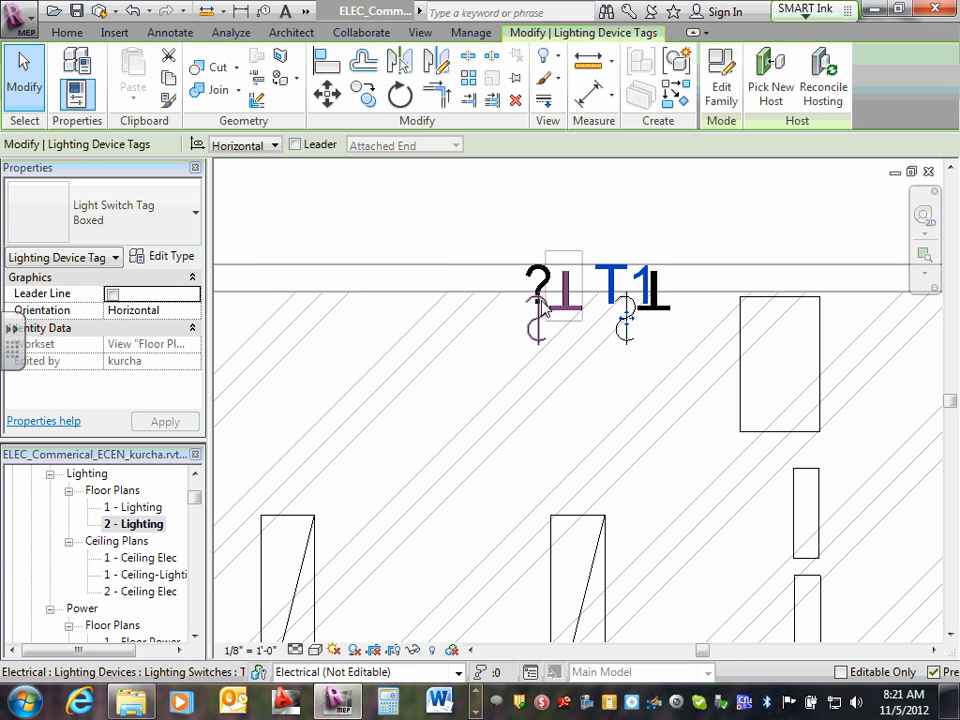
# - Set the tag value of the left-hand timer switch to T2 and move the tag to the left of its symbol
pyautogui.click(541, 288)
pyautogui.click(545, 282)
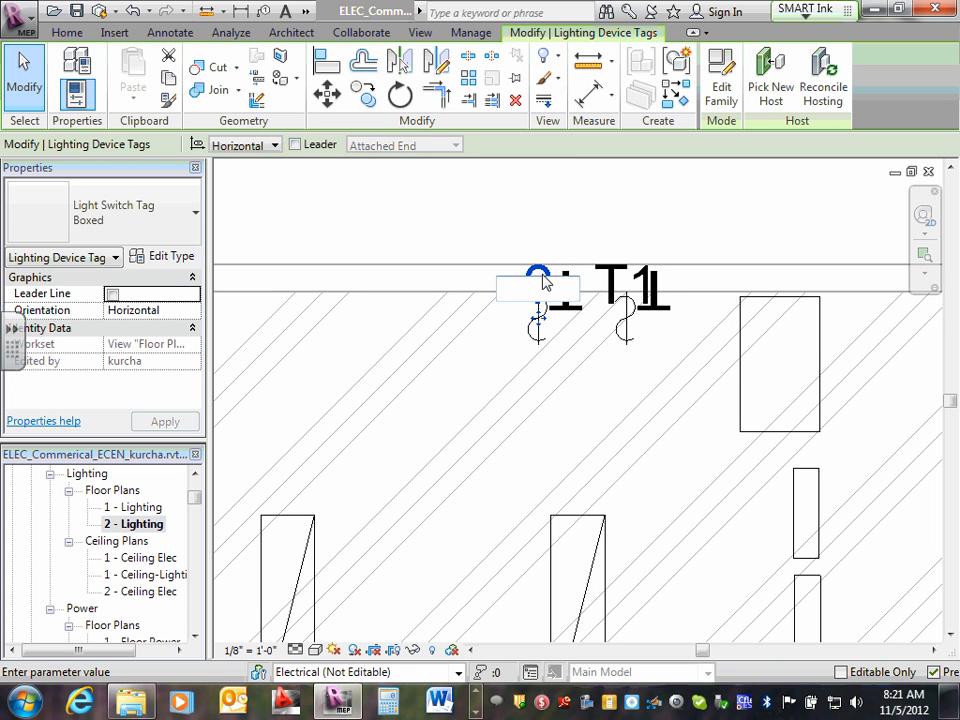
pyautogui.write('T2')
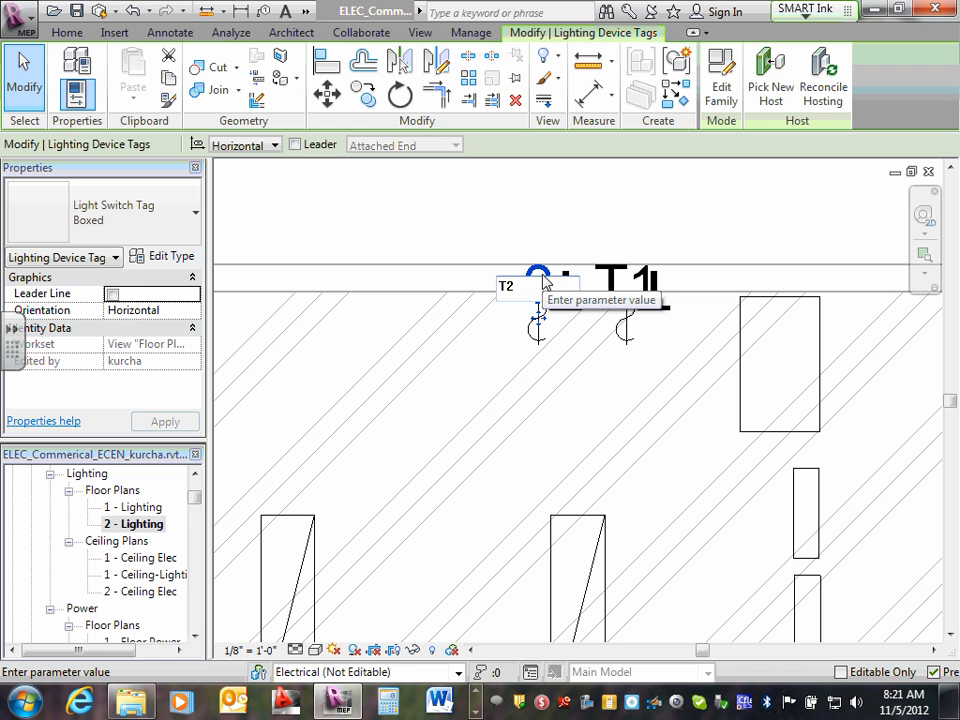
pyautogui.press('Return')
pyautogui.moveTo(538, 304); pyautogui.dragTo(476, 356)
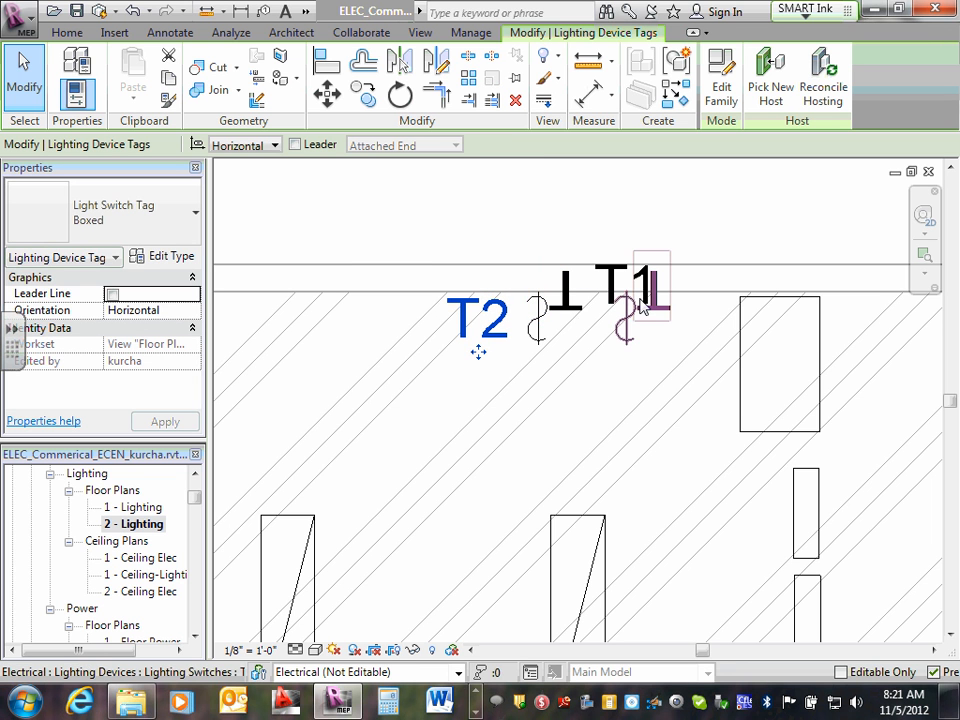
# - Move the T1 tag off the wall to the lower right of its timer switch, clear of the symbol
pyautogui.click(607, 322)
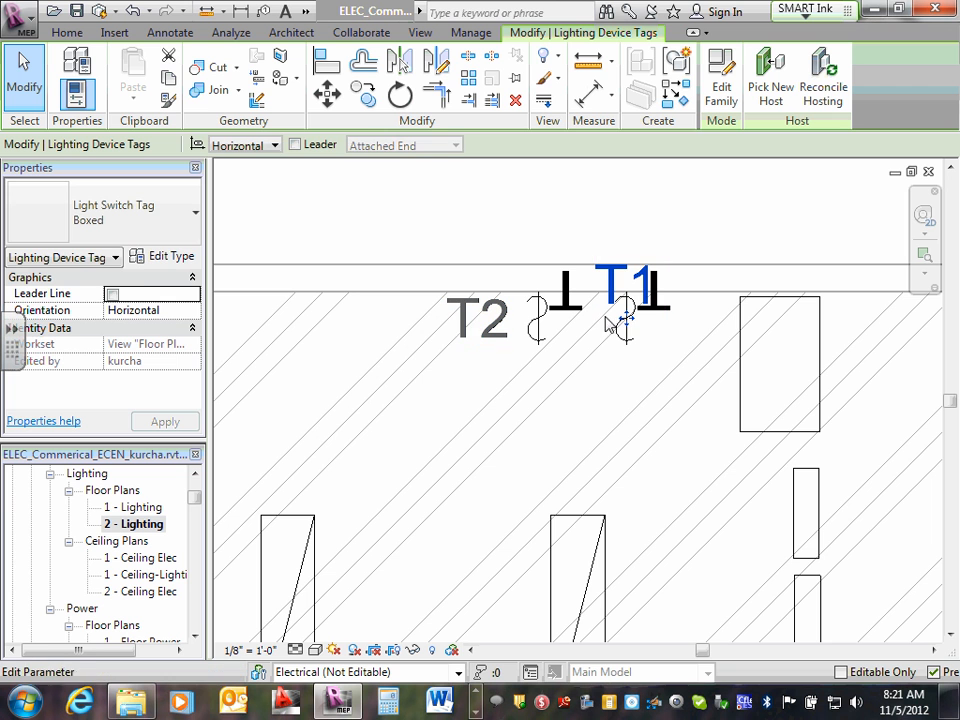
pyautogui.moveTo(607, 322); pyautogui.dragTo(681, 354)
pyautogui.click(628, 404)
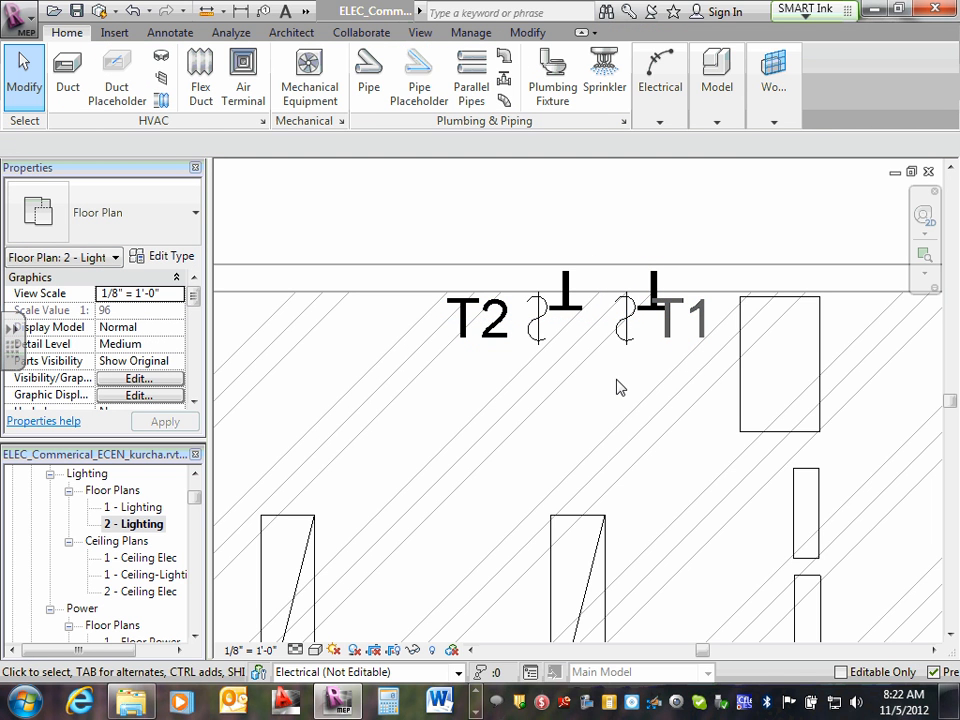
pyautogui.click(670, 345)
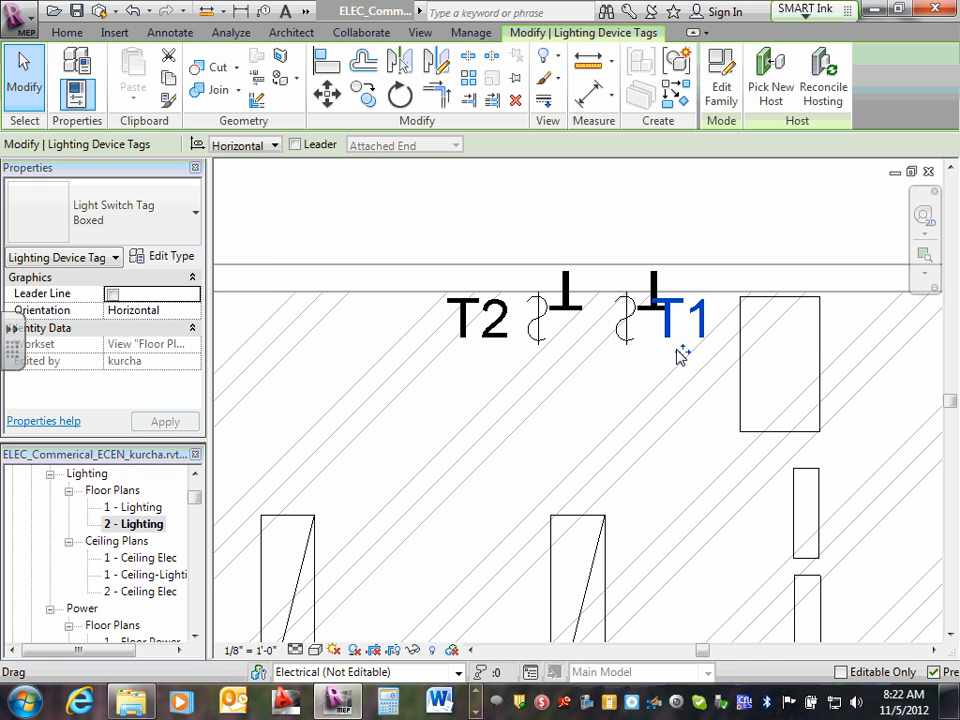
pyautogui.moveTo(681, 353); pyautogui.dragTo(681, 374)
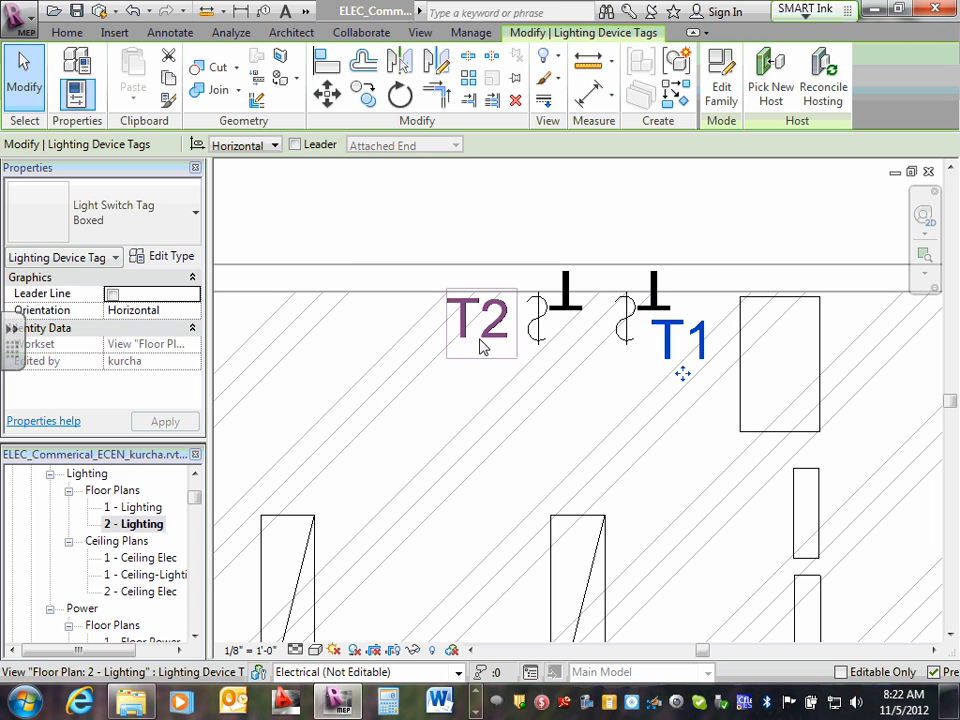
pyautogui.click(615, 223)
# - Create a power circuit for the street light at the parking spaces below the building and connect it to panel LP
pyautogui.scroll(-5, 611, 231)
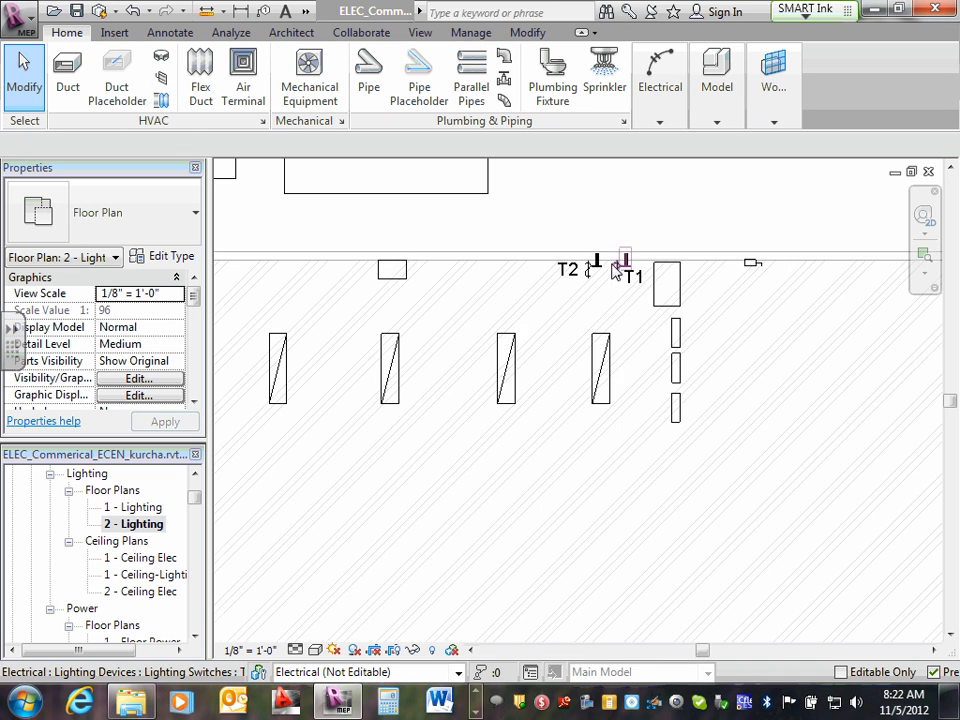
pyautogui.scroll(3, 618, 272)
pyautogui.scroll(-5, 625, 272)
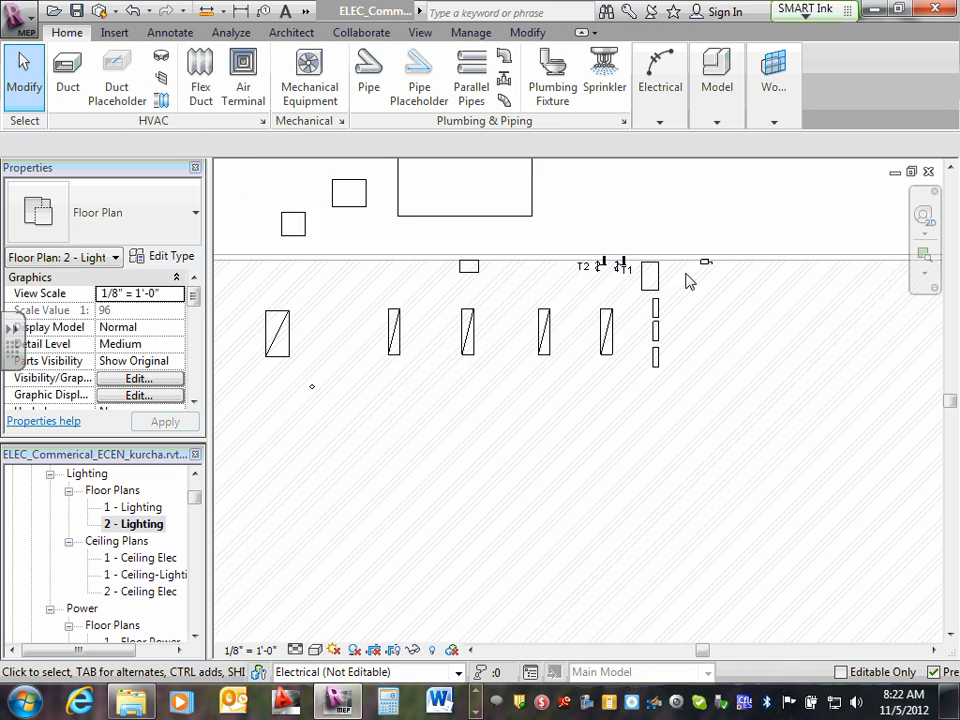
pyautogui.scroll(2, 686, 281)
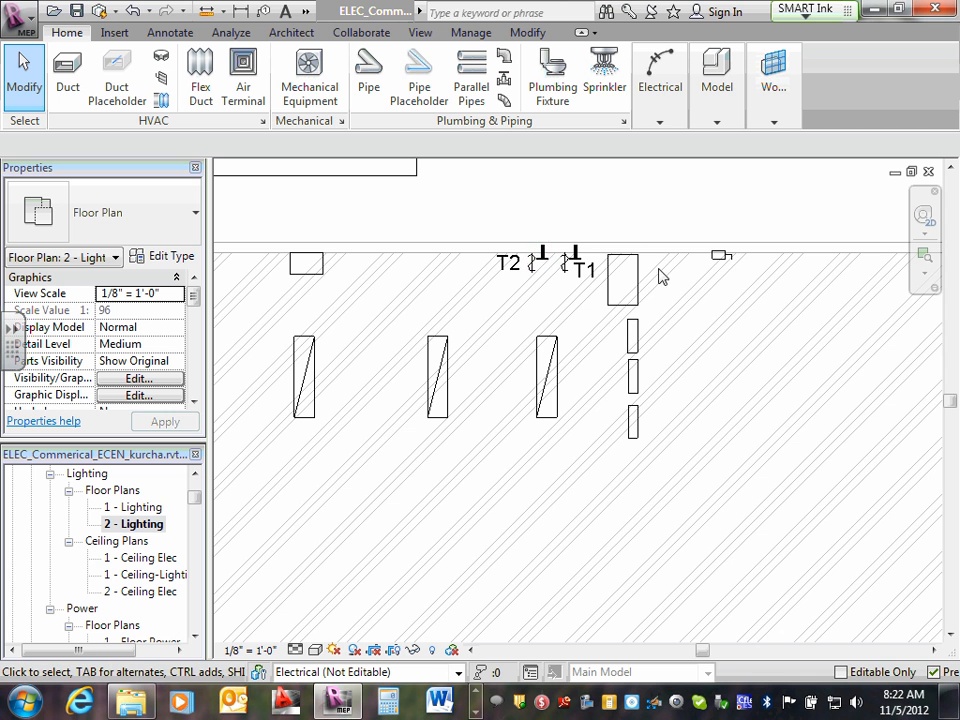
pyautogui.scroll(-1, 618, 370)
pyautogui.scroll(-3, 727, 485)
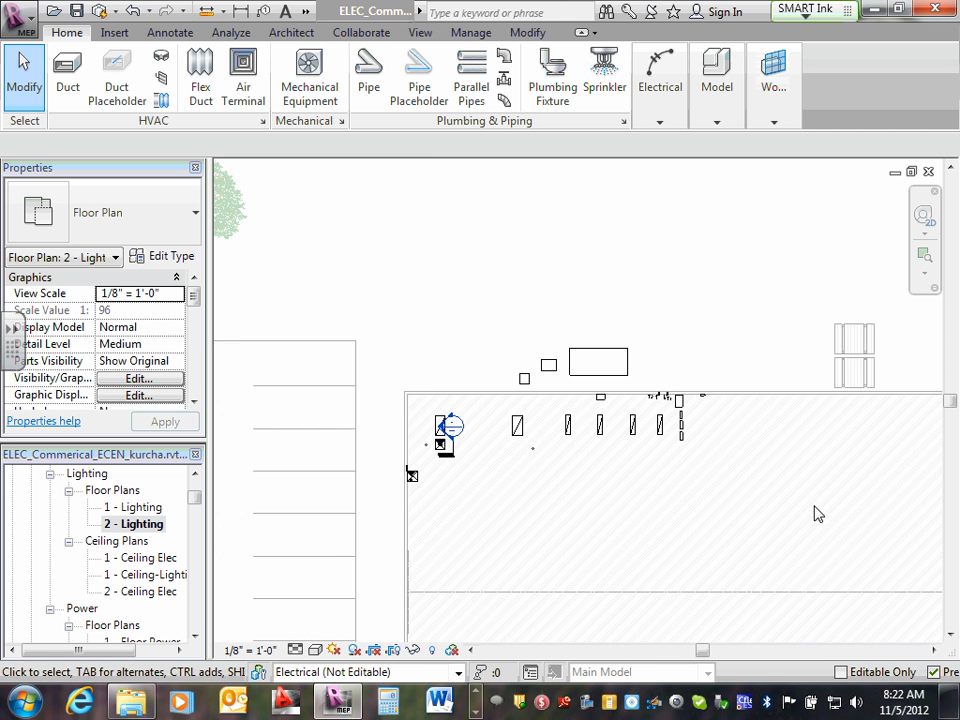
pyautogui.moveTo(780, 460); pyautogui.dragTo(696, 493, button='middle')
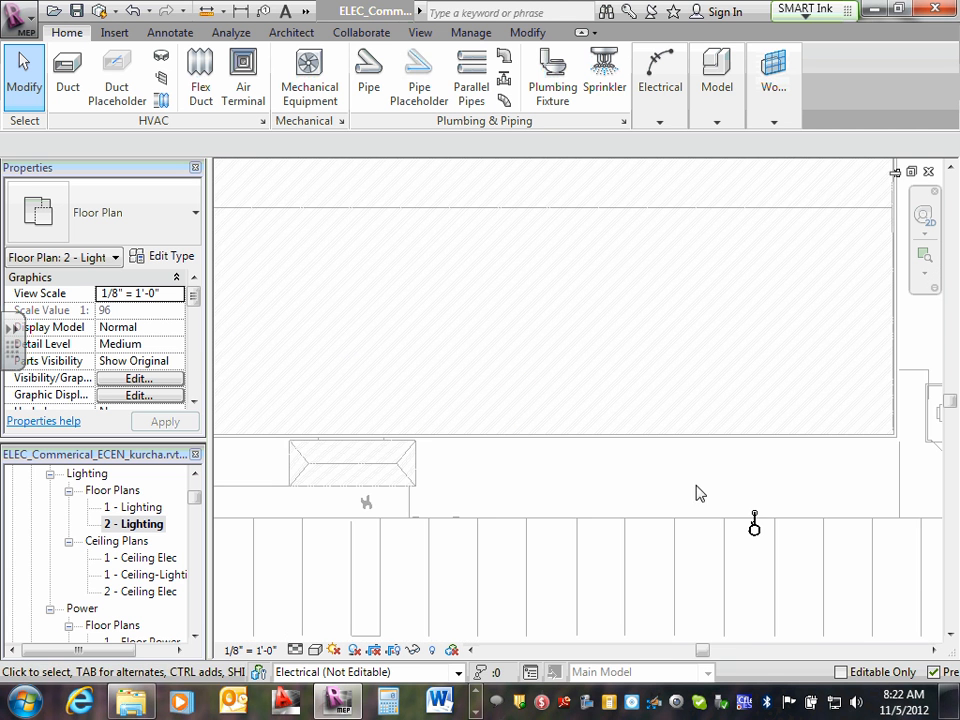
pyautogui.click(754, 524)
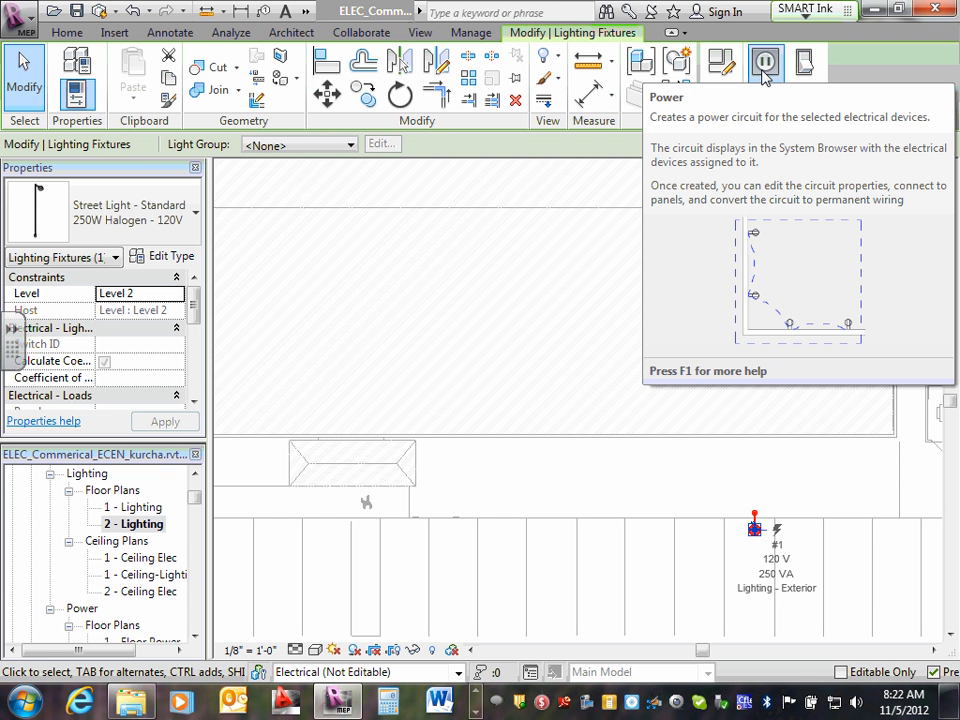
pyautogui.click(763, 70)
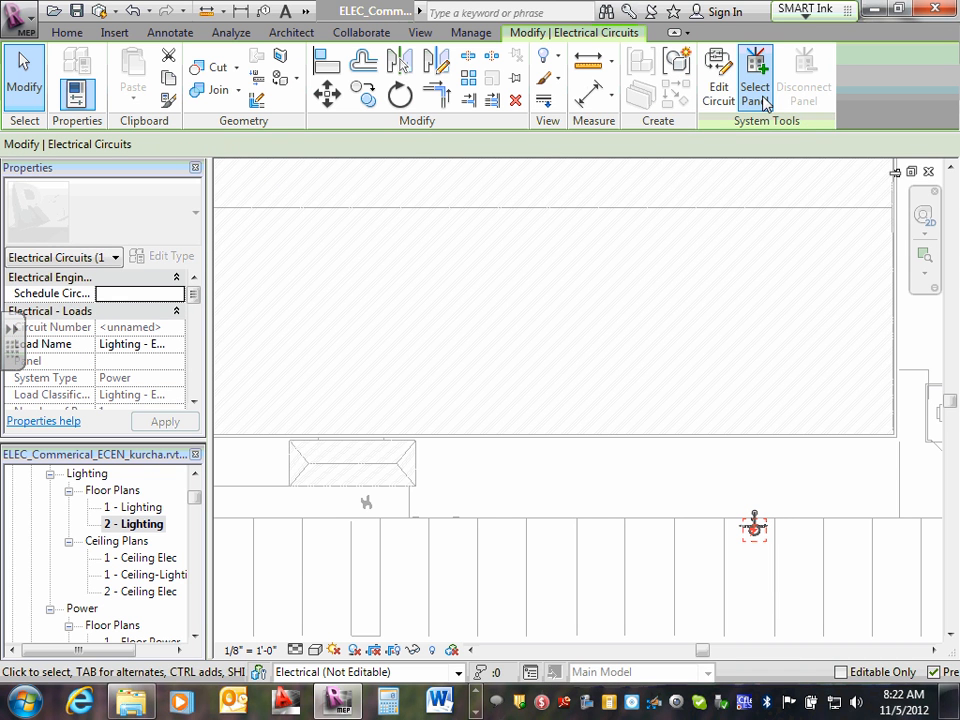
pyautogui.click(754, 96)
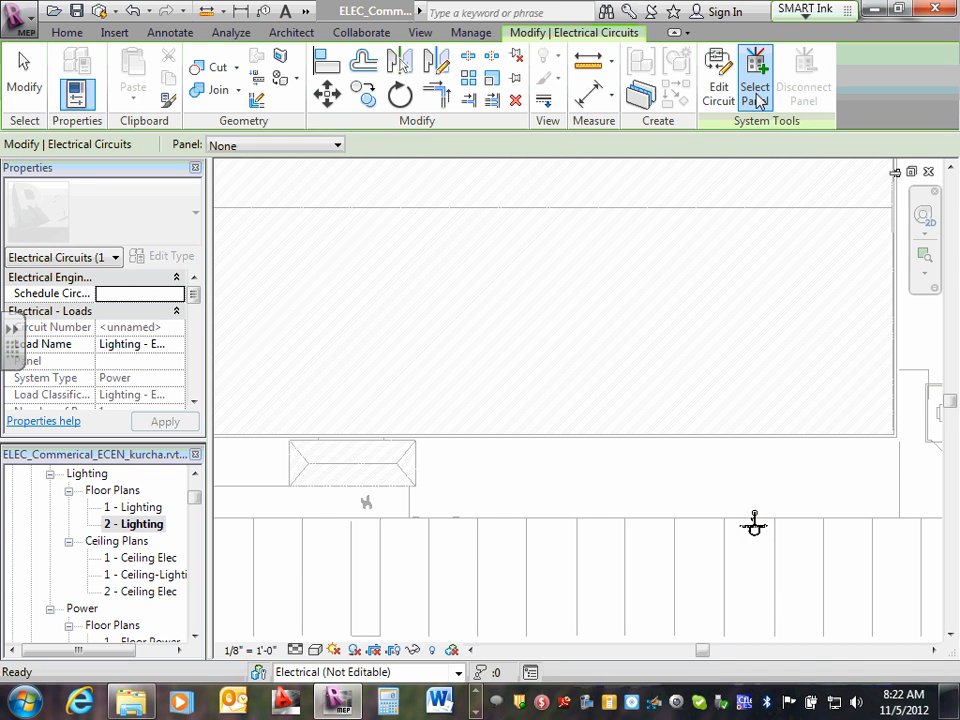
pyautogui.click(337, 146)
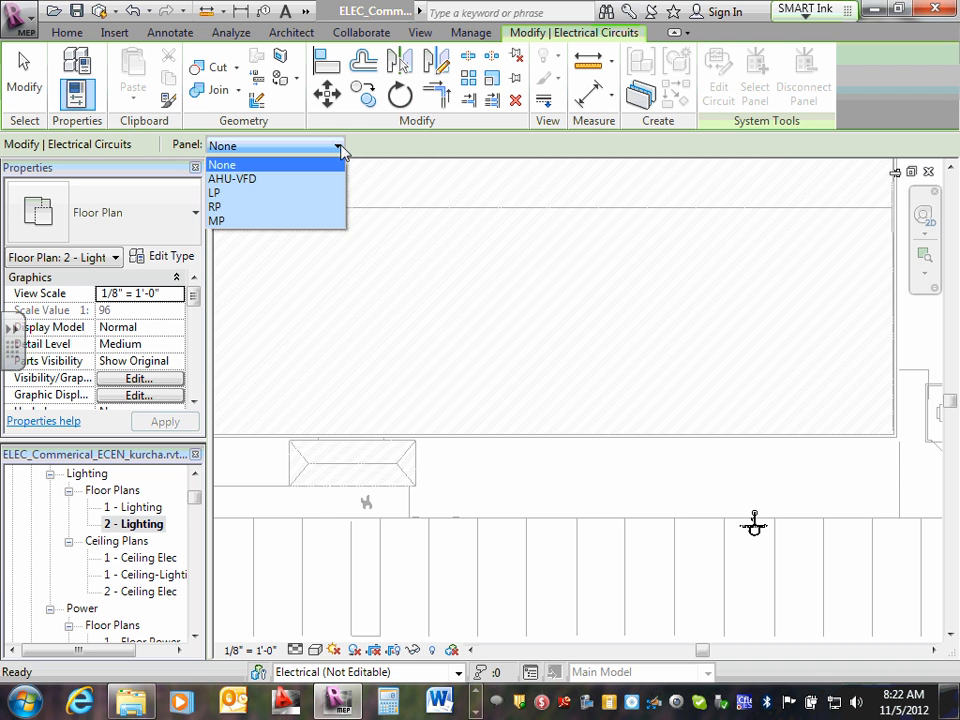
pyautogui.click(242, 195)
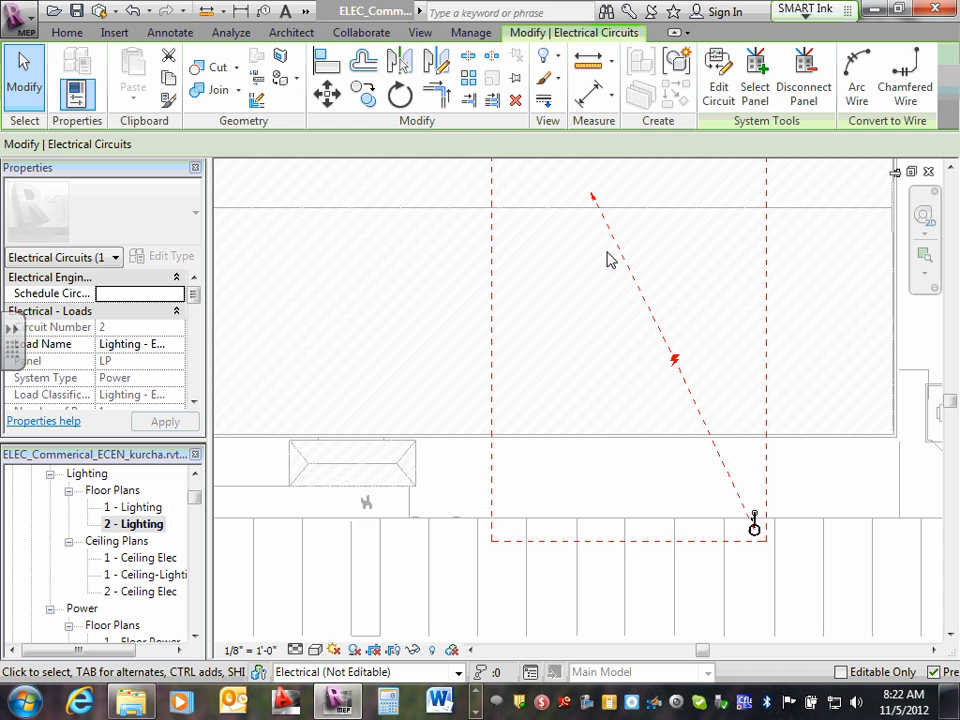
# - Open the street light's power circuit for editing, finish without adding elements and clear the selection
pyautogui.scroll(-3, 607, 259)
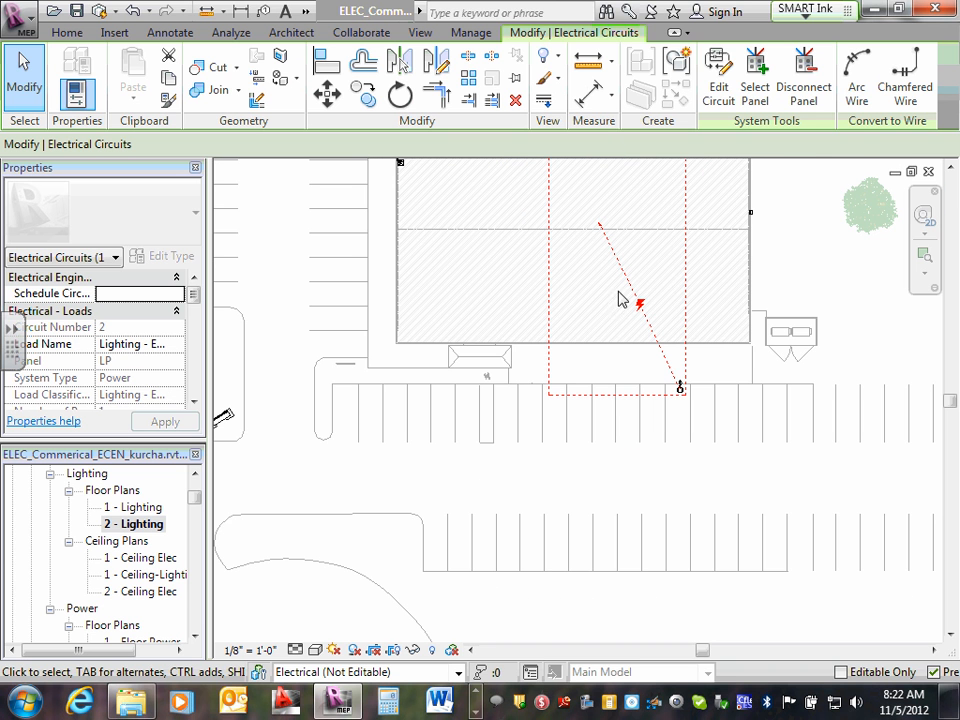
pyautogui.click(717, 90)
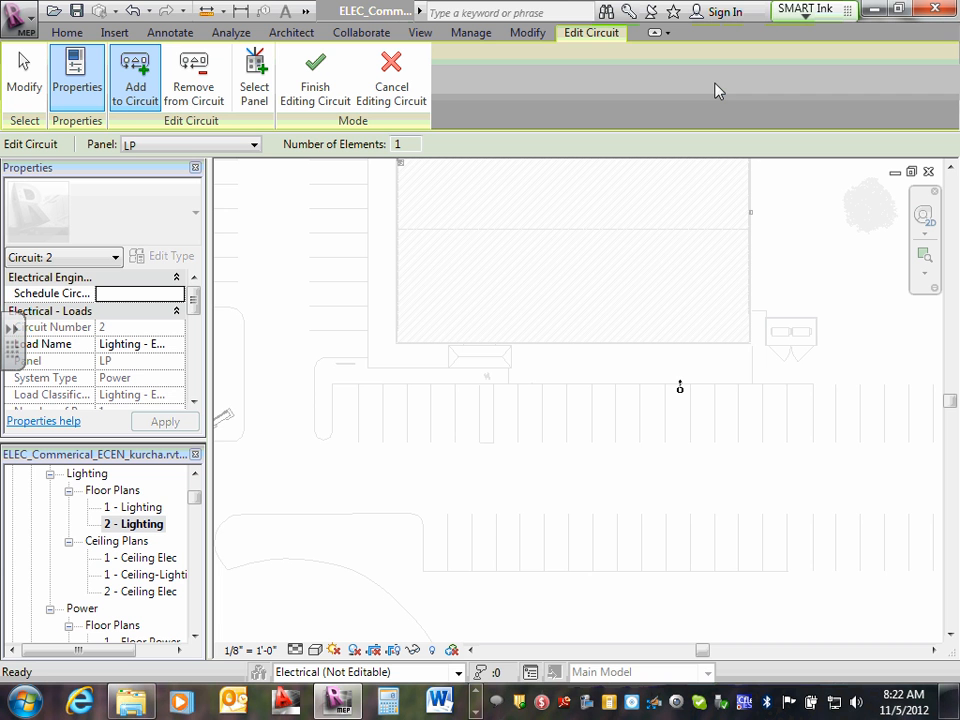
pyautogui.click(315, 80)
pyautogui.press('Escape')
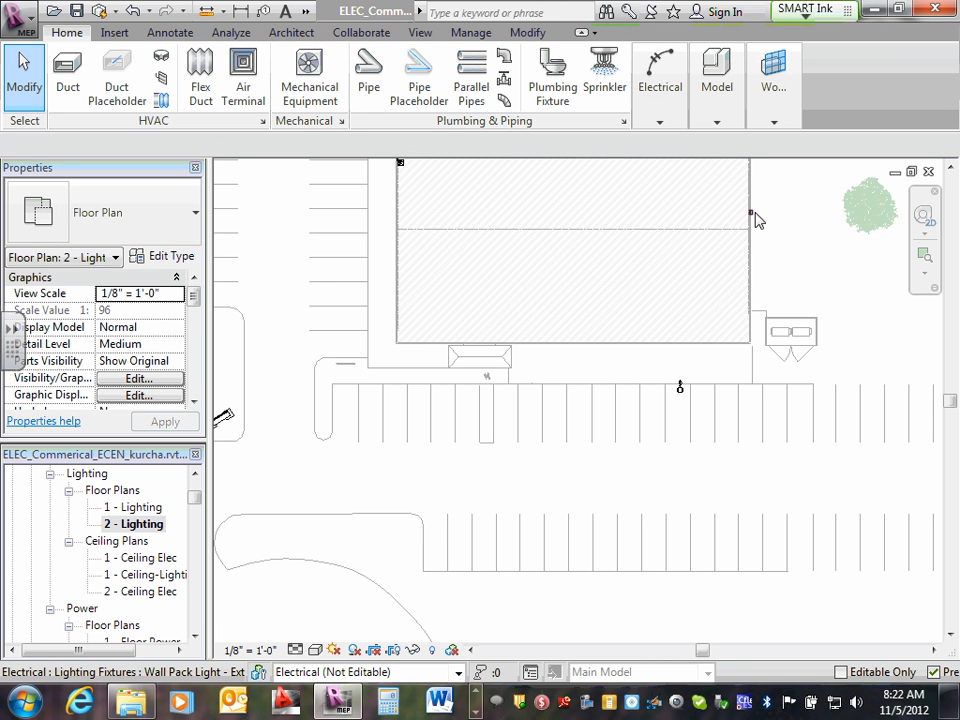
# - Create a switch system for the street light, assign timer switch T1 to it, and finish editing the system
pyautogui.scroll(2, 755, 217)
pyautogui.scroll(1, 755, 217)
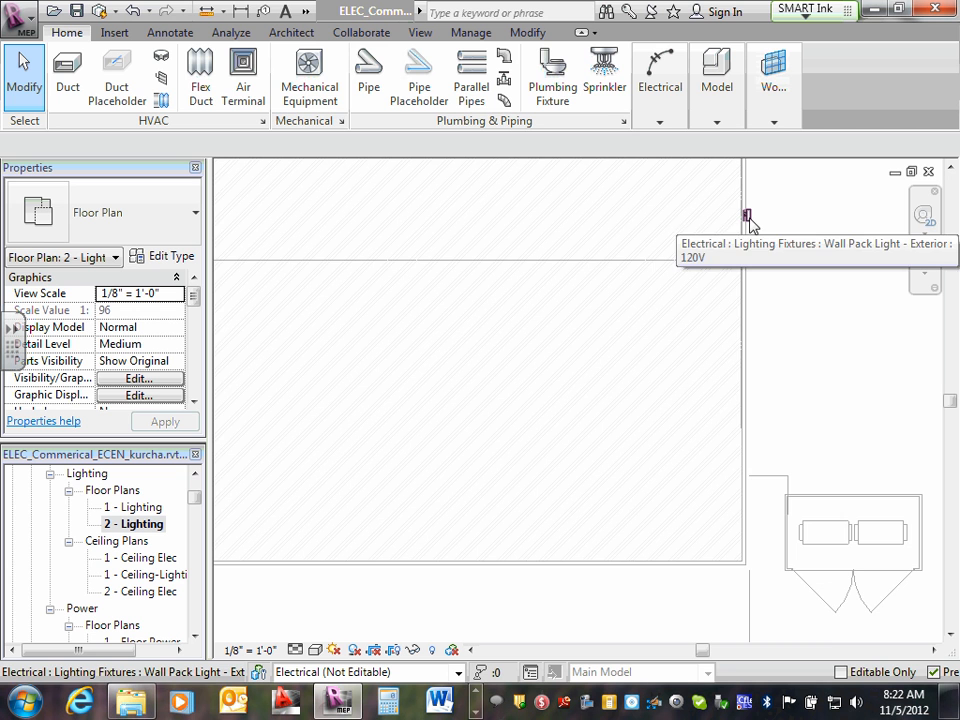
pyautogui.scroll(-2, 748, 222)
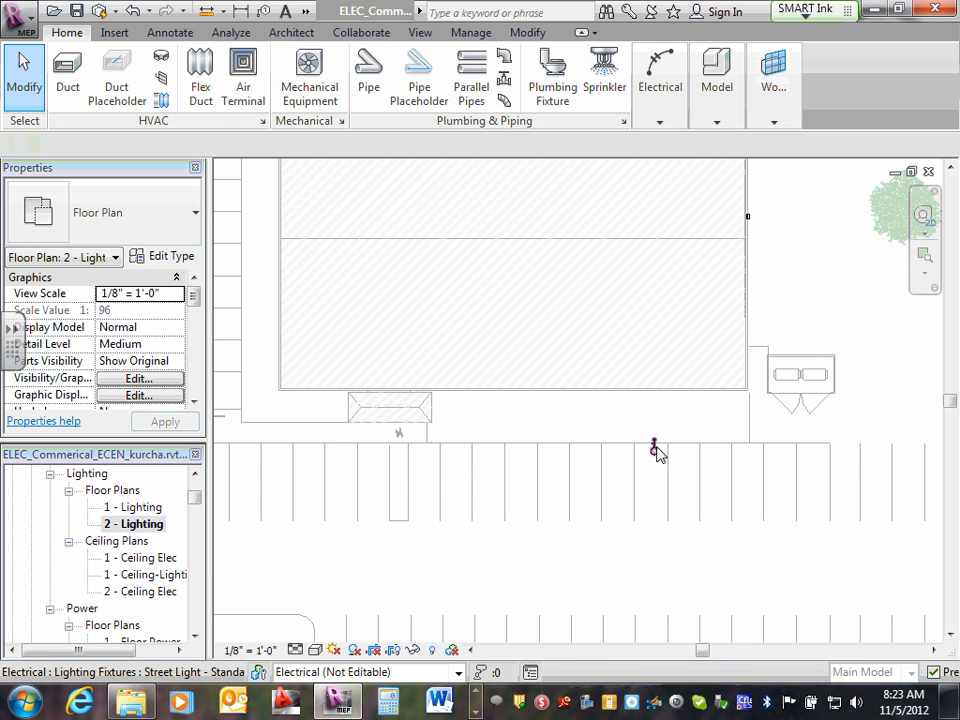
pyautogui.click(657, 453)
pyautogui.click(788, 68)
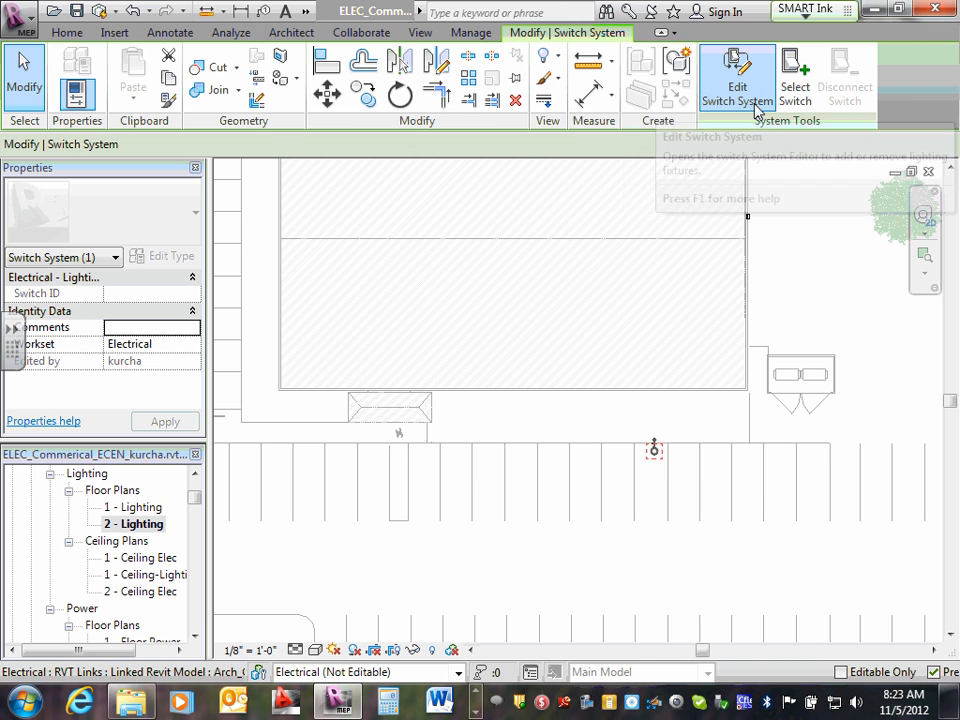
pyautogui.press('Escape')
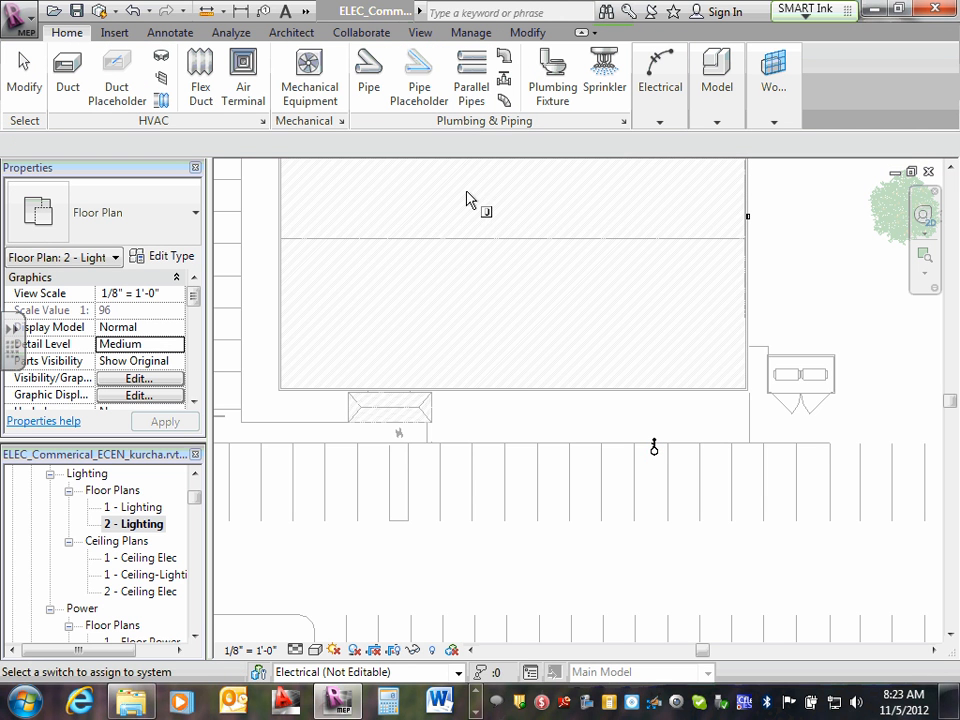
pyautogui.moveTo(467, 259); pyautogui.dragTo(471, 322, button='middle')
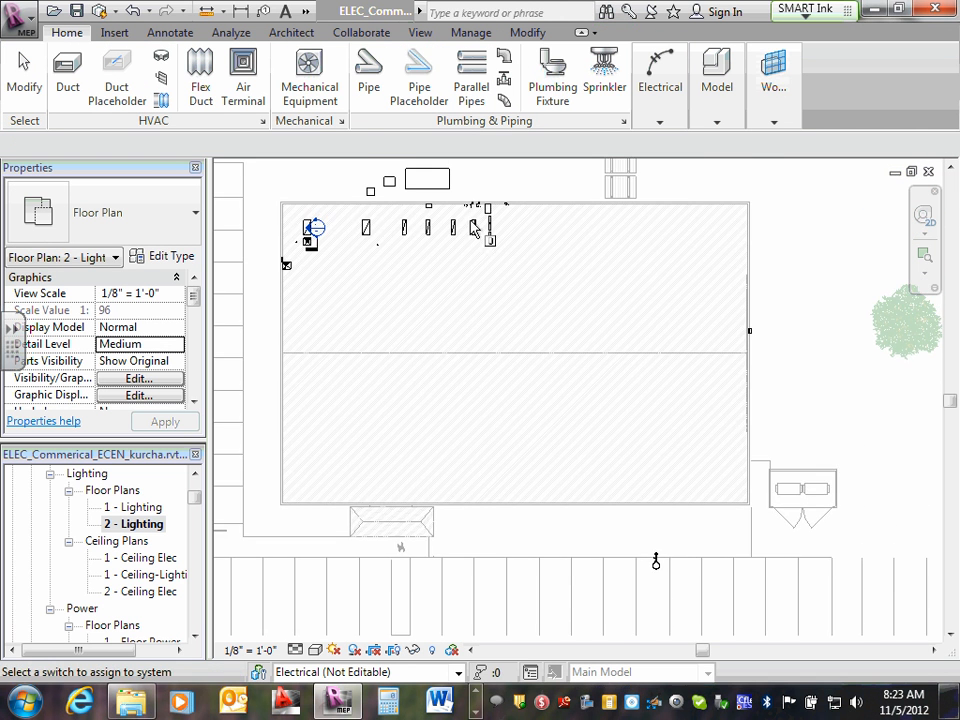
pyautogui.scroll(5, 485, 203)
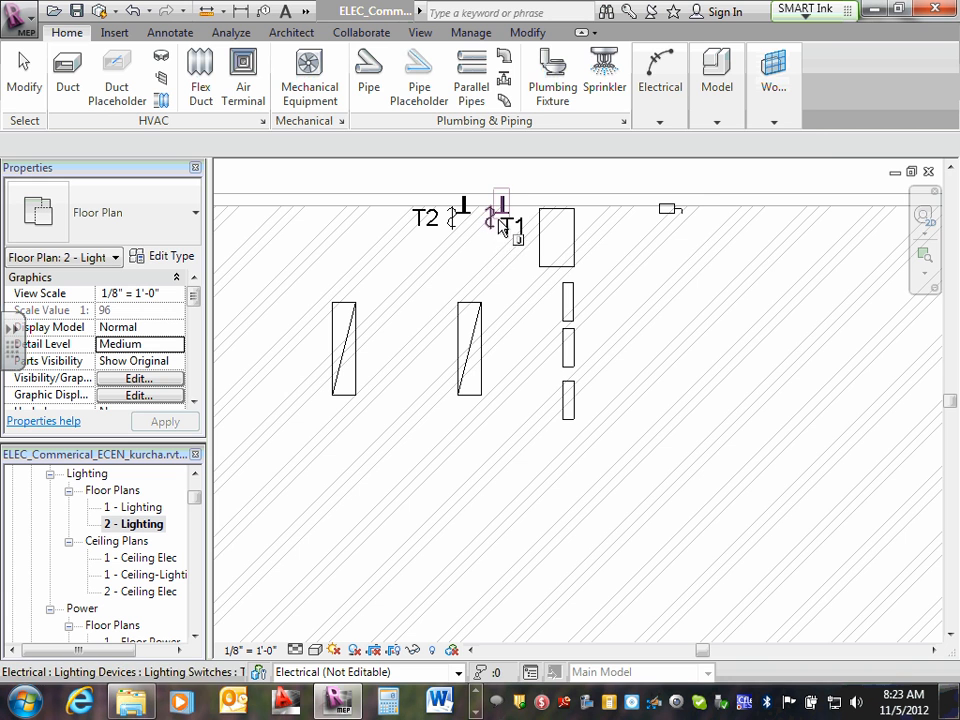
pyautogui.press('Tab')
pyautogui.click(497, 221)
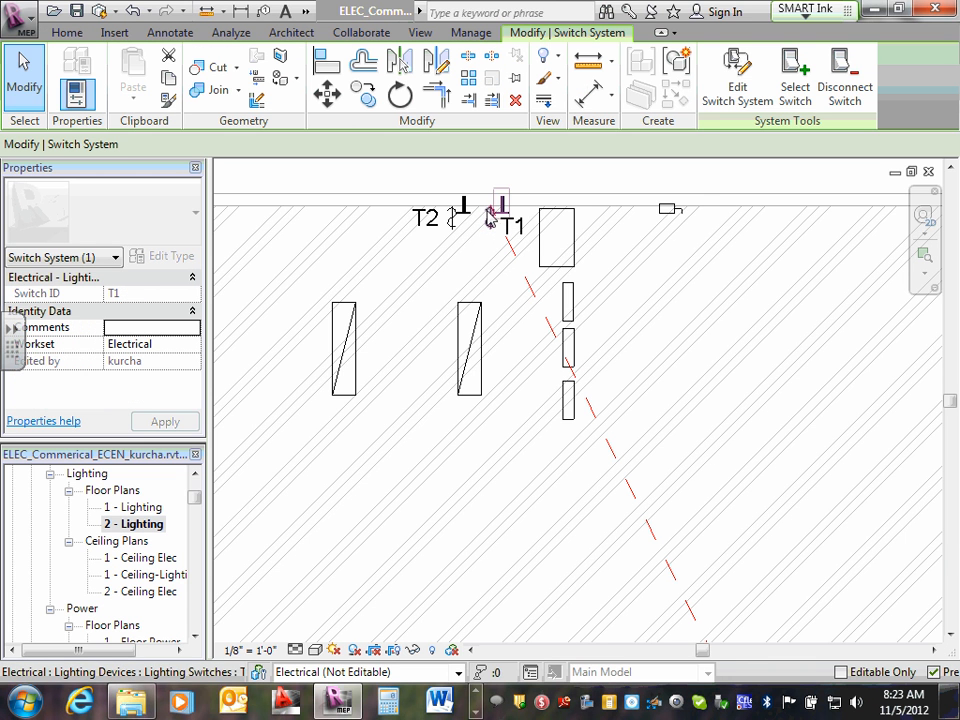
pyautogui.click(731, 88)
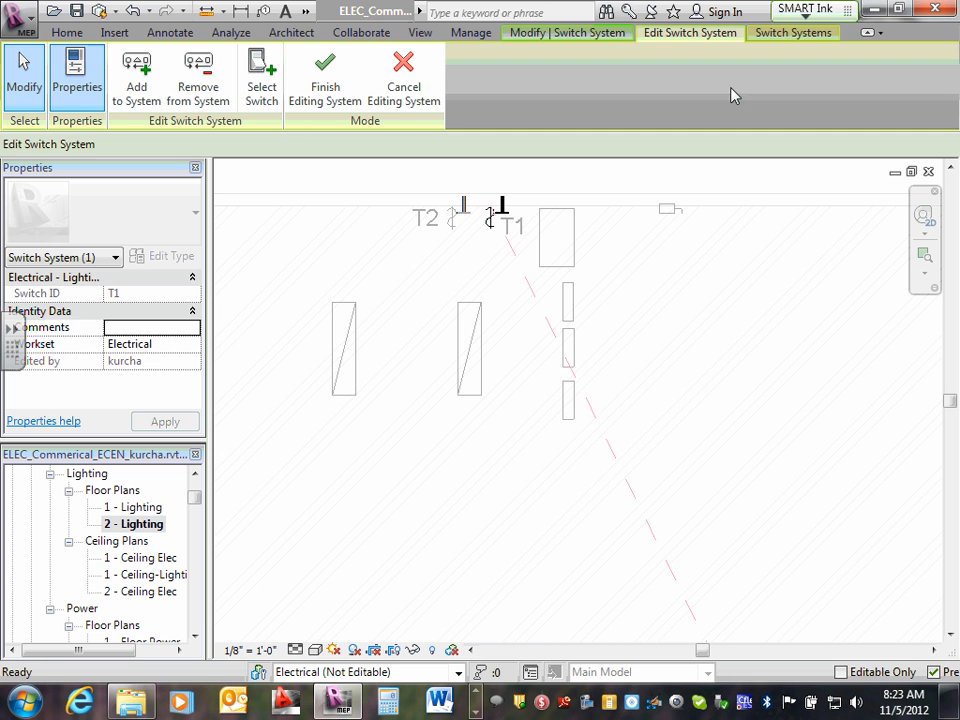
pyautogui.click(322, 93)
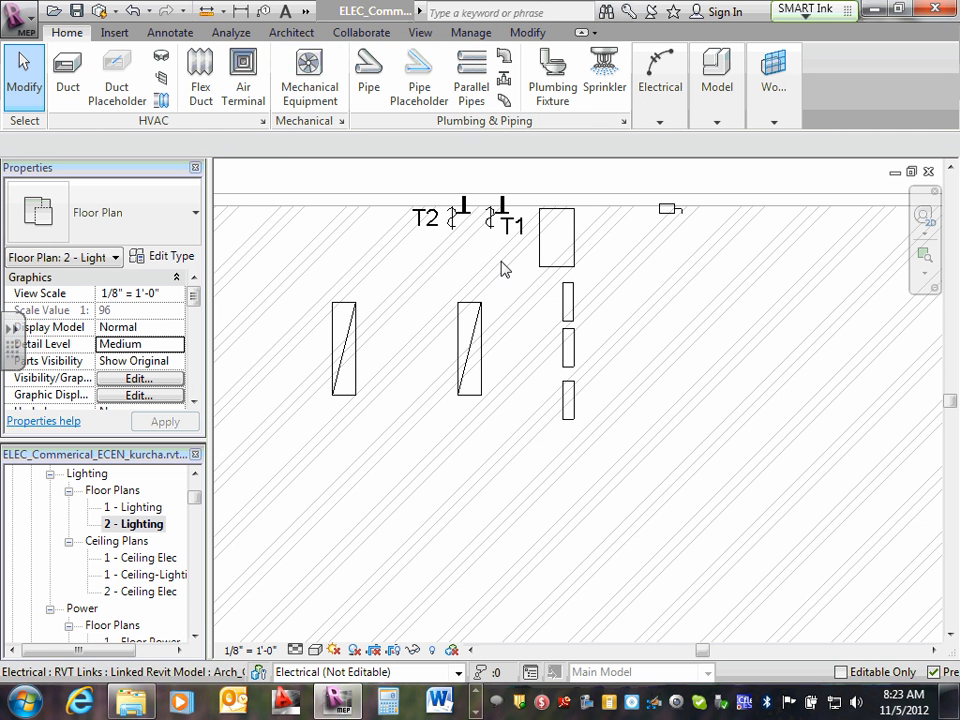
# - Create a power circuit for the wall pack light on the building's east exterior wall, connect it to panel LP, and clear the selection
pyautogui.scroll(-1, 470, 222)
pyautogui.scroll(-1, 470, 222)
pyautogui.scroll(-2, 645, 475)
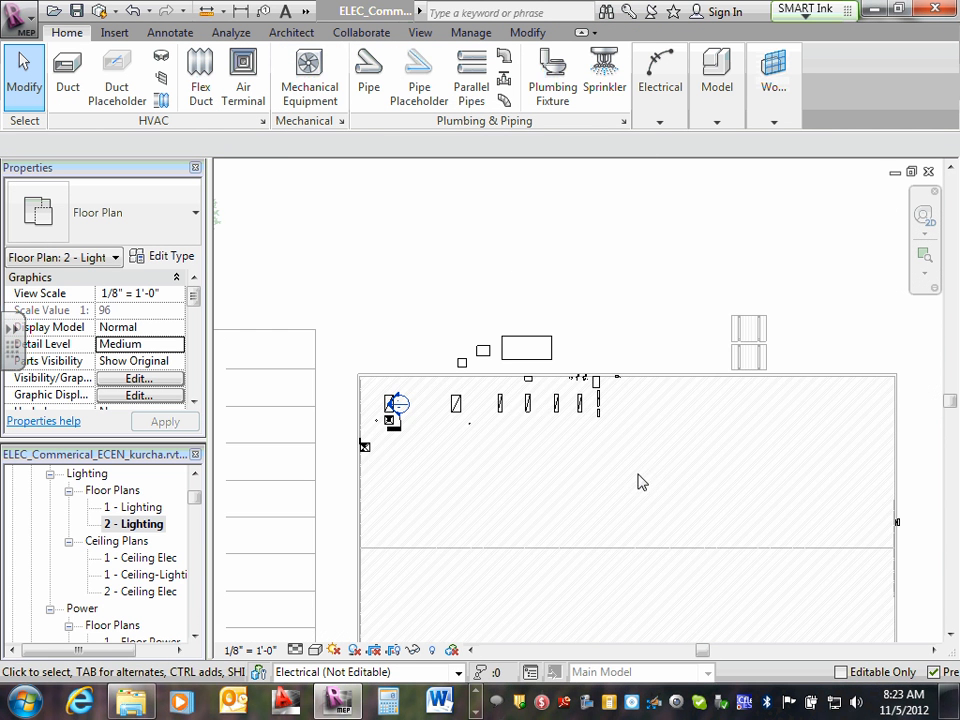
pyautogui.moveTo(724, 488); pyautogui.dragTo(650, 371, button='middle')
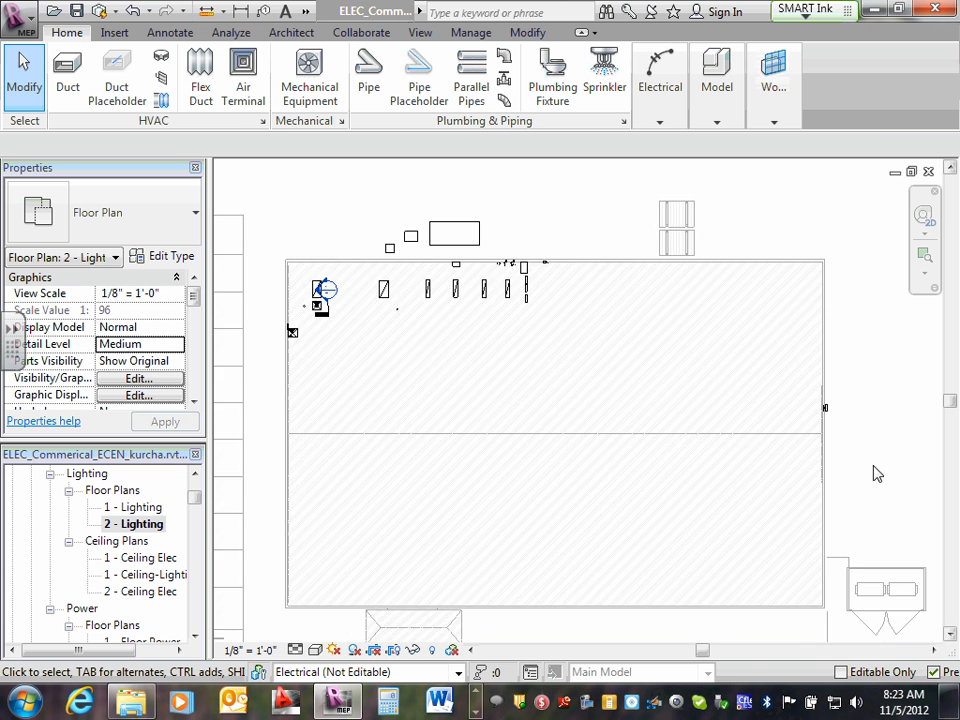
pyautogui.scroll(2, 871, 458)
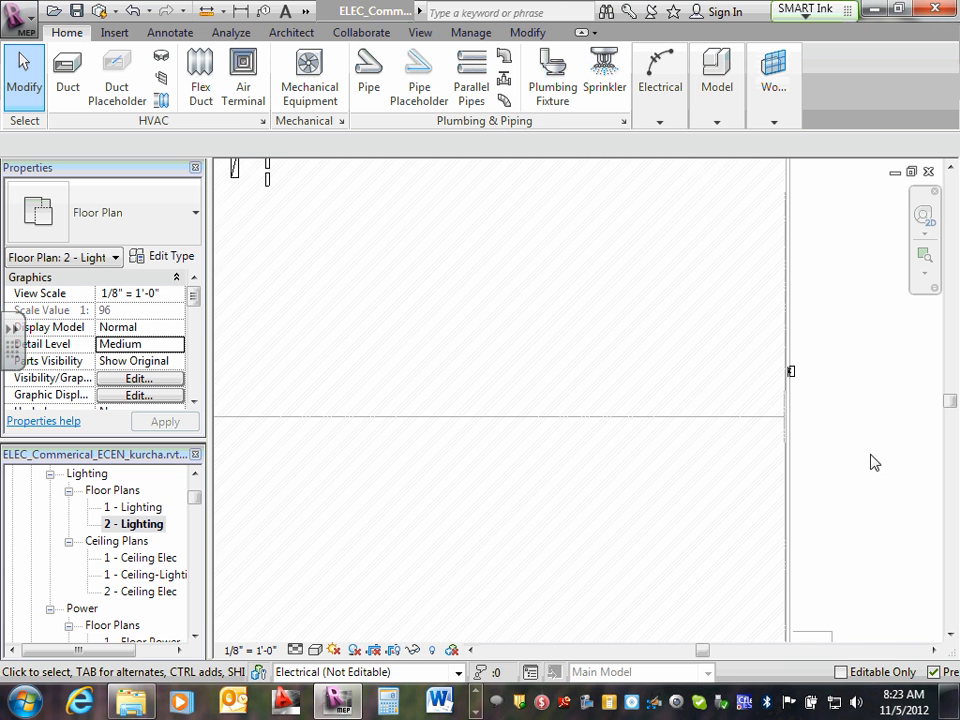
pyautogui.click(795, 377)
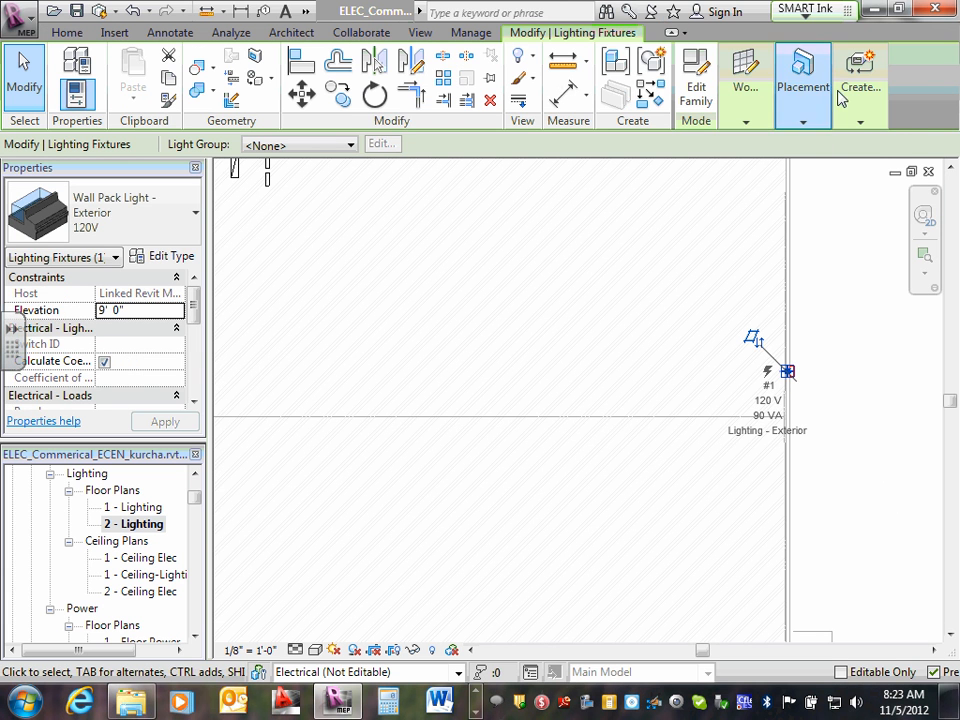
pyautogui.moveTo(858, 112)
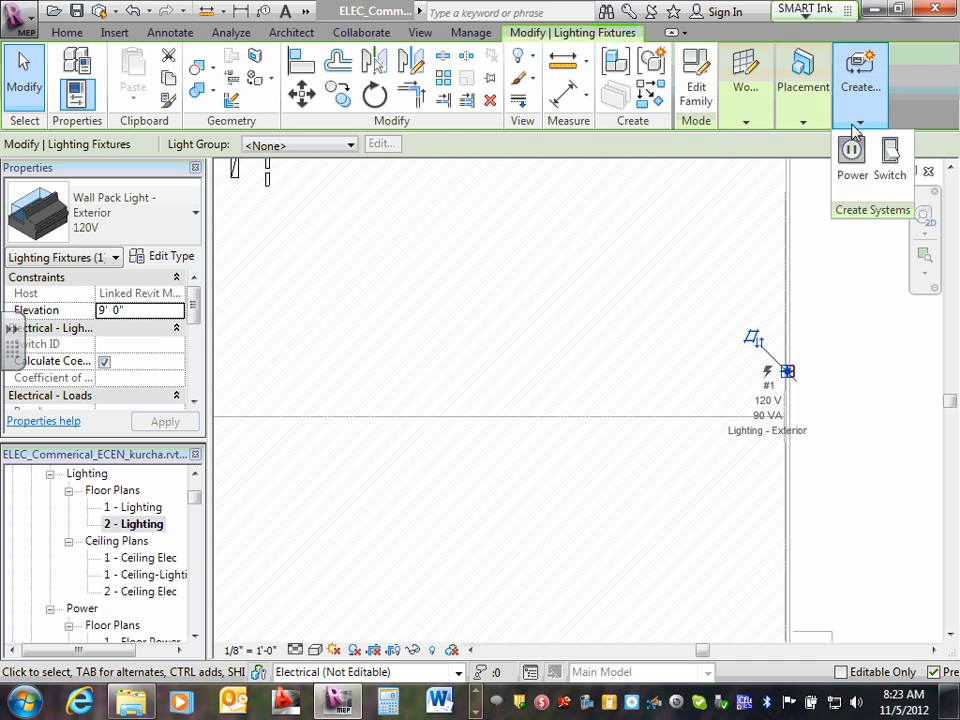
pyautogui.click(851, 152)
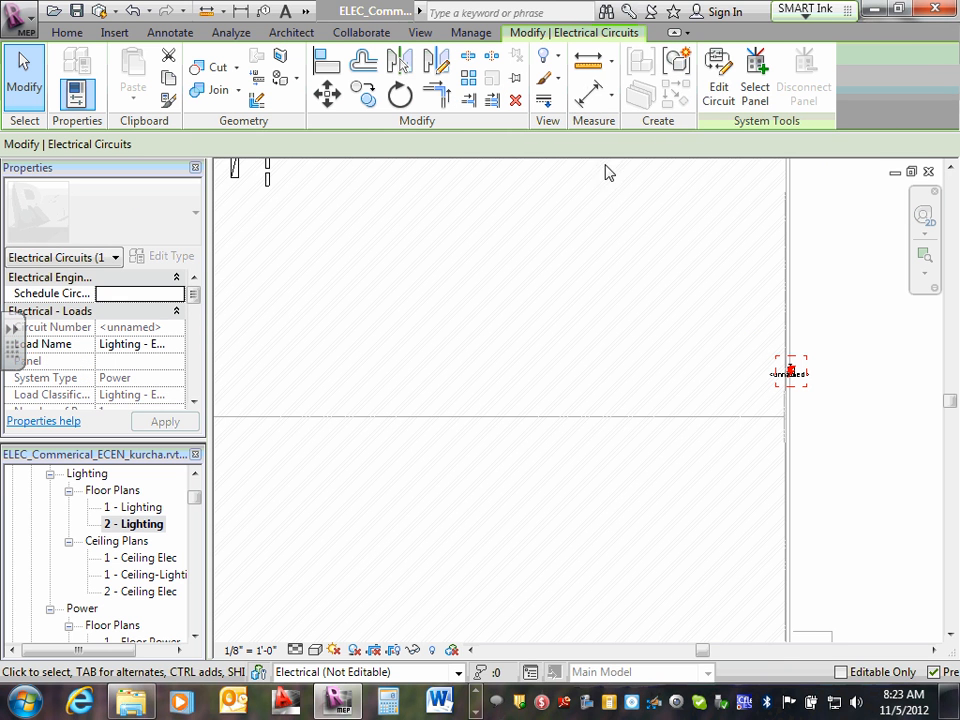
pyautogui.click(755, 92)
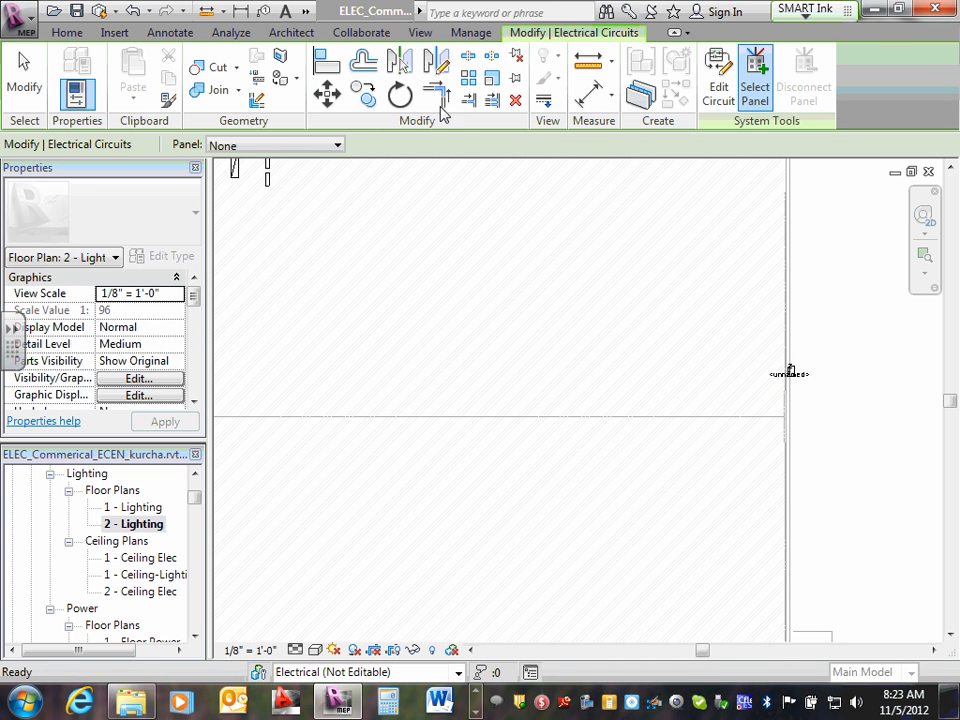
pyautogui.click(336, 146)
pyautogui.click(264, 192)
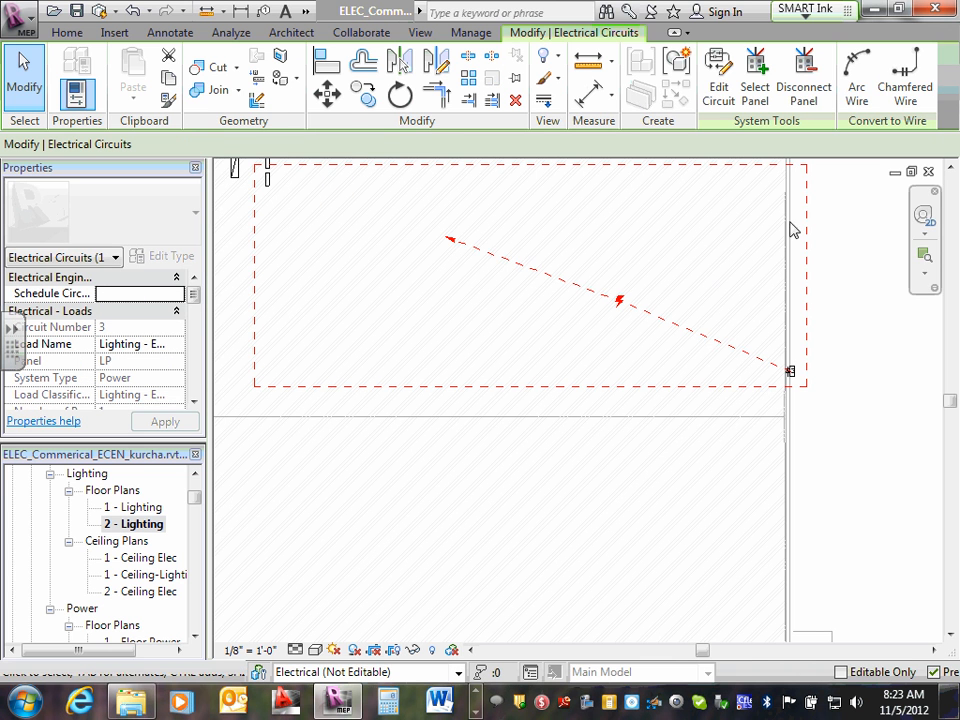
pyautogui.click(844, 268)
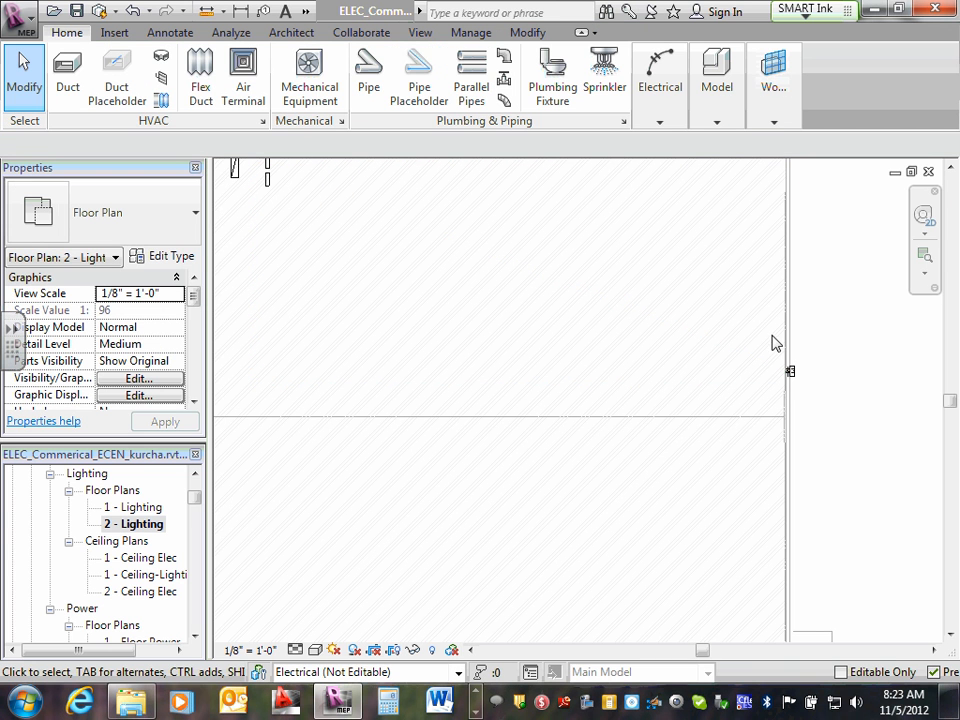
# - Create a switch system for the east wall pack light, assign timer switch T2 to it, and finish editing the system
pyautogui.click(790, 373)
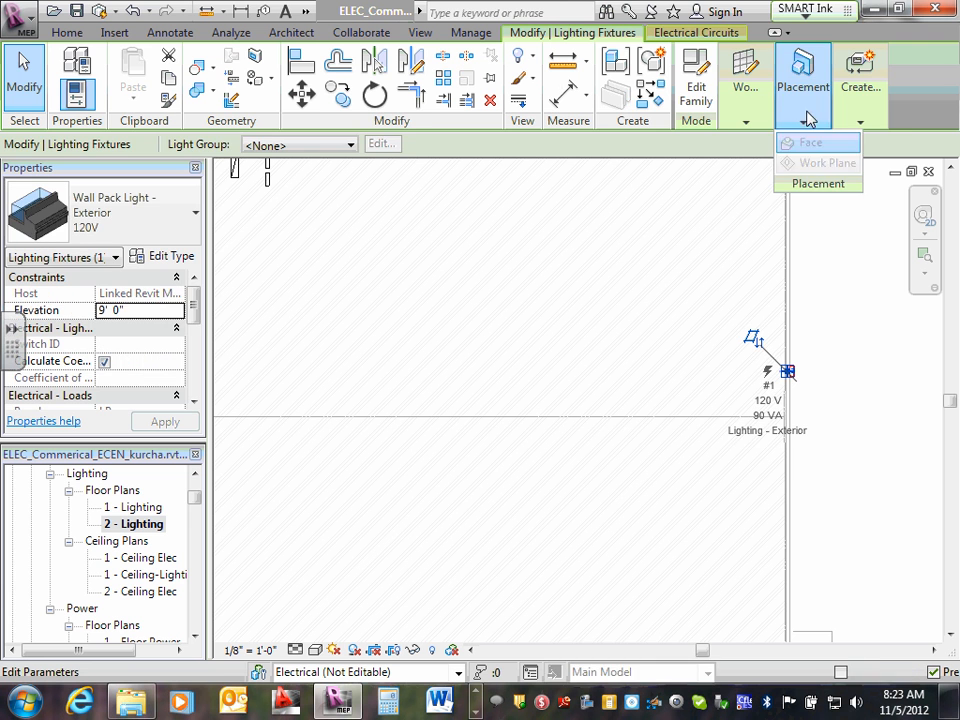
pyautogui.moveTo(856, 122)
pyautogui.click(856, 150)
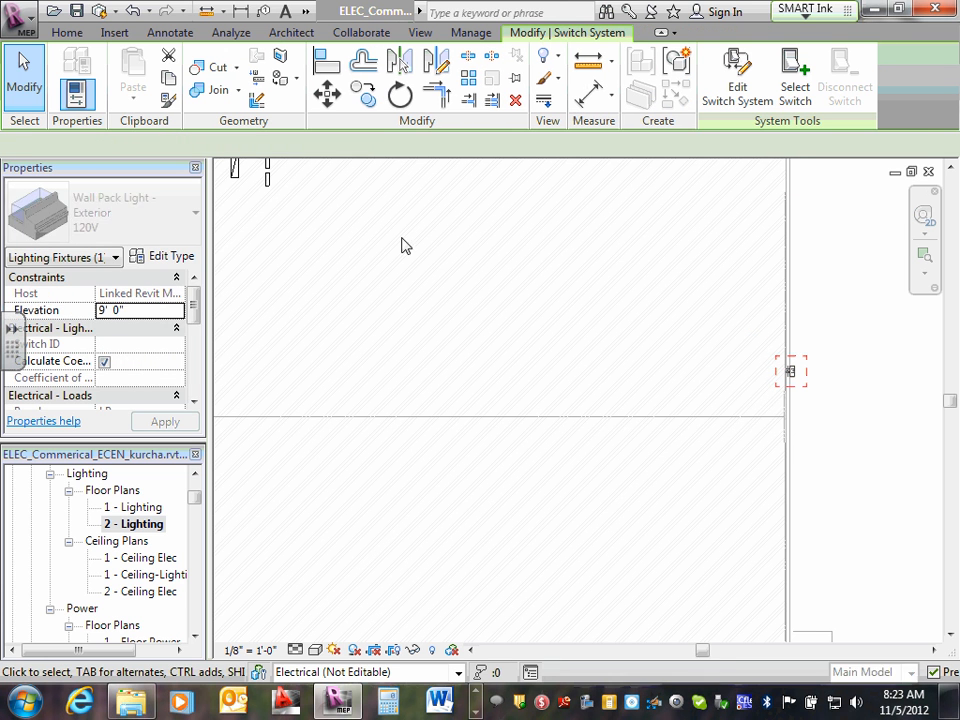
pyautogui.moveTo(386, 339); pyautogui.dragTo(362, 388, button='middle')
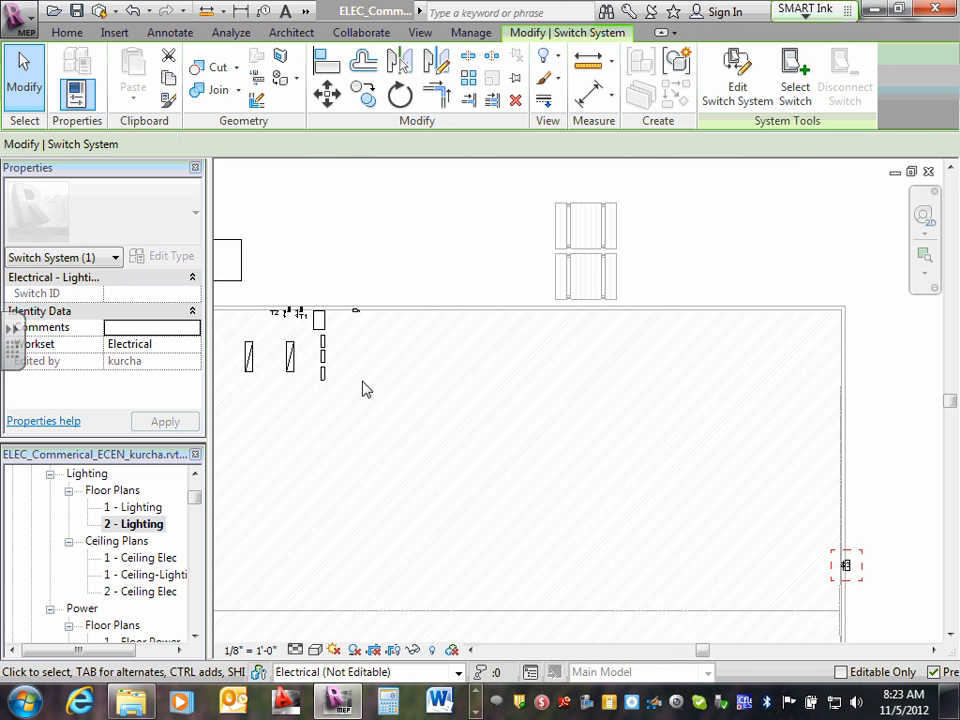
pyautogui.scroll(5, 300, 322)
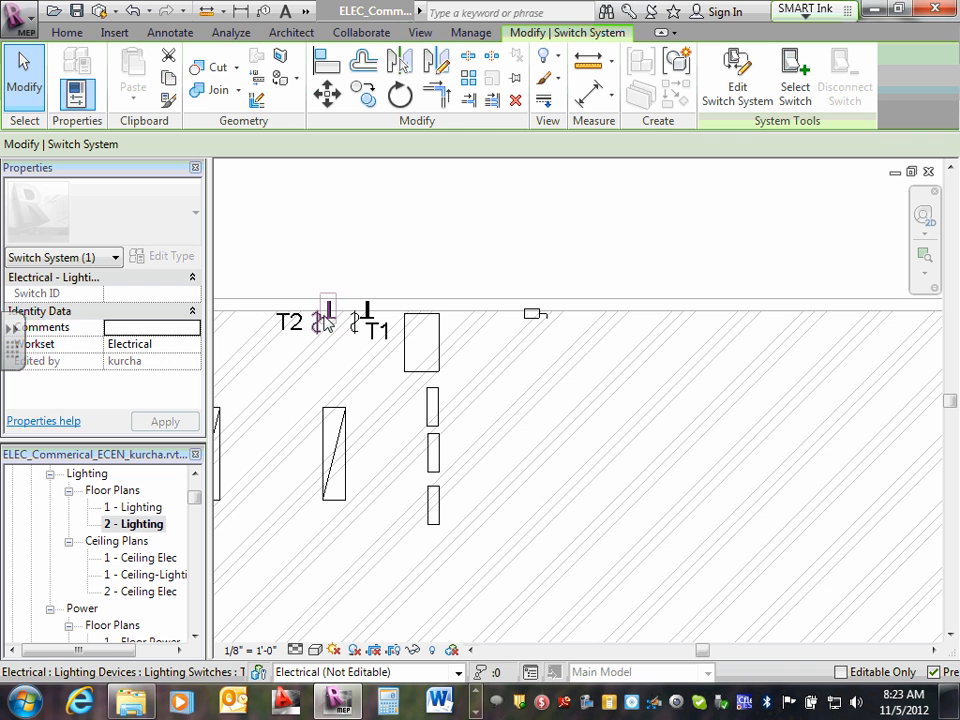
pyautogui.click(796, 95)
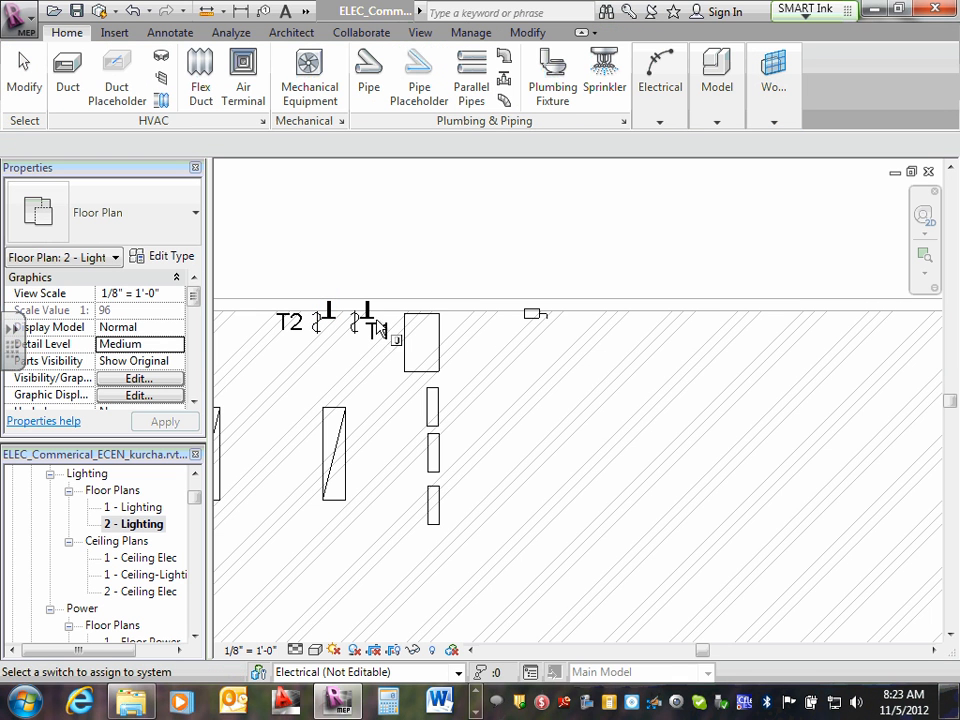
pyautogui.click(314, 333)
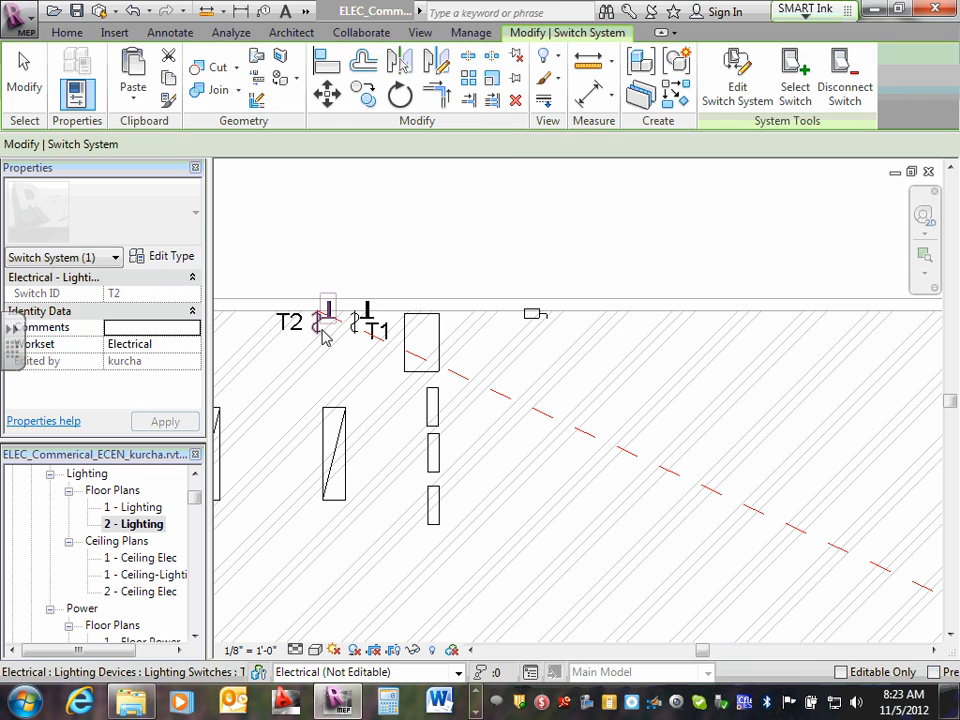
pyautogui.click(731, 90)
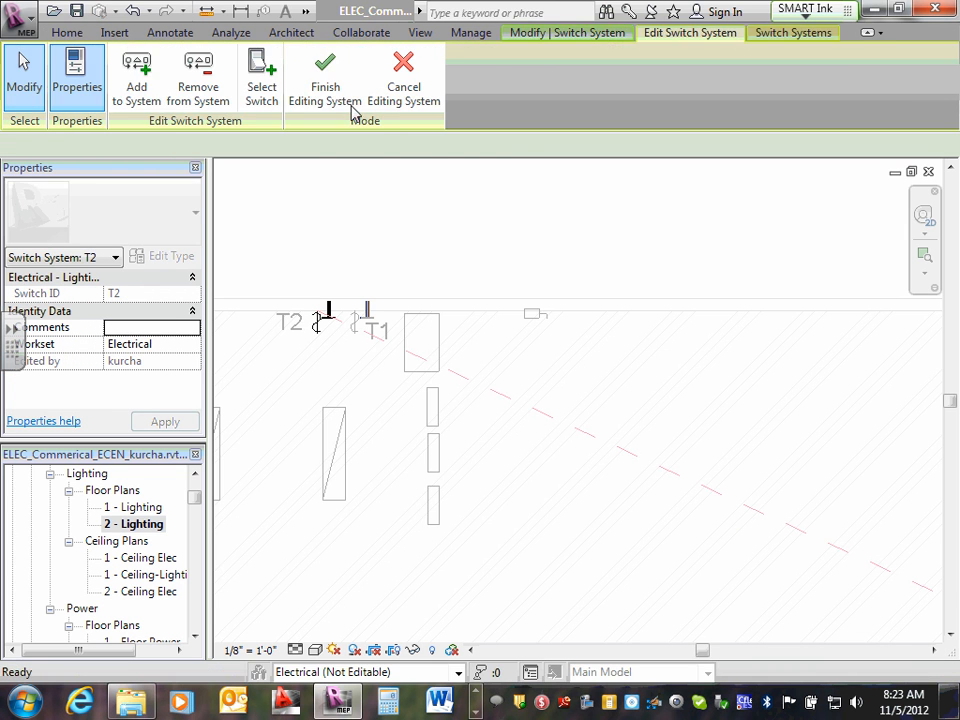
pyautogui.click(336, 95)
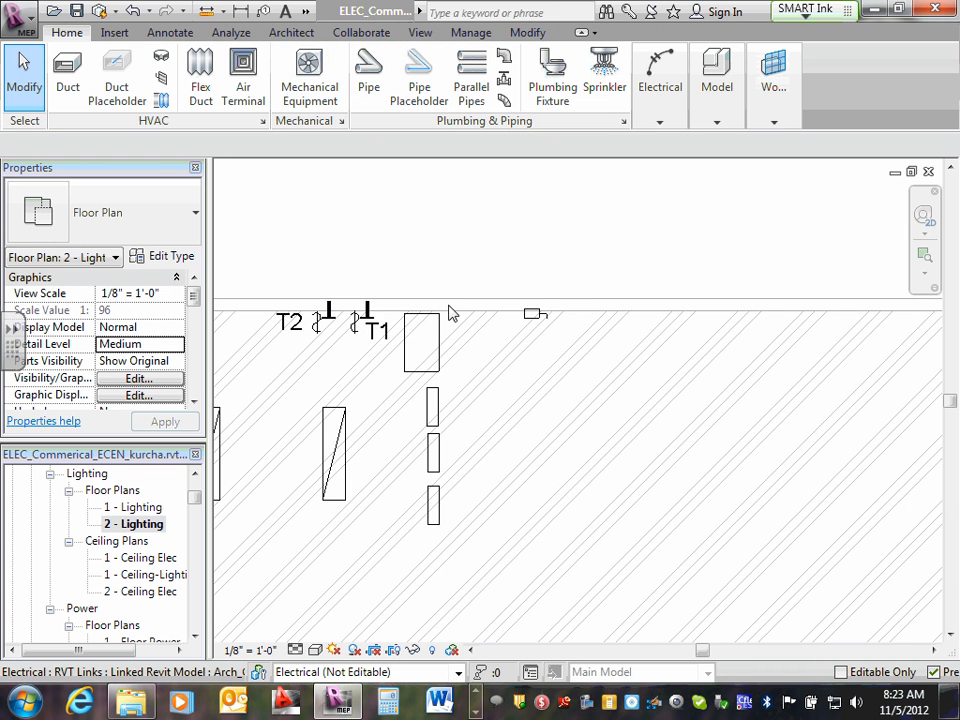
# - Move the wall pack light's circuit and switch ID tag outward from the east wall, clear of the fixture symbol
pyautogui.scroll(-4, 458, 357)
pyautogui.scroll(-2, 458, 357)
pyautogui.moveTo(497, 356); pyautogui.dragTo(486, 313, button='middle')
pyautogui.scroll(1, 486, 313)
pyautogui.moveTo(679, 336); pyautogui.dragTo(420, 313, button='middle')
pyautogui.scroll(2, 724, 380)
pyautogui.scroll(5, 724, 380)
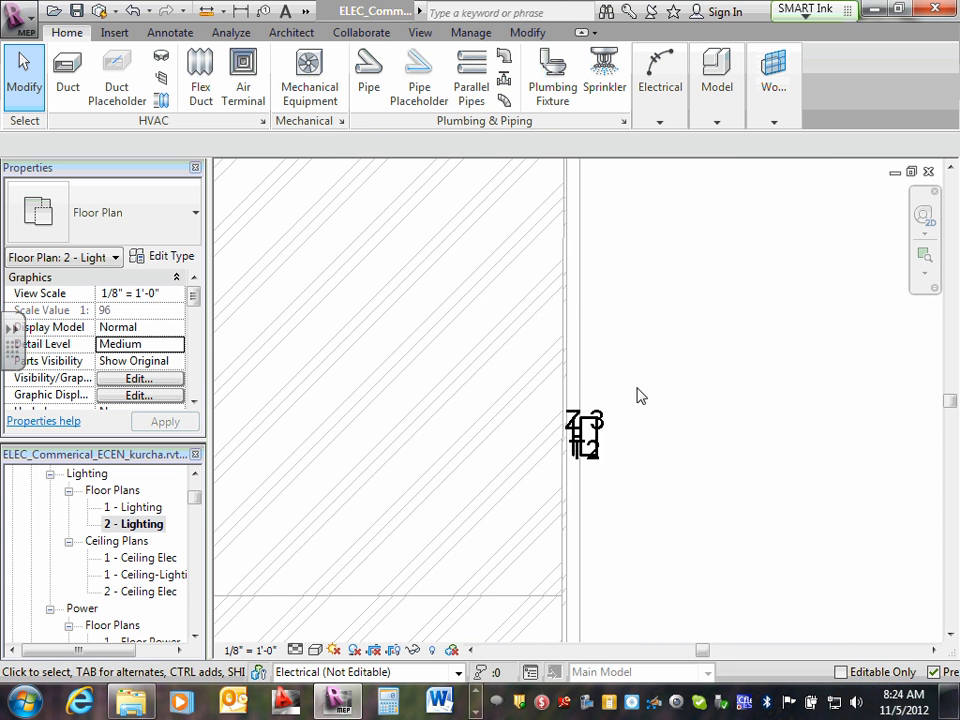
pyautogui.click(580, 430)
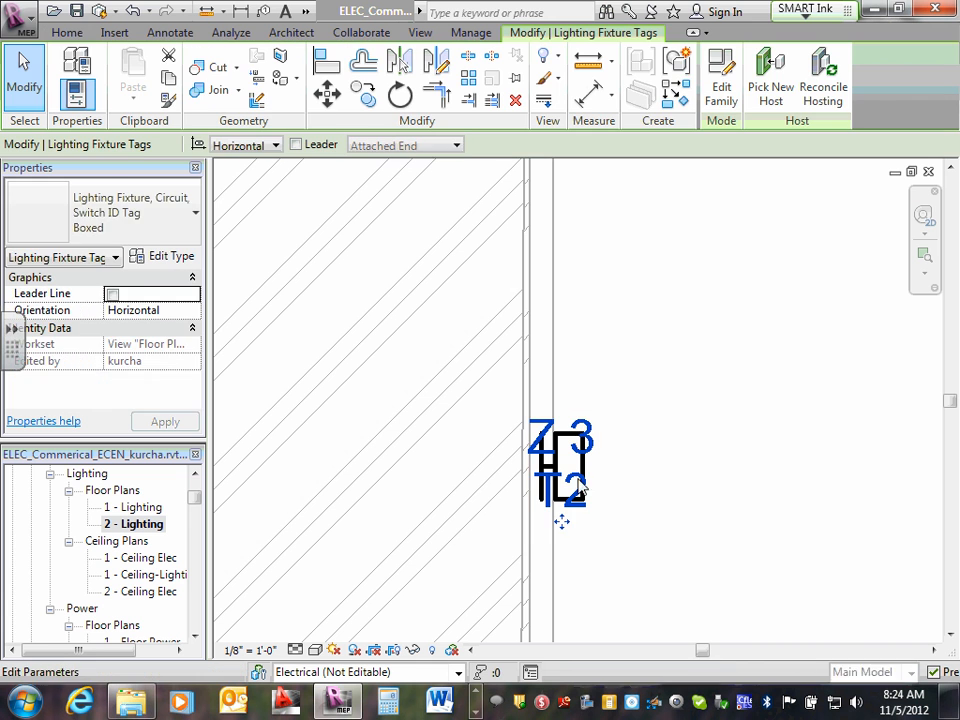
pyautogui.moveTo(561, 521); pyautogui.dragTo(643, 515)
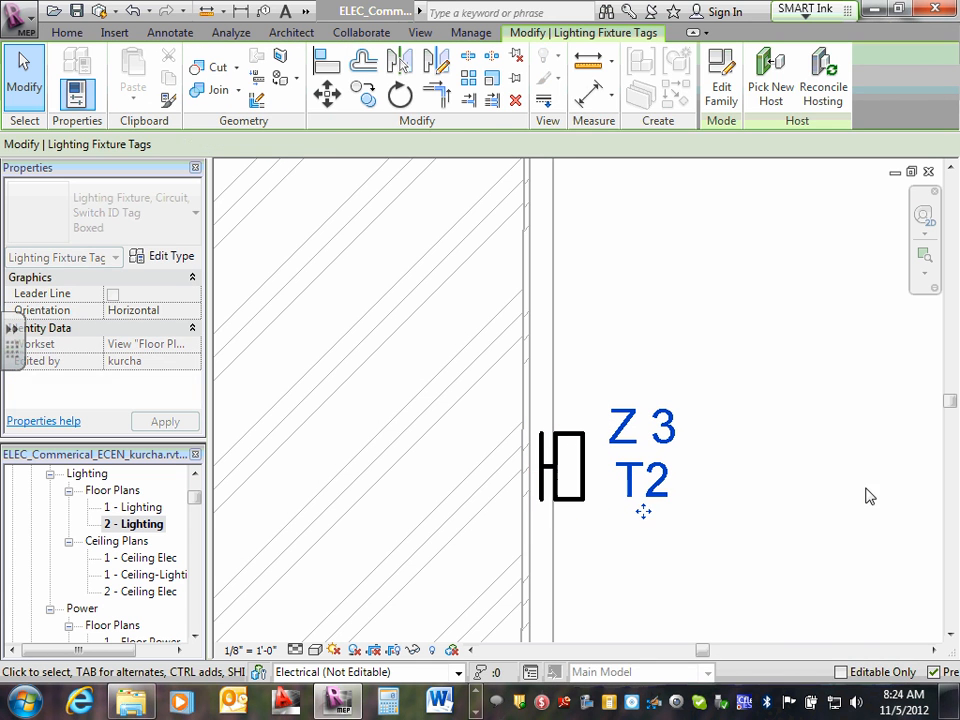
pyautogui.click(860, 486)
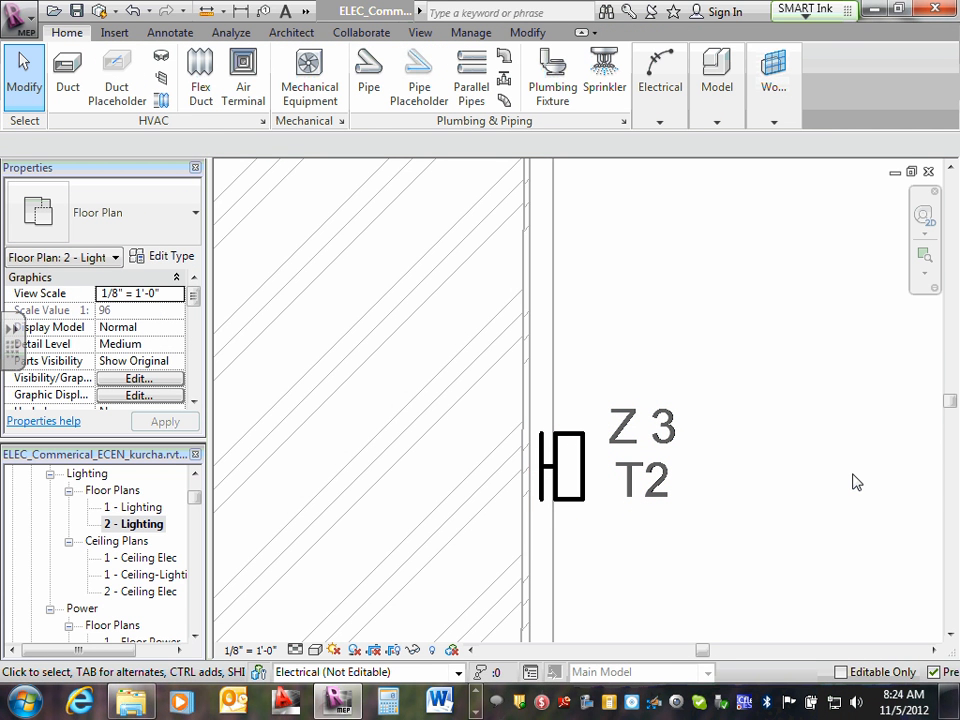
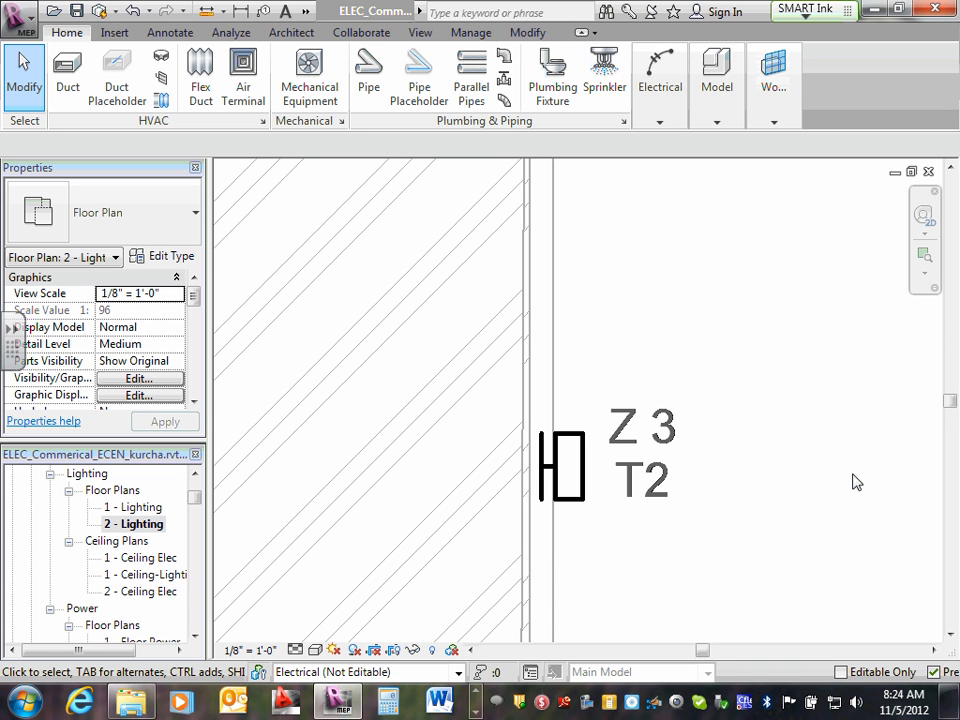
# - Dismiss the unassigned-circuit warning and set the 2 - Lighting plan's view scale to 3/32" = 1'-0"
pyautogui.scroll(-2, 315, 280)
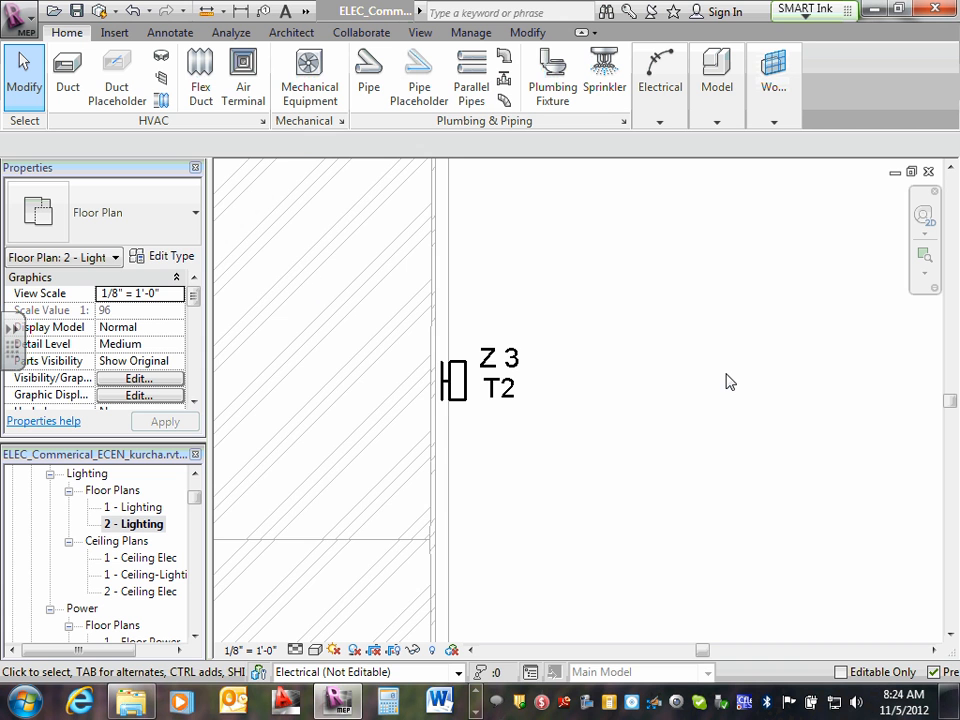
pyautogui.scroll(-1, 730, 382)
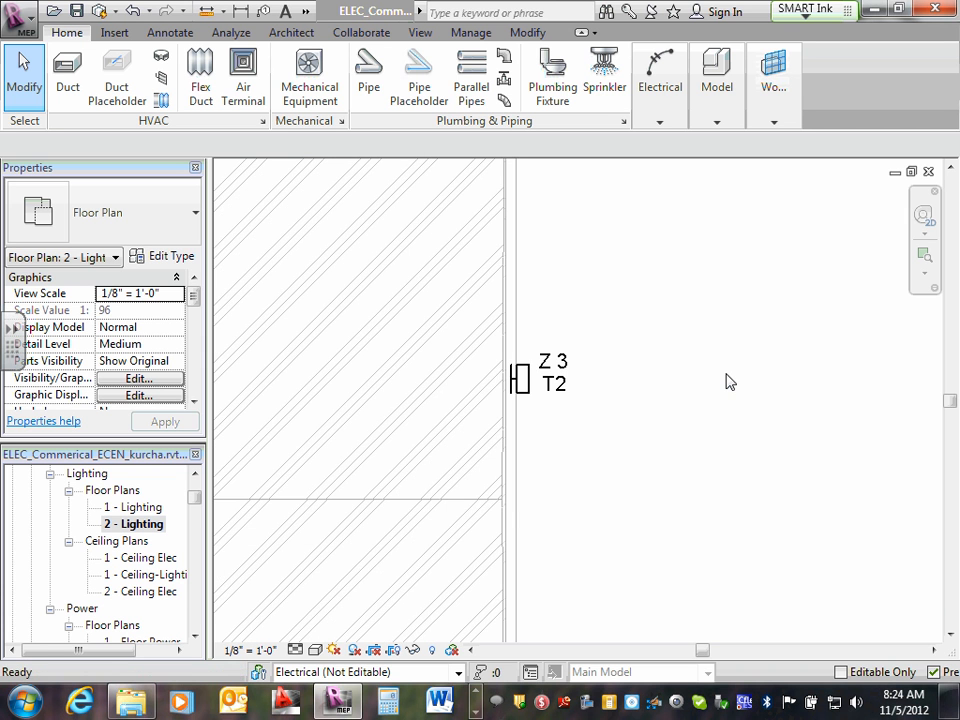
pyautogui.middleClick(730, 382)
pyautogui.middleClick(730, 382)
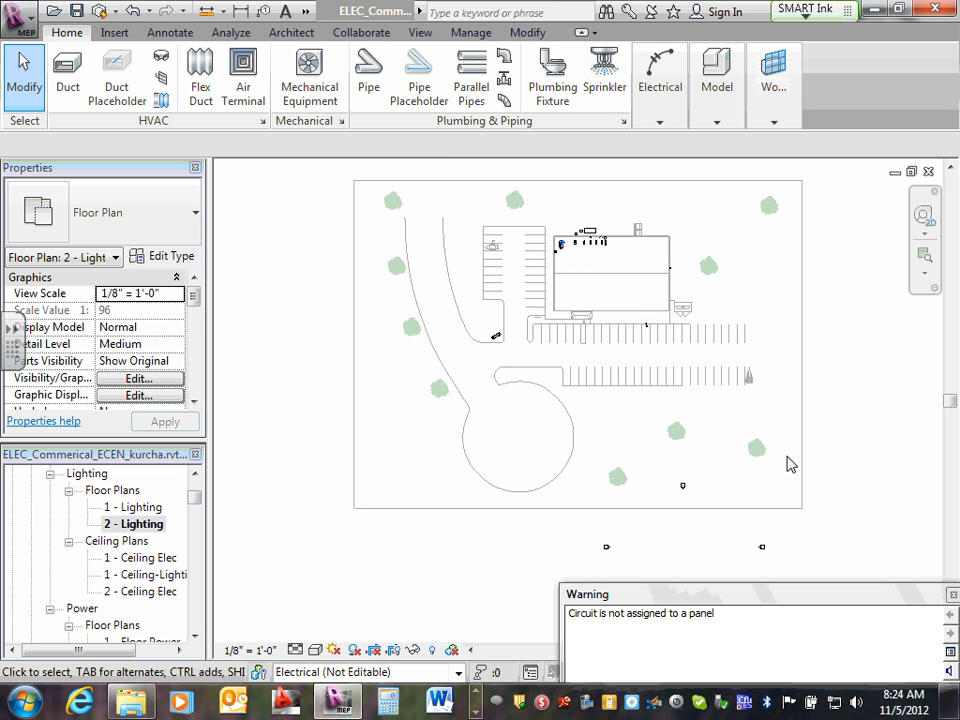
pyautogui.click(953, 596)
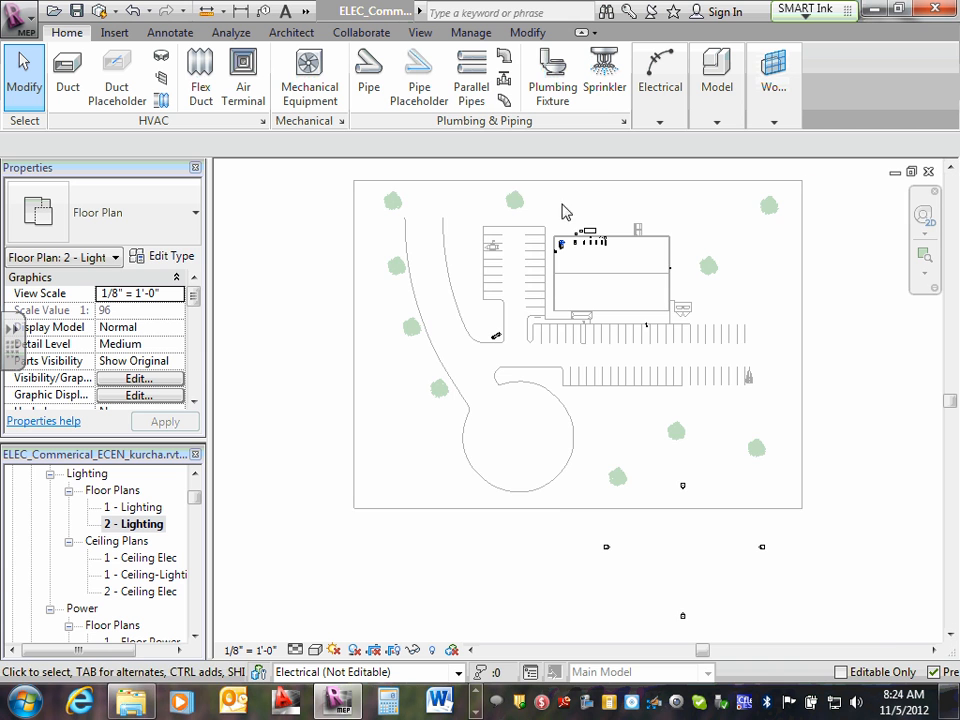
pyautogui.scroll(2, 628, 216)
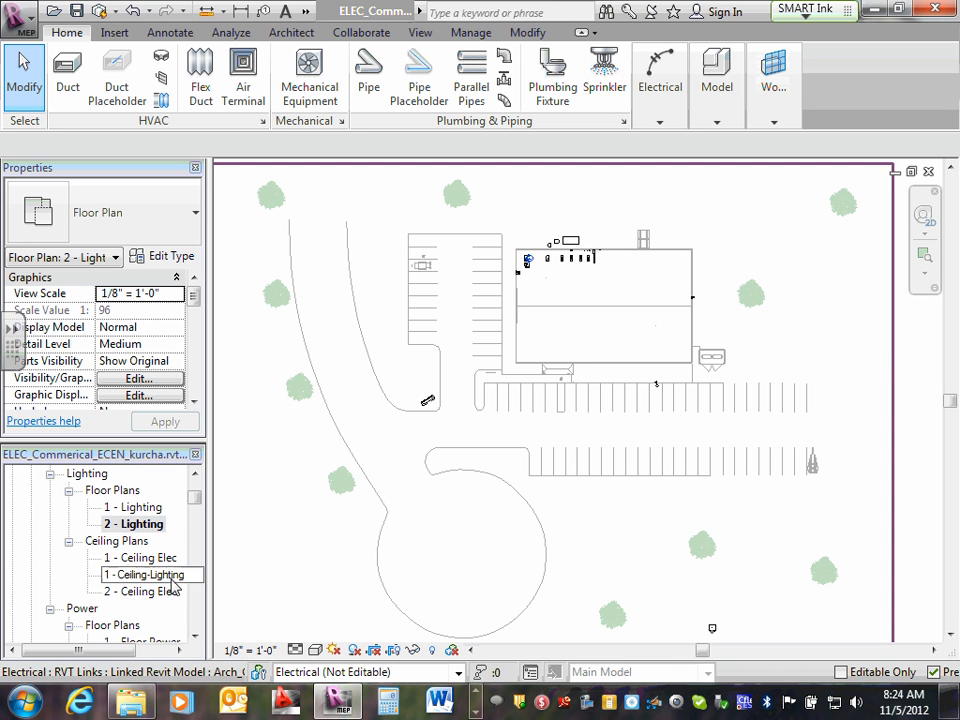
pyautogui.click(194, 637)
pyautogui.click(194, 637)
pyautogui.click(194, 637)
pyautogui.click(194, 637)
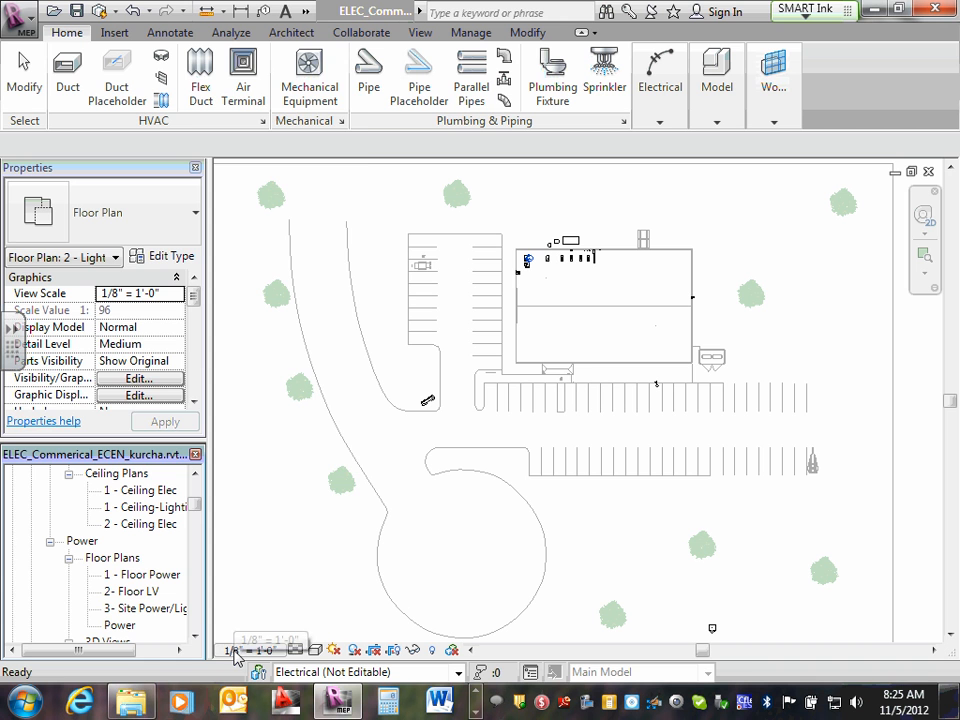
pyautogui.click(235, 651)
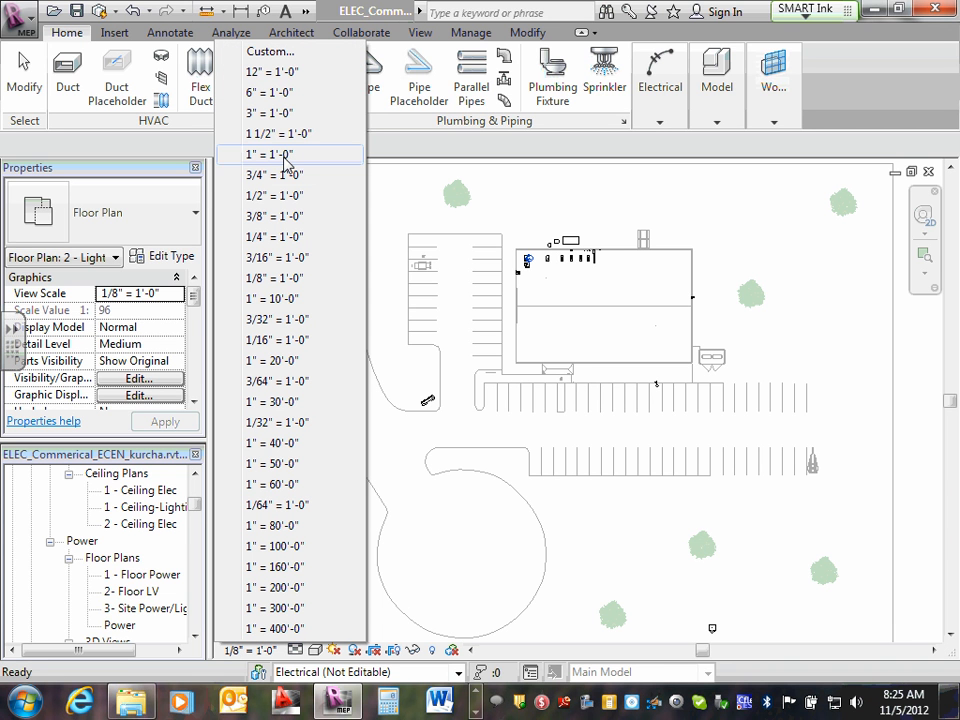
pyautogui.click(298, 330)
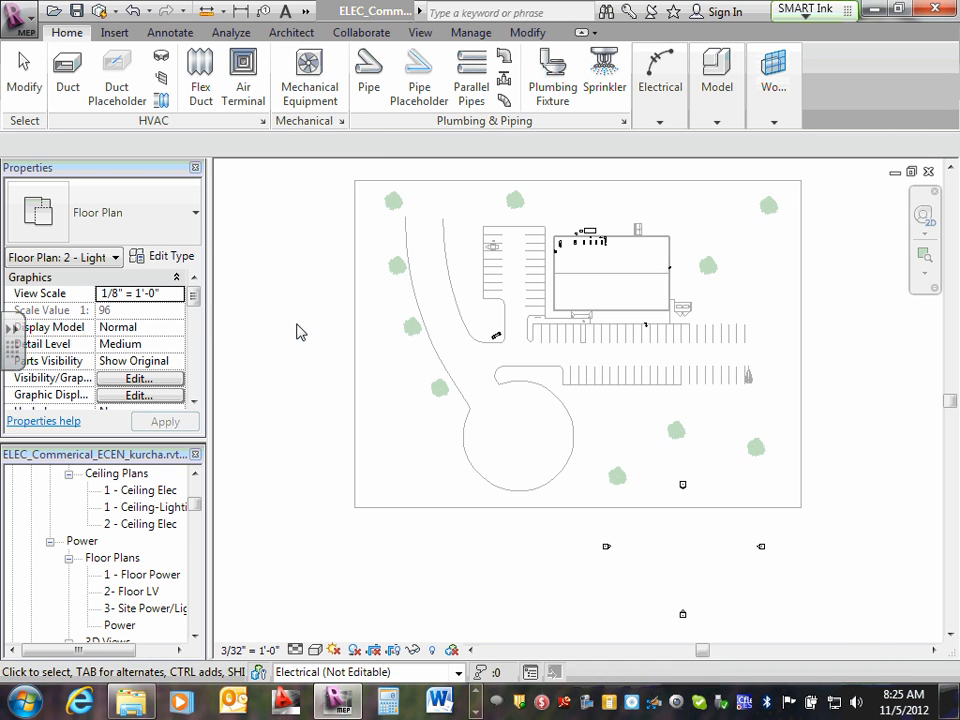
pyautogui.click(250, 650)
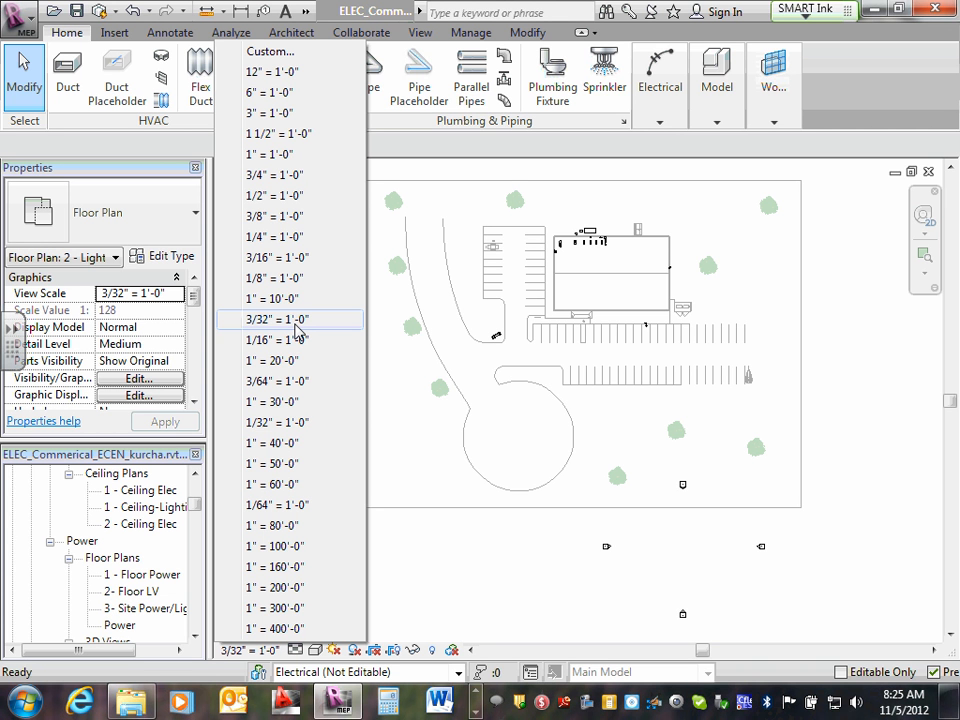
pyautogui.click(483, 545)
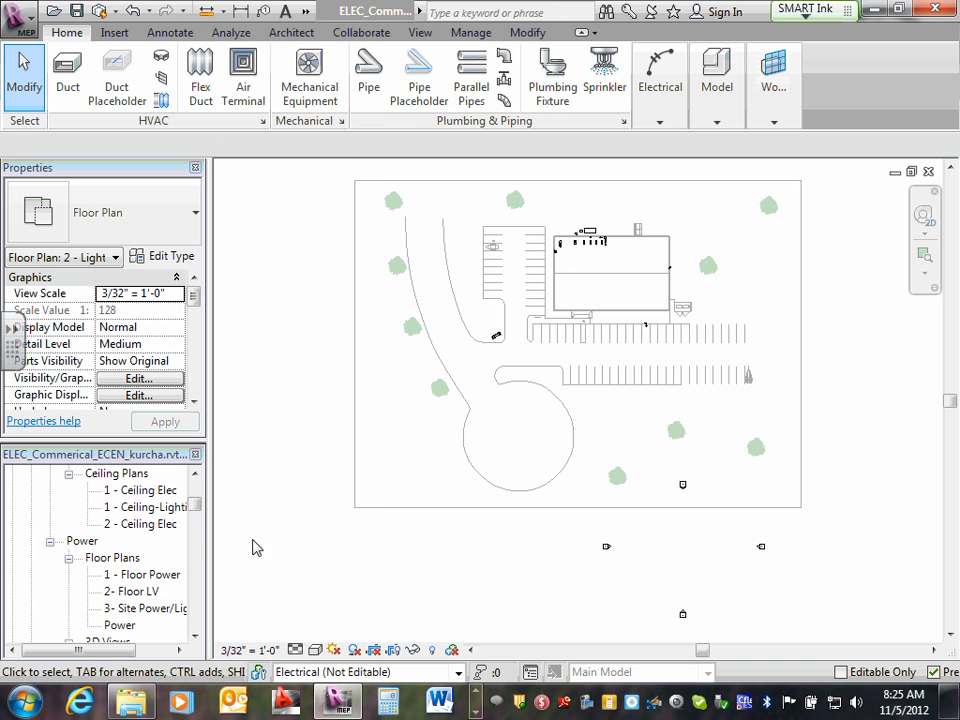
# - Expand the project's sheet list and open sheet E5 - Floor Plan - Lighting to check which view it holds
pyautogui.click(193, 636)
pyautogui.click(193, 636)
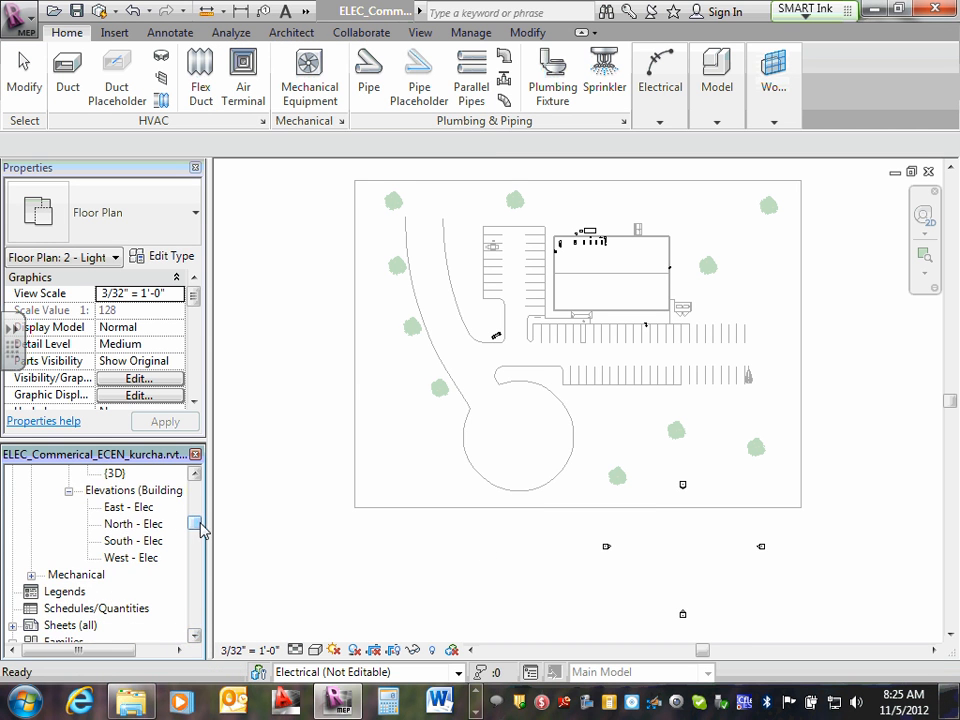
pyautogui.moveTo(197, 522); pyautogui.dragTo(196, 540)
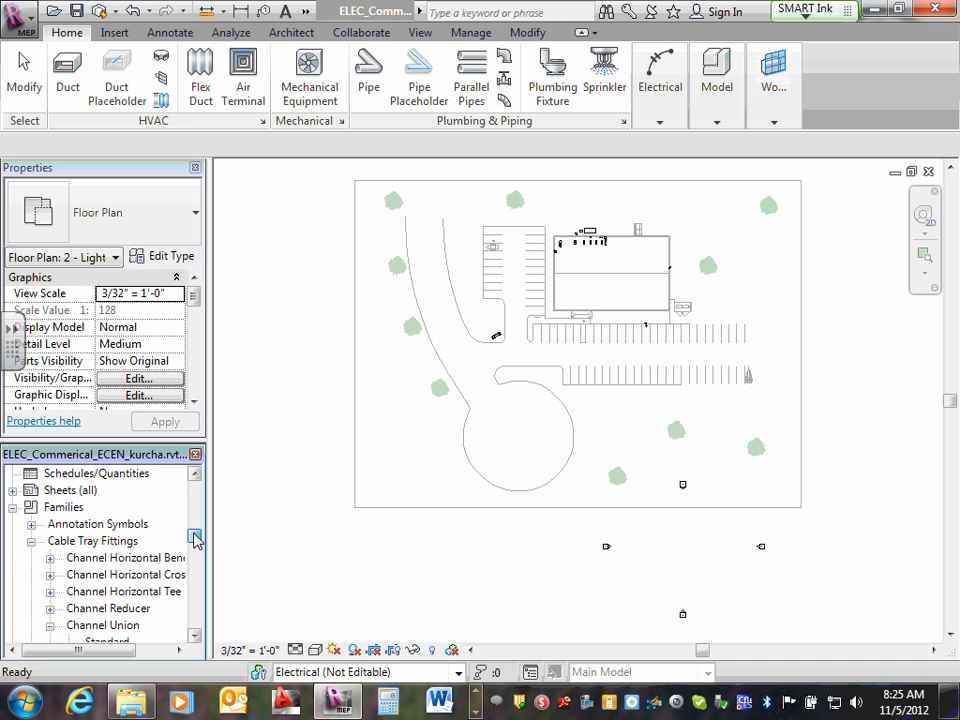
pyautogui.click(12, 490)
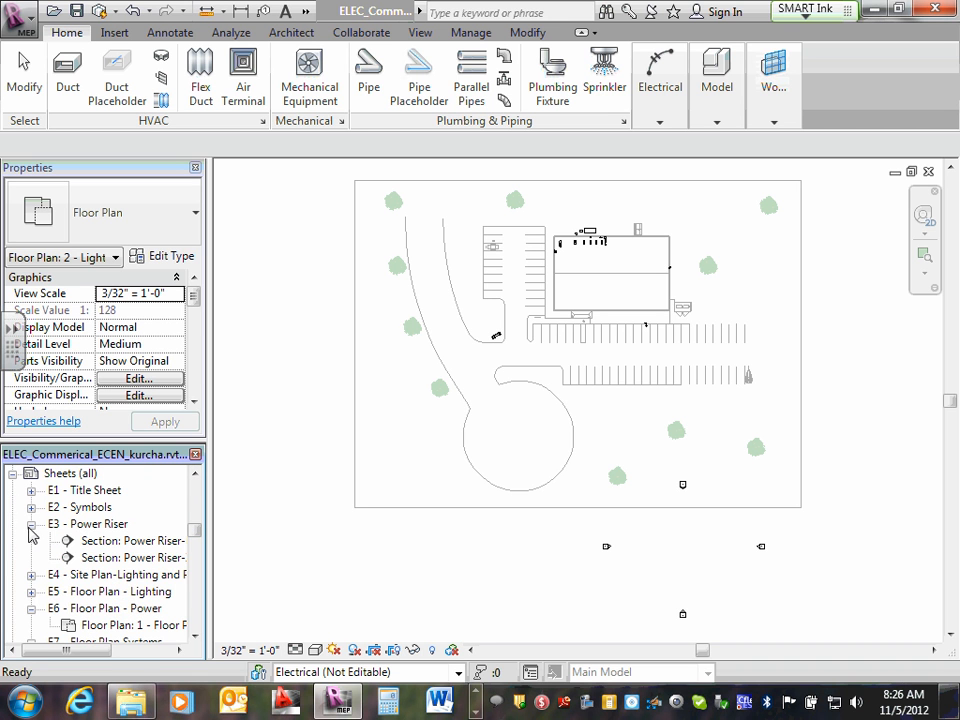
pyautogui.click(31, 524)
pyautogui.click(31, 557)
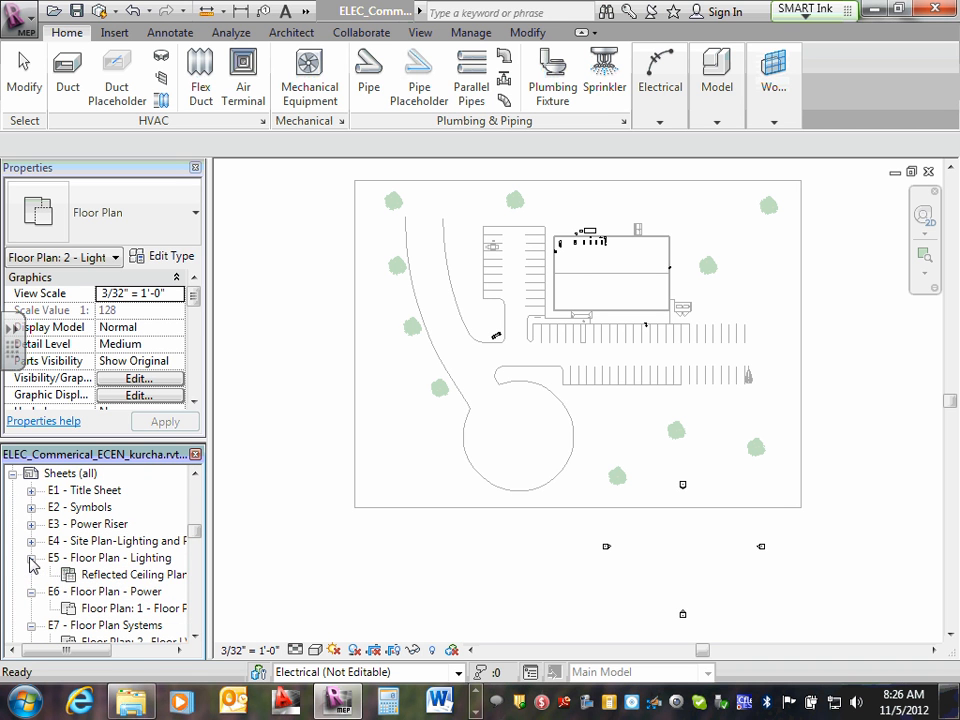
pyautogui.click(143, 559)
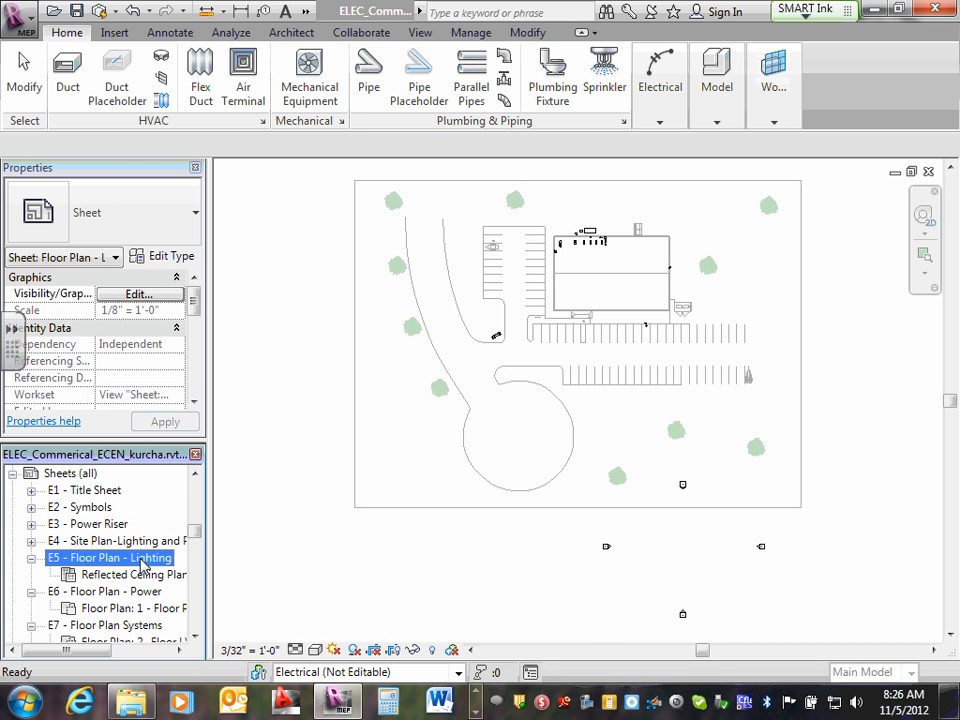
pyautogui.doubleClick(141, 559)
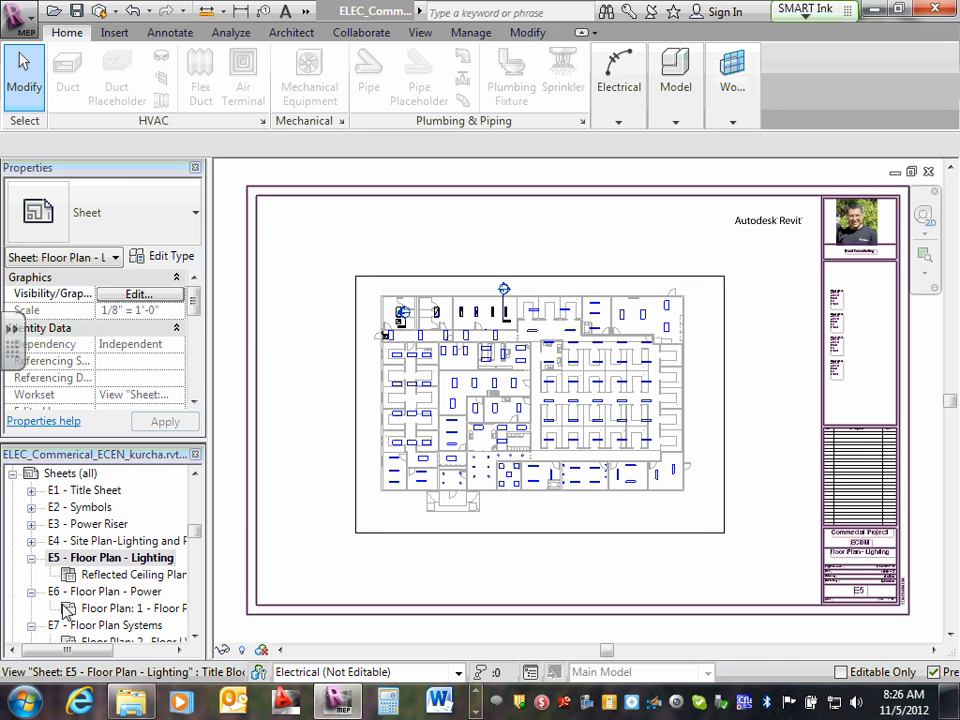
# - Open sheet E4 - Site Plan-Lighting and Power and check the floor plan view placed on it
pyautogui.click(31, 541)
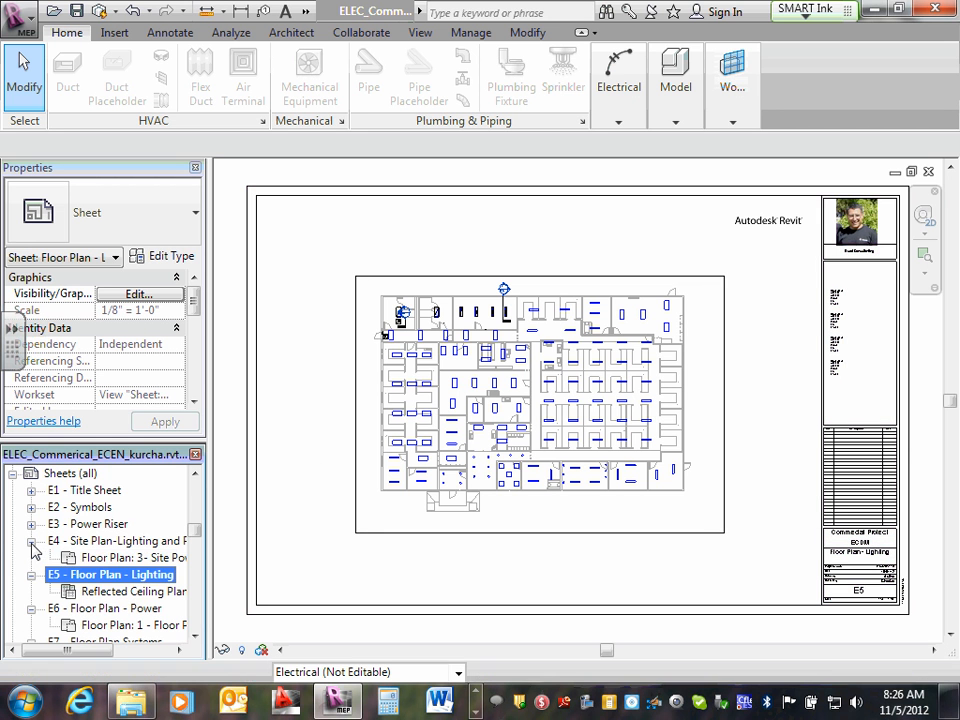
pyautogui.doubleClick(99, 541)
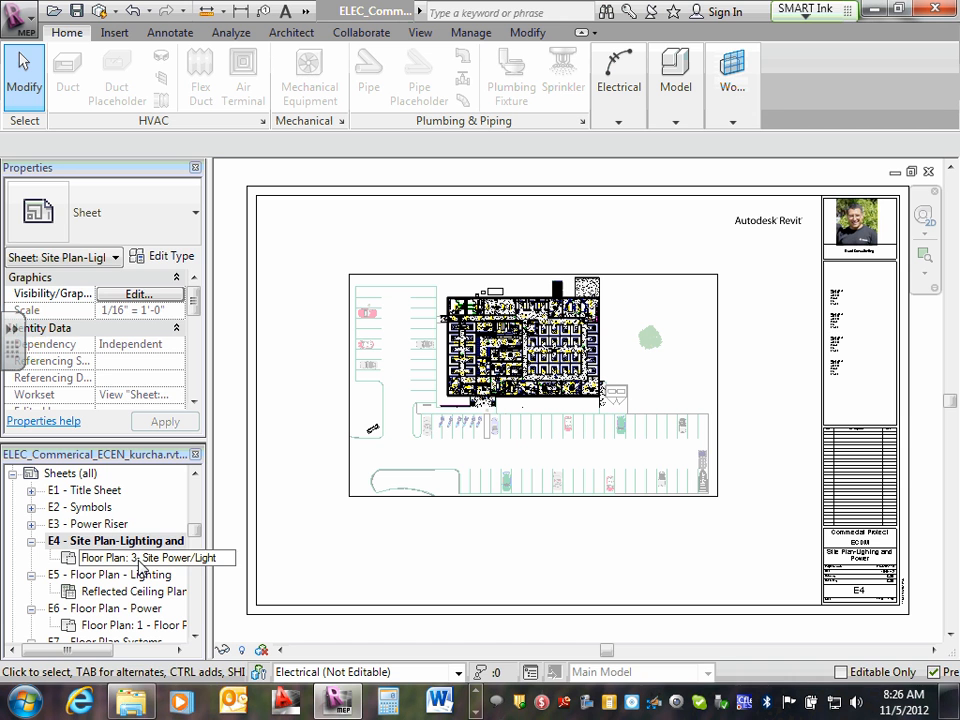
pyautogui.click(140, 560)
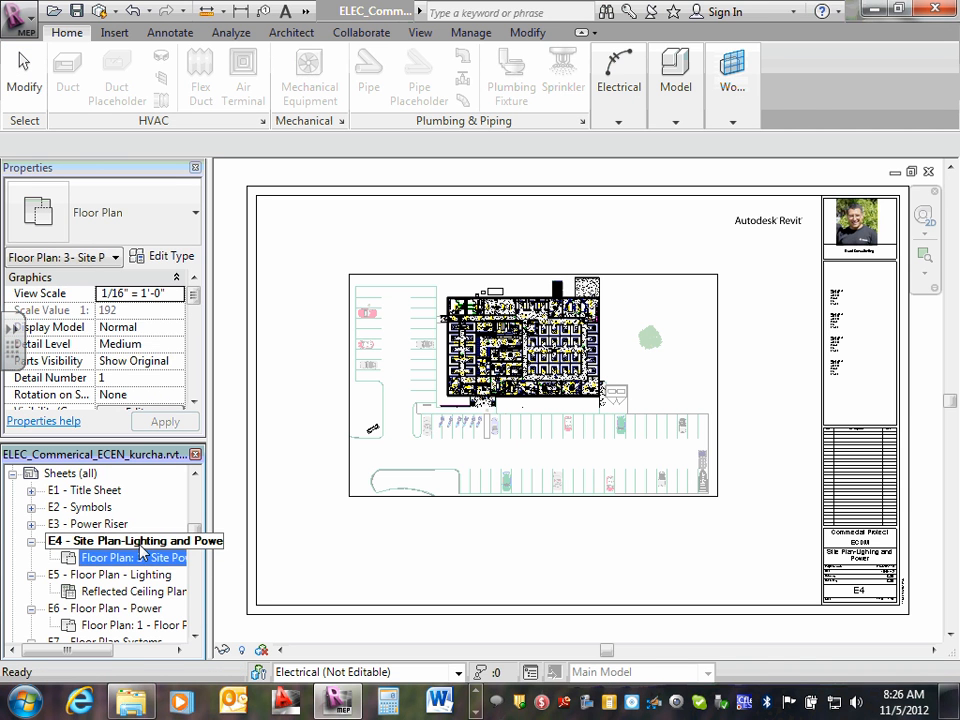
pyautogui.click(140, 543)
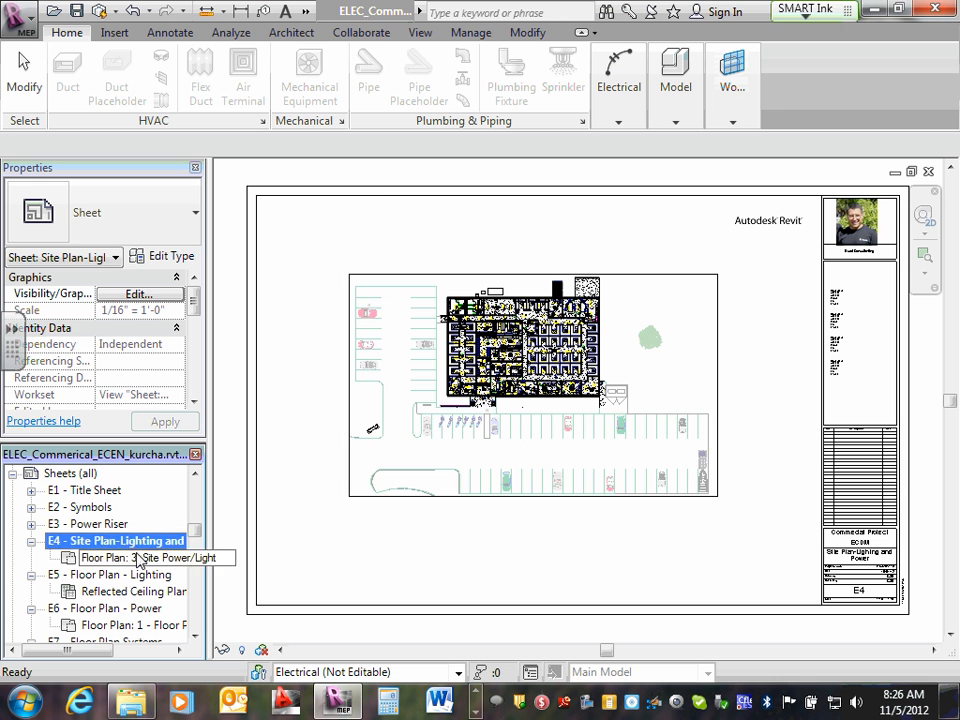
# - Open the 3- Site Power/Light floor plan listed under sheet E4
pyautogui.rightClick(139, 561)
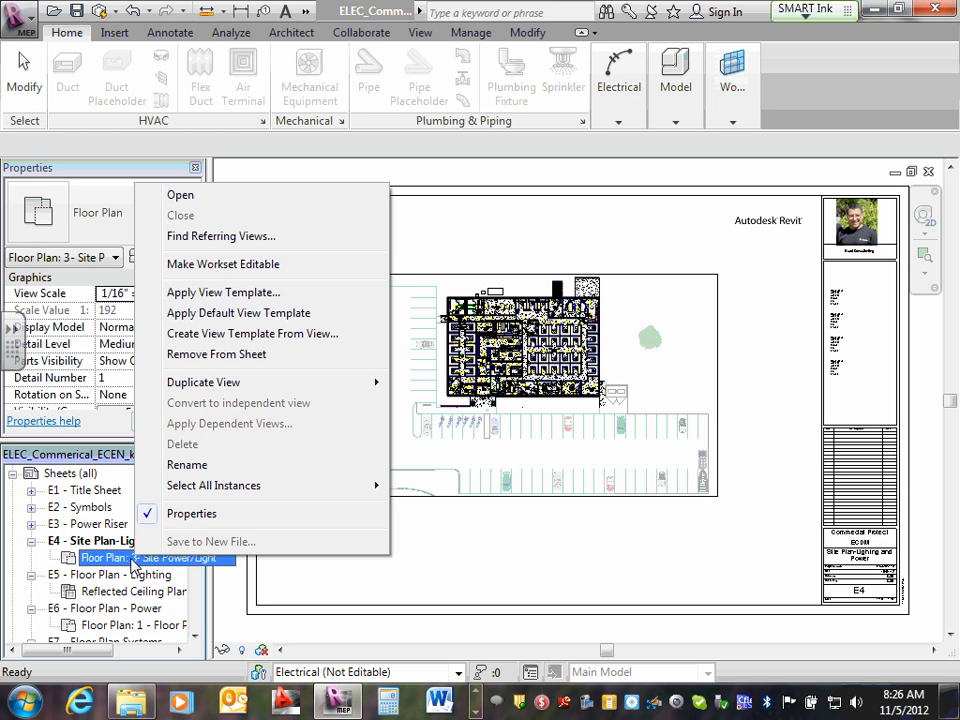
pyautogui.doubleClick(103, 561)
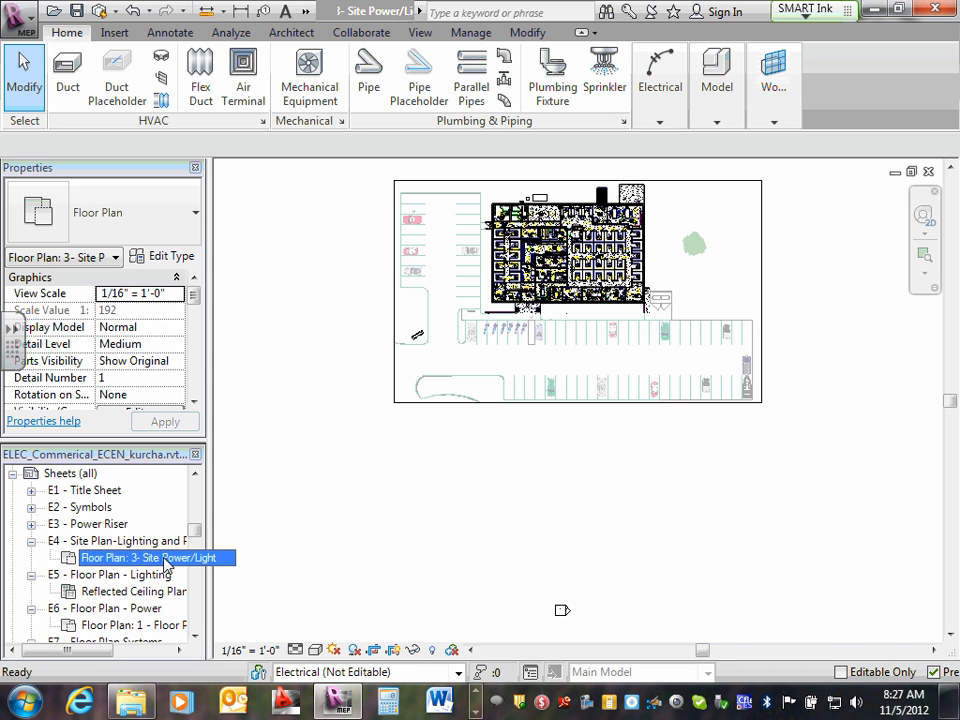
pyautogui.rightClick(166, 563)
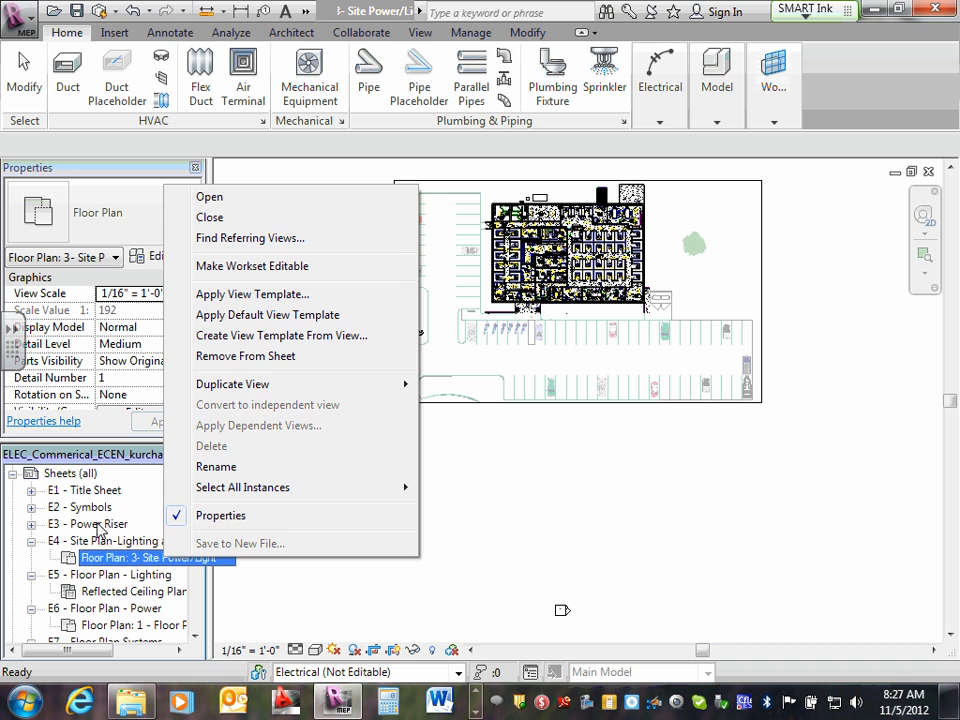
pyautogui.click(146, 498)
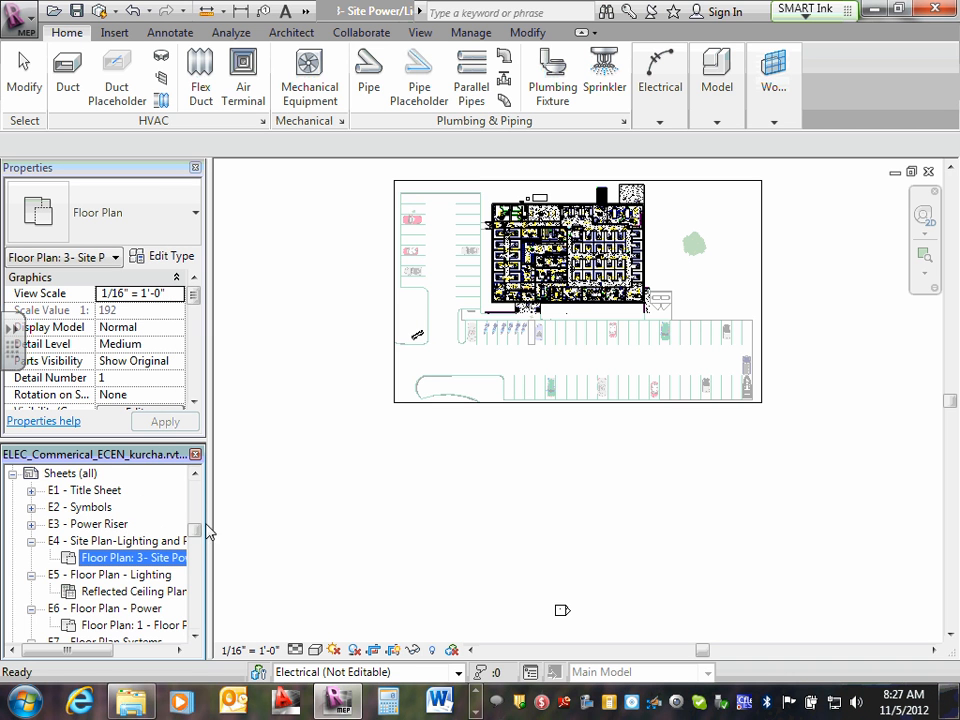
# - Collapse the Lighting floor and ceiling plan groups and locate 3- Site Power/Light among the Power floor plans
pyautogui.moveTo(196, 528); pyautogui.dragTo(195, 480)
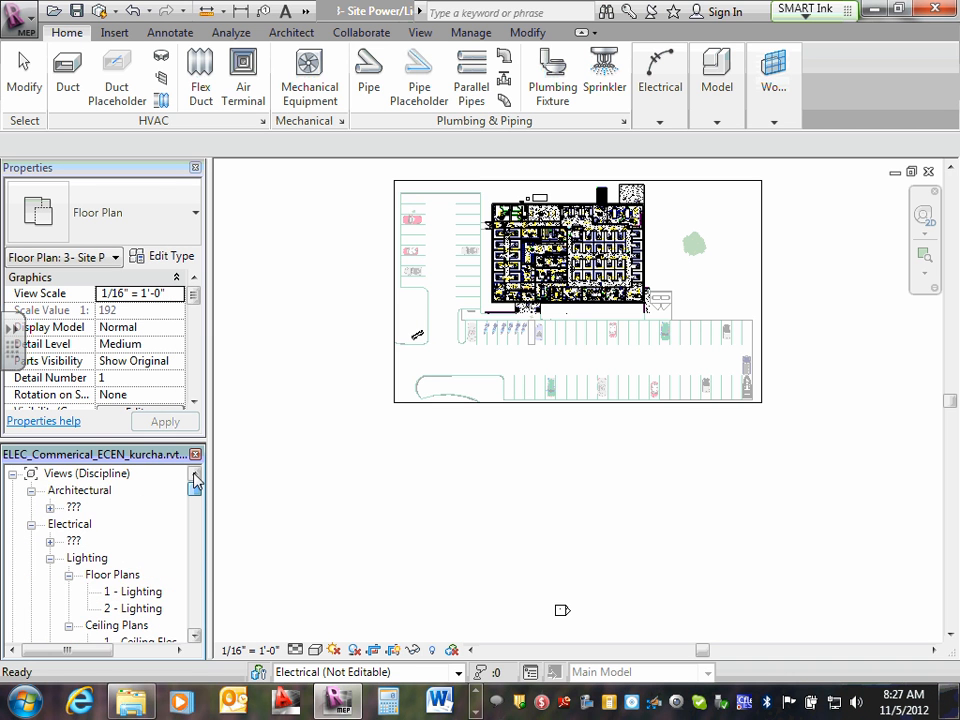
pyautogui.click(68, 575)
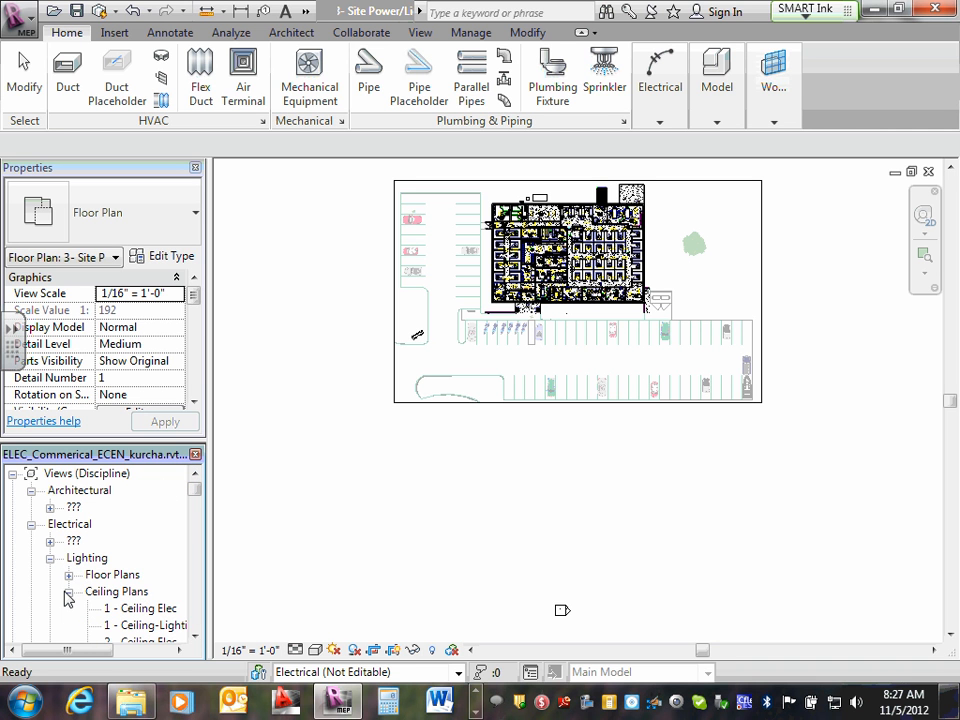
pyautogui.click(68, 592)
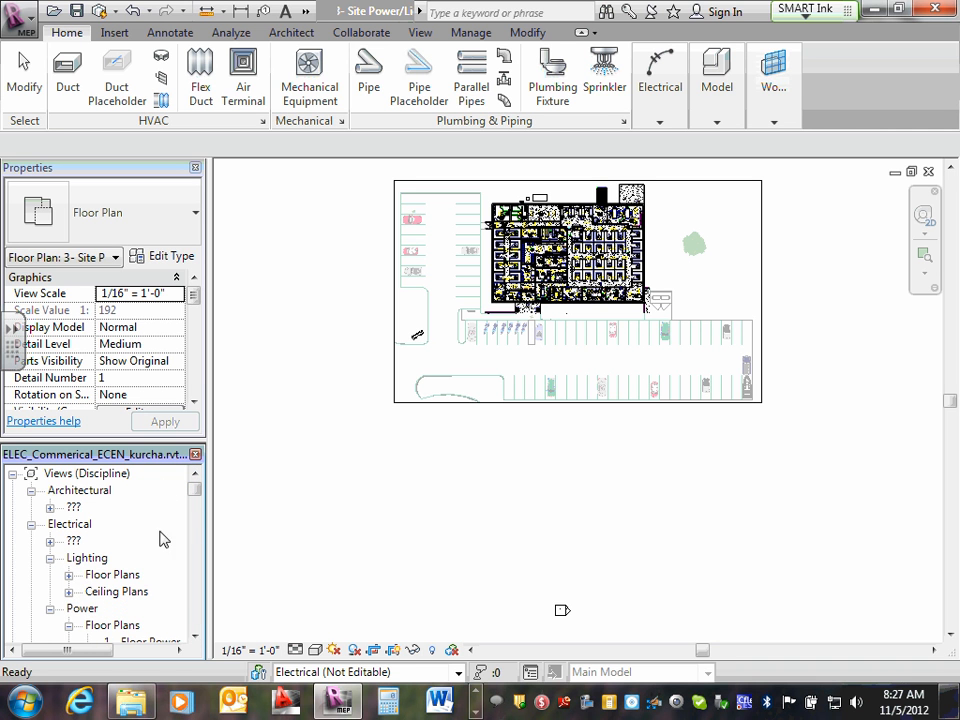
pyautogui.click(194, 635)
pyautogui.scroll(-3, 194, 636)
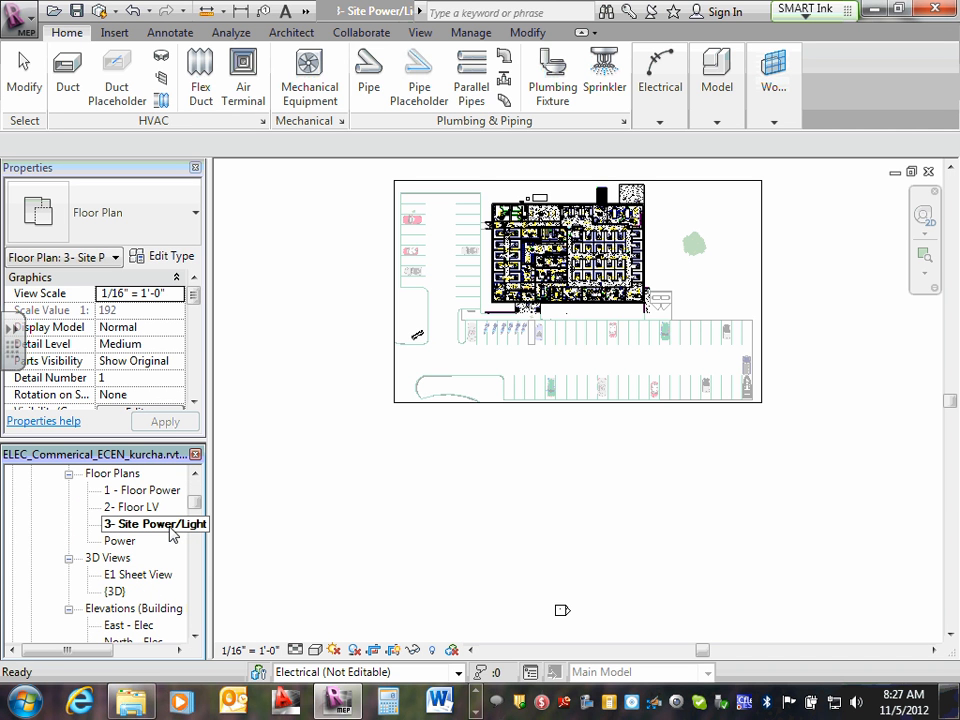
pyautogui.click(170, 533)
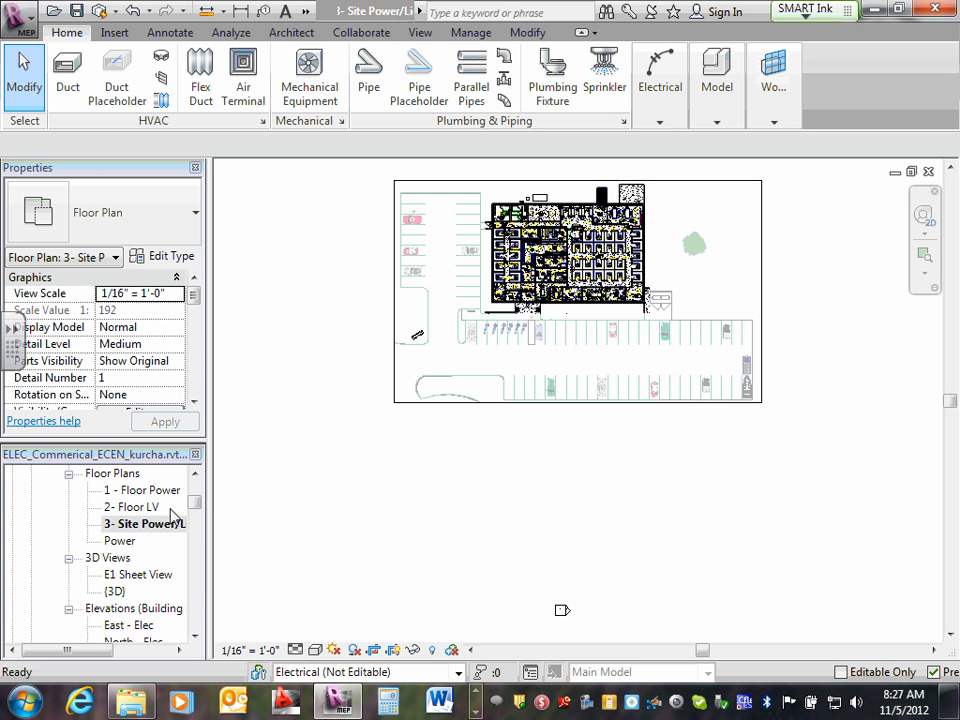
# - Expand the Lighting floor plans and reopen the 2 - Lighting plan
pyautogui.moveTo(195, 506); pyautogui.dragTo(197, 498)
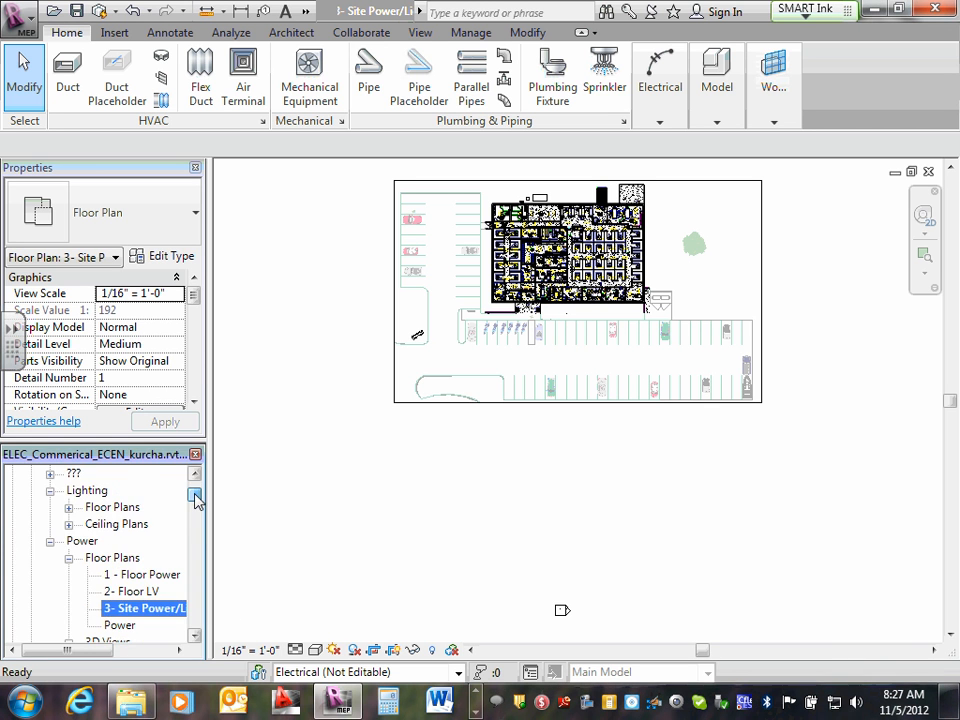
pyautogui.click(68, 508)
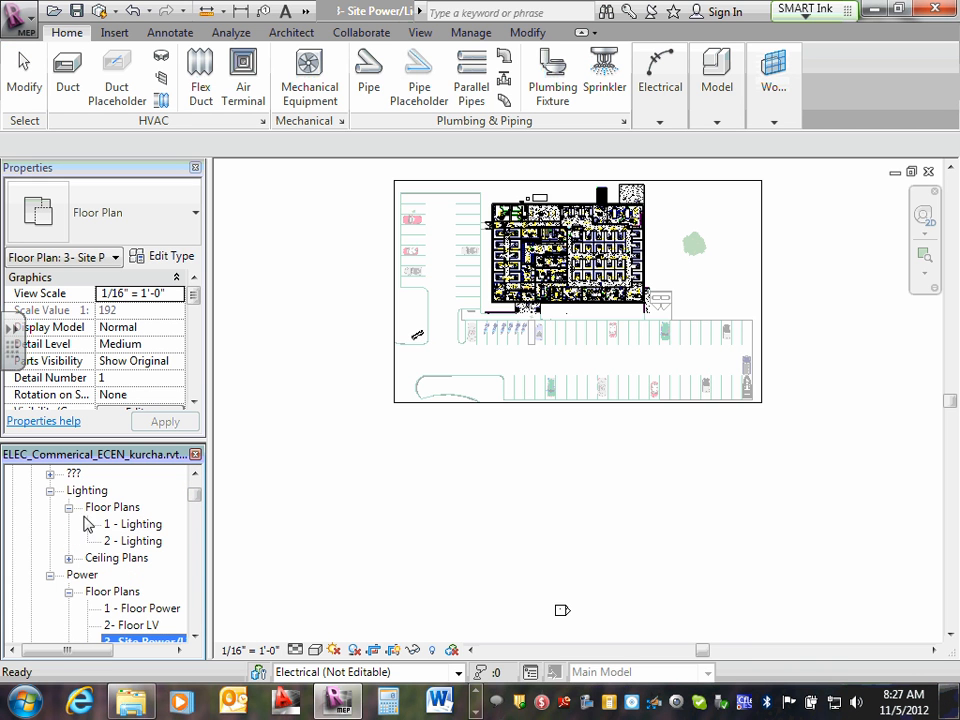
pyautogui.doubleClick(145, 543)
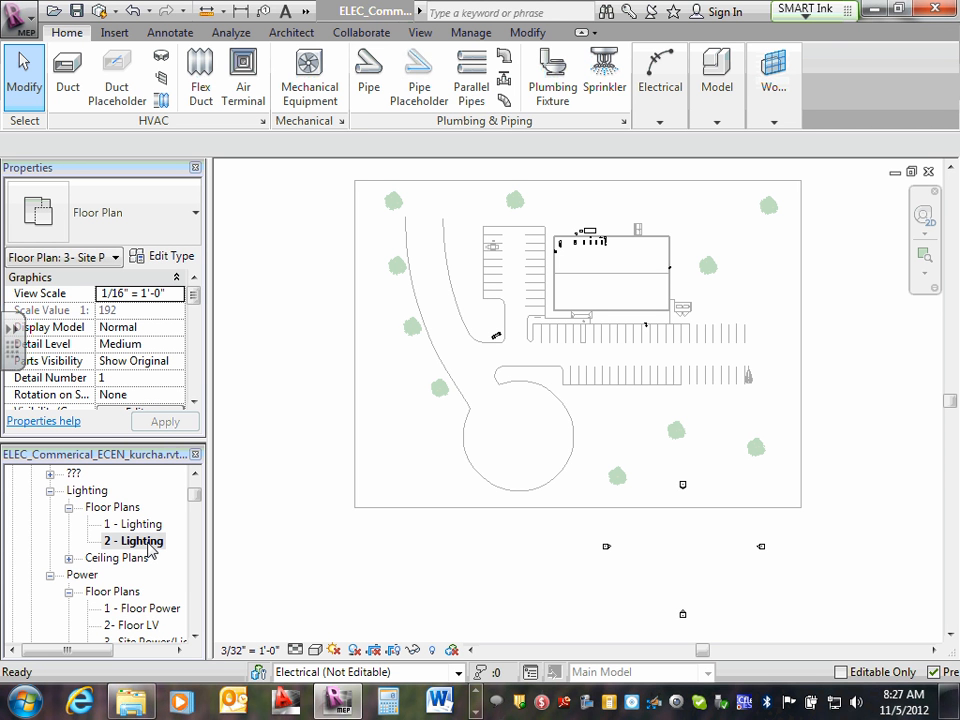
pyautogui.rightClick(148, 545)
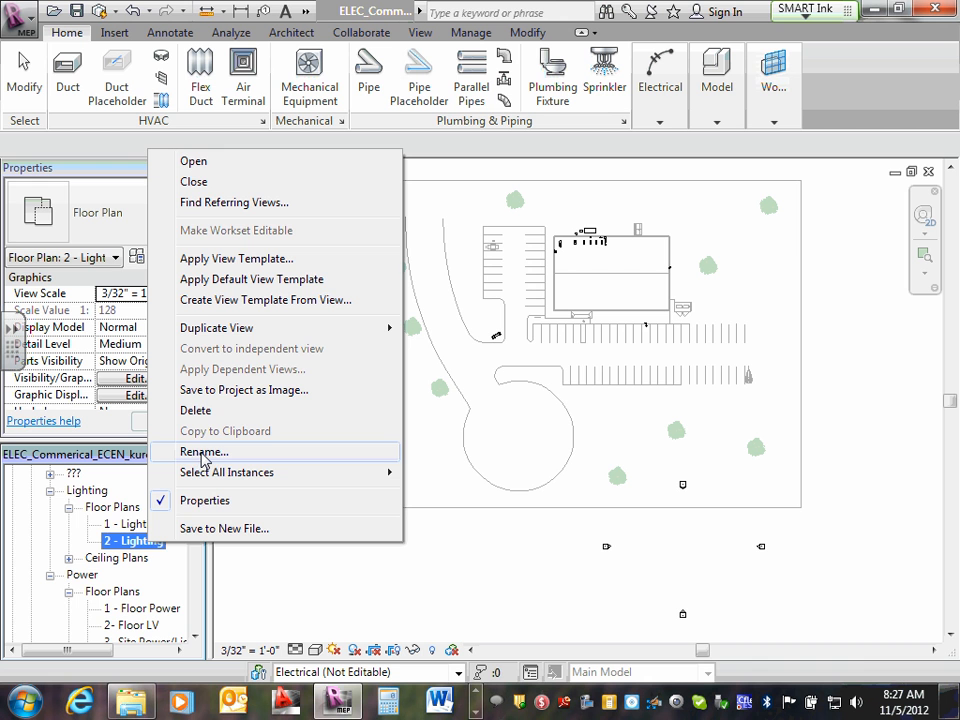
pyautogui.click(119, 526)
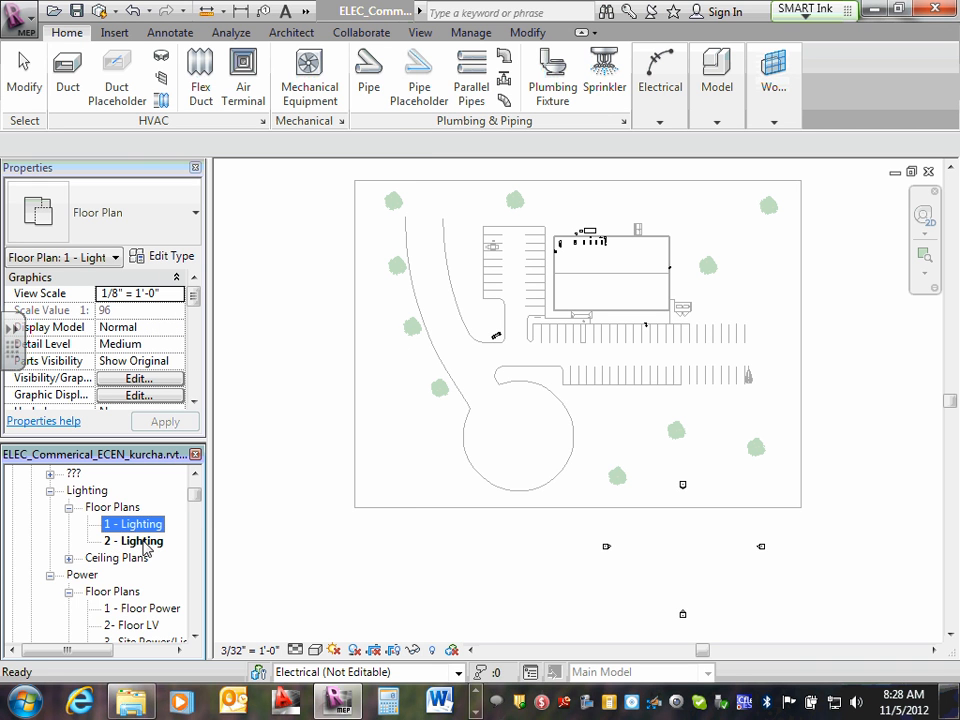
# - Open the 1 - Ceiling-Lighting view under sheet E5, then examine the 3- Site Power/Light plan under sheet E4
pyautogui.click(195, 636)
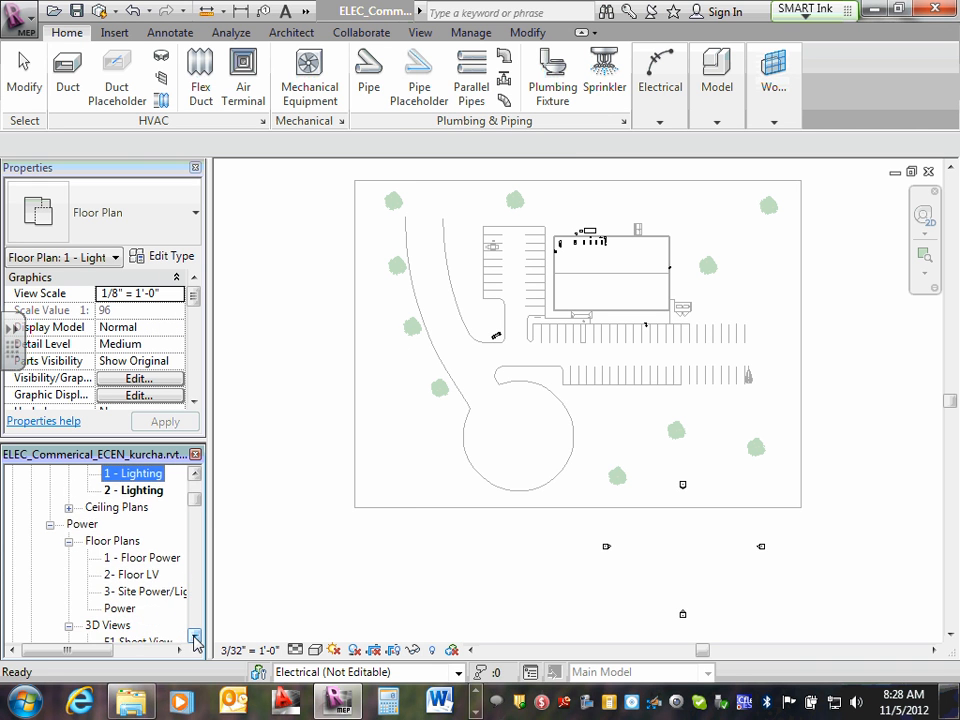
pyautogui.click(195, 636)
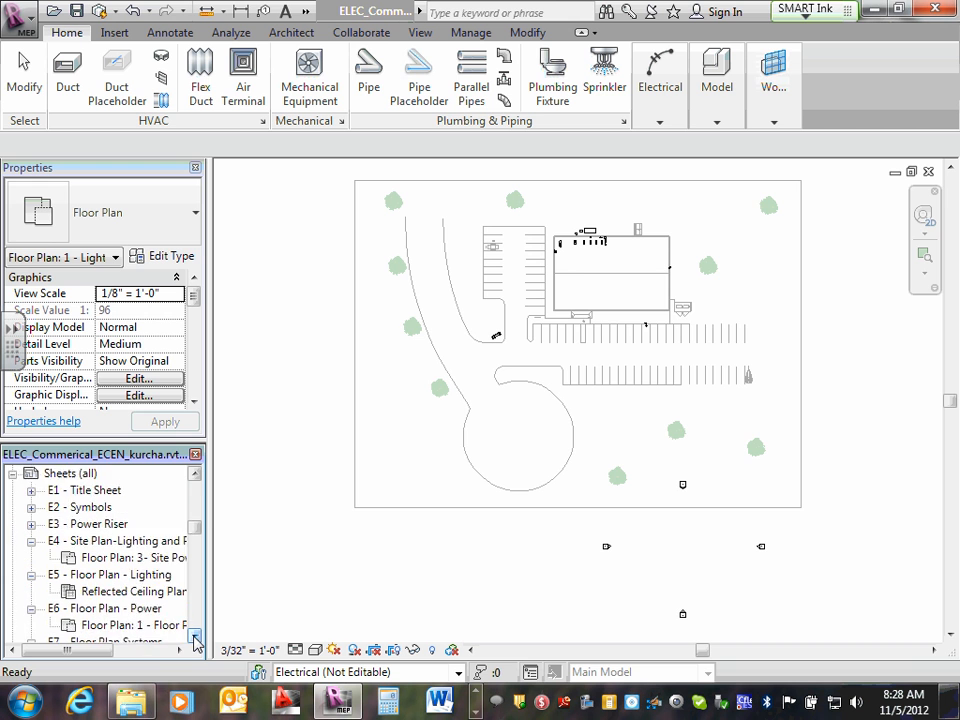
pyautogui.doubleClick(182, 526)
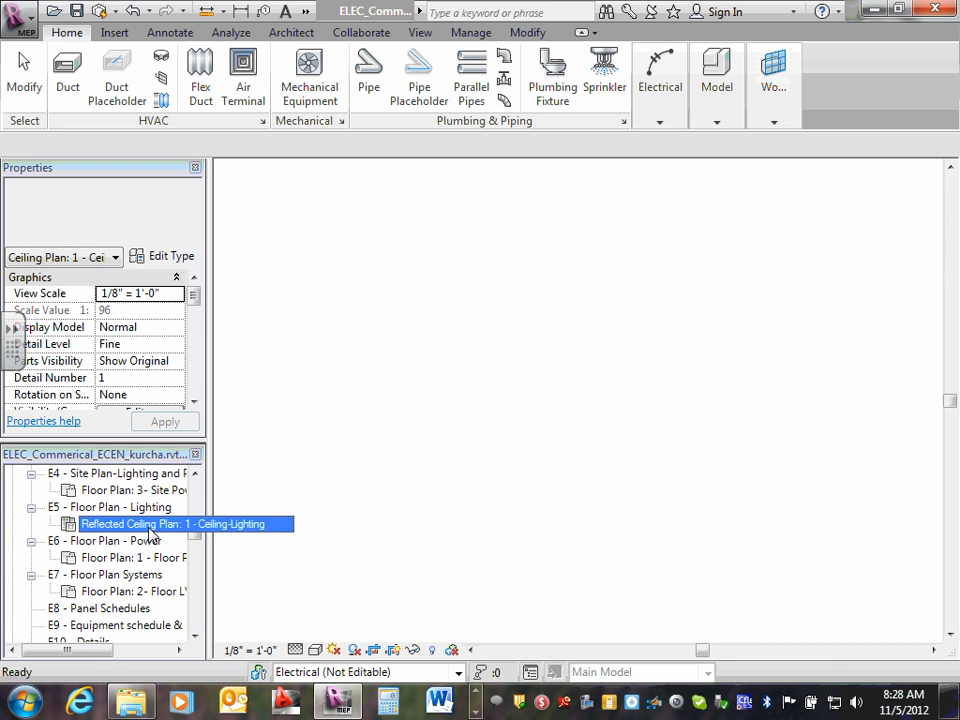
pyautogui.doubleClick(110, 490)
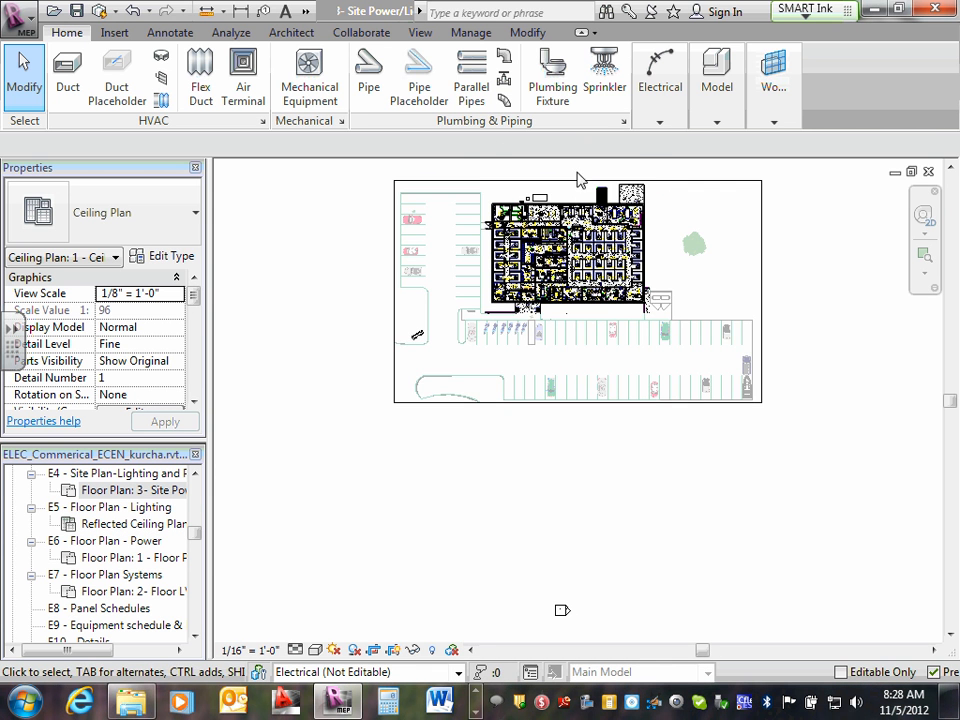
pyautogui.scroll(2, 600, 317)
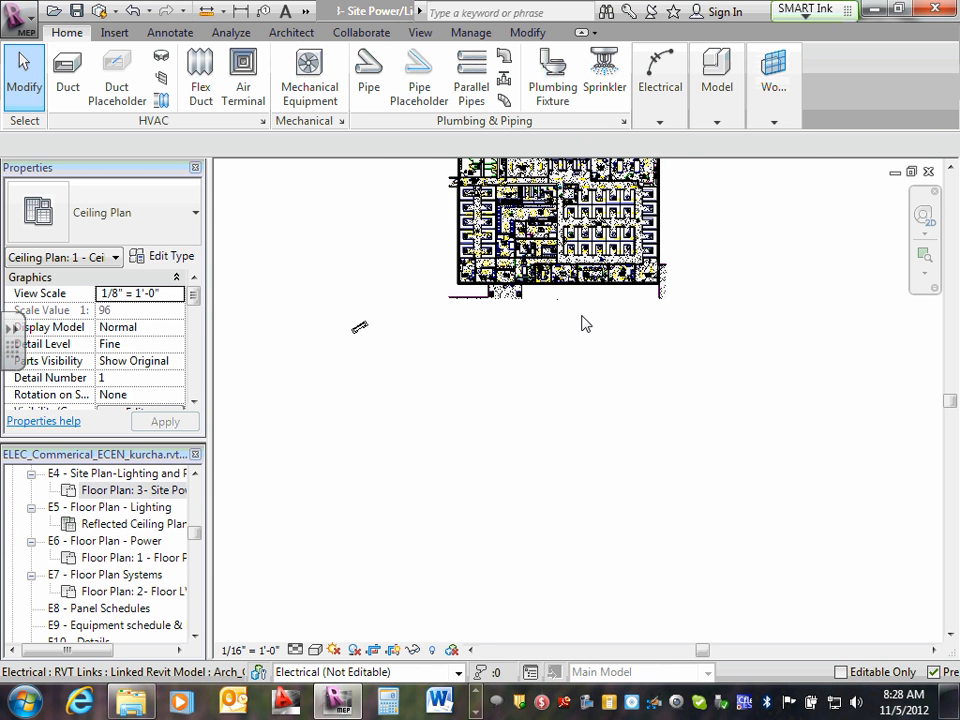
pyautogui.scroll(1, 585, 323)
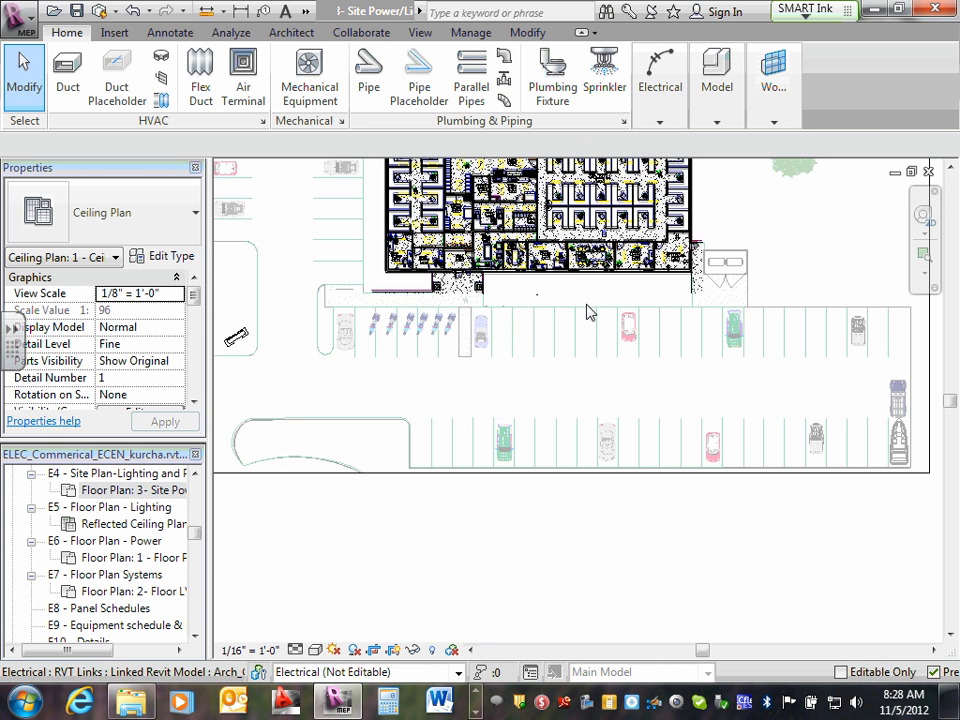
# - Remove the 3- Site Power/Light floor plan from sheet E4 - Site Plan-Lighting and Power
pyautogui.click(113, 492)
pyautogui.scroll(1, 118, 515)
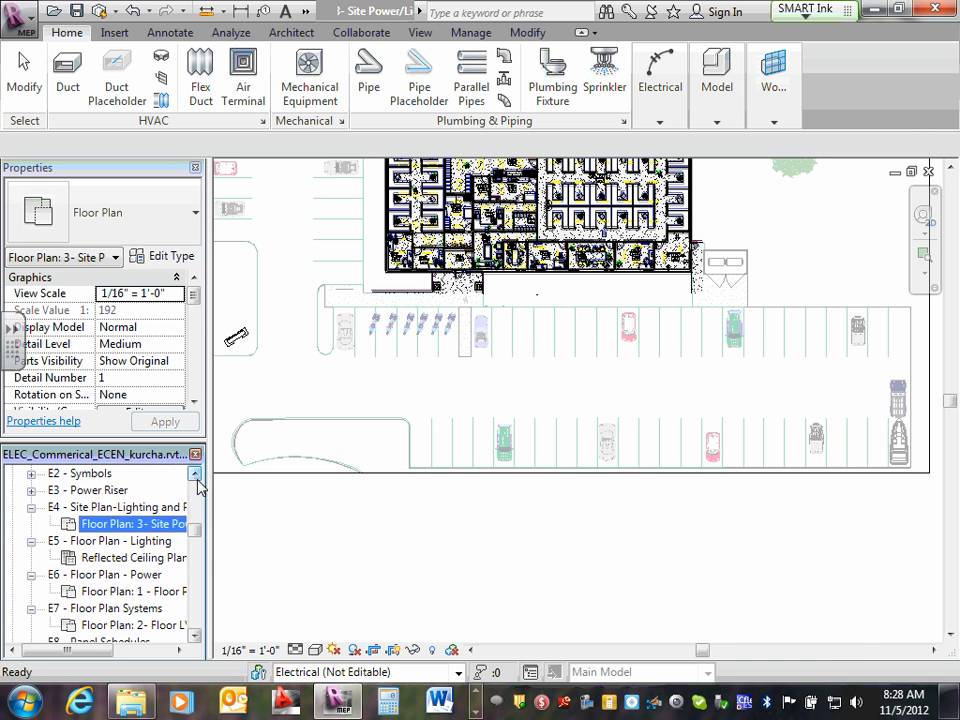
pyautogui.click(121, 509)
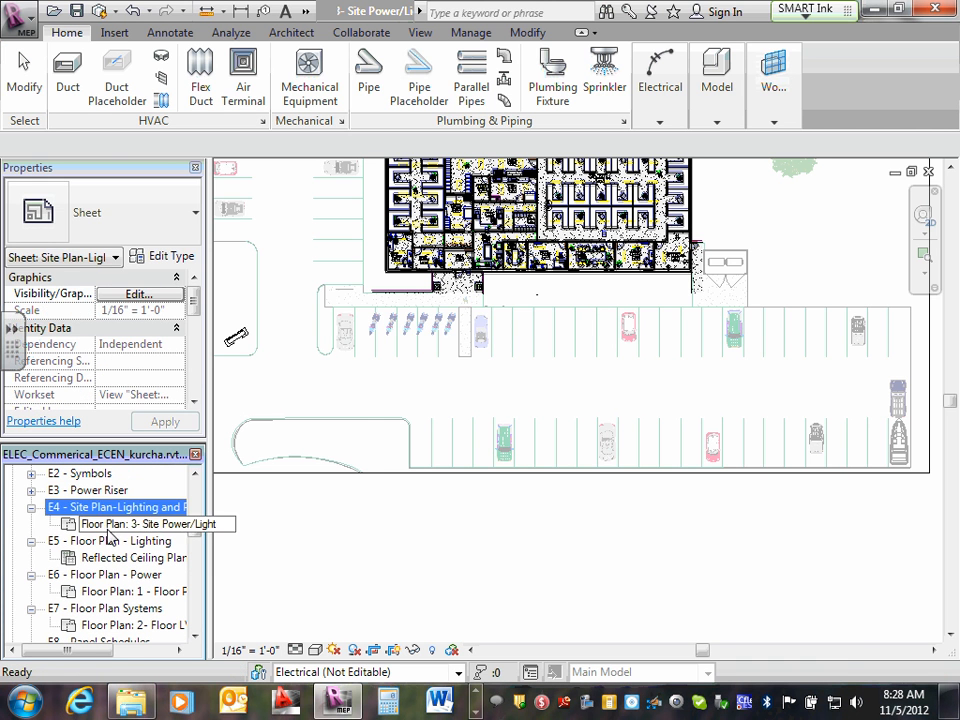
pyautogui.rightClick(112, 525)
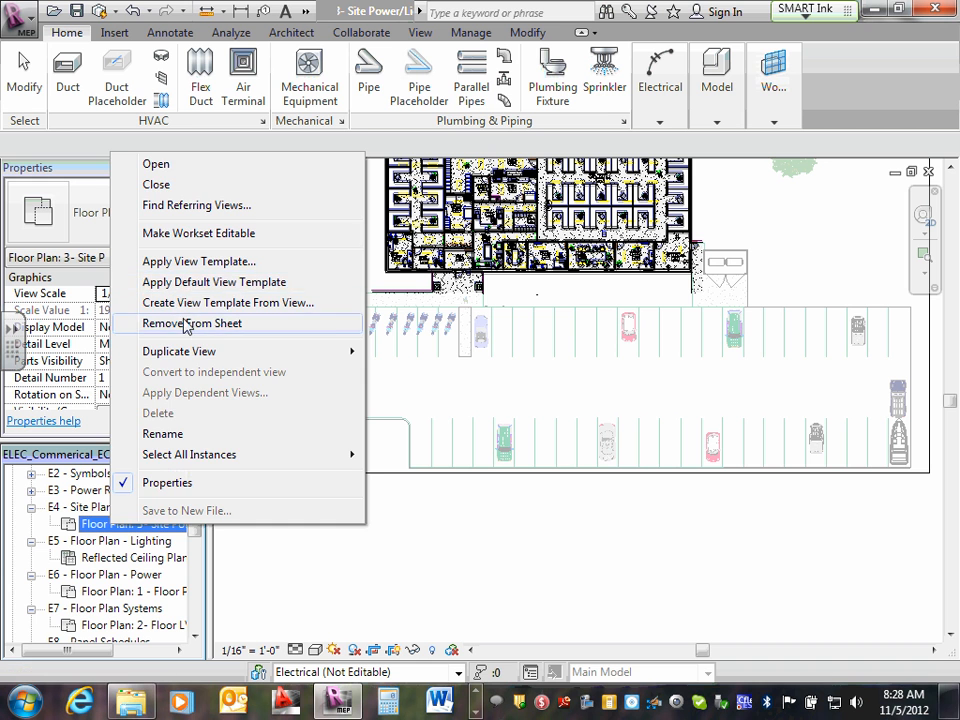
pyautogui.click(192, 323)
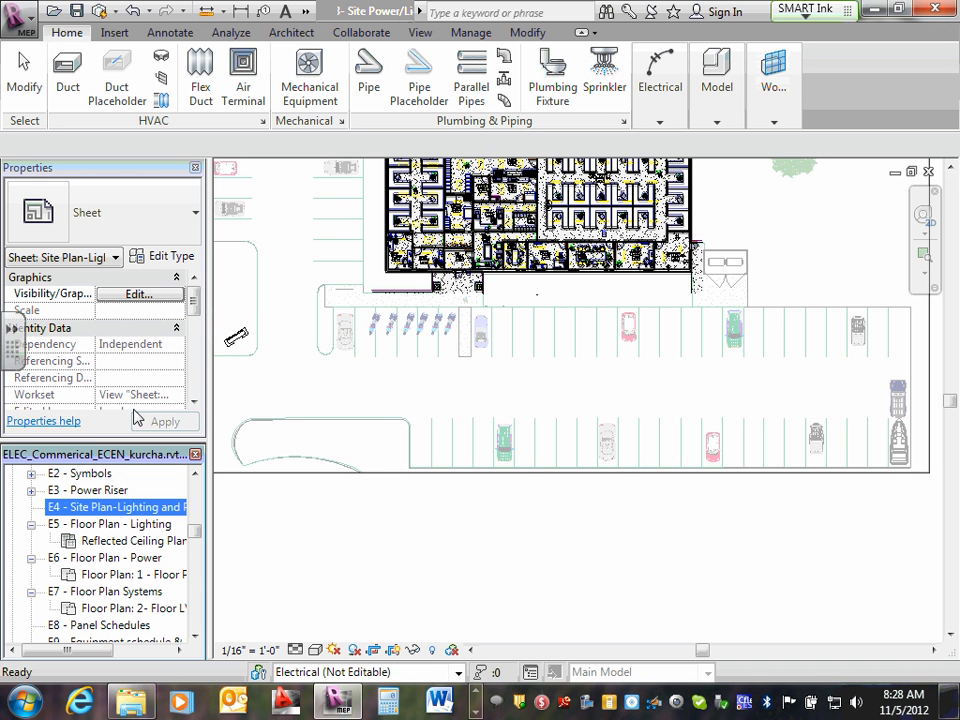
# - Start adding a view to sheet E4 - Site Plan-Lighting and Power
pyautogui.rightClick(131, 515)
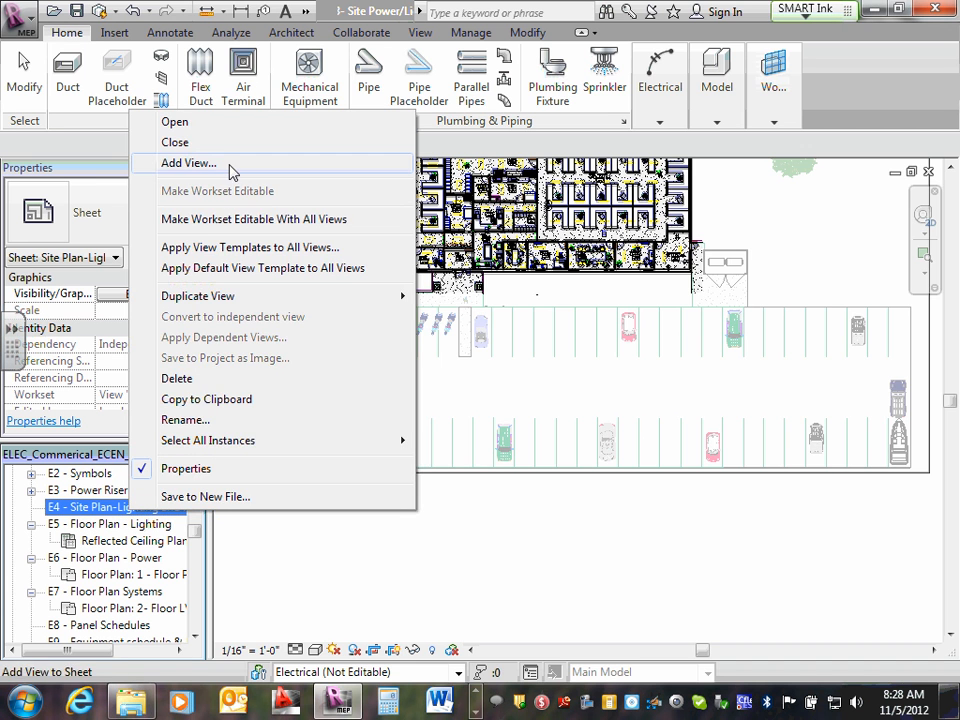
# - Add the Floor Plan: 2 - Lighting view to sheet E4 and shift the viewport down and left over the title block
pyautogui.click(232, 164)
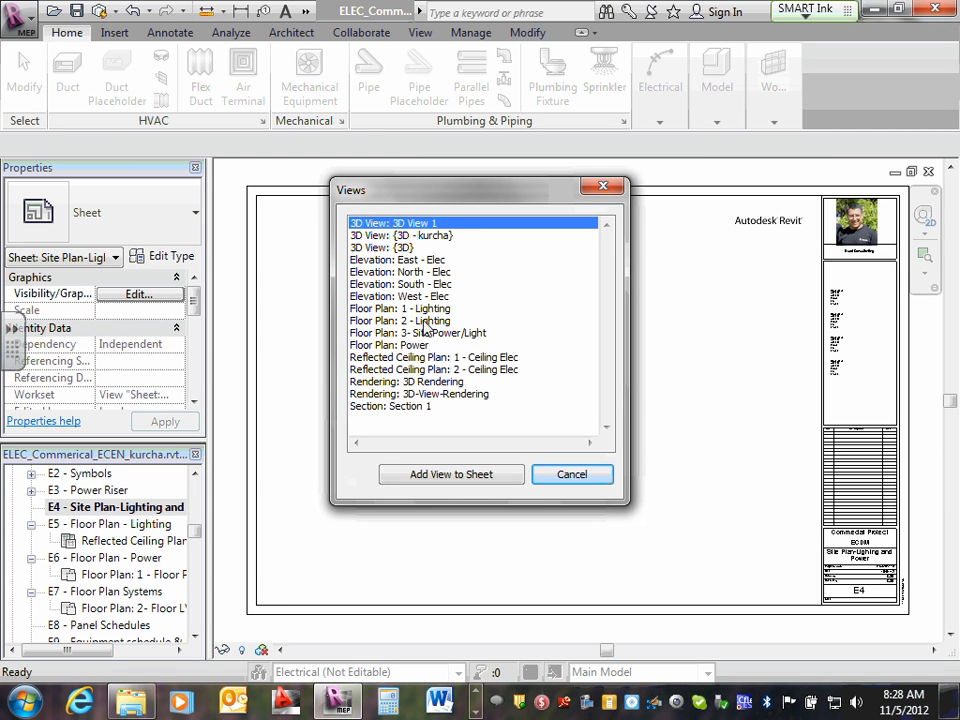
pyautogui.click(424, 321)
pyautogui.click(452, 476)
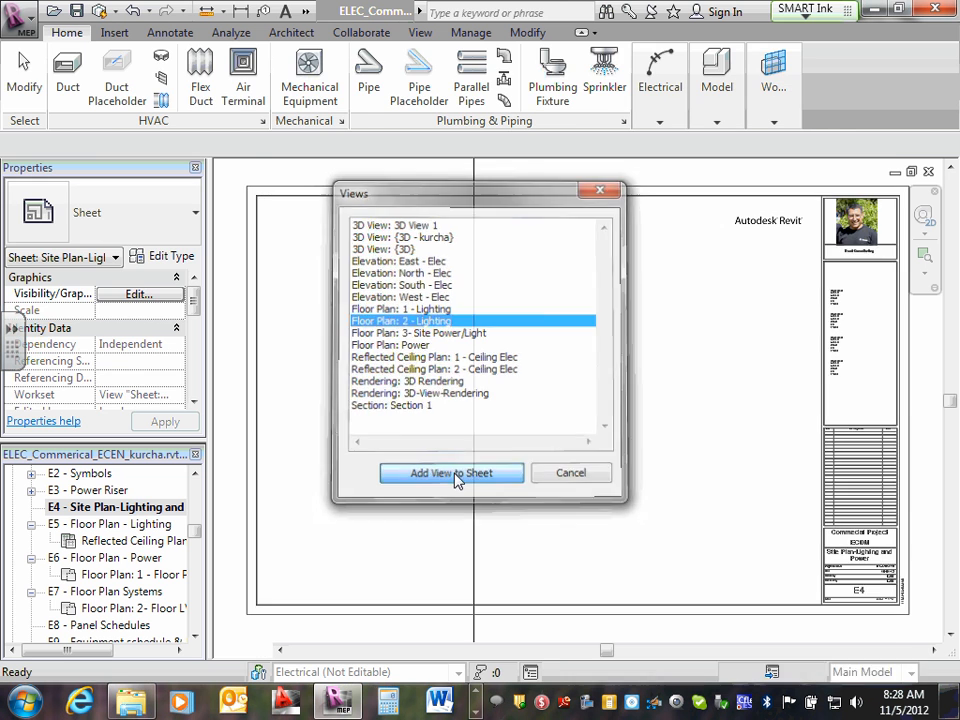
pyautogui.click(628, 401)
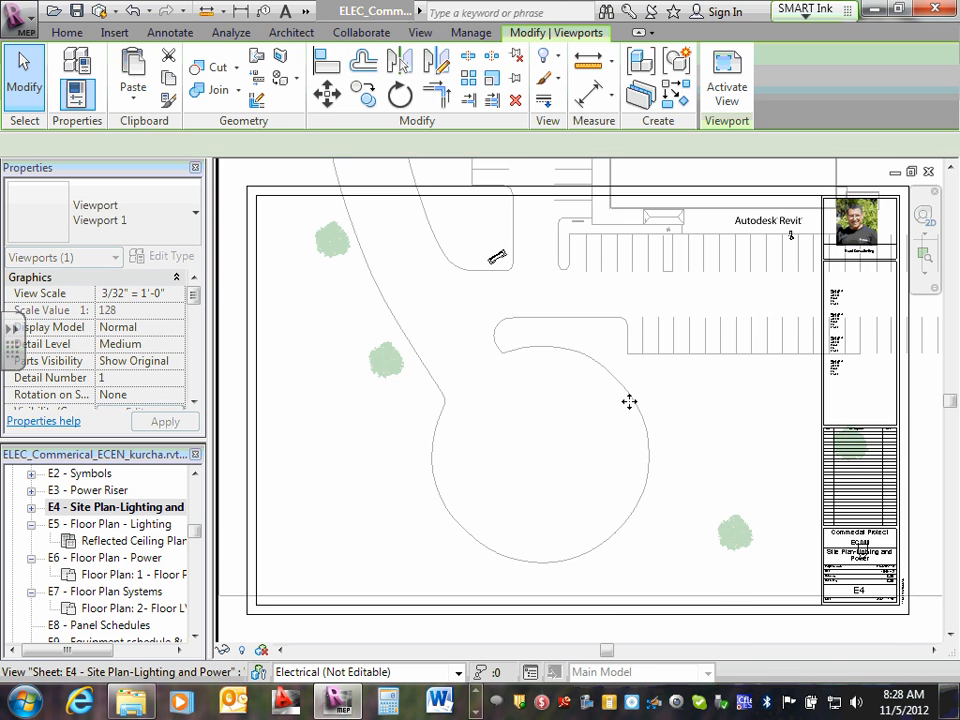
pyautogui.scroll(-3, 603, 401)
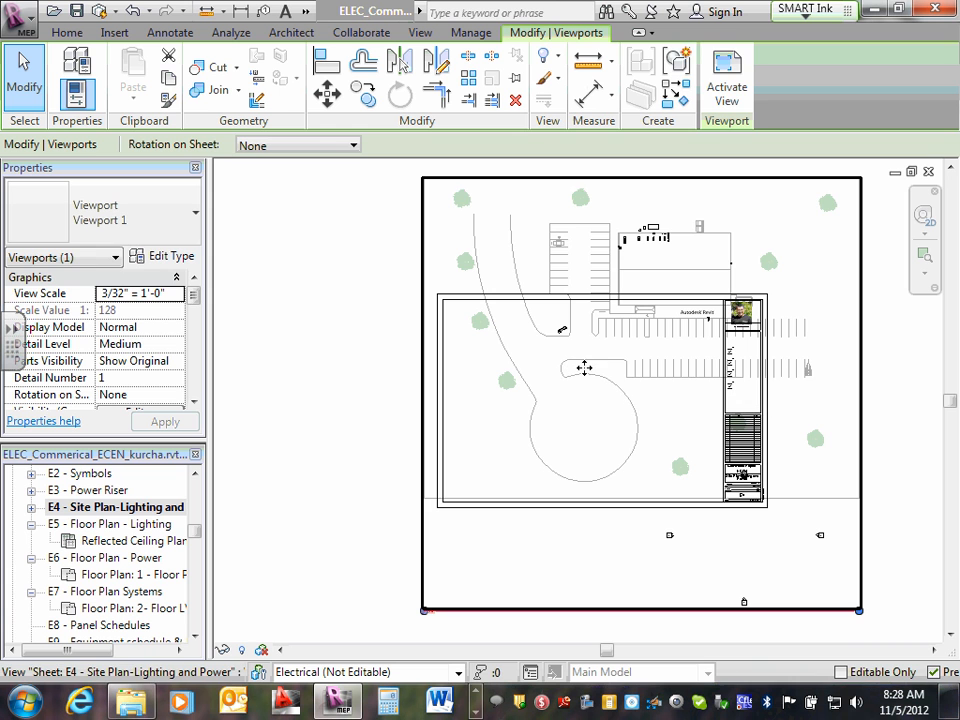
pyautogui.moveTo(584, 368); pyautogui.dragTo(553, 424)
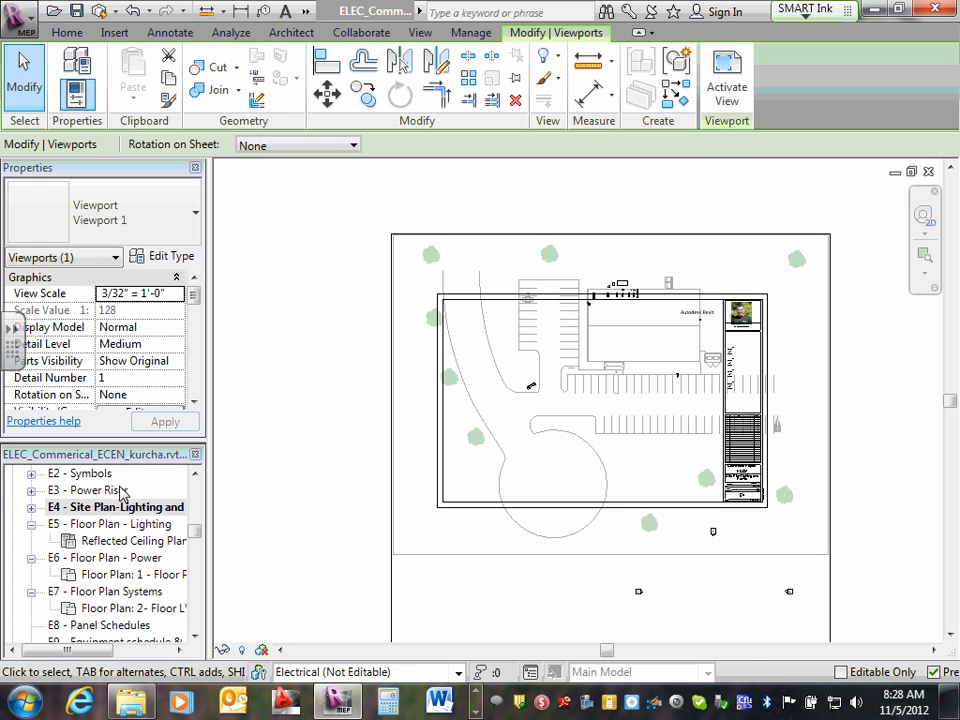
# - Open the 2 - Lighting floor plan listed under sheet E4 and show its crop region
pyautogui.doubleClick(106, 542)
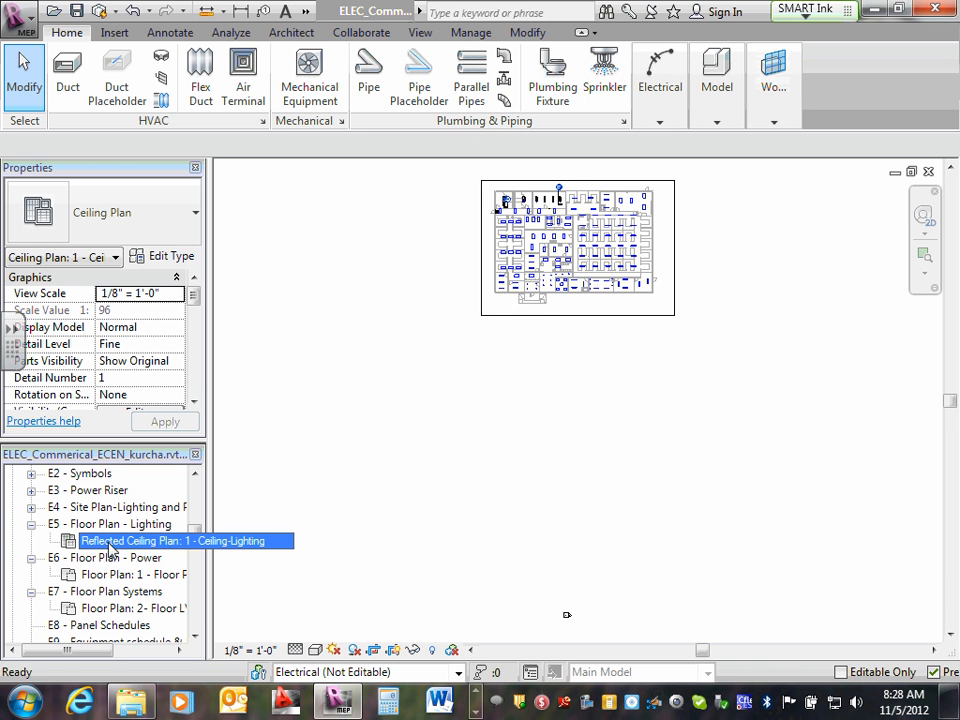
pyautogui.click(31, 507)
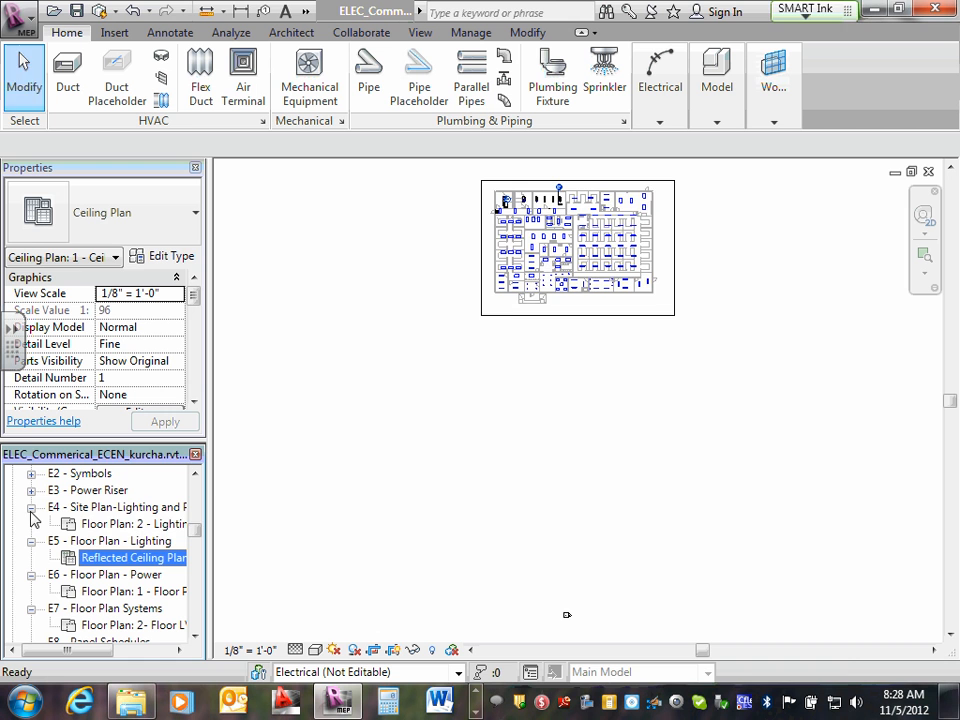
pyautogui.doubleClick(158, 526)
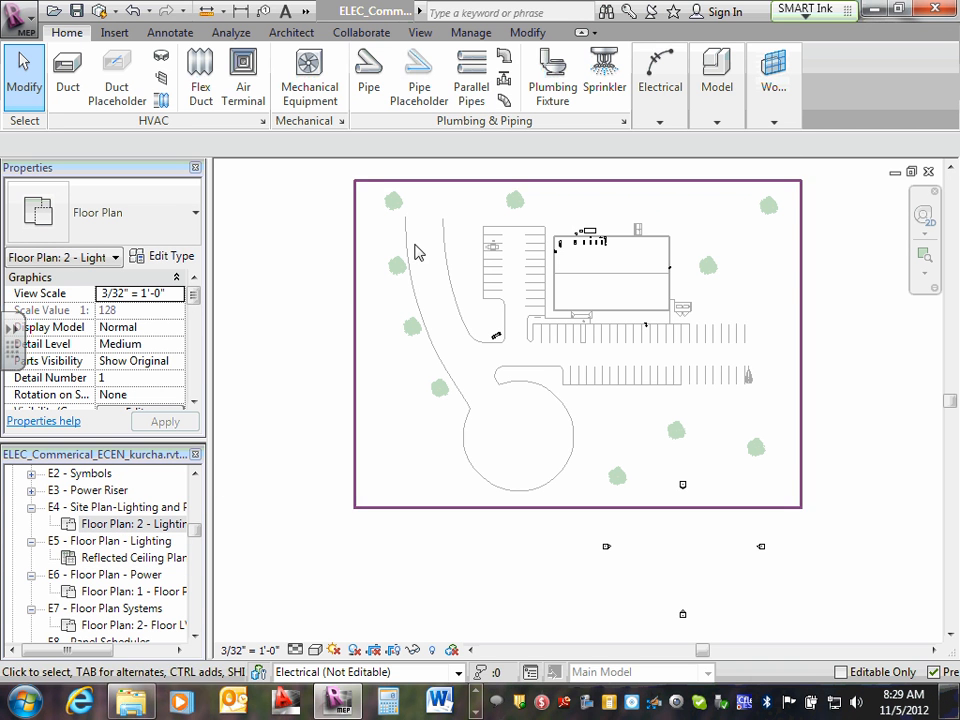
pyautogui.doubleClick(118, 505)
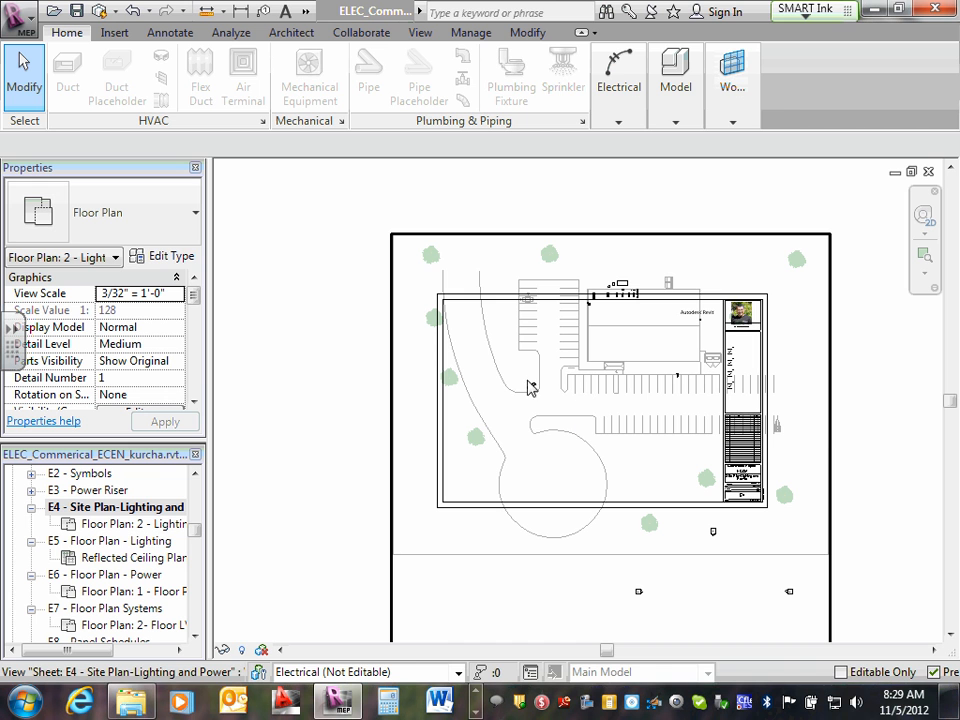
pyautogui.doubleClick(110, 524)
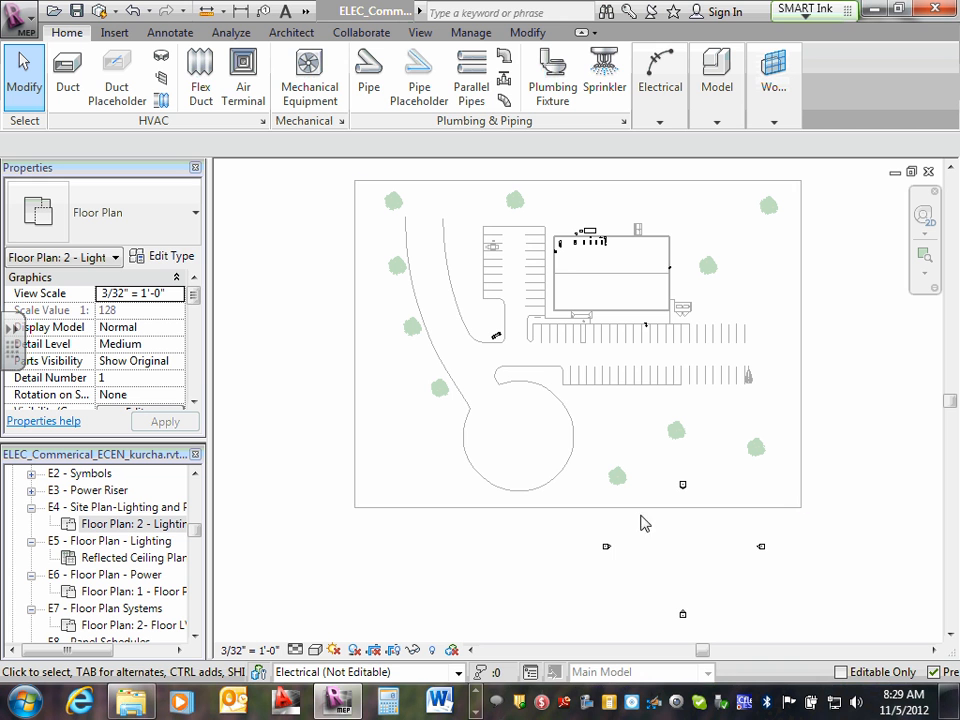
pyautogui.click(392, 652)
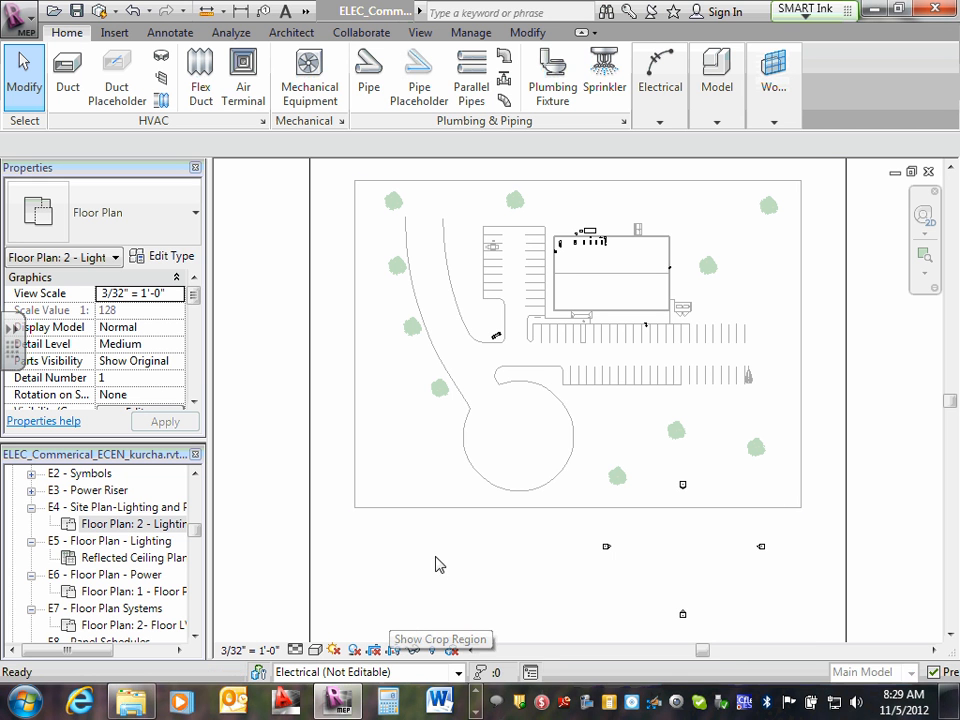
# - Pull in all four sides of the crop region to frame the building and its adjacent parking areas
pyautogui.scroll(-1, 538, 517)
pyautogui.scroll(-3, 538, 517)
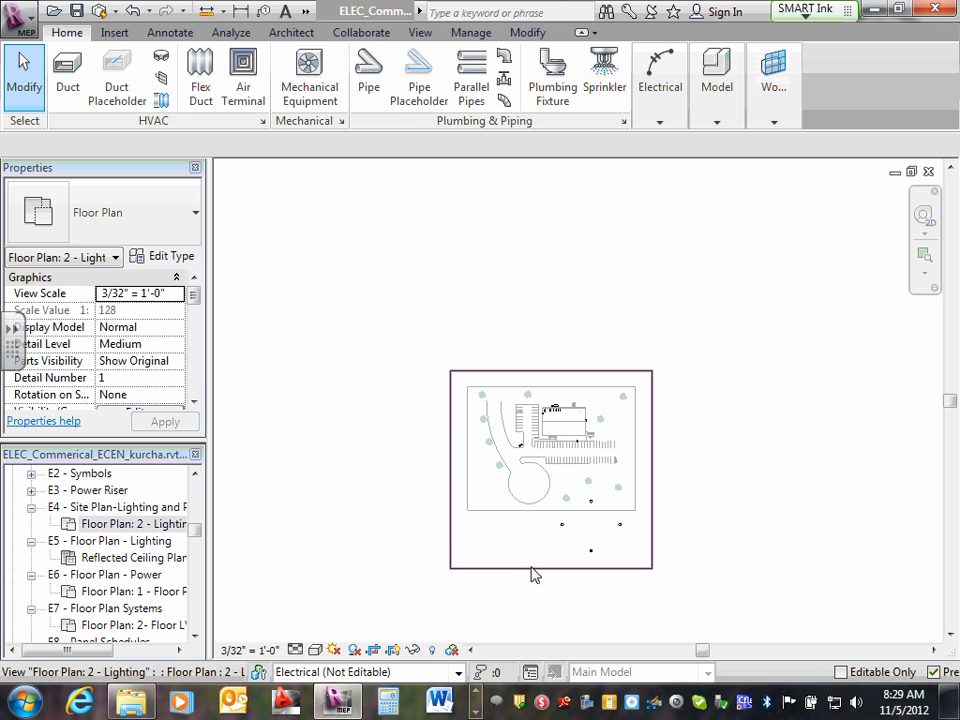
pyautogui.click(538, 573)
pyautogui.moveTo(551, 568); pyautogui.dragTo(590, 465)
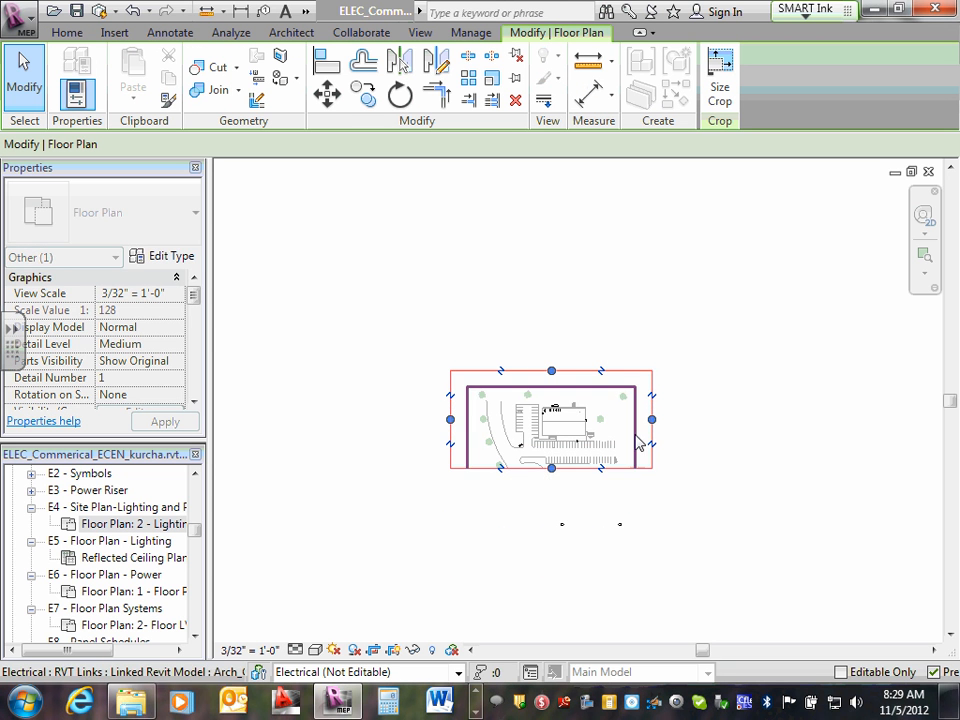
pyautogui.moveTo(654, 428); pyautogui.dragTo(604, 430)
pyautogui.moveTo(540, 378); pyautogui.dragTo(548, 397)
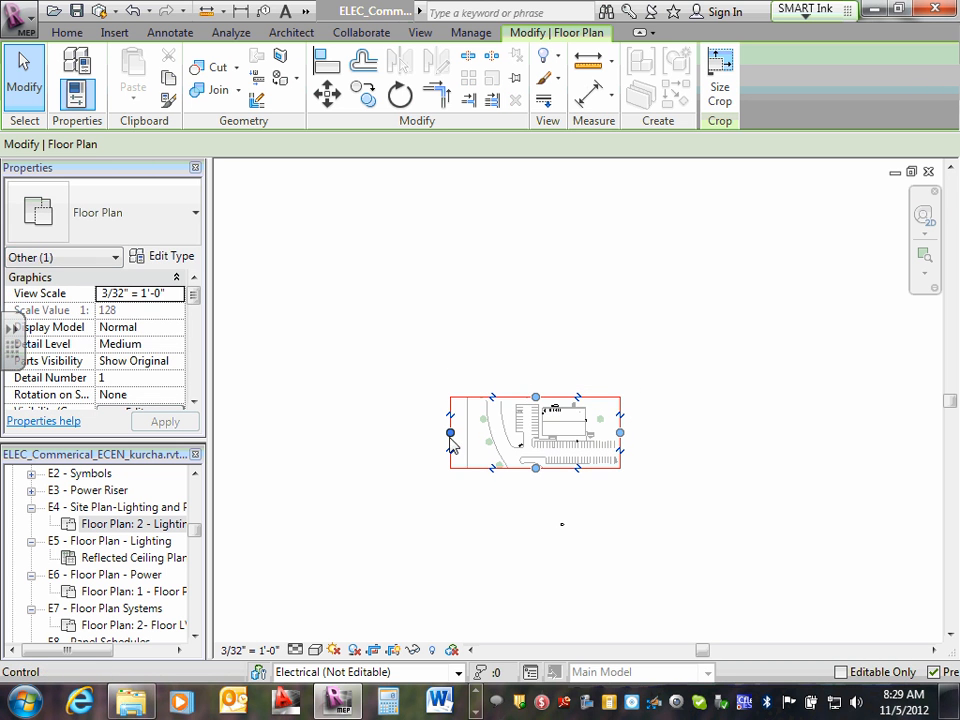
pyautogui.moveTo(450, 433); pyautogui.dragTo(510, 442)
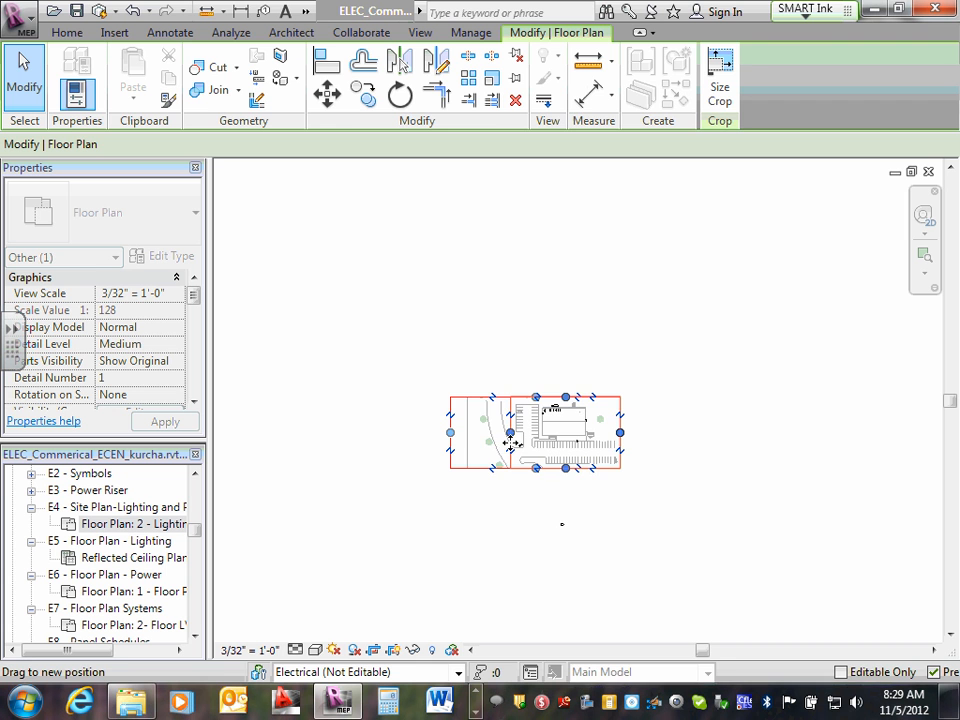
pyautogui.click(572, 498)
pyautogui.scroll(2, 572, 498)
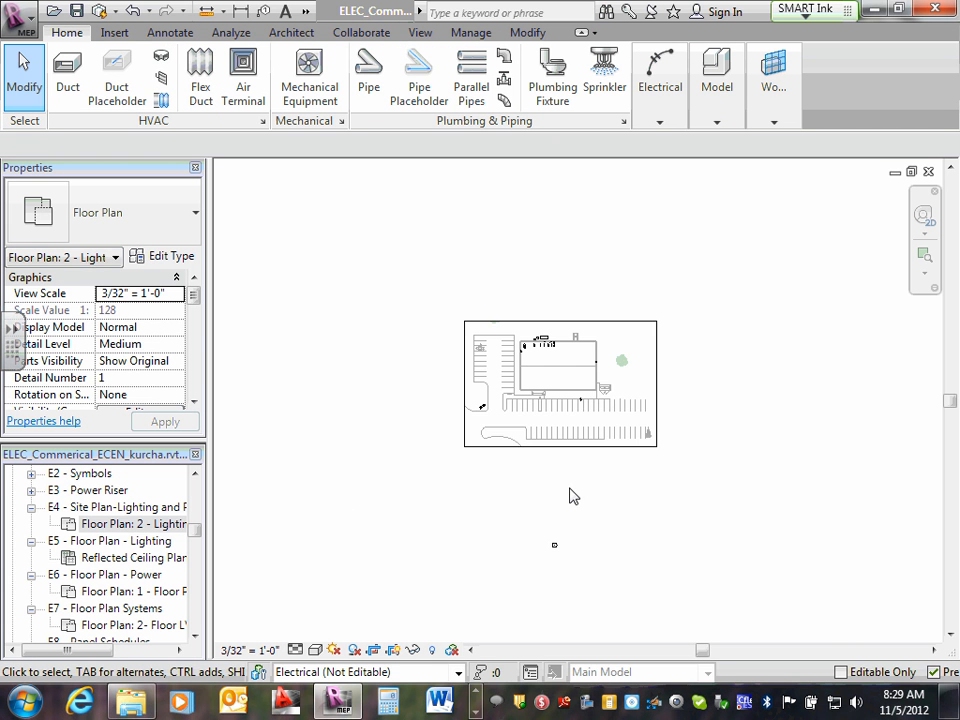
# - Return to sheet E4 and move the cropped site plan viewport down and left into the title block frame
pyautogui.doubleClick(91, 509)
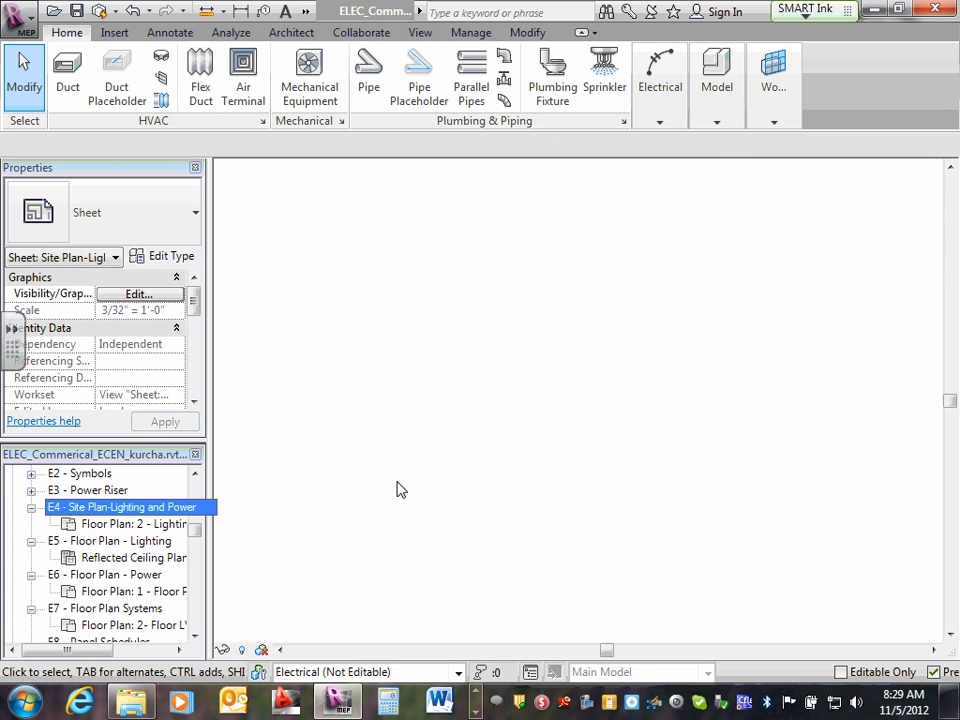
pyautogui.click(641, 373)
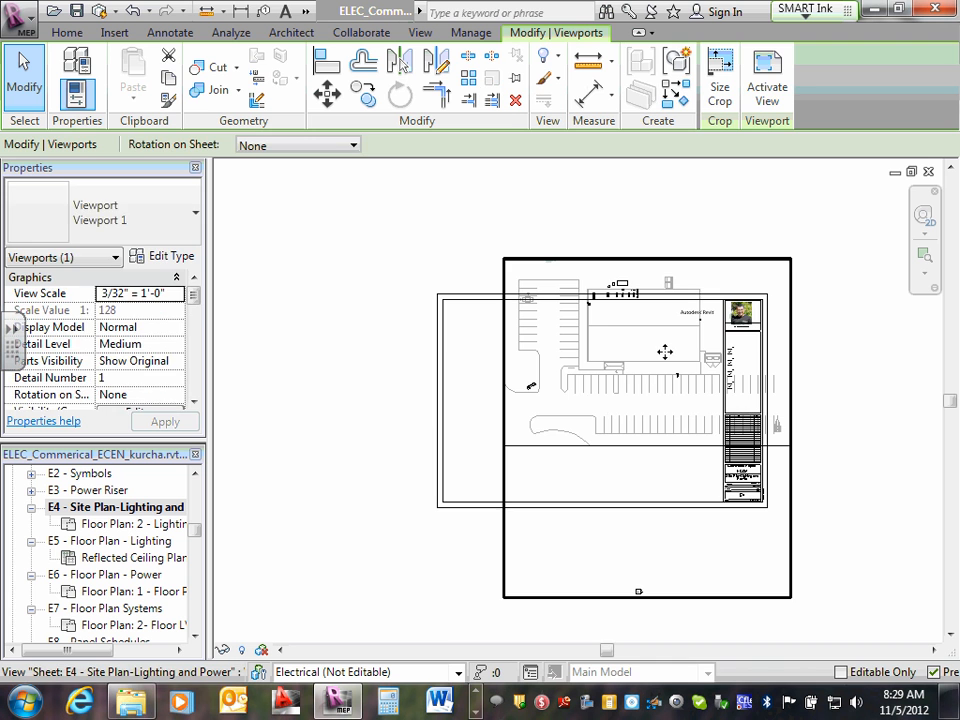
pyautogui.moveTo(641, 373); pyautogui.dragTo(529, 412)
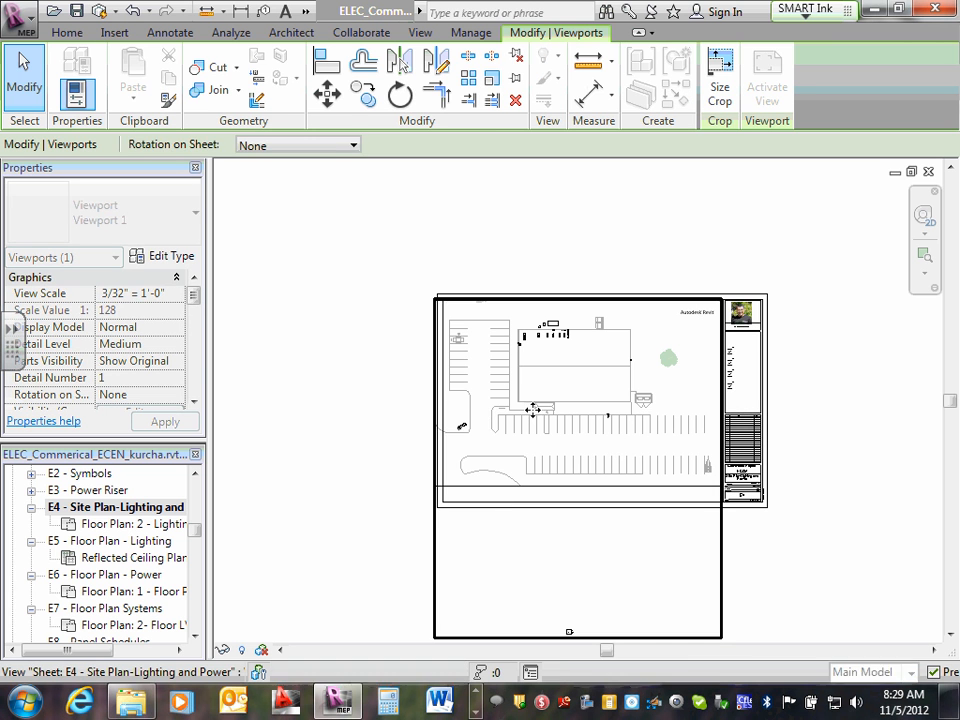
pyautogui.click(336, 390)
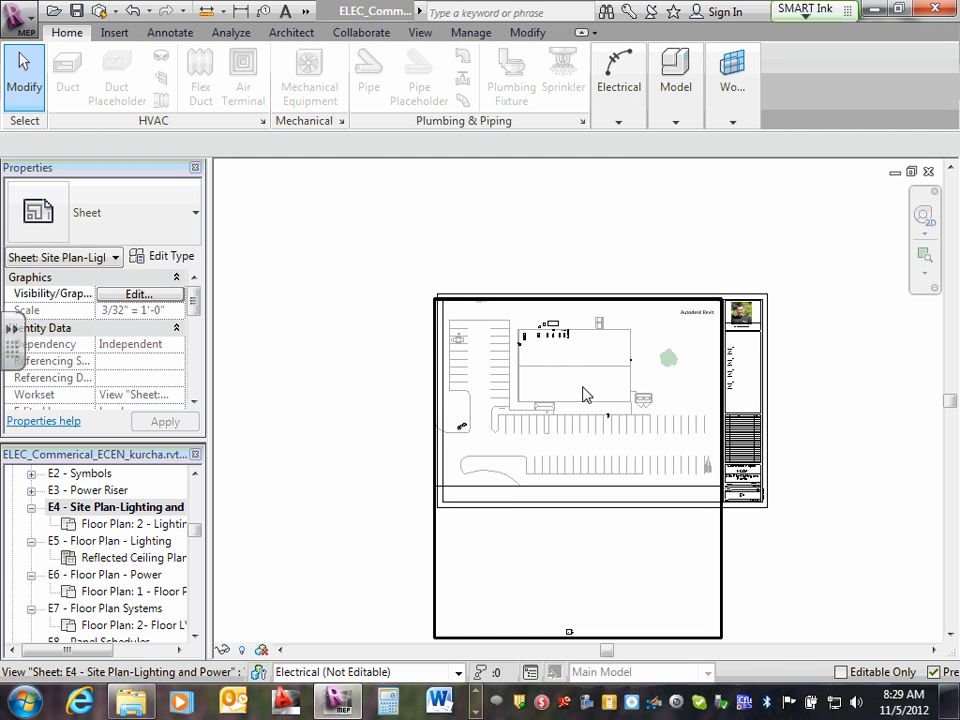
# - Reopen the 2 - Lighting floor plan from sheet E4
pyautogui.doubleClick(95, 524)
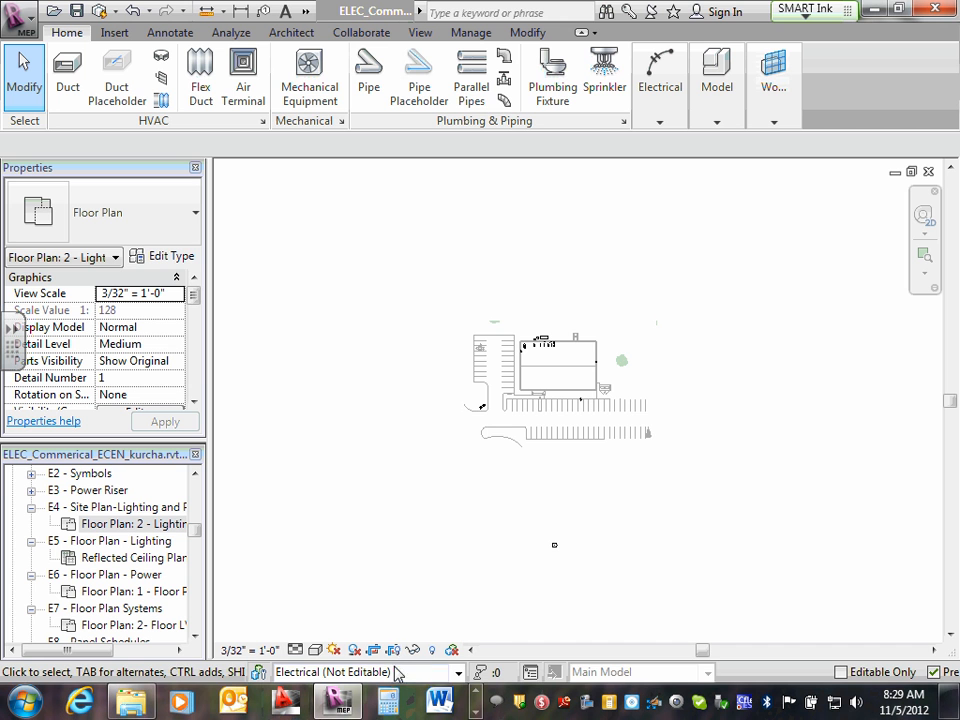
pyautogui.click(650, 428)
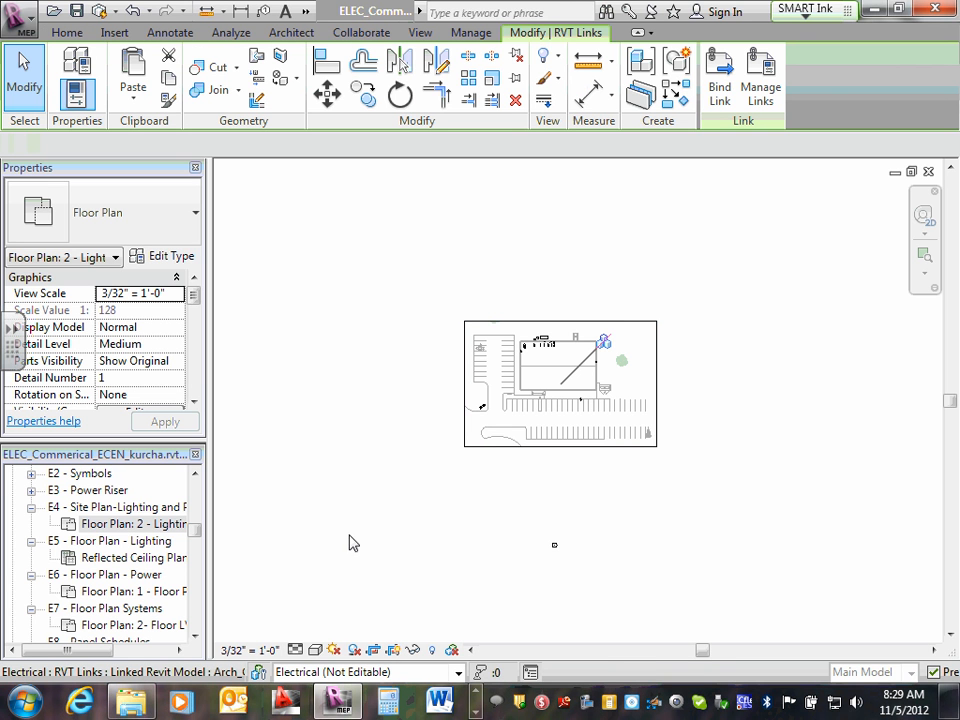
pyautogui.press('Escape')
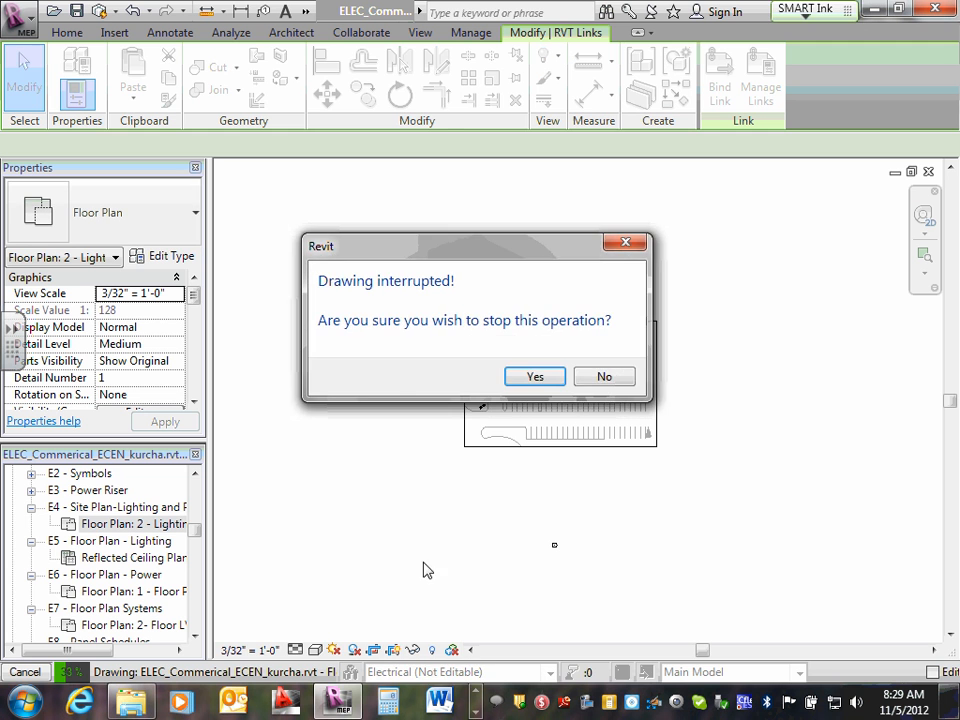
pyautogui.click(586, 379)
pyautogui.click(437, 493)
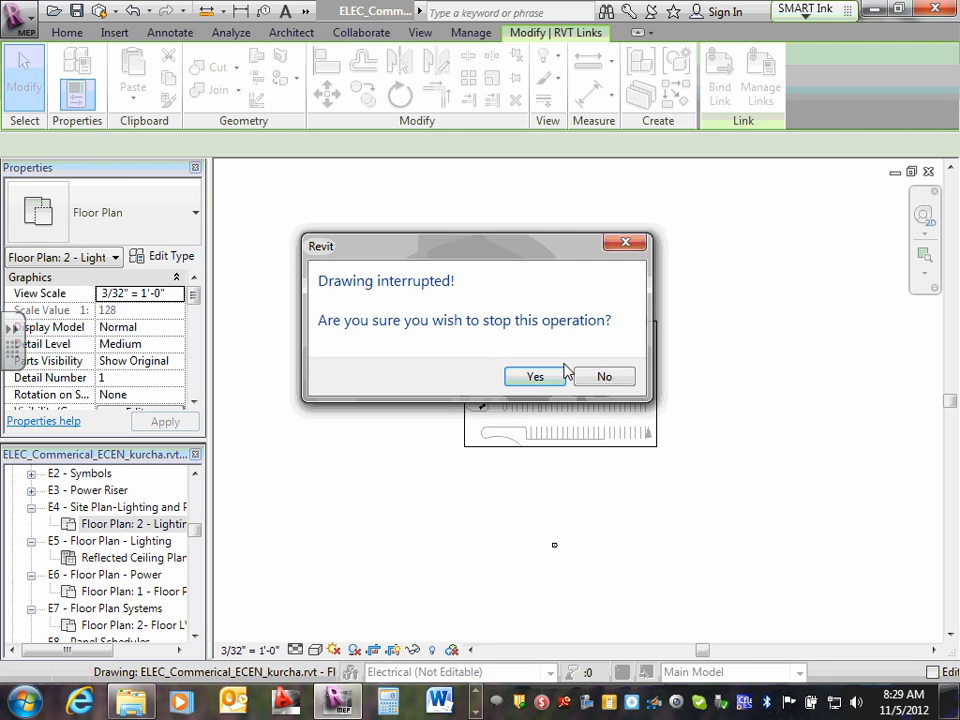
pyautogui.click(605, 377)
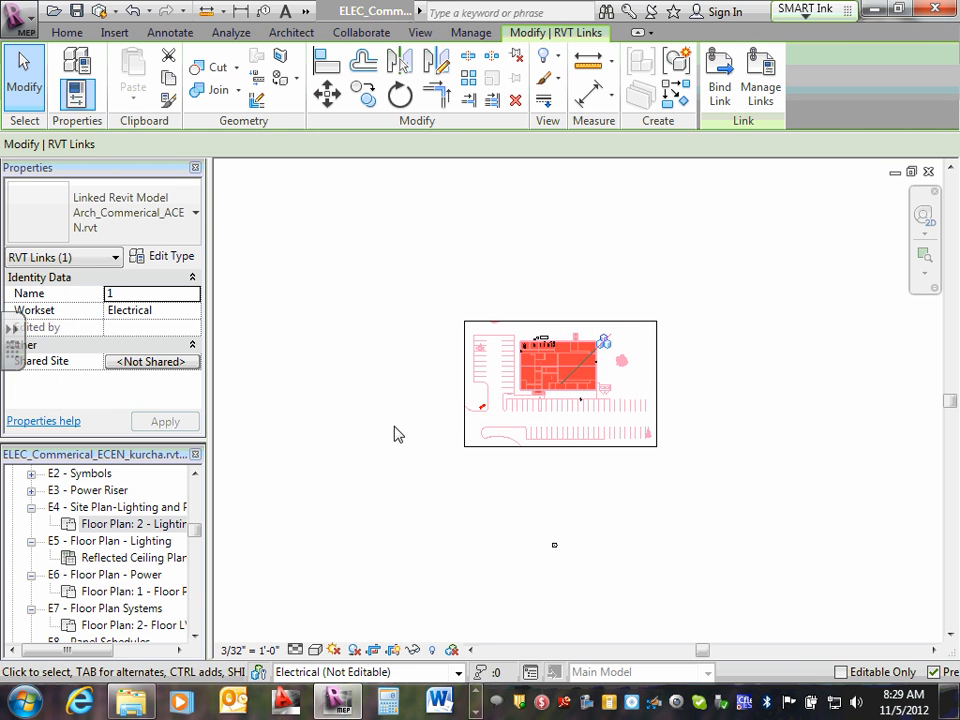
pyautogui.click(358, 425)
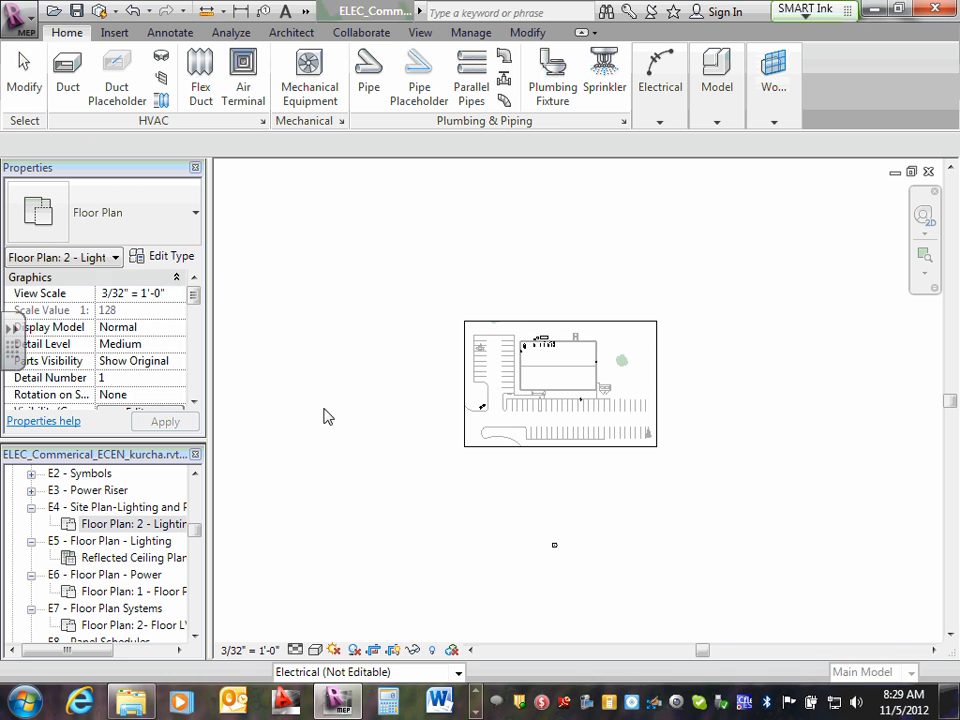
# - Tighten the crop region on its right, top, left and bottom sides around the building and parking lots
pyautogui.click(472, 446)
pyautogui.moveTo(657, 384); pyautogui.dragTo(612, 390)
pyautogui.scroll(3, 540, 330)
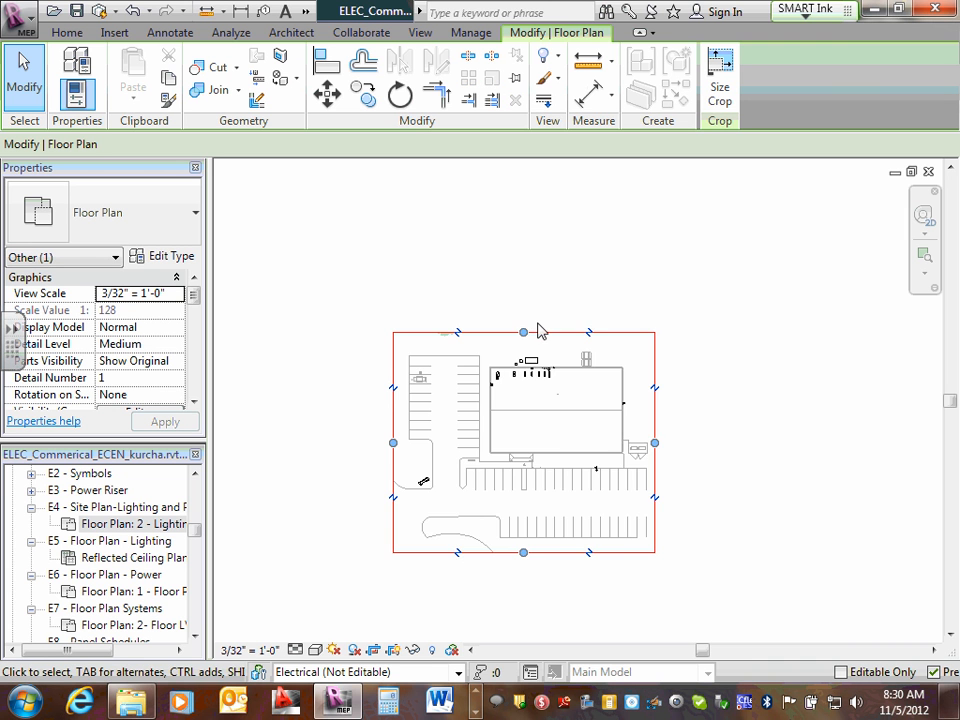
pyautogui.moveTo(523, 334); pyautogui.dragTo(522, 349)
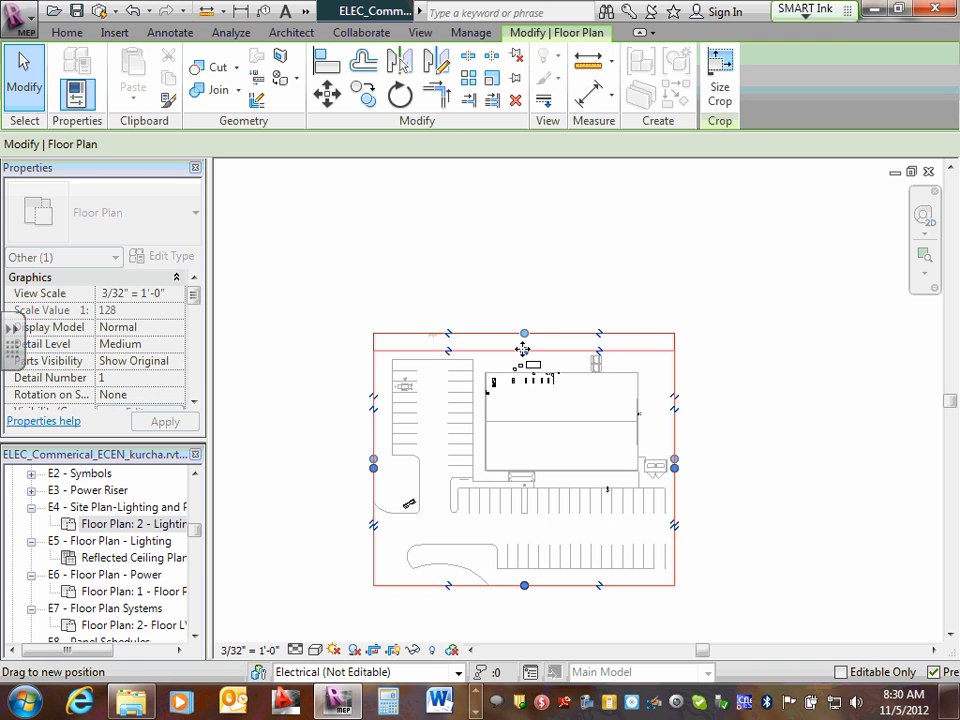
pyautogui.moveTo(339, 490); pyautogui.dragTo(389, 466)
pyautogui.moveTo(531, 585); pyautogui.dragTo(532, 576)
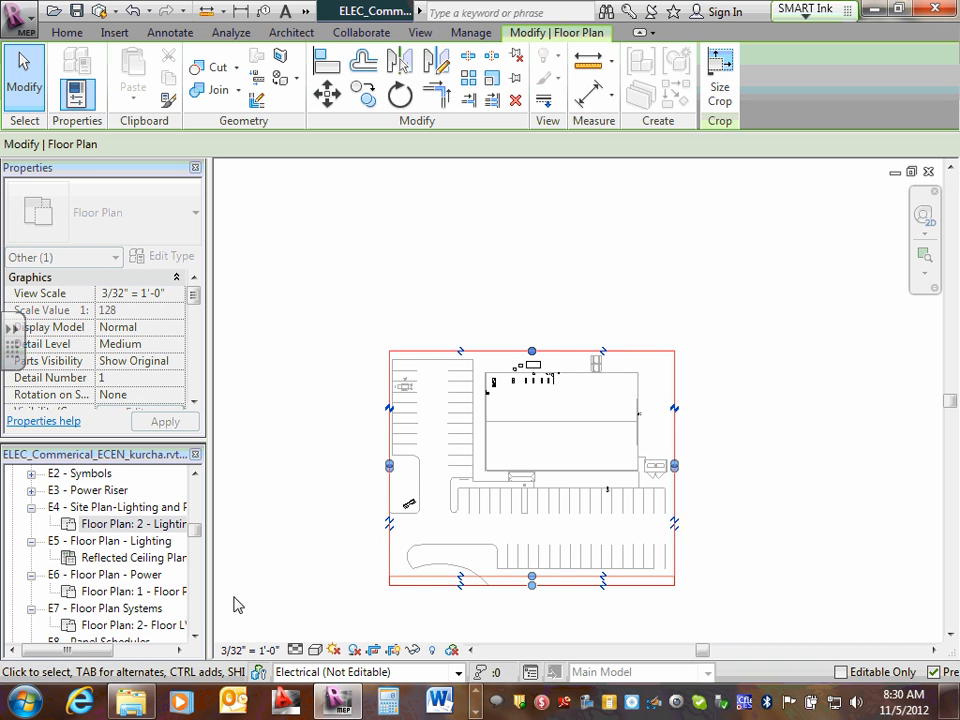
# - Switch back to sheet E4 and move the viewport right to centre it in the drawing area beside the title block
pyautogui.click(112, 510)
pyautogui.doubleClick(112, 510)
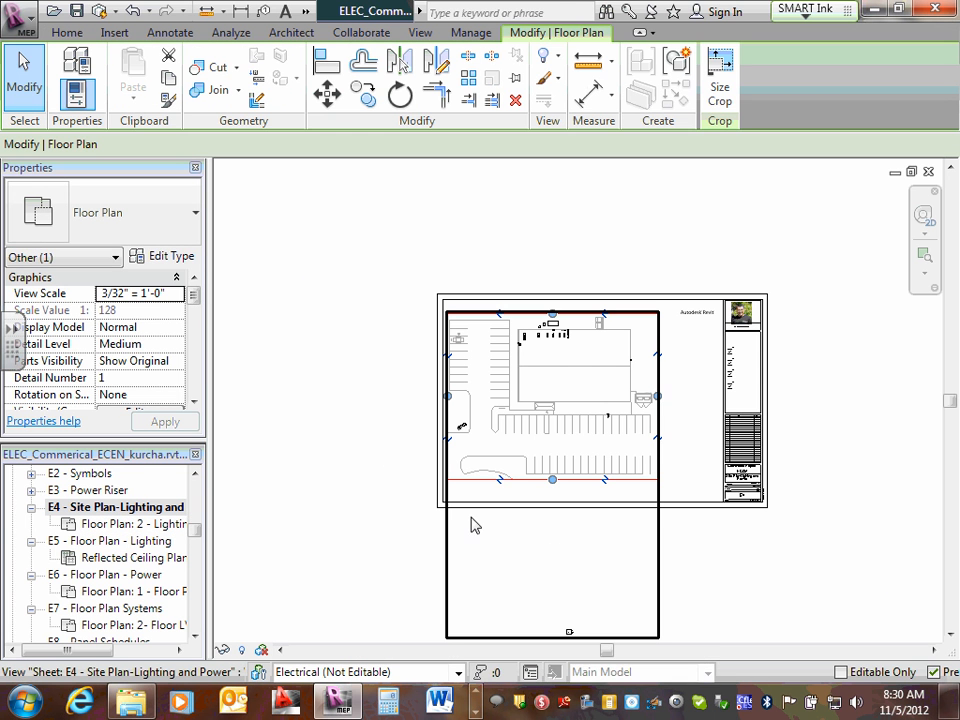
pyautogui.click(542, 380)
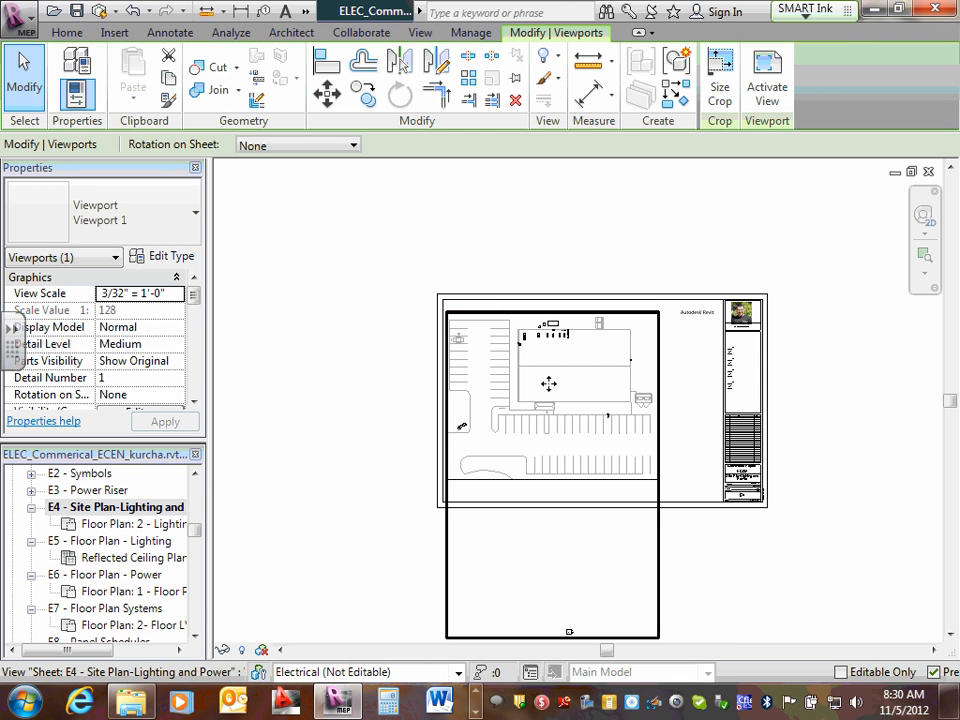
pyautogui.moveTo(548, 381); pyautogui.dragTo(578, 387)
pyautogui.click(789, 536)
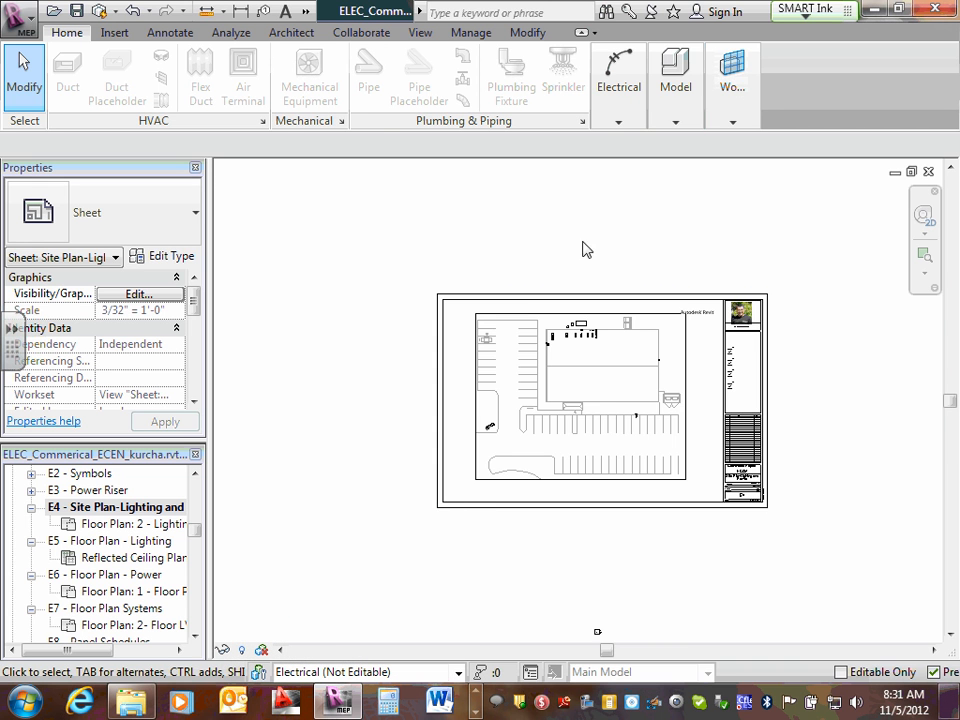
# - Using the <Hidden> line style, draw a horizontal detail line from the T1 light south of the building to just beyond its west wall
pyautogui.scroll(3, 543, 336)
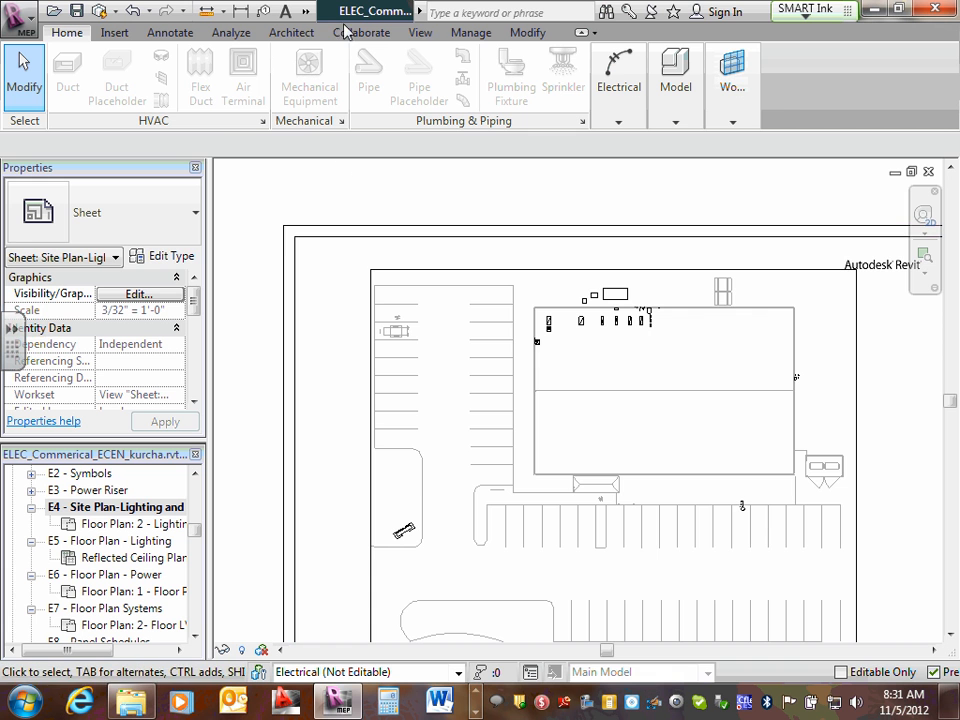
pyautogui.scroll(-3, 463, 306)
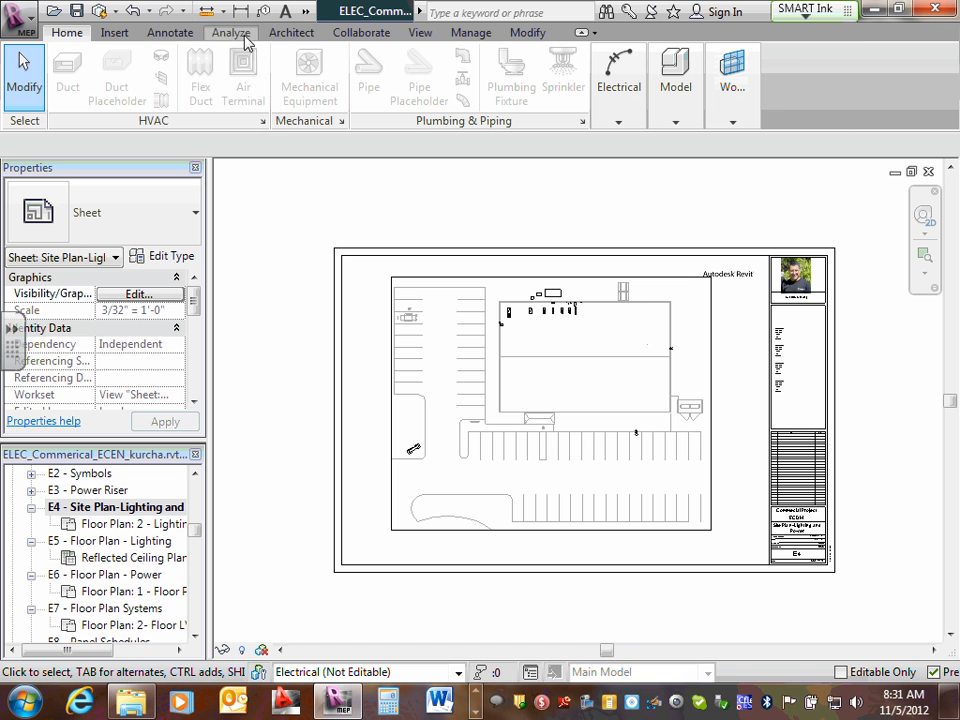
pyautogui.click(170, 36)
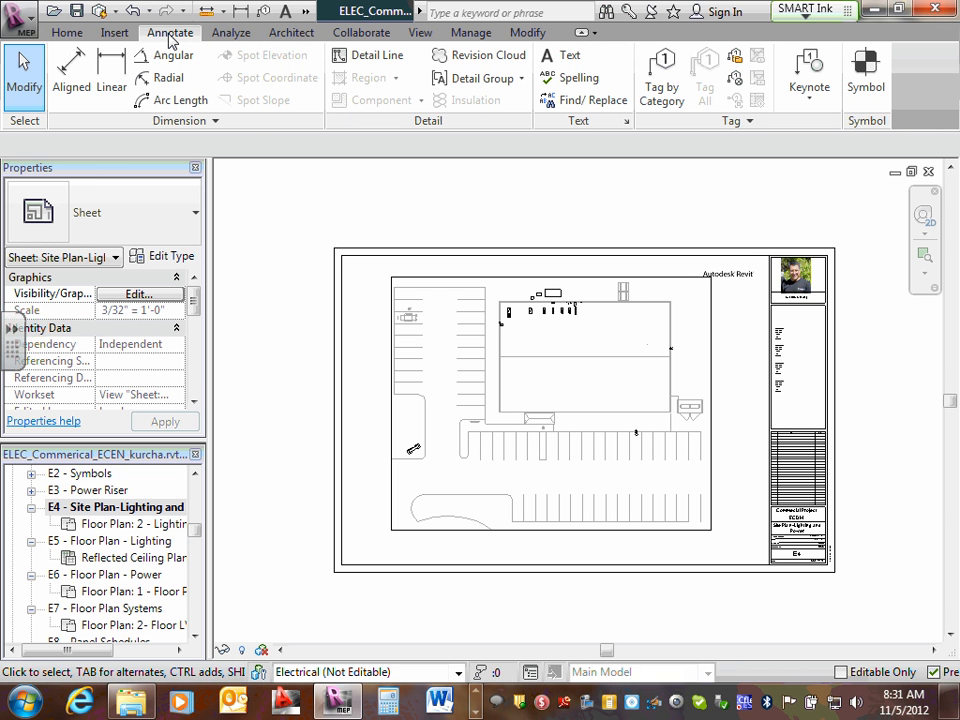
pyautogui.click(349, 58)
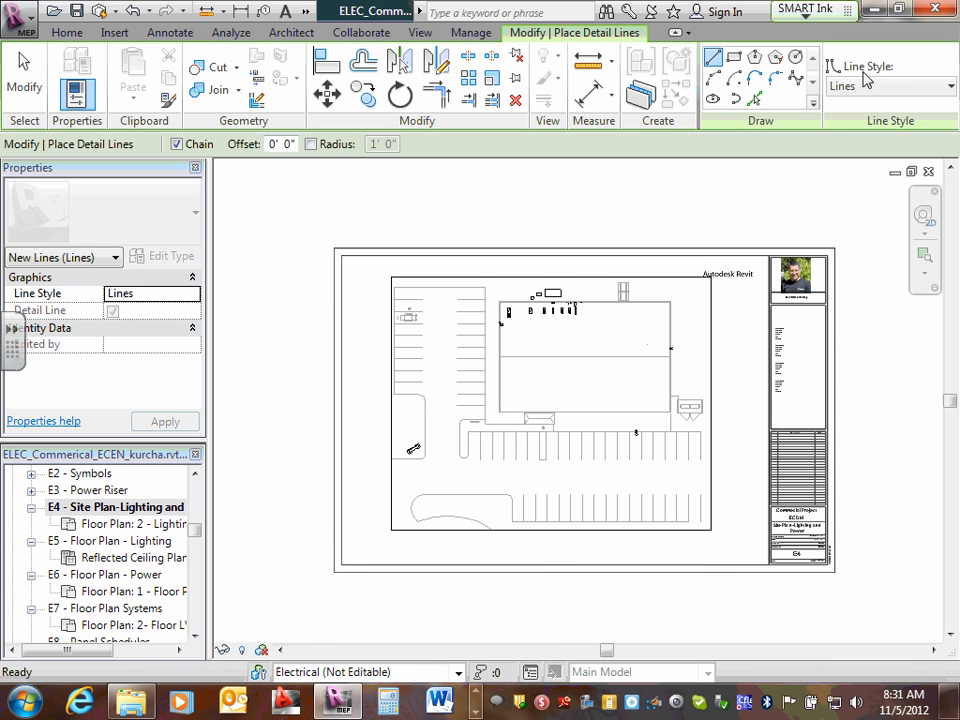
pyautogui.click(950, 87)
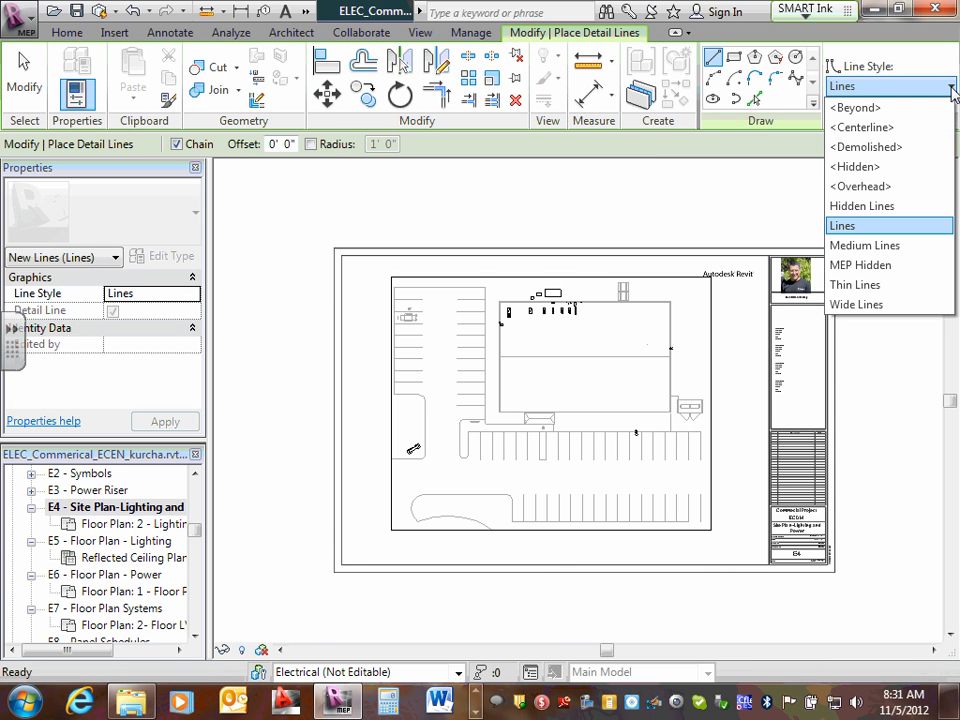
pyautogui.click(886, 168)
pyautogui.scroll(1, 595, 437)
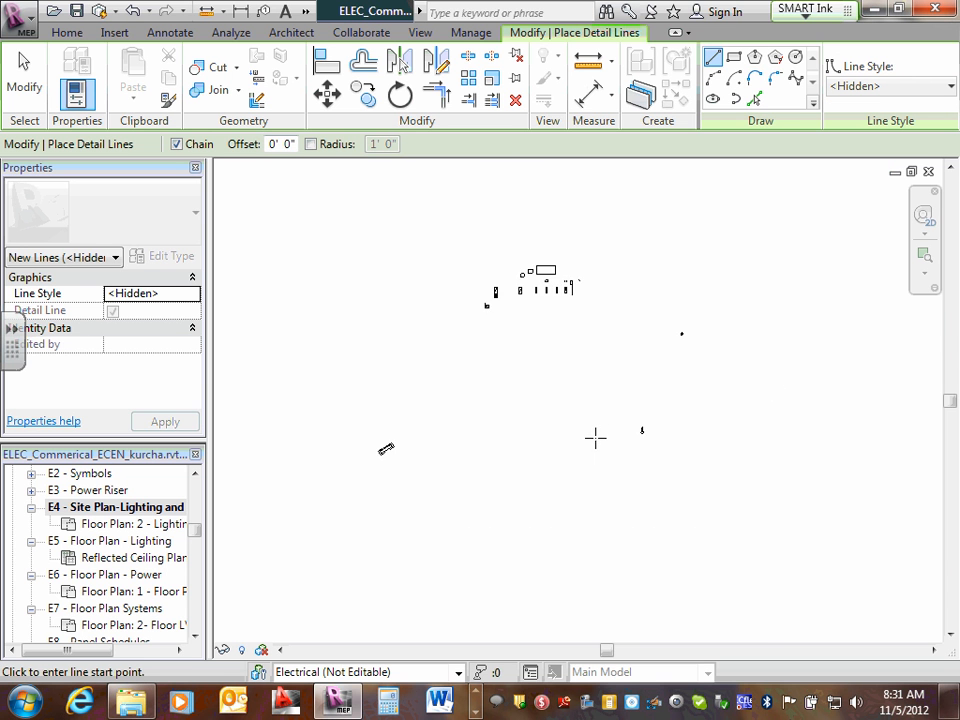
pyautogui.scroll(2, 640, 432)
pyautogui.scroll(1, 715, 403)
pyautogui.scroll(1, 728, 402)
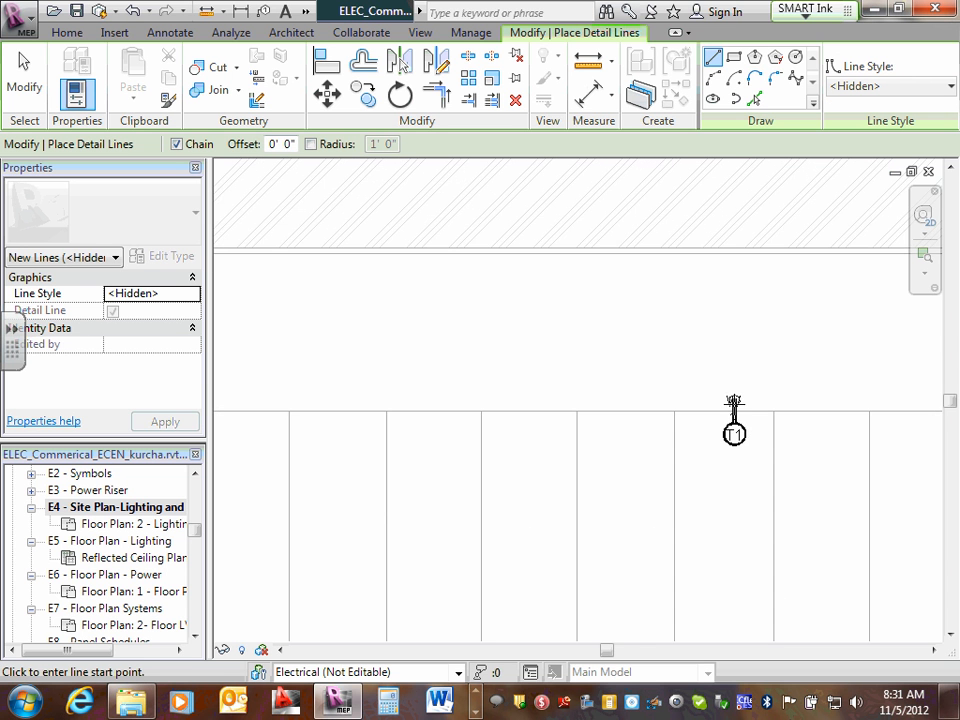
pyautogui.click(733, 403)
pyautogui.scroll(-1, 397, 416)
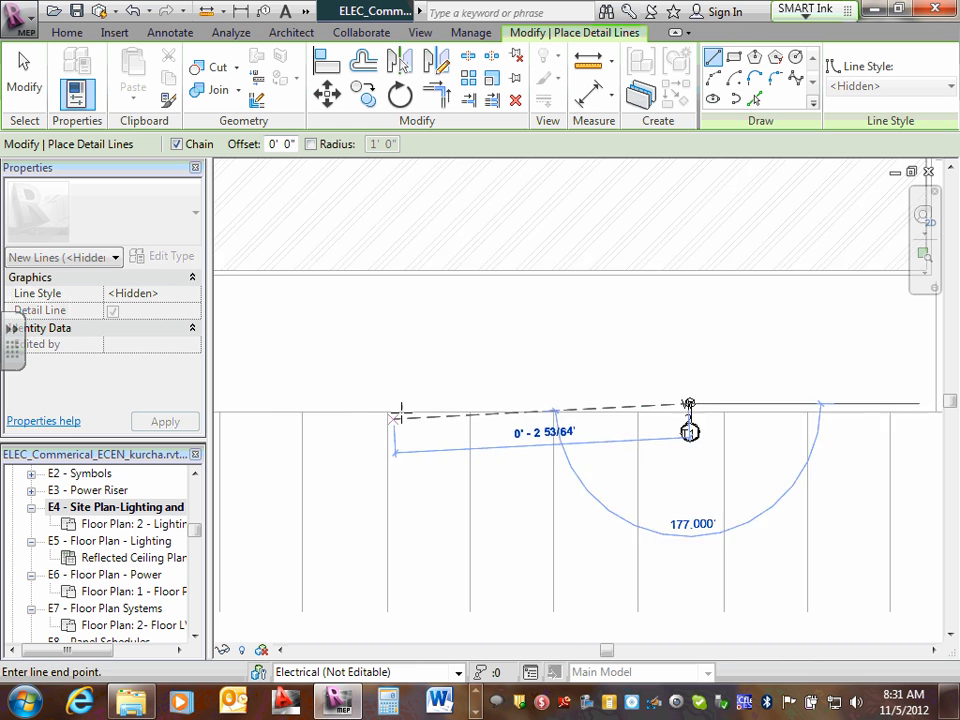
pyautogui.scroll(-1, 395, 410)
pyautogui.scroll(-1, 345, 408)
pyautogui.scroll(-2, 305, 414)
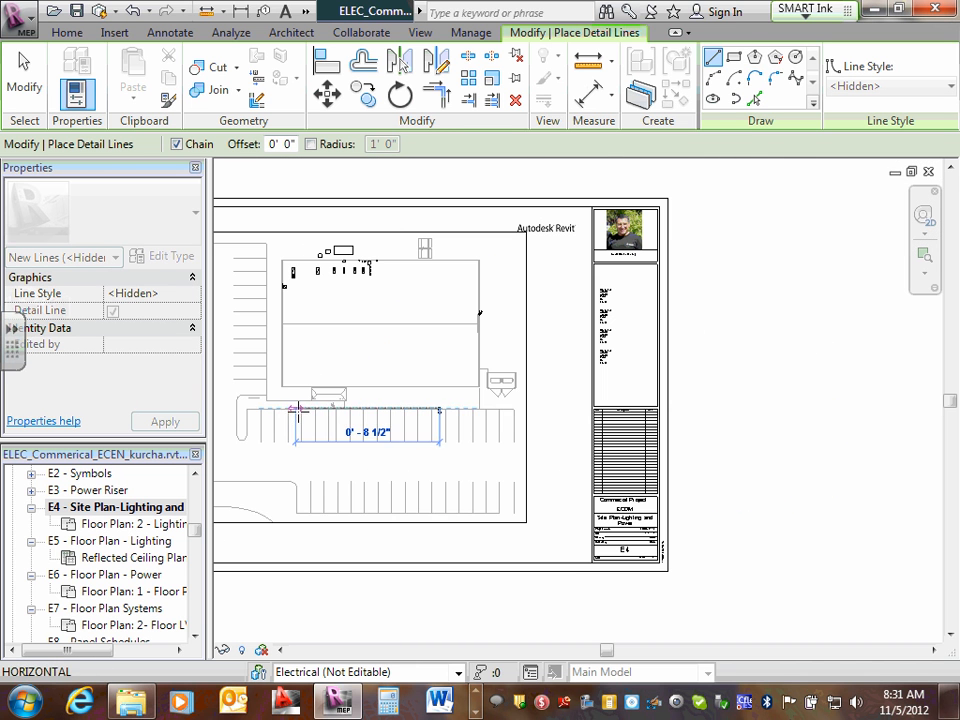
pyautogui.click(269, 409)
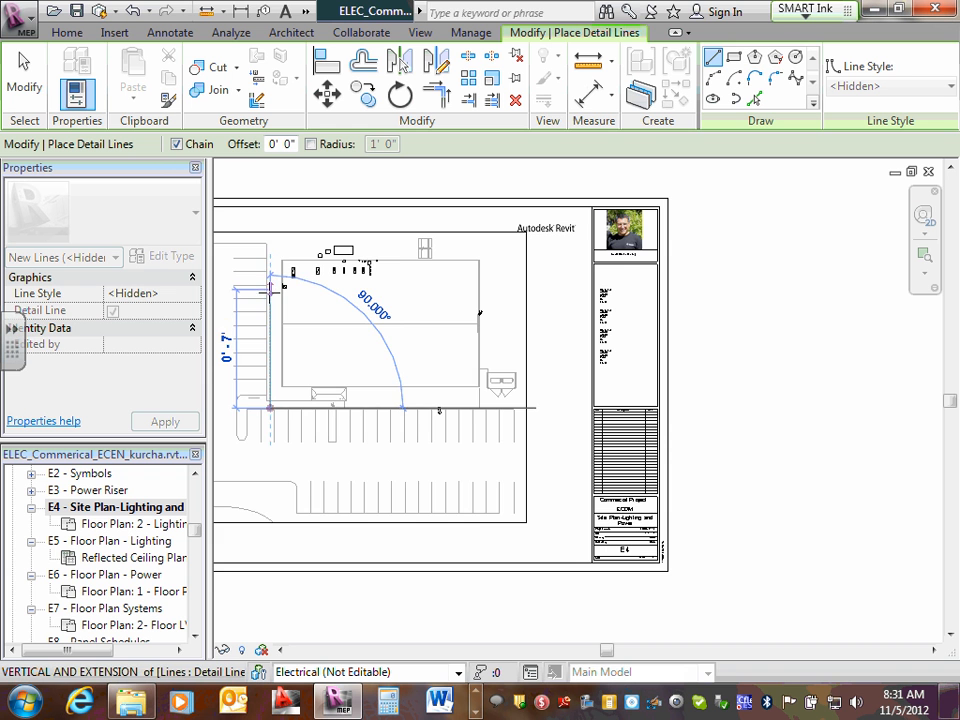
# - Continue the hidden detail line north alongside the building's west wall and into its northwest corner, and end the line
pyautogui.scroll(5, 270, 289)
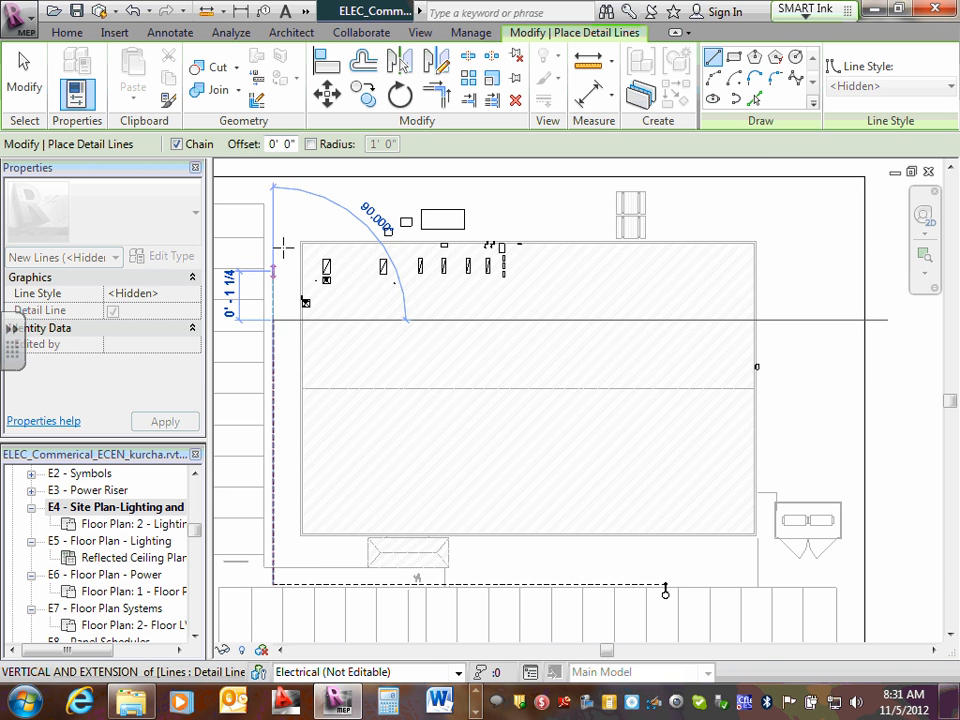
pyautogui.scroll(2, 283, 248)
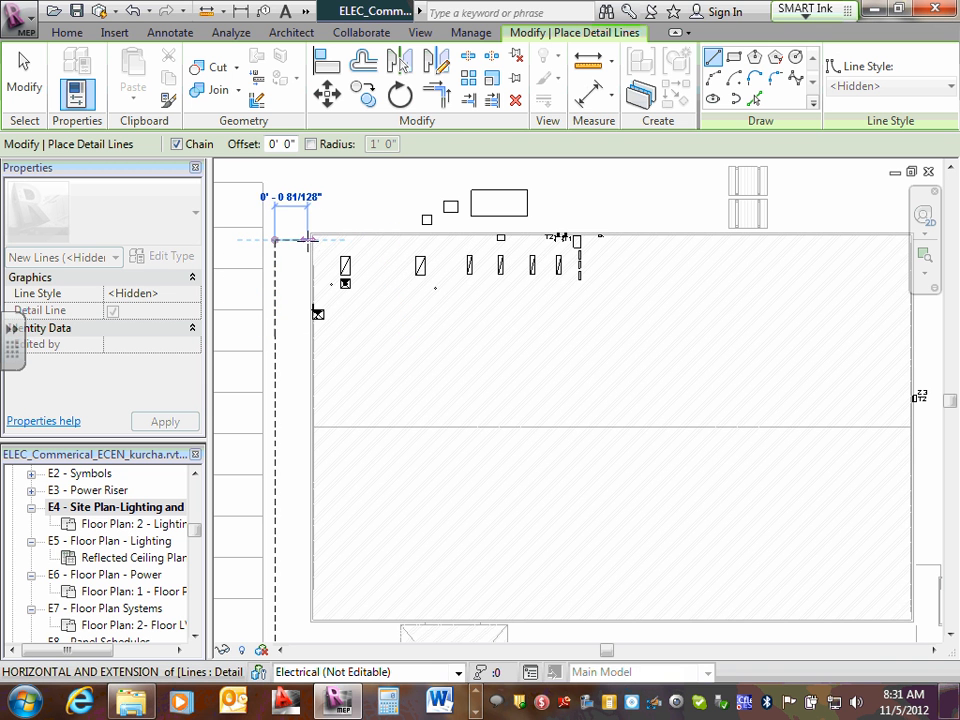
pyautogui.click(308, 240)
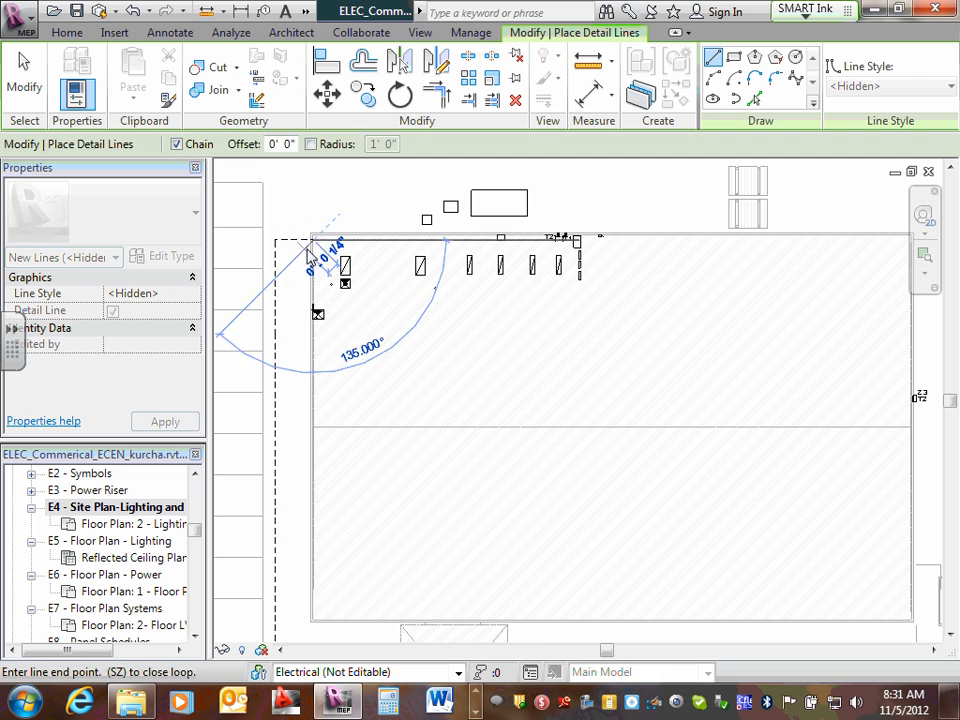
pyautogui.press('Escape')
pyautogui.scroll(-4, 225, 349)
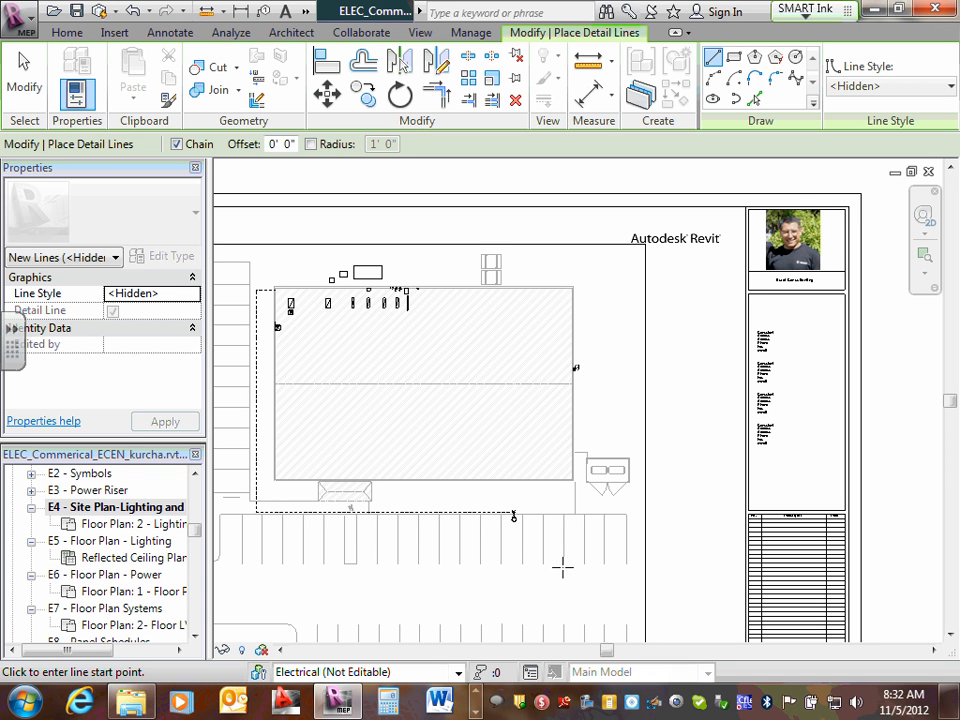
pyautogui.scroll(-2, 414, 282)
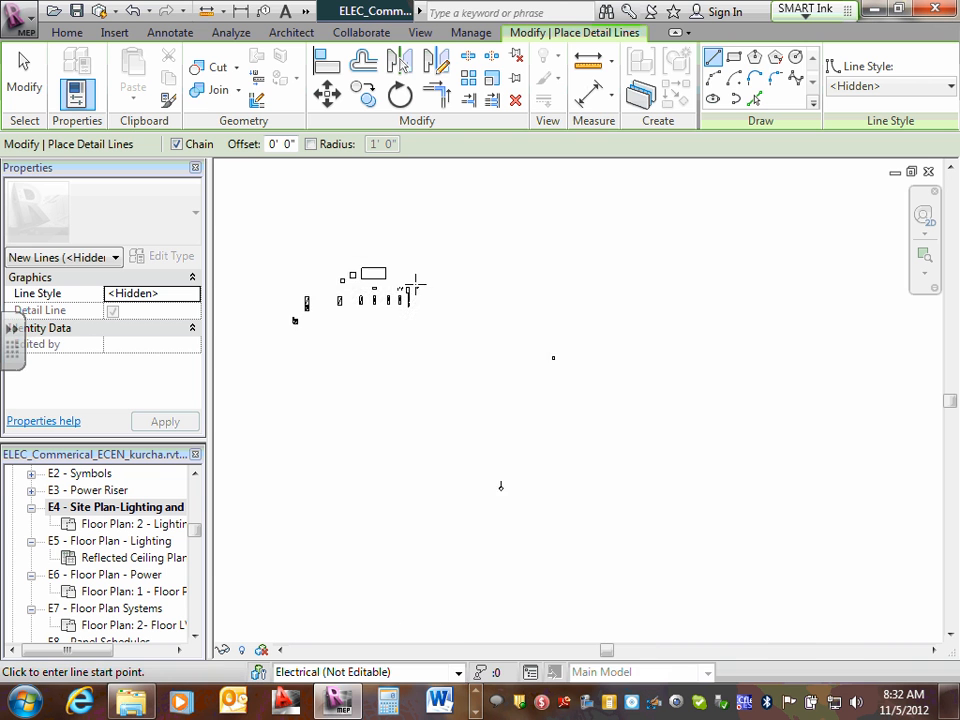
pyautogui.press('Escape')
pyautogui.press('Escape')
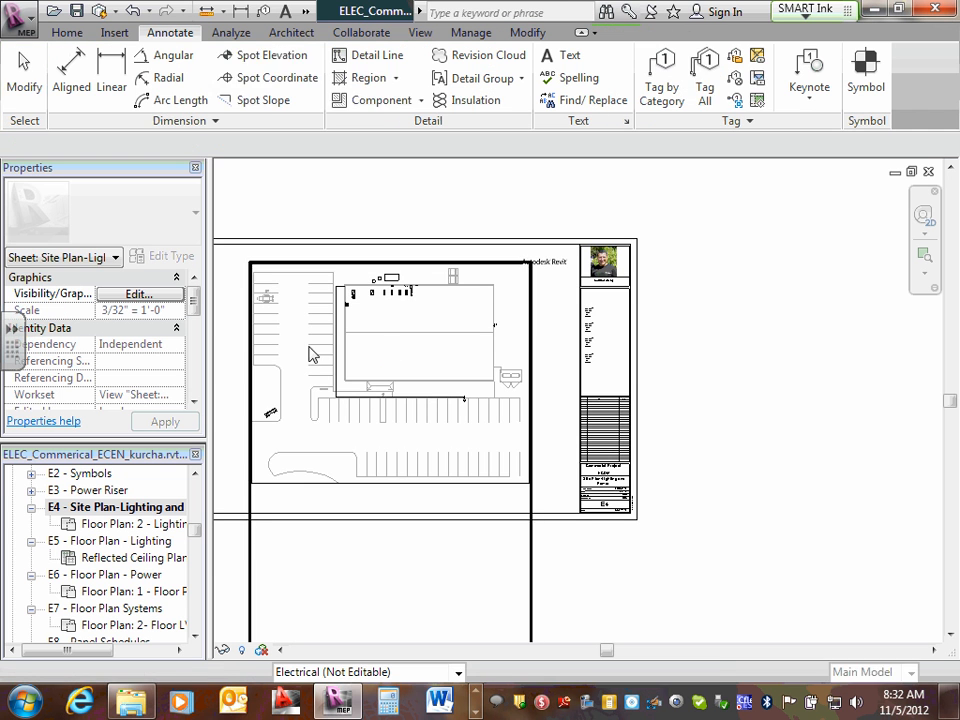
# - Open the floor plan 3- Site Power from the Electrical Power views
pyautogui.moveTo(673, 381); pyautogui.dragTo(801, 383, button='middle')
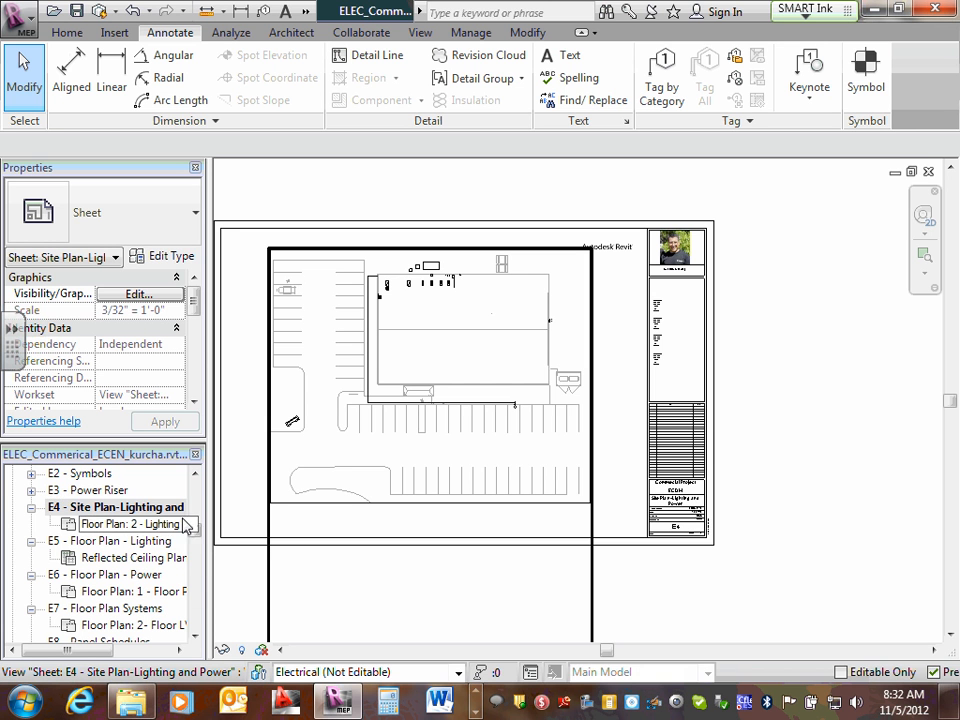
pyautogui.moveTo(195, 531); pyautogui.dragTo(197, 493)
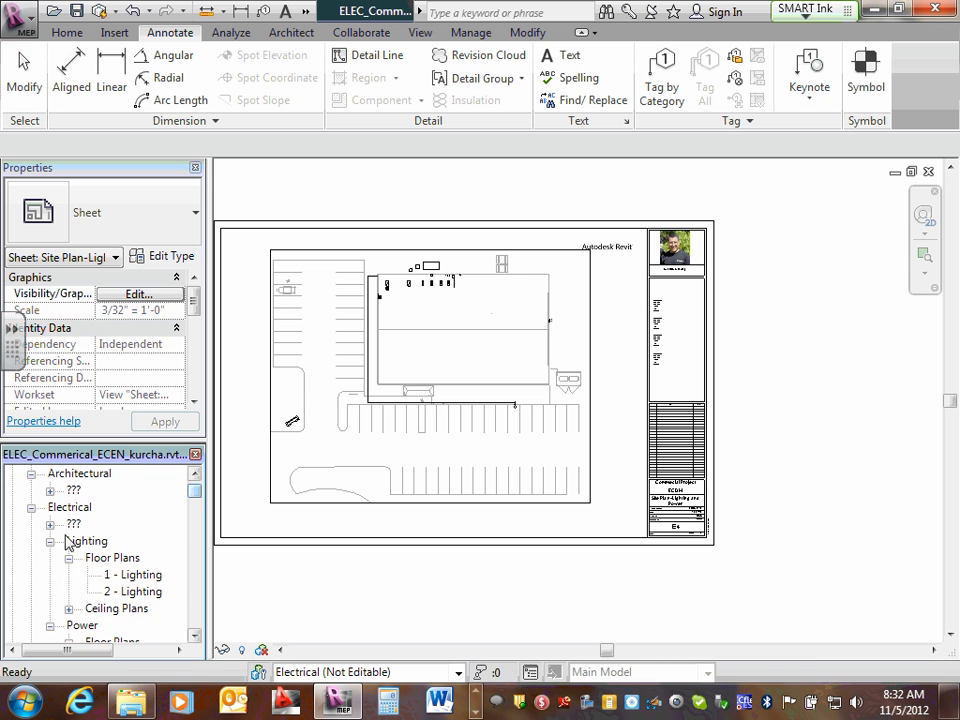
pyautogui.click(50, 541)
pyautogui.click(50, 558)
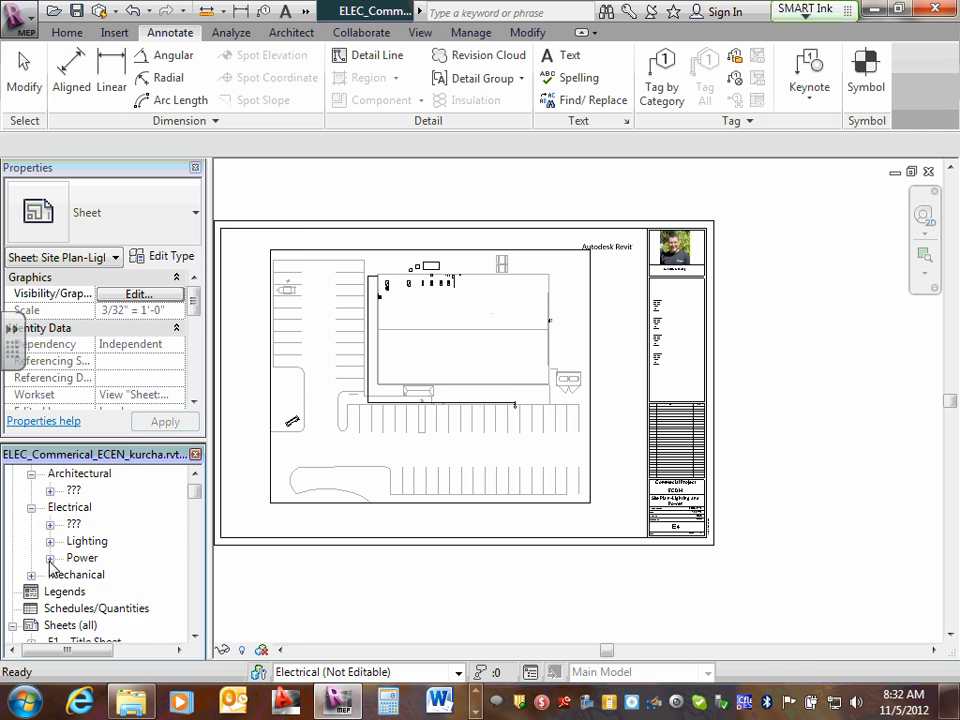
pyautogui.click(50, 558)
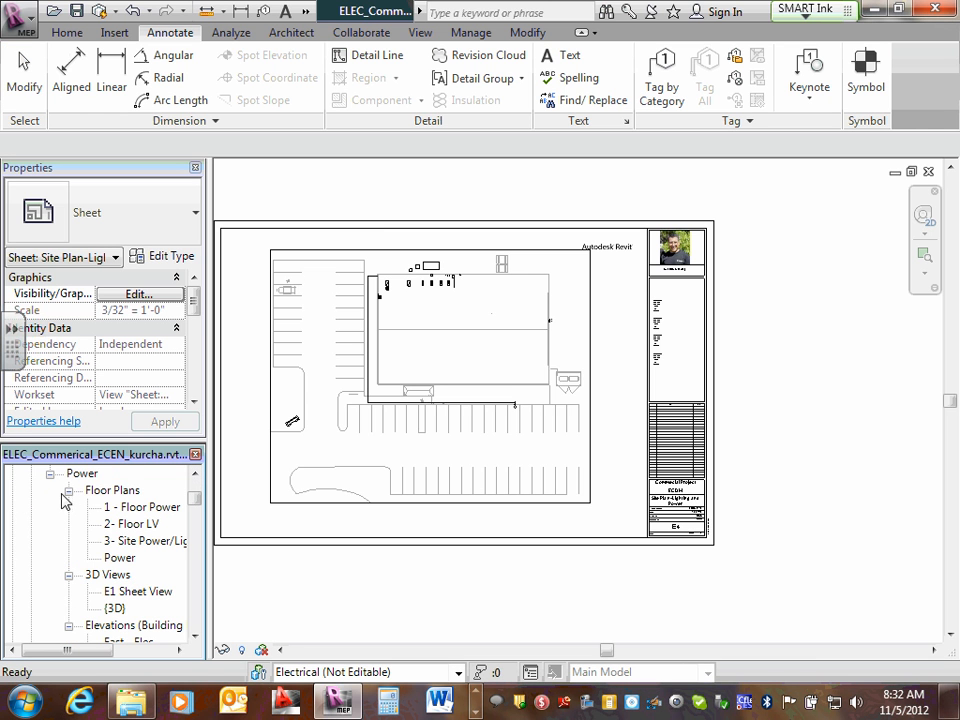
pyautogui.doubleClick(129, 545)
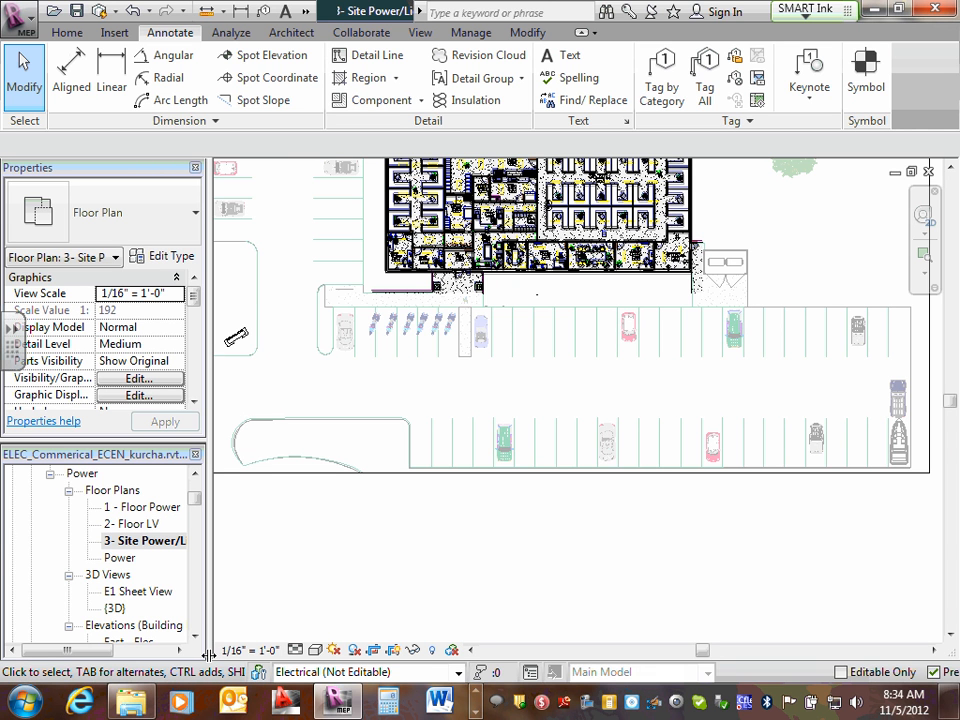
pyautogui.click(476, 711)
pyautogui.click(476, 711)
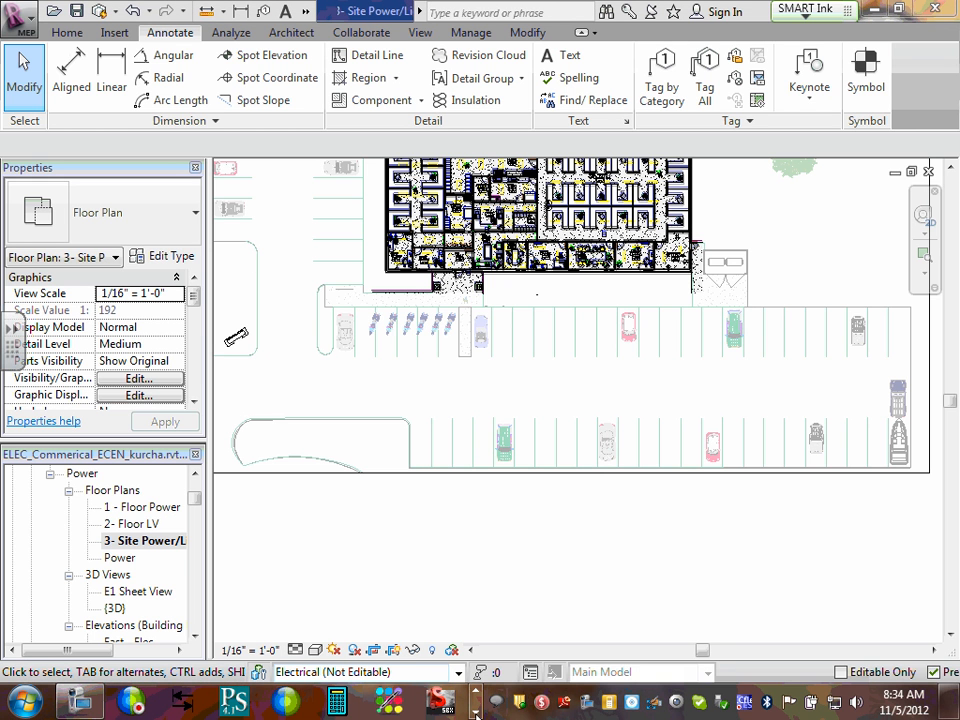
pyautogui.click(80, 703)
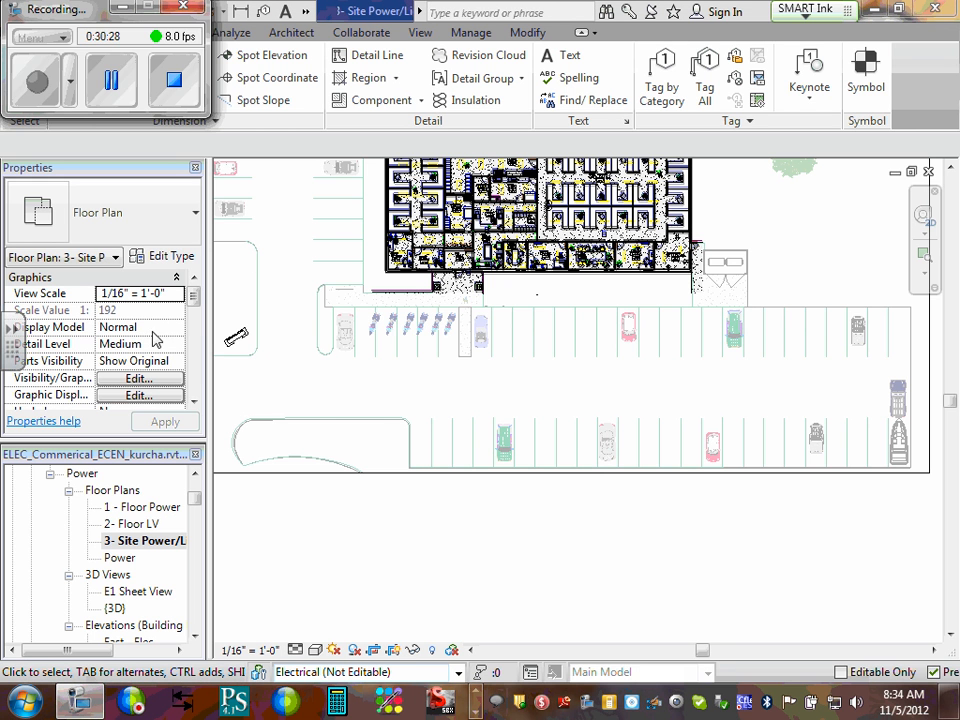
pyautogui.click(112, 78)
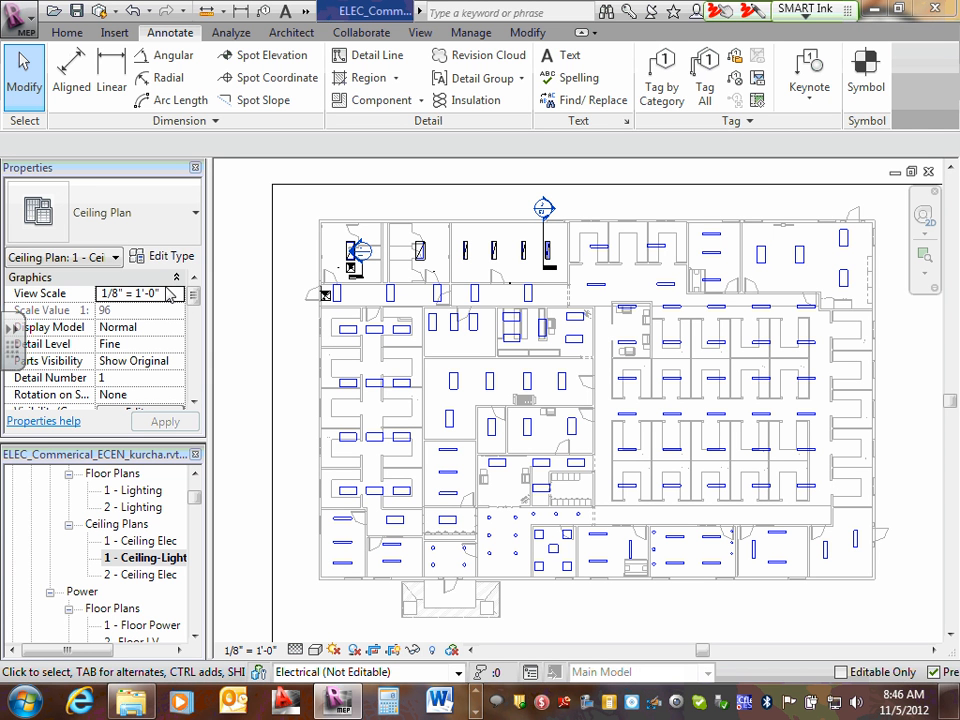
# - On the 1 - Ceiling-Lighting plan, trace the north, east and south corridor walls with their east-side exits in red ink and outline the cubicle block
pyautogui.moveTo(325, 283)
pyautogui.mouseDown()
pyautogui.moveTo(527, 279)
pyautogui.moveTo(805, 297)
pyautogui.moveTo(806, 262)
pyautogui.moveTo(836, 250)
pyautogui.moveTo(846, 223)
pyautogui.moveTo(864, 224)
pyautogui.moveTo(822, 298)
pyautogui.mouseUp()
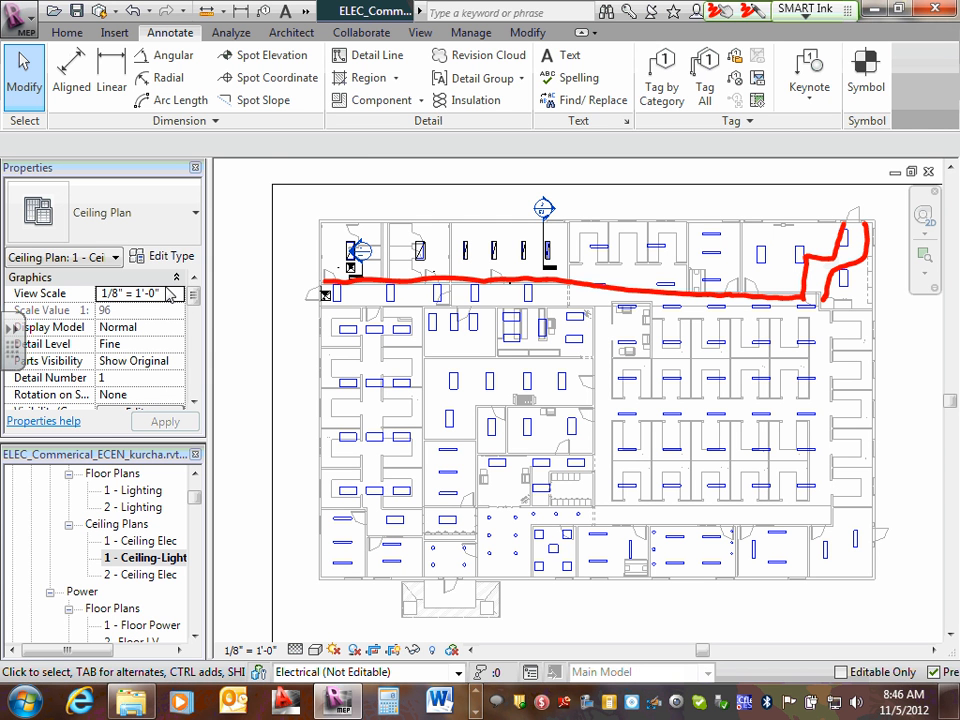
pyautogui.moveTo(828, 297); pyautogui.dragTo(826, 528)
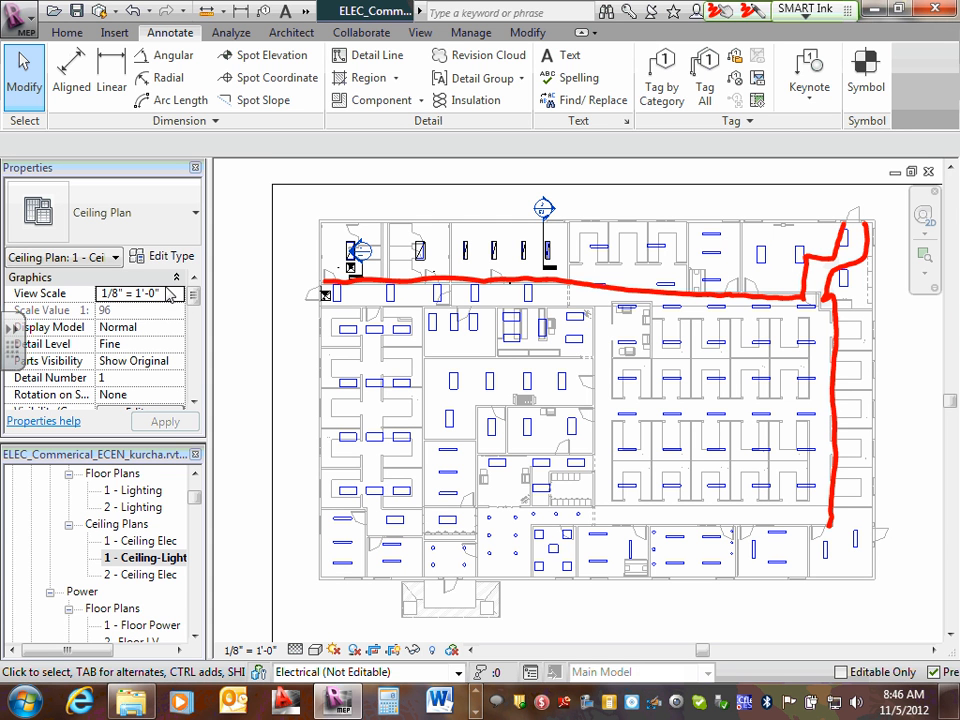
pyautogui.moveTo(812, 320)
pyautogui.mouseDown()
pyautogui.moveTo(615, 317)
pyautogui.moveTo(612, 500)
pyautogui.moveTo(815, 505)
pyautogui.moveTo(813, 321)
pyautogui.mouseUp()
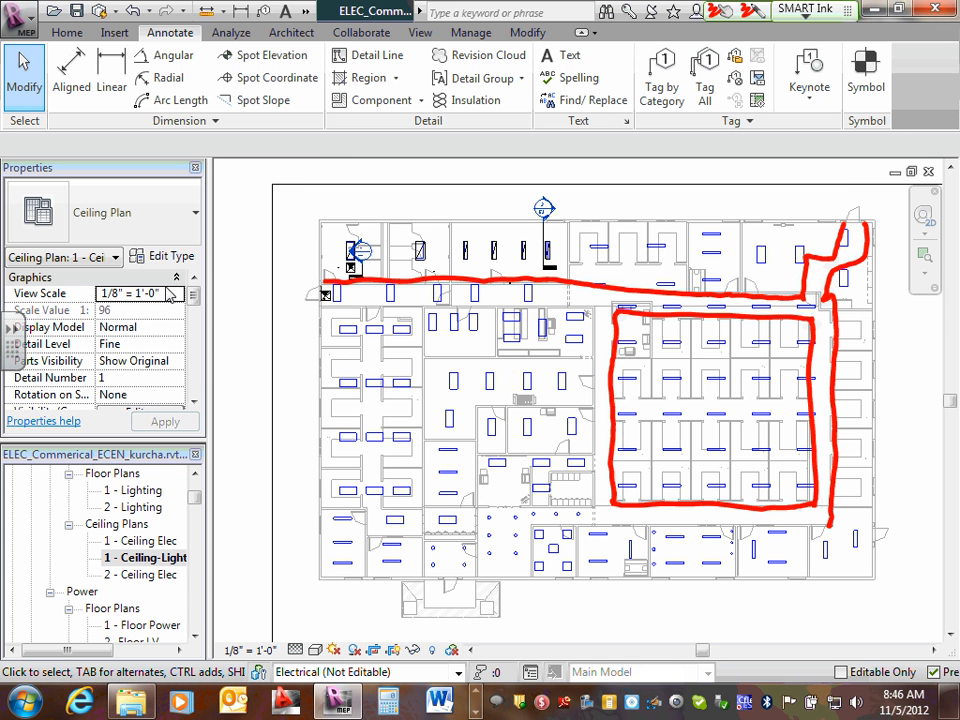
pyautogui.moveTo(830, 525)
pyautogui.mouseDown()
pyautogui.moveTo(834, 545)
pyautogui.moveTo(888, 549)
pyautogui.moveTo(824, 566)
pyautogui.moveTo(822, 531)
pyautogui.moveTo(606, 521)
pyautogui.moveTo(535, 523)
pyautogui.moveTo(512, 545)
pyautogui.moveTo(476, 553)
pyautogui.mouseUp()
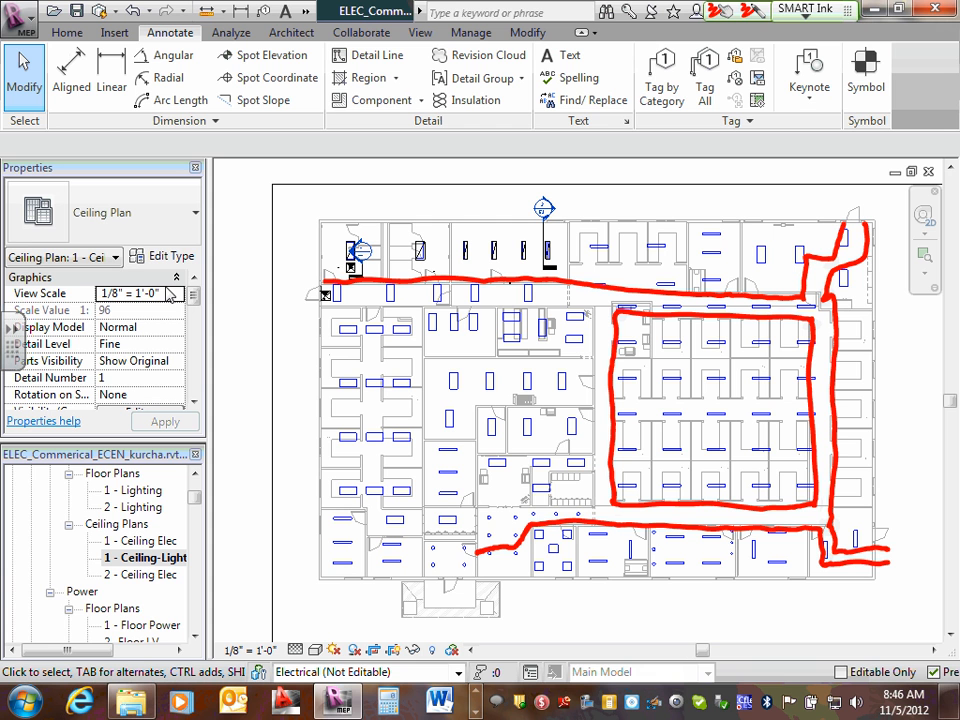
# - Trace the west corridor and the route through the lobby to the front entrance in red ink, replacing the stray line across the lobby
pyautogui.moveTo(612, 500)
pyautogui.mouseDown()
pyautogui.moveTo(410, 505)
pyautogui.moveTo(381, 491)
pyautogui.moveTo(383, 310)
pyautogui.moveTo(317, 307)
pyautogui.moveTo(362, 405)
pyautogui.moveTo(358, 523)
pyautogui.moveTo(472, 520)
pyautogui.moveTo(479, 546)
pyautogui.moveTo(508, 557)
pyautogui.moveTo(485, 563)
pyautogui.mouseUp()
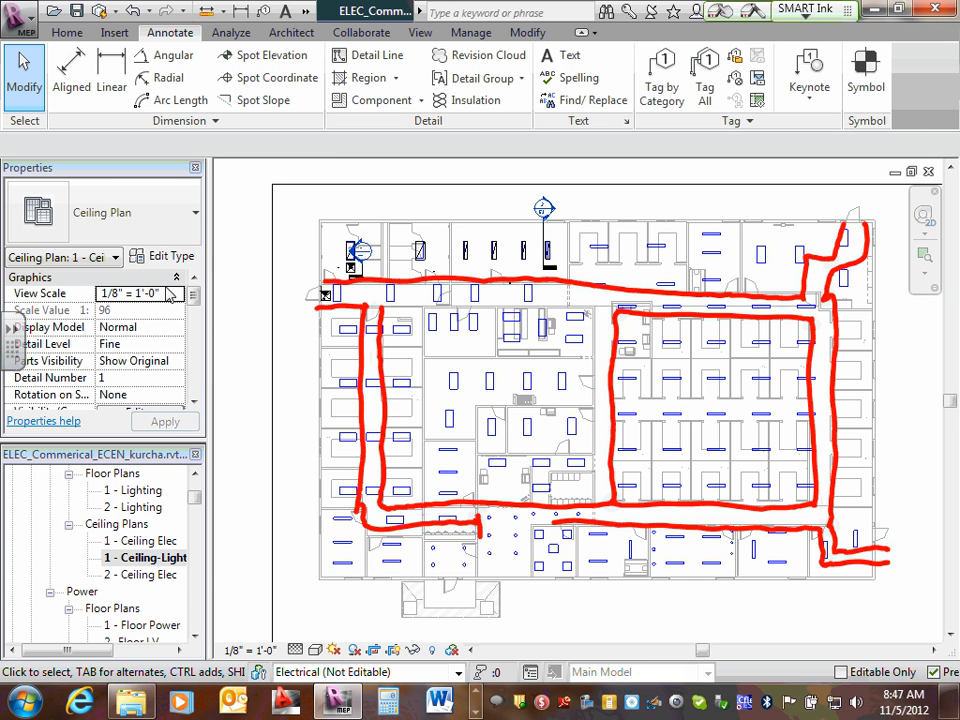
pyautogui.moveTo(553, 522)
pyautogui.mouseDown()
pyautogui.moveTo(532, 526)
pyautogui.moveTo(532, 558)
pyautogui.moveTo(472, 566)
pyautogui.moveTo(461, 590)
pyautogui.mouseUp()
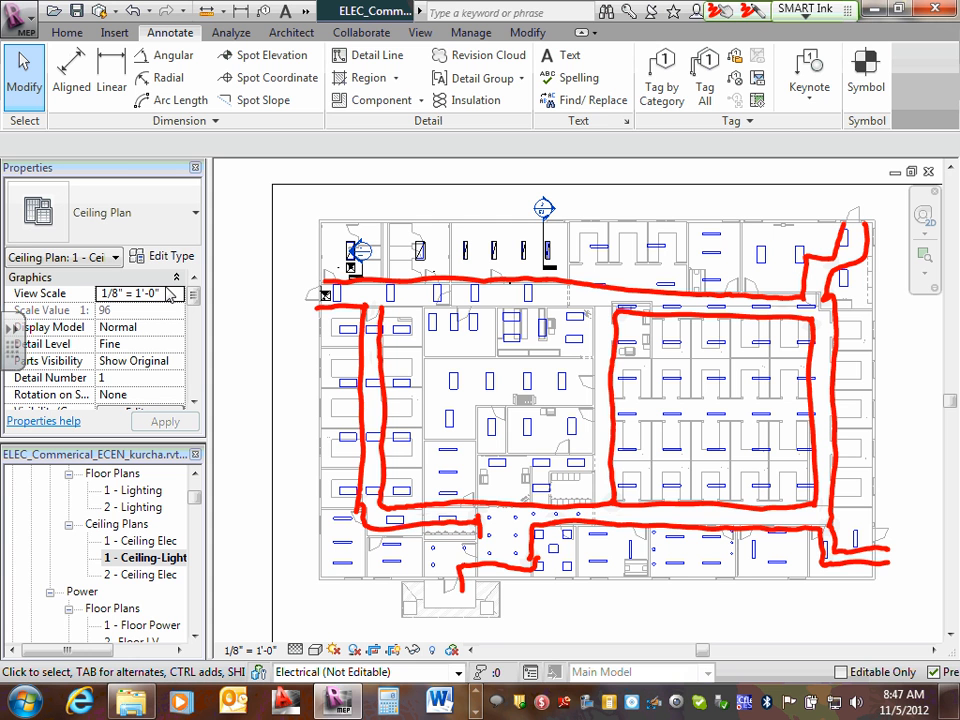
pyautogui.moveTo(486, 518)
pyautogui.mouseDown()
pyautogui.moveTo(517, 522)
pyautogui.moveTo(516, 541)
pyautogui.moveTo(452, 548)
pyautogui.moveTo(443, 632)
pyautogui.mouseUp()
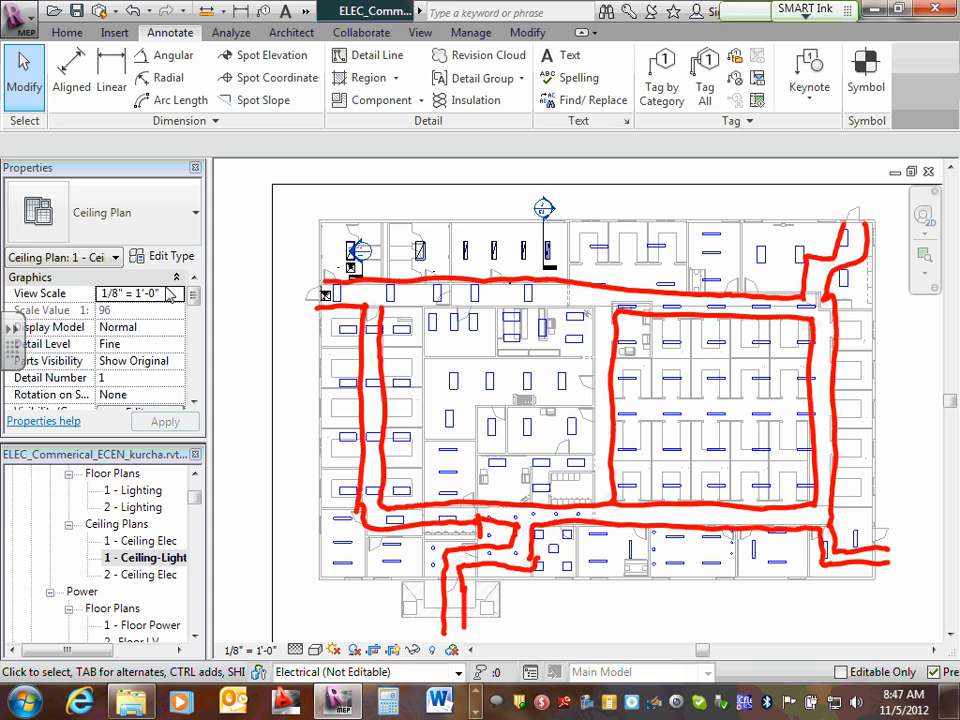
# - Outline the central corridor and its short west branch in red ink, clearing and redrawing the junction with the south corridor
pyautogui.moveTo(383, 306); pyautogui.dragTo(596, 308)
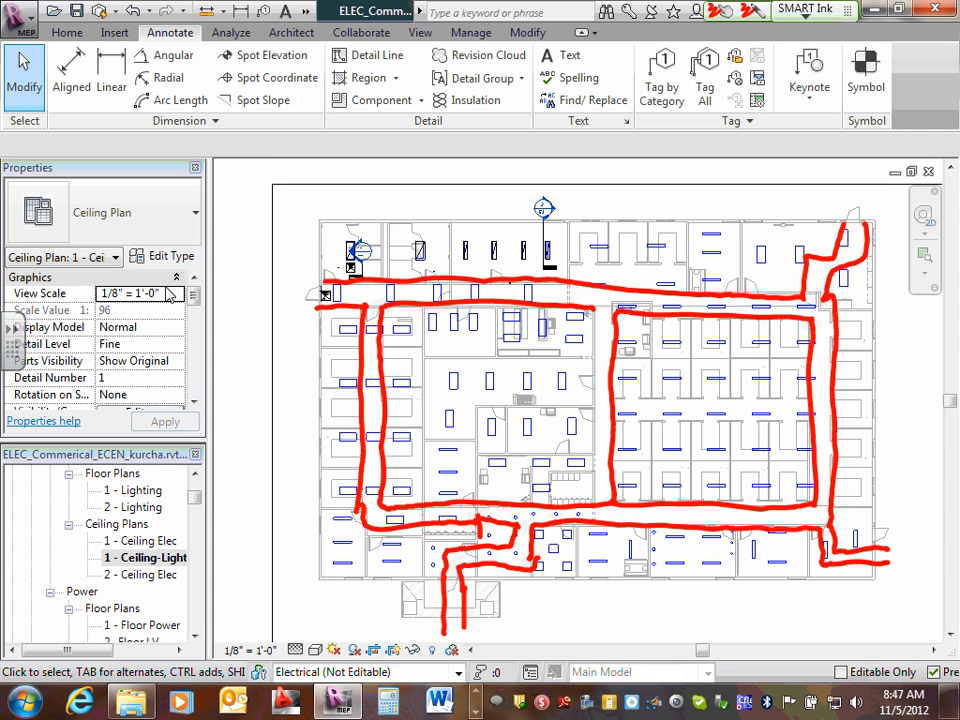
pyautogui.moveTo(597, 376)
pyautogui.mouseDown()
pyautogui.moveTo(538, 377)
pyautogui.moveTo(585, 390)
pyautogui.moveTo(540, 390)
pyautogui.mouseUp()
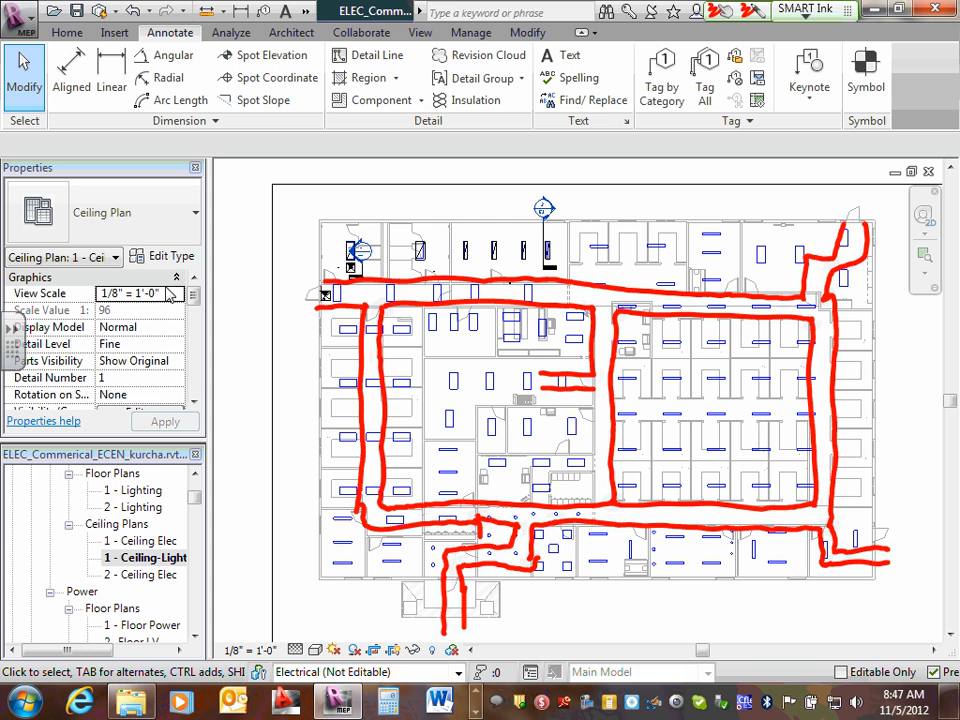
pyautogui.moveTo(599, 393); pyautogui.dragTo(602, 471)
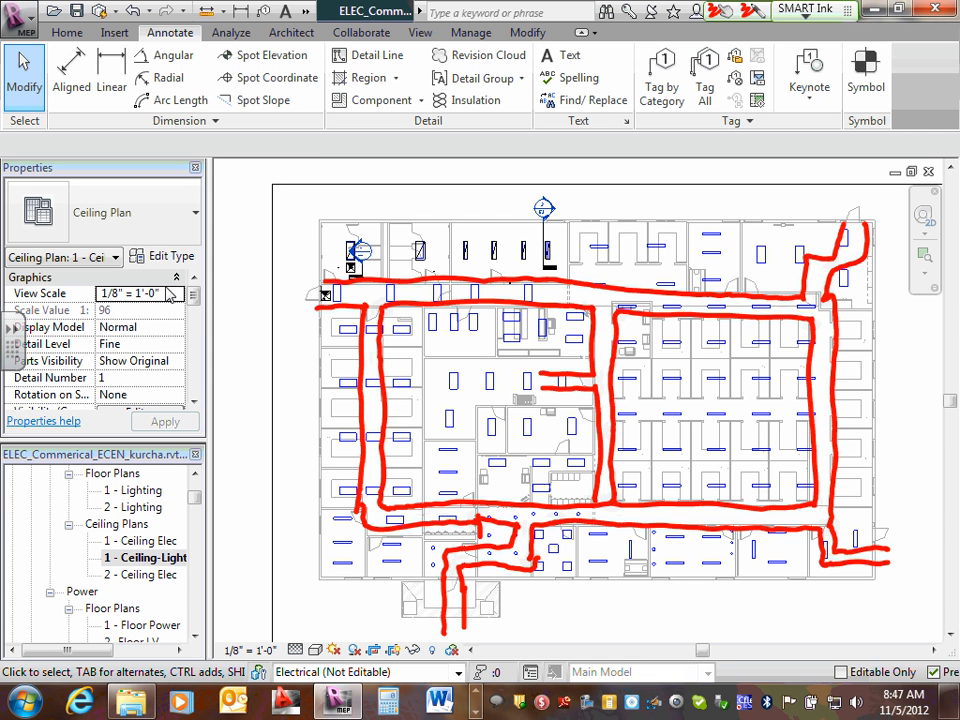
pyautogui.click(610, 505)
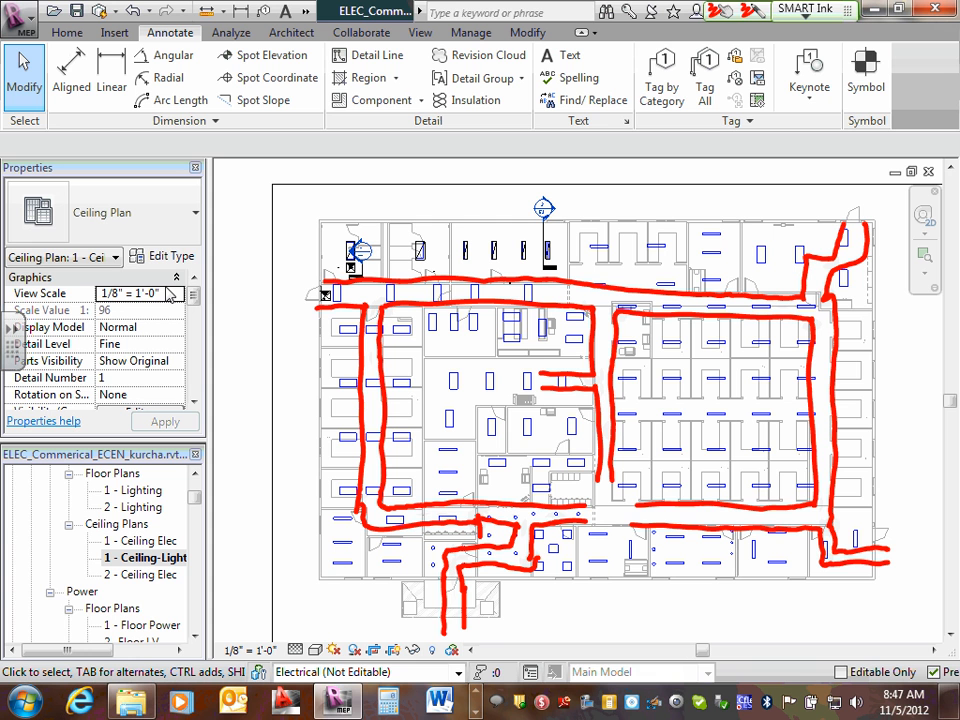
pyautogui.moveTo(586, 522)
pyautogui.mouseDown()
pyautogui.moveTo(637, 527)
pyautogui.moveTo(613, 475)
pyautogui.moveTo(598, 490)
pyautogui.mouseUp()
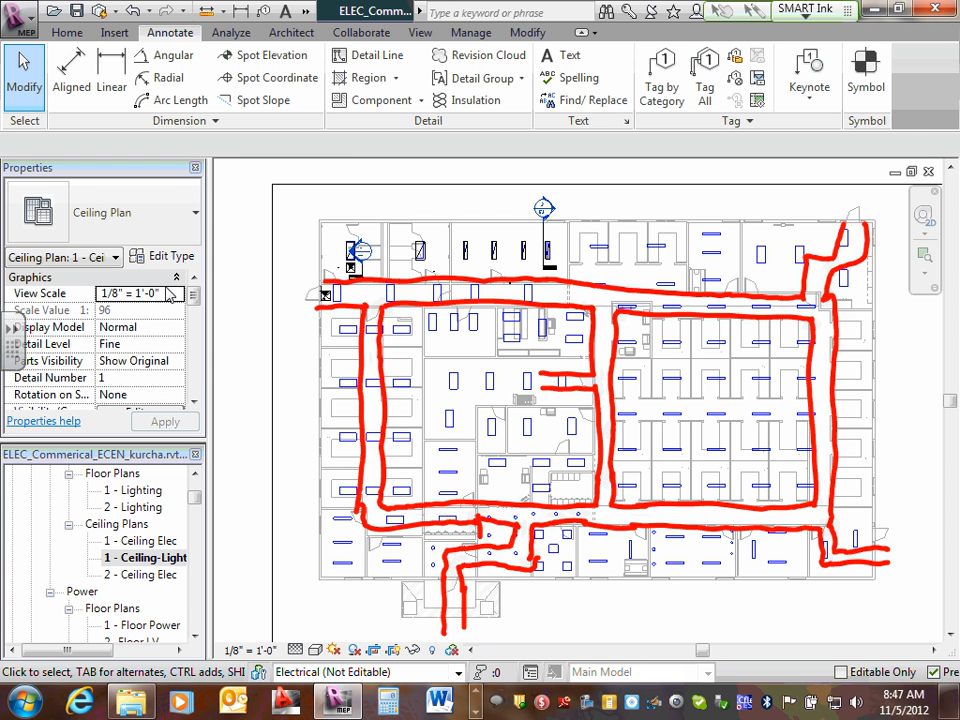
pyautogui.moveTo(845, 233)
pyautogui.mouseDown()
pyautogui.moveTo(868, 245)
pyautogui.moveTo(860, 257)
pyautogui.mouseUp()
pyautogui.moveTo(838, 251); pyautogui.dragTo(854, 262)
pyautogui.moveTo(808, 267)
pyautogui.mouseDown()
pyautogui.moveTo(830, 272)
pyautogui.moveTo(832, 283)
pyautogui.mouseUp()
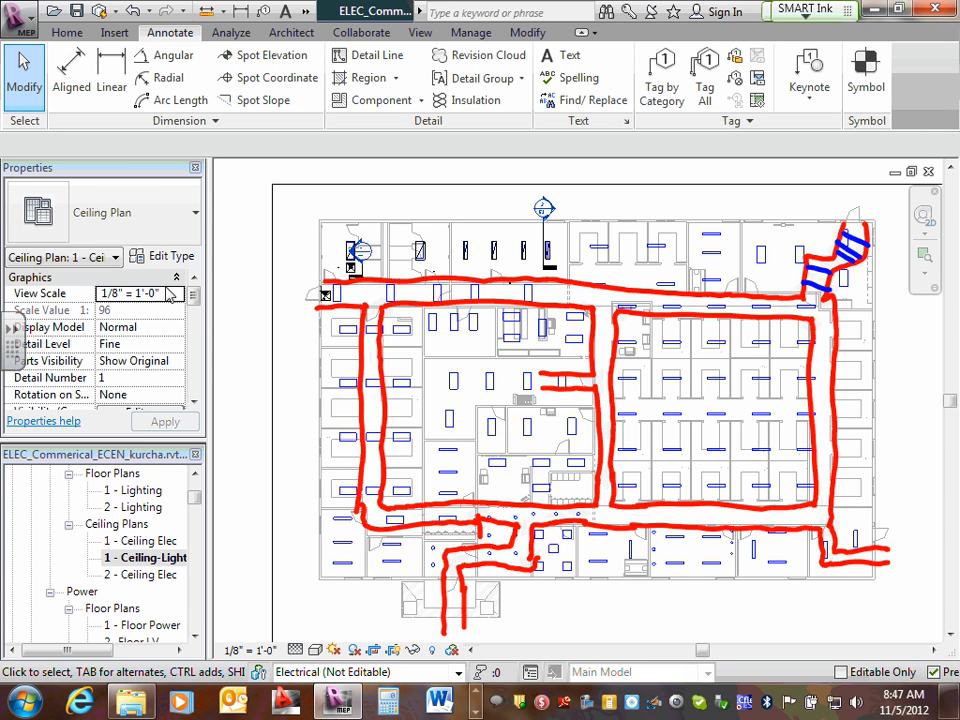
# - Erase the northeast exit route with its blue hatching and redraw the route in red ink through the north door
pyautogui.moveTo(812, 259)
pyautogui.mouseDown()
pyautogui.moveTo(902, 253)
pyautogui.moveTo(802, 247)
pyautogui.mouseUp()
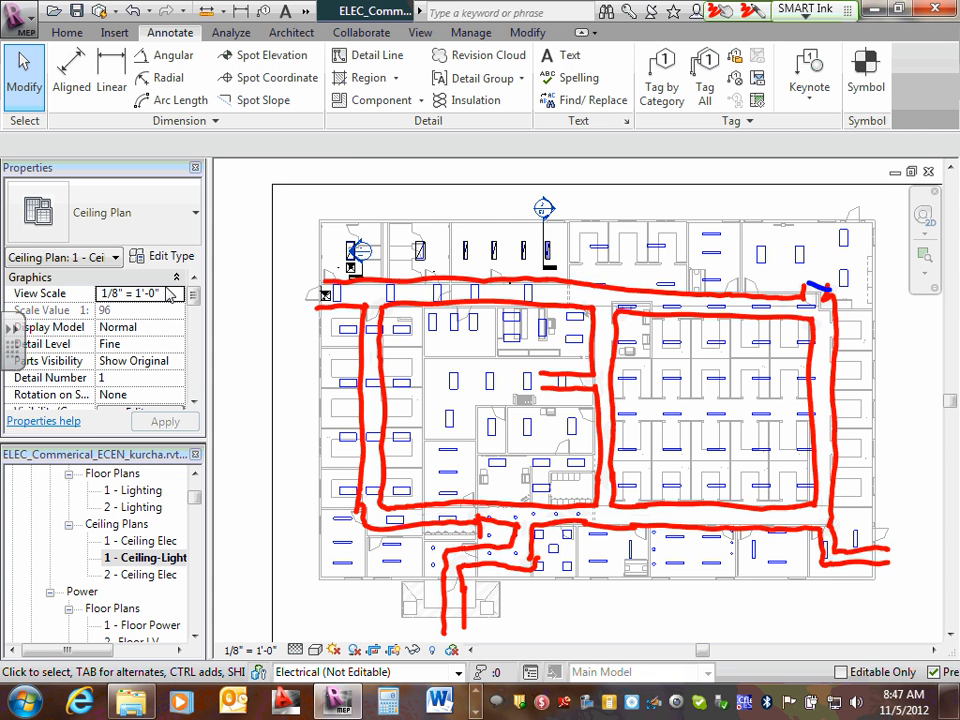
pyautogui.moveTo(807, 290)
pyautogui.mouseDown()
pyautogui.moveTo(807, 253)
pyautogui.moveTo(850, 240)
pyautogui.moveTo(851, 216)
pyautogui.moveTo(868, 240)
pyautogui.moveTo(868, 271)
pyautogui.mouseUp()
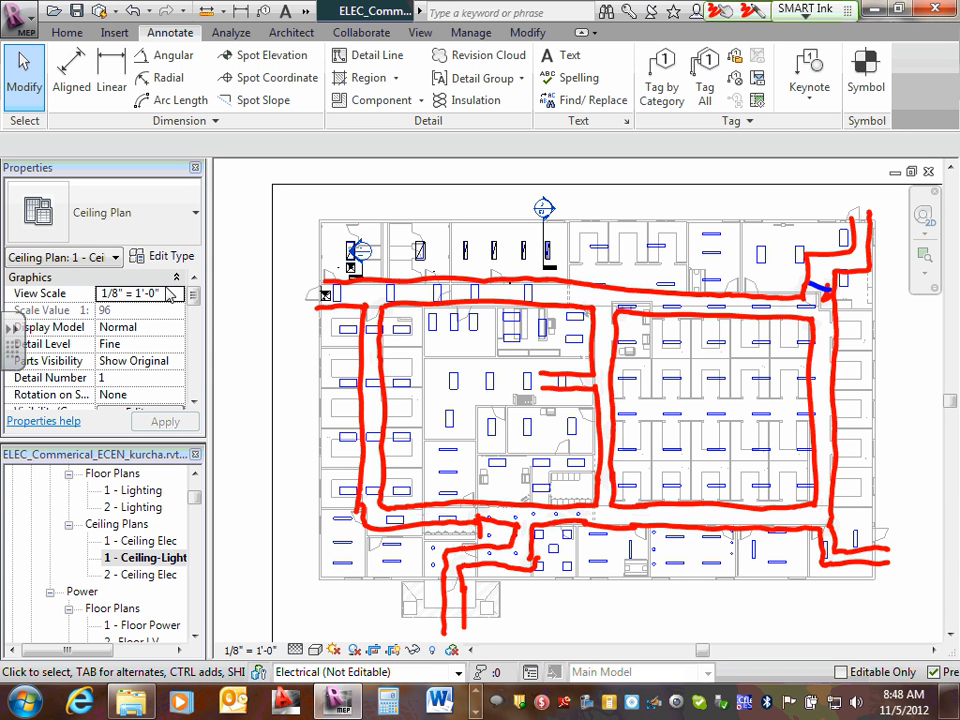
# - Hatch the northeast exit route, the east corridor and the southeast exit route with green strokes
pyautogui.moveTo(850, 231); pyautogui.dragTo(874, 237)
pyautogui.moveTo(853, 247)
pyautogui.mouseDown()
pyautogui.moveTo(876, 260)
pyautogui.moveTo(867, 271)
pyautogui.mouseUp()
pyautogui.moveTo(828, 256)
pyautogui.mouseDown()
pyautogui.moveTo(845, 273)
pyautogui.moveTo(830, 294)
pyautogui.mouseUp()
pyautogui.moveTo(798, 306)
pyautogui.mouseDown()
pyautogui.moveTo(831, 313)
pyautogui.moveTo(834, 331)
pyautogui.mouseUp()
pyautogui.moveTo(811, 352)
pyautogui.mouseDown()
pyautogui.moveTo(834, 358)
pyautogui.moveTo(834, 382)
pyautogui.mouseUp()
pyautogui.moveTo(811, 403)
pyautogui.mouseDown()
pyautogui.moveTo(834, 409)
pyautogui.moveTo(834, 427)
pyautogui.mouseUp()
pyautogui.moveTo(812, 441)
pyautogui.mouseDown()
pyautogui.moveTo(834, 447)
pyautogui.moveTo(834, 481)
pyautogui.mouseUp()
pyautogui.moveTo(813, 495)
pyautogui.mouseDown()
pyautogui.moveTo(834, 500)
pyautogui.moveTo(813, 528)
pyautogui.mouseUp()
pyautogui.moveTo(831, 517); pyautogui.dragTo(836, 563)
pyautogui.moveTo(846, 556)
pyautogui.mouseDown()
pyautogui.moveTo(848, 572)
pyautogui.moveTo(861, 570)
pyautogui.mouseUp()
pyautogui.moveTo(879, 551); pyautogui.dragTo(882, 565)
pyautogui.moveTo(890, 555); pyautogui.dragTo(891, 564)
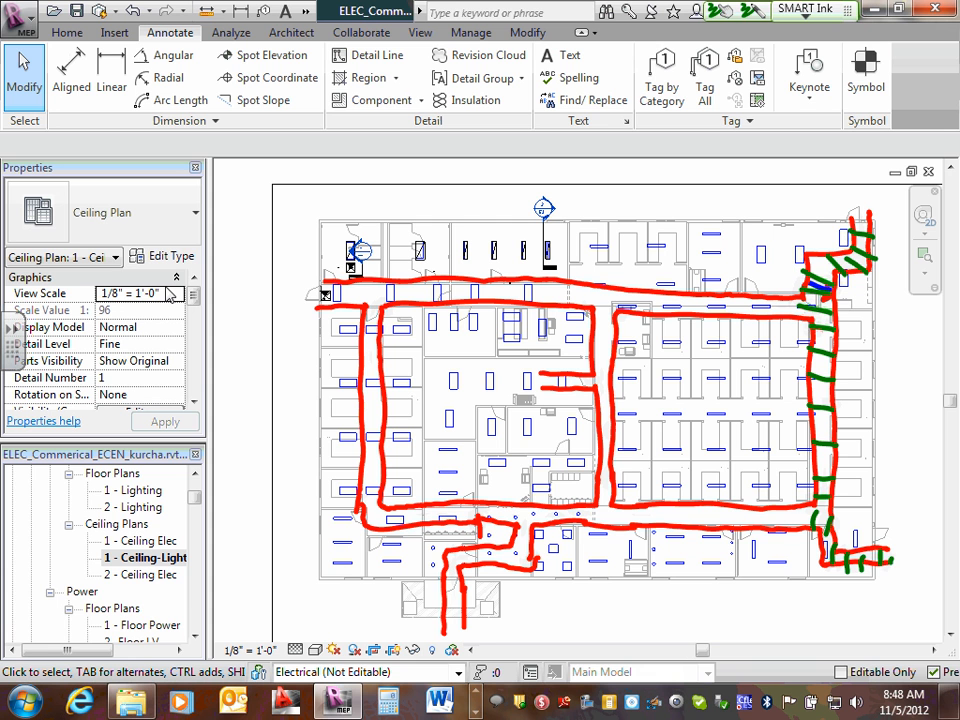
# - Hatch the central corridor with its branch and the eastern halves of the south and north corridors in green
pyautogui.moveTo(812, 507); pyautogui.dragTo(803, 524)
pyautogui.moveTo(784, 508)
pyautogui.mouseDown()
pyautogui.moveTo(773, 526)
pyautogui.moveTo(735, 527)
pyautogui.mouseUp()
pyautogui.moveTo(712, 510)
pyautogui.mouseDown()
pyautogui.moveTo(700, 527)
pyautogui.moveTo(663, 527)
pyautogui.mouseUp()
pyautogui.moveTo(641, 510)
pyautogui.mouseDown()
pyautogui.moveTo(628, 527)
pyautogui.moveTo(594, 500)
pyautogui.mouseUp()
pyautogui.moveTo(611, 462)
pyautogui.mouseDown()
pyautogui.moveTo(594, 472)
pyautogui.moveTo(613, 426)
pyautogui.mouseUp()
pyautogui.moveTo(592, 396)
pyautogui.mouseDown()
pyautogui.moveTo(613, 389)
pyautogui.moveTo(601, 368)
pyautogui.mouseUp()
pyautogui.moveTo(585, 370)
pyautogui.mouseDown()
pyautogui.moveTo(579, 390)
pyautogui.moveTo(553, 387)
pyautogui.mouseUp()
pyautogui.moveTo(541, 371); pyautogui.dragTo(538, 386)
pyautogui.moveTo(586, 351); pyautogui.dragTo(615, 351)
pyautogui.moveTo(592, 332)
pyautogui.mouseDown()
pyautogui.moveTo(622, 332)
pyautogui.moveTo(613, 311)
pyautogui.mouseUp()
pyautogui.moveTo(617, 284)
pyautogui.mouseDown()
pyautogui.moveTo(598, 311)
pyautogui.moveTo(630, 312)
pyautogui.mouseUp()
pyautogui.moveTo(678, 293); pyautogui.dragTo(657, 313)
pyautogui.moveTo(716, 297); pyautogui.dragTo(694, 314)
pyautogui.moveTo(763, 293); pyautogui.dragTo(735, 315)
pyautogui.moveTo(801, 295); pyautogui.dragTo(766, 314)
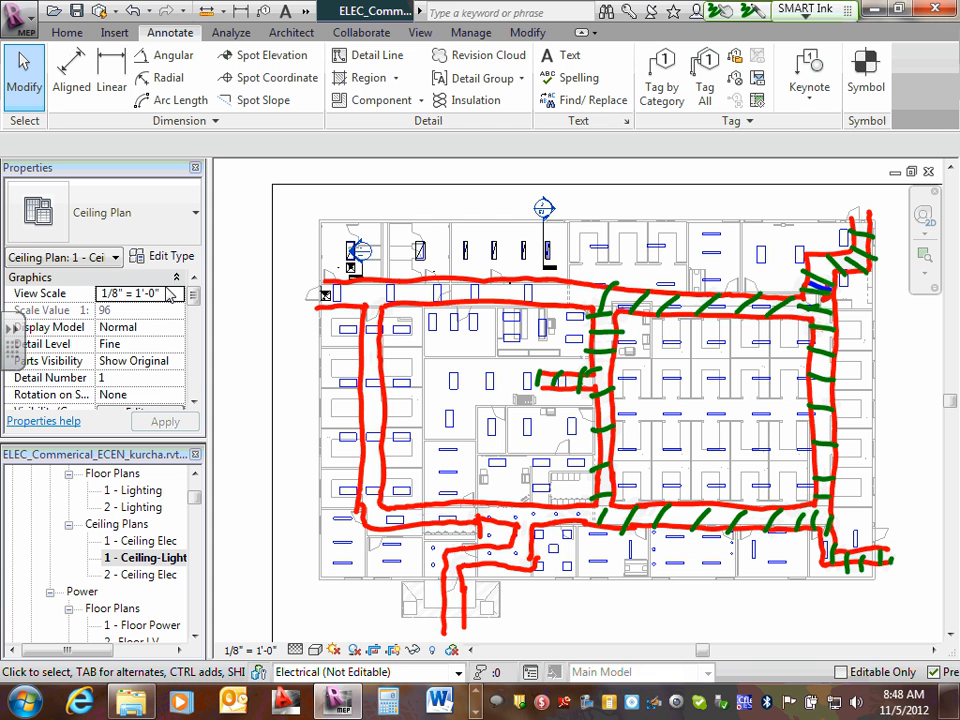
# - Hatch the western half of the north corridor and the full west corridor with green strokes
pyautogui.moveTo(597, 286); pyautogui.dragTo(569, 305)
pyautogui.moveTo(567, 282)
pyautogui.mouseDown()
pyautogui.moveTo(536, 304)
pyautogui.moveTo(505, 301)
pyautogui.mouseUp()
pyautogui.moveTo(502, 280)
pyautogui.mouseDown()
pyautogui.moveTo(476, 300)
pyautogui.moveTo(444, 297)
pyautogui.mouseUp()
pyautogui.moveTo(438, 278)
pyautogui.mouseDown()
pyautogui.moveTo(412, 301)
pyautogui.moveTo(386, 302)
pyautogui.mouseUp()
pyautogui.moveTo(388, 283)
pyautogui.mouseDown()
pyautogui.moveTo(369, 302)
pyautogui.moveTo(350, 303)
pyautogui.mouseUp()
pyautogui.moveTo(352, 284); pyautogui.dragTo(315, 304)
pyautogui.moveTo(357, 320); pyautogui.dragTo(379, 319)
pyautogui.moveTo(356, 335)
pyautogui.mouseDown()
pyautogui.moveTo(378, 346)
pyautogui.moveTo(376, 359)
pyautogui.mouseUp()
pyautogui.moveTo(353, 376)
pyautogui.mouseDown()
pyautogui.moveTo(377, 378)
pyautogui.moveTo(378, 408)
pyautogui.mouseUp()
pyautogui.moveTo(356, 426)
pyautogui.mouseDown()
pyautogui.moveTo(380, 424)
pyautogui.moveTo(380, 462)
pyautogui.mouseUp()
pyautogui.moveTo(353, 486); pyautogui.dragTo(381, 485)
# - Hatch the western half of the south corridor and the lobby route out through the front entrance in green
pyautogui.moveTo(372, 502); pyautogui.dragTo(365, 522)
pyautogui.moveTo(392, 500)
pyautogui.mouseDown()
pyautogui.moveTo(382, 522)
pyautogui.moveTo(400, 522)
pyautogui.mouseUp()
pyautogui.moveTo(432, 500)
pyautogui.mouseDown()
pyautogui.moveTo(420, 522)
pyautogui.moveTo(440, 522)
pyautogui.mouseUp()
pyautogui.moveTo(474, 505)
pyautogui.mouseDown()
pyautogui.moveTo(465, 520)
pyautogui.moveTo(482, 522)
pyautogui.mouseUp()
pyautogui.moveTo(512, 503)
pyautogui.mouseDown()
pyautogui.moveTo(502, 520)
pyautogui.moveTo(518, 527)
pyautogui.mouseUp()
pyautogui.moveTo(555, 509)
pyautogui.mouseDown()
pyautogui.moveTo(542, 523)
pyautogui.moveTo(561, 530)
pyautogui.mouseUp()
pyautogui.moveTo(599, 508); pyautogui.dragTo(586, 522)
pyautogui.moveTo(515, 535)
pyautogui.mouseDown()
pyautogui.moveTo(530, 541)
pyautogui.moveTo(530, 557)
pyautogui.mouseUp()
pyautogui.moveTo(507, 551); pyautogui.dragTo(499, 571)
pyautogui.moveTo(489, 549); pyautogui.dragTo(479, 563)
pyautogui.moveTo(470, 550)
pyautogui.mouseDown()
pyautogui.moveTo(448, 571)
pyautogui.moveTo(459, 579)
pyautogui.mouseUp()
pyautogui.moveTo(445, 600)
pyautogui.mouseDown()
pyautogui.moveTo(463, 598)
pyautogui.moveTo(459, 609)
pyautogui.mouseUp()
pyautogui.moveTo(445, 625); pyautogui.dragTo(460, 622)
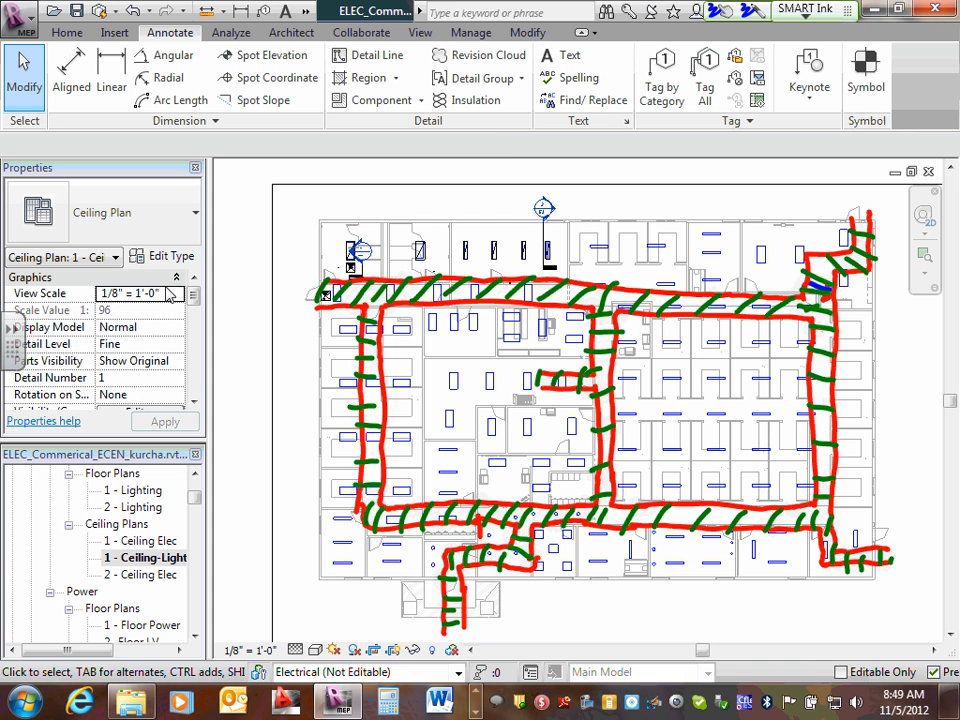
# - Write the starred note "Egress Path" in blue ink above the plan
pyautogui.moveTo(496, 136)
pyautogui.mouseDown()
pyautogui.moveTo(459, 167)
pyautogui.moveTo(488, 150)
pyautogui.mouseUp()
pyautogui.moveTo(514, 142)
pyautogui.mouseDown()
pyautogui.moveTo(495, 166)
pyautogui.moveTo(527, 165)
pyautogui.mouseUp()
pyautogui.moveTo(539, 152)
pyautogui.mouseDown()
pyautogui.moveTo(559, 146)
pyautogui.moveTo(634, 168)
pyautogui.moveTo(640, 152)
pyautogui.mouseUp()
pyautogui.moveTo(686, 148); pyautogui.dragTo(702, 162)
pyautogui.moveTo(690, 143)
pyautogui.mouseDown()
pyautogui.moveTo(718, 141)
pyautogui.moveTo(748, 158)
pyautogui.mouseUp()
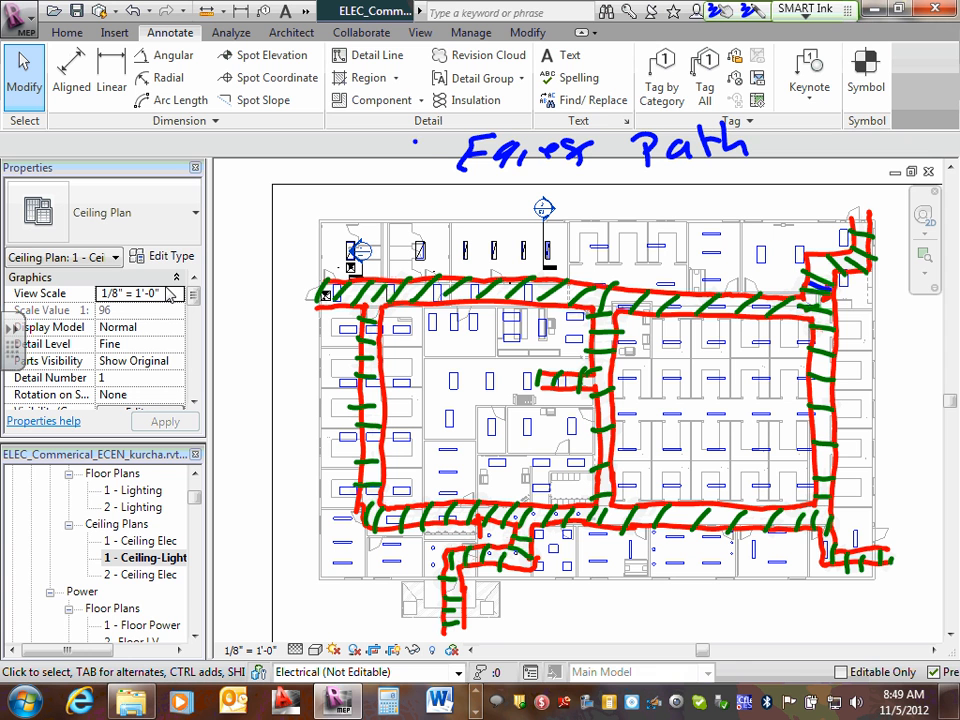
pyautogui.moveTo(417, 139); pyautogui.dragTo(436, 158)
pyautogui.moveTo(436, 139); pyautogui.dragTo(417, 158)
# - Add a second starred note, "fc ≥ 1", in blue ink below the egress path note
pyautogui.moveTo(426, 136)
pyautogui.mouseDown()
pyautogui.moveTo(436, 205)
pyautogui.moveTo(417, 206)
pyautogui.mouseUp()
pyautogui.moveTo(426, 181); pyautogui.dragTo(426, 207)
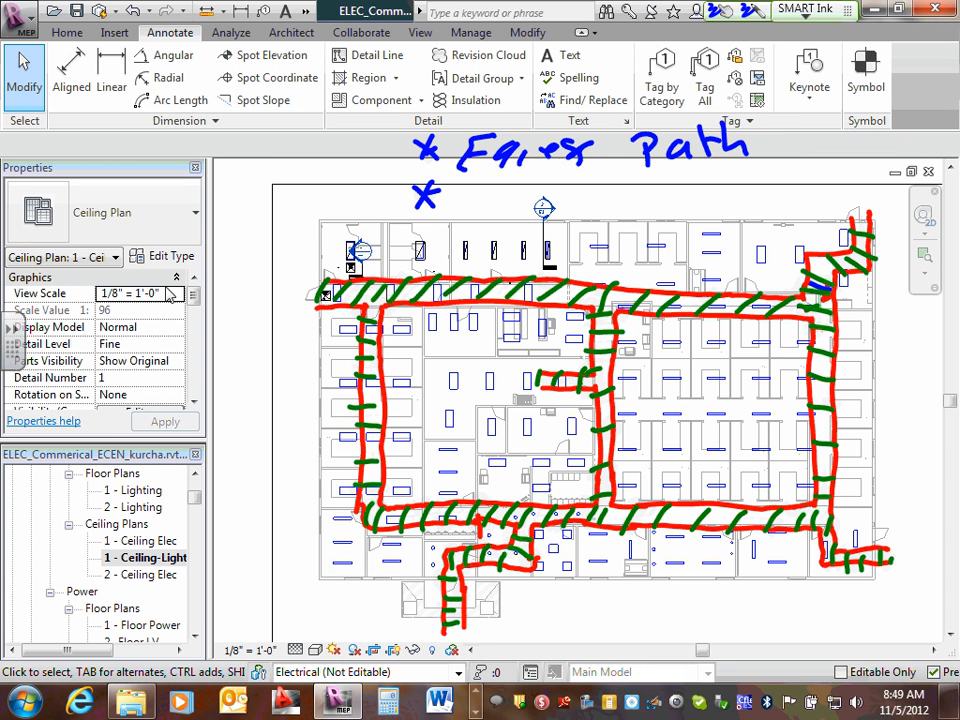
pyautogui.moveTo(497, 181); pyautogui.dragTo(485, 210)
pyautogui.moveTo(479, 194); pyautogui.dragTo(514, 207)
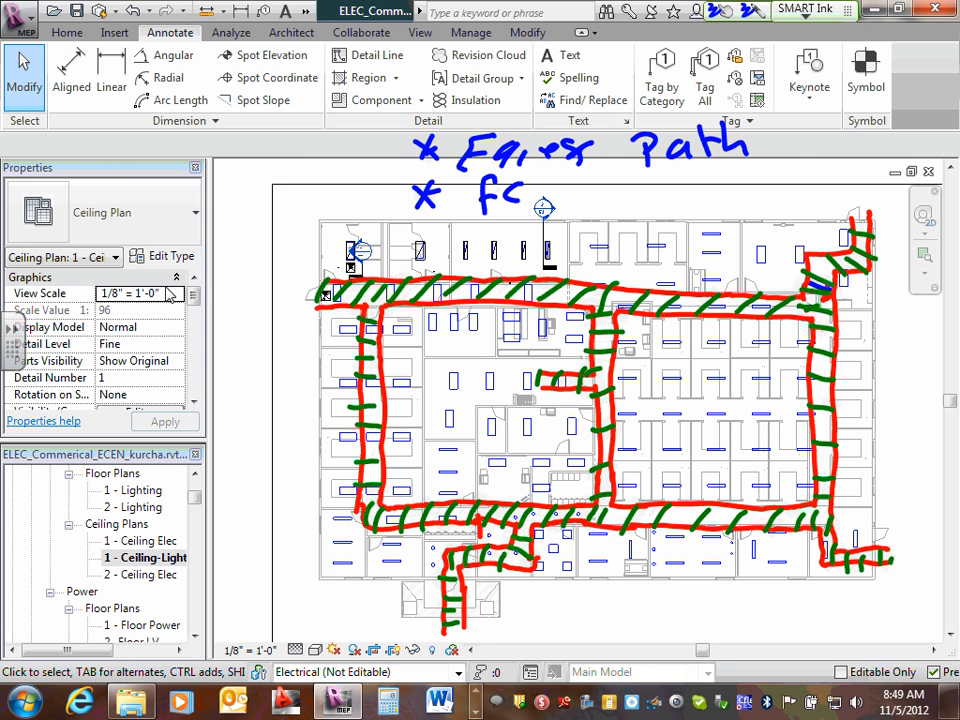
pyautogui.moveTo(570, 178); pyautogui.dragTo(602, 187)
pyautogui.moveTo(602, 187)
pyautogui.mouseDown()
pyautogui.moveTo(569, 197)
pyautogui.moveTo(659, 208)
pyautogui.mouseUp()
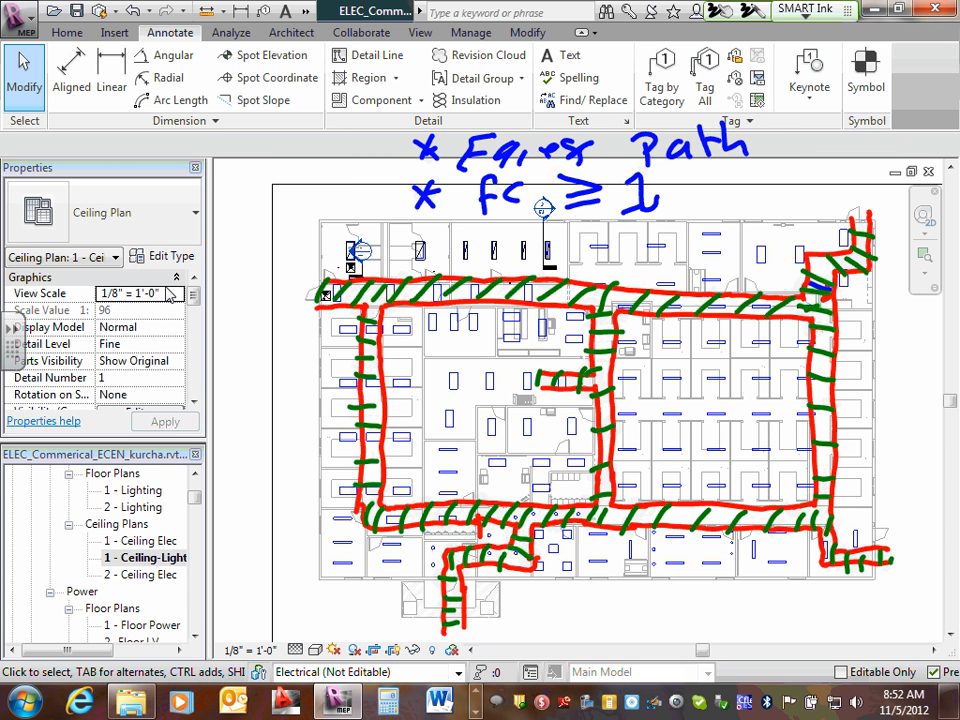
# - Sketch a black boxed "Exit" sign flanked by two circles labelled L1 and L2 beside the blue notes
pyautogui.moveTo(335, 128)
pyautogui.mouseDown()
pyautogui.moveTo(227, 127)
pyautogui.moveTo(229, 172)
pyautogui.moveTo(335, 130)
pyautogui.mouseUp()
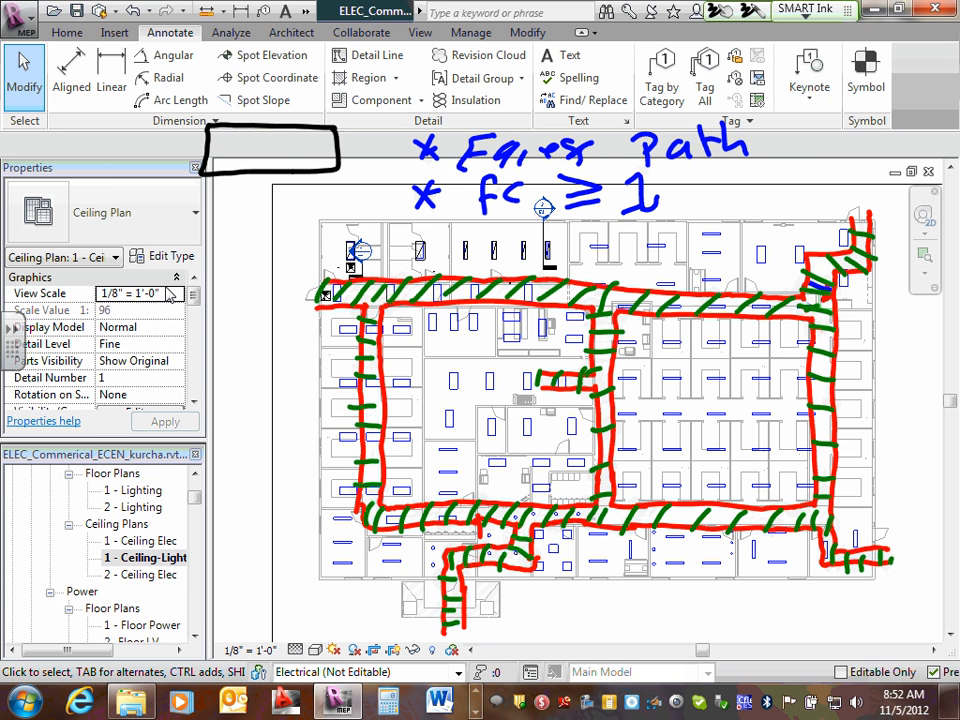
pyautogui.moveTo(236, 134)
pyautogui.mouseDown()
pyautogui.moveTo(222, 160)
pyautogui.moveTo(292, 160)
pyautogui.mouseUp()
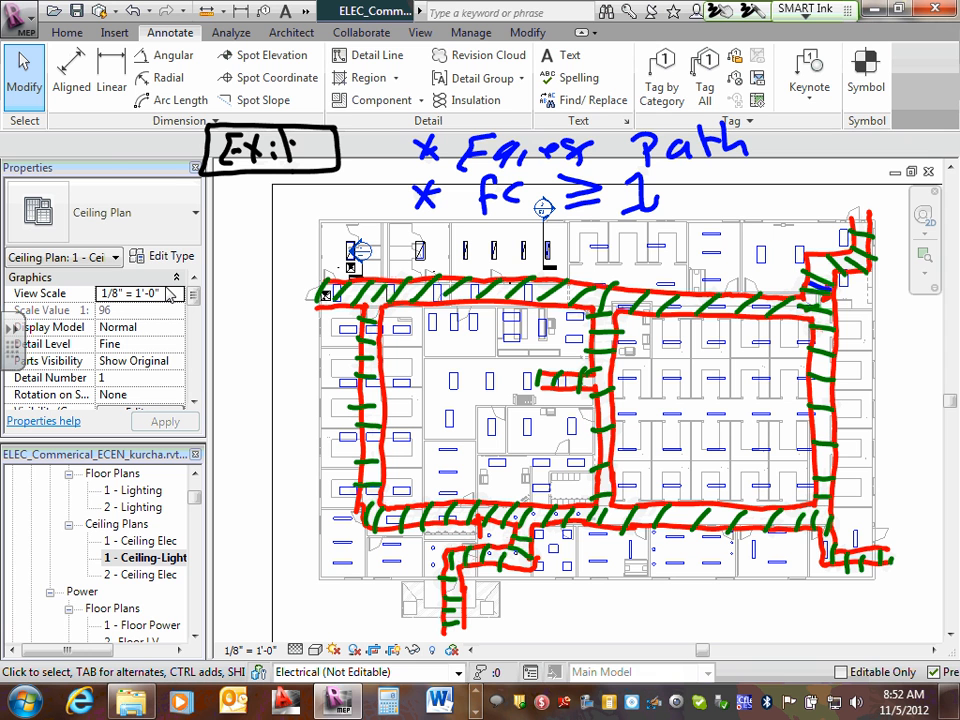
pyautogui.moveTo(366, 107); pyautogui.dragTo(372, 106)
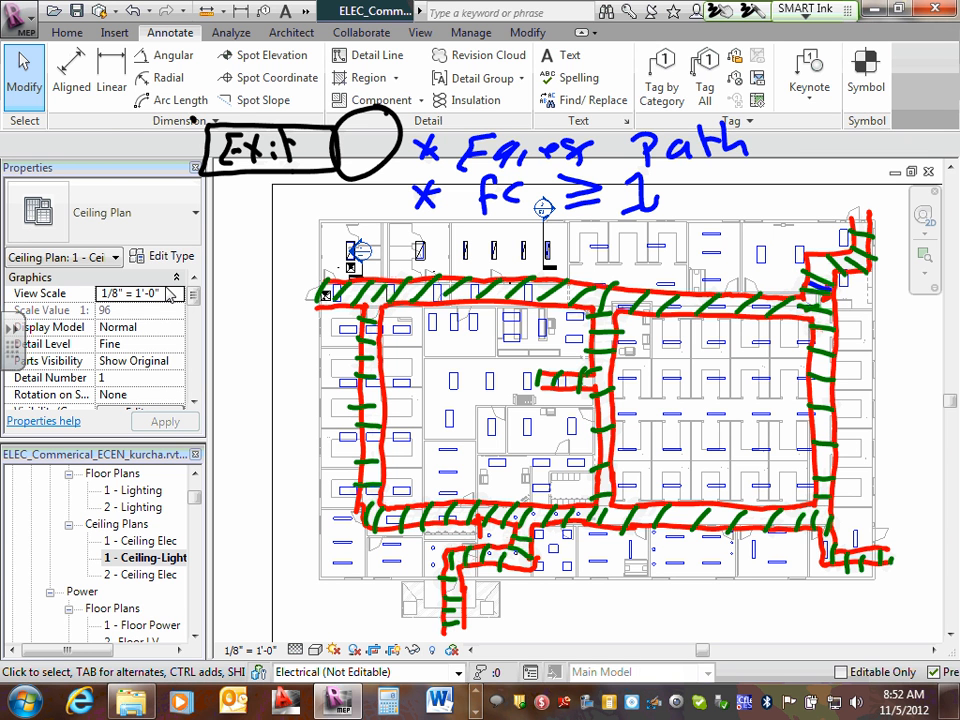
pyautogui.moveTo(175, 116)
pyautogui.mouseDown()
pyautogui.moveTo(110, 160)
pyautogui.moveTo(185, 125)
pyautogui.moveTo(142, 157)
pyautogui.moveTo(160, 158)
pyautogui.mouseUp()
pyautogui.moveTo(347, 126)
pyautogui.mouseDown()
pyautogui.moveTo(352, 150)
pyautogui.moveTo(378, 146)
pyautogui.mouseUp()
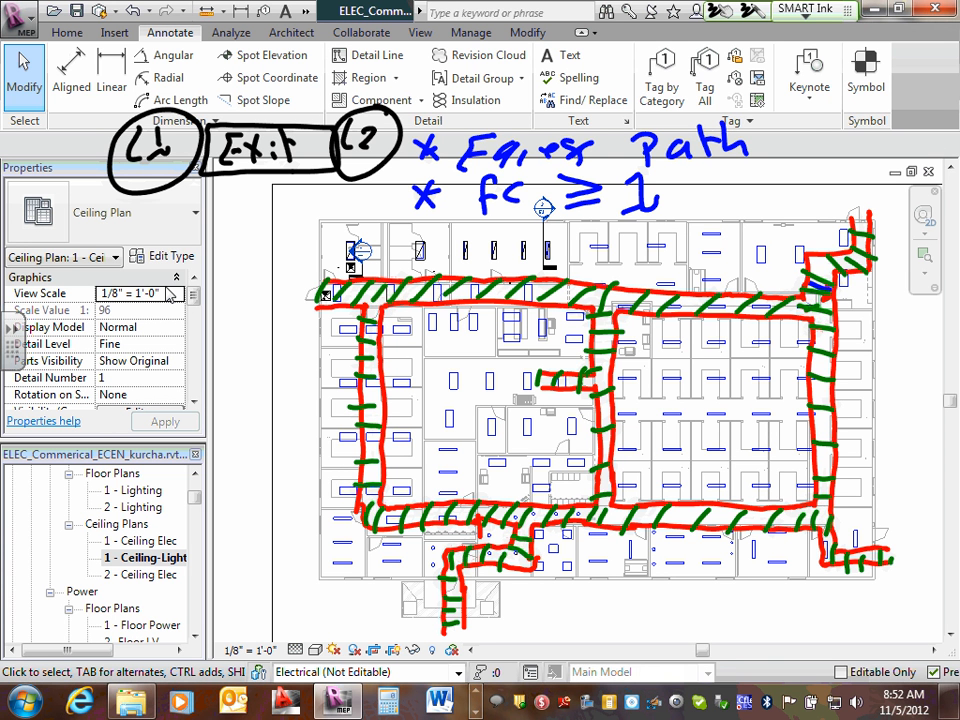
# - Sketch a separate boxed "Exit" sign without lamp circles in black ink above the first one
pyautogui.moveTo(348, 23)
pyautogui.mouseDown()
pyautogui.moveTo(268, 24)
pyautogui.moveTo(226, 91)
pyautogui.moveTo(383, 62)
pyautogui.moveTo(350, 22)
pyautogui.mouseUp()
pyautogui.moveTo(286, 26)
pyautogui.mouseDown()
pyautogui.moveTo(267, 34)
pyautogui.moveTo(277, 66)
pyautogui.mouseUp()
pyautogui.moveTo(266, 49)
pyautogui.mouseDown()
pyautogui.moveTo(286, 41)
pyautogui.moveTo(310, 54)
pyautogui.mouseUp()
pyautogui.moveTo(304, 30)
pyautogui.mouseDown()
pyautogui.moveTo(293, 62)
pyautogui.moveTo(327, 54)
pyautogui.moveTo(352, 62)
pyautogui.mouseUp()
pyautogui.moveTo(338, 43); pyautogui.dragTo(359, 38)
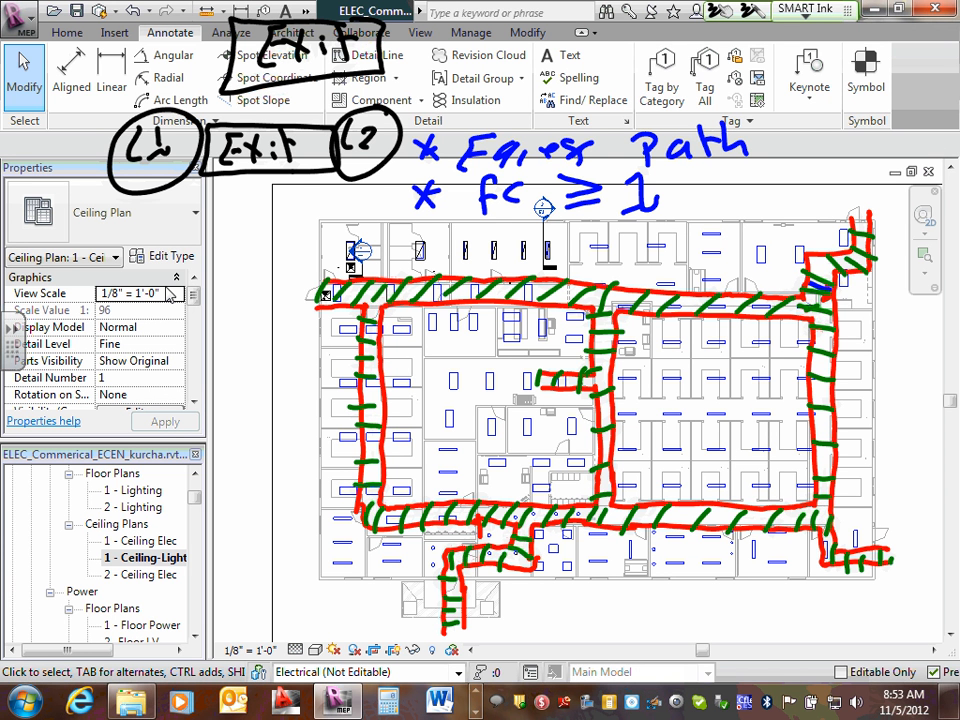
# - Draw black exit sign symbols with lamp circles at the northeast, southeast, front entrance and west exits
pyautogui.moveTo(877, 227)
pyautogui.mouseDown()
pyautogui.moveTo(838, 225)
pyautogui.moveTo(881, 229)
pyautogui.moveTo(826, 243)
pyautogui.moveTo(828, 228)
pyautogui.mouseUp()
pyautogui.moveTo(879, 229)
pyautogui.mouseDown()
pyautogui.moveTo(892, 234)
pyautogui.moveTo(882, 238)
pyautogui.mouseUp()
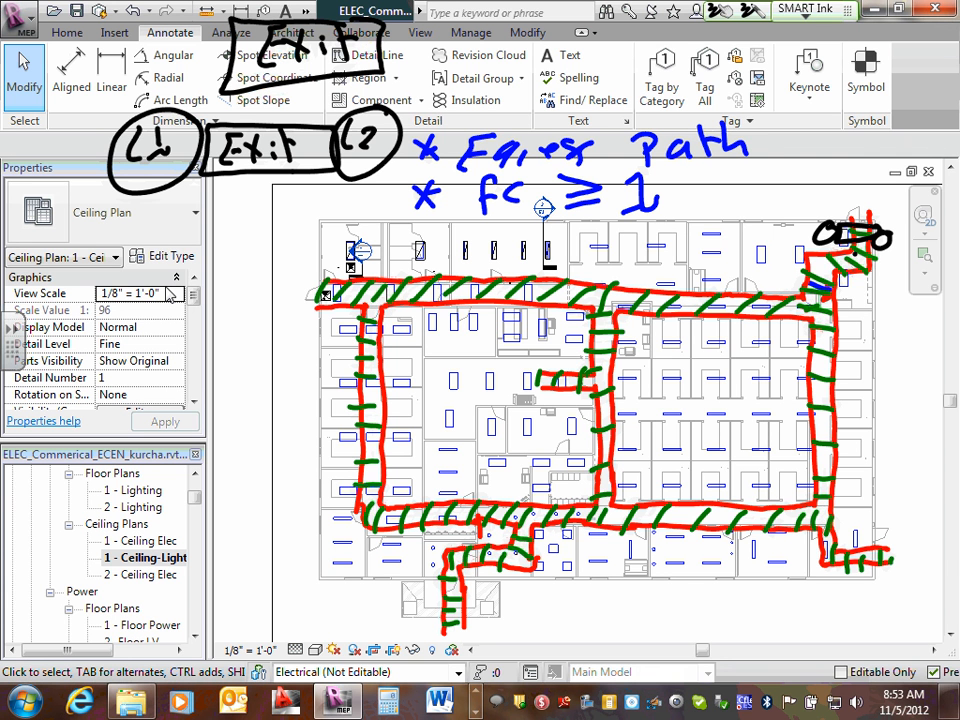
pyautogui.moveTo(864, 537)
pyautogui.mouseDown()
pyautogui.moveTo(879, 569)
pyautogui.moveTo(868, 572)
pyautogui.moveTo(884, 529)
pyautogui.moveTo(872, 531)
pyautogui.mouseUp()
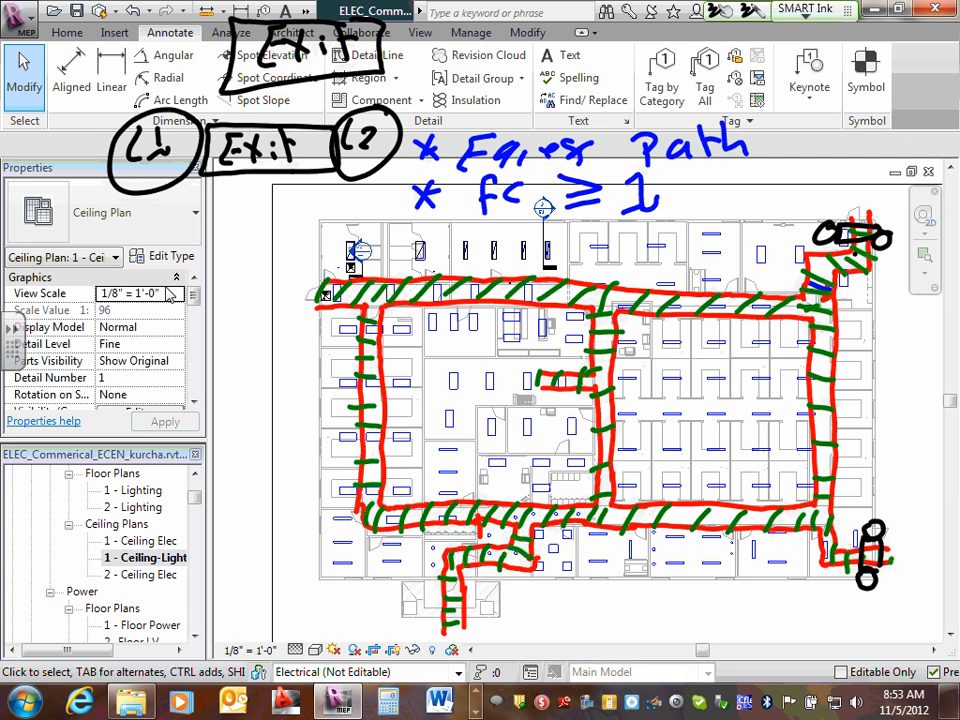
pyautogui.moveTo(427, 573); pyautogui.dragTo(476, 562)
pyautogui.moveTo(426, 553); pyautogui.dragTo(427, 573)
pyautogui.moveTo(318, 270)
pyautogui.mouseDown()
pyautogui.moveTo(305, 302)
pyautogui.moveTo(324, 300)
pyautogui.mouseUp()
pyautogui.moveTo(315, 247); pyautogui.dragTo(322, 320)
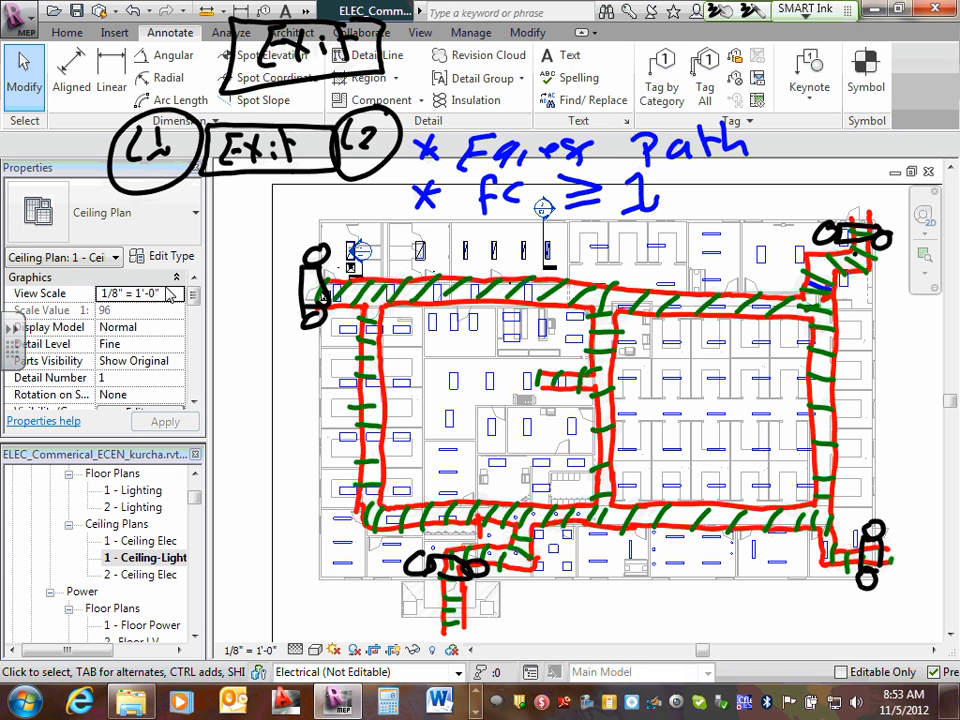
# - Draw black exit sign symbols at the four corridor corners and in the north corridor just west of the central corridor
pyautogui.moveTo(820, 299)
pyautogui.mouseDown()
pyautogui.moveTo(826, 293)
pyautogui.moveTo(798, 305)
pyautogui.moveTo(813, 309)
pyautogui.moveTo(795, 297)
pyautogui.moveTo(824, 300)
pyautogui.mouseUp()
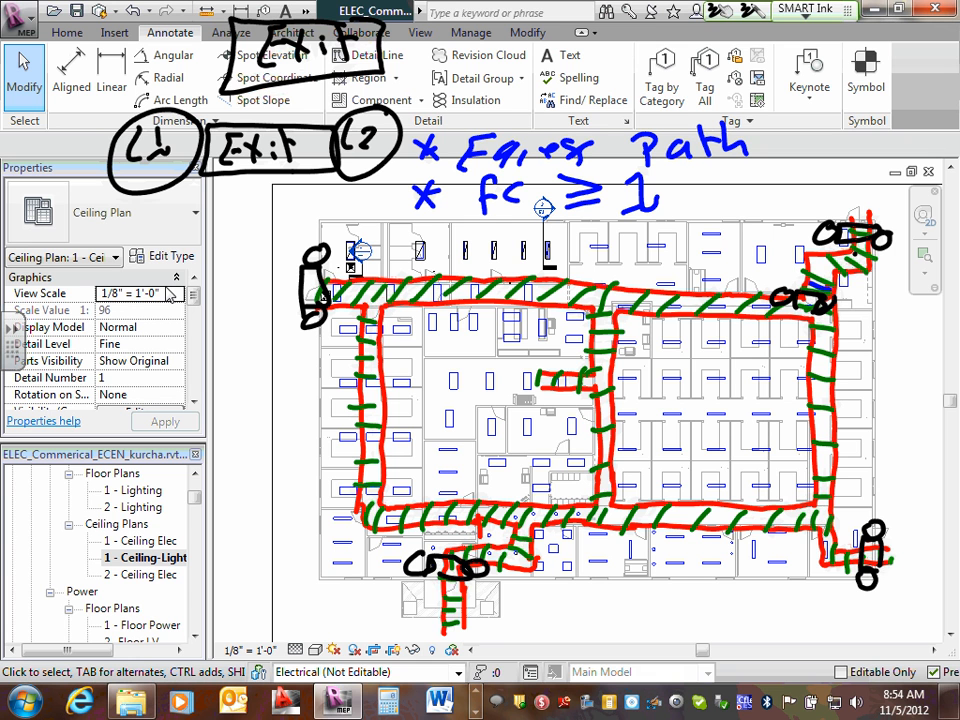
pyautogui.moveTo(826, 517)
pyautogui.mouseDown()
pyautogui.moveTo(797, 526)
pyautogui.moveTo(826, 527)
pyautogui.moveTo(795, 518)
pyautogui.moveTo(833, 516)
pyautogui.mouseUp()
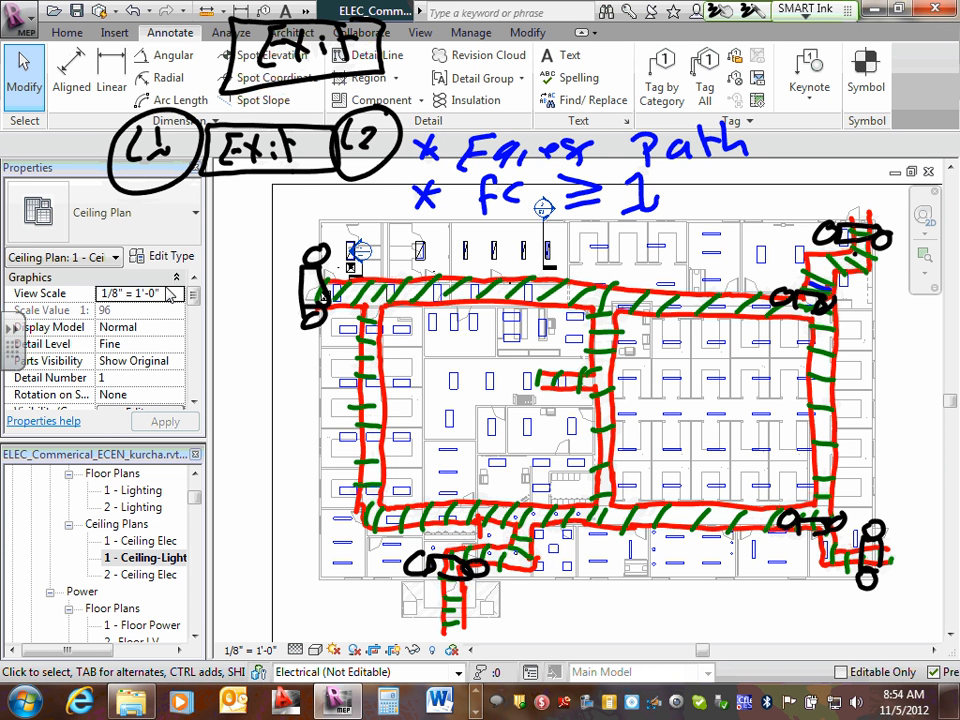
pyautogui.moveTo(378, 305)
pyautogui.mouseDown()
pyautogui.moveTo(354, 322)
pyautogui.moveTo(385, 309)
pyautogui.mouseUp()
pyautogui.moveTo(388, 308)
pyautogui.mouseDown()
pyautogui.moveTo(402, 308)
pyautogui.moveTo(392, 306)
pyautogui.mouseUp()
pyautogui.moveTo(346, 312); pyautogui.dragTo(349, 316)
pyautogui.moveTo(348, 494)
pyautogui.mouseDown()
pyautogui.moveTo(352, 508)
pyautogui.moveTo(402, 490)
pyautogui.moveTo(332, 506)
pyautogui.moveTo(343, 497)
pyautogui.mouseUp()
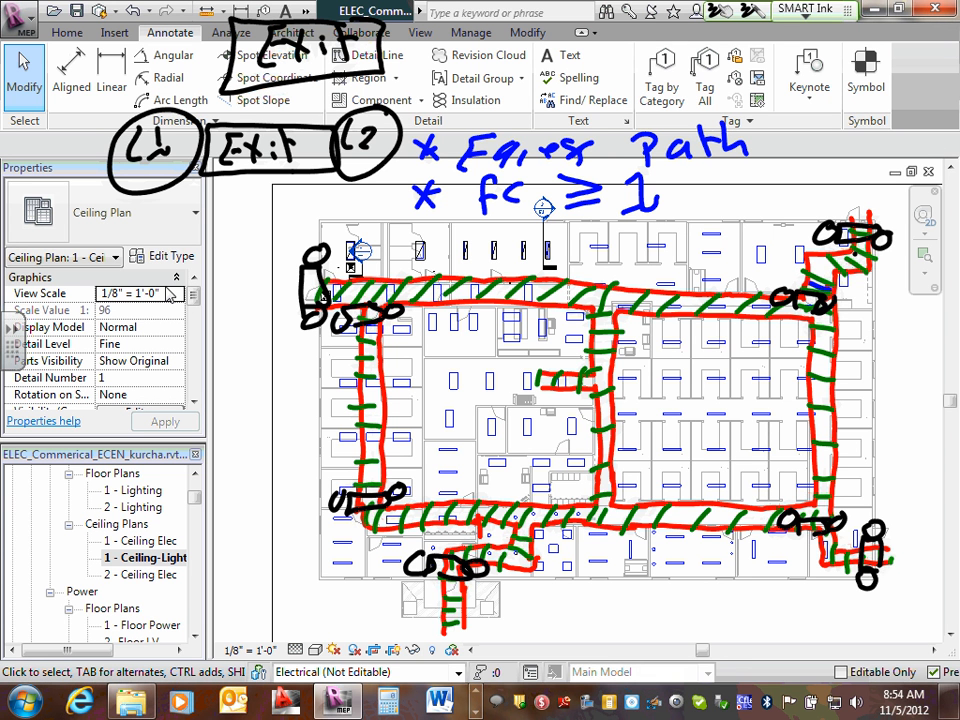
pyautogui.moveTo(577, 282)
pyautogui.mouseDown()
pyautogui.moveTo(552, 293)
pyautogui.moveTo(577, 286)
pyautogui.mouseUp()
pyautogui.moveTo(582, 289)
pyautogui.mouseDown()
pyautogui.moveTo(593, 280)
pyautogui.moveTo(581, 287)
pyautogui.mouseUp()
pyautogui.moveTo(547, 279)
pyautogui.mouseDown()
pyautogui.moveTo(538, 281)
pyautogui.moveTo(544, 290)
pyautogui.mouseUp()
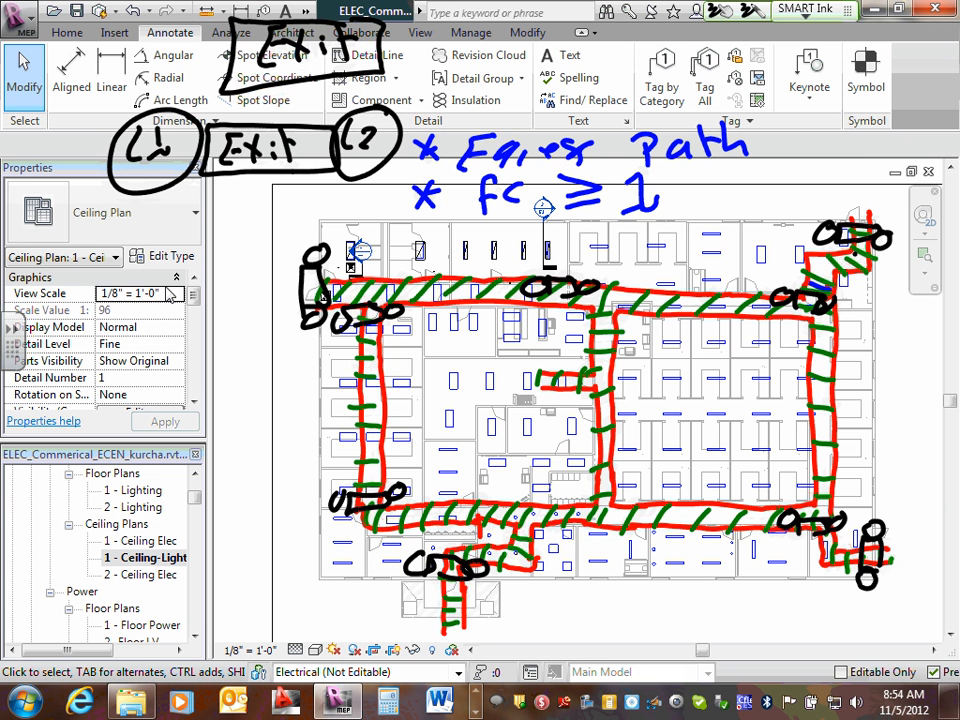
pyautogui.moveTo(265, 250); pyautogui.dragTo(600, 515)
pyautogui.moveTo(335, 305); pyautogui.dragTo(585, 462)
pyautogui.moveTo(585, 462); pyautogui.dragTo(628, 515)
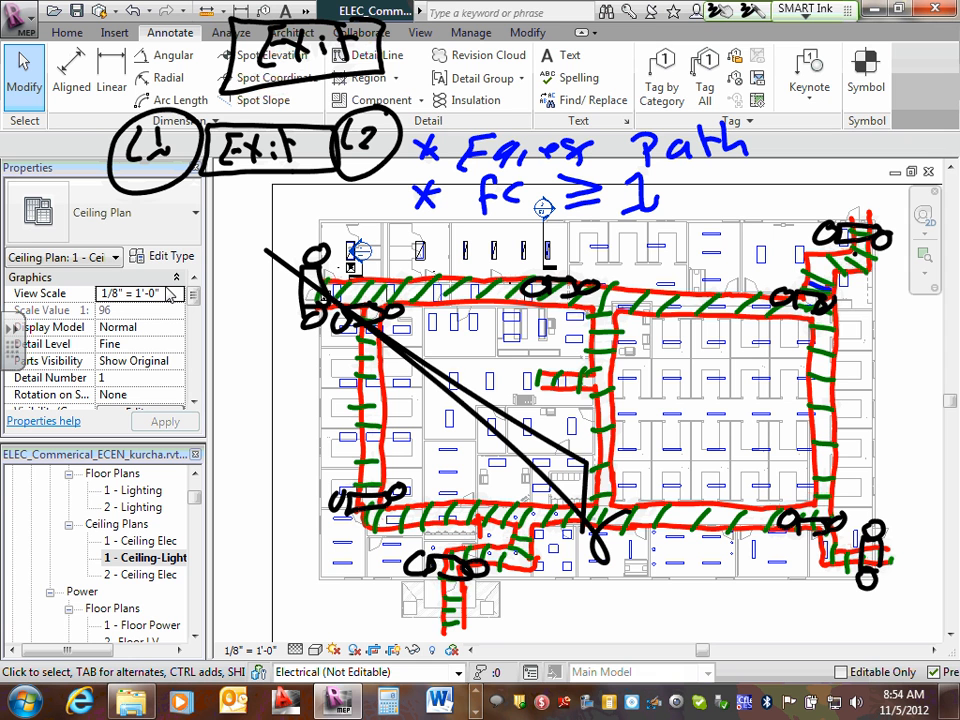
pyautogui.moveTo(512, 425)
pyautogui.mouseDown()
pyautogui.moveTo(540, 450)
pyautogui.moveTo(395, 343)
pyautogui.mouseUp()
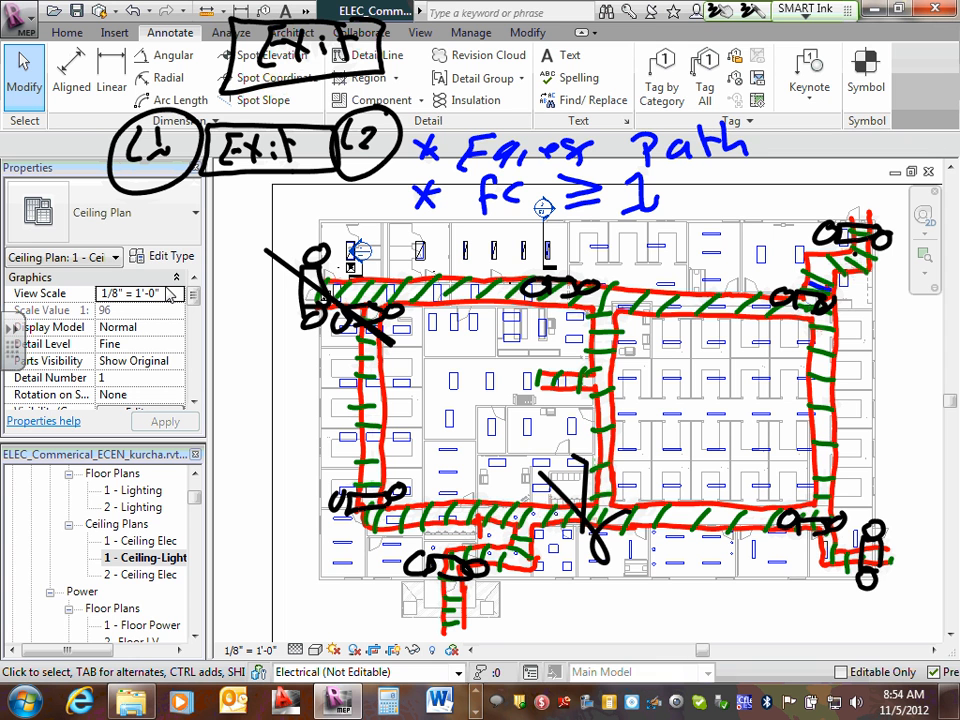
# - Draw black two-lamp symbols at the central and south corridor junction and at the west end of the central corridor's branch
pyautogui.moveTo(636, 511)
pyautogui.mouseDown()
pyautogui.moveTo(571, 529)
pyautogui.moveTo(631, 506)
pyautogui.moveTo(636, 515)
pyautogui.mouseUp()
pyautogui.moveTo(566, 493); pyautogui.dragTo(571, 500)
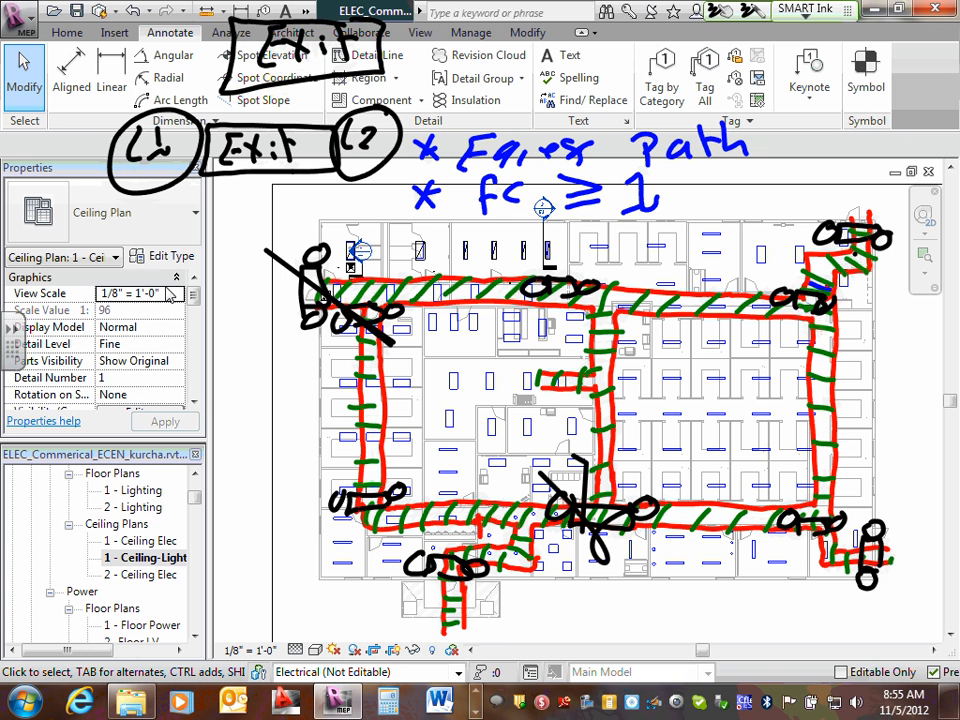
pyautogui.moveTo(548, 363)
pyautogui.mouseDown()
pyautogui.moveTo(527, 403)
pyautogui.moveTo(543, 368)
pyautogui.moveTo(542, 395)
pyautogui.mouseUp()
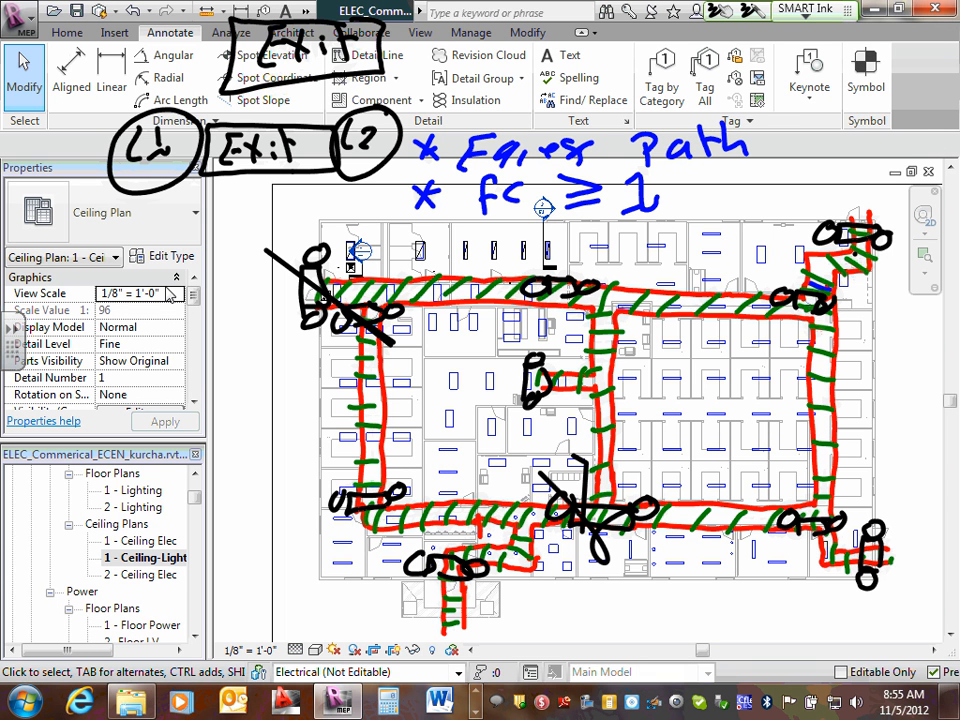
# - Sketch an enlarged blank box between two lettered lamp circles above the notes, and label the symbol at the corridor branch "E"
pyautogui.moveTo(695, 42)
pyautogui.mouseDown()
pyautogui.moveTo(660, 39)
pyautogui.moveTo(565, 97)
pyautogui.moveTo(701, 42)
pyautogui.moveTo(738, 41)
pyautogui.mouseUp()
pyautogui.moveTo(496, 30)
pyautogui.mouseDown()
pyautogui.moveTo(447, 53)
pyautogui.moveTo(507, 34)
pyautogui.moveTo(485, 78)
pyautogui.mouseUp()
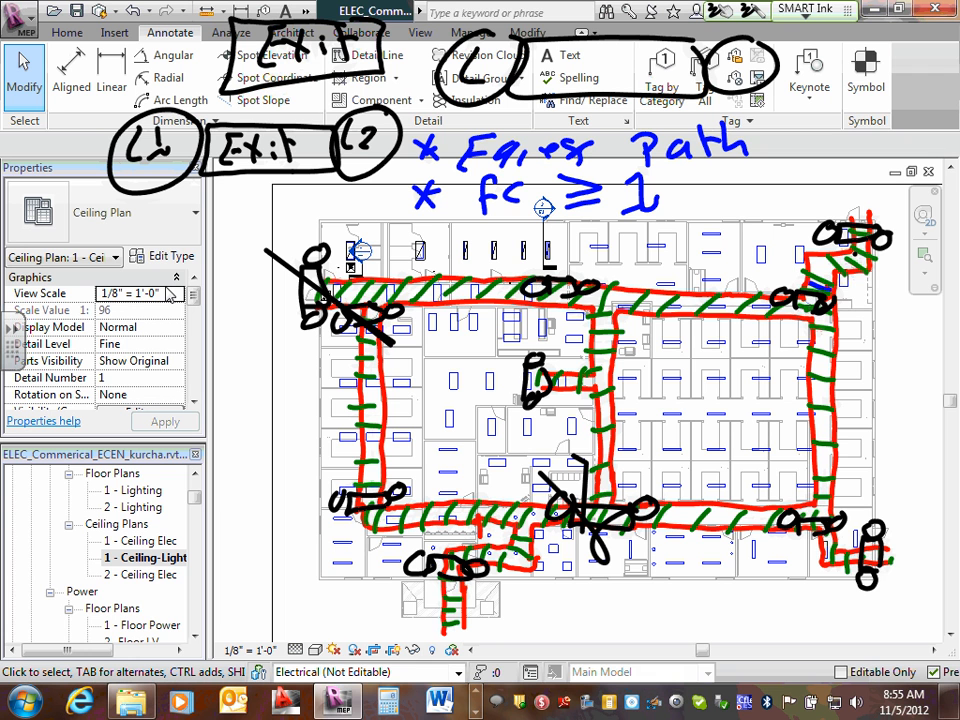
pyautogui.moveTo(745, 53); pyautogui.dragTo(743, 76)
pyautogui.moveTo(503, 372)
pyautogui.mouseDown()
pyautogui.moveTo(486, 385)
pyautogui.moveTo(503, 398)
pyautogui.mouseUp()
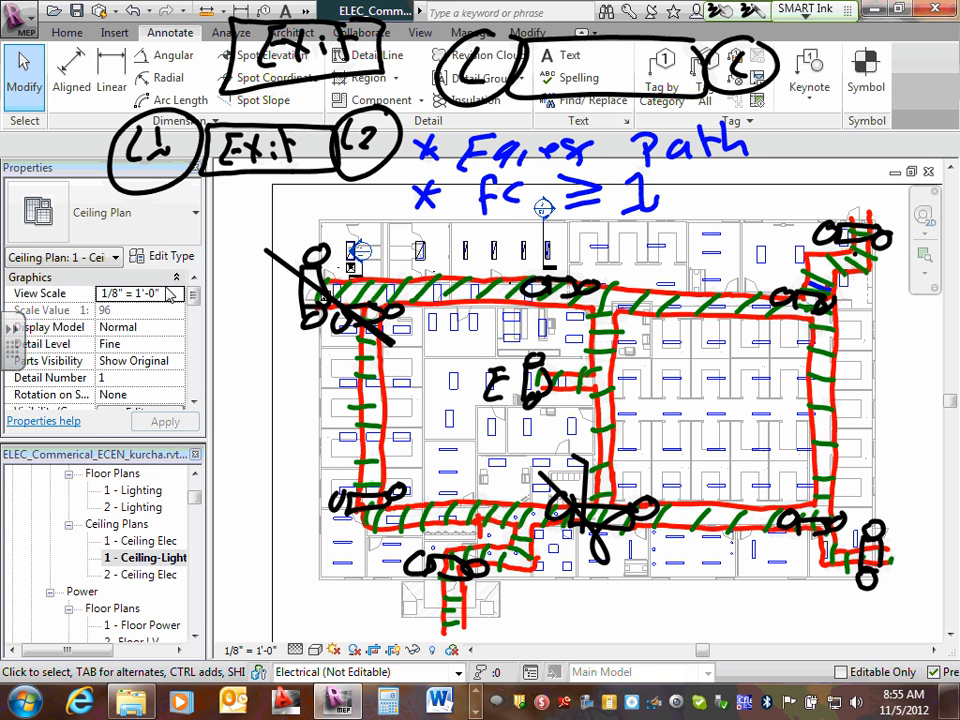
# - Mark a dot in the cubicle block and draw two-lamp symbols in two northwest rooms, labelling the eastern one "E"
pyautogui.moveTo(705, 401); pyautogui.dragTo(710, 404)
pyautogui.moveTo(446, 239)
pyautogui.mouseDown()
pyautogui.moveTo(431, 251)
pyautogui.moveTo(451, 247)
pyautogui.moveTo(445, 230)
pyautogui.moveTo(442, 257)
pyautogui.moveTo(441, 232)
pyautogui.mouseUp()
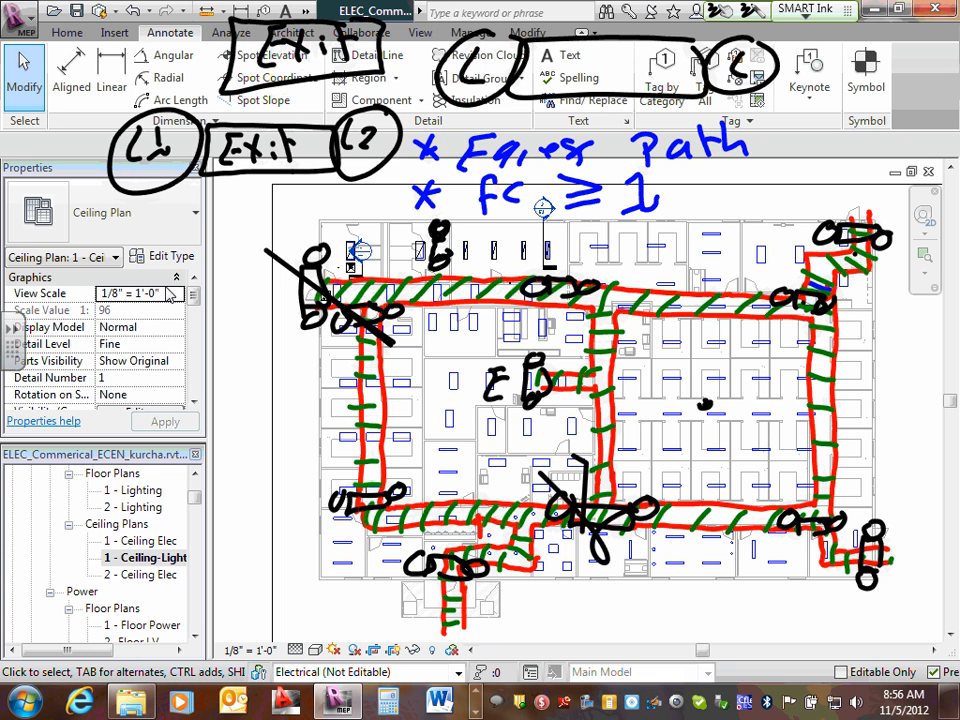
pyautogui.moveTo(477, 222)
pyautogui.mouseDown()
pyautogui.moveTo(462, 225)
pyautogui.moveTo(466, 236)
pyautogui.mouseUp()
pyautogui.moveTo(364, 229)
pyautogui.mouseDown()
pyautogui.moveTo(358, 256)
pyautogui.moveTo(377, 243)
pyautogui.mouseUp()
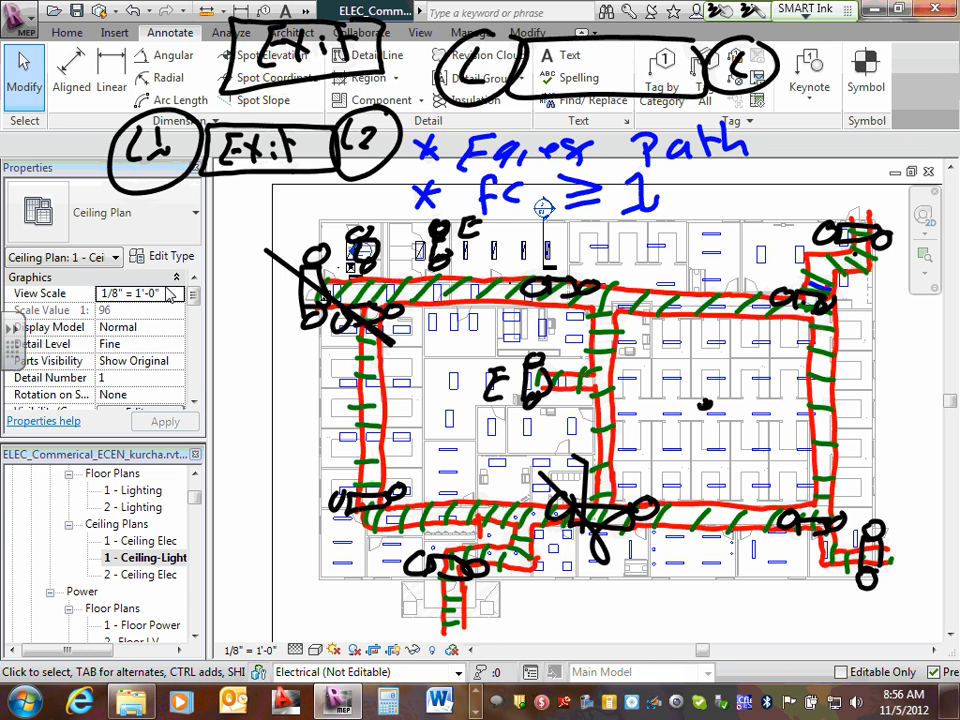
# - Draw a two-lamp symbol just above the north corridor and label the enlarged fixture sketches "Light" and "Combo"
pyautogui.moveTo(512, 263)
pyautogui.mouseDown()
pyautogui.moveTo(536, 271)
pyautogui.moveTo(502, 265)
pyautogui.mouseUp()
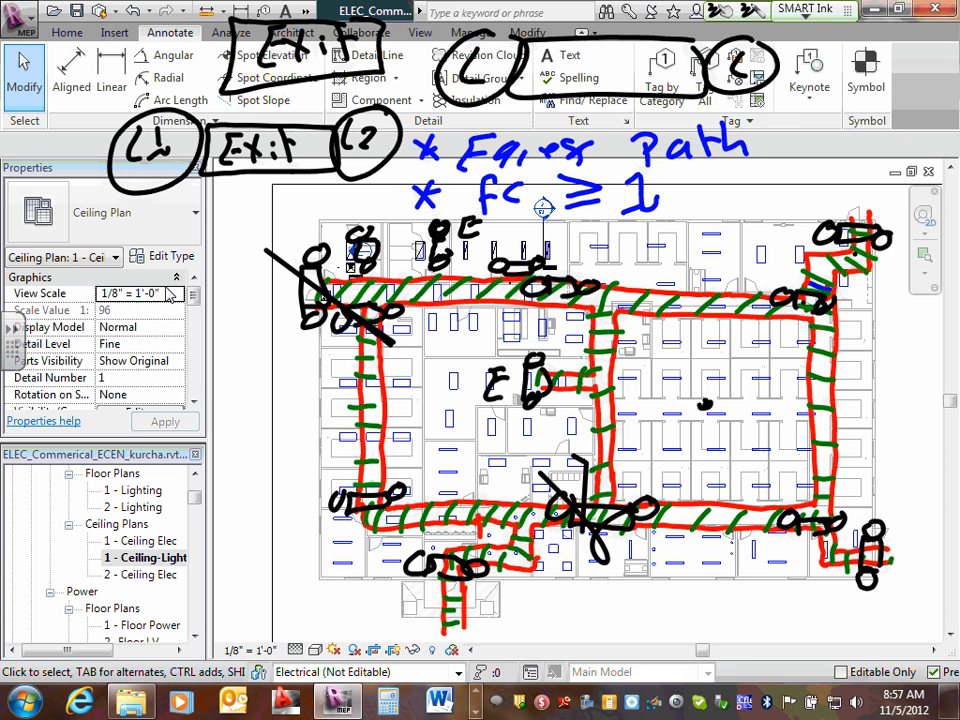
pyautogui.moveTo(805, 65)
pyautogui.mouseDown()
pyautogui.moveTo(806, 108)
pyautogui.moveTo(832, 101)
pyautogui.mouseUp()
pyautogui.moveTo(851, 80); pyautogui.dragTo(841, 113)
pyautogui.moveTo(864, 68)
pyautogui.mouseDown()
pyautogui.moveTo(862, 104)
pyautogui.moveTo(881, 106)
pyautogui.mouseUp()
pyautogui.moveTo(889, 70); pyautogui.dragTo(885, 99)
pyautogui.moveTo(913, 88); pyautogui.dragTo(911, 87)
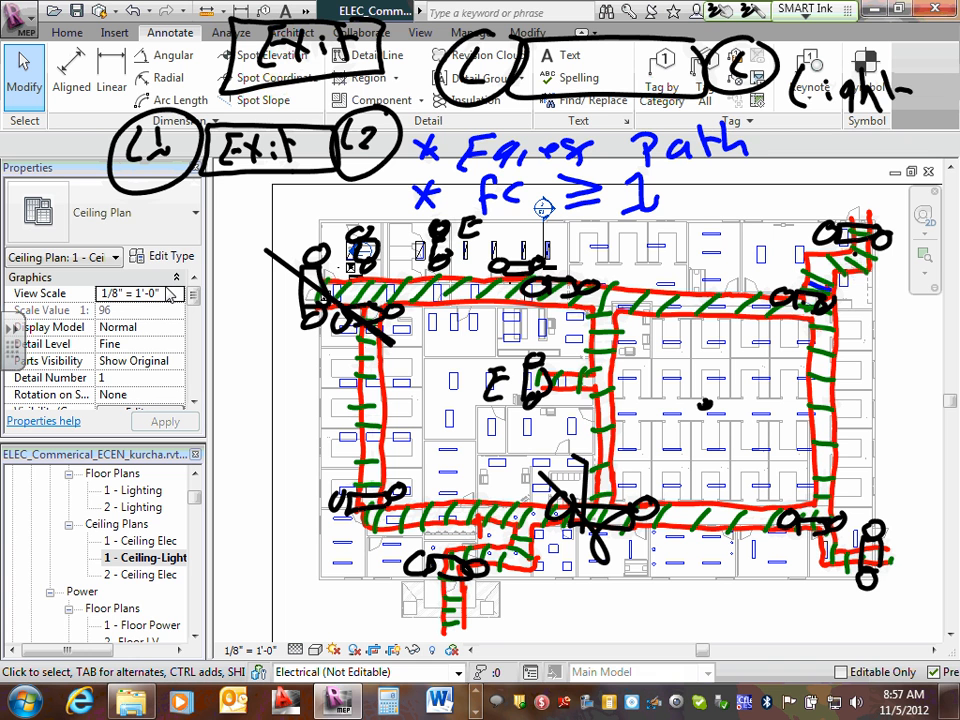
pyautogui.moveTo(128, 208)
pyautogui.mouseDown()
pyautogui.moveTo(150, 222)
pyautogui.moveTo(200, 200)
pyautogui.moveTo(238, 205)
pyautogui.mouseUp()
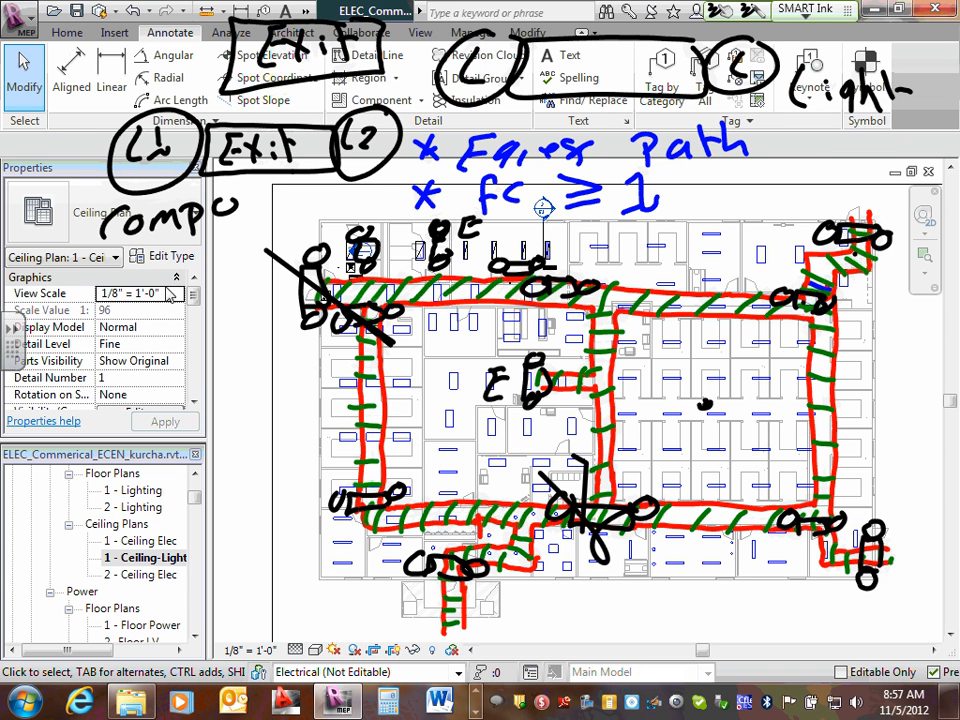
pyautogui.moveTo(167, 190)
pyautogui.mouseDown()
pyautogui.moveTo(175, 230)
pyautogui.moveTo(190, 223)
pyautogui.mouseUp()
# - Handwrite the starred note "Circuit only" in black to the west of the plan
pyautogui.moveTo(44, 331)
pyautogui.mouseDown()
pyautogui.moveTo(73, 368)
pyautogui.moveTo(35, 368)
pyautogui.mouseUp()
pyautogui.moveTo(45, 356); pyautogui.dragTo(61, 356)
pyautogui.moveTo(136, 329)
pyautogui.mouseDown()
pyautogui.moveTo(118, 338)
pyautogui.moveTo(134, 366)
pyautogui.mouseUp()
pyautogui.click(151, 336)
pyautogui.moveTo(156, 350)
pyautogui.mouseDown()
pyautogui.moveTo(163, 360)
pyautogui.moveTo(180, 336)
pyautogui.moveTo(236, 361)
pyautogui.moveTo(246, 347)
pyautogui.mouseUp()
pyautogui.click(194, 350)
pyautogui.click(194, 350)
pyautogui.click(229, 333)
pyautogui.moveTo(243, 343); pyautogui.dragTo(263, 341)
pyautogui.moveTo(96, 393); pyautogui.dragTo(144, 406)
pyautogui.moveTo(152, 386); pyautogui.dragTo(168, 428)
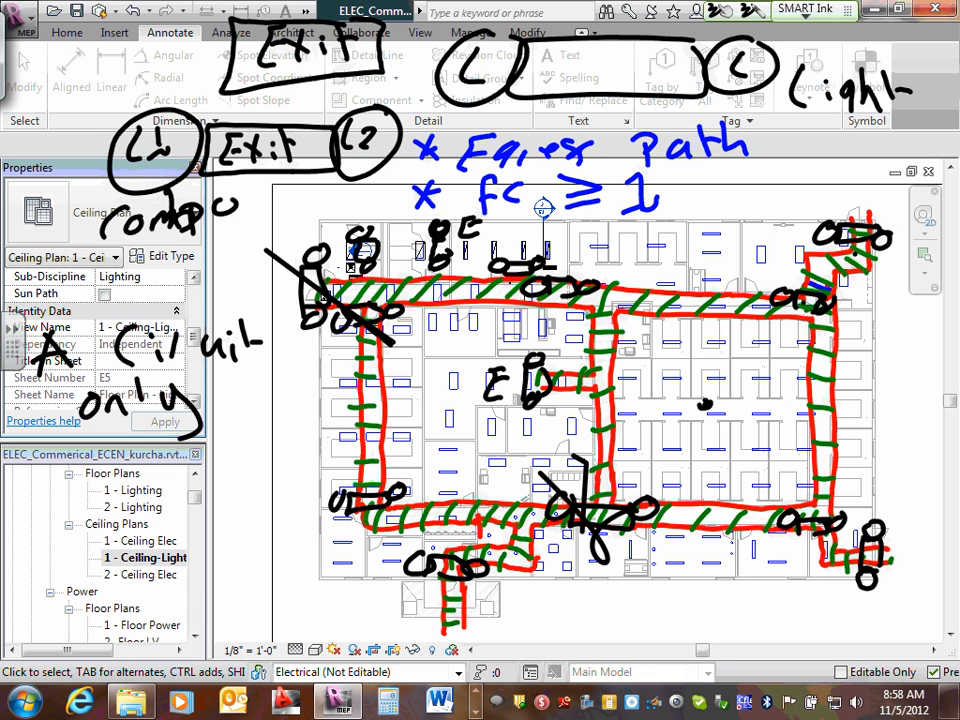
# - Handwrite a second starred note, "from Ckt in the Area", below the "Circuit only" note
pyautogui.moveTo(22, 493)
pyautogui.mouseDown()
pyautogui.moveTo(48, 521)
pyautogui.moveTo(22, 522)
pyautogui.mouseUp()
pyautogui.moveTo(78, 480)
pyautogui.mouseDown()
pyautogui.moveTo(66, 528)
pyautogui.moveTo(98, 503)
pyautogui.mouseUp()
pyautogui.moveTo(104, 500)
pyautogui.mouseDown()
pyautogui.moveTo(128, 512)
pyautogui.moveTo(140, 503)
pyautogui.mouseUp()
pyautogui.moveTo(155, 500); pyautogui.dragTo(194, 521)
pyautogui.moveTo(261, 486)
pyautogui.mouseDown()
pyautogui.moveTo(247, 521)
pyautogui.moveTo(286, 500)
pyautogui.mouseUp()
pyautogui.moveTo(250, 520)
pyautogui.mouseDown()
pyautogui.moveTo(283, 519)
pyautogui.moveTo(254, 518)
pyautogui.mouseUp()
pyautogui.moveTo(275, 484); pyautogui.dragTo(280, 529)
pyautogui.moveTo(82, 569); pyautogui.dragTo(72, 596)
pyautogui.moveTo(72, 552); pyautogui.dragTo(121, 597)
pyautogui.moveTo(137, 550)
pyautogui.mouseDown()
pyautogui.moveTo(146, 580)
pyautogui.moveTo(166, 562)
pyautogui.moveTo(240, 588)
pyautogui.moveTo(270, 568)
pyautogui.moveTo(296, 597)
pyautogui.mouseUp()
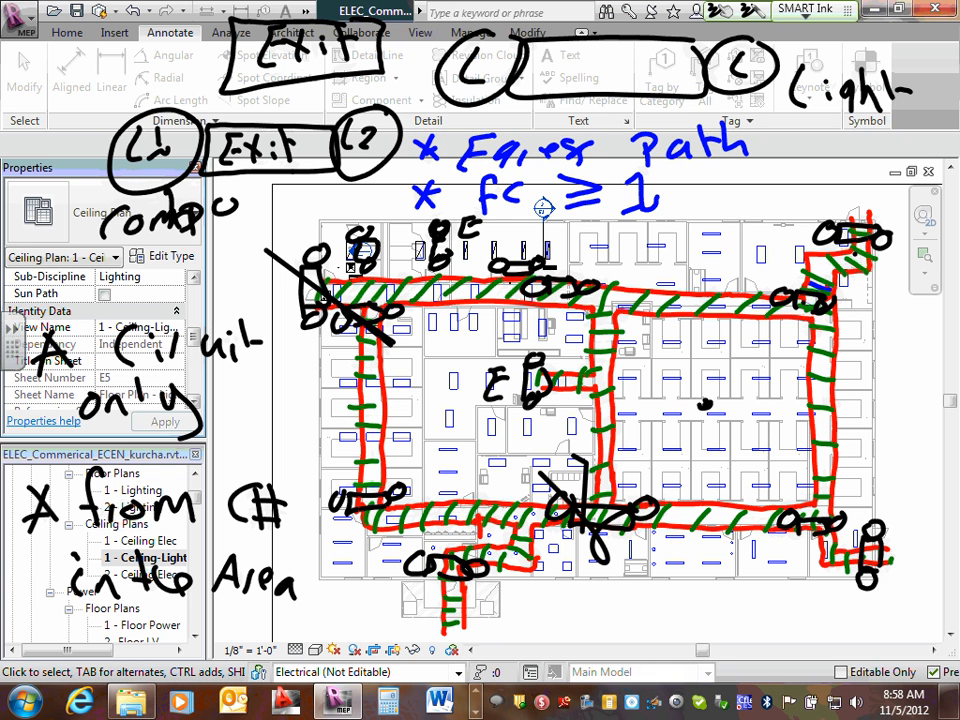
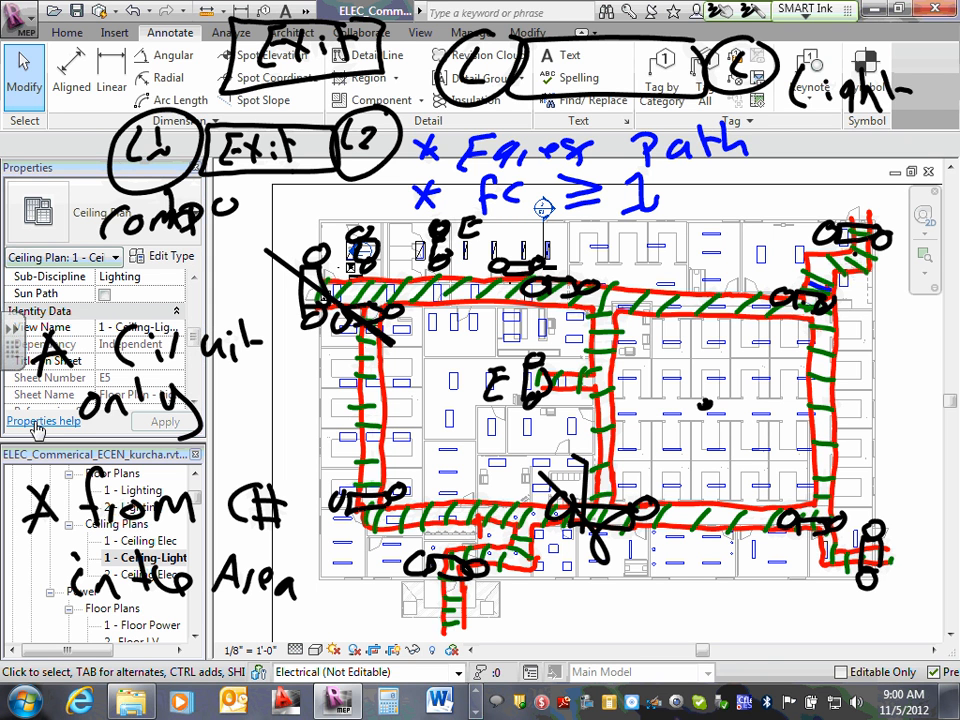
pyautogui.click(9, 329)
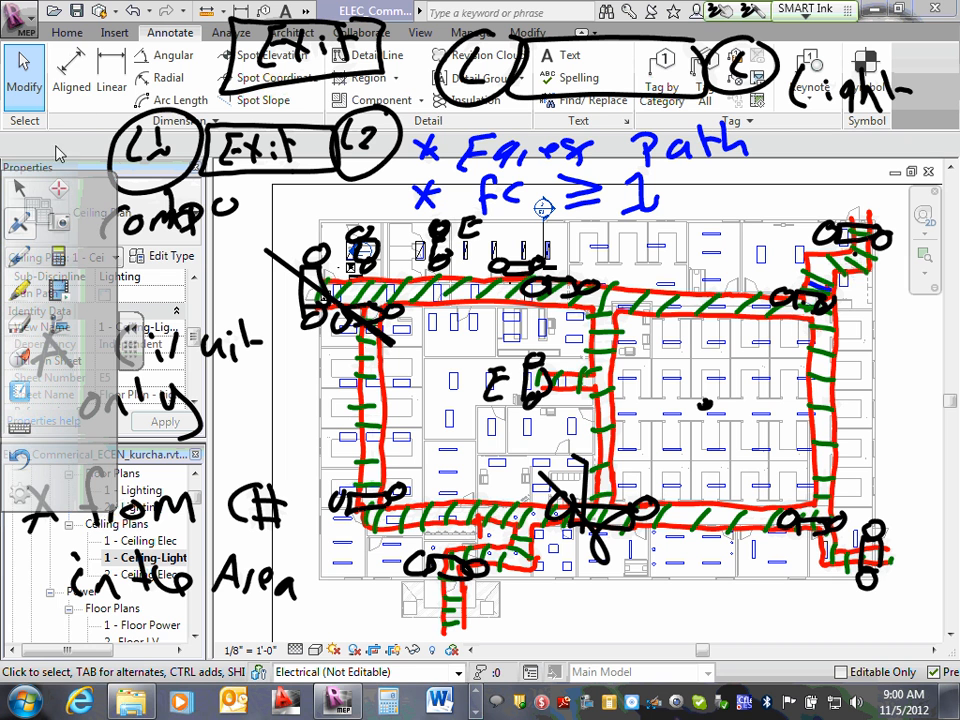
pyautogui.click(62, 226)
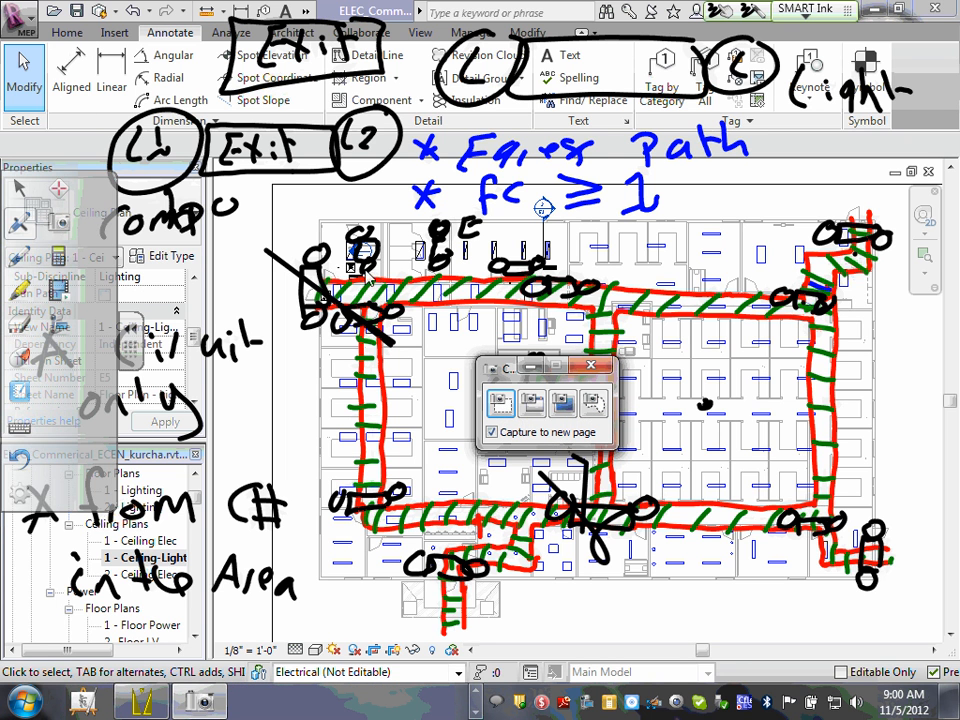
pyautogui.click(503, 406)
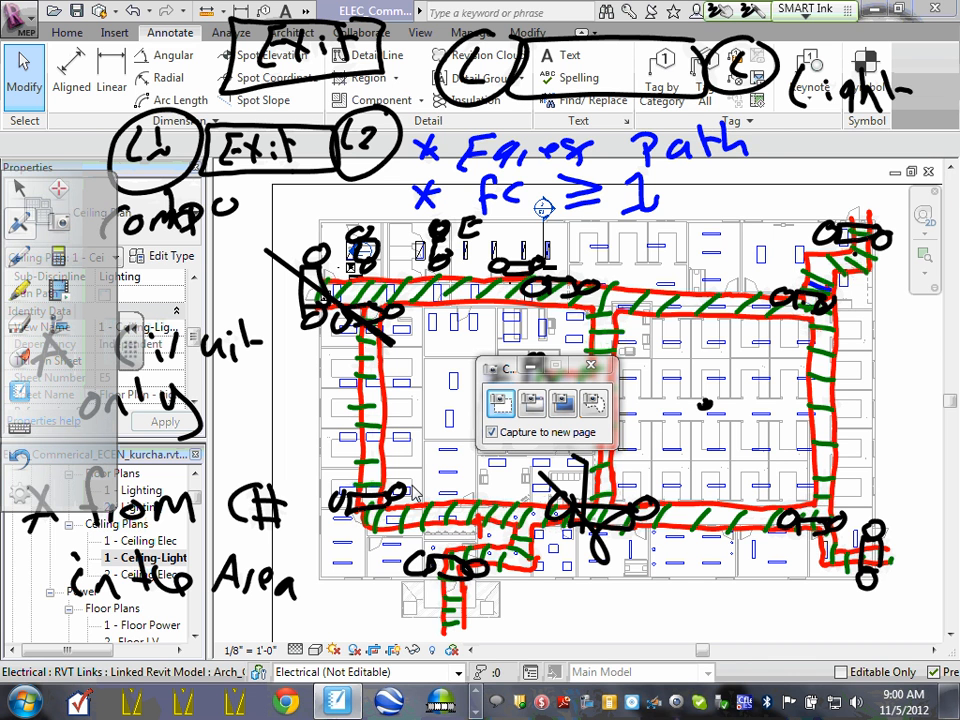
pyautogui.moveTo(337, 700)
pyautogui.click(343, 612)
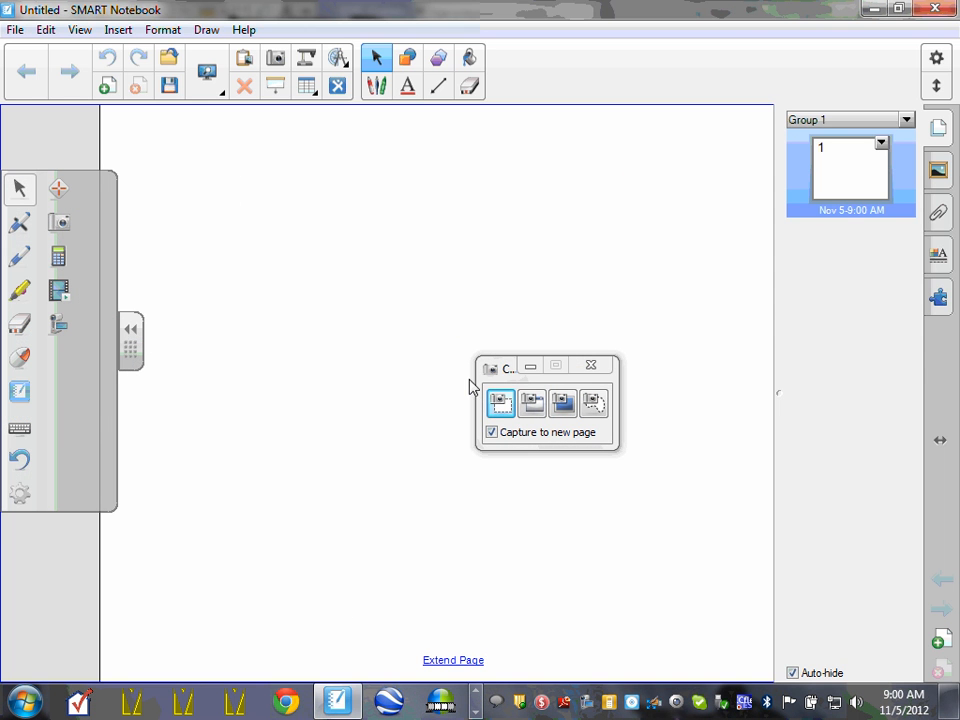
pyautogui.click(590, 366)
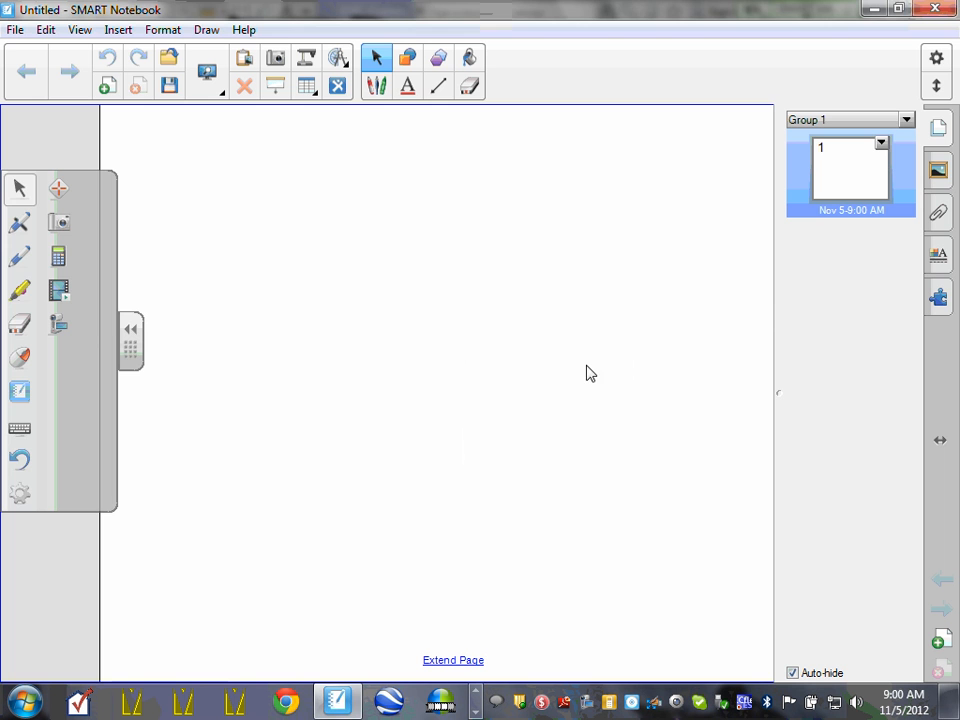
pyautogui.click(137, 341)
pyautogui.click(872, 9)
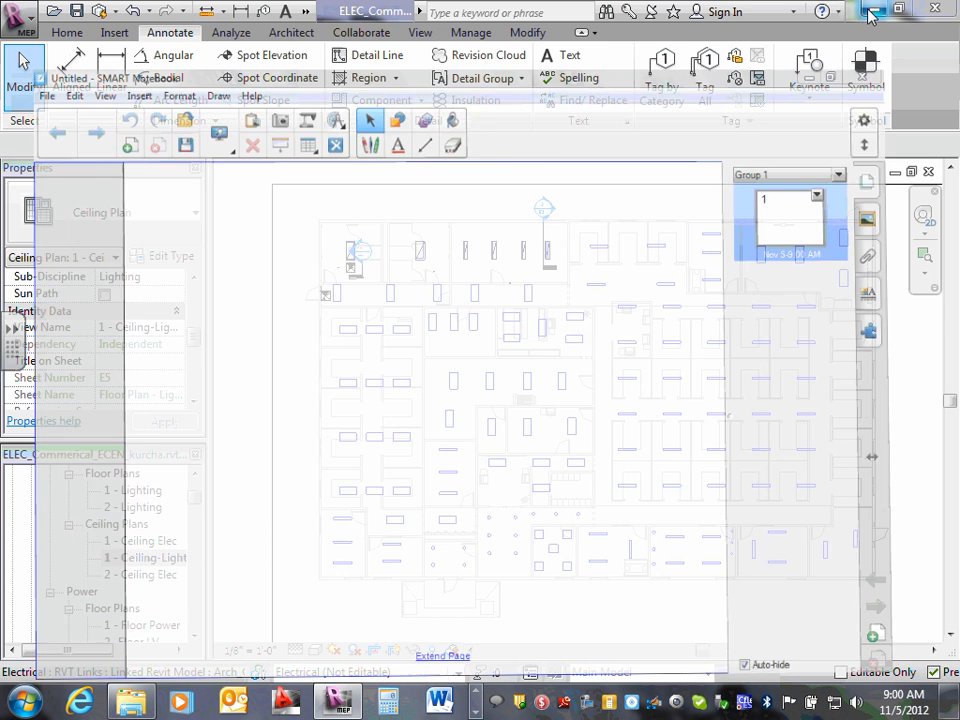
# - Capture the annotated ceiling plan screen onto a SMART Notebook page, and return to the Revit model
pyautogui.click(12, 350)
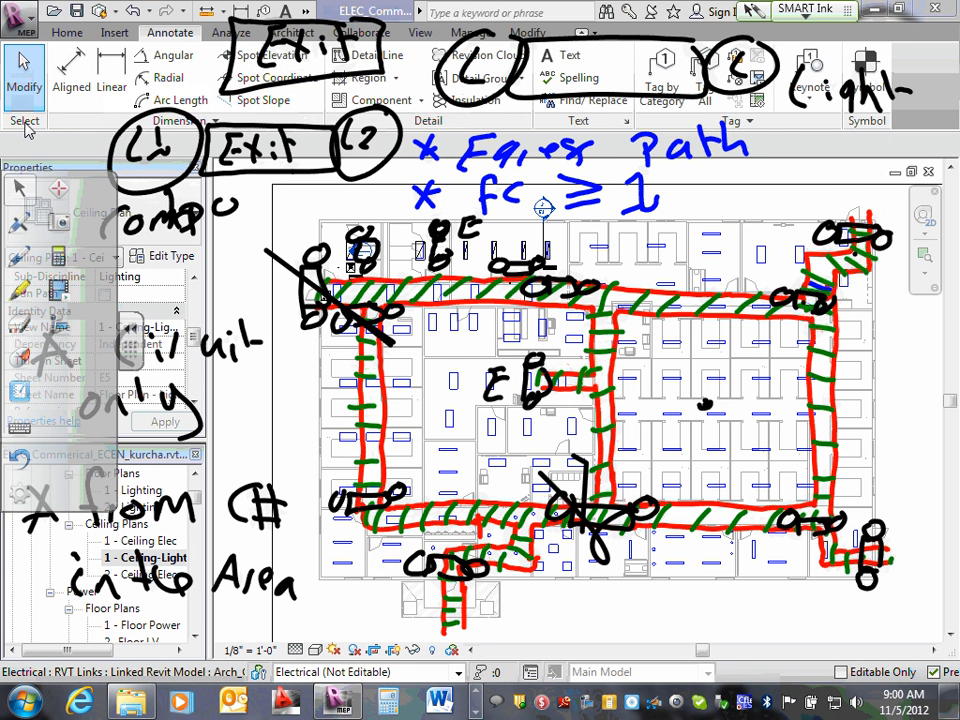
pyautogui.click(60, 224)
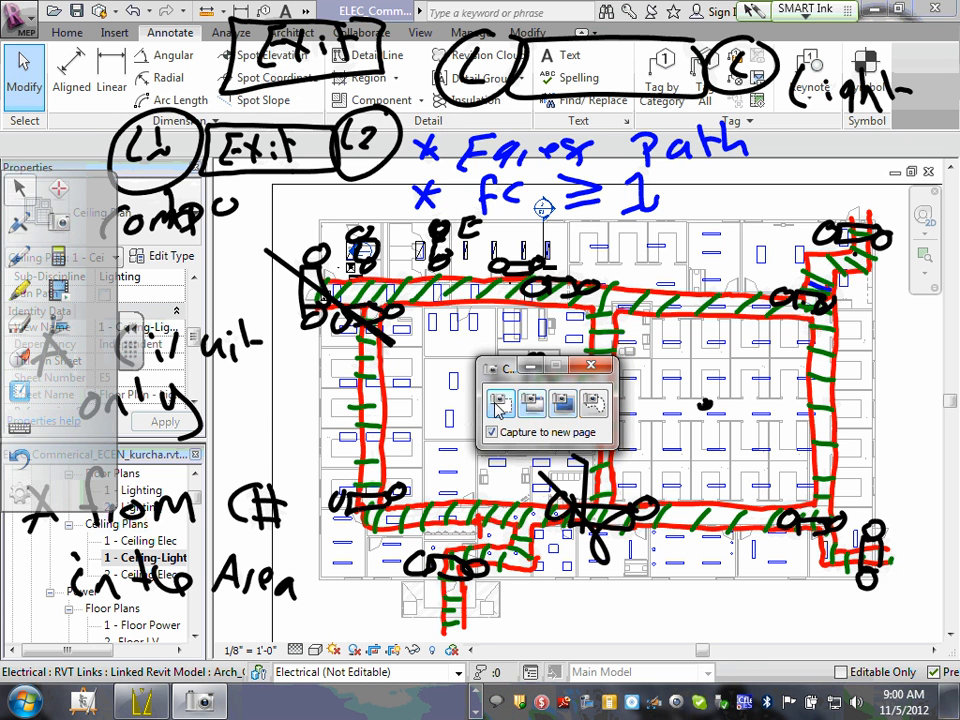
pyautogui.click(500, 405)
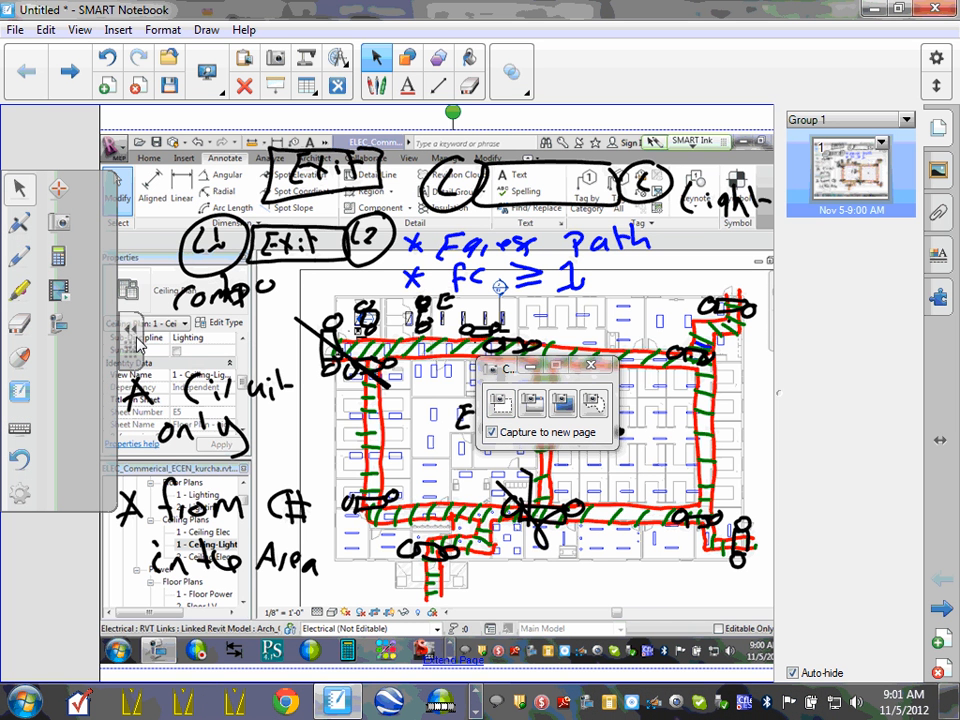
pyautogui.click(131, 328)
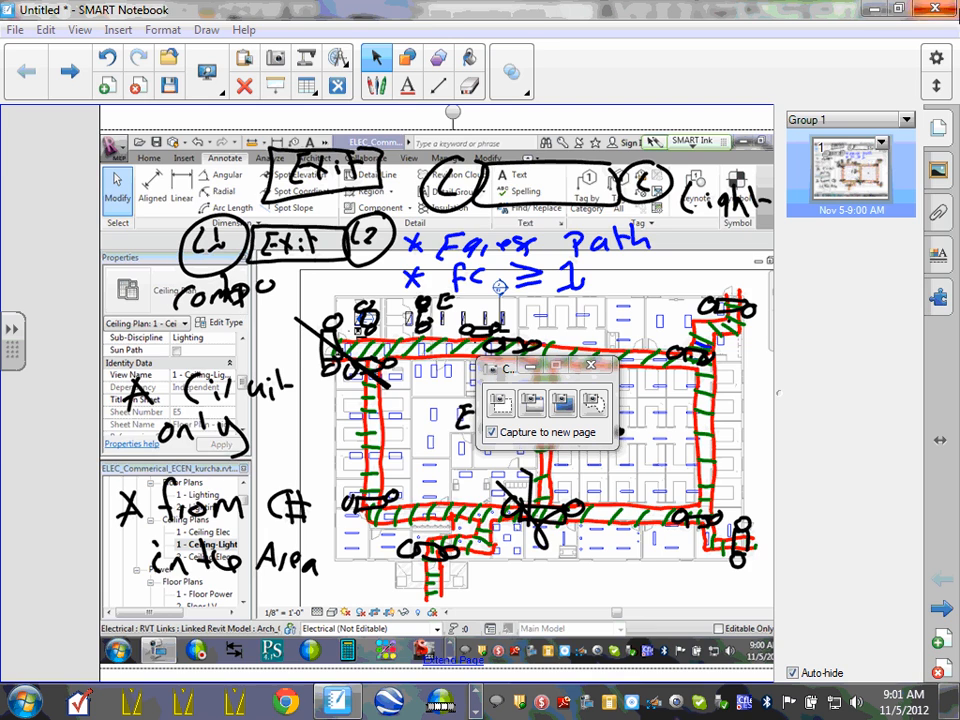
pyautogui.click(876, 10)
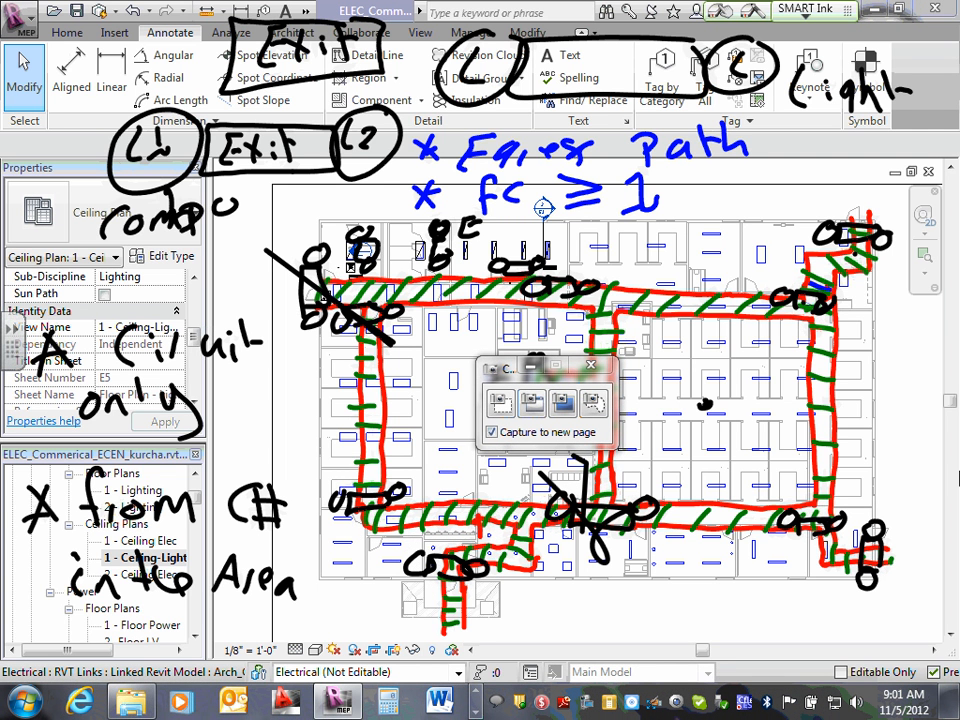
# - Erase the ink annotations from the plan, close the screen capture tool and select the 1 - Ceiling-Lighting view
pyautogui.moveTo(133, 31)
pyautogui.mouseDown()
pyautogui.moveTo(4, 311)
pyautogui.moveTo(334, 631)
pyautogui.moveTo(904, 538)
pyautogui.moveTo(790, 54)
pyautogui.moveTo(246, 182)
pyautogui.moveTo(411, 214)
pyautogui.mouseUp()
pyautogui.click(411, 214)
pyautogui.moveTo(350, 33)
pyautogui.mouseDown()
pyautogui.moveTo(281, 35)
pyautogui.moveTo(235, 103)
pyautogui.mouseUp()
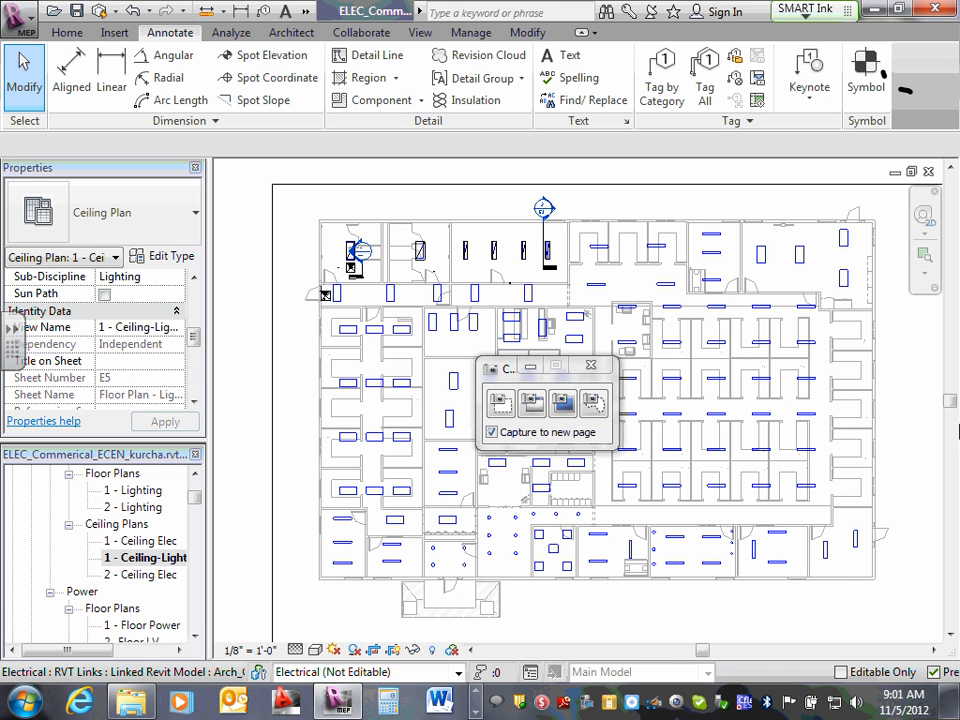
pyautogui.click(591, 365)
pyautogui.click(152, 558)
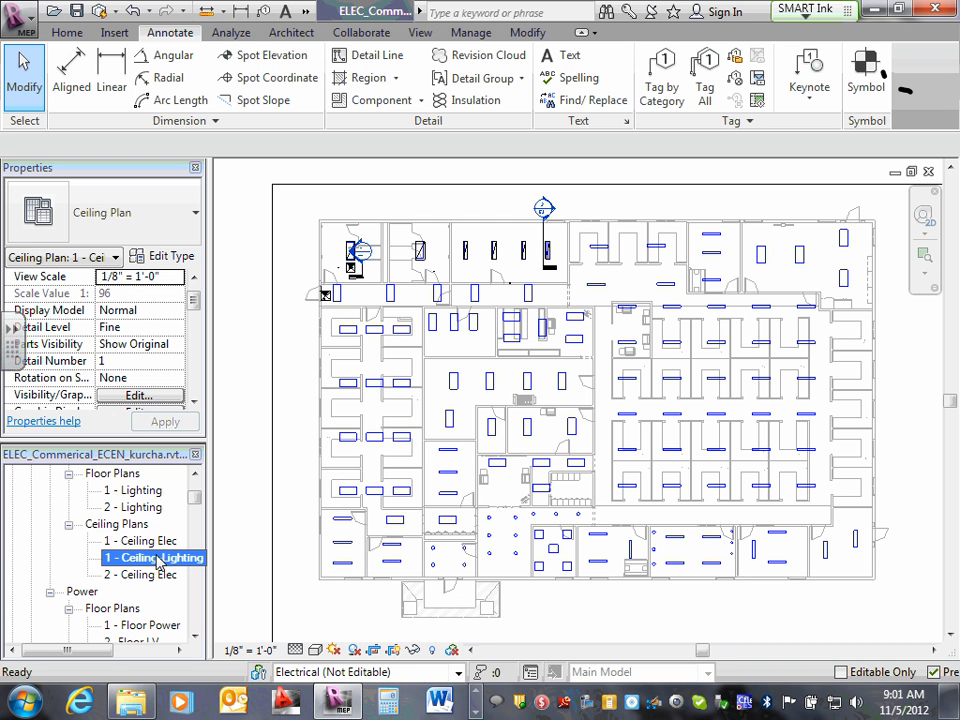
# - Start loading a family and browse from the desktop's 2012-Semester shortcut to Instructor, Revit, Revit Families-2011, Emergency
pyautogui.click(115, 33)
pyautogui.click(470, 75)
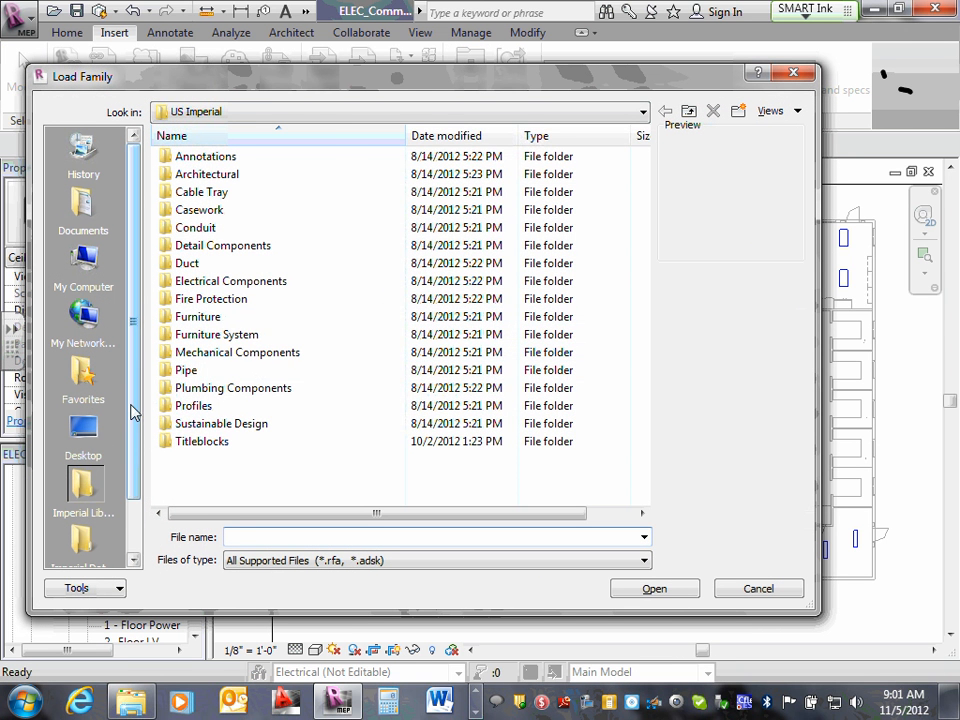
pyautogui.click(84, 430)
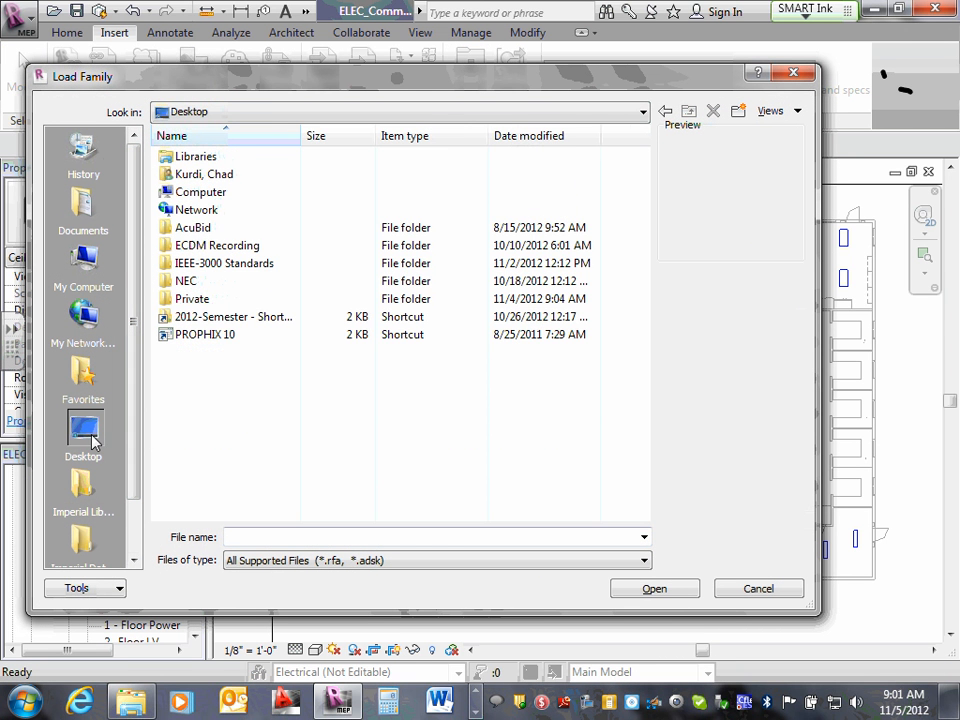
pyautogui.doubleClick(229, 317)
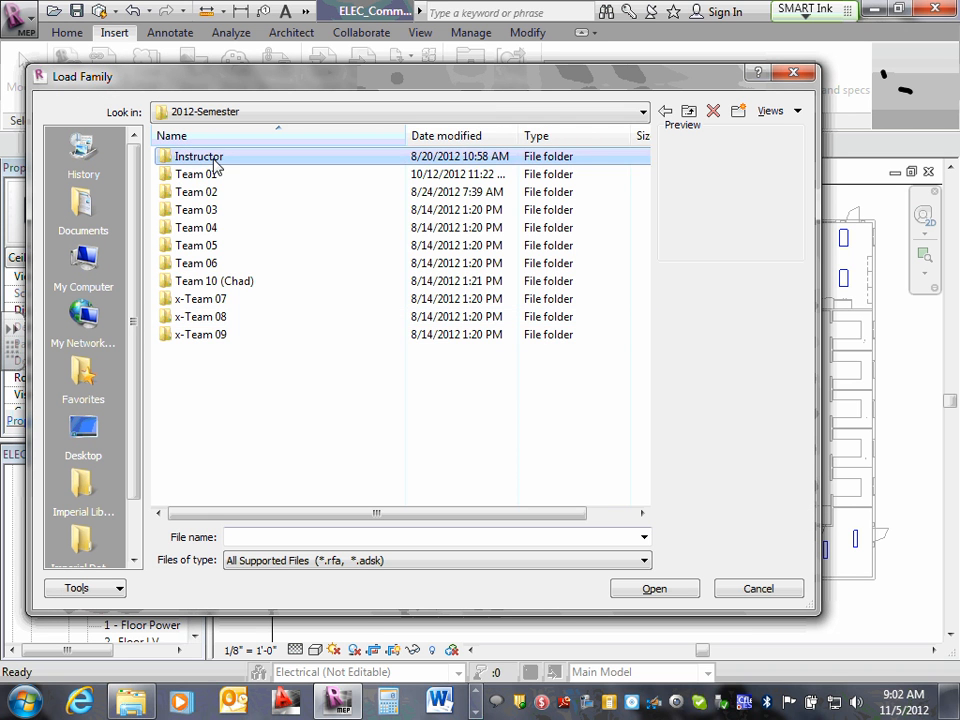
pyautogui.doubleClick(213, 159)
pyautogui.doubleClick(199, 176)
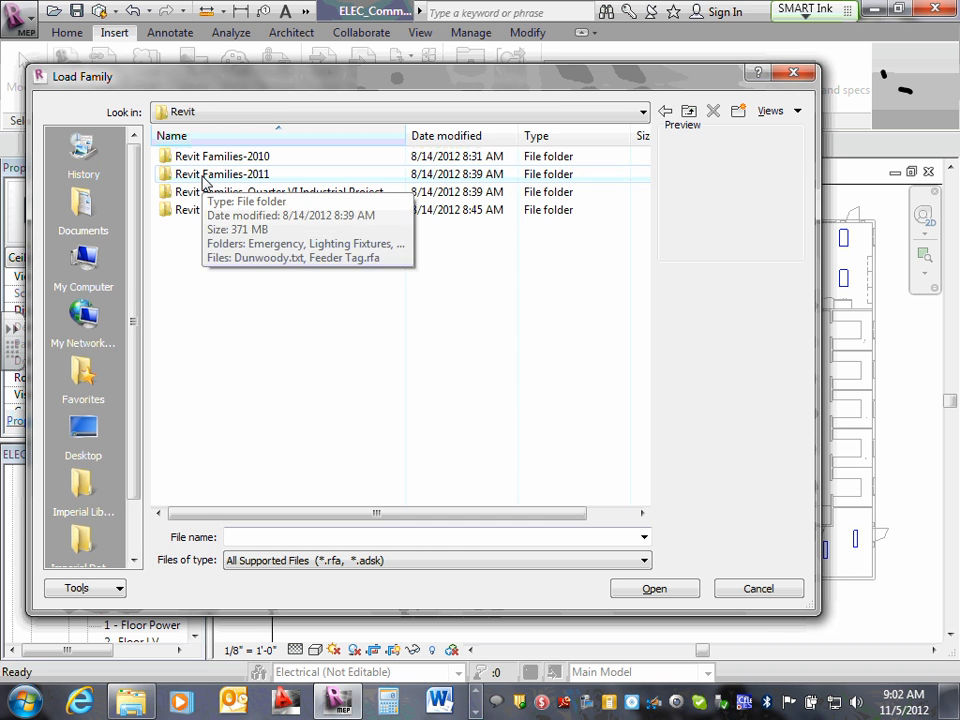
pyautogui.click(204, 176)
pyautogui.doubleClick(204, 177)
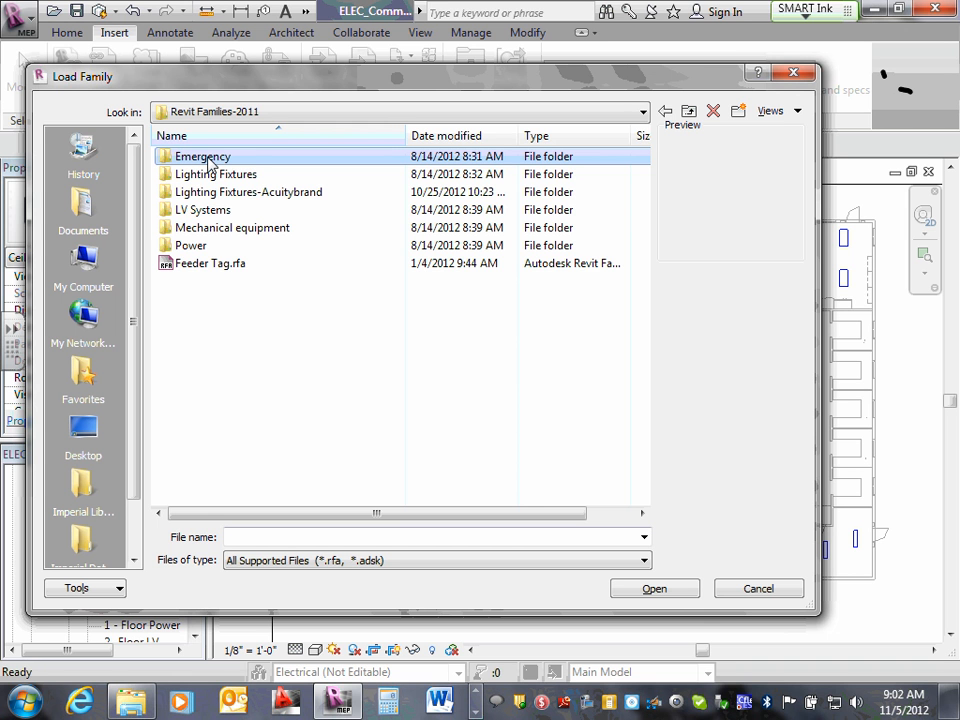
pyautogui.doubleClick(209, 160)
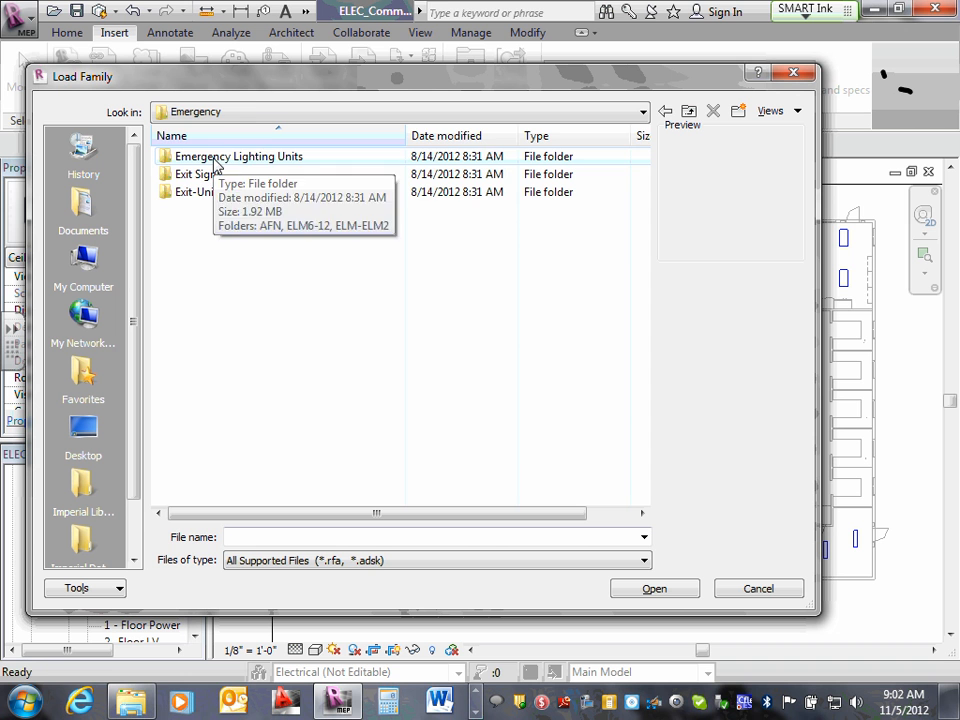
# - Review the Emergency folder's subfolders for emergency lighting units, exit signs and exit-unit combos
pyautogui.click(689, 112)
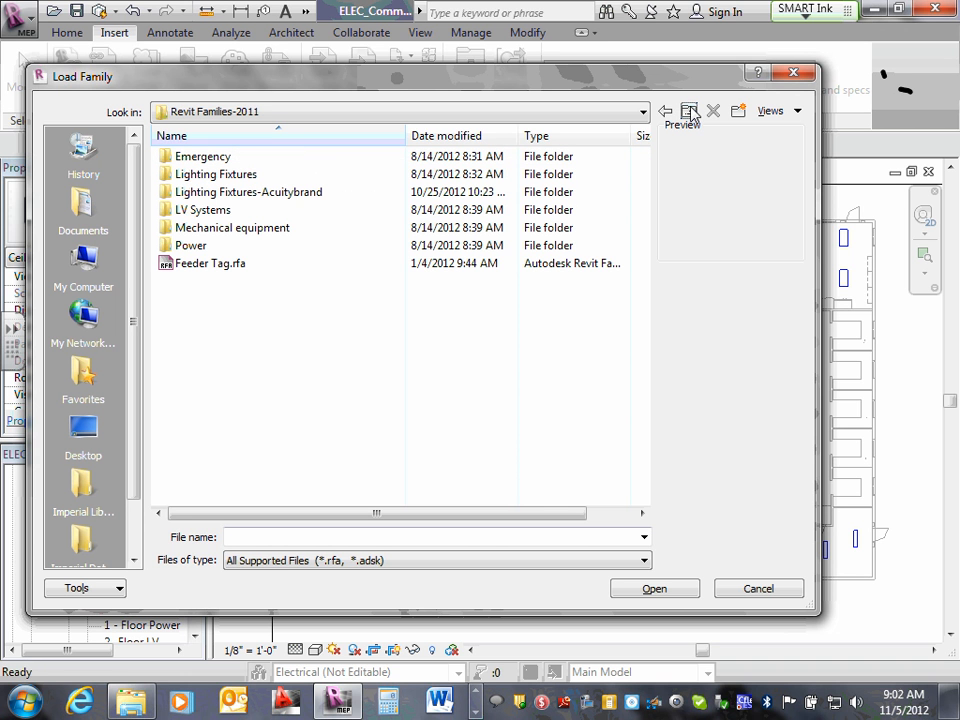
pyautogui.doubleClick(214, 160)
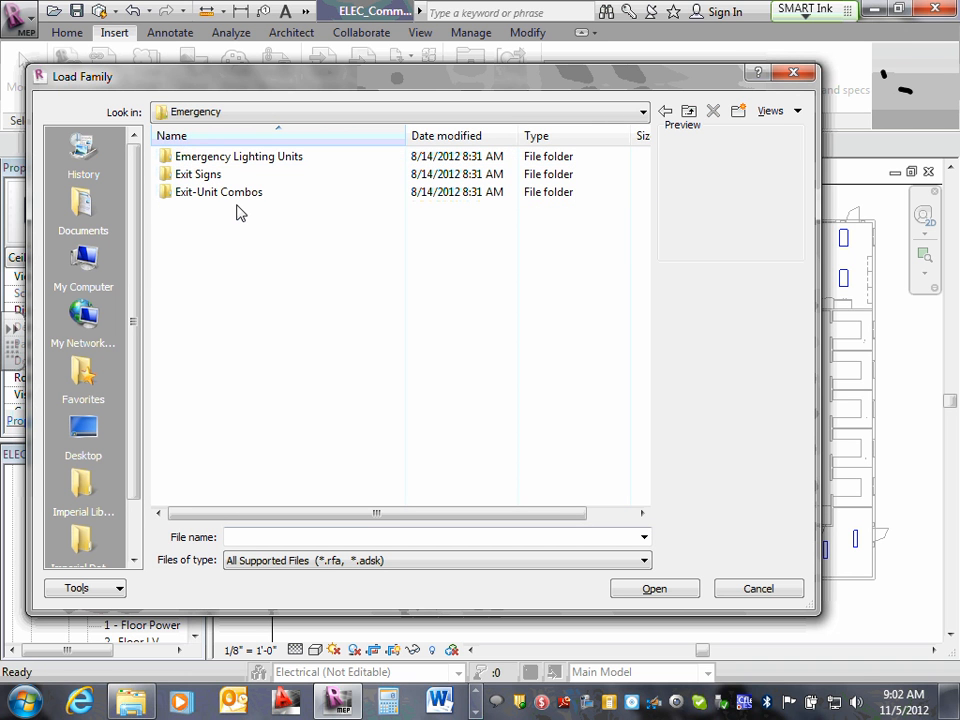
pyautogui.click(233, 201)
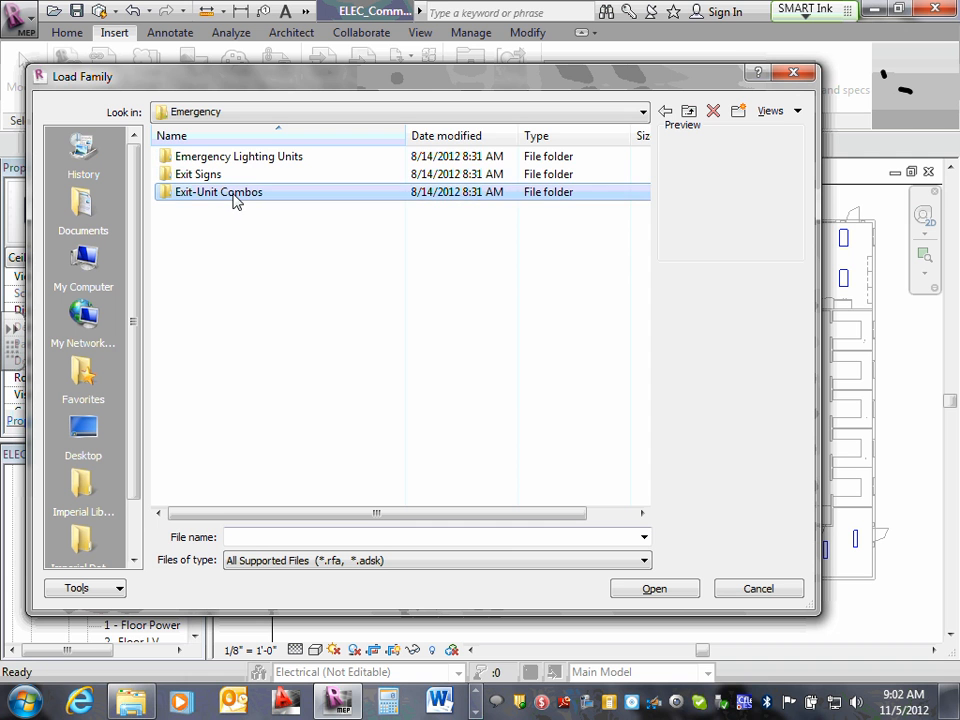
pyautogui.click(204, 177)
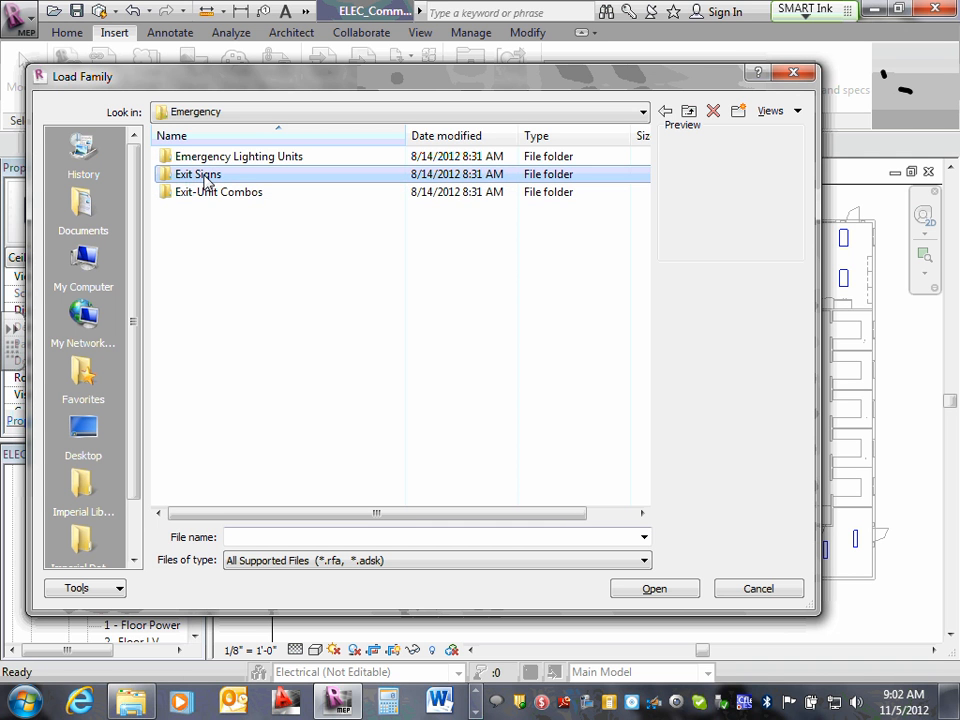
pyautogui.click(234, 159)
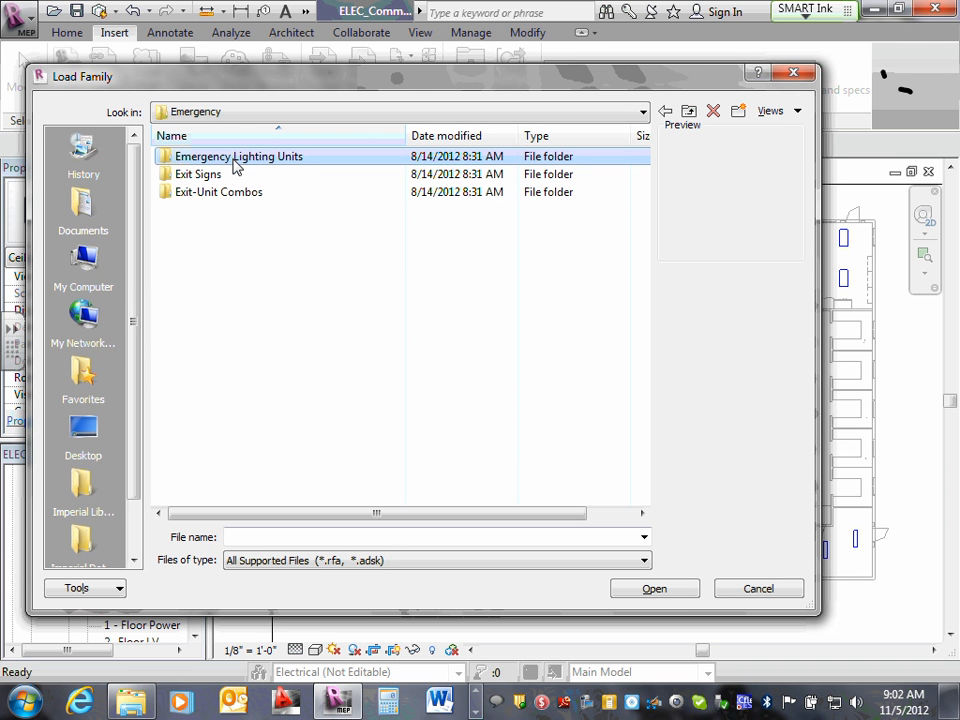
pyautogui.doubleClick(216, 192)
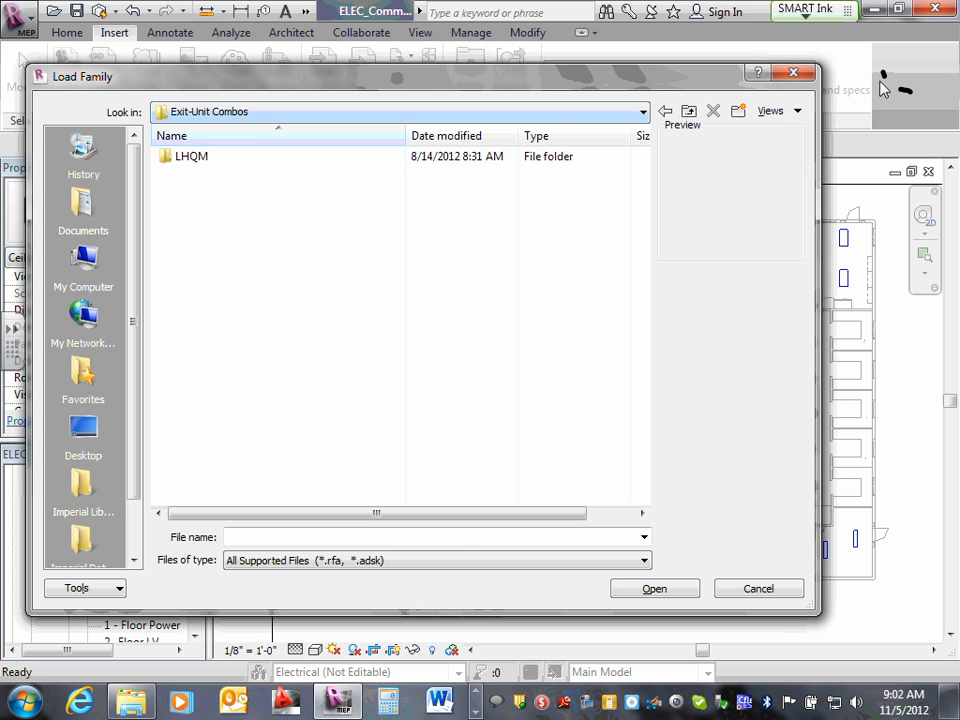
pyautogui.click(688, 111)
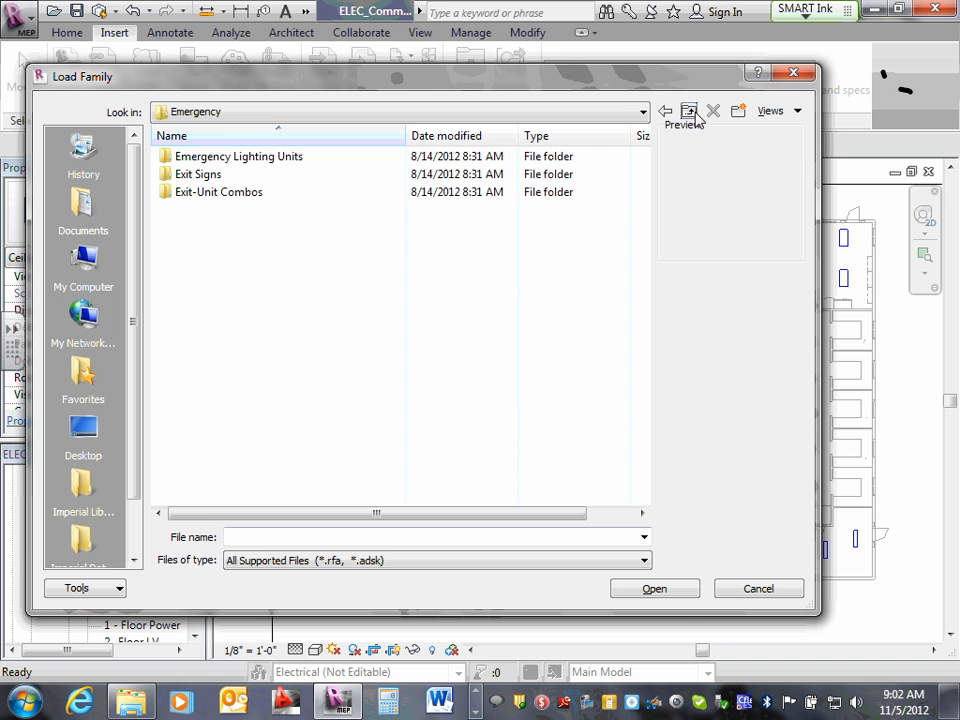
# - Load the LHQM.RFA family from the LHQM subfolder of Exit-Unit Combos into the project
pyautogui.click(212, 197)
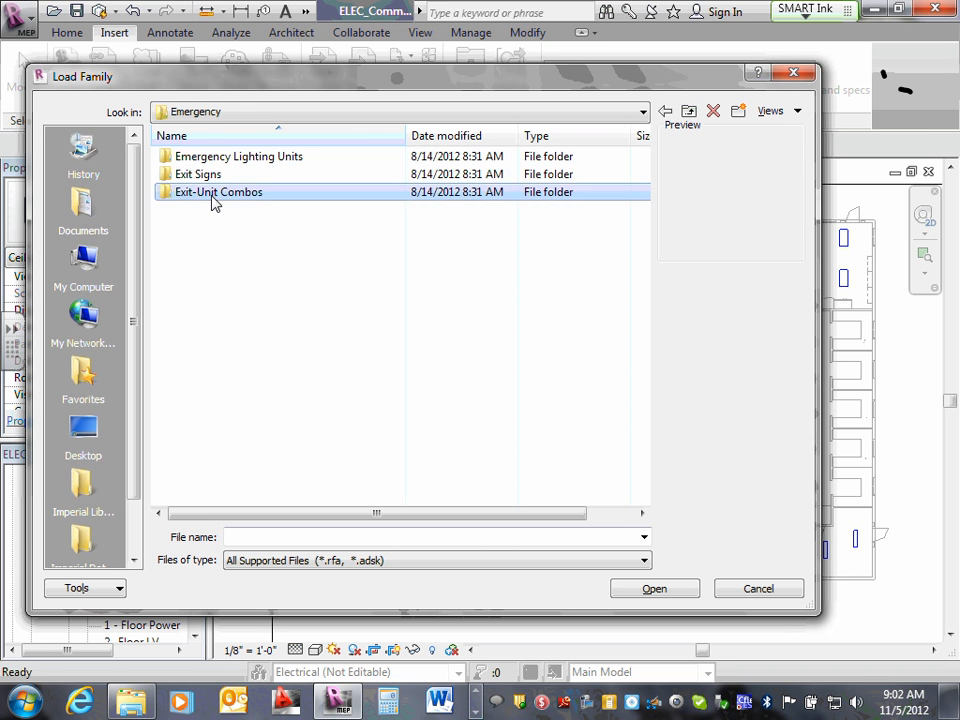
pyautogui.doubleClick(212, 194)
pyautogui.click(193, 158)
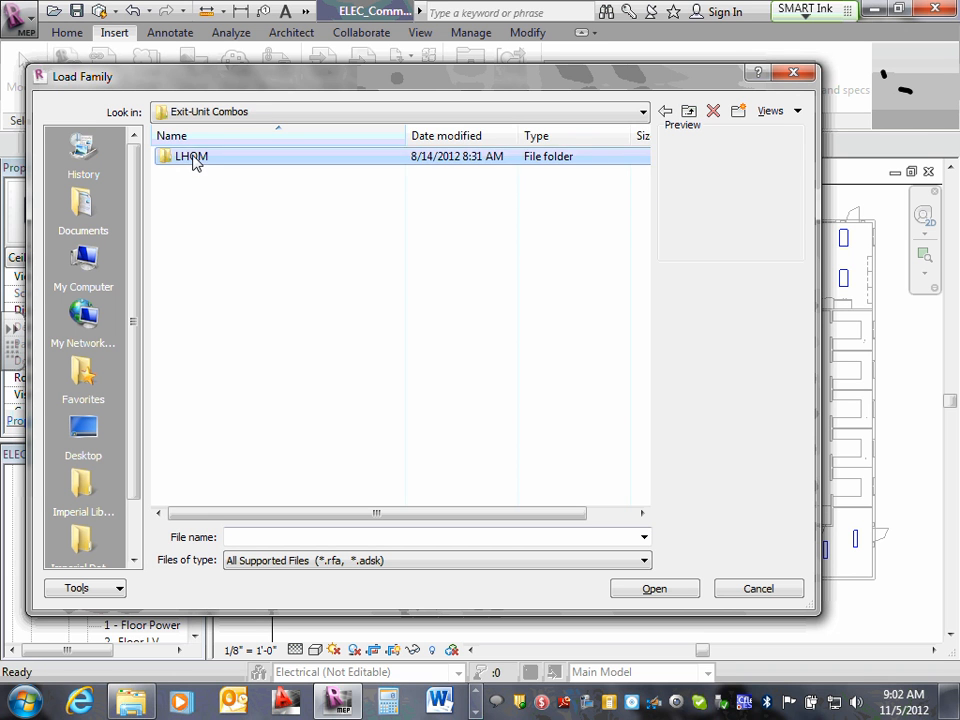
pyautogui.doubleClick(193, 158)
pyautogui.click(193, 158)
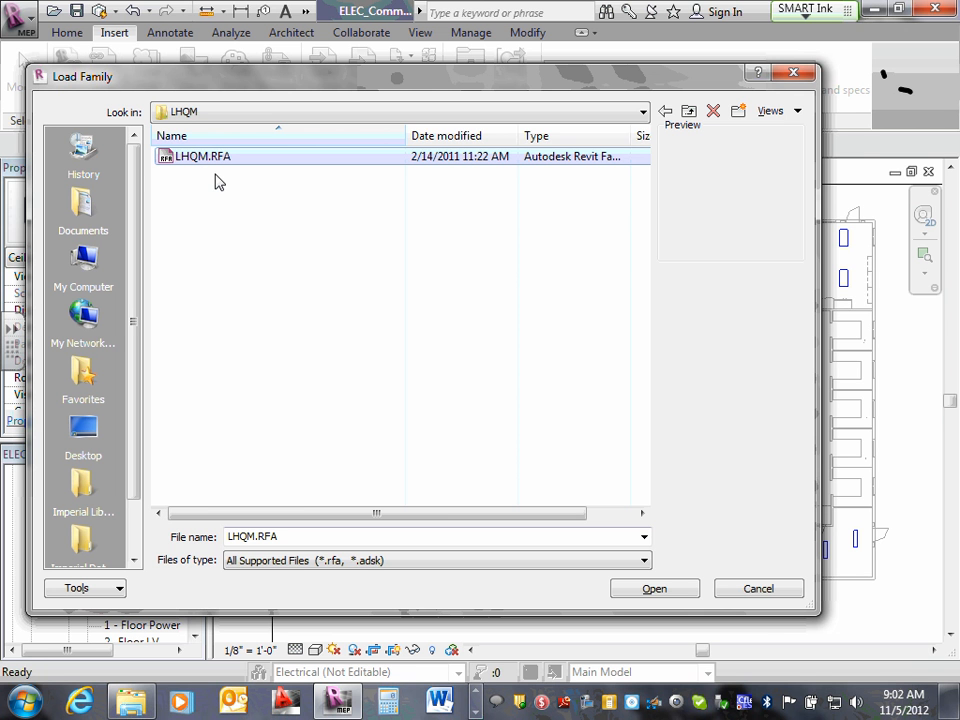
pyautogui.click(682, 588)
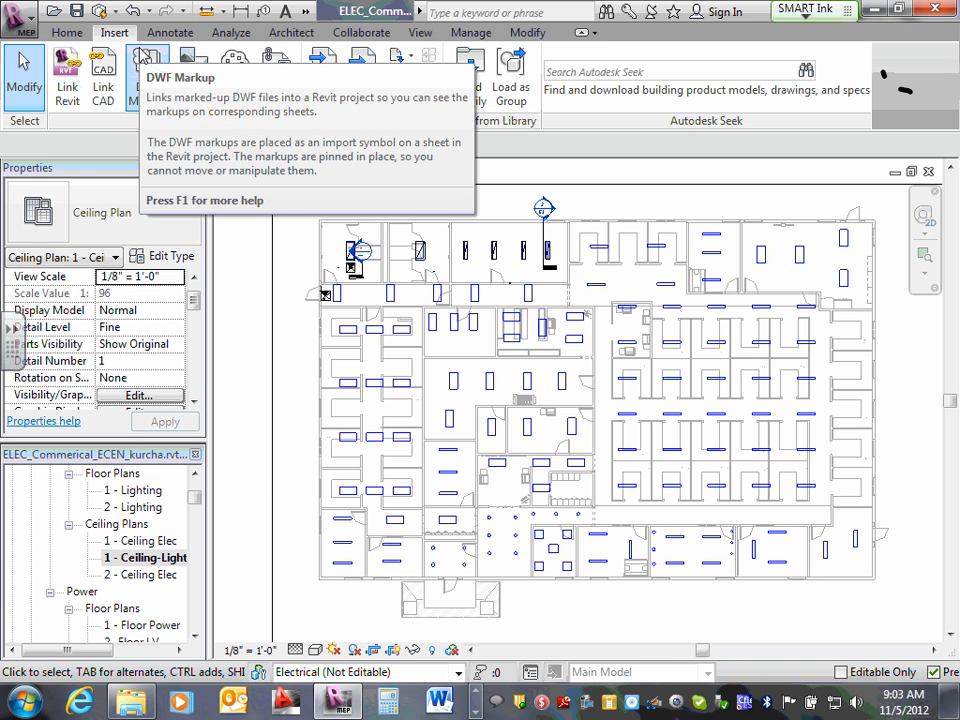
# - Start placing a lighting fixture and save the project when the save reminder interrupts
pyautogui.click(67, 33)
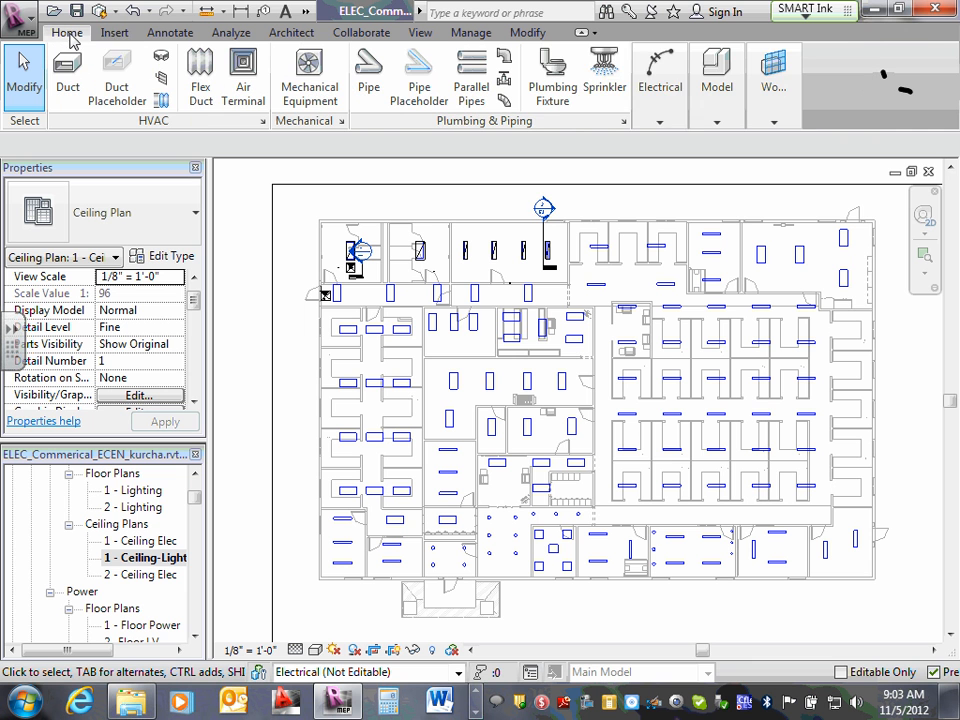
pyautogui.click(661, 120)
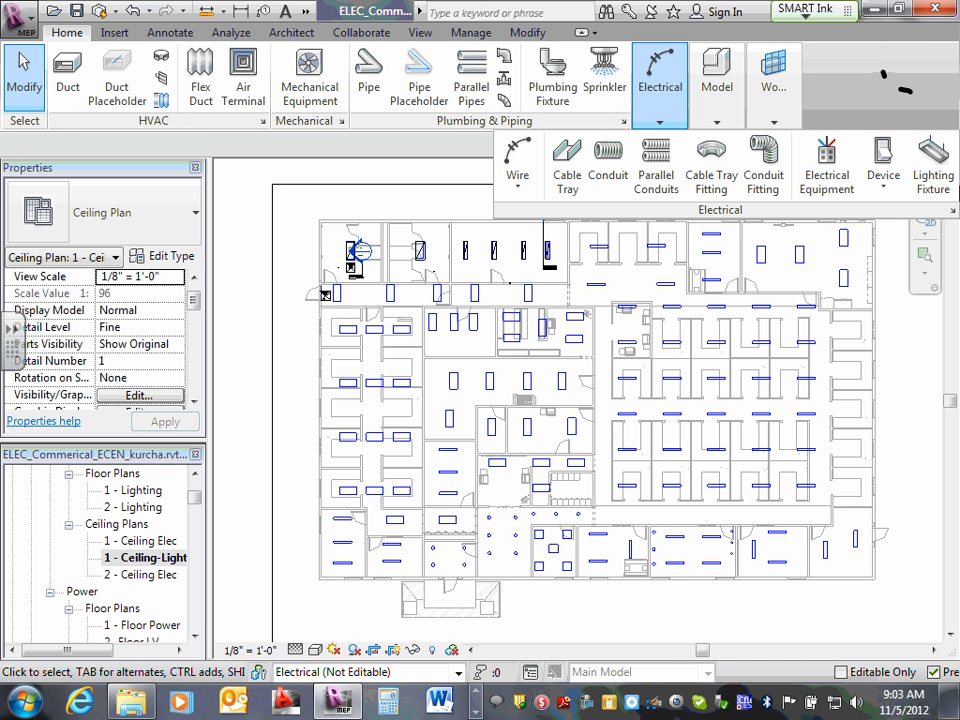
pyautogui.click(929, 186)
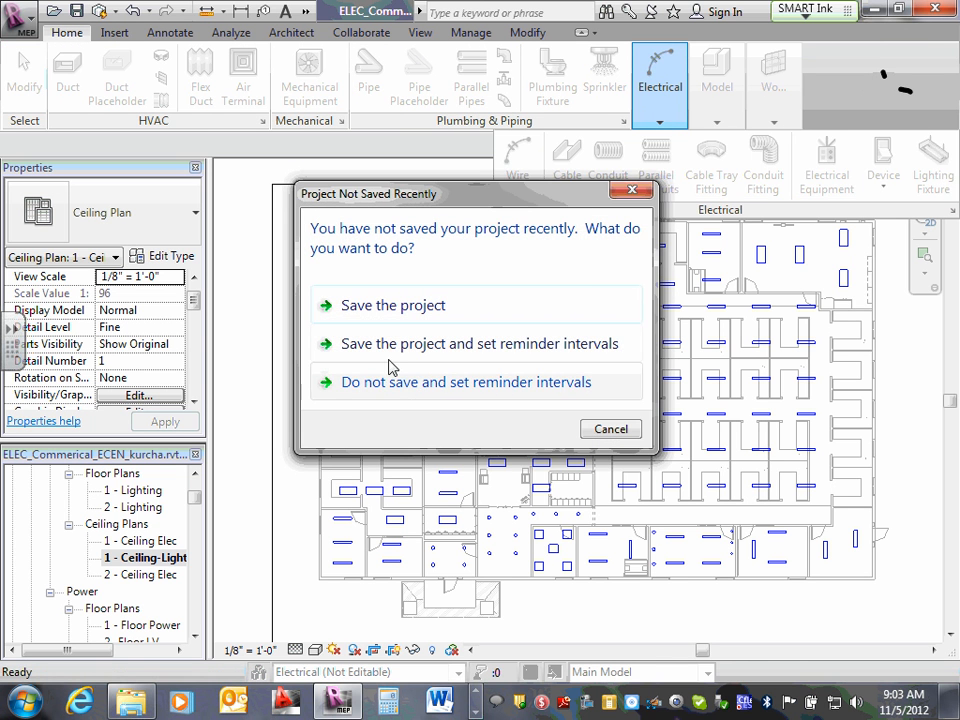
pyautogui.click(400, 305)
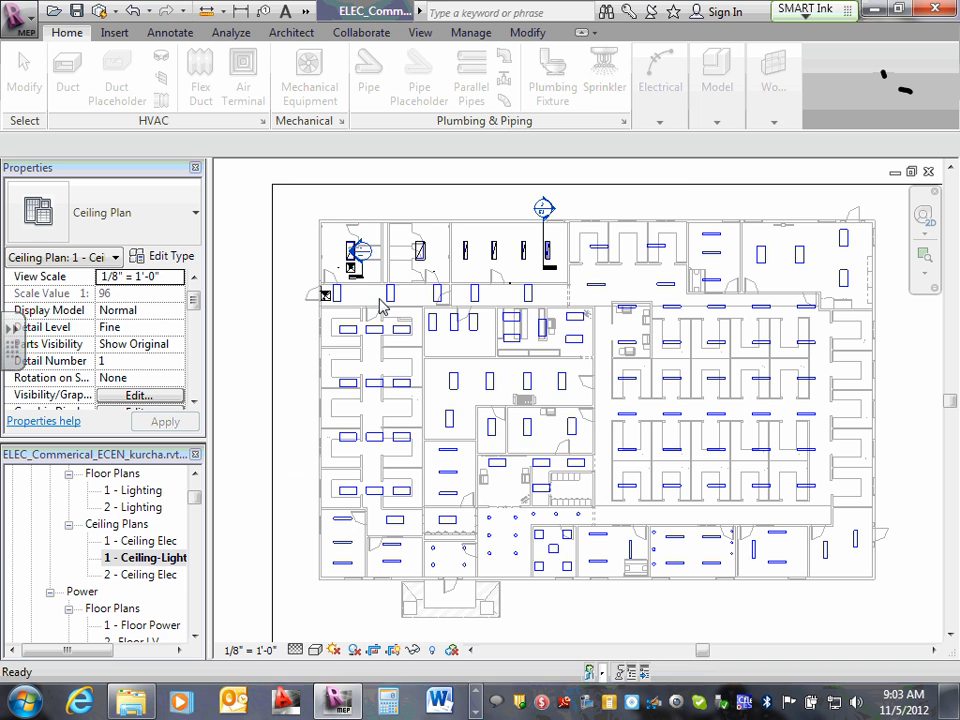
pyautogui.click(427, 302)
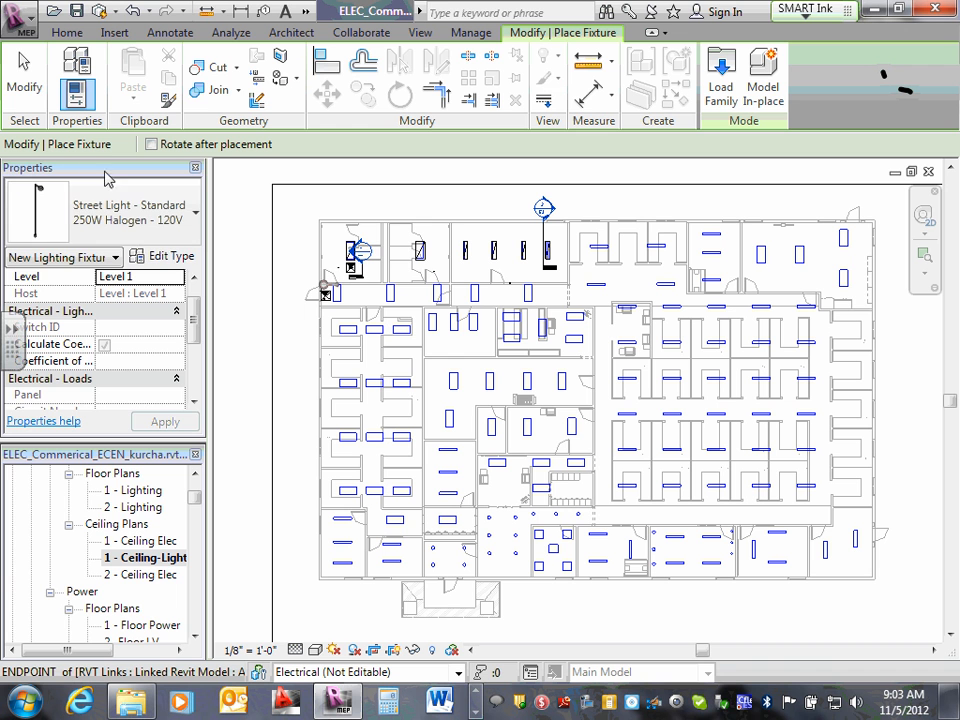
# - Choose the LHQM type 2AV G 2 14 MDR as the lighting fixture to place
pyautogui.click(196, 220)
pyautogui.scroll(5, 185, 345)
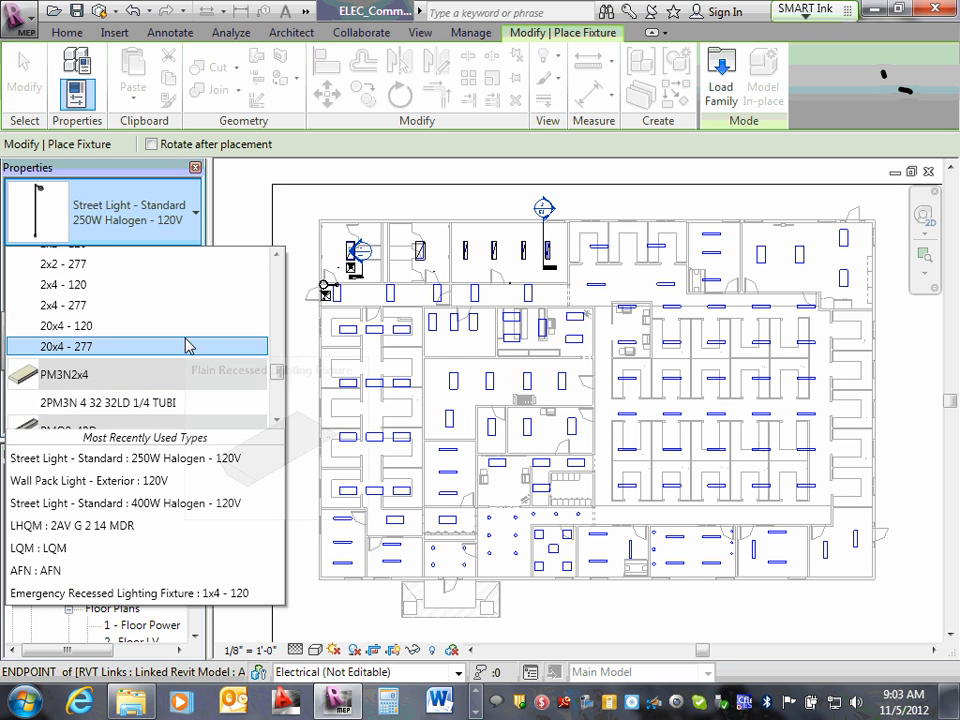
pyautogui.scroll(2, 185, 345)
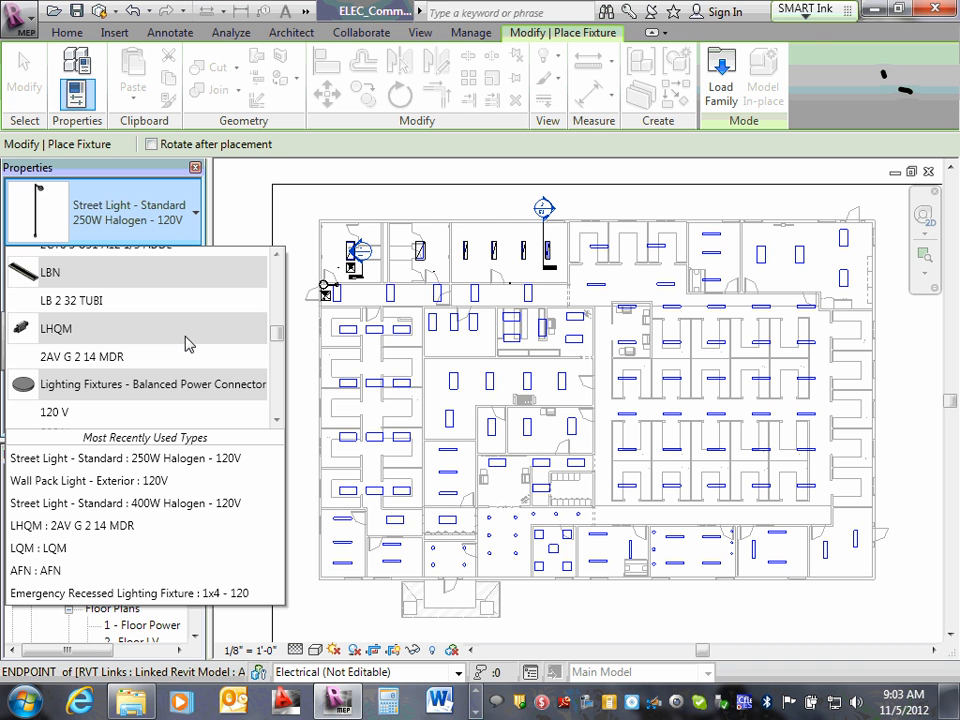
pyautogui.click(110, 358)
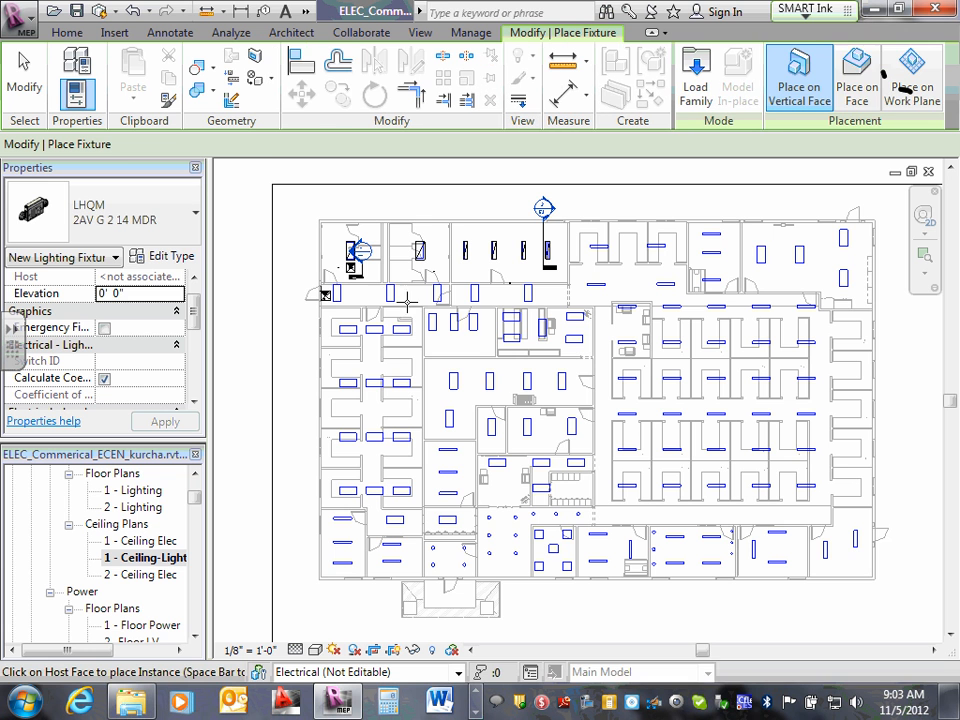
pyautogui.click(857, 85)
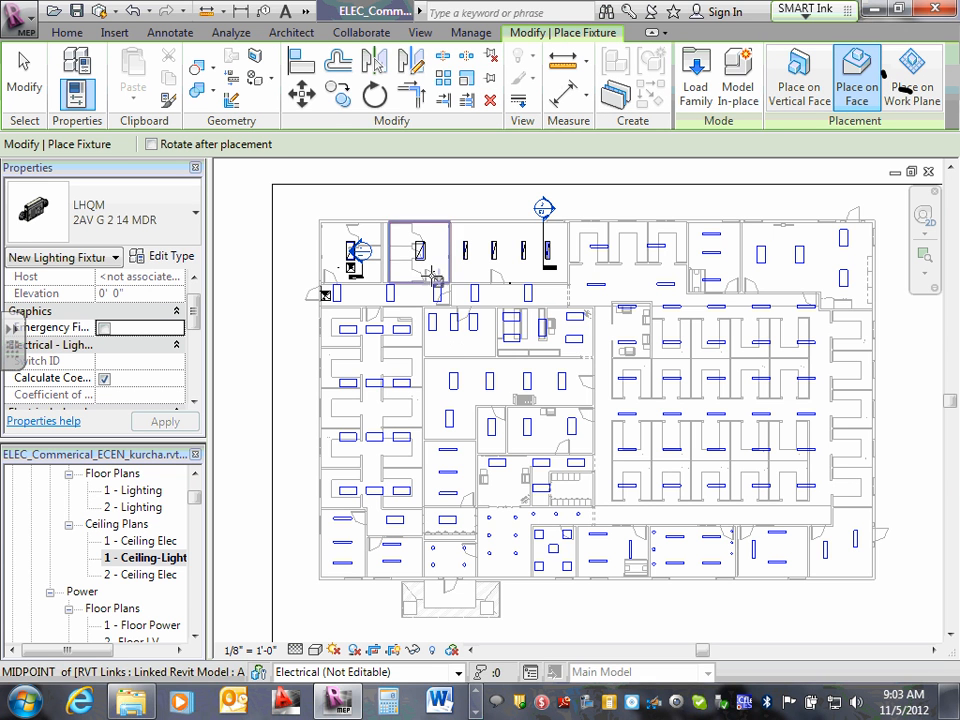
pyautogui.scroll(2, 411, 291)
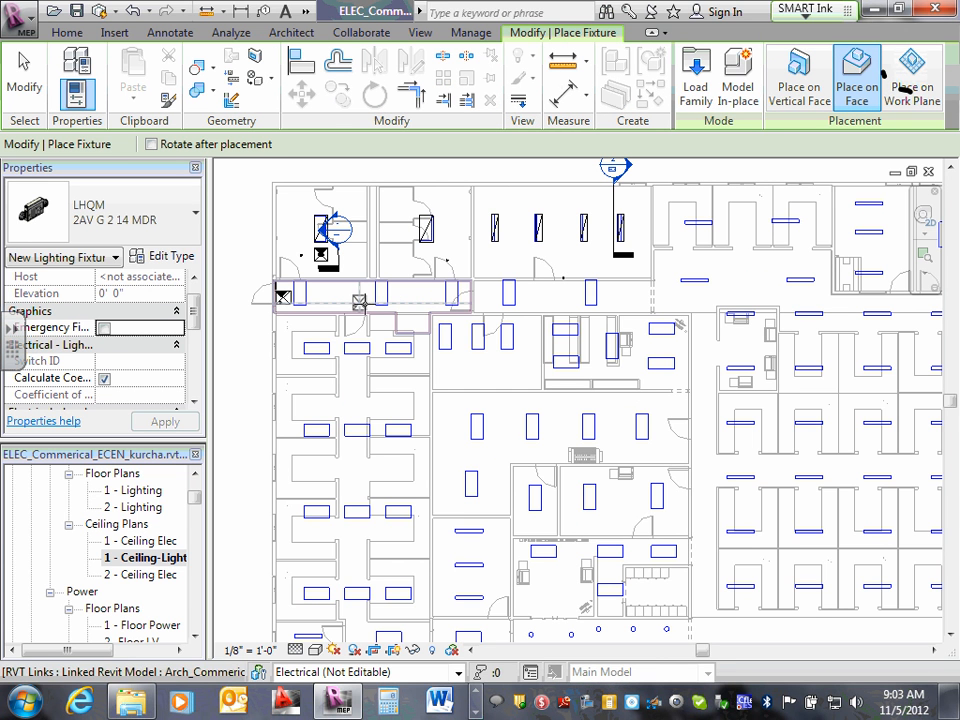
pyautogui.press('Escape')
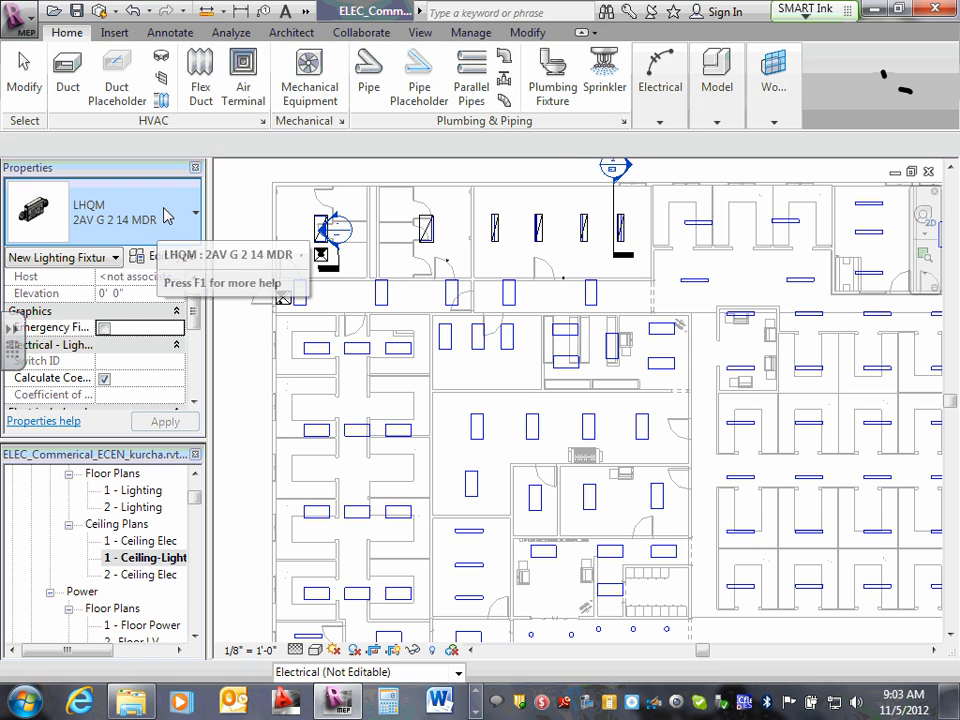
pyautogui.click(193, 220)
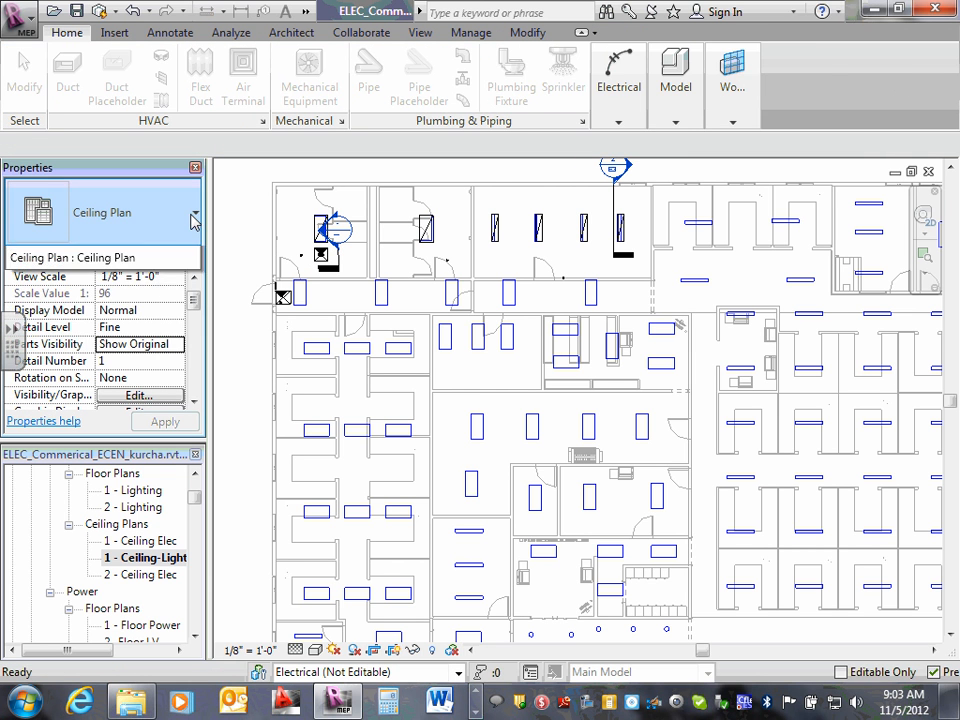
# - Restart the Lighting Fixture command with the LHQM unit and set it to Place on Face
pyautogui.moveTo(660, 85)
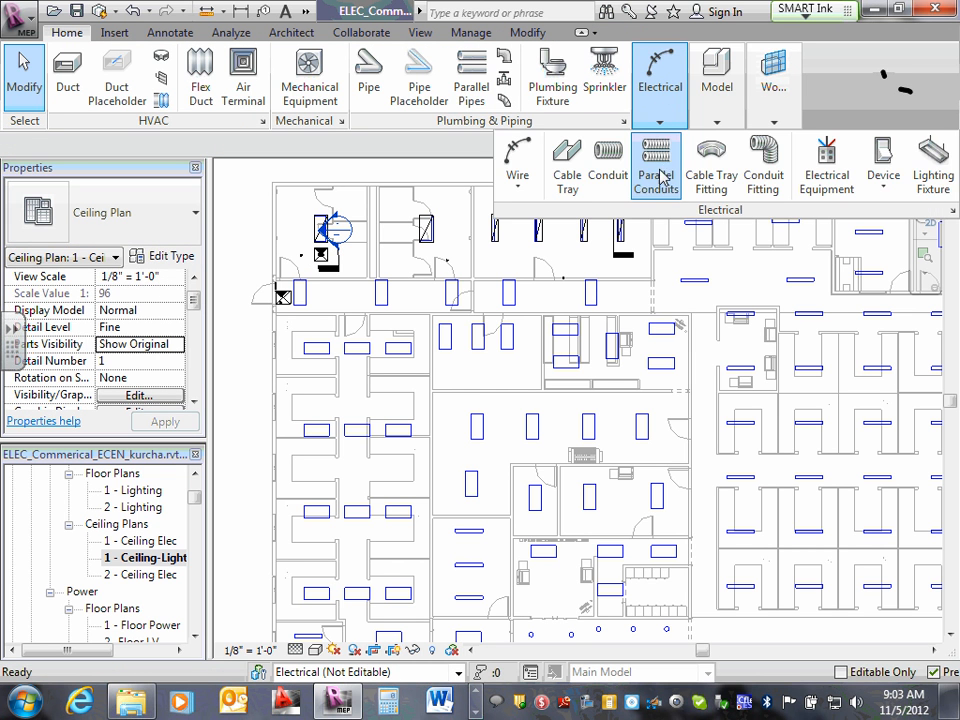
pyautogui.click(948, 164)
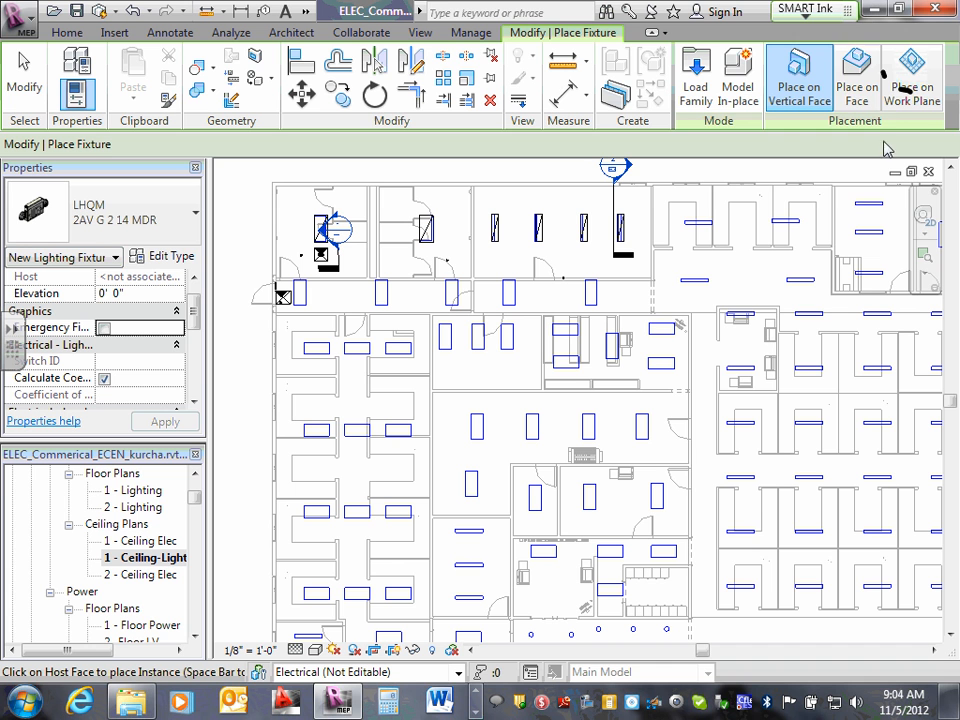
pyautogui.click(868, 92)
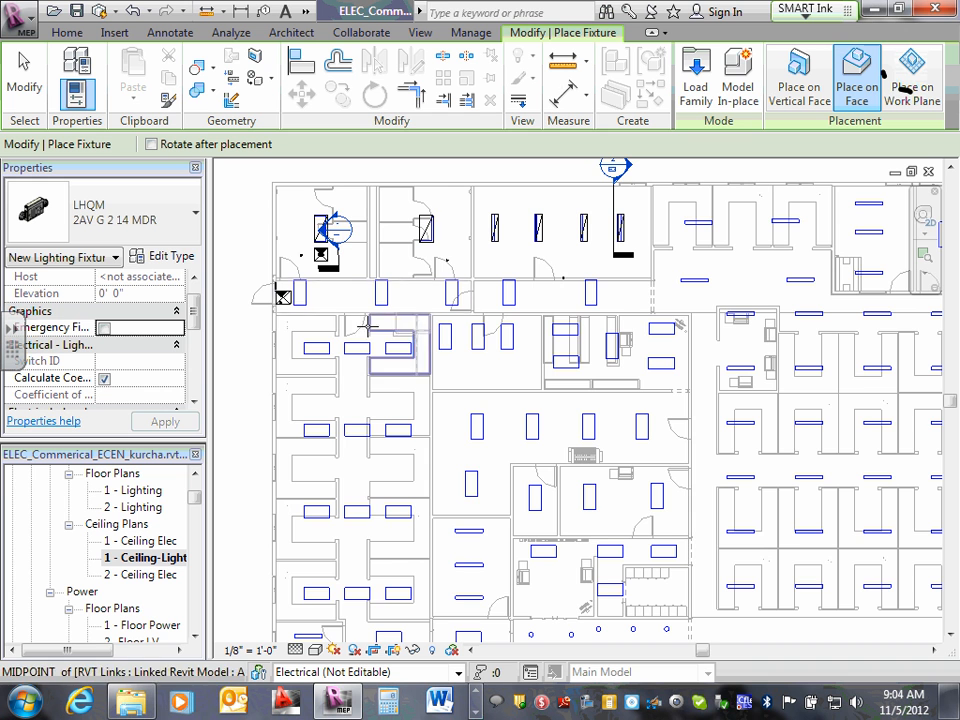
# - Examine the LHQM fixture's preview symbol over the upper corridor and the neighbouring restroom ceiling
pyautogui.scroll(2, 319, 293)
pyautogui.scroll(2, 319, 293)
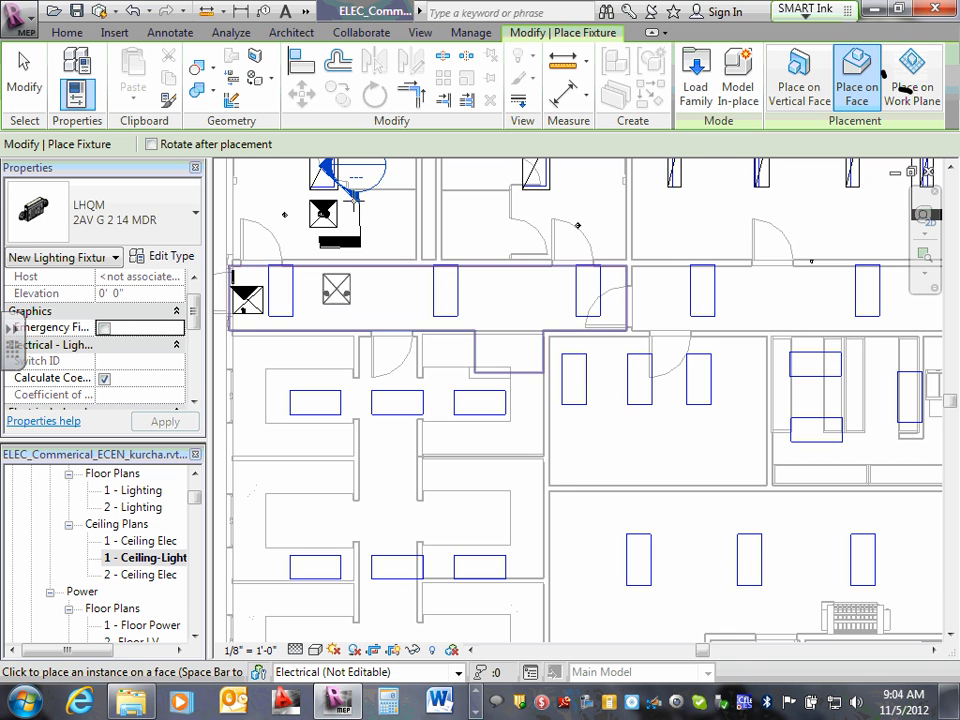
pyautogui.scroll(-2, 350, 192)
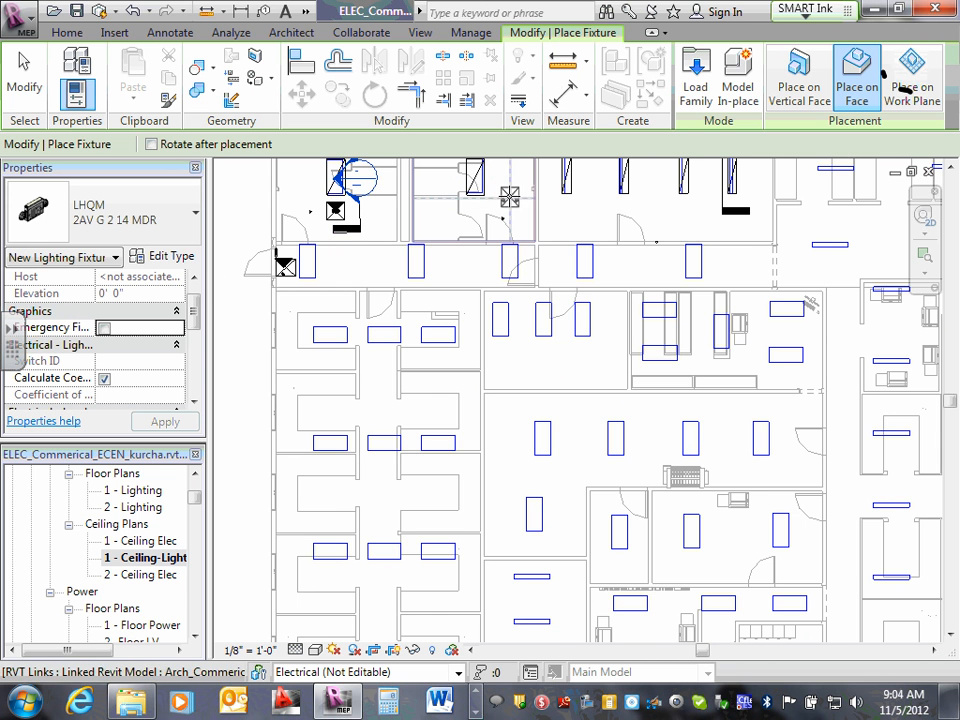
pyautogui.moveTo(458, 196); pyautogui.dragTo(506, 279, button='middle')
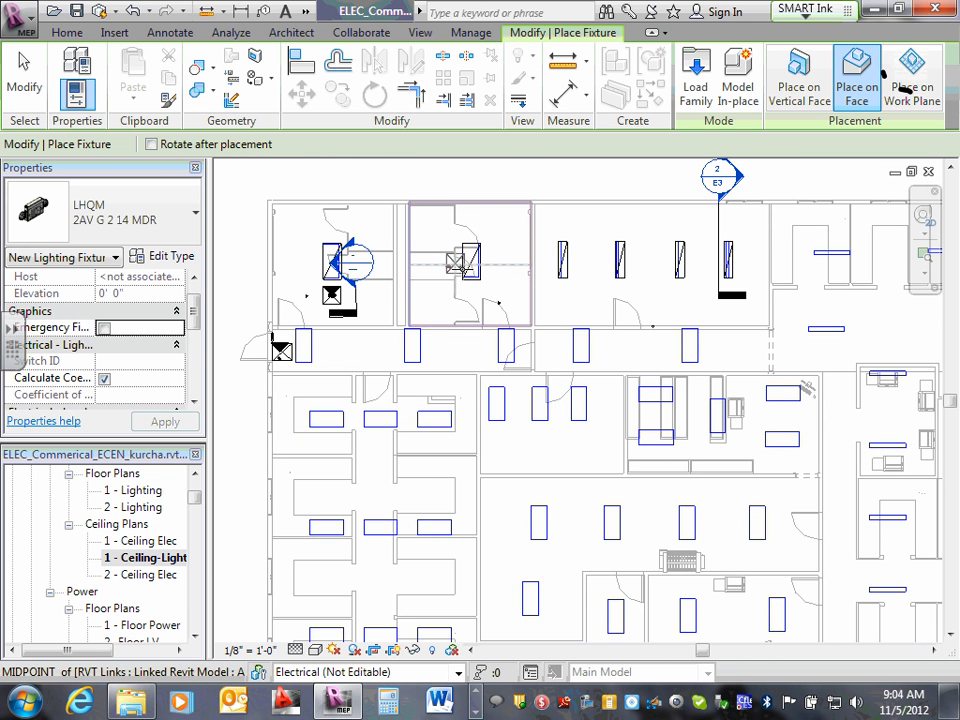
pyautogui.scroll(2, 441, 259)
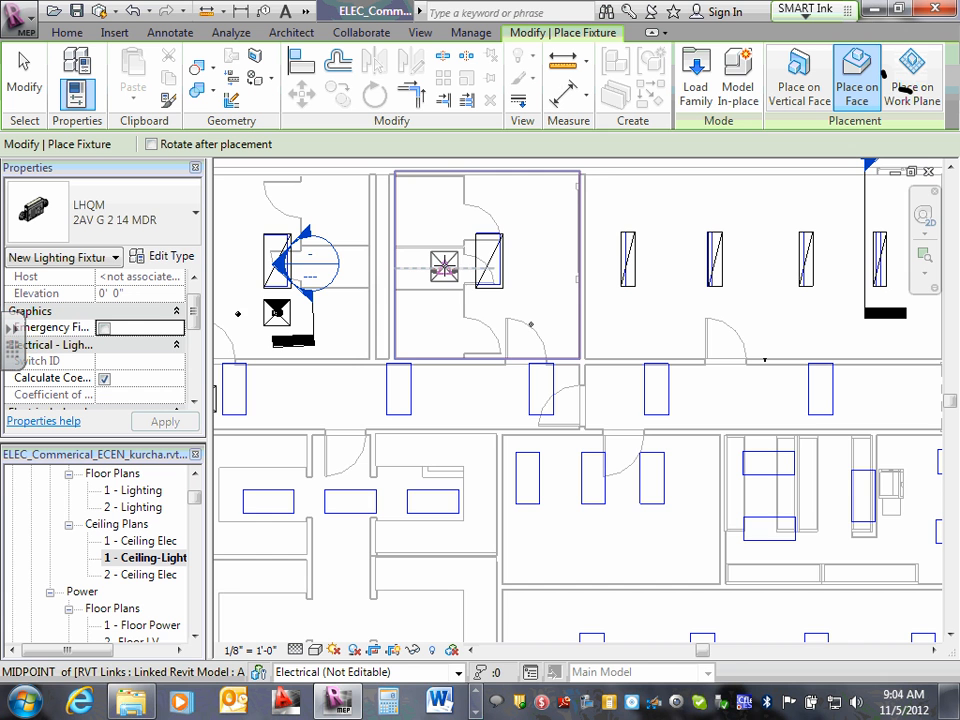
pyautogui.scroll(2, 443, 266)
pyautogui.scroll(2, 443, 268)
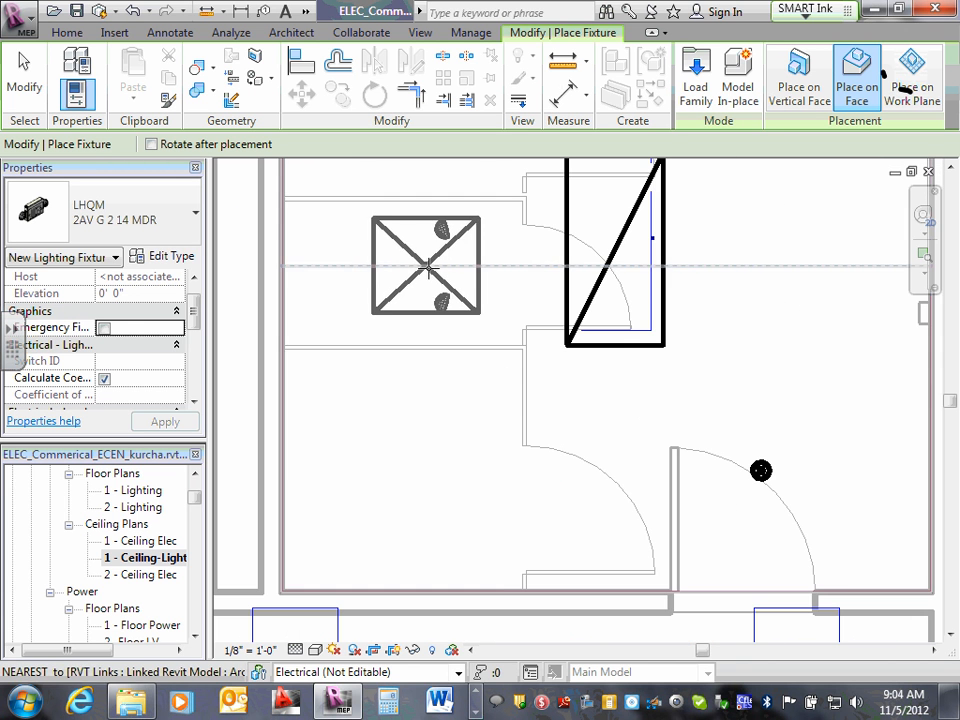
pyautogui.scroll(2, 376, 403)
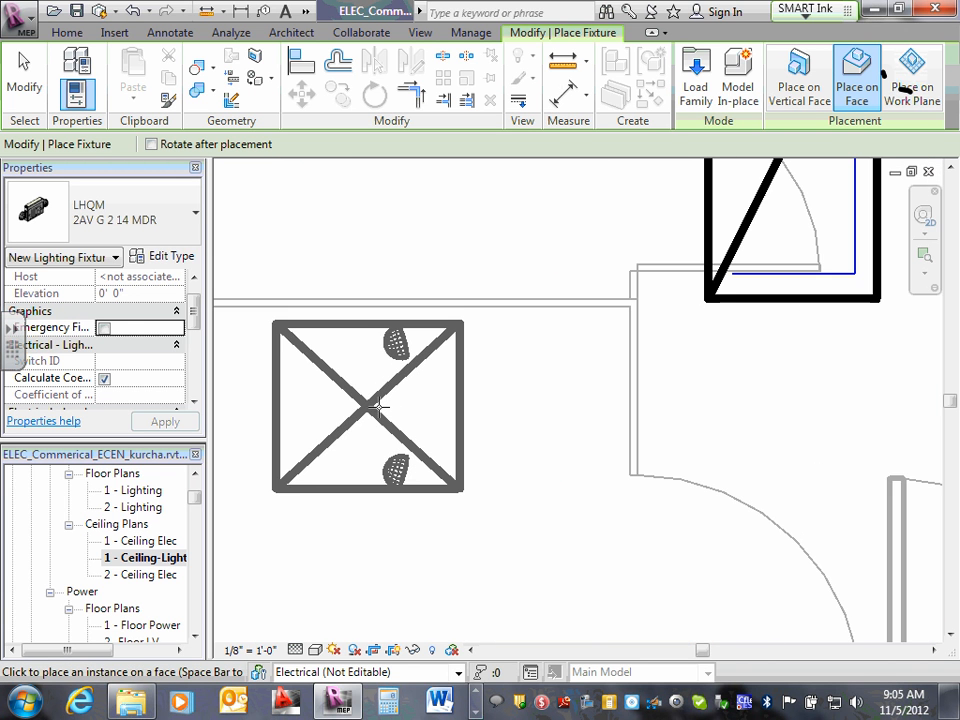
# - Place one LHQM unit just inside the corridor door of the room with four narrow fixtures, its lamp heads on the side away from the door wall
pyautogui.scroll(-4, 386, 375)
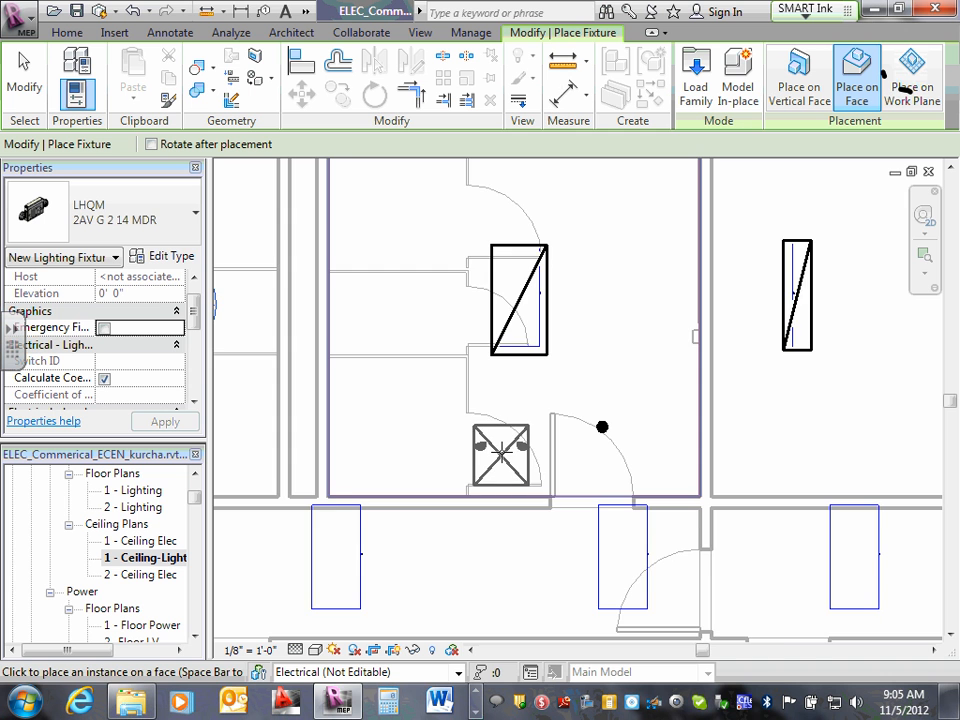
pyautogui.scroll(-3, 501, 453)
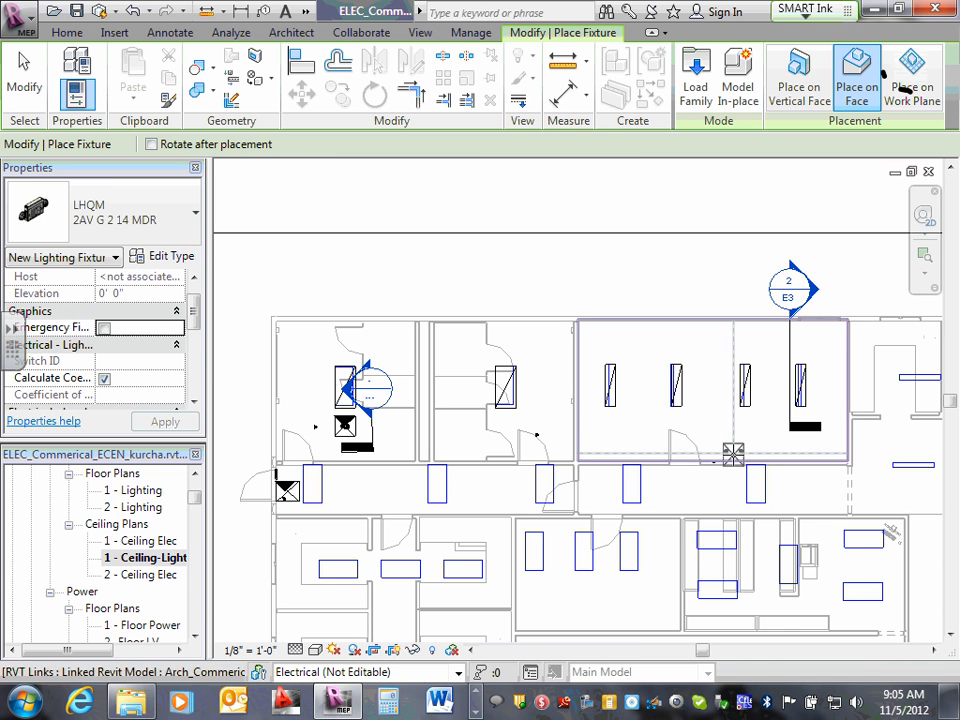
pyautogui.scroll(3, 636, 450)
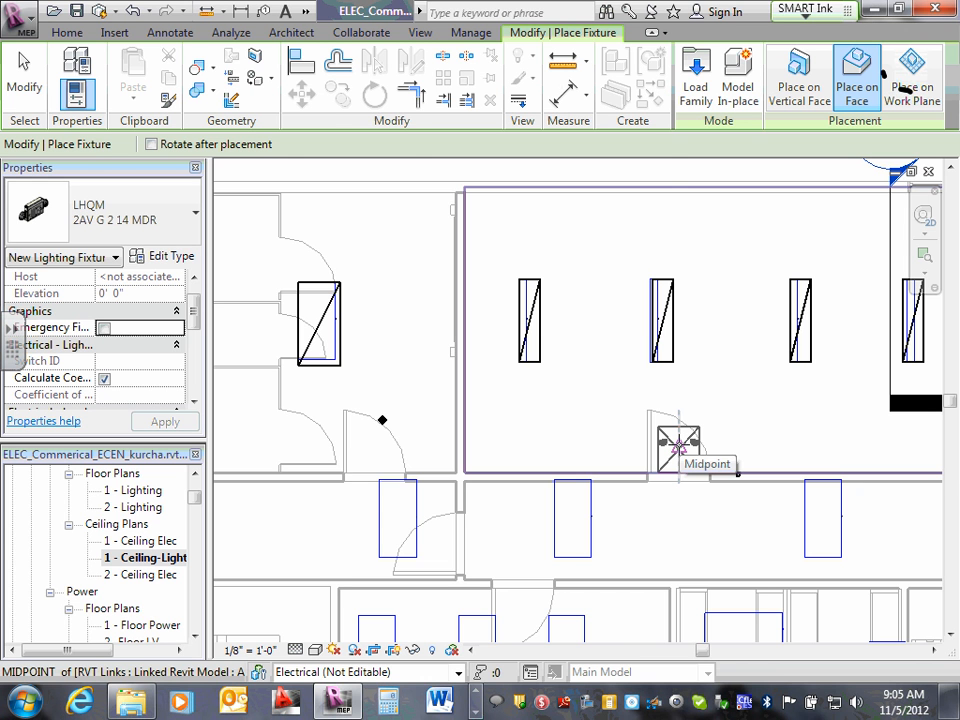
pyautogui.scroll(3, 679, 447)
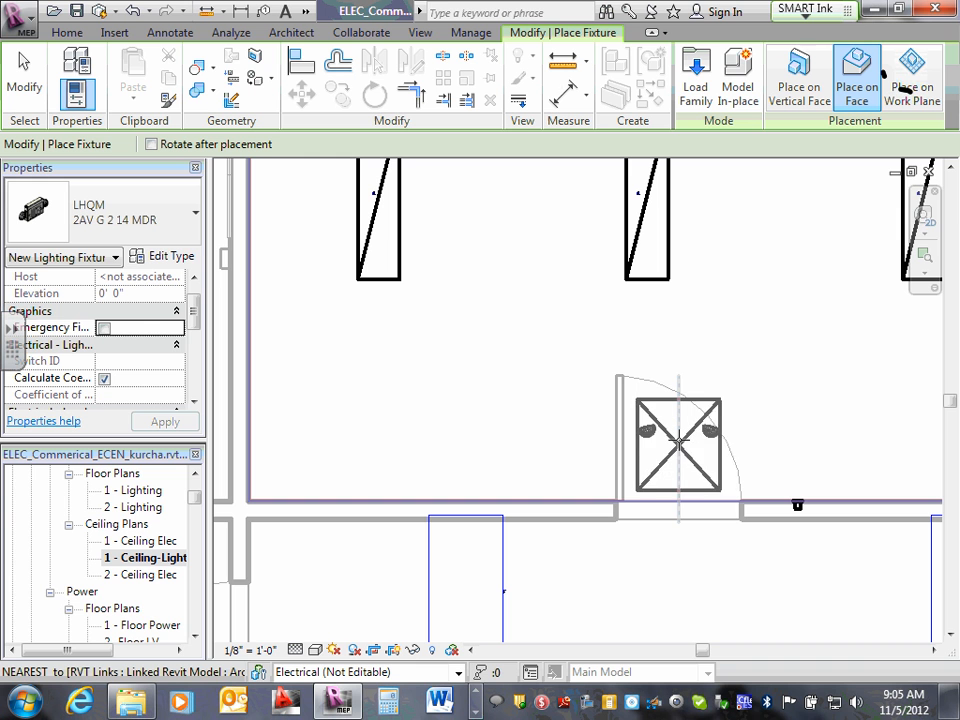
pyautogui.press('space')
pyautogui.press('space')
pyautogui.press('space')
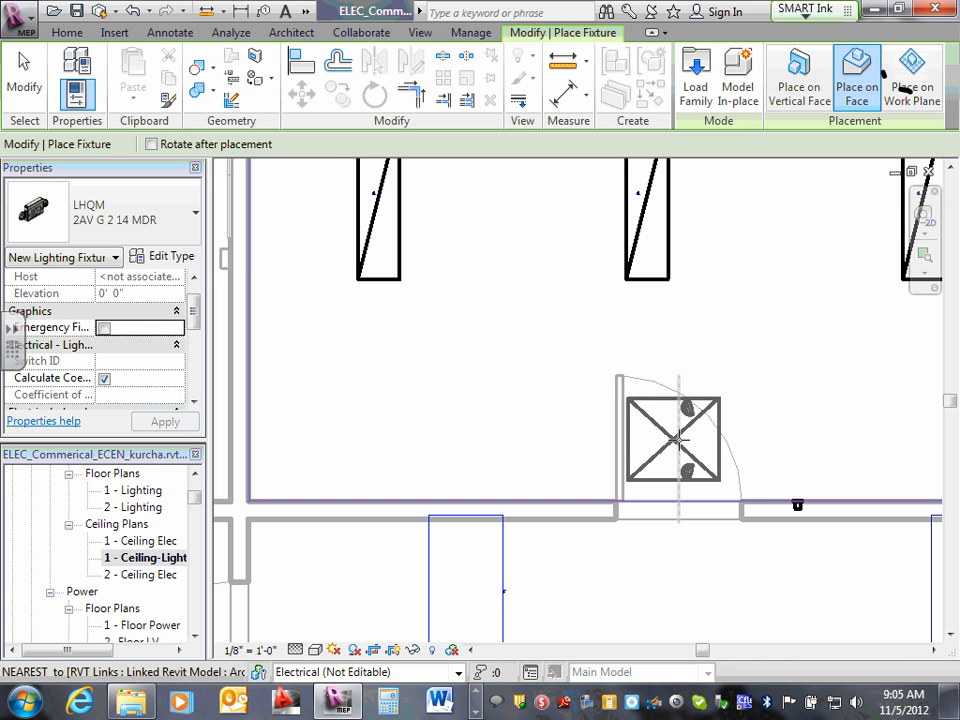
pyautogui.scroll(1, 679, 441)
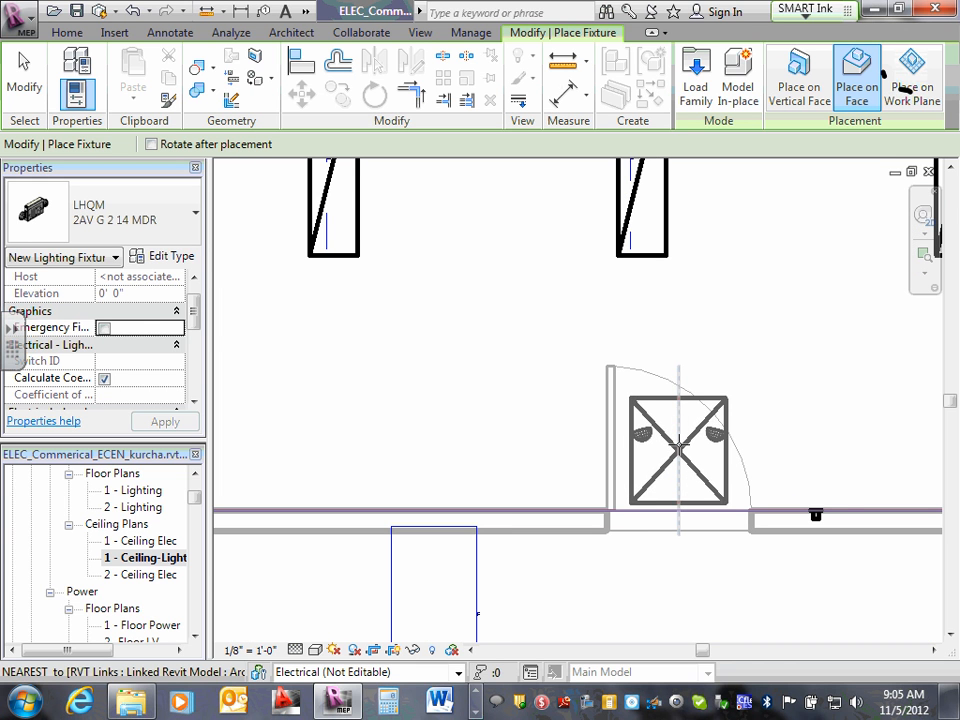
pyautogui.click(679, 443)
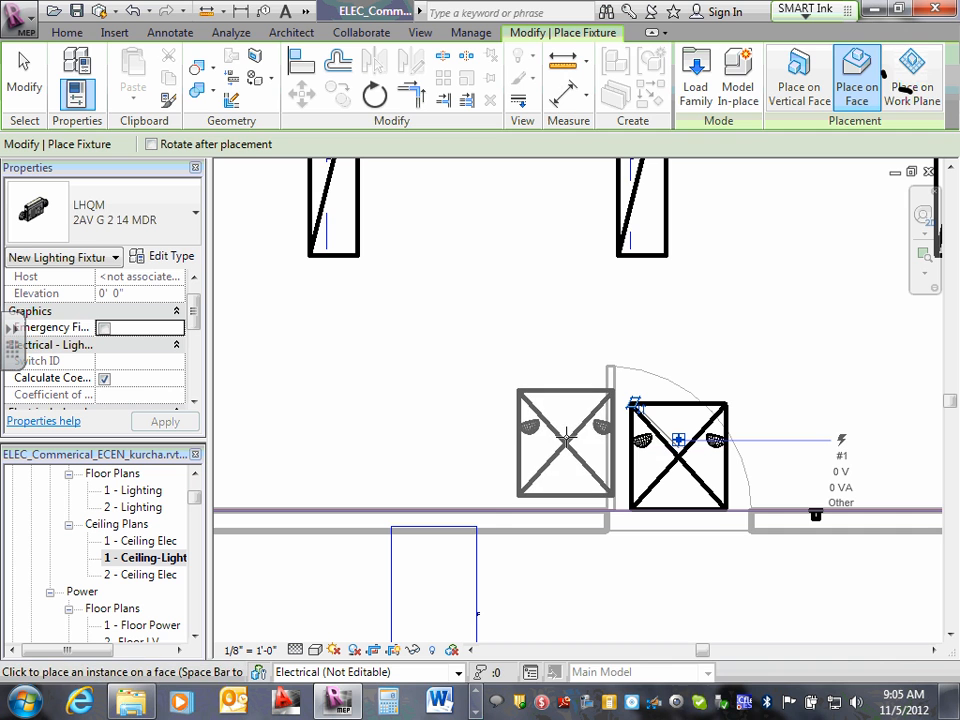
pyautogui.press('Escape')
pyautogui.press('Escape')
pyautogui.scroll(-2, 775, 455)
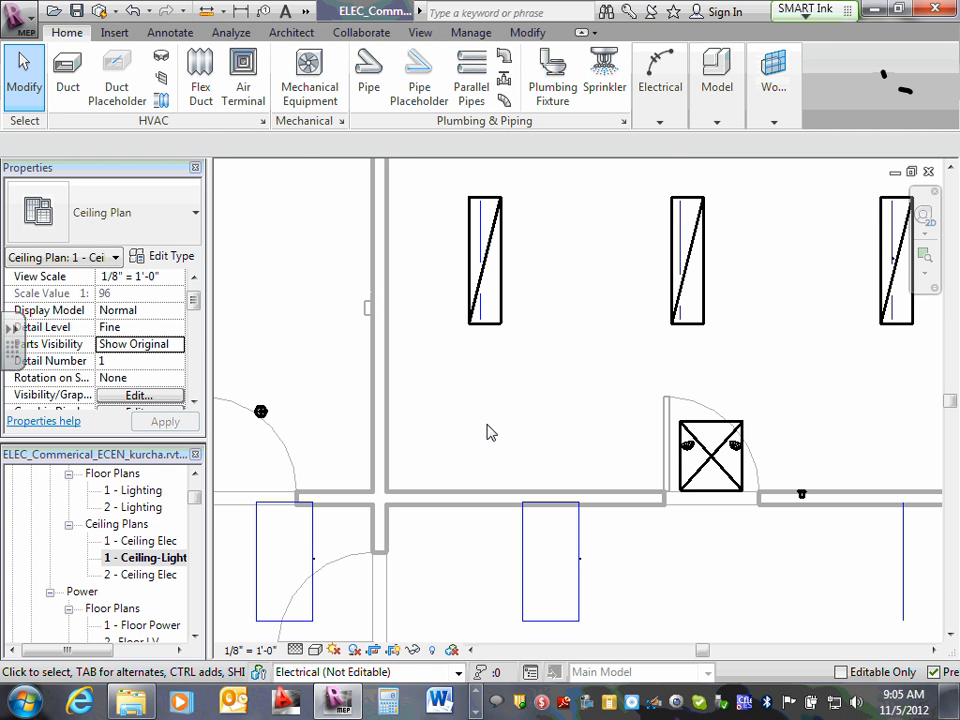
# - Select the placed LHQM fixture to check its properties, and clear the selection
pyautogui.click(705, 446)
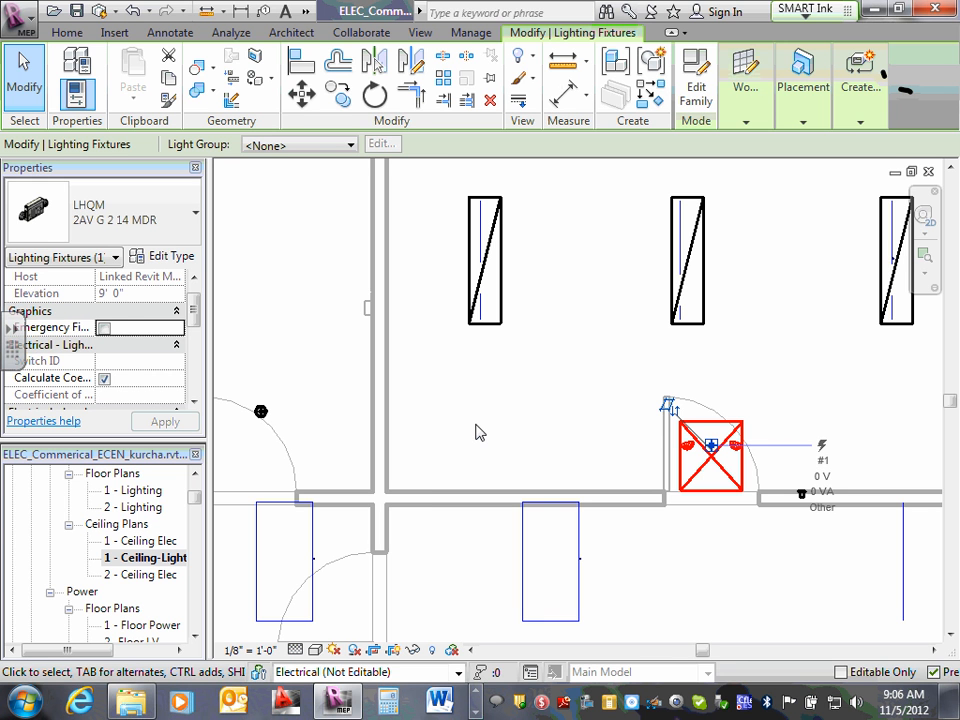
pyautogui.click(675, 377)
pyautogui.scroll(-3, 628, 337)
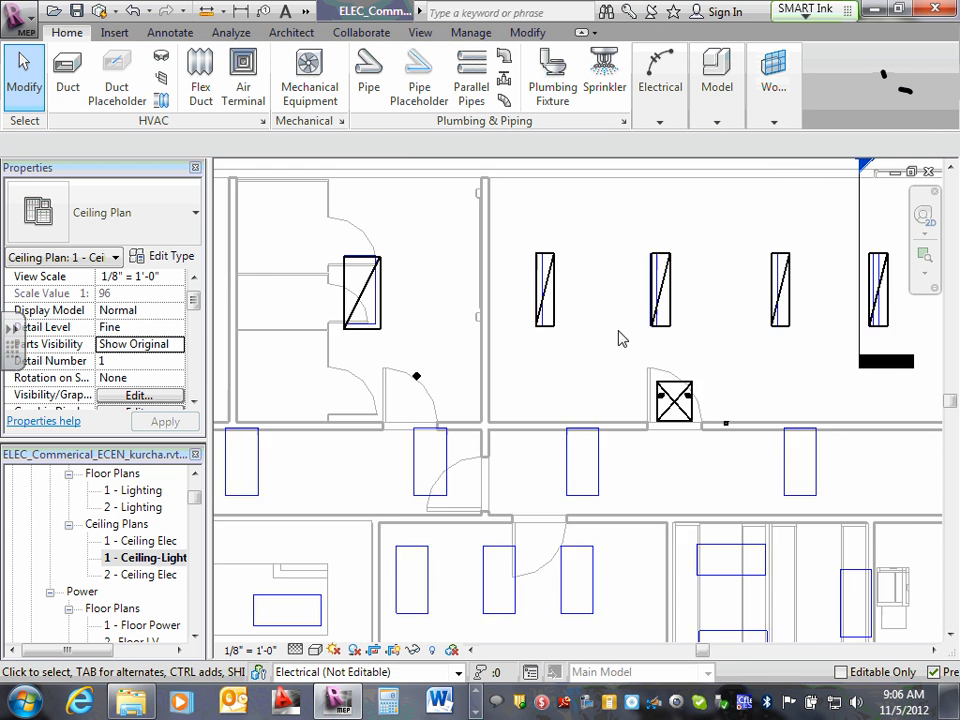
# - Start loading a family and browse through 2012-Semester, Instructor, Revit and Revit Families-2011 to the Emergency folder
pyautogui.scroll(-2, 600, 345)
pyautogui.moveTo(274, 381); pyautogui.dragTo(456, 381, button='middle')
pyautogui.scroll(1, 456, 380)
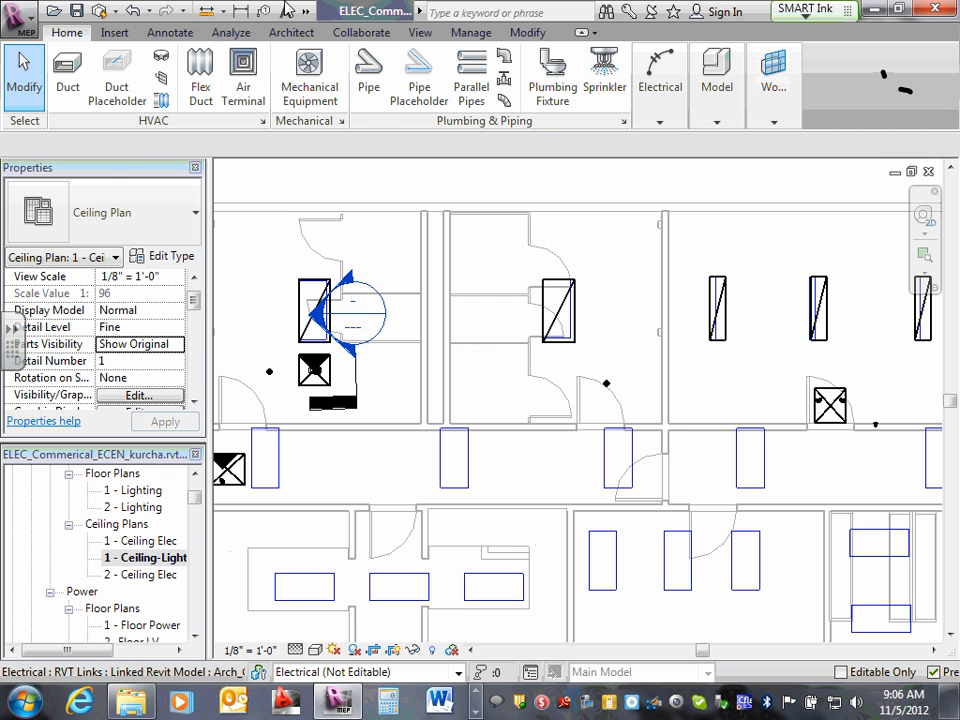
pyautogui.click(114, 34)
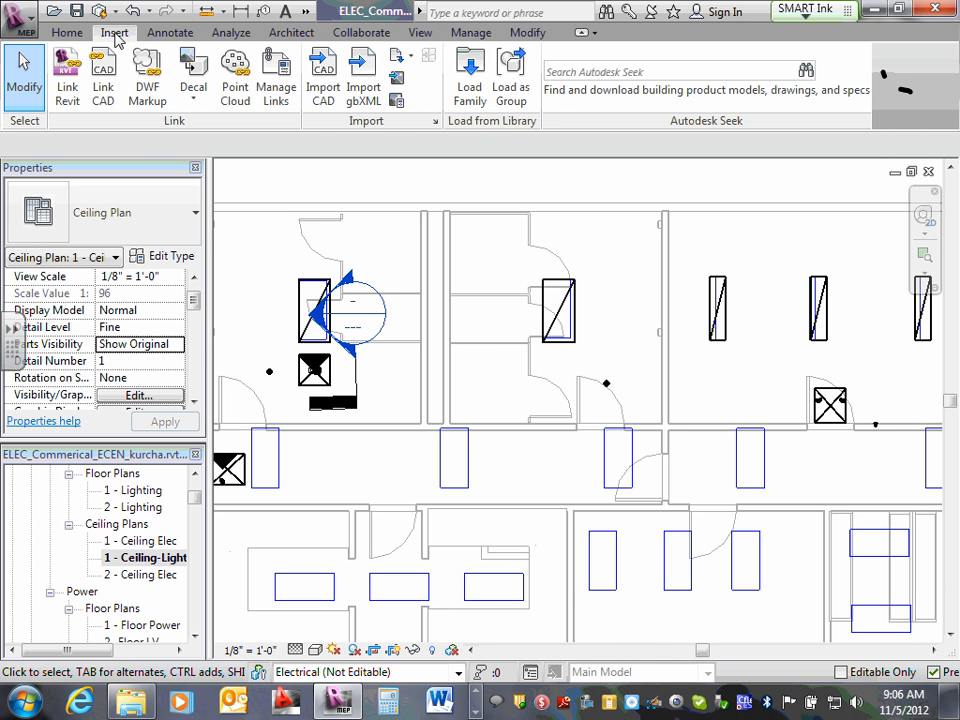
pyautogui.click(468, 88)
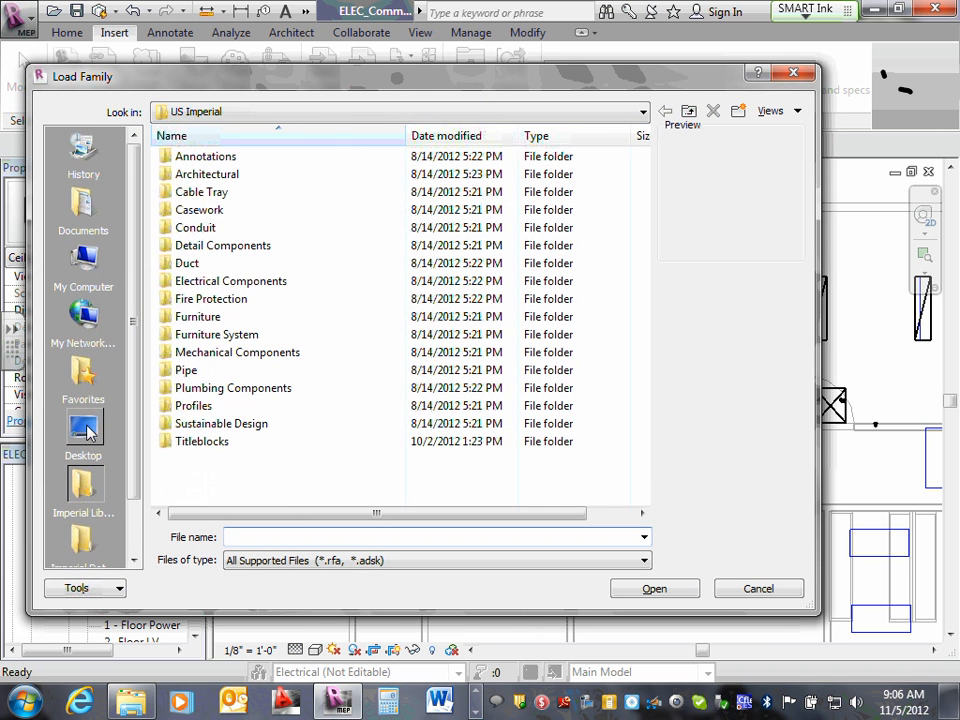
pyautogui.click(86, 430)
pyautogui.doubleClick(183, 320)
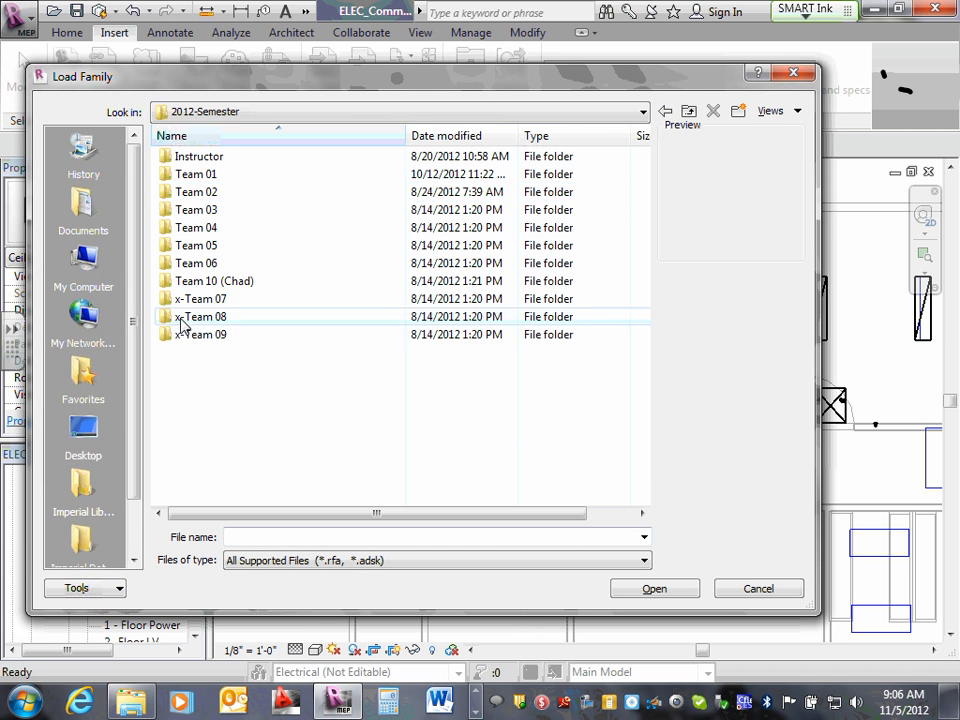
pyautogui.doubleClick(186, 156)
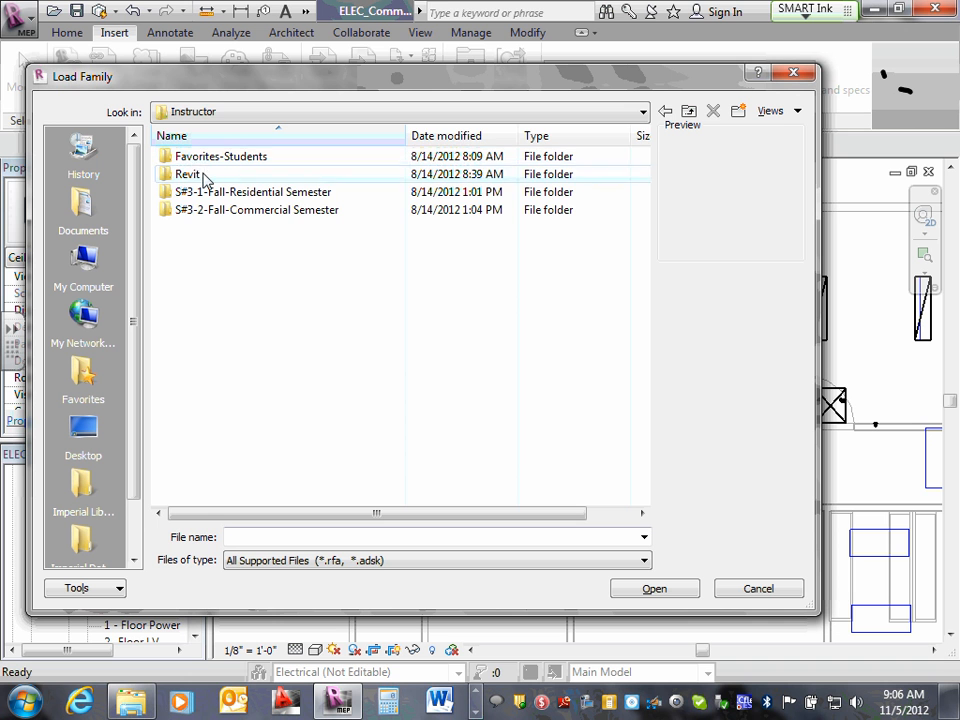
pyautogui.doubleClick(200, 176)
pyautogui.click(215, 177)
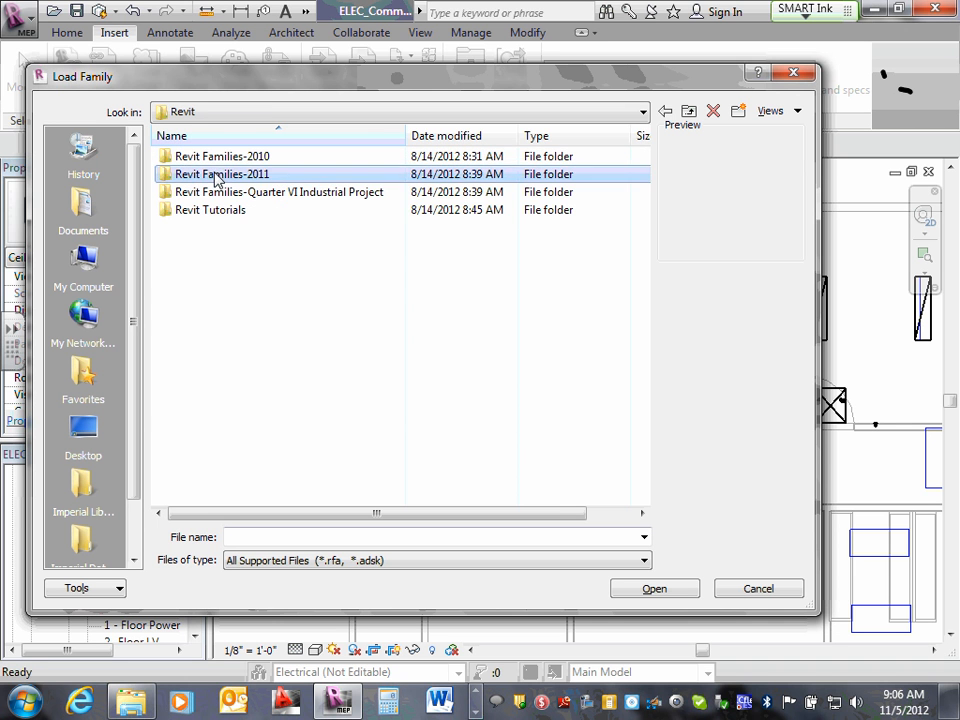
pyautogui.doubleClick(215, 177)
pyautogui.doubleClick(214, 160)
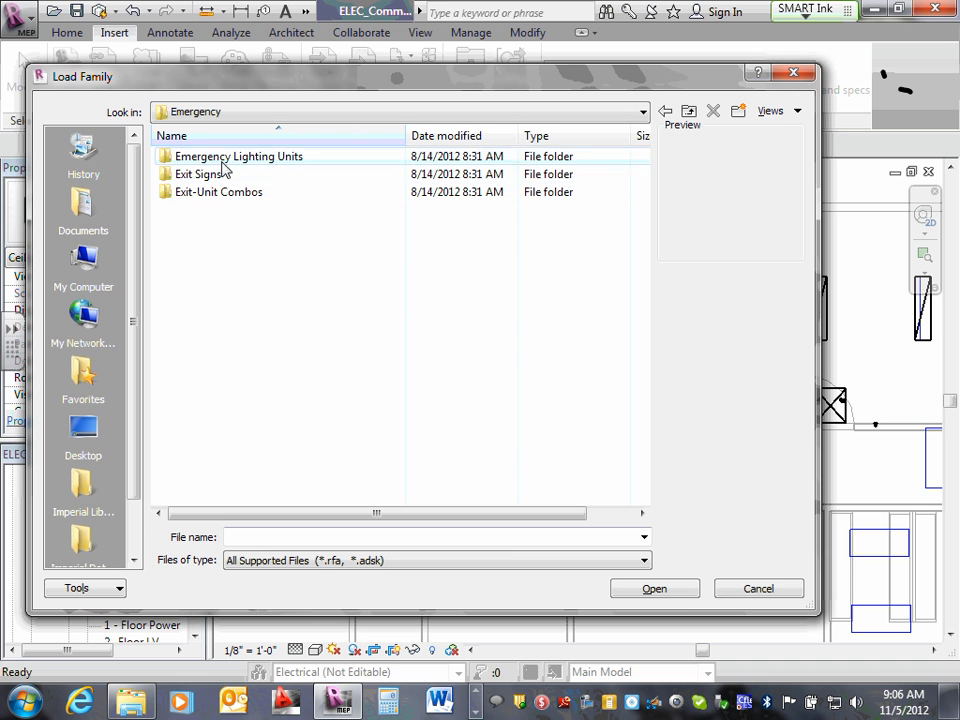
# - Load ELM2.RFA from the ELM-ELM2 folder of Emergency Lighting Units into the project
pyautogui.click(226, 160)
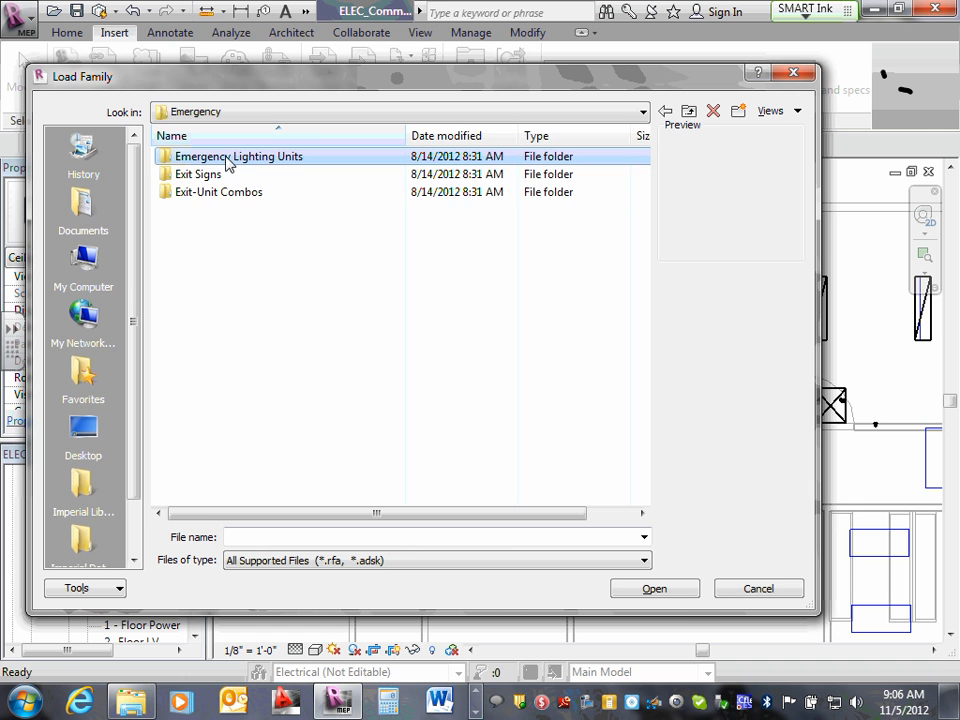
pyautogui.doubleClick(226, 160)
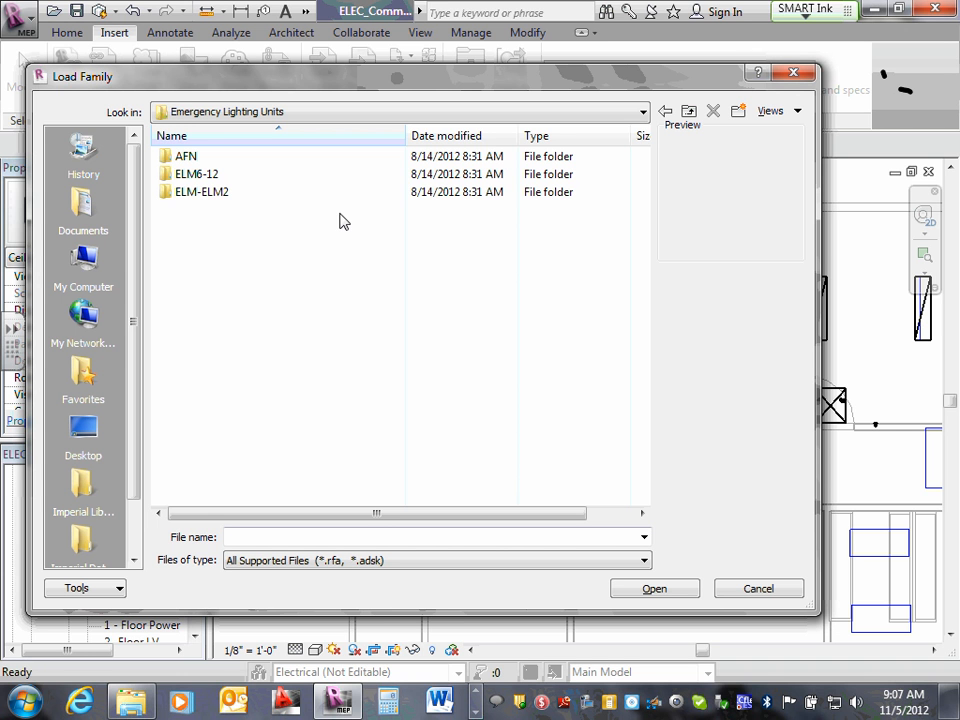
pyautogui.click(212, 193)
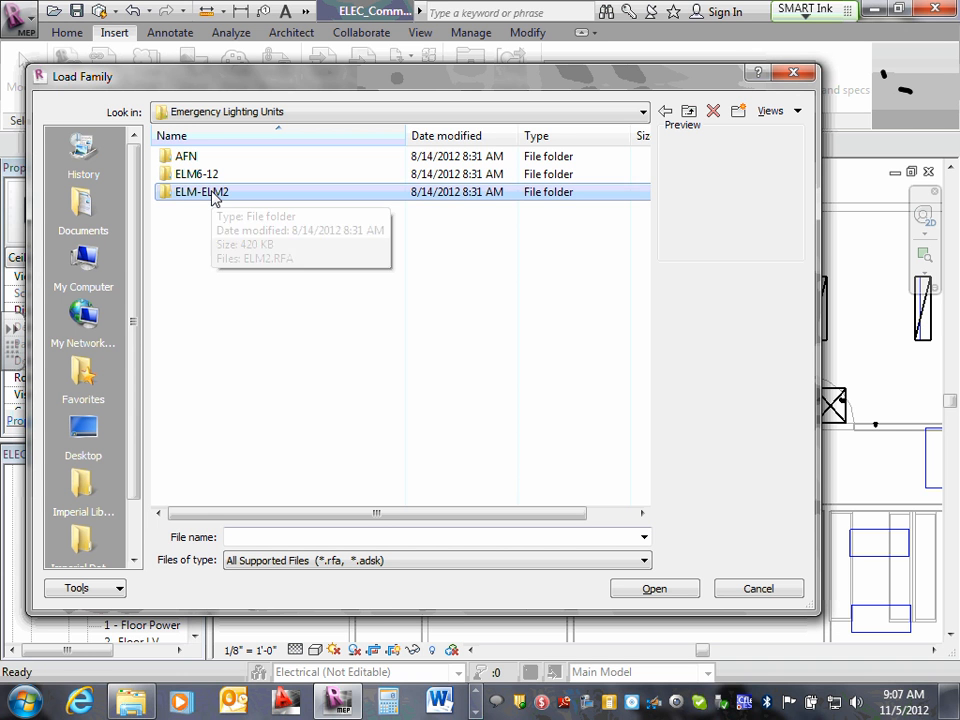
pyautogui.doubleClick(212, 195)
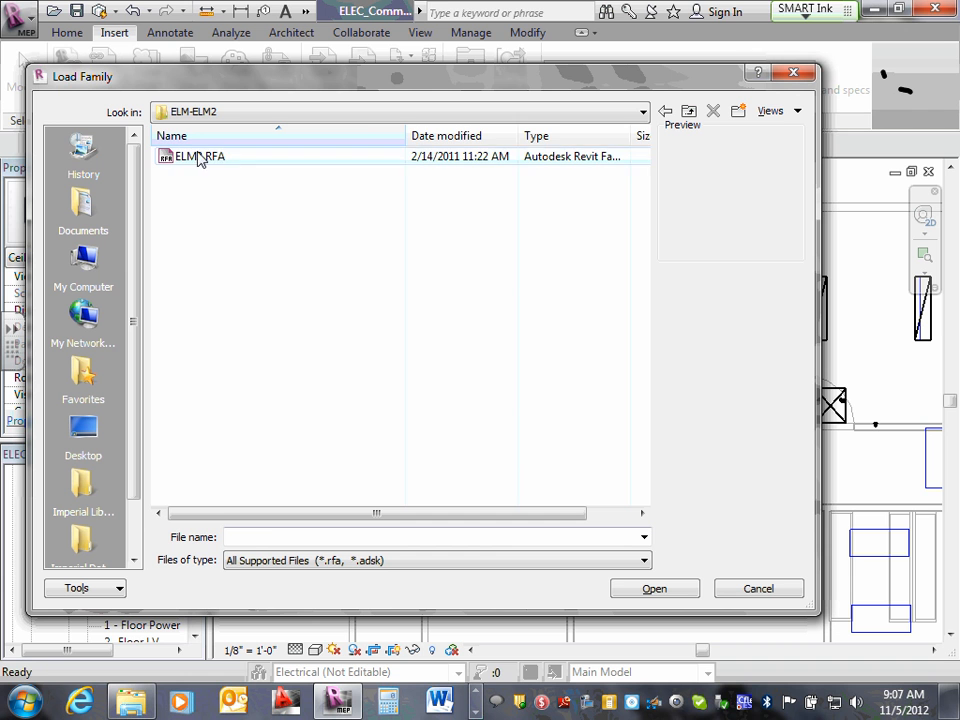
pyautogui.click(197, 160)
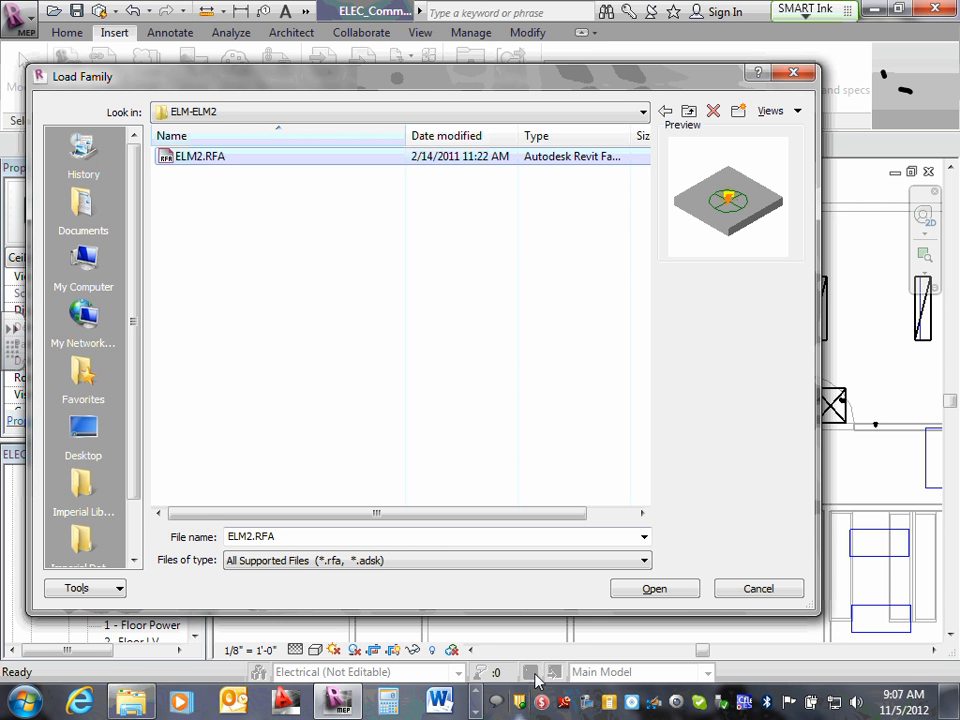
pyautogui.click(652, 590)
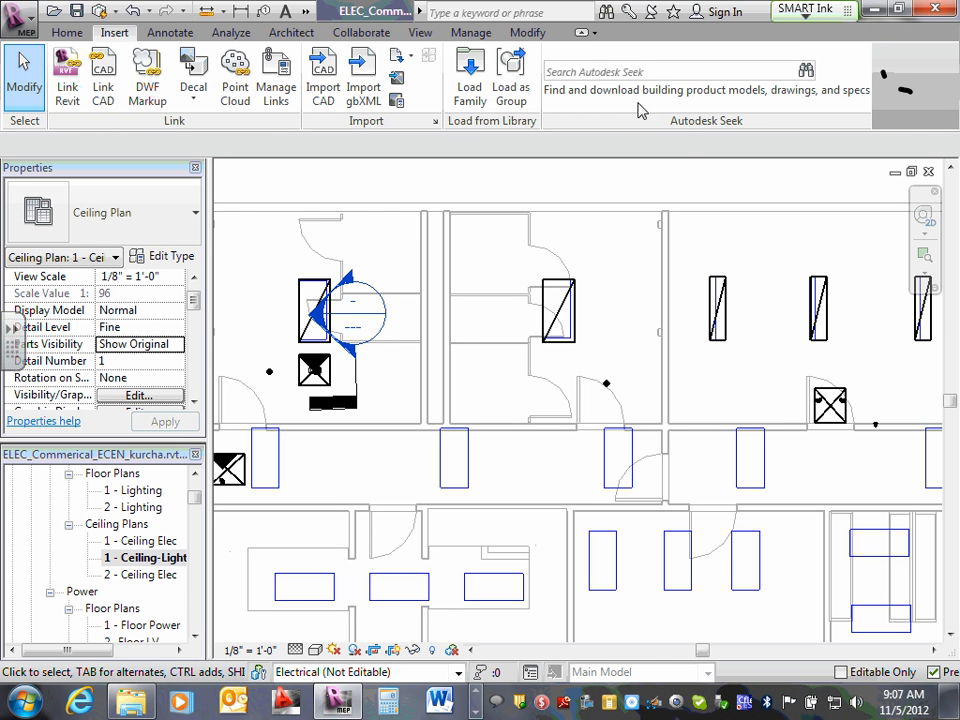
# - Start the Lighting Fixture command with the ELM2 unit and set it to Place on Face
pyautogui.click(67, 32)
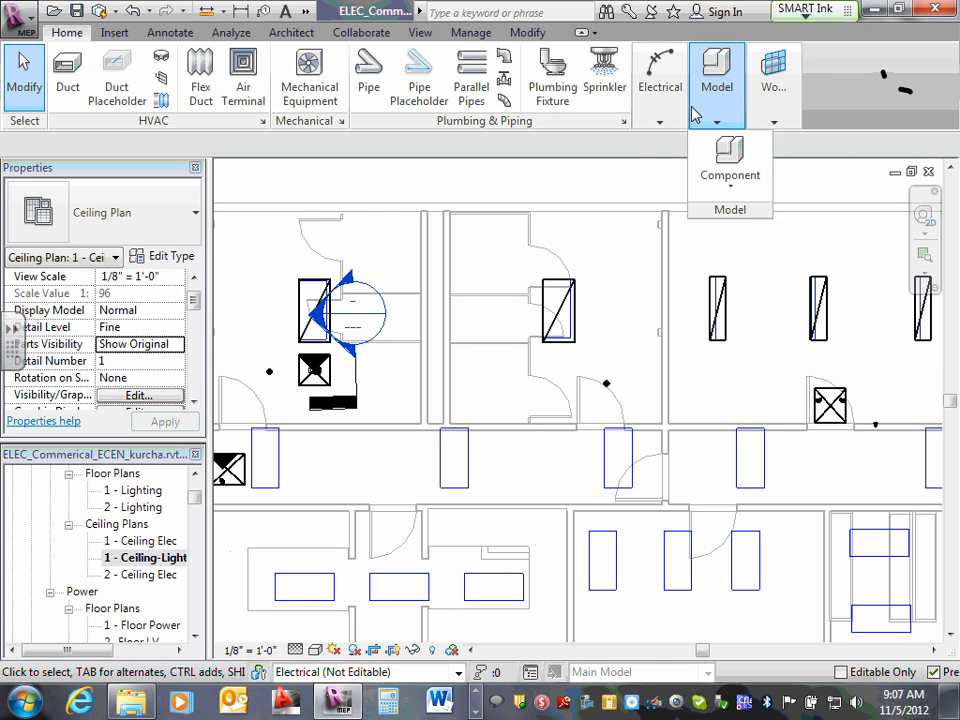
pyautogui.moveTo(680, 124)
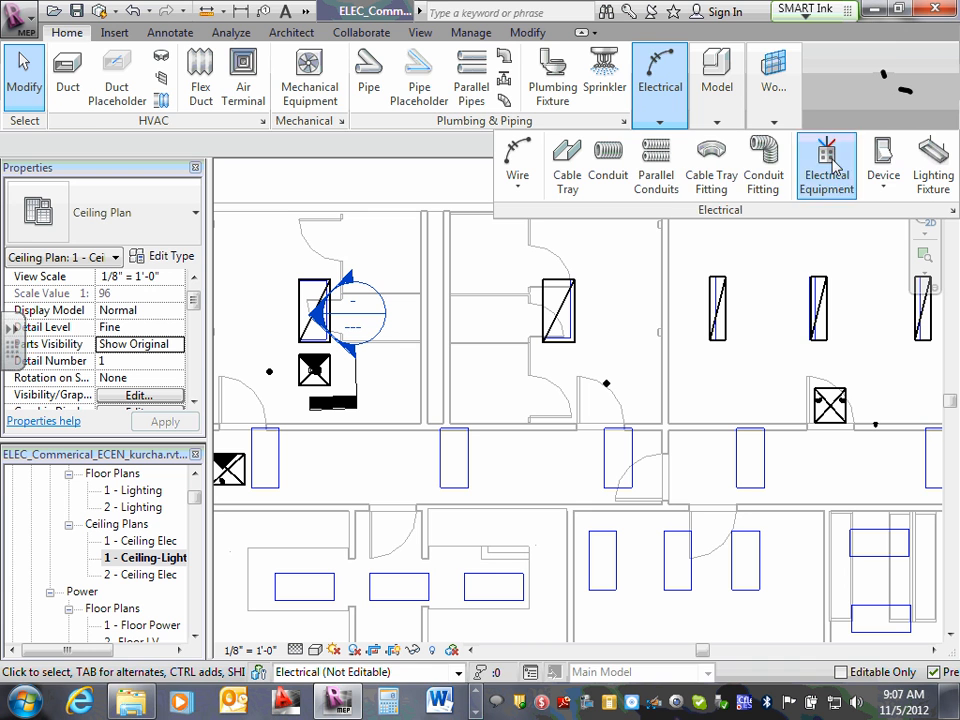
pyautogui.click(928, 172)
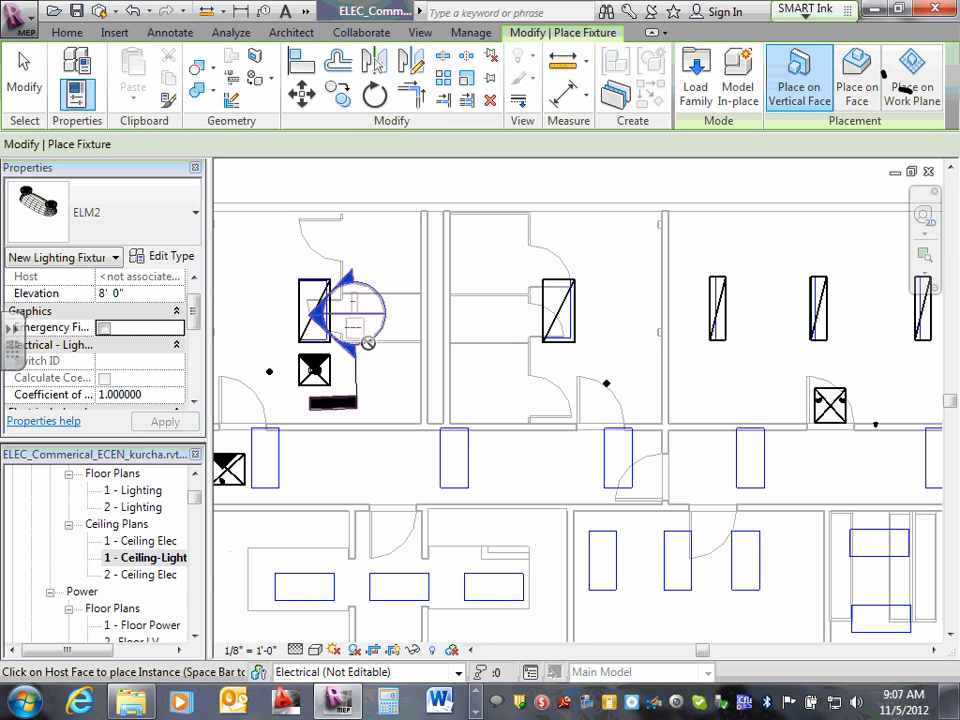
pyautogui.scroll(1, 377, 372)
pyautogui.scroll(2, 377, 372)
pyautogui.click(856, 80)
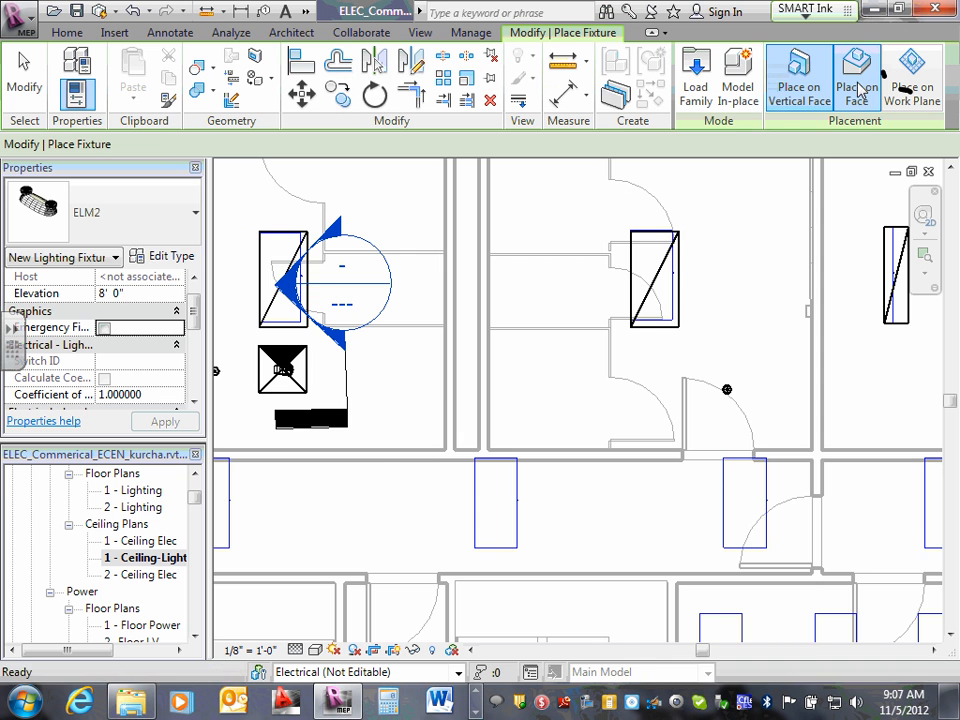
# - Place one ELM2 unit on the ceiling of the restroom beside the four-fixture room, next to its corridor door and parallel to the door wall
pyautogui.scroll(5, 495, 292)
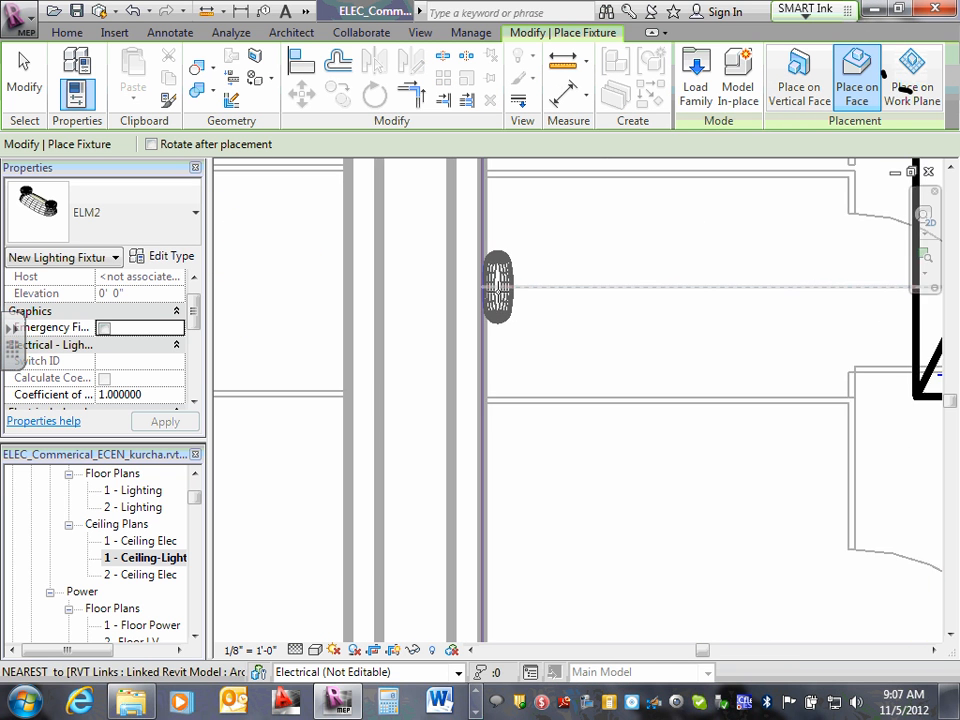
pyautogui.press('space')
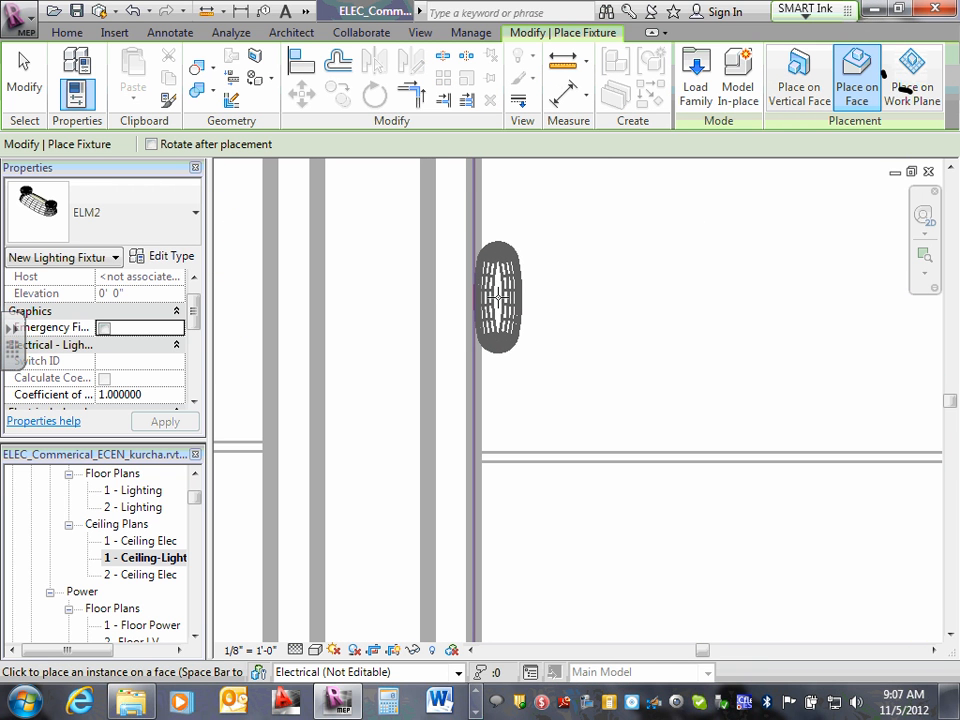
pyautogui.scroll(-5, 497, 293)
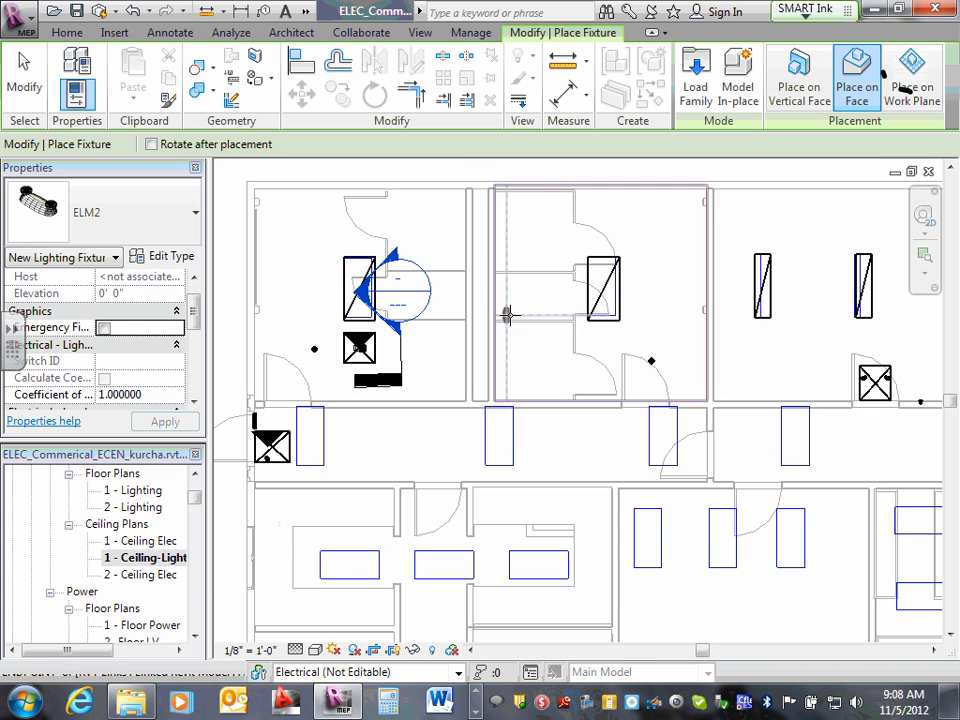
pyautogui.scroll(2, 585, 382)
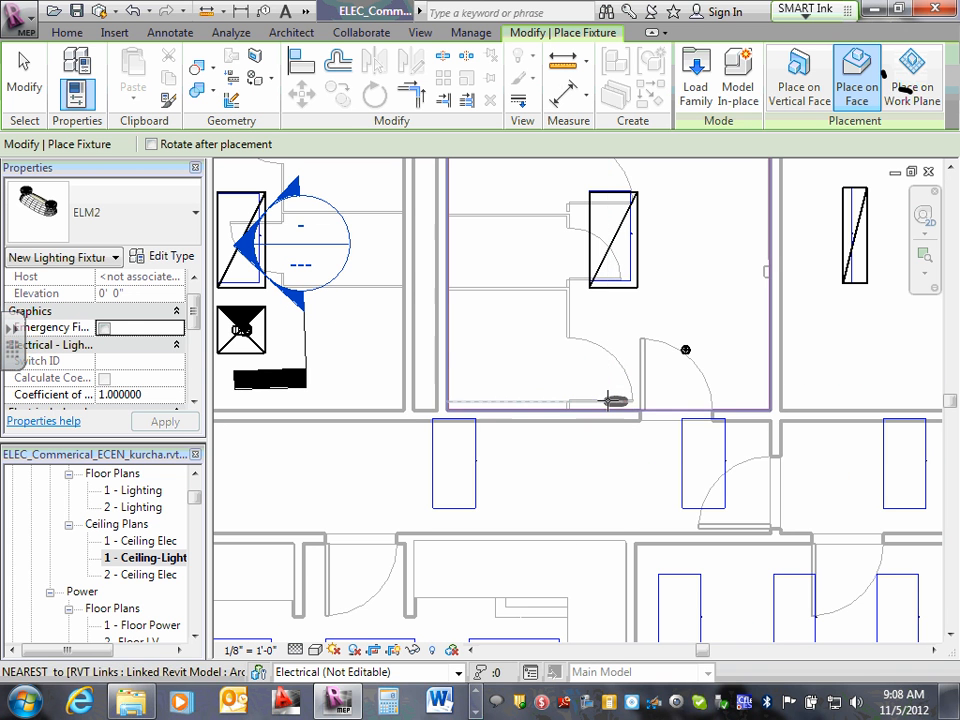
pyautogui.scroll(2, 600, 399)
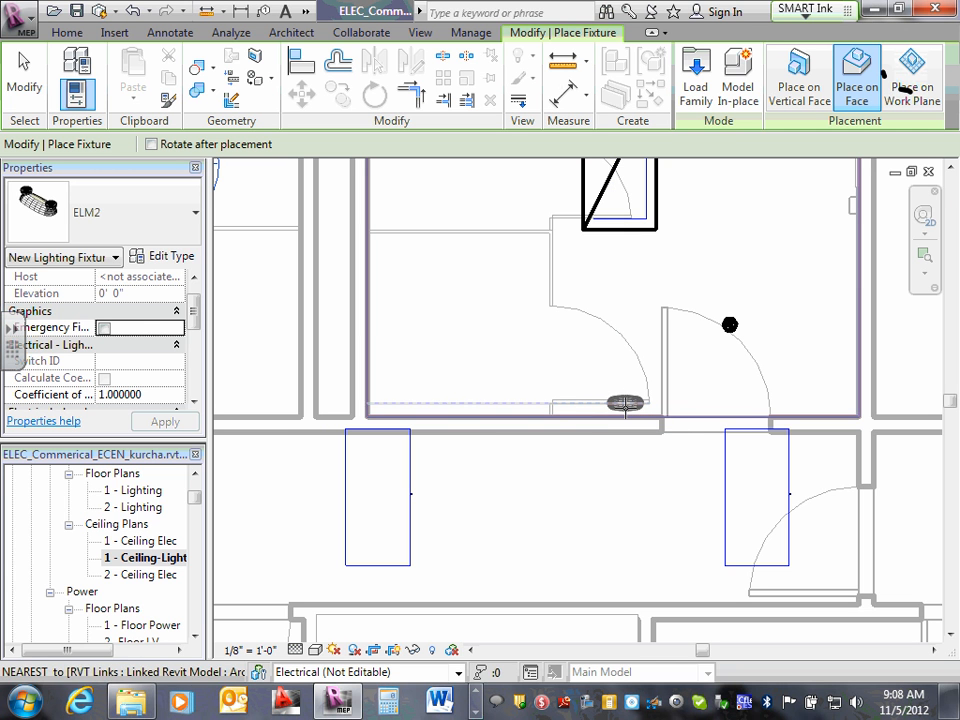
pyautogui.click(625, 408)
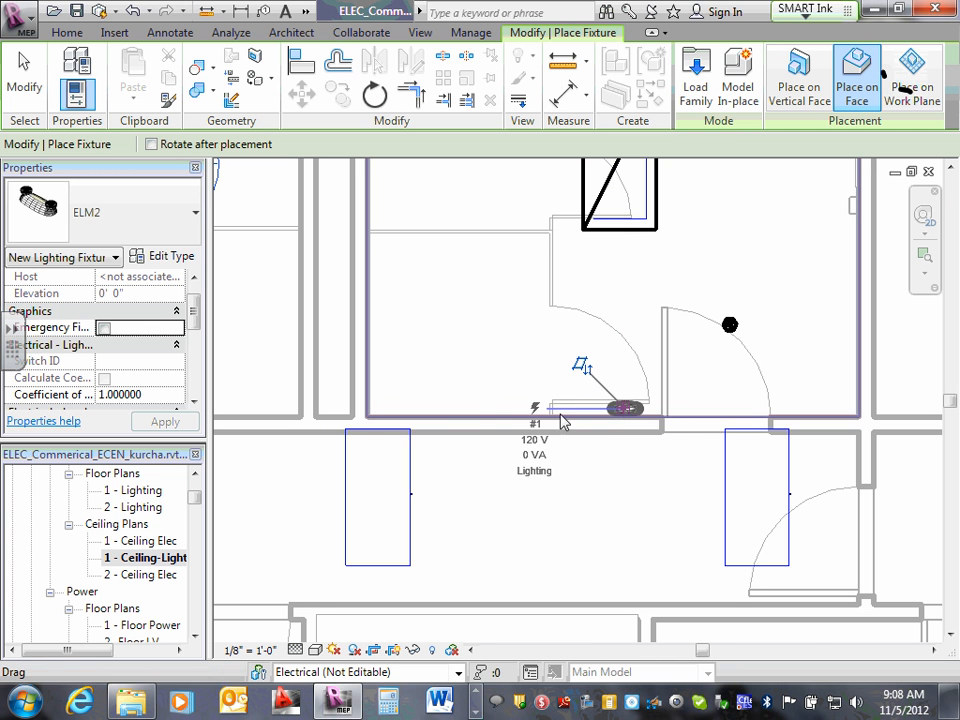
# - Place a second ELM2 unit against the door wall, just inside the corridor door of the end restroom, and finish placing fixtures
pyautogui.scroll(-2, 491, 405)
pyautogui.scroll(-5, 499, 405)
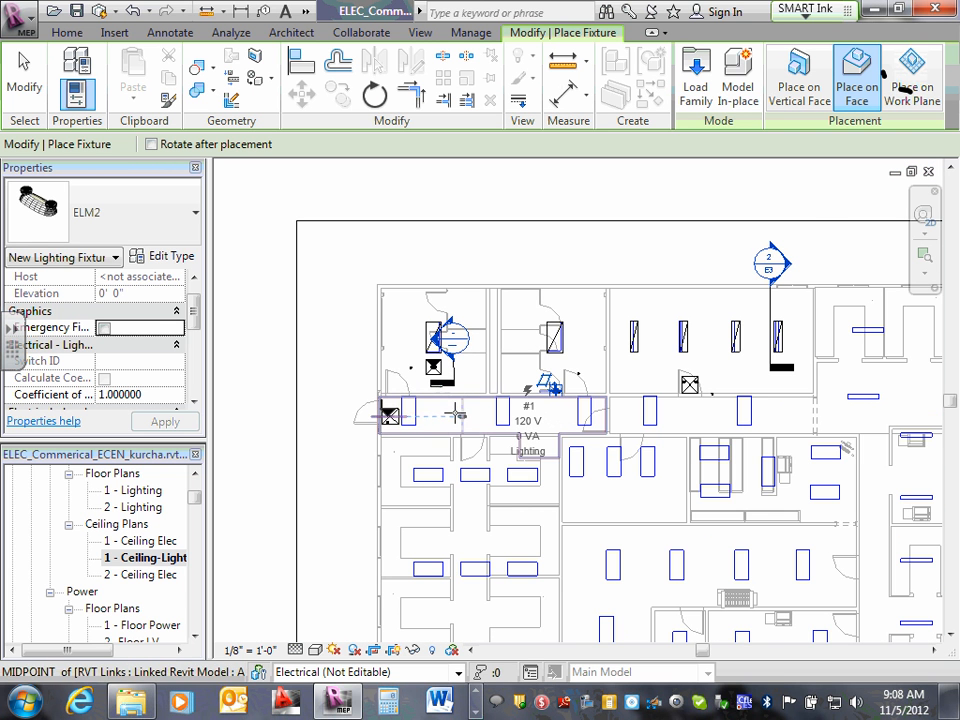
pyautogui.scroll(2, 380, 385)
pyautogui.scroll(1, 375, 376)
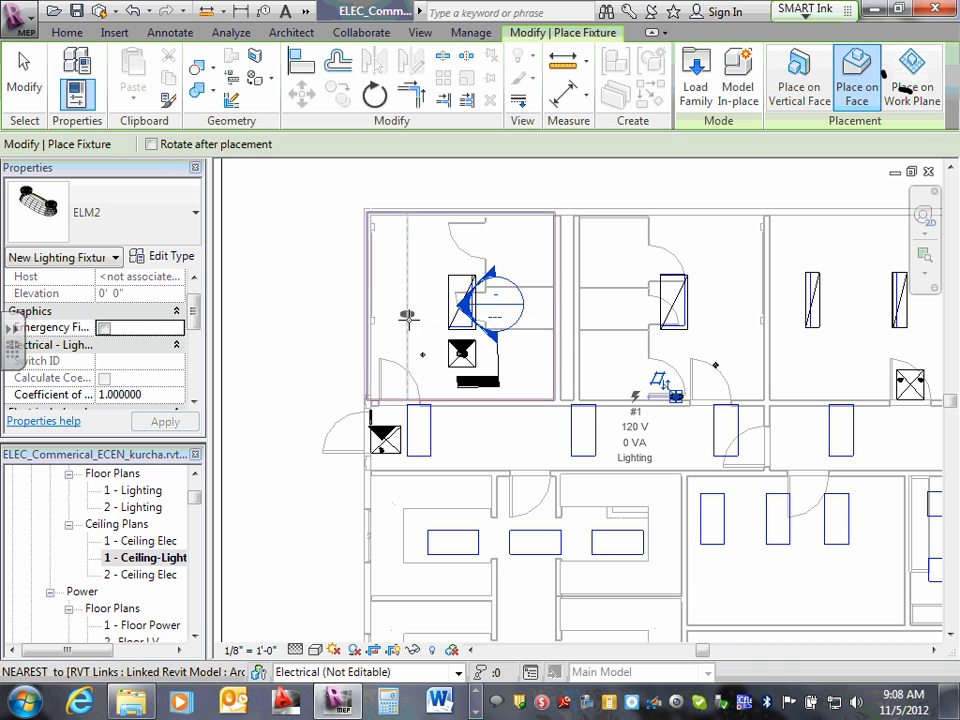
pyautogui.click(407, 395)
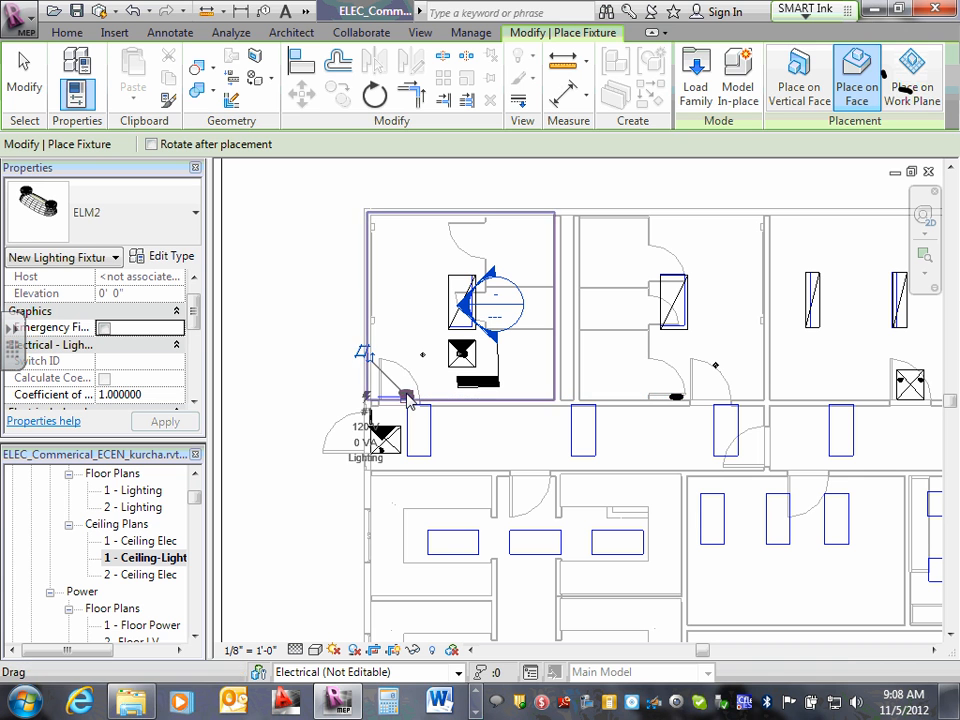
pyautogui.press('Escape')
pyautogui.press('Escape')
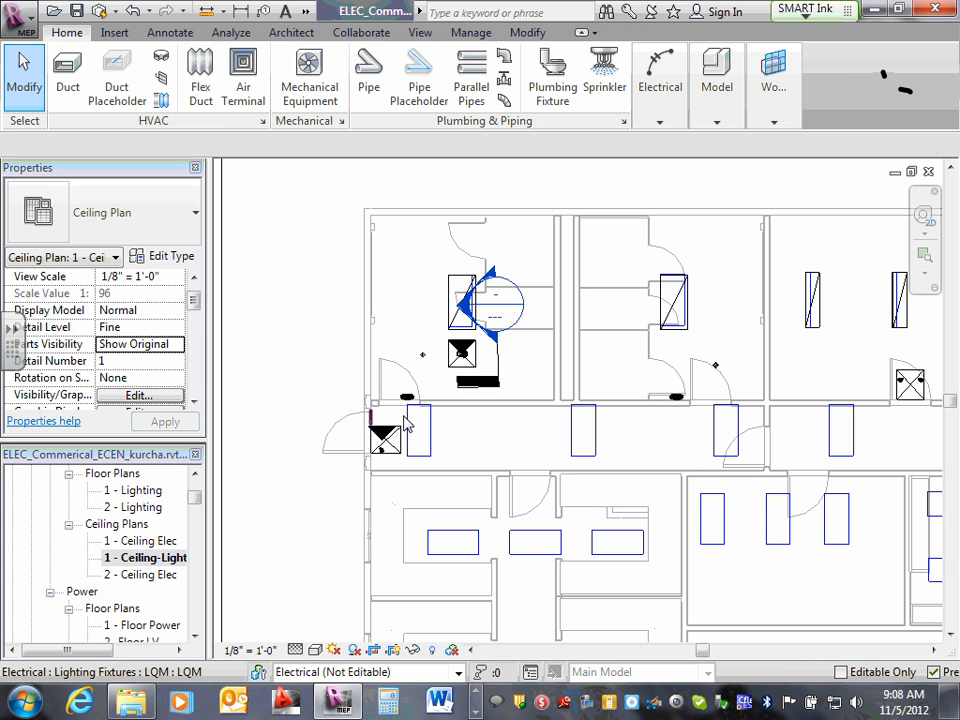
# - Compare the properties of the ELM2 unit and the AFN fixture in the end restroom, then clear the selection
pyautogui.click(408, 397)
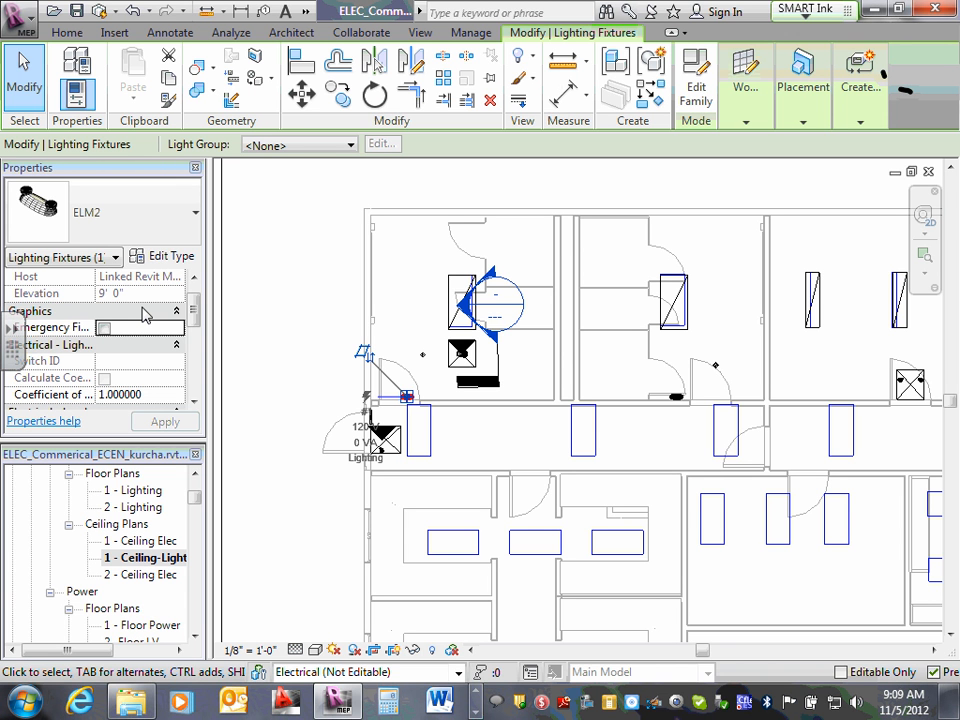
pyautogui.scroll(4, 491, 363)
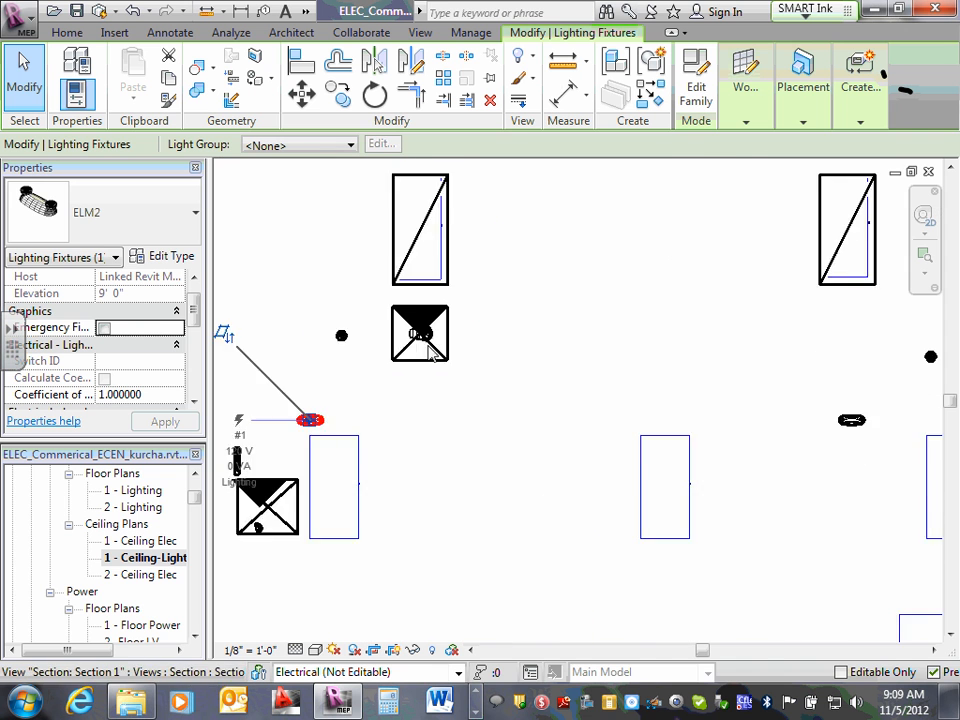
pyautogui.click(400, 348)
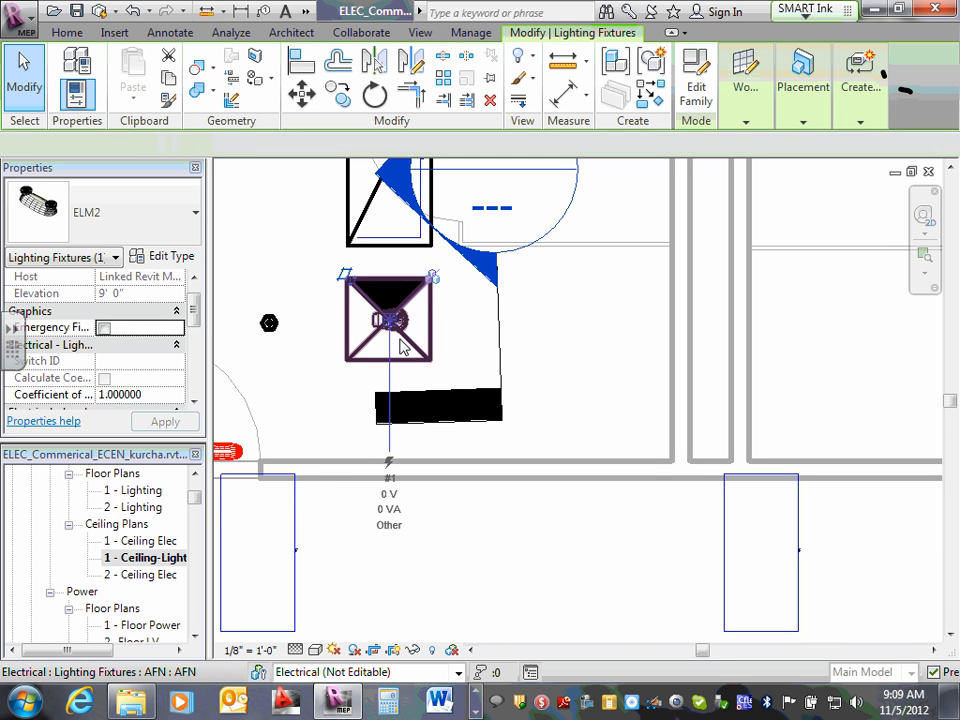
pyautogui.moveTo(735, 112)
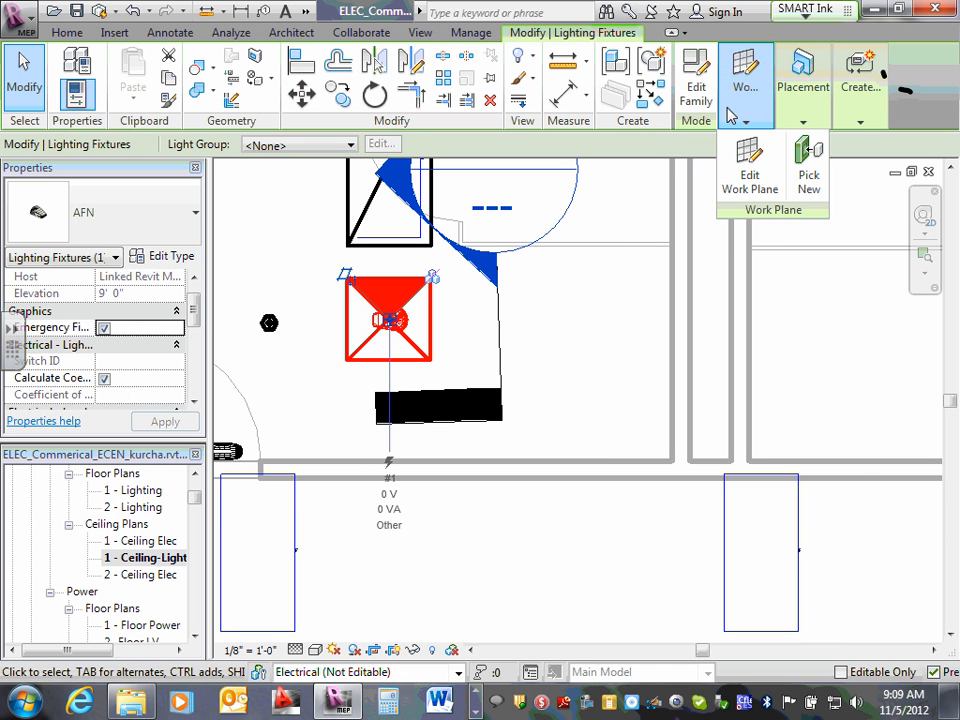
pyautogui.press('Escape')
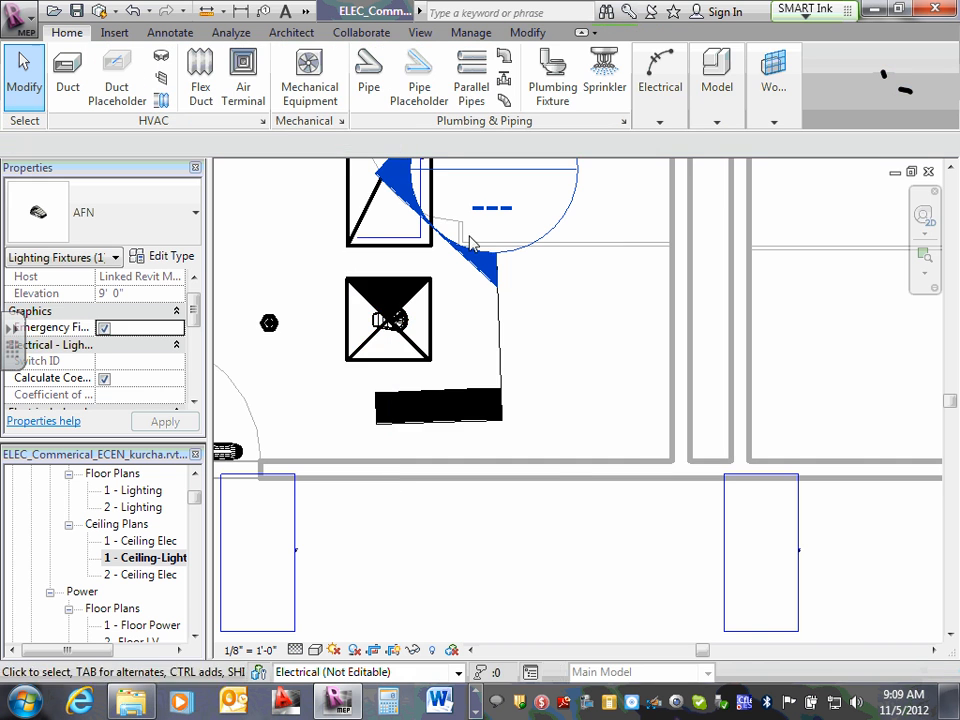
# - Edit circuit 1 on panel LP through the end restroom's recessed 2x4 fixture and add that room's ELM2 unit to it
pyautogui.scroll(-3, 410, 249)
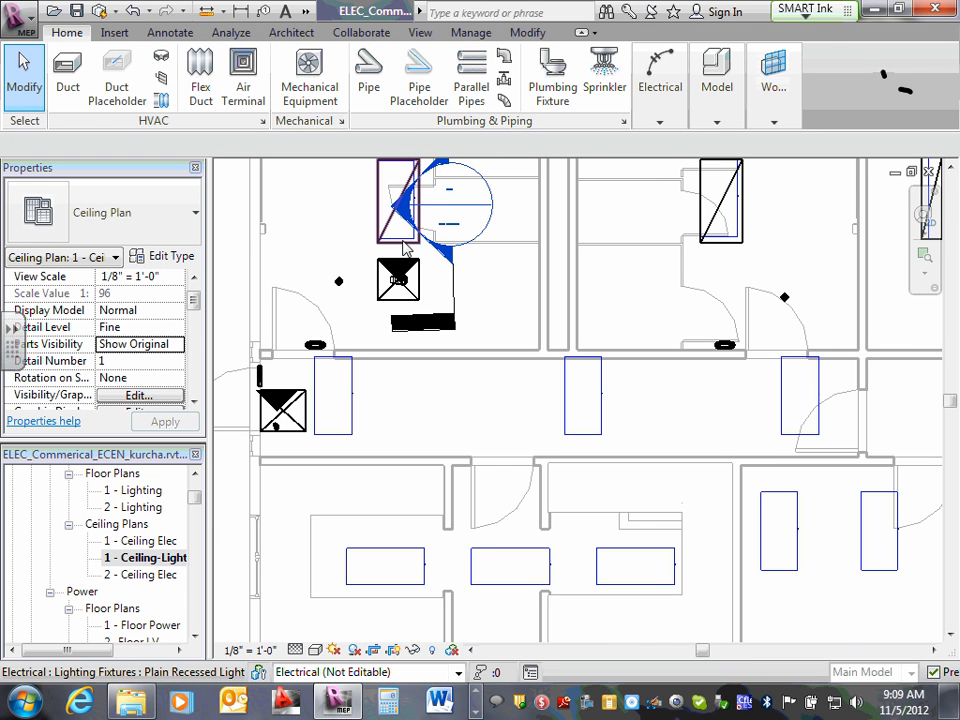
pyautogui.click(405, 248)
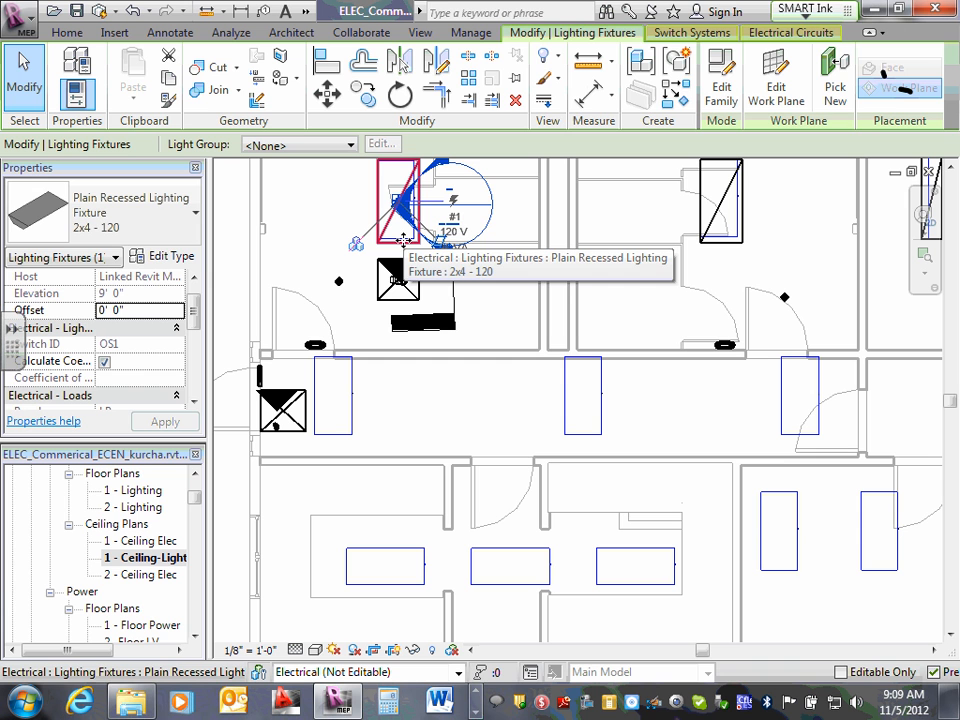
pyautogui.click(795, 33)
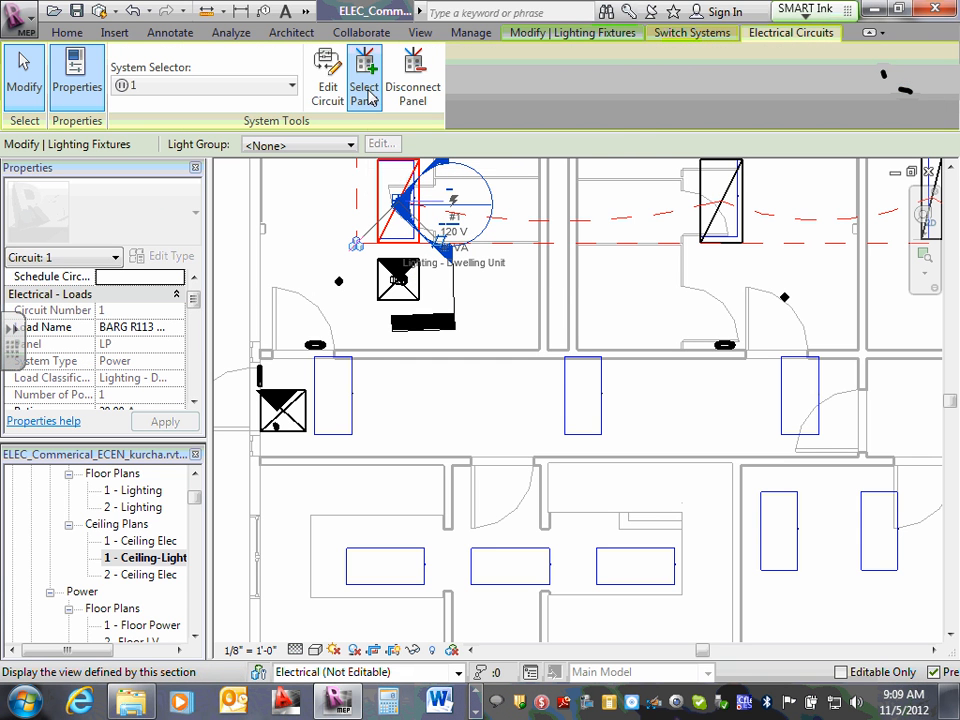
pyautogui.click(328, 92)
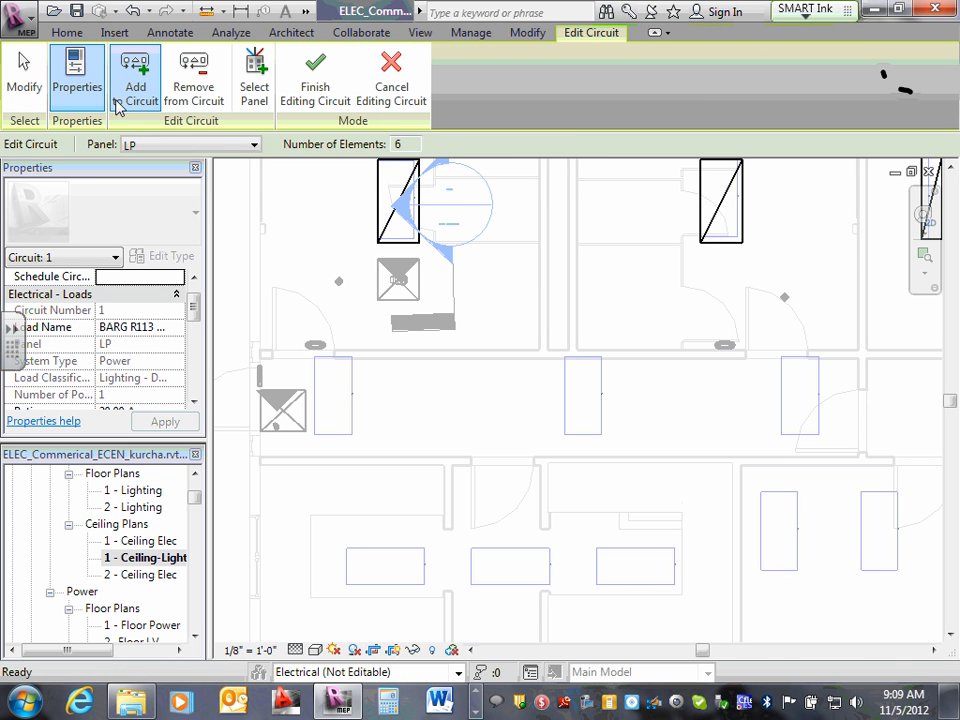
pyautogui.click(135, 90)
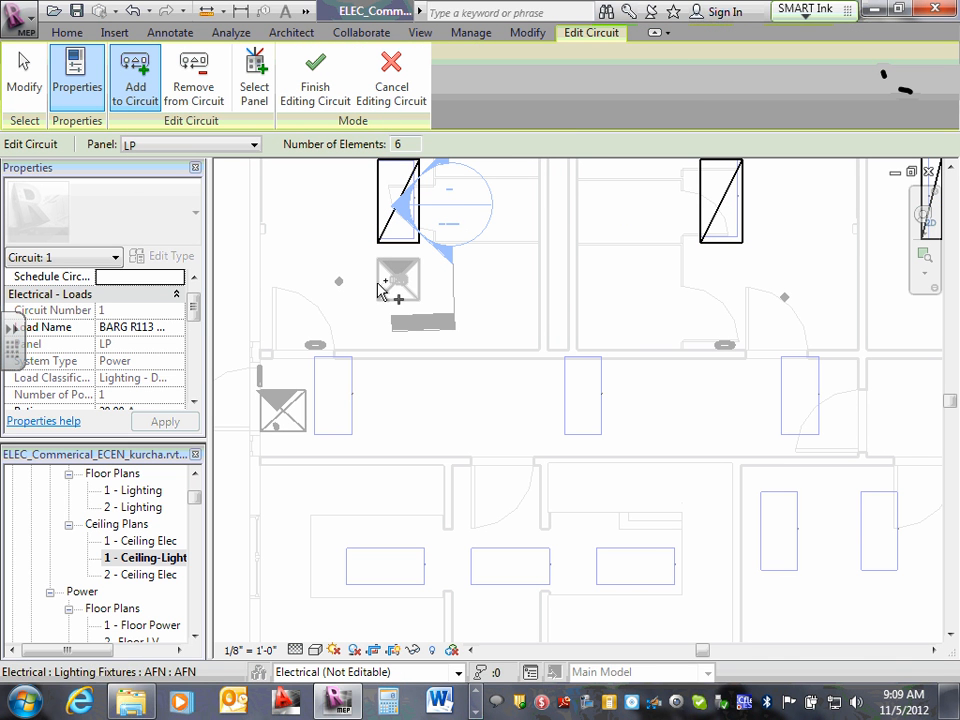
pyautogui.scroll(2, 319, 350)
pyautogui.click(318, 345)
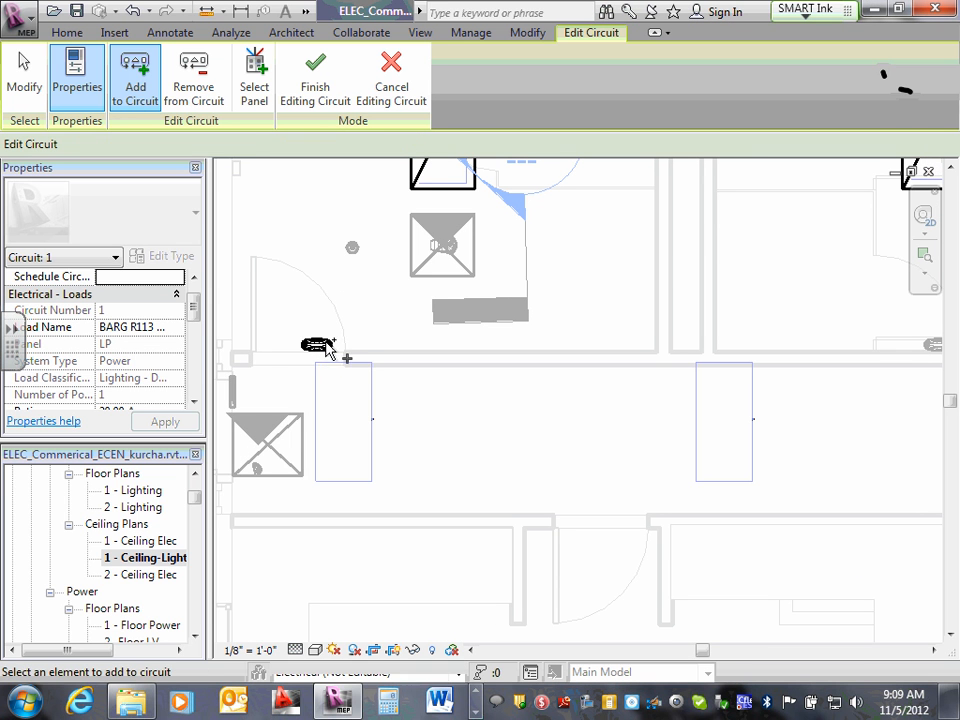
pyautogui.click(317, 97)
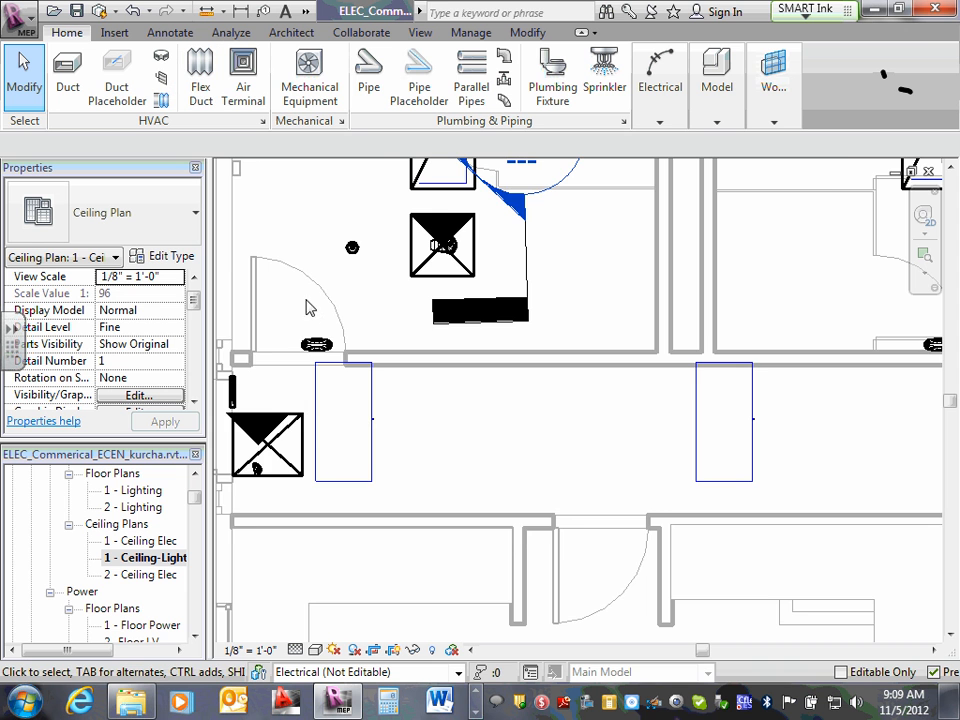
# - Set the Type Mark of the ELM2 fixture type to EM, then clear the selection
pyautogui.scroll(-3, 307, 308)
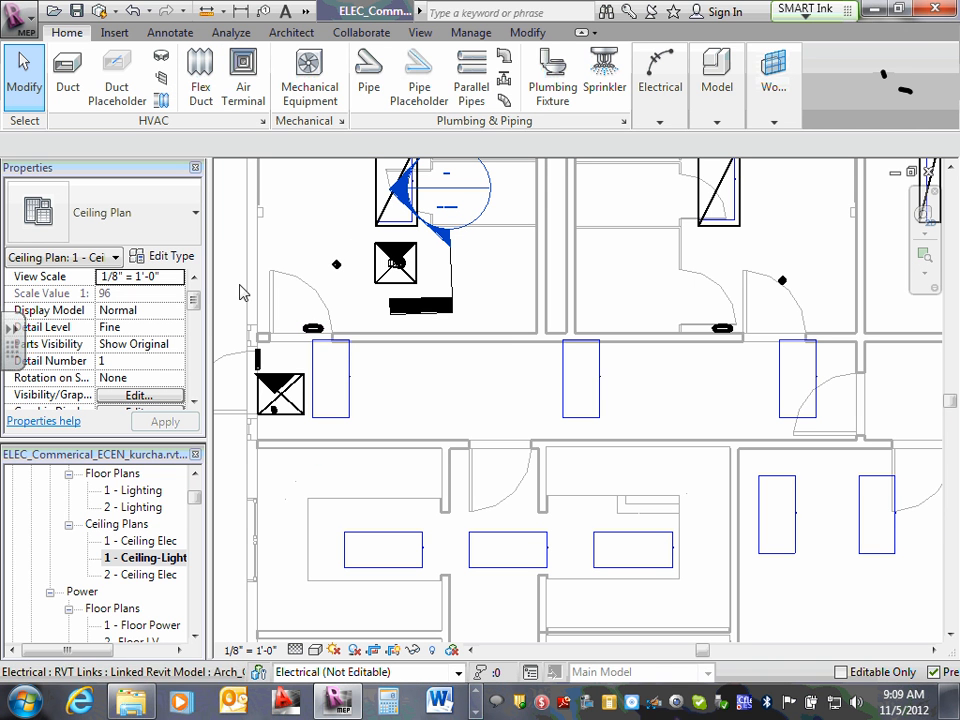
pyautogui.click(314, 329)
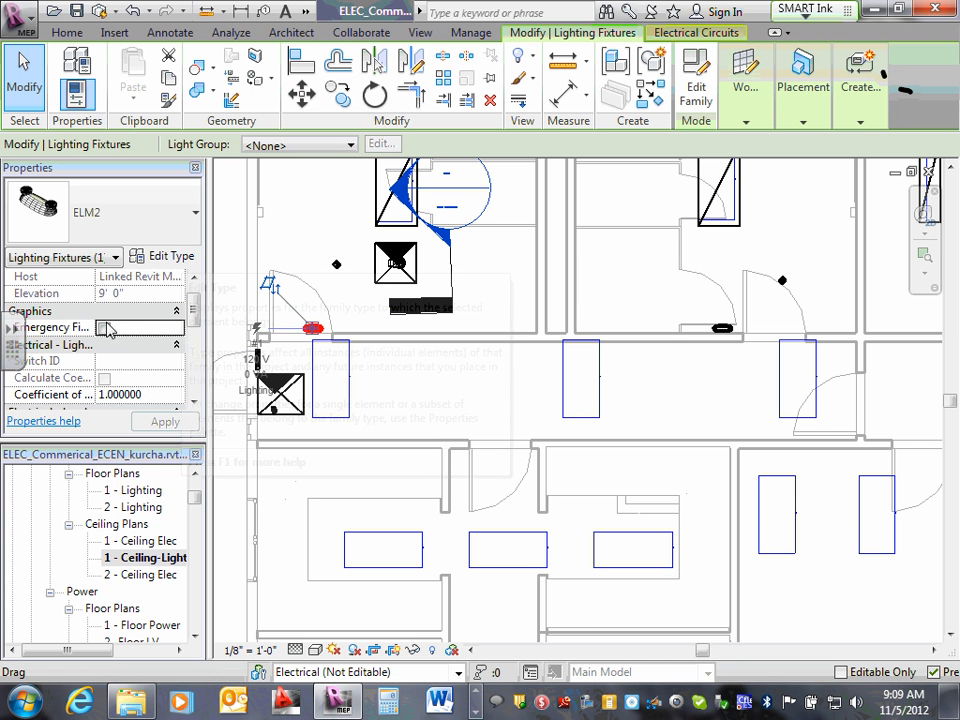
pyautogui.click(166, 257)
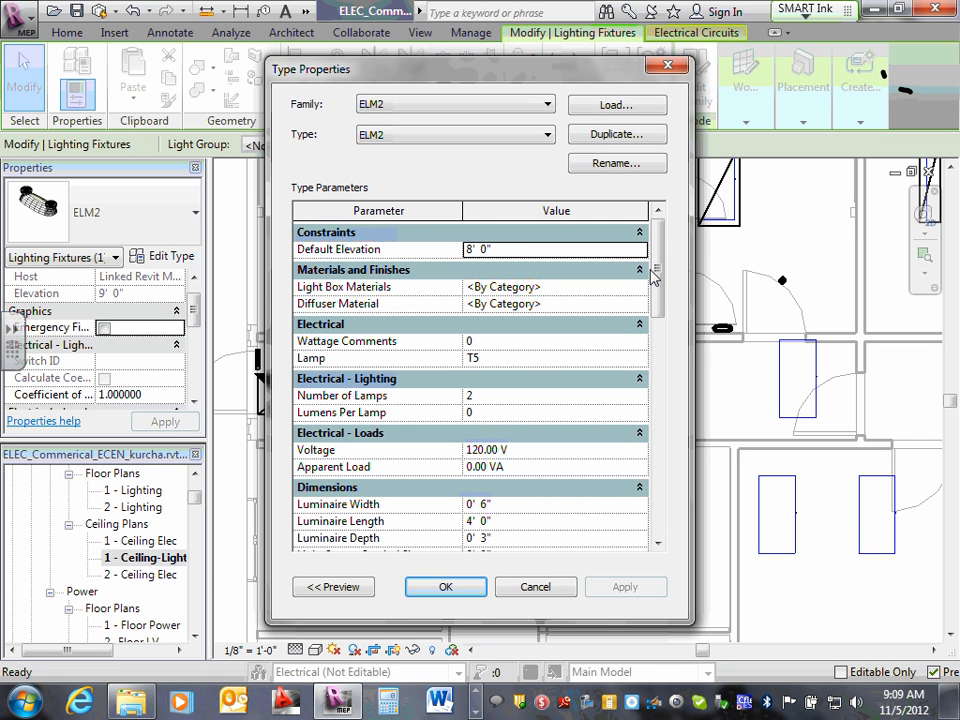
pyautogui.moveTo(660, 270); pyautogui.dragTo(658, 392)
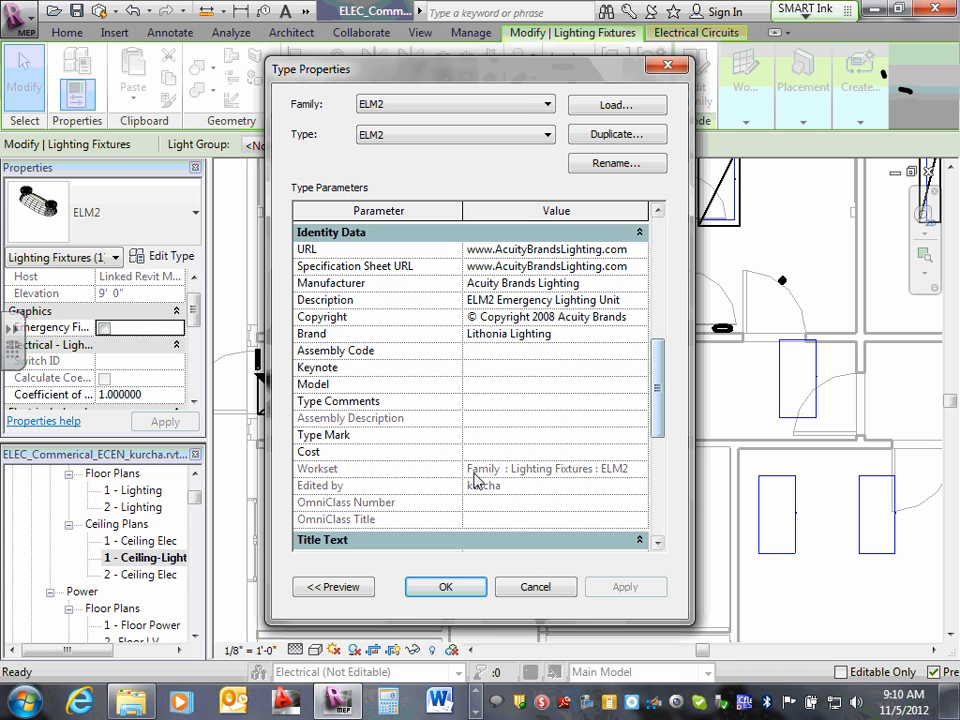
pyautogui.click(531, 434)
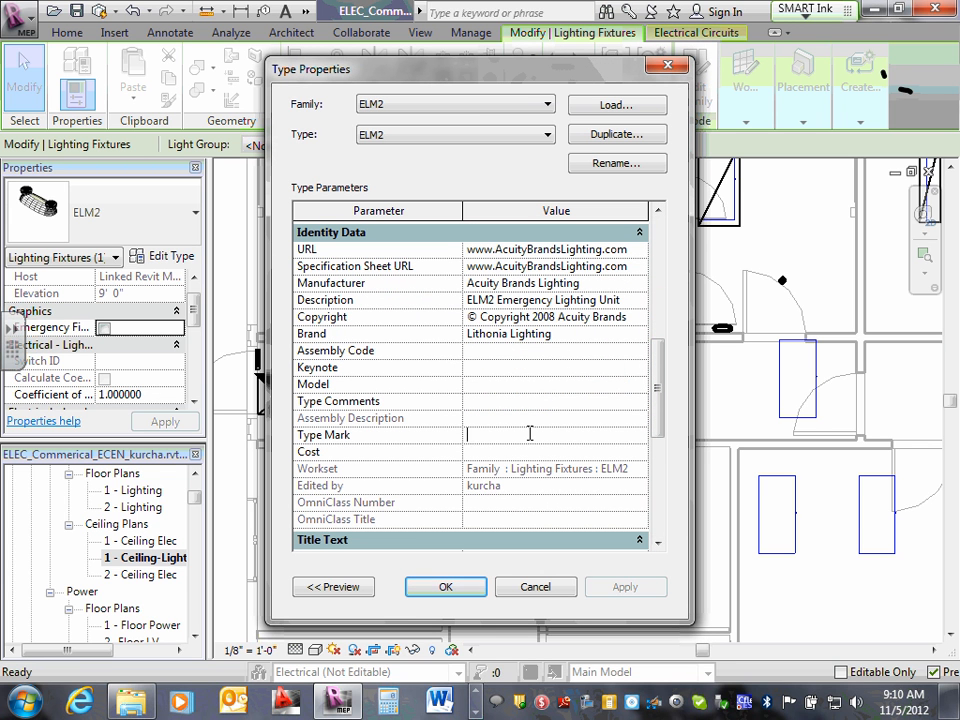
pyautogui.write('EM')
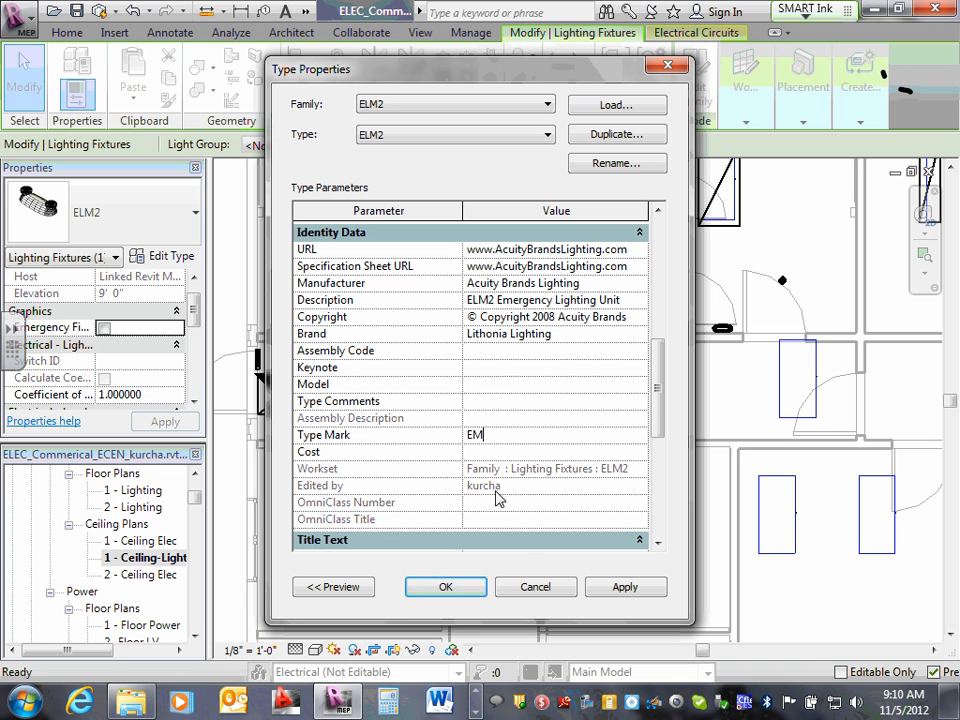
pyautogui.click(442, 587)
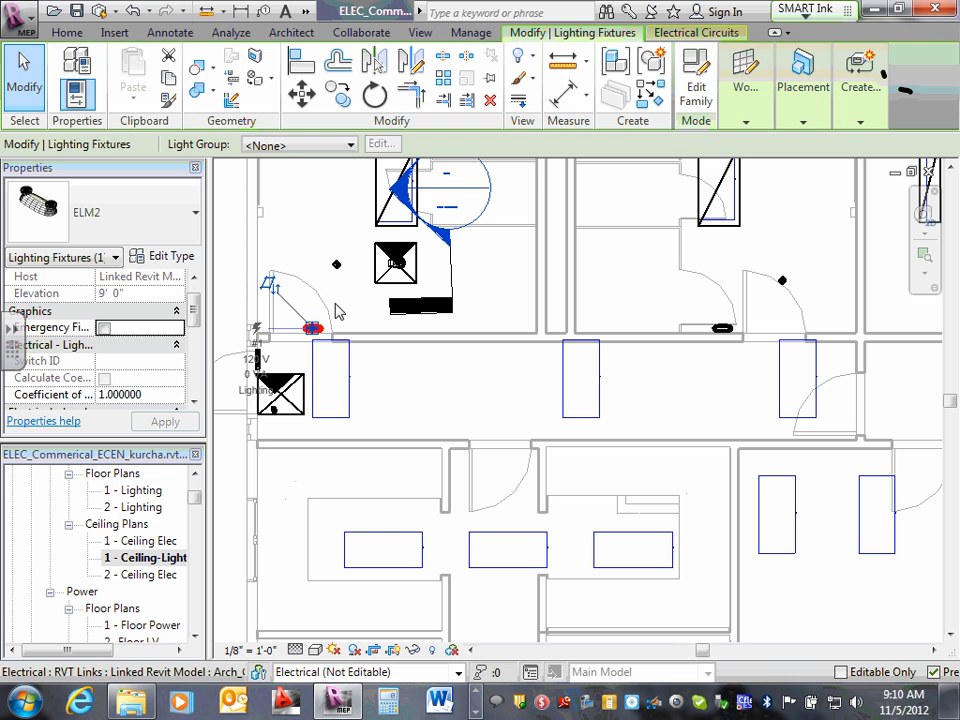
pyautogui.press('Escape')
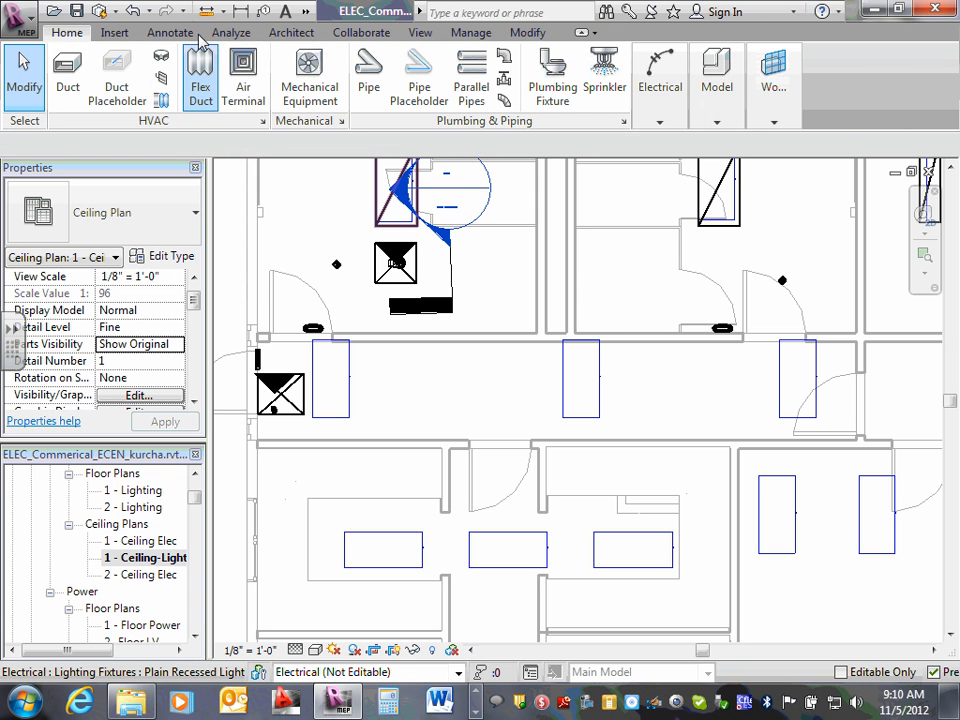
# - Tag the end restroom's ELM2 unit by category, using a horizontal tag with an attached leader, and finish tagging
pyautogui.click(178, 33)
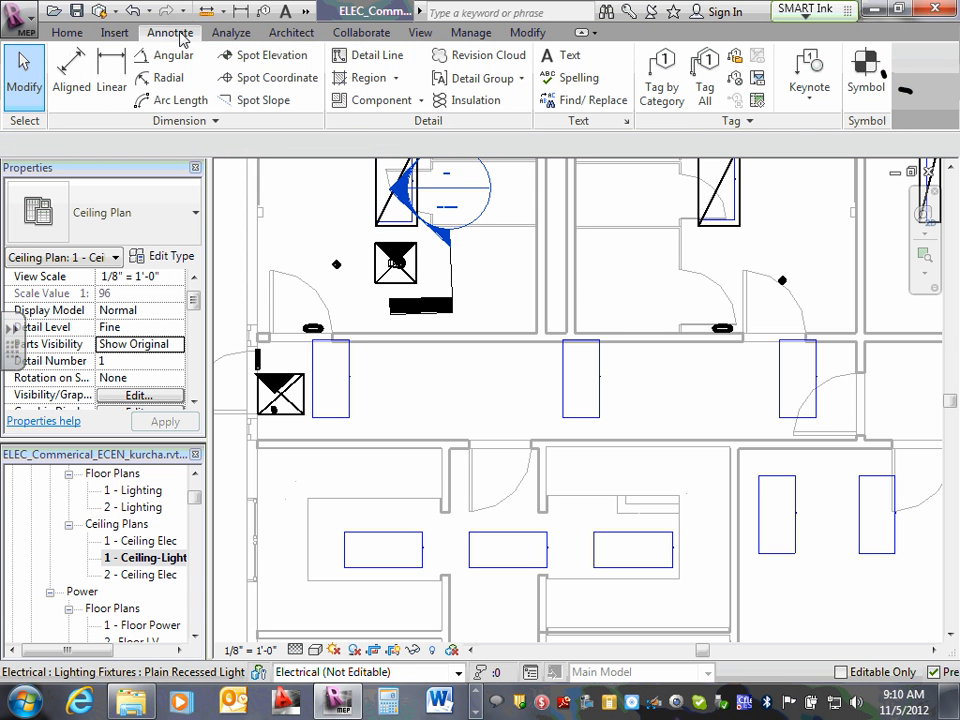
pyautogui.click(651, 80)
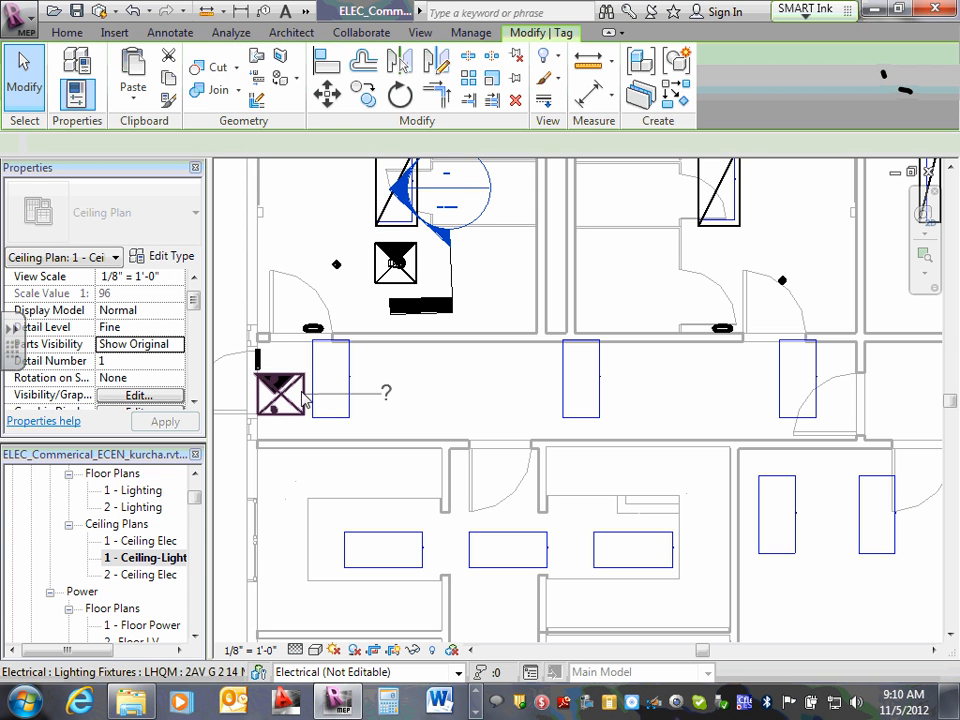
pyautogui.click(313, 326)
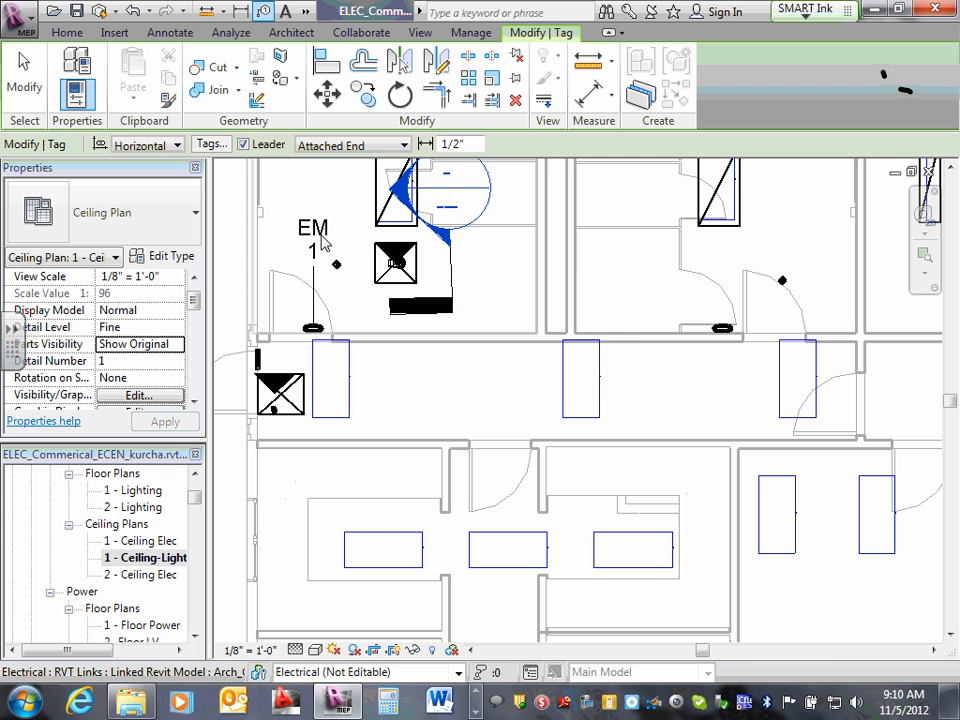
pyautogui.click(319, 232)
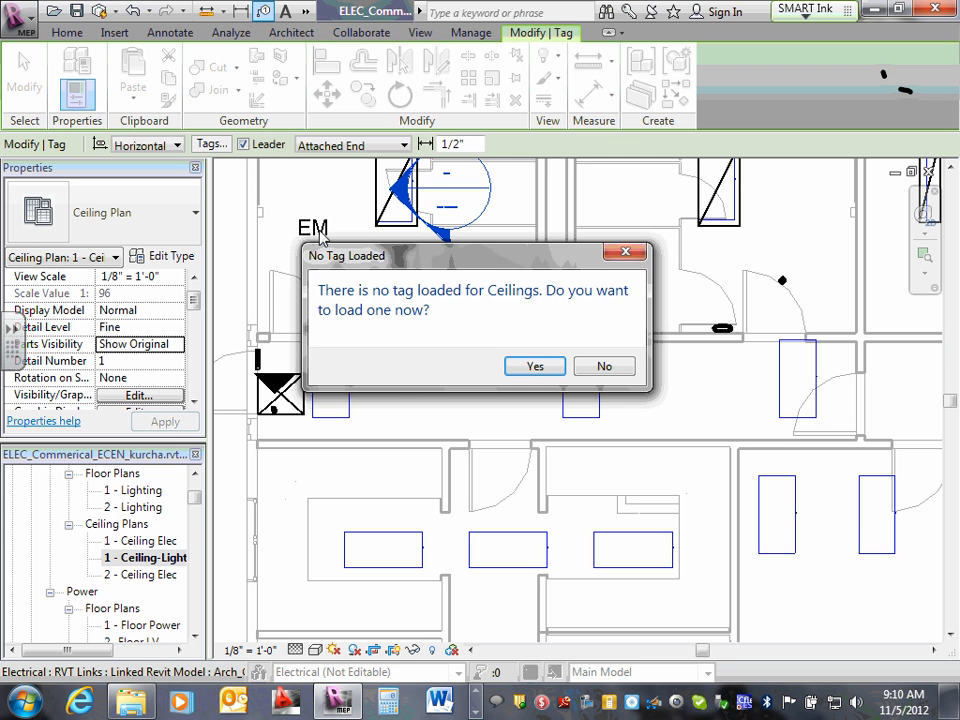
pyautogui.click(604, 366)
pyautogui.press('Escape')
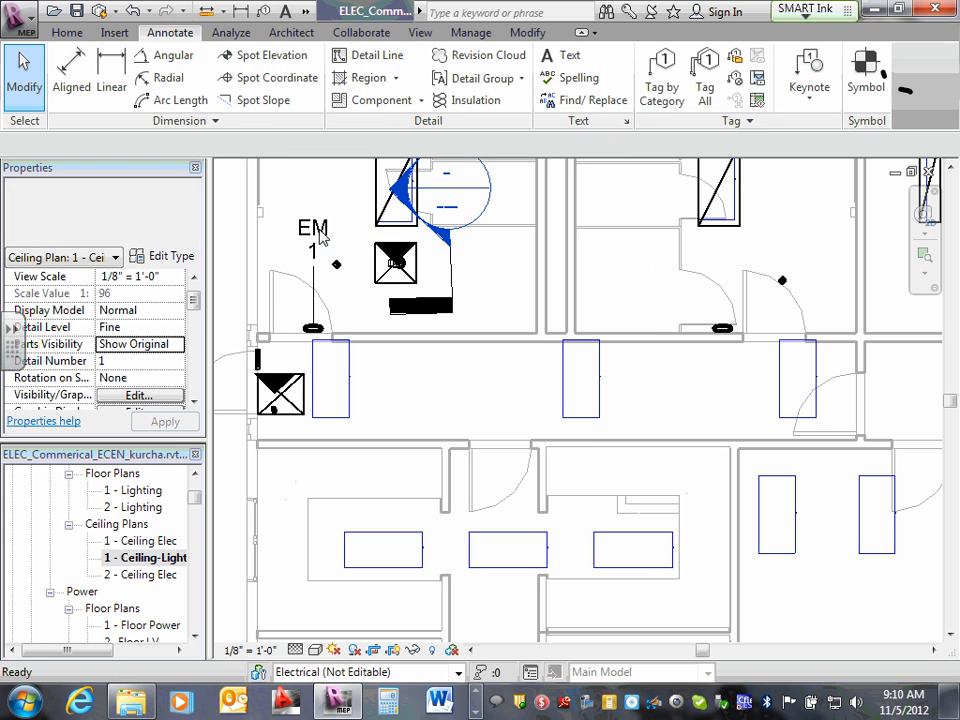
pyautogui.click(318, 232)
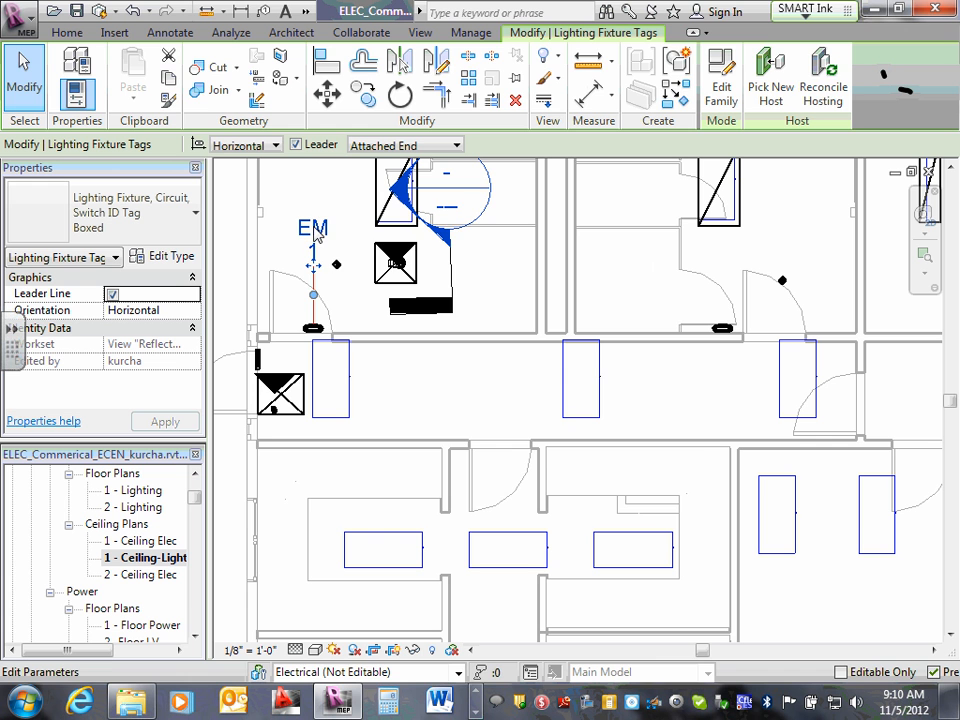
pyautogui.click(318, 232)
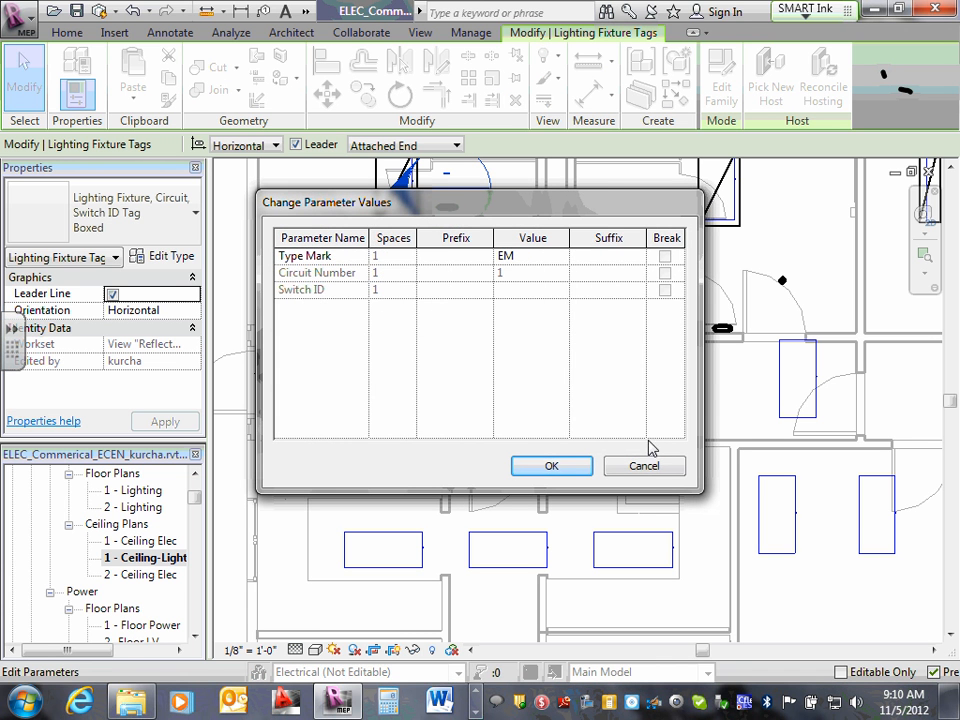
pyautogui.click(646, 465)
pyautogui.click(345, 308)
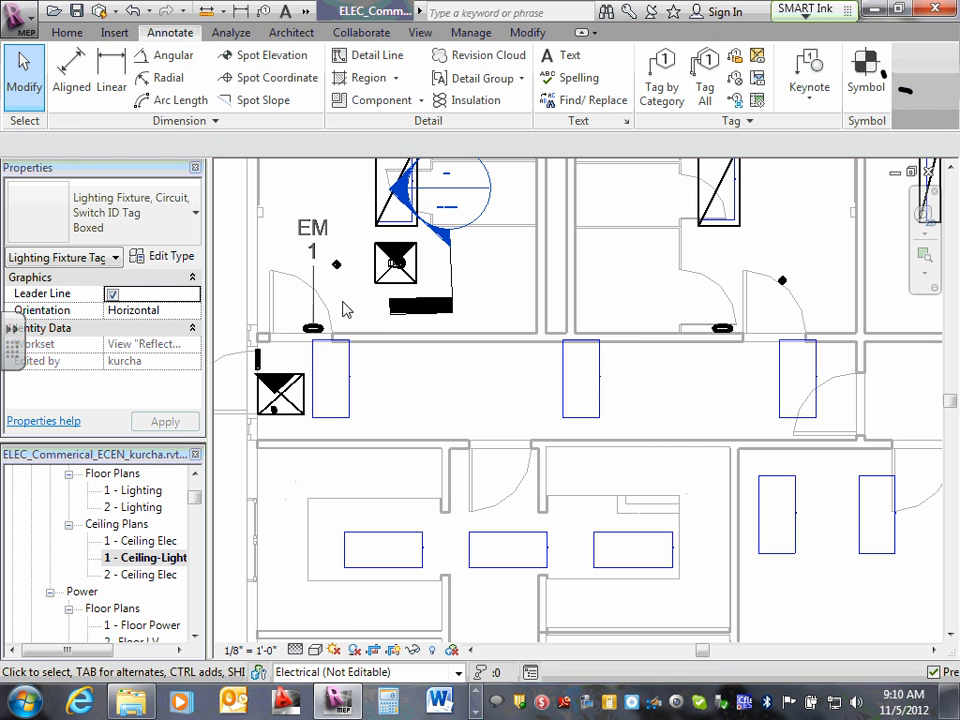
# - Remove the leader from the EM tag and move the tag right beside the ELM2 unit at the restroom door
pyautogui.click(313, 230)
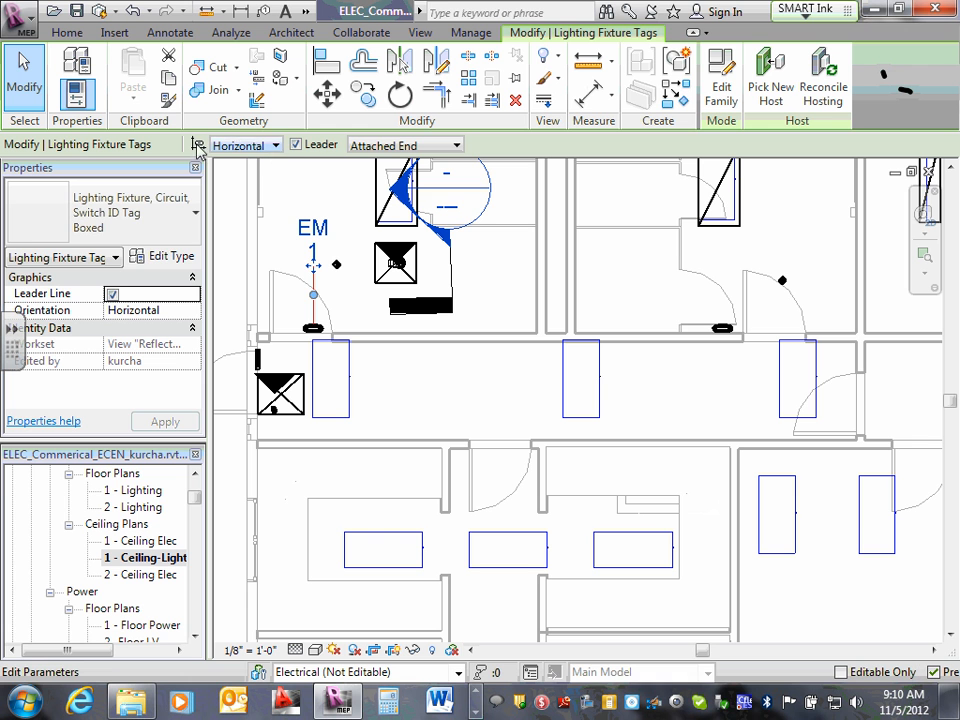
pyautogui.click(296, 144)
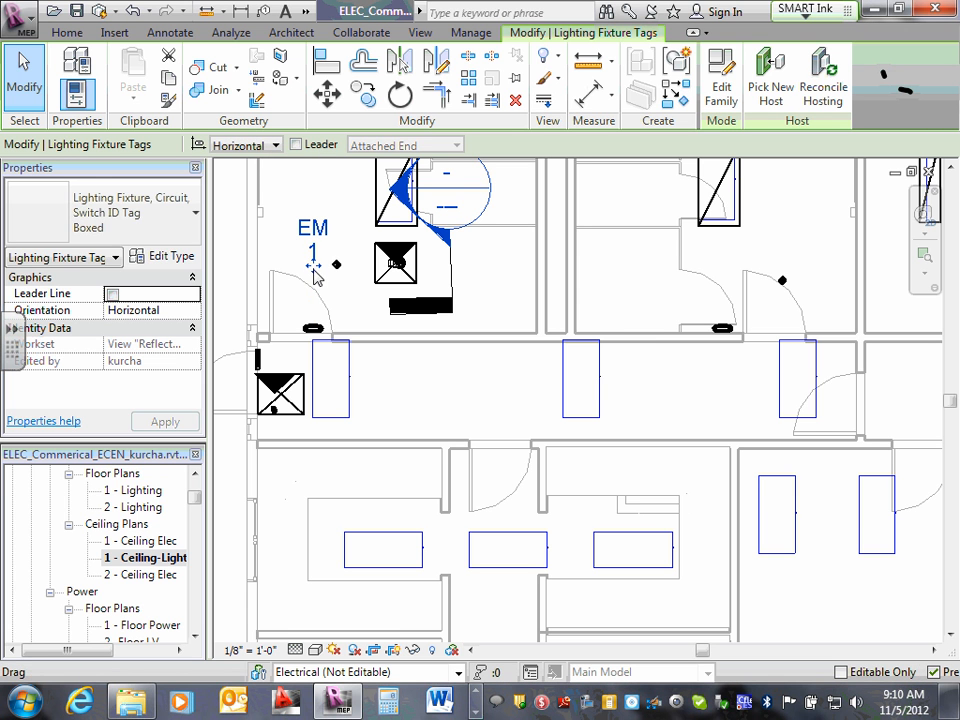
pyautogui.moveTo(314, 270); pyautogui.dragTo(341, 333)
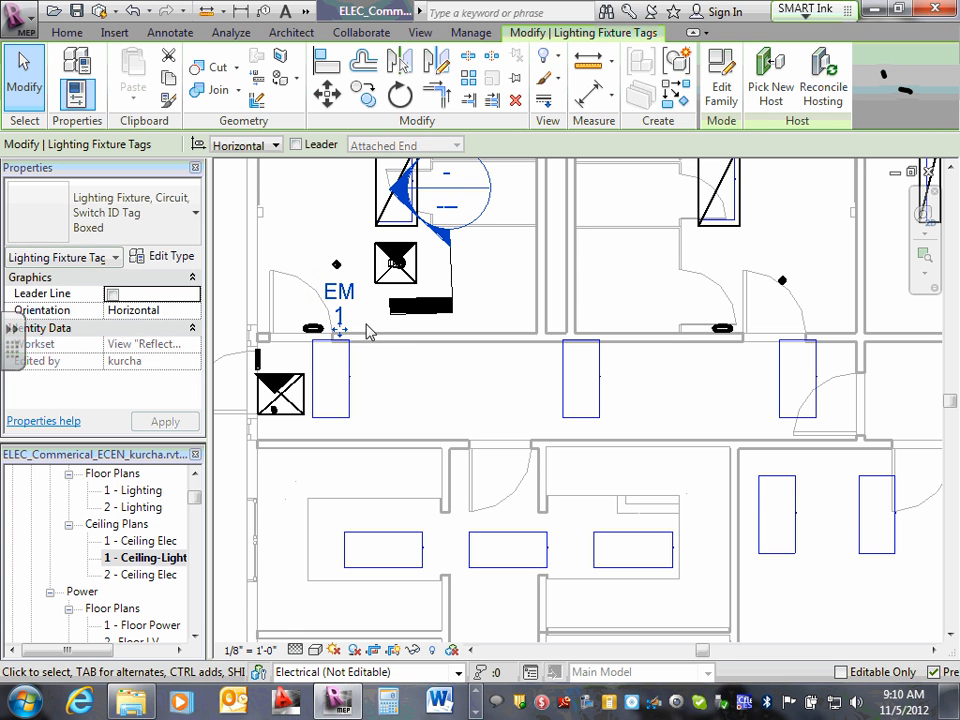
pyautogui.press('Escape')
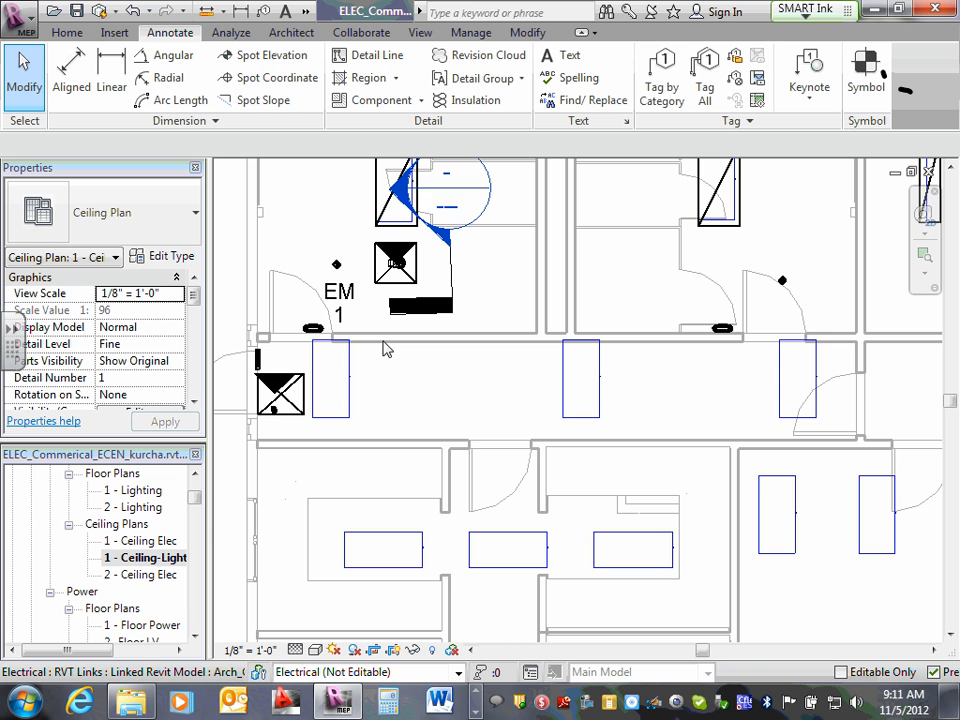
# - Try to add the LHQM exit unit at the four-fixture room's door to circuit 1 on panel LP
pyautogui.scroll(-4, 458, 292)
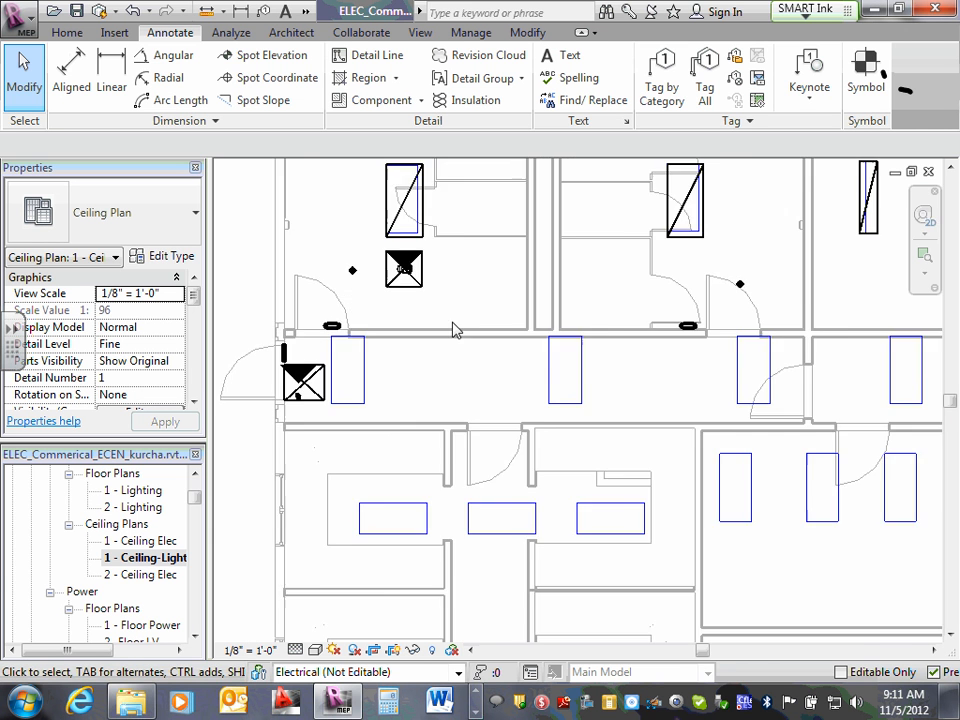
pyautogui.scroll(2, 654, 317)
pyautogui.scroll(2, 706, 279)
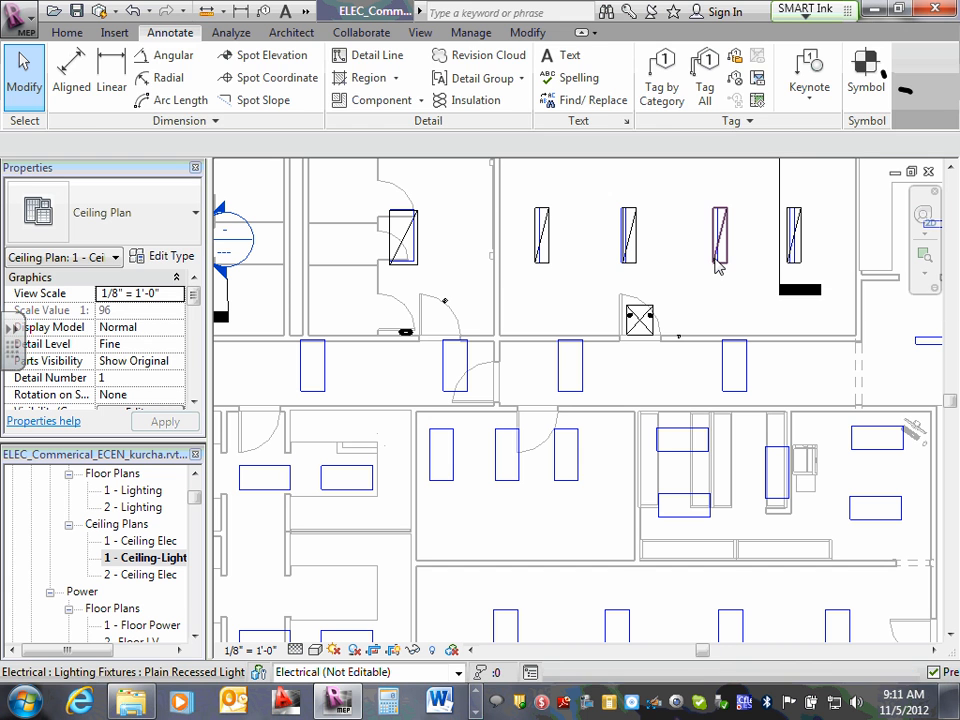
pyautogui.click(718, 262)
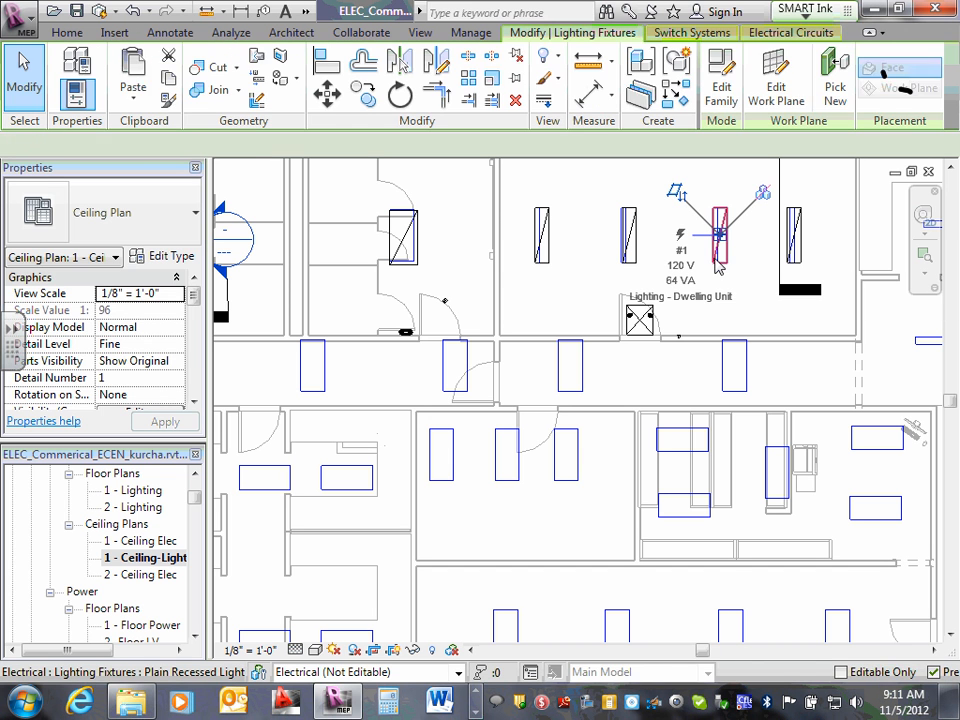
pyautogui.click(791, 32)
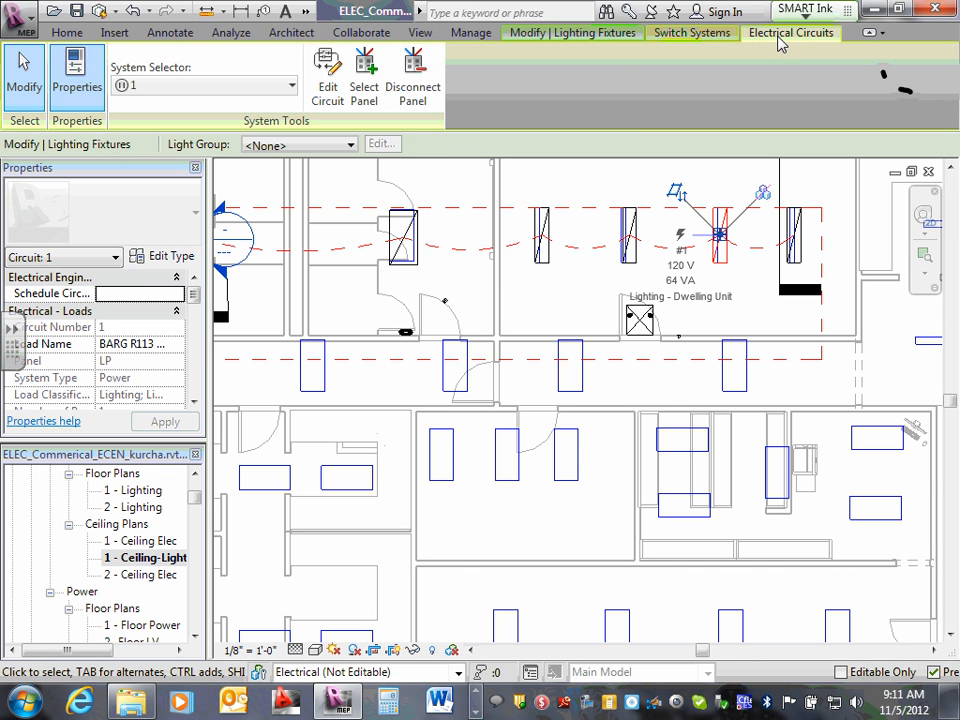
pyautogui.click(328, 80)
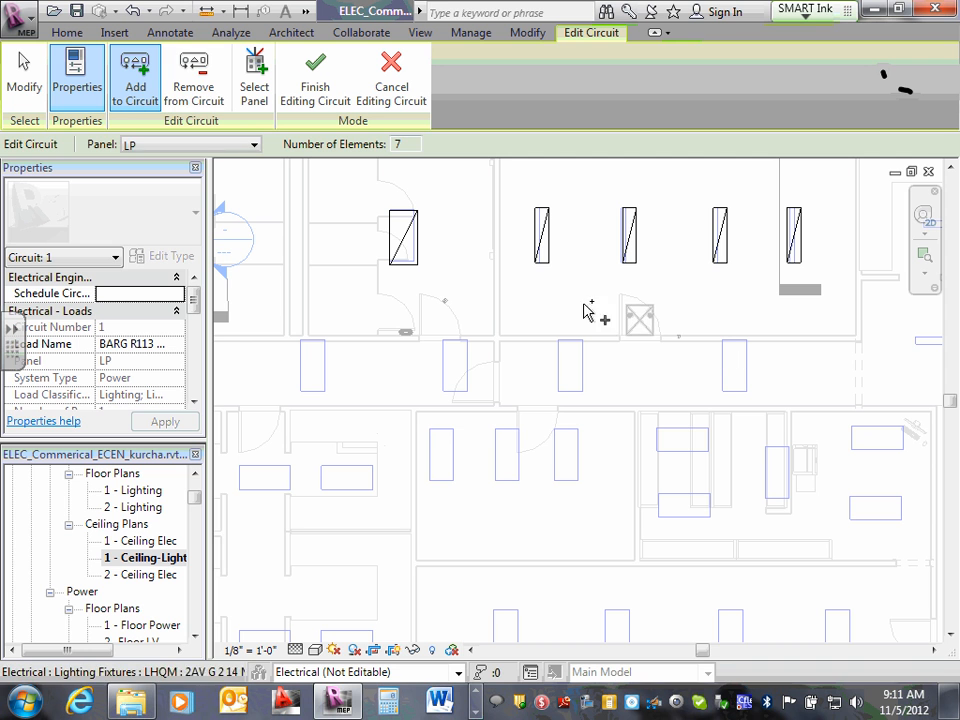
pyautogui.click(135, 87)
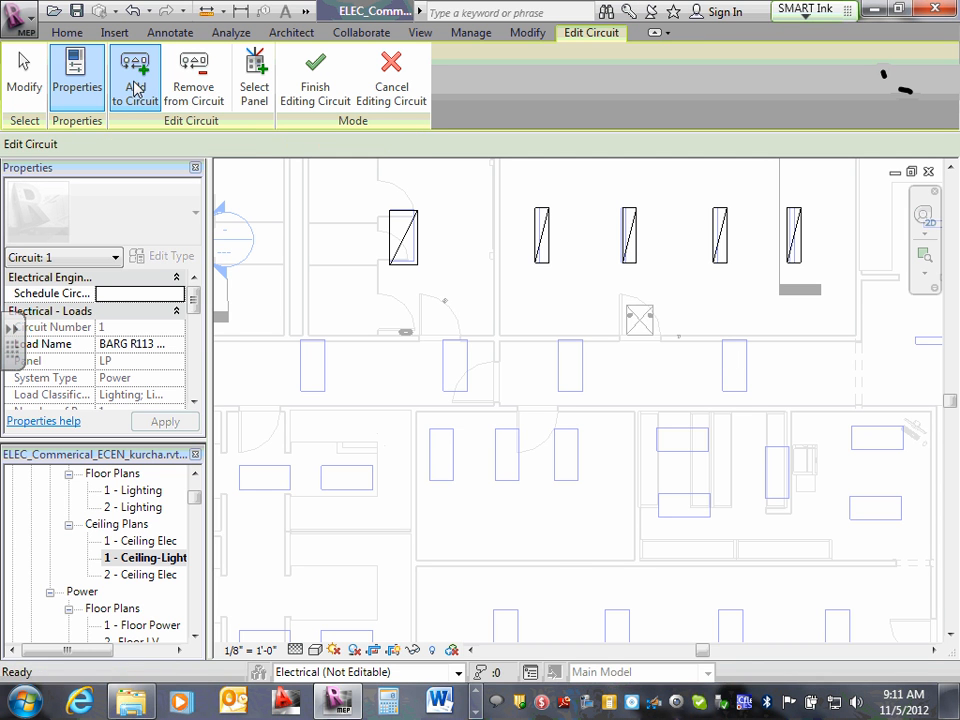
pyautogui.click(643, 318)
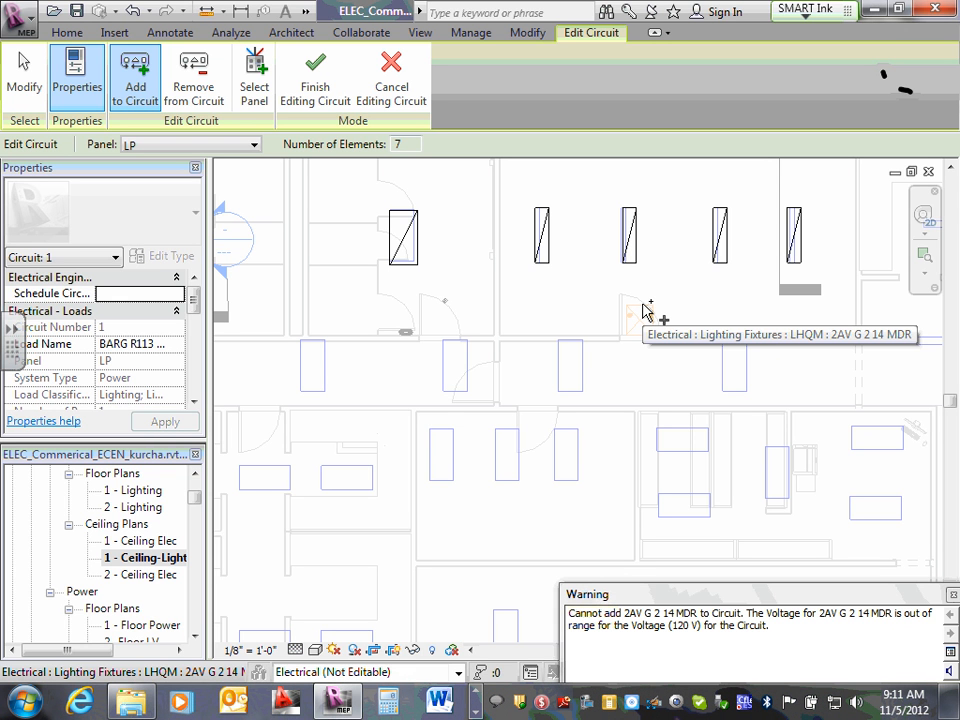
pyautogui.press('Escape')
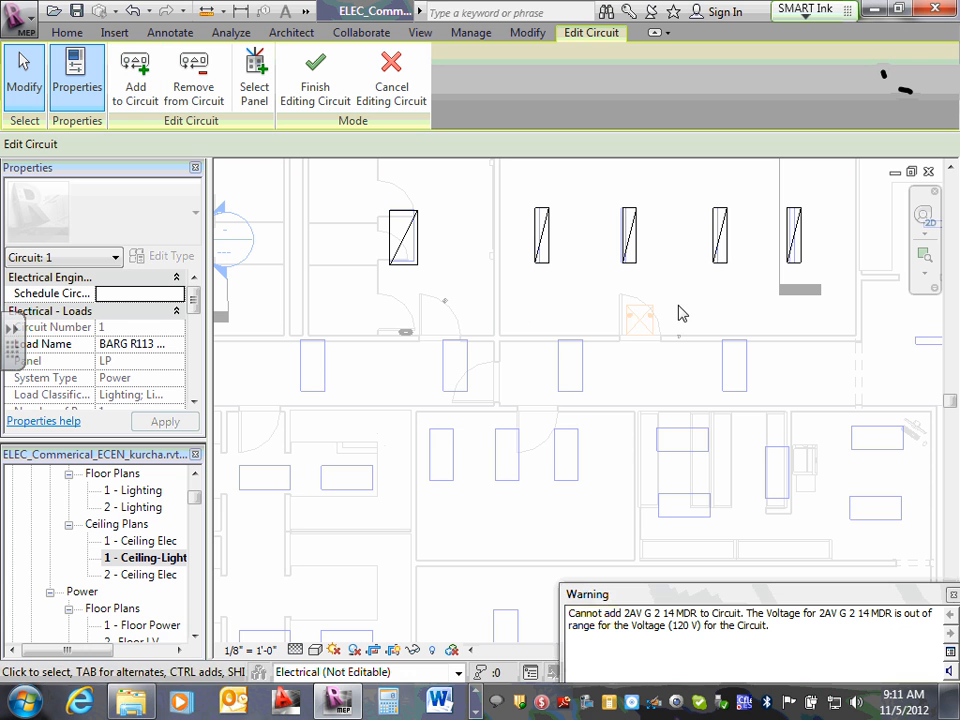
# - Dismiss the warning, cancel the circuit edit and check the electrical load parameters in the LHQM exit unit's type properties
pyautogui.click(951, 594)
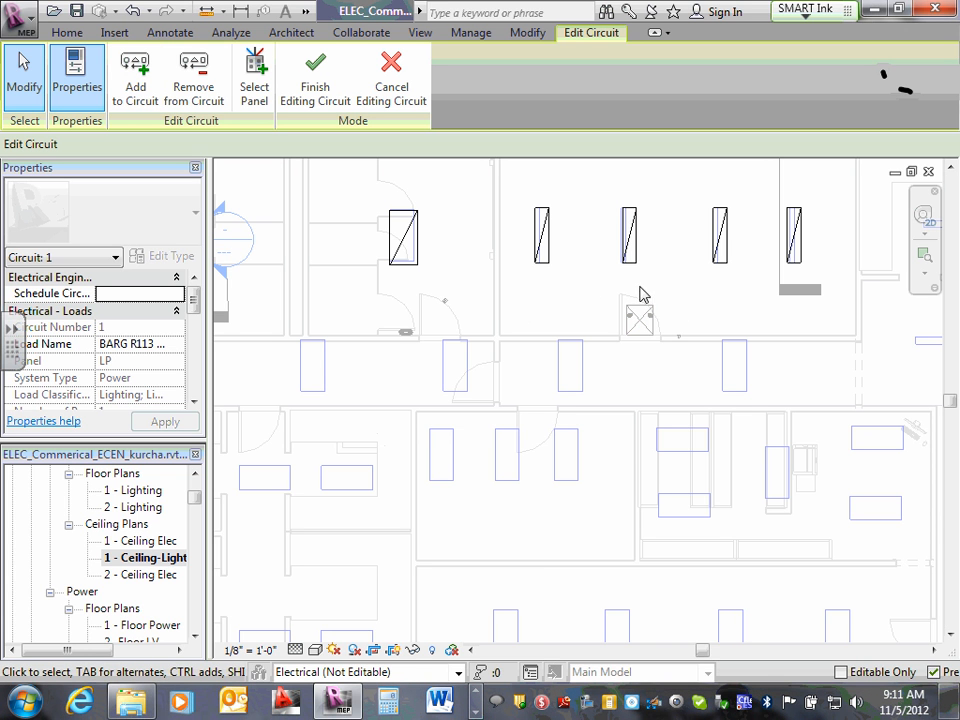
pyautogui.click(414, 86)
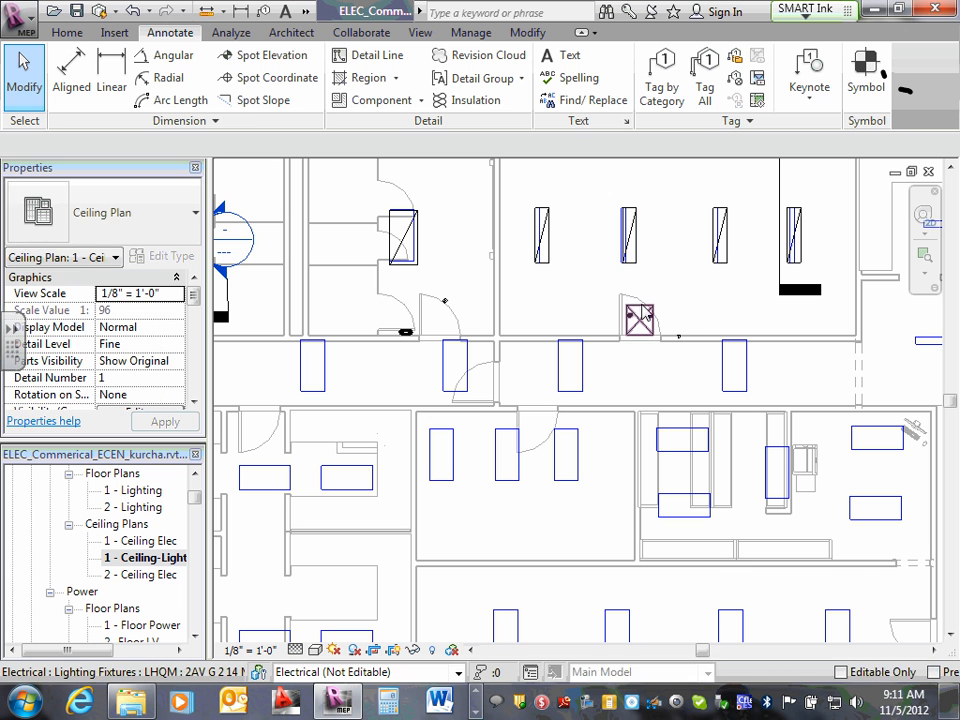
pyautogui.click(643, 318)
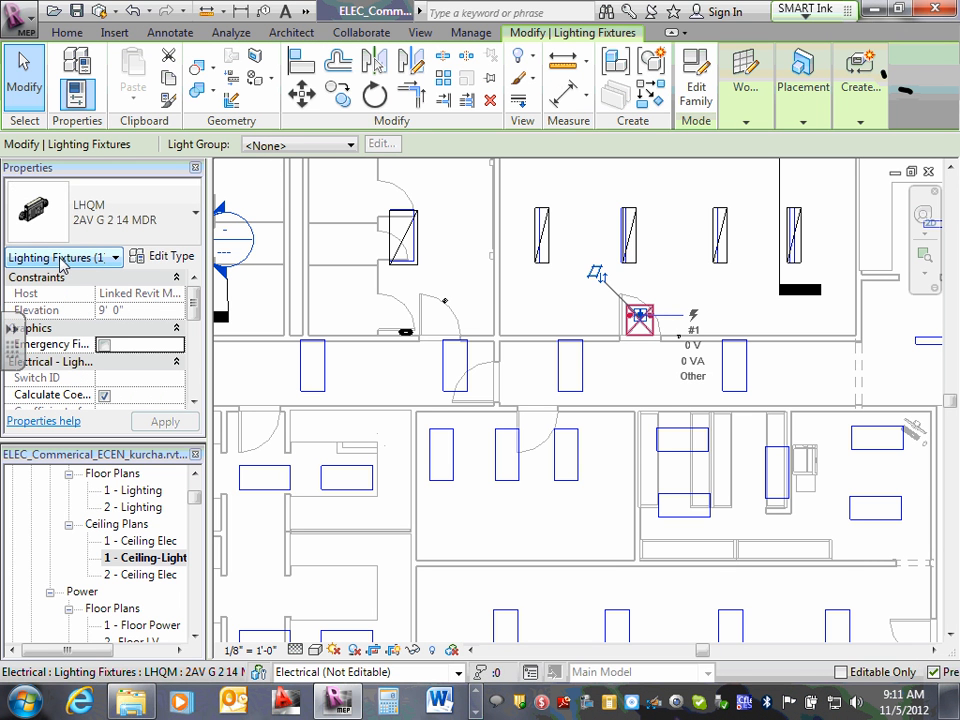
pyautogui.click(162, 259)
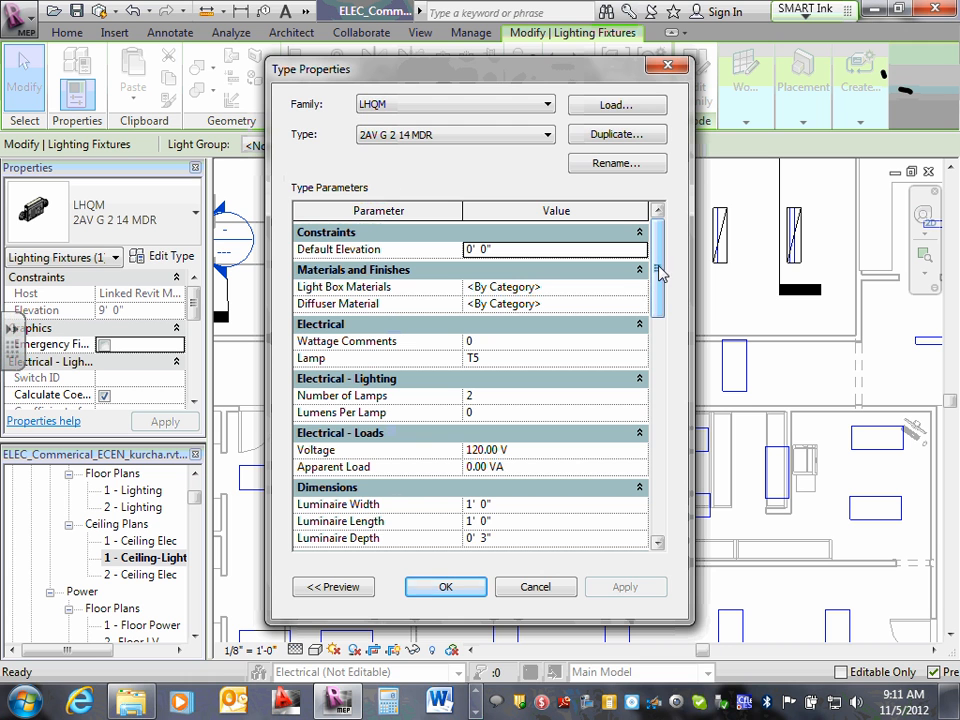
pyautogui.click(527, 585)
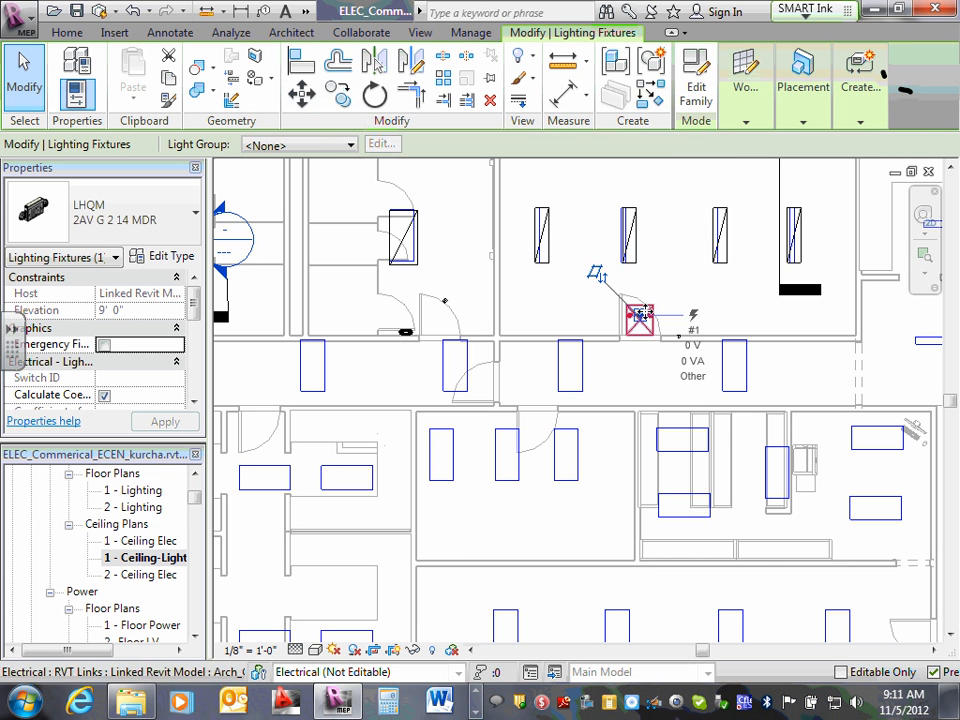
# - Retry adding the LHQM exit unit to circuit 1 on panel LP through the 1x4 fixture above the door, then finish editing
pyautogui.click(636, 255)
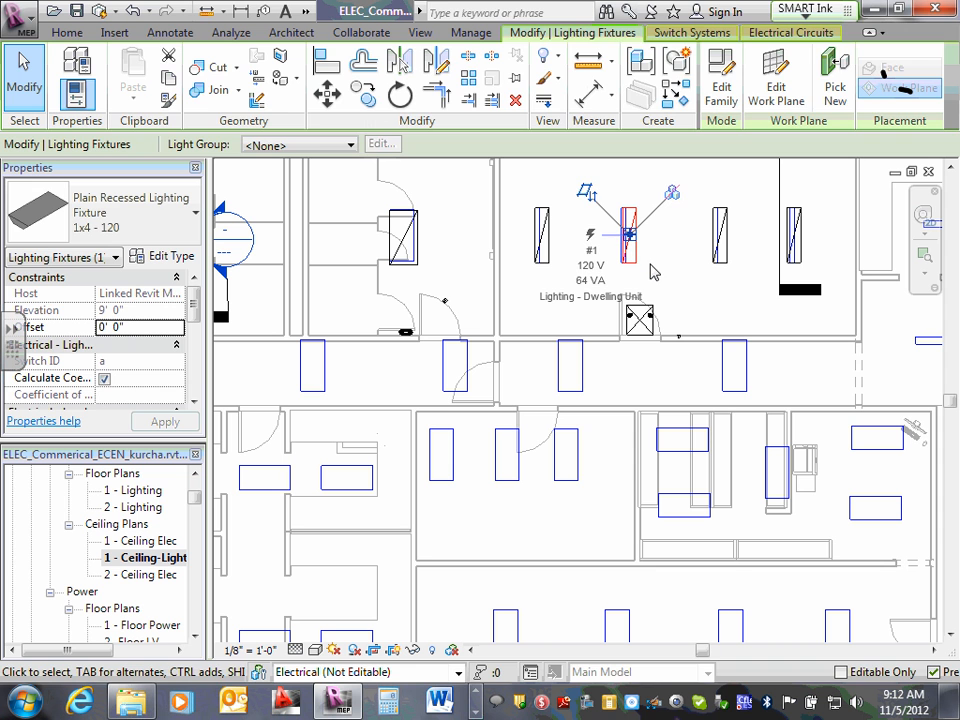
pyautogui.press('Escape')
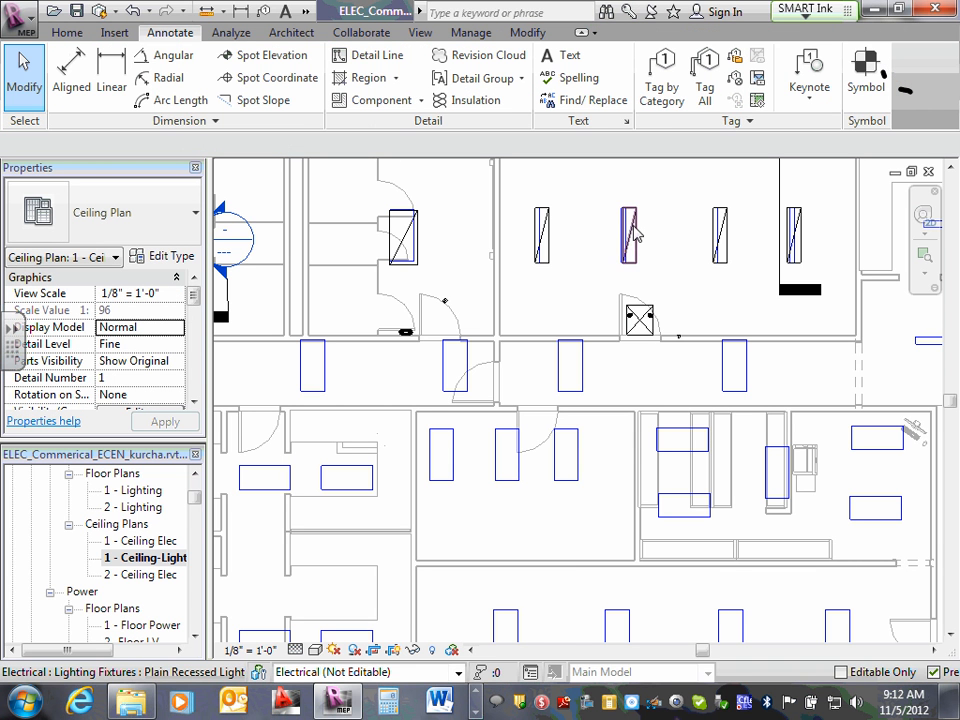
pyautogui.click(632, 240)
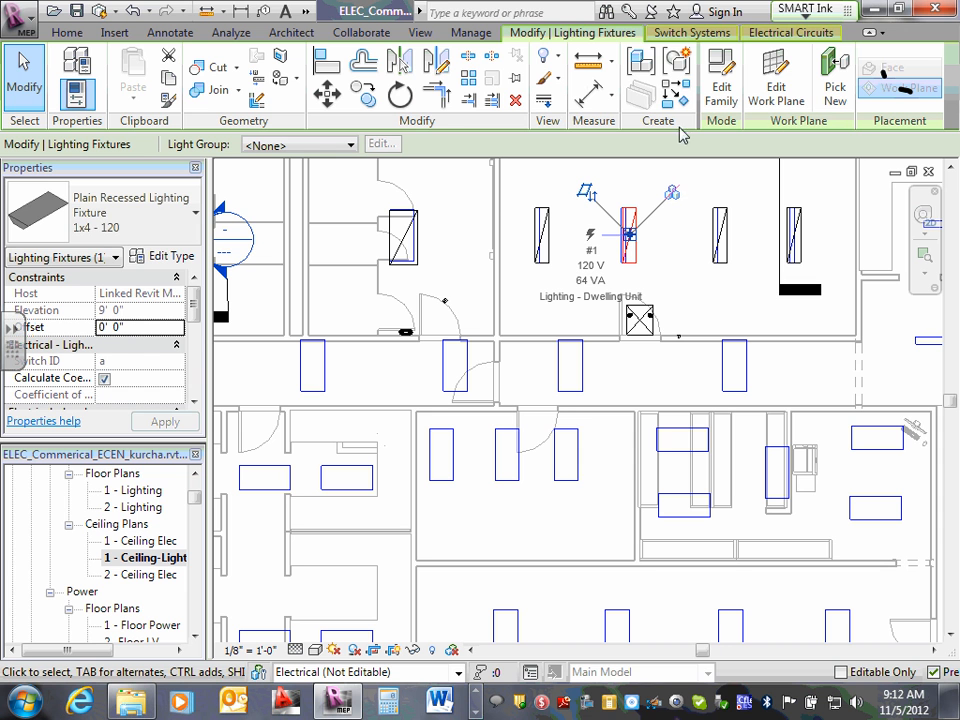
pyautogui.click(800, 32)
pyautogui.click(327, 75)
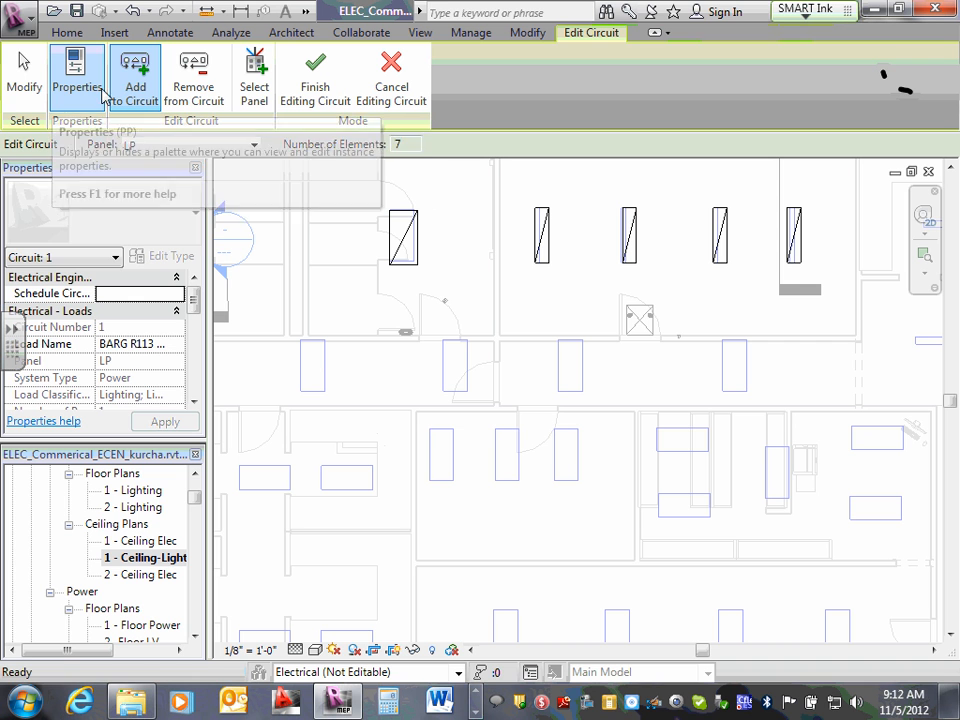
pyautogui.click(121, 93)
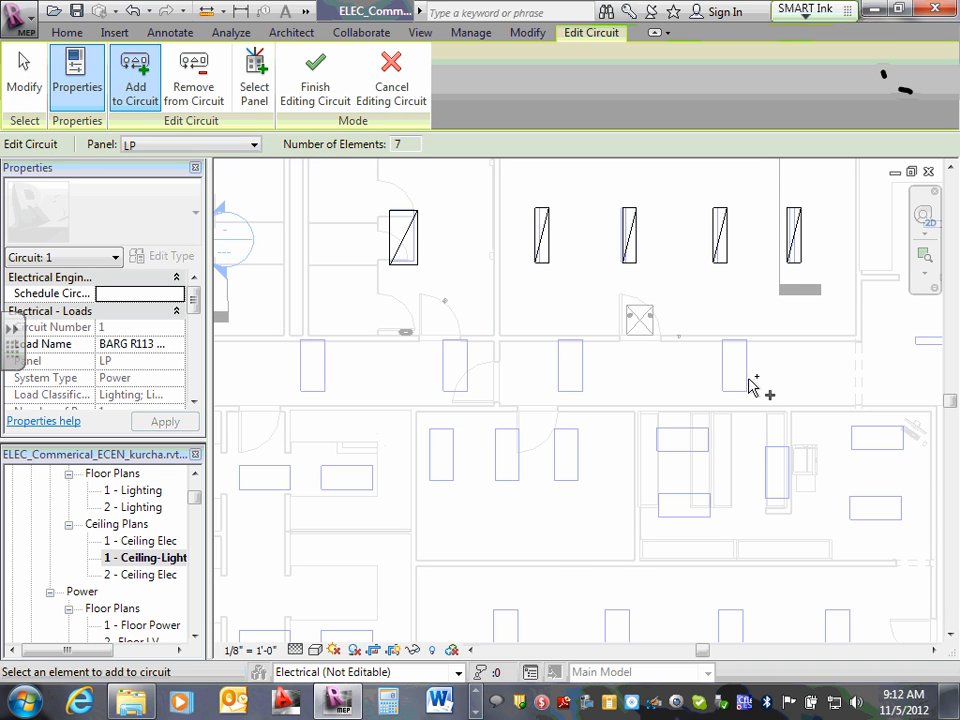
pyautogui.click(639, 320)
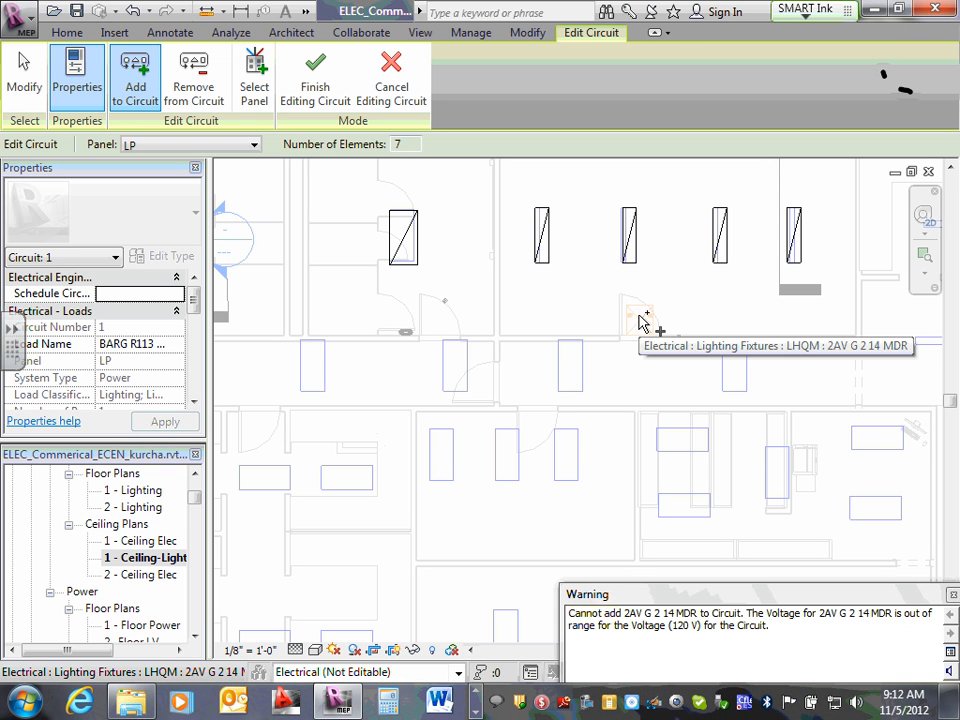
pyautogui.click(316, 86)
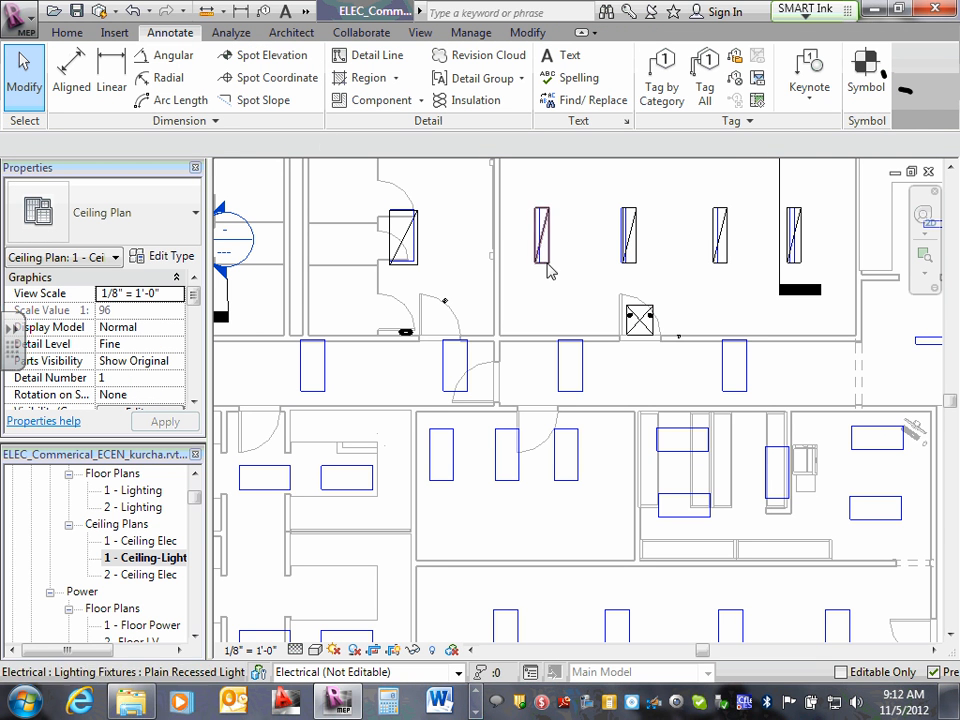
# - Recheck the voltage and apparent load in the LHQM exit unit's type properties, leaving them unedited
pyautogui.click(641, 317)
pyautogui.moveTo(725, 78)
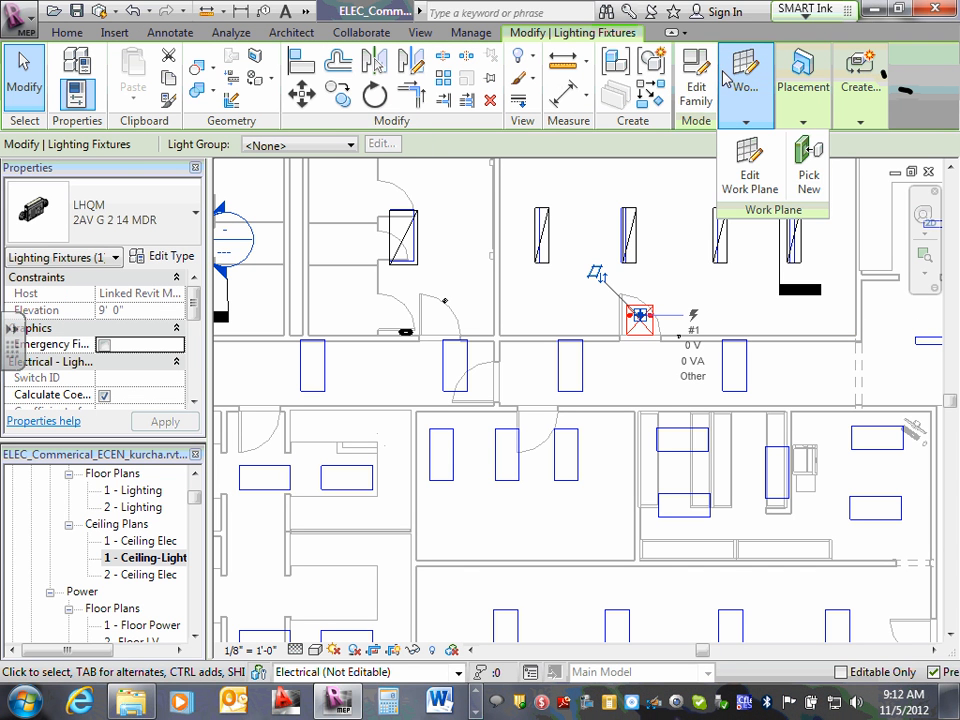
pyautogui.click(199, 218)
pyautogui.click(195, 222)
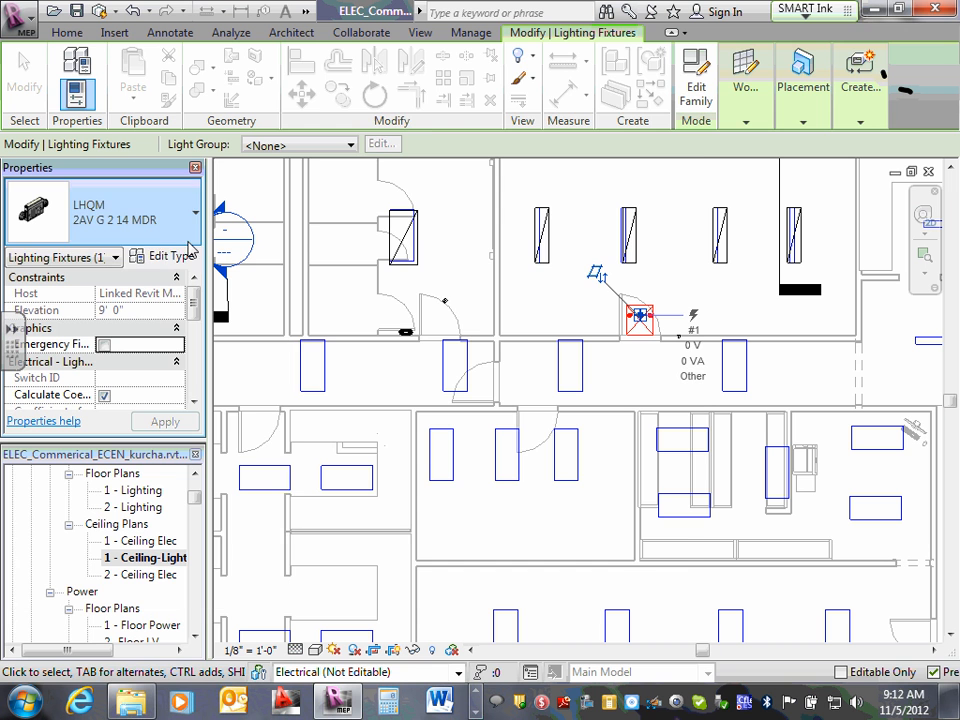
pyautogui.click(189, 253)
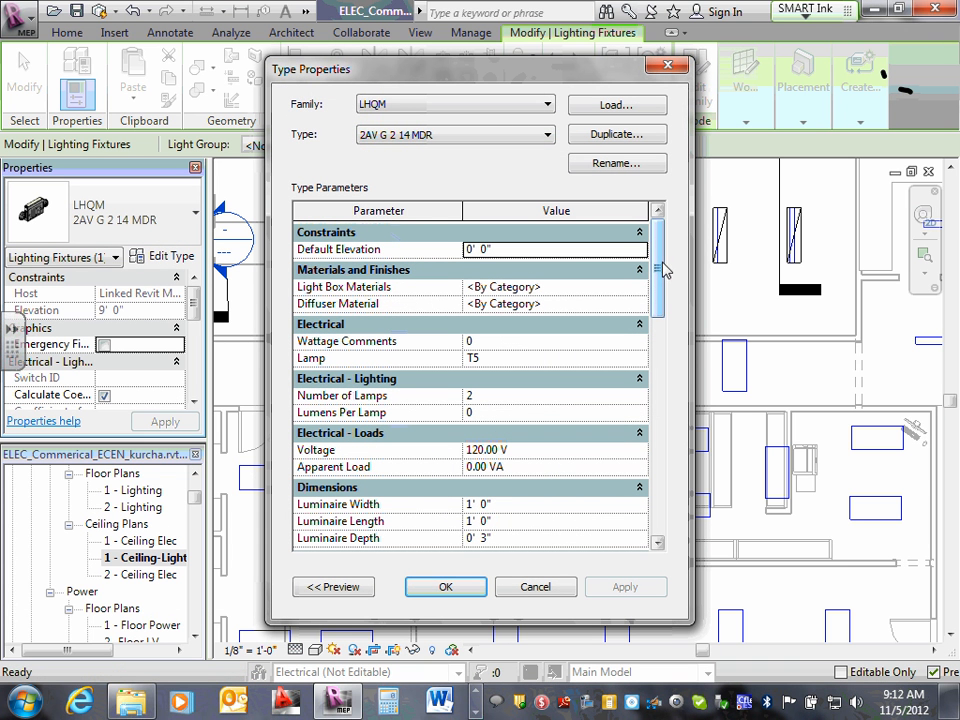
pyautogui.click(520, 588)
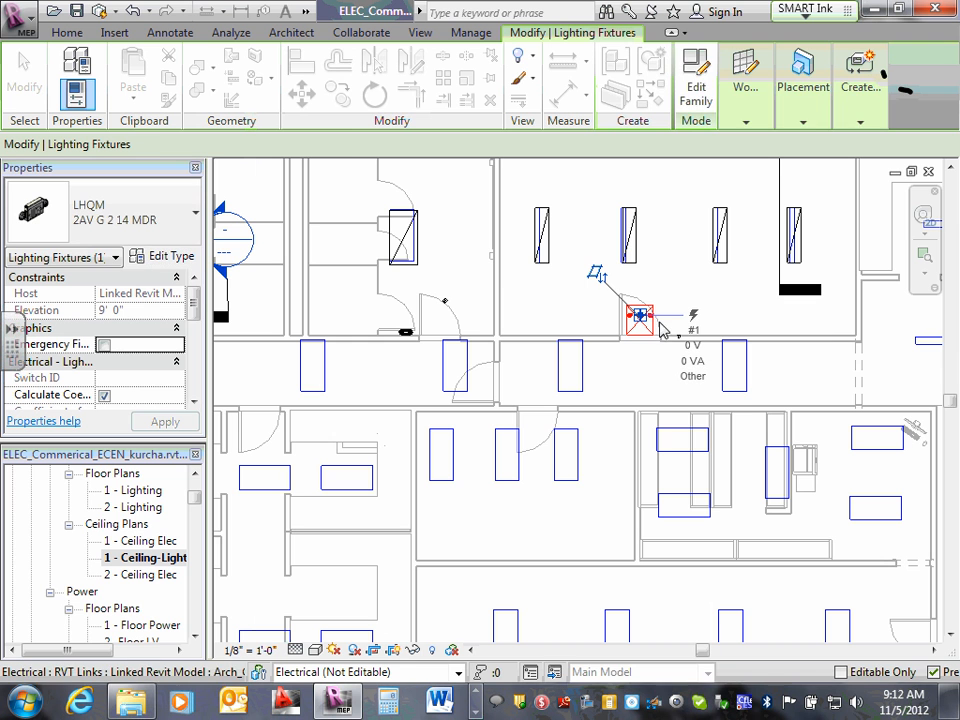
# - Open the LHQM family for editing, inspect its electrical connector's load properties, and close the family
pyautogui.click(697, 88)
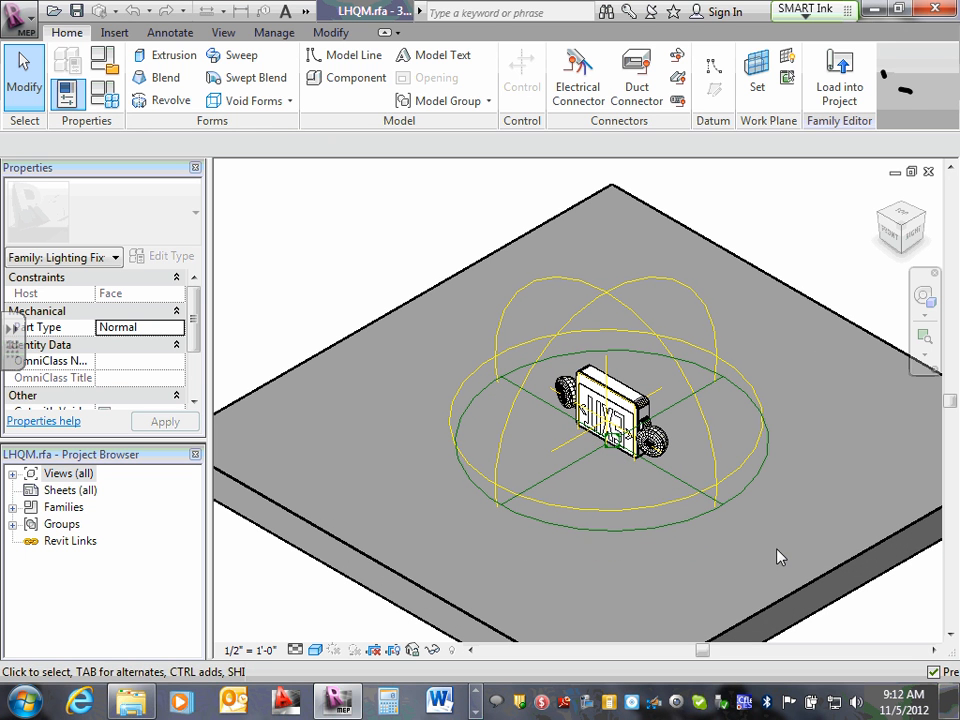
pyautogui.click(750, 486)
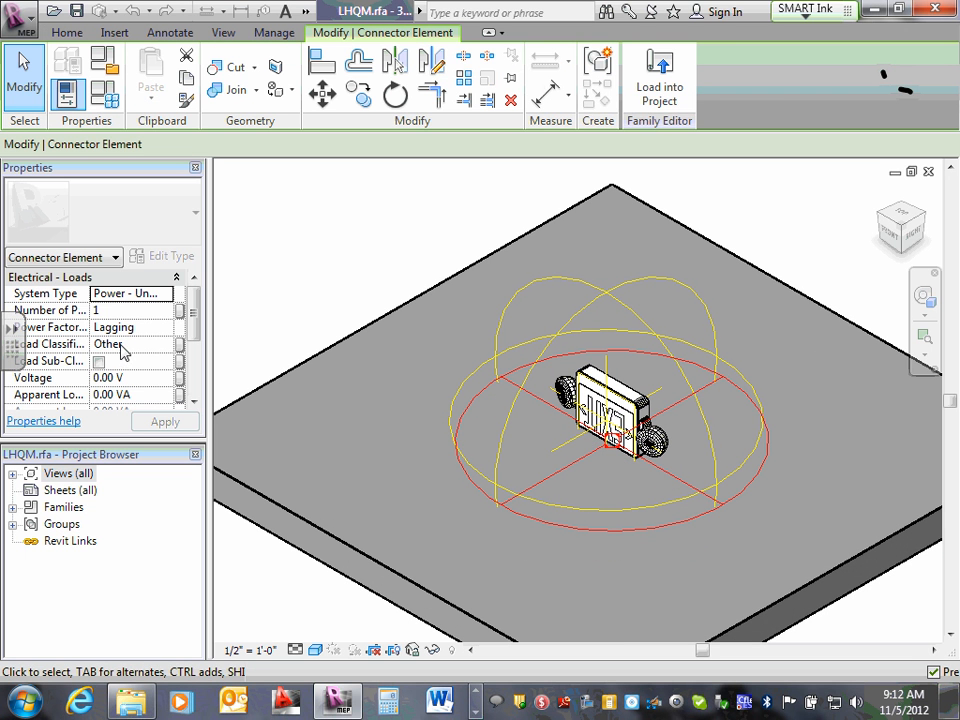
pyautogui.scroll(-1, 196, 330)
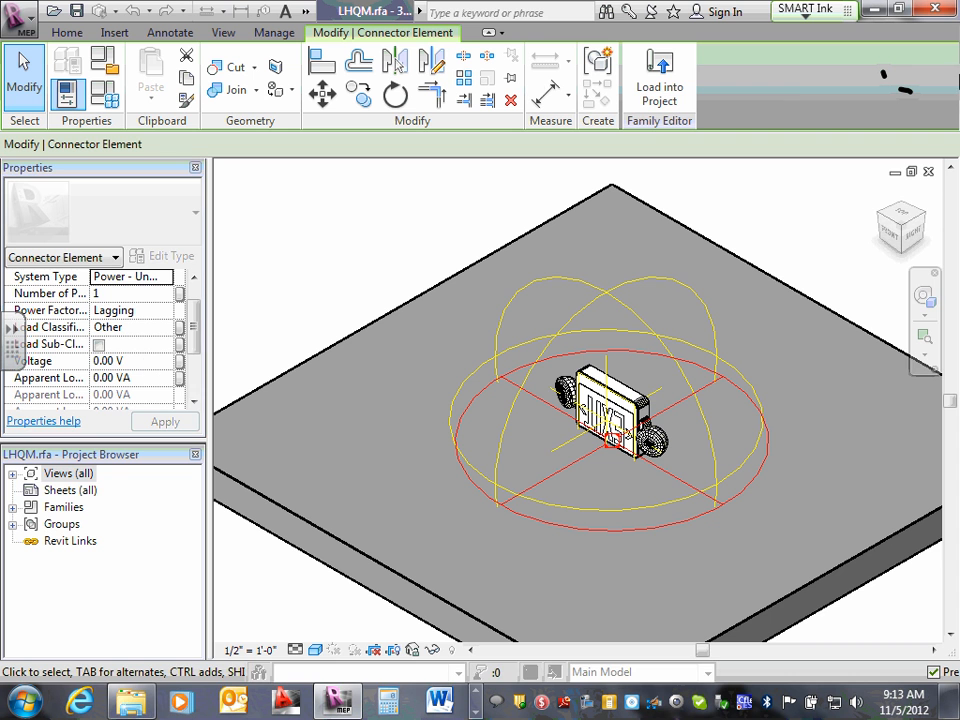
pyautogui.click(928, 171)
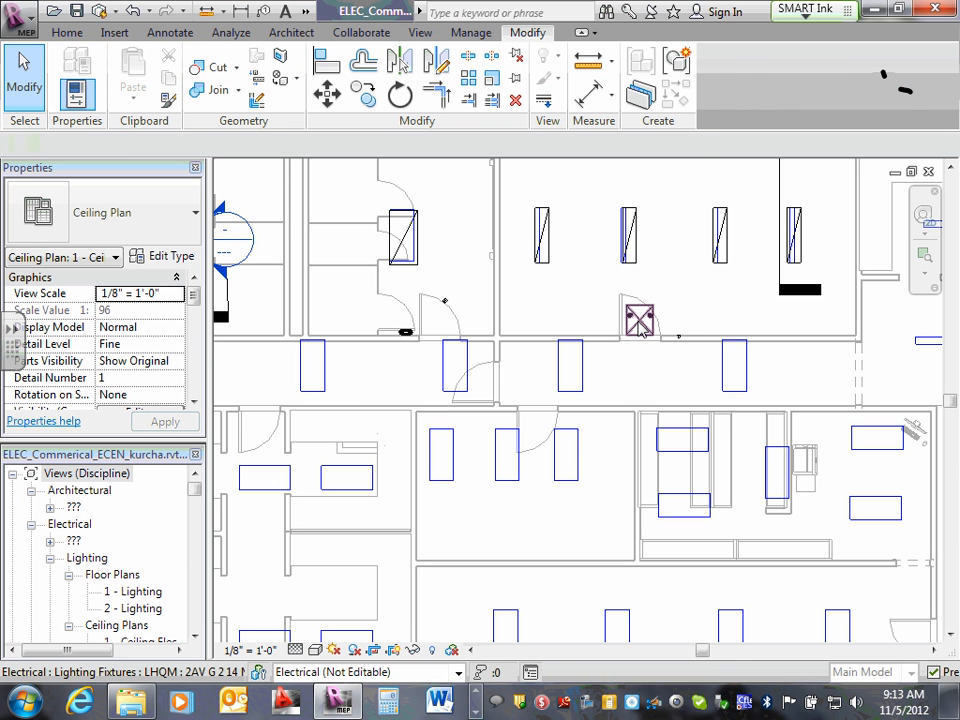
# - Reopen the LHQM exit unit's family and set its electrical connector's voltage to 120 V
pyautogui.click(639, 320)
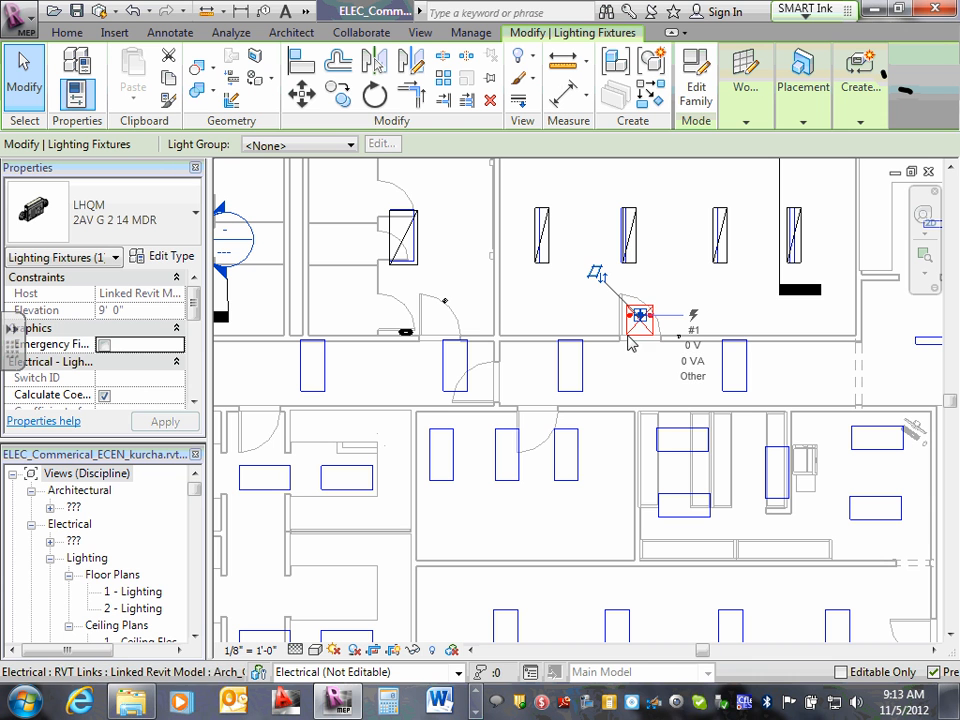
pyautogui.click(698, 92)
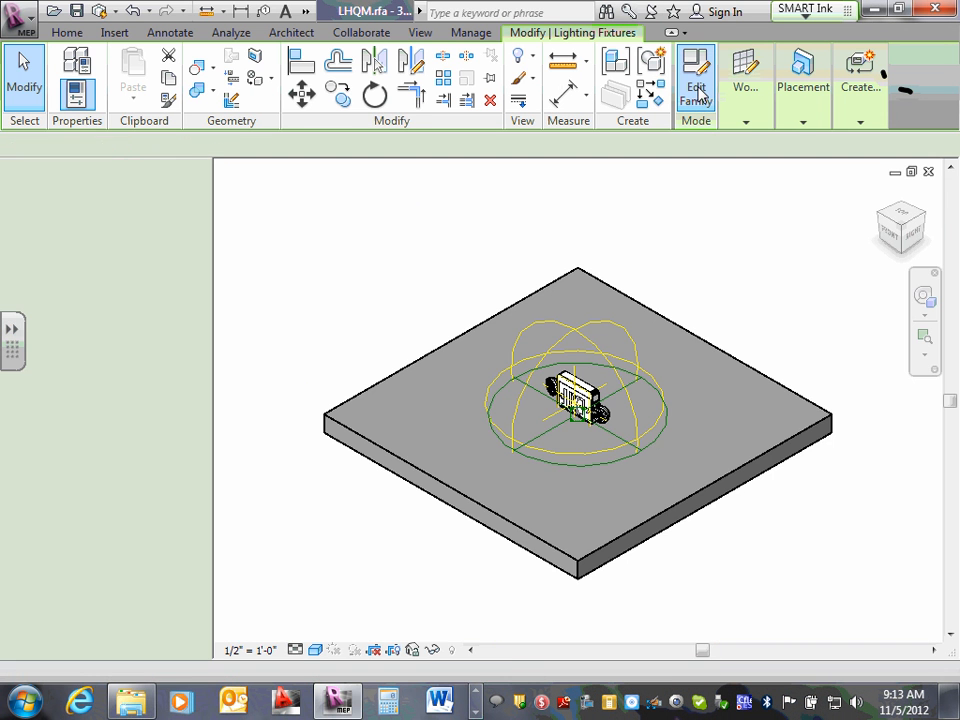
pyautogui.scroll(3, 664, 450)
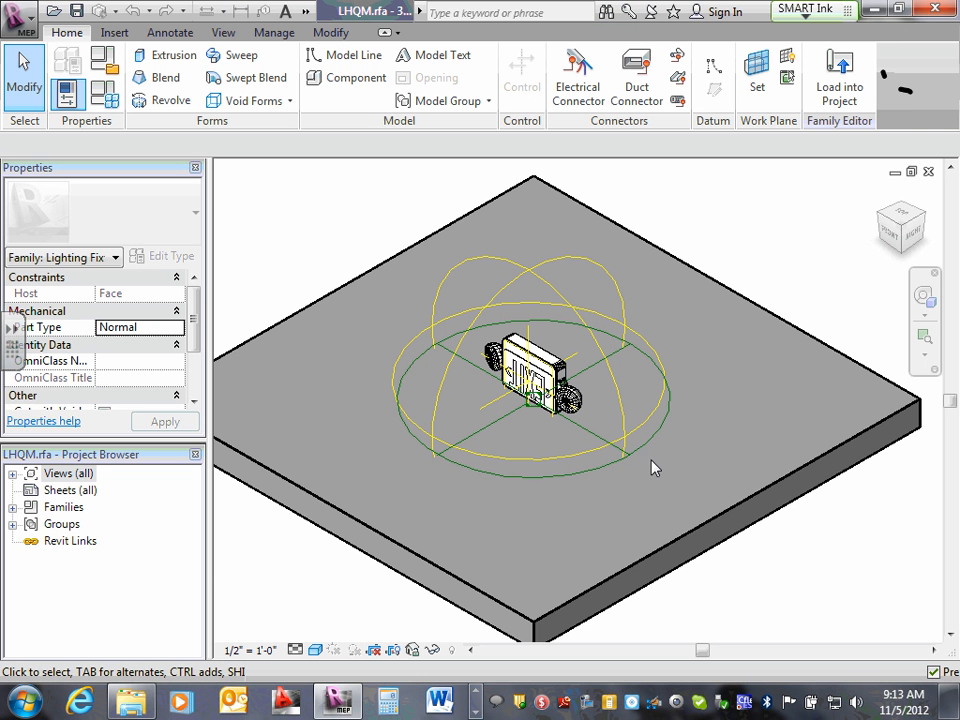
pyautogui.click(651, 441)
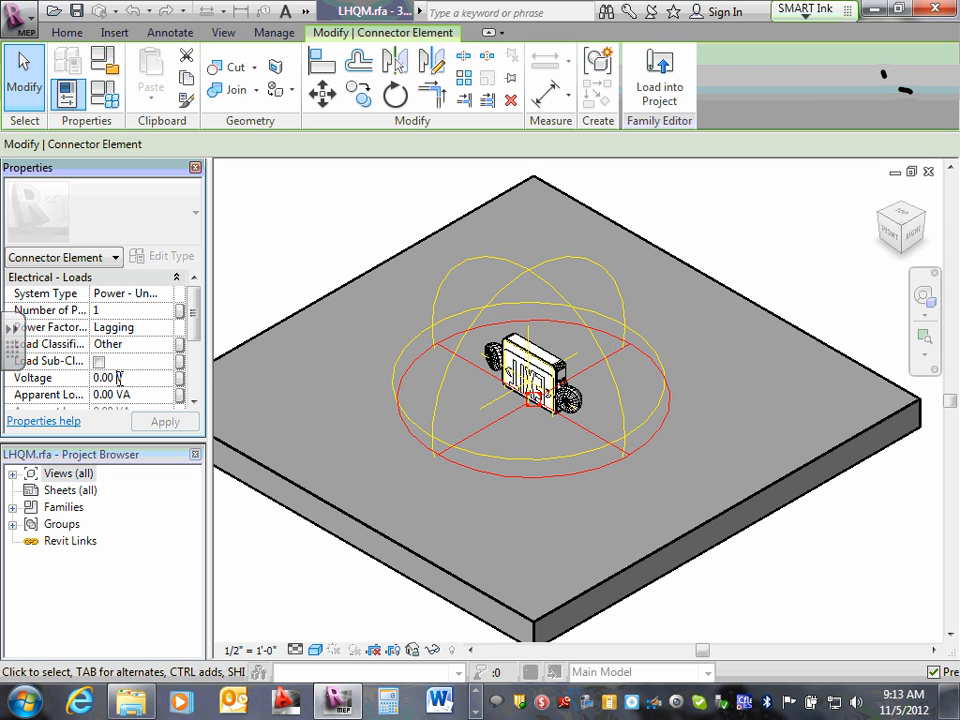
pyautogui.moveTo(101, 377); pyautogui.dragTo(88, 378)
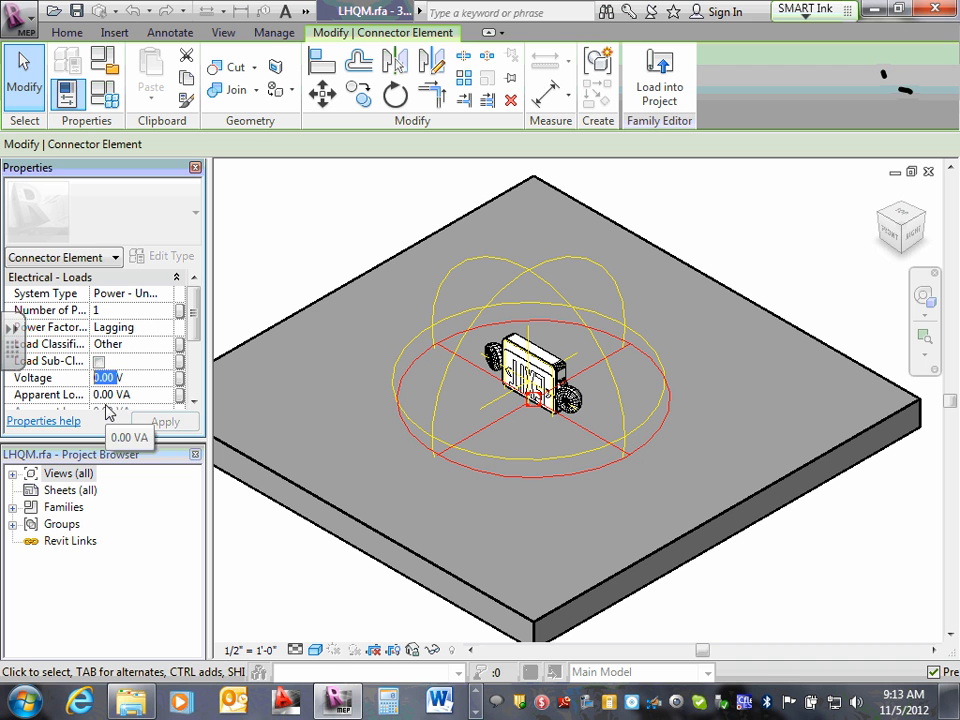
pyautogui.write('120')
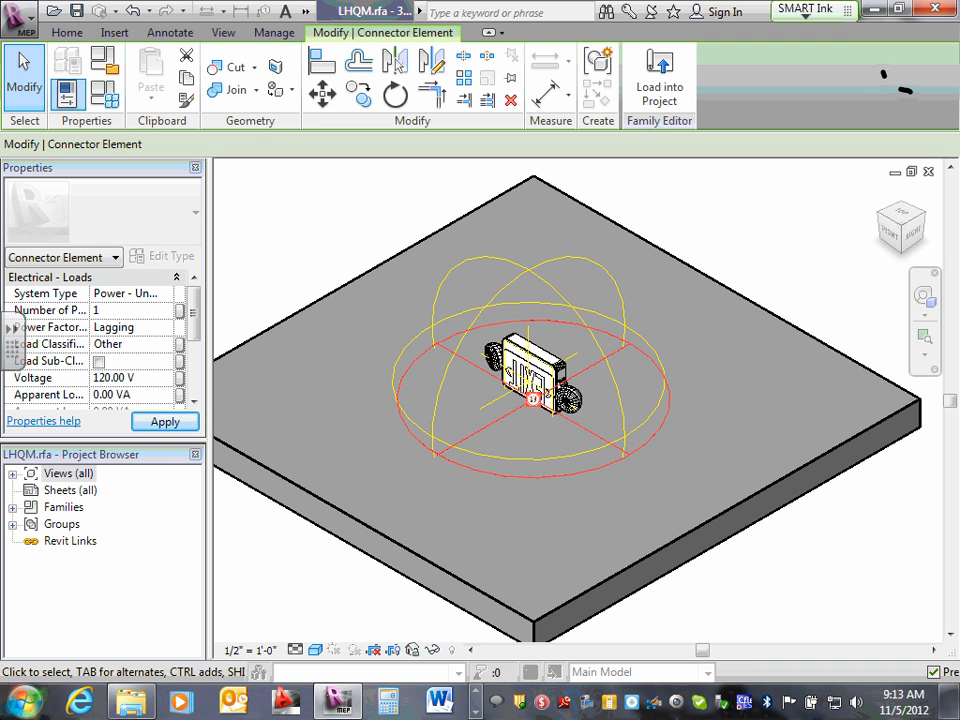
# - Set the connector's apparent load to 20 VA and apply the change
pyautogui.click(114, 394)
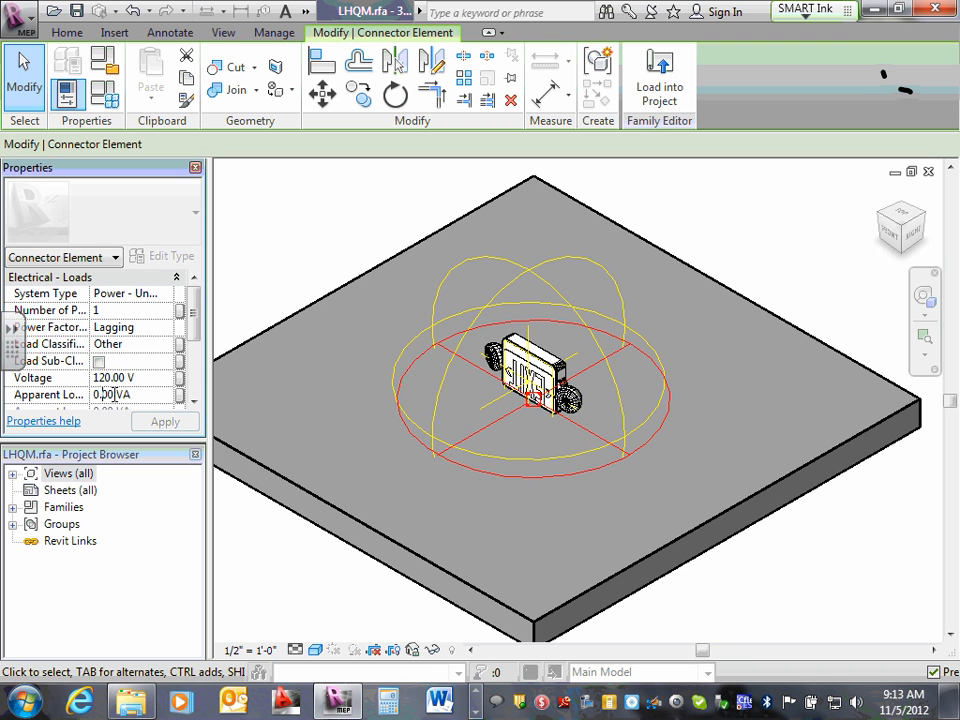
pyautogui.moveTo(111, 394); pyautogui.dragTo(88, 387)
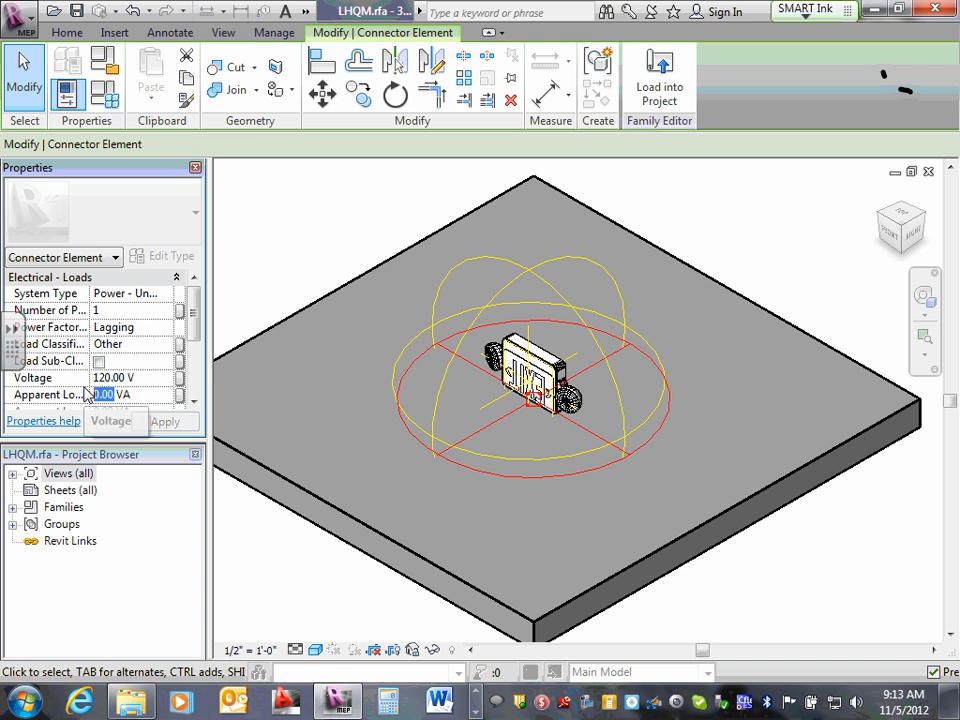
pyautogui.write('20')
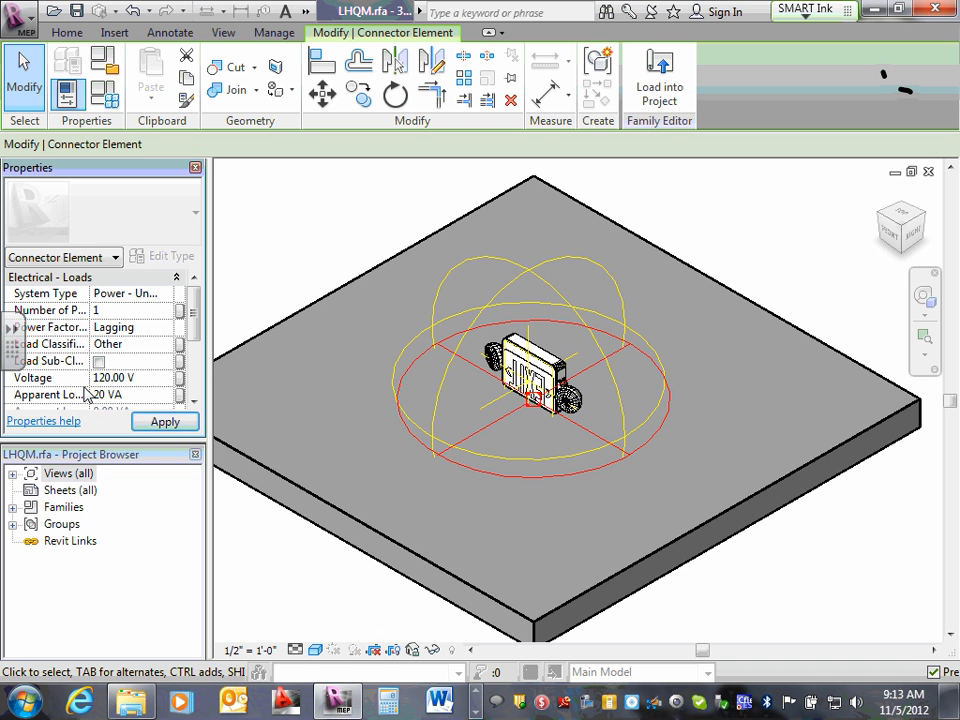
pyautogui.click(162, 421)
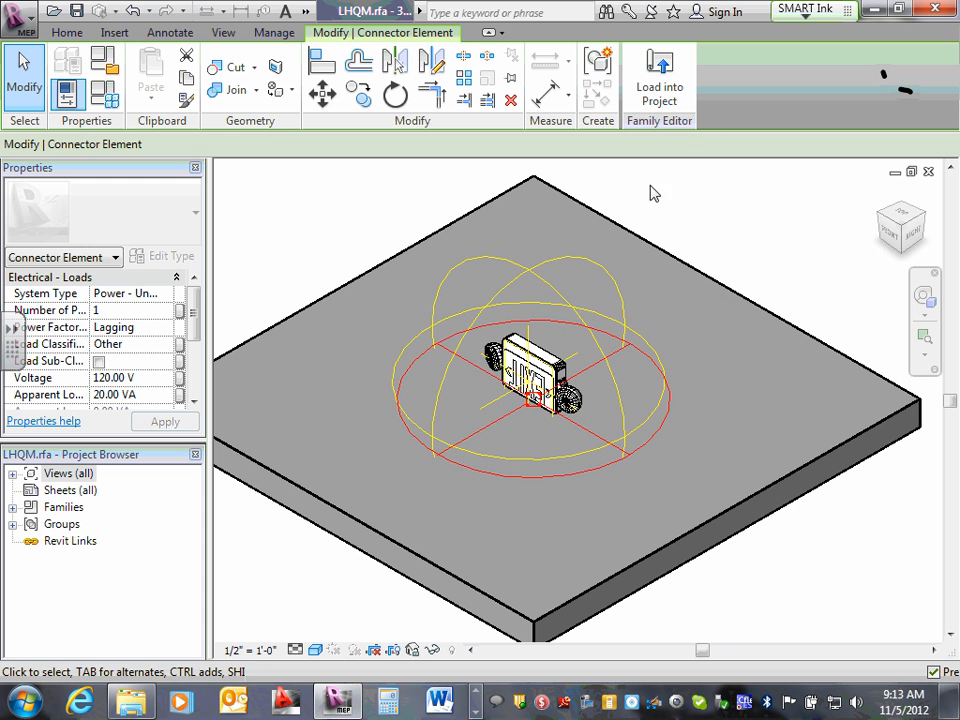
# - Load the edited LHQM family into the project, overwriting the existing version
pyautogui.click(665, 87)
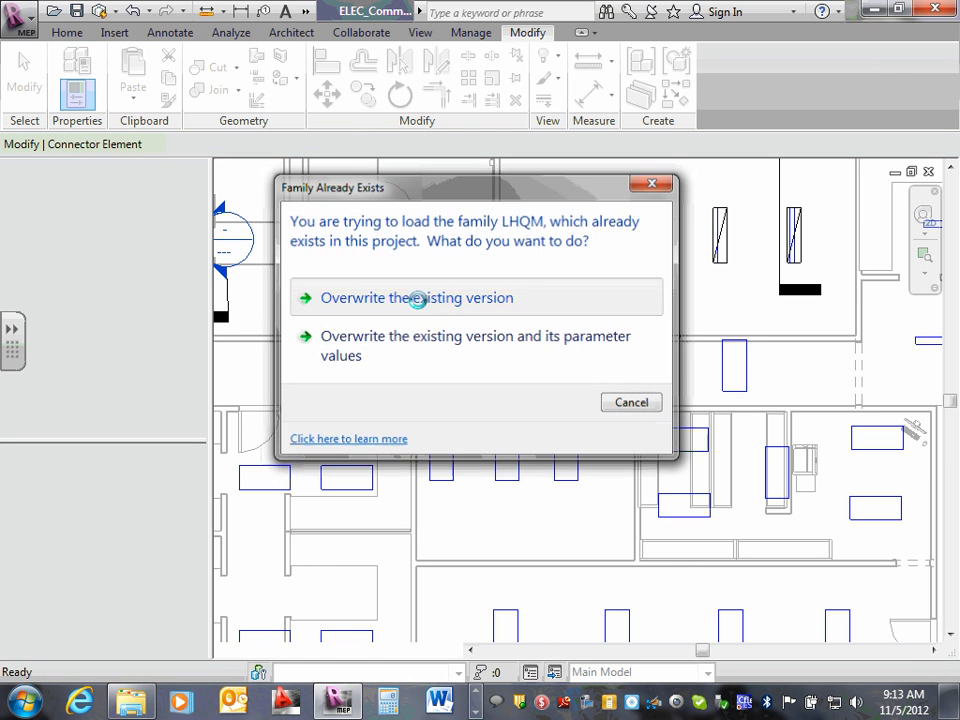
pyautogui.click(420, 299)
pyautogui.click(535, 366)
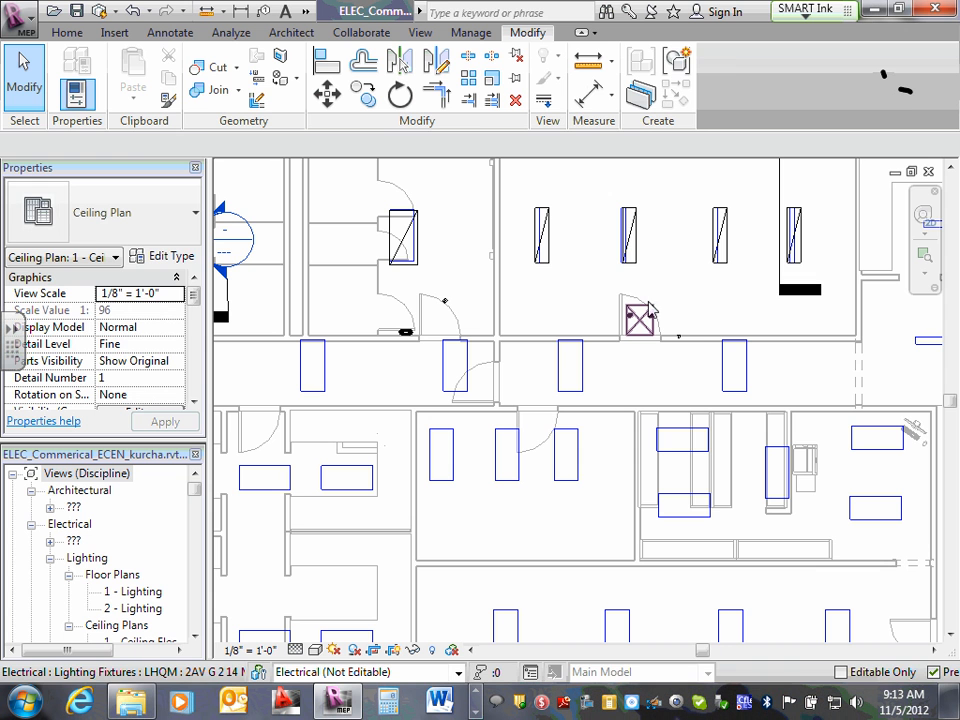
# - Open the LHQM exit unit's family, check its electrical connector's voltage and apparent load, and load the family back into the project
pyautogui.click(640, 320)
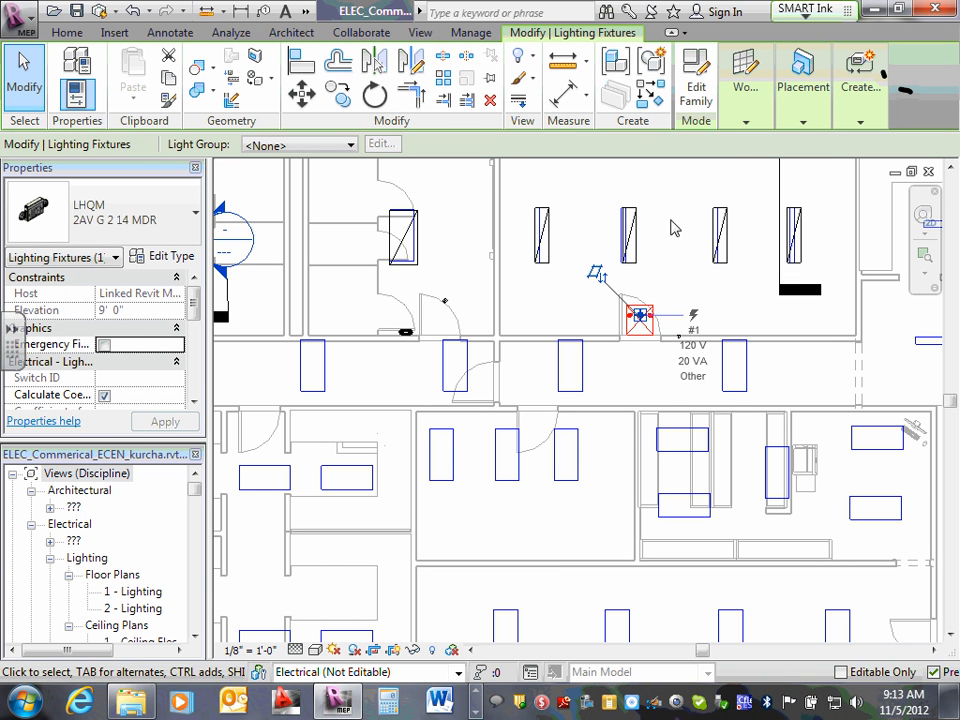
pyautogui.click(693, 97)
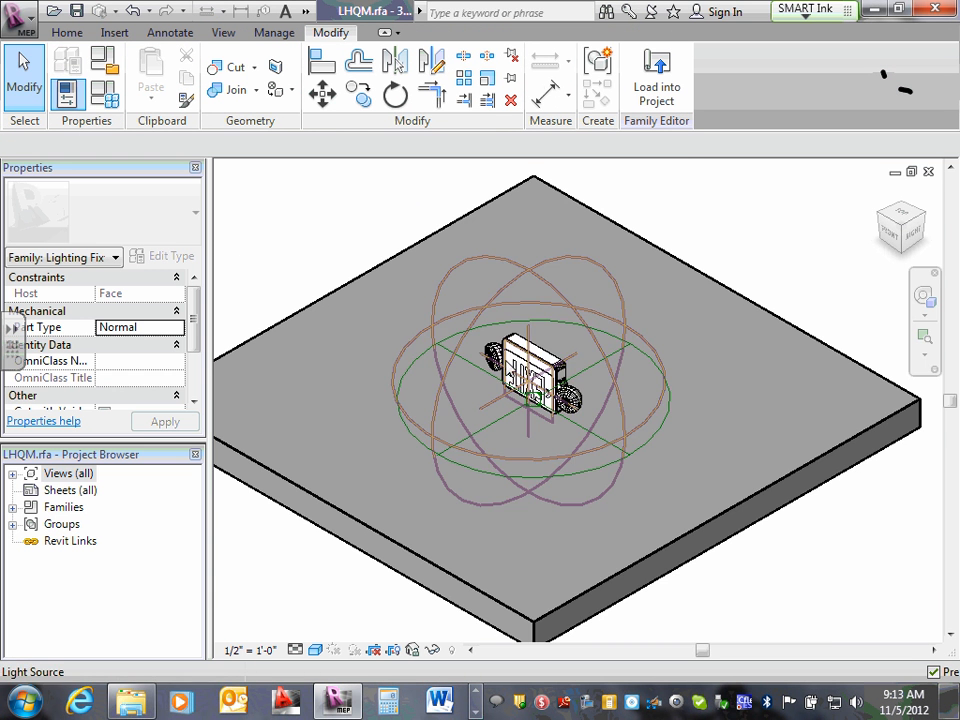
pyautogui.scroll(3, 505, 360)
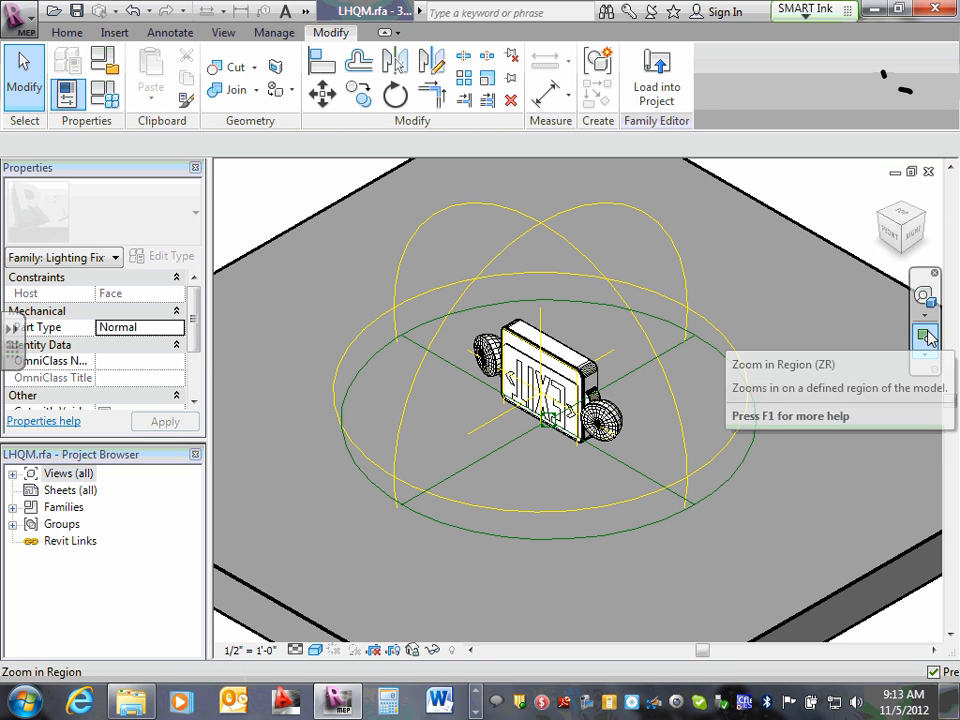
pyautogui.click(955, 700)
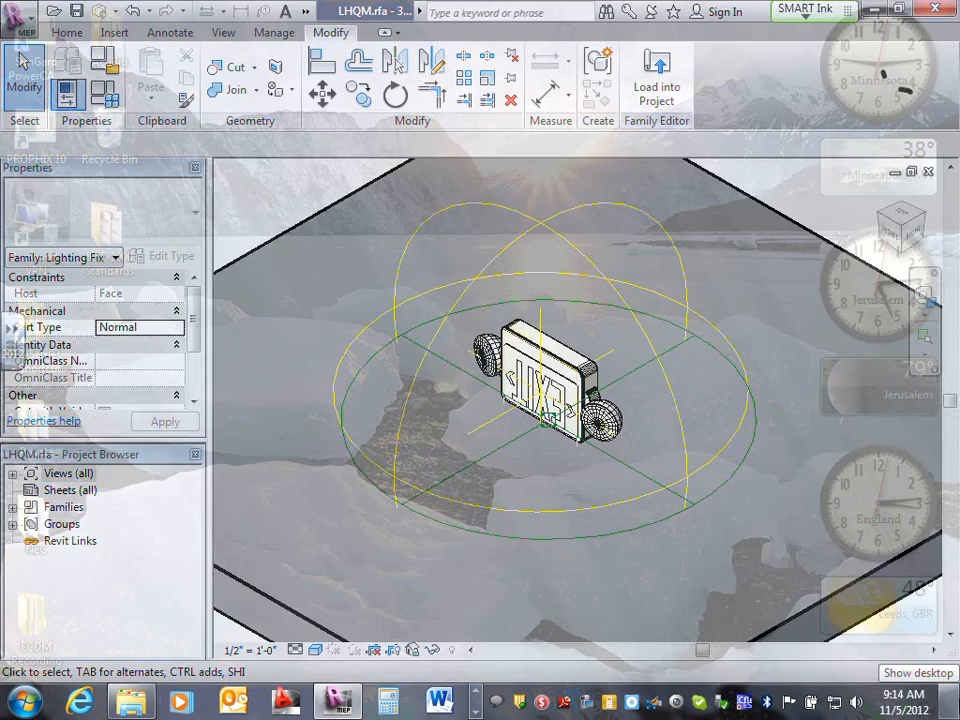
pyautogui.click(955, 700)
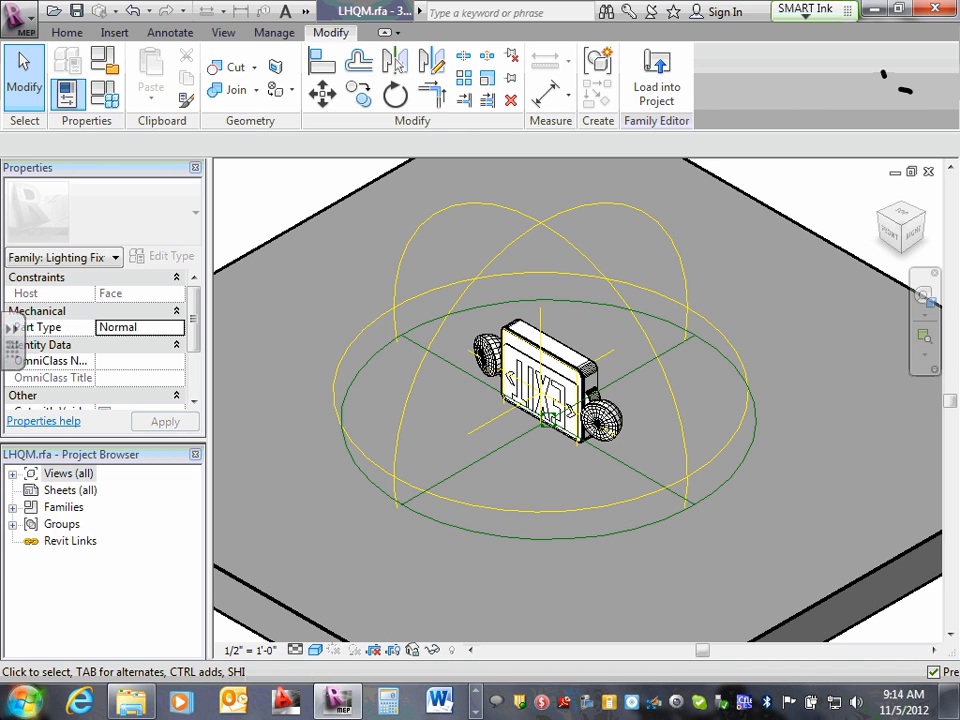
pyautogui.click(643, 535)
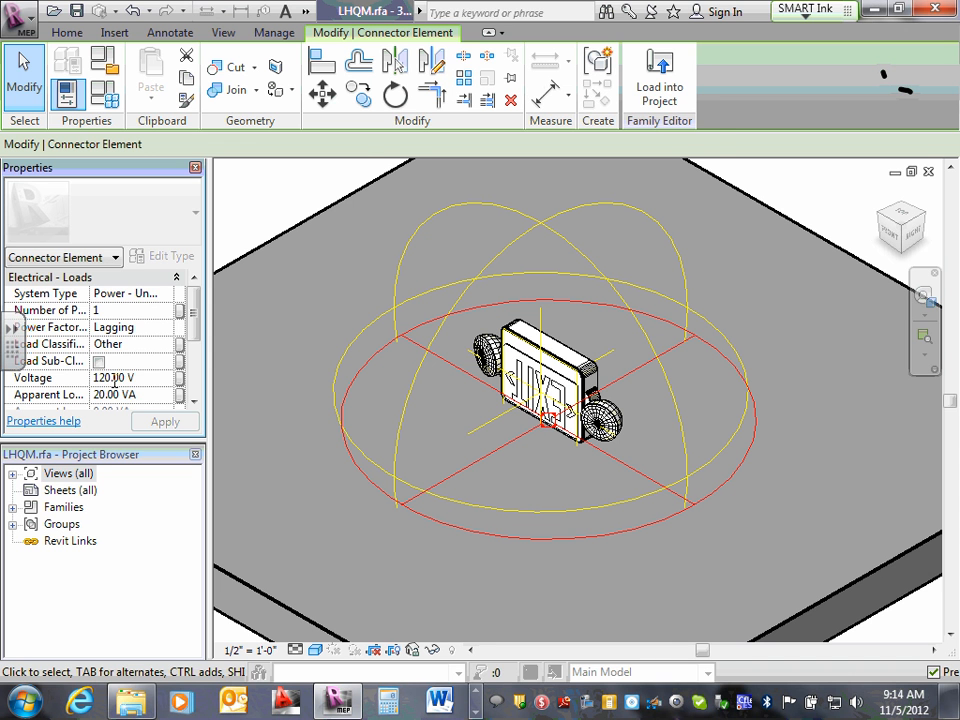
pyautogui.click(662, 90)
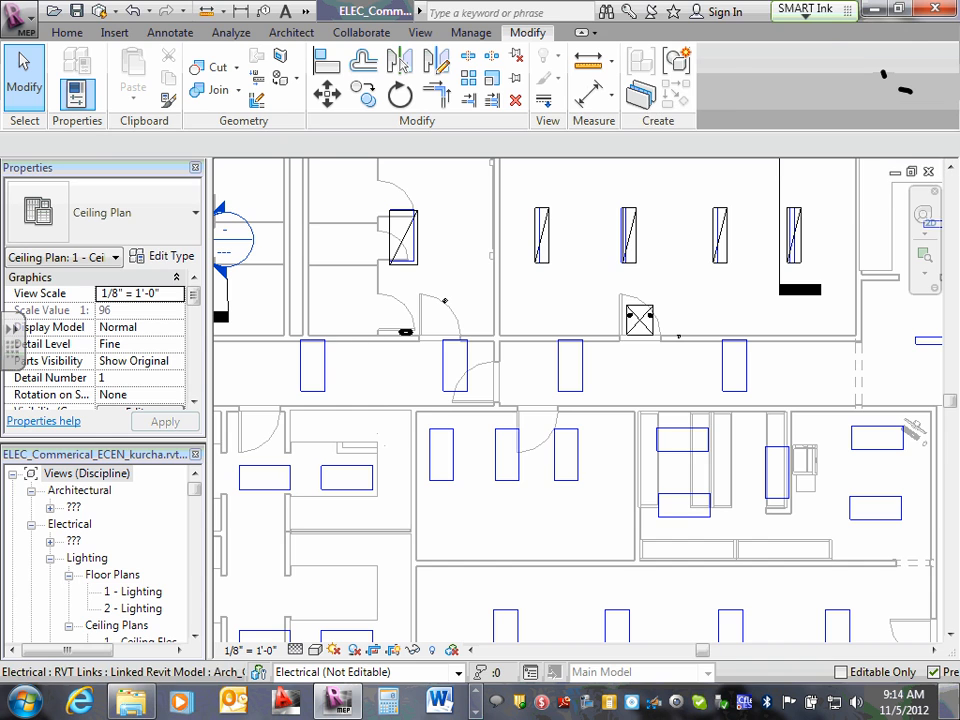
pyautogui.click(955, 700)
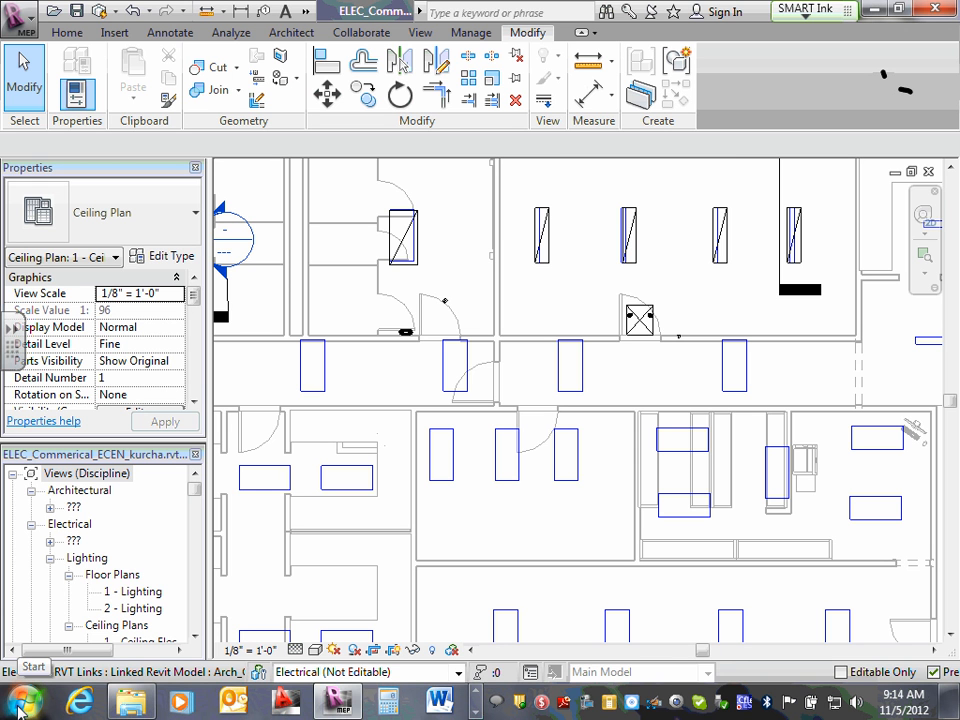
# - Edit circuit 1 of the recessed 1x4 fixtures on panel LP and add the LHQM exit unit by the door to it
pyautogui.click(638, 251)
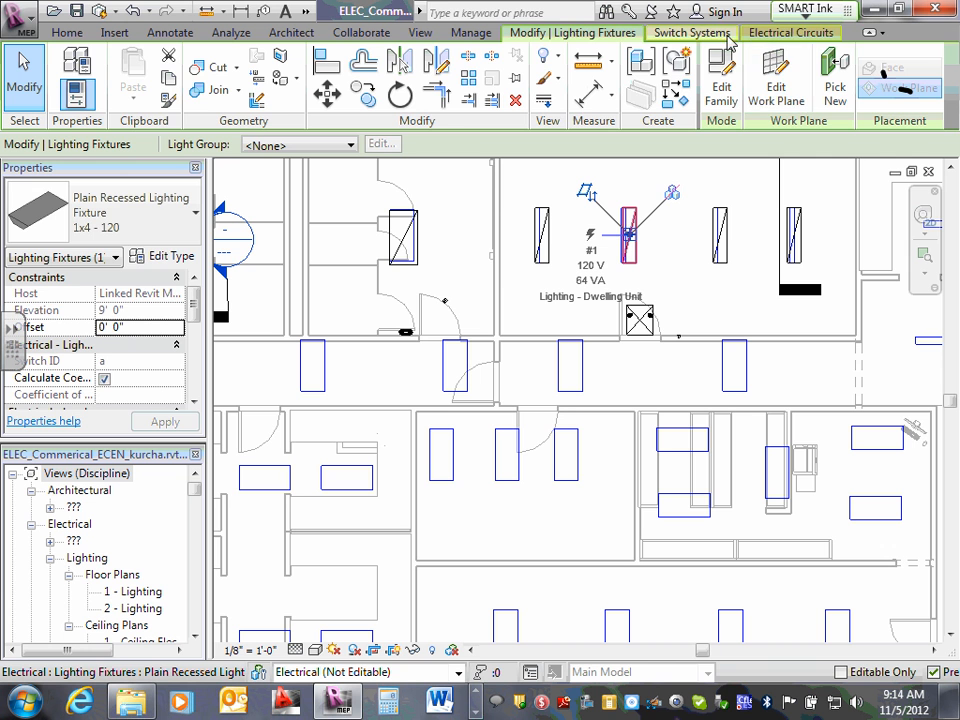
pyautogui.click(764, 36)
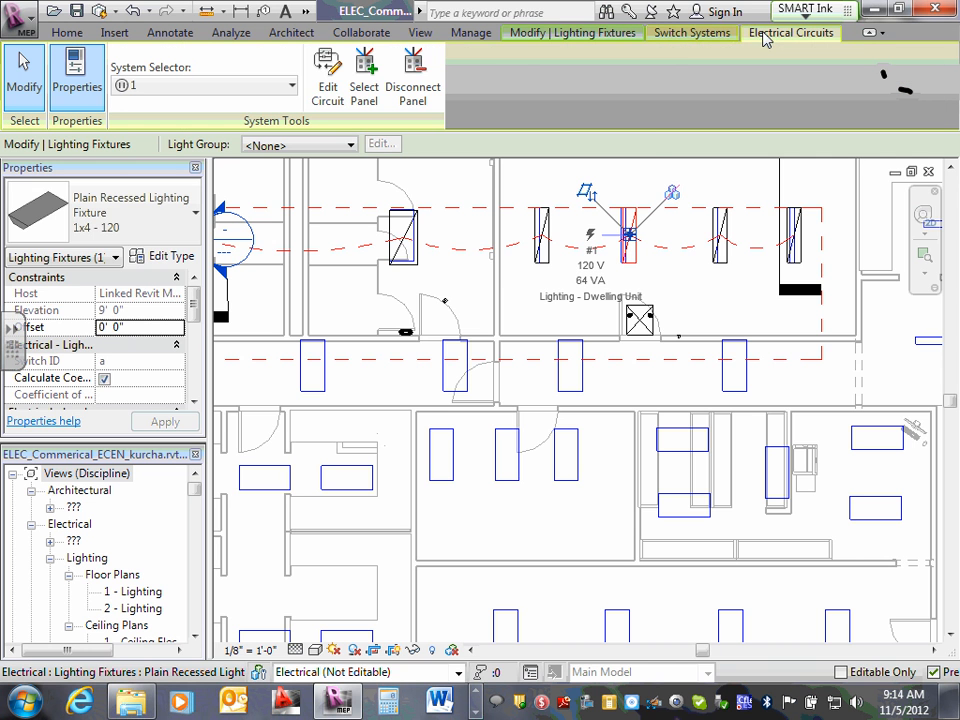
pyautogui.click(325, 88)
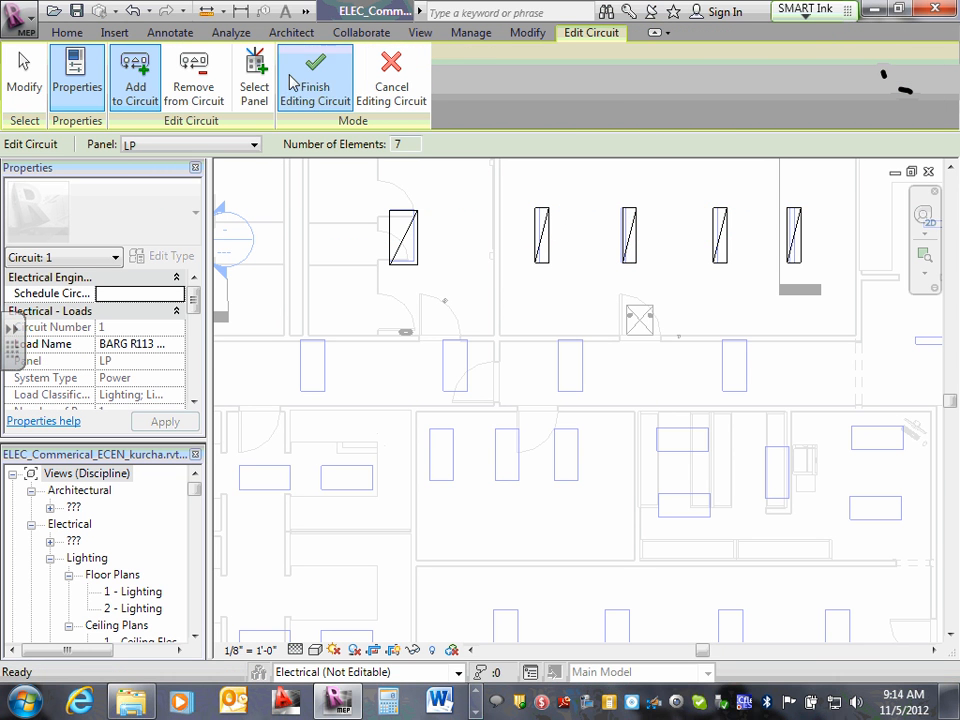
pyautogui.click(643, 324)
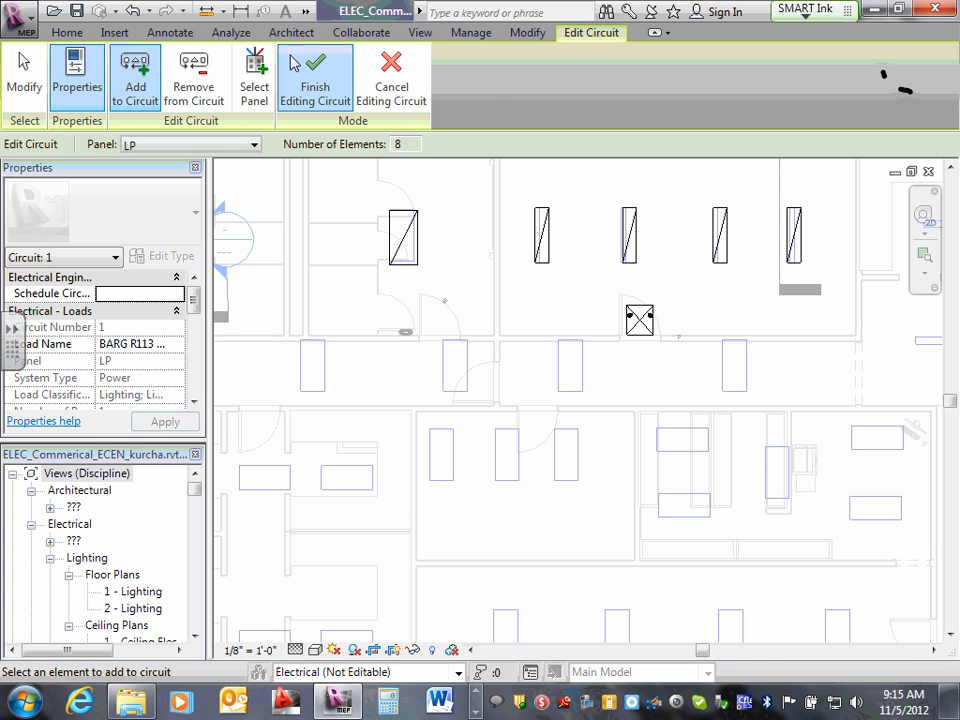
pyautogui.click(315, 88)
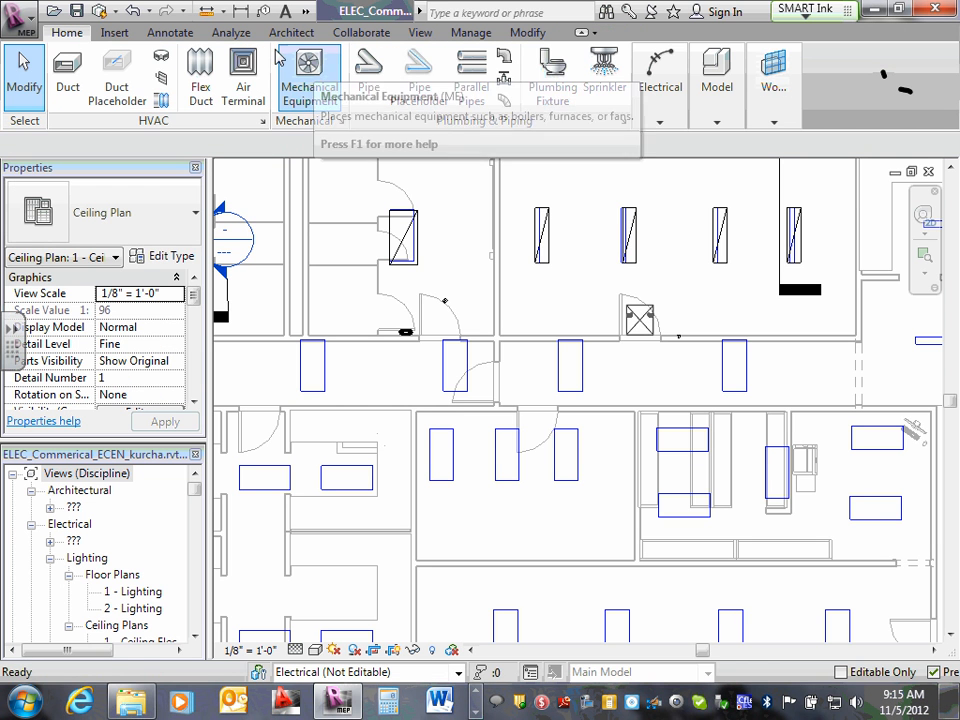
# - Tag the LHQM exit unit by category with a horizontal tag and attached-end leader, and end the tagging command
pyautogui.click(178, 36)
pyautogui.click(664, 94)
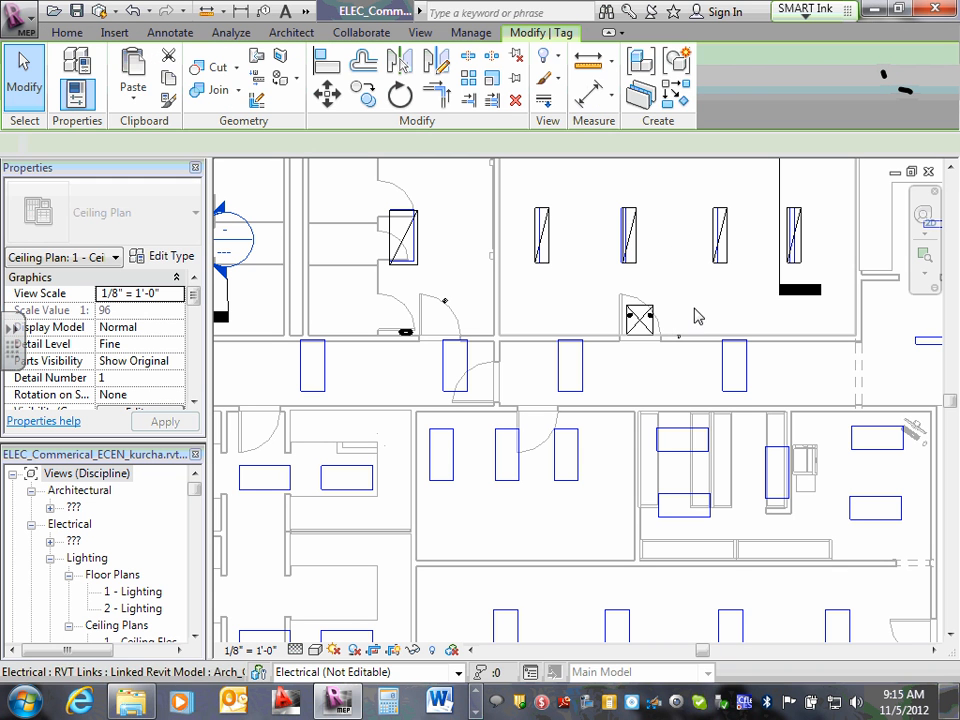
pyautogui.click(645, 318)
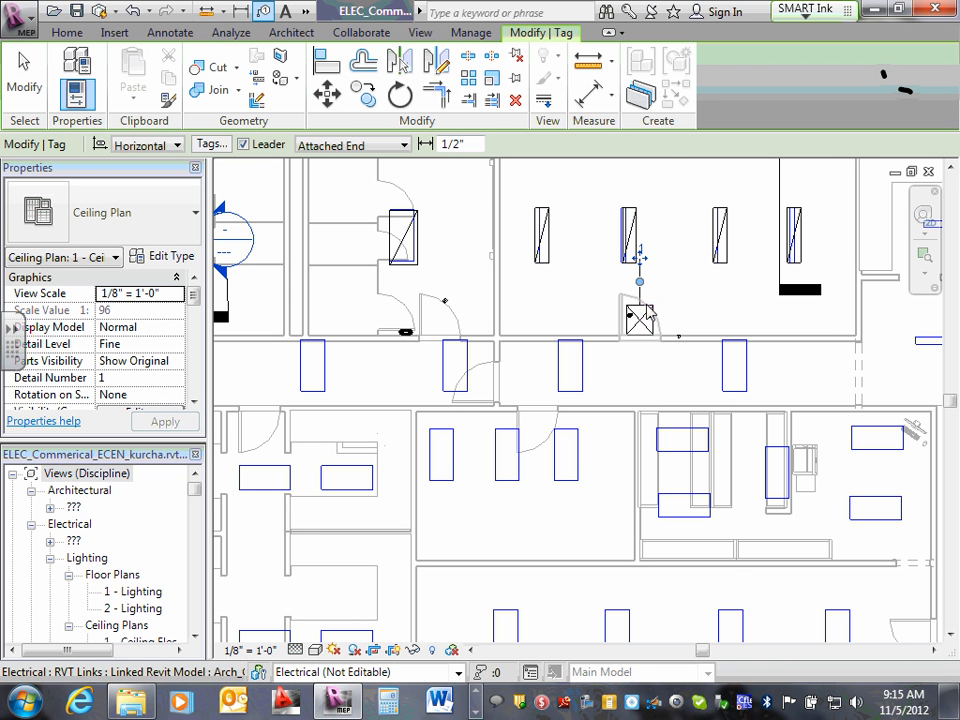
pyautogui.click(658, 258)
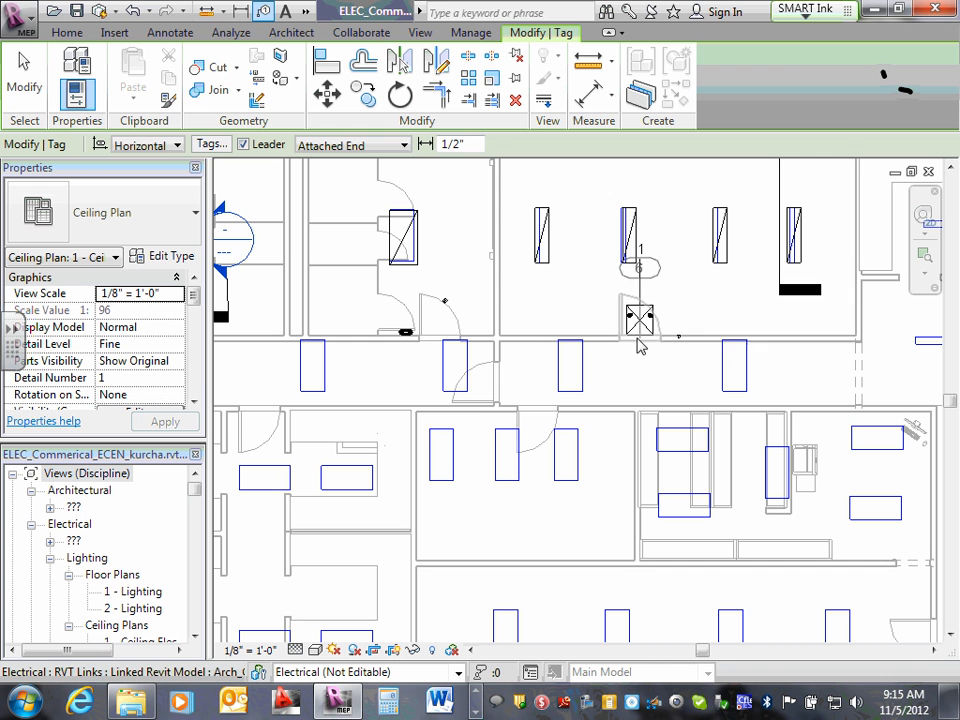
pyautogui.press('Escape')
pyautogui.press('Escape')
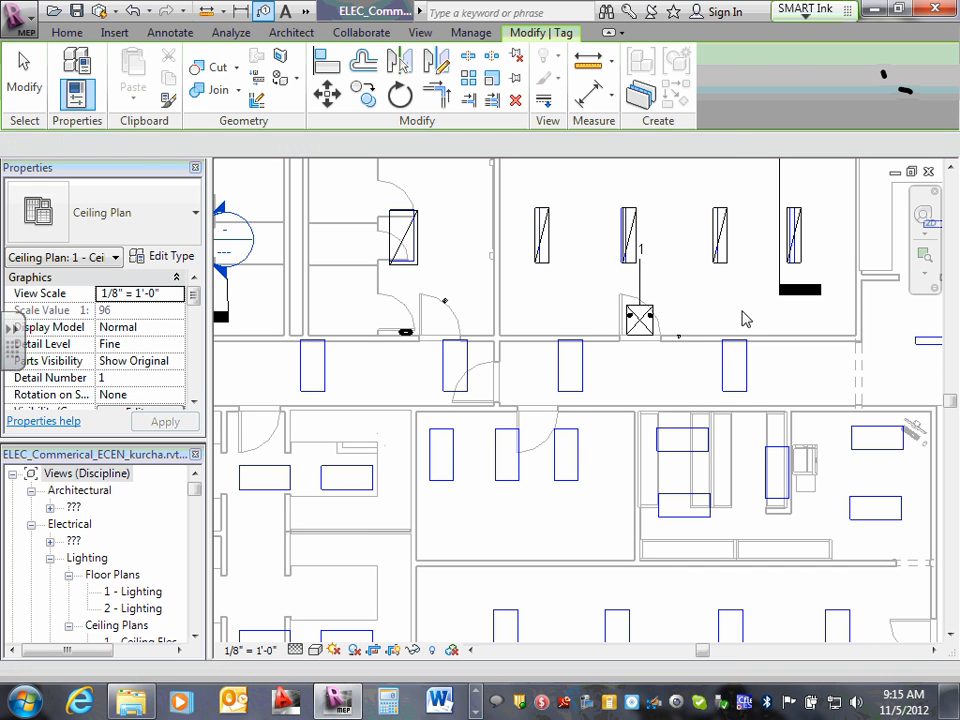
# - Set the Type Mark of the LHQM 2AV G 2 14 MDR type to Em/Ex
pyautogui.click(645, 322)
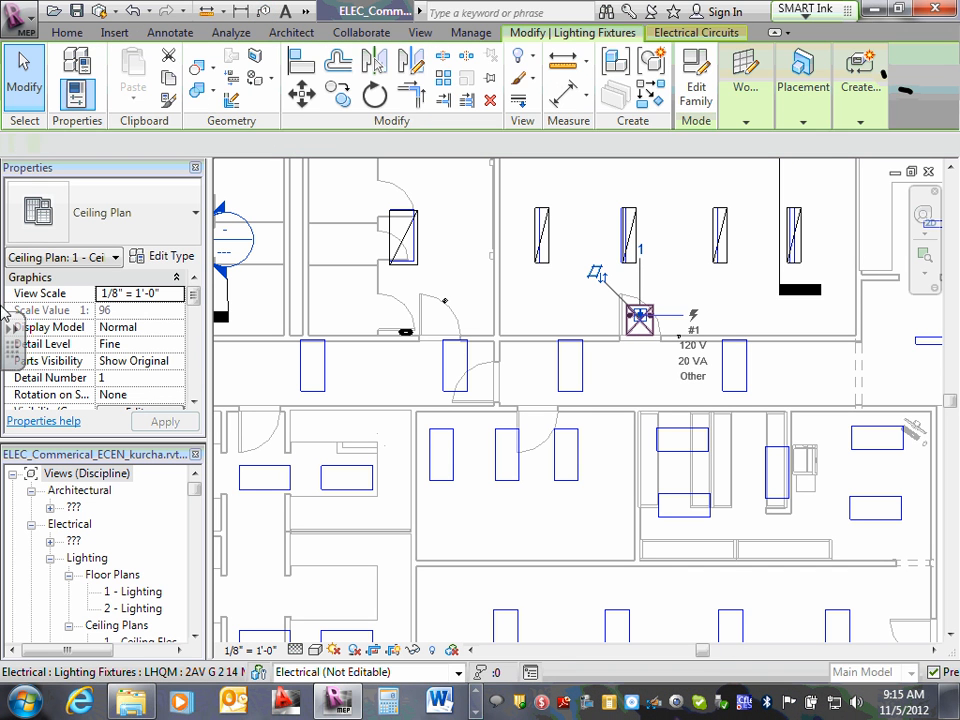
pyautogui.click(163, 256)
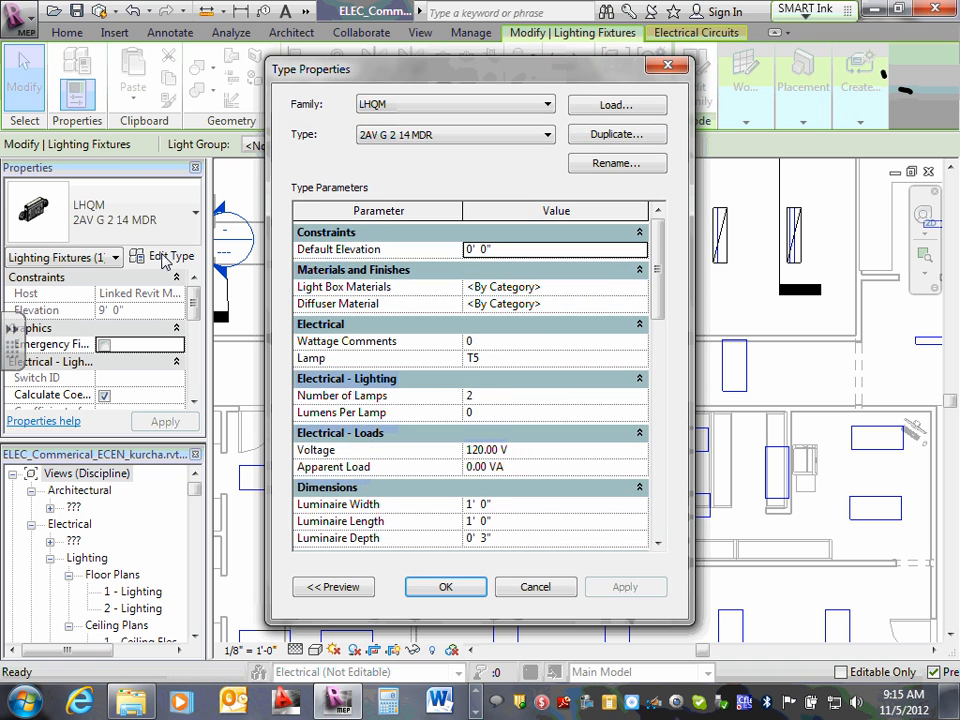
pyautogui.moveTo(664, 281); pyautogui.dragTo(660, 422)
pyautogui.click(516, 331)
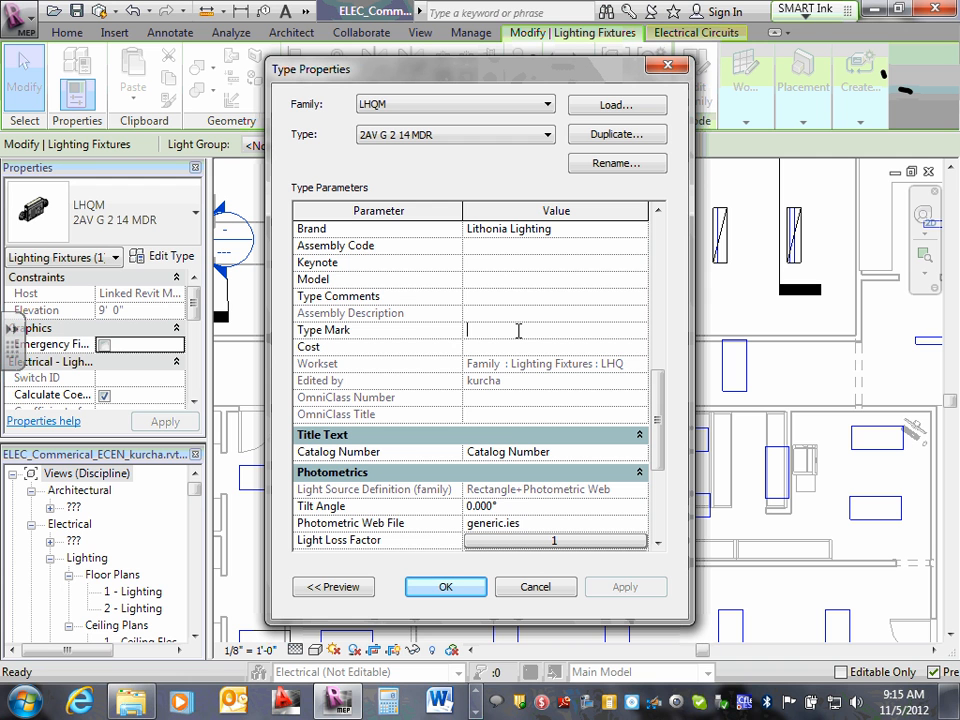
pyautogui.write('Em')
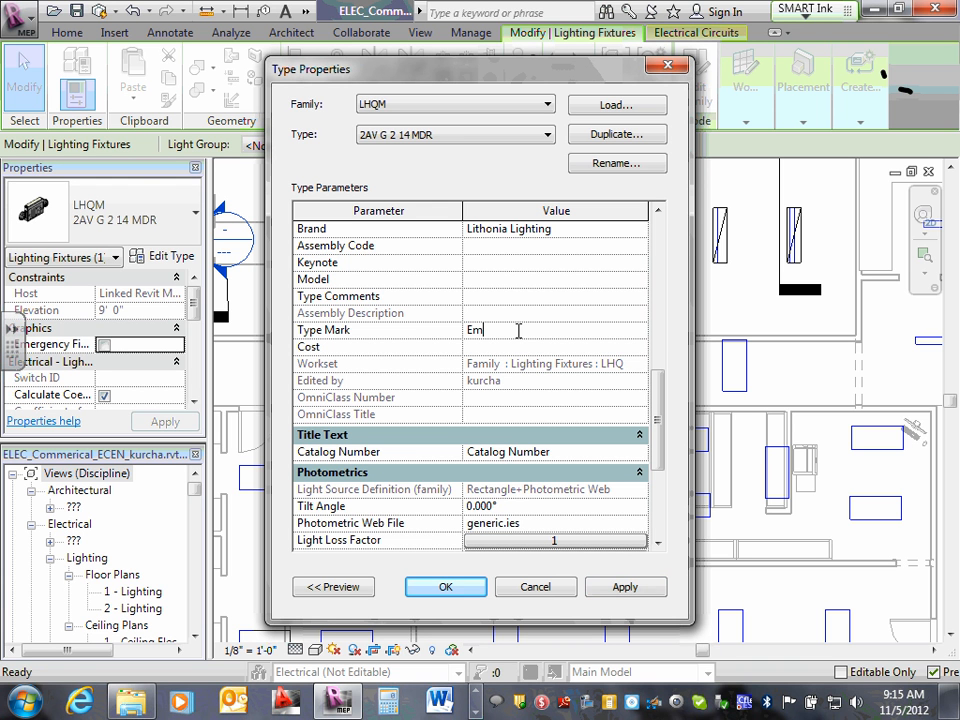
pyautogui.write('/Ex')
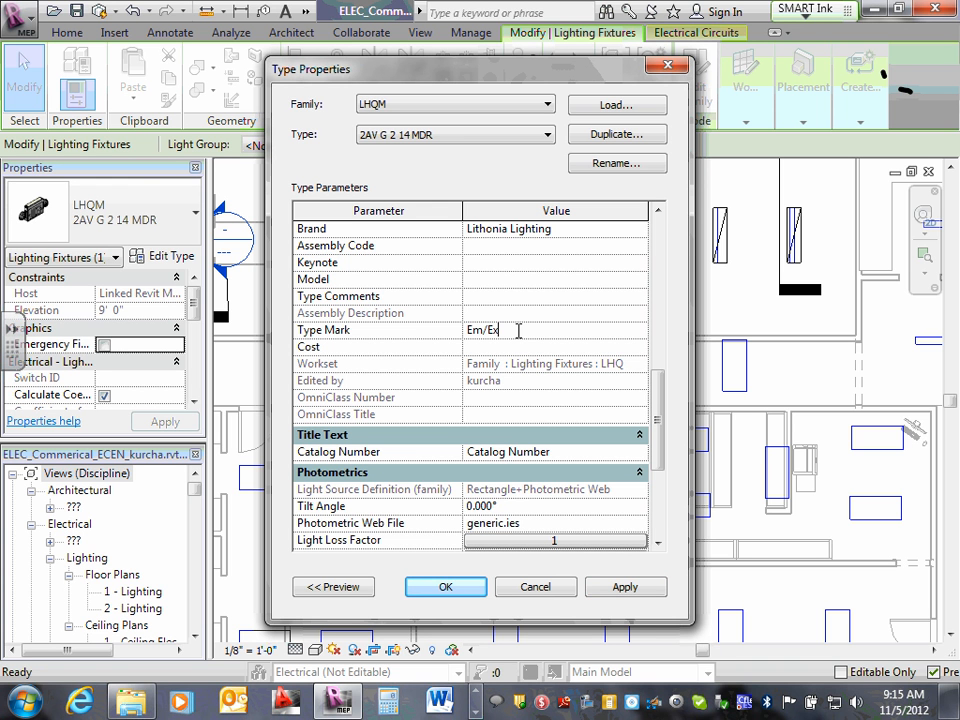
pyautogui.click(476, 592)
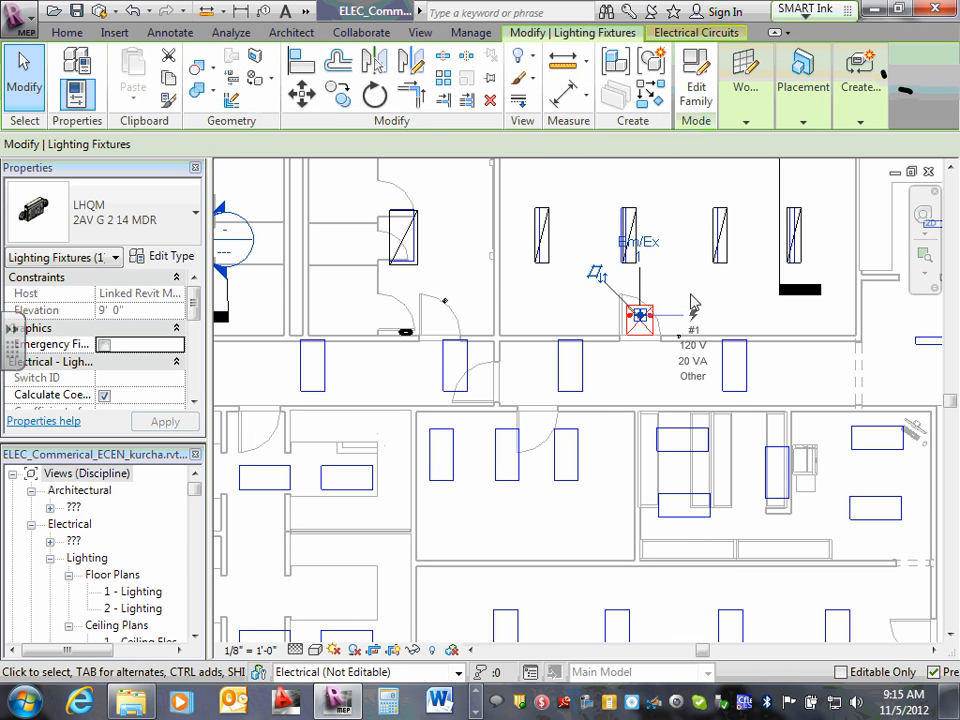
pyautogui.click(622, 371)
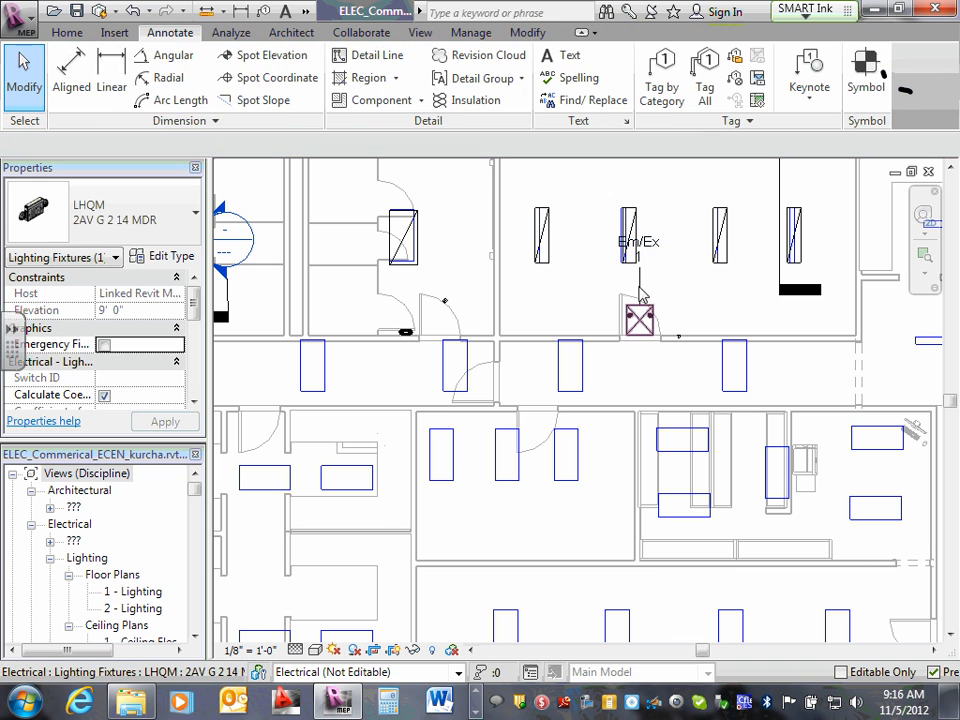
# - Move the Em/Ex tag close beside the exit unit and remove its leader
pyautogui.moveTo(655, 243); pyautogui.dragTo(700, 297)
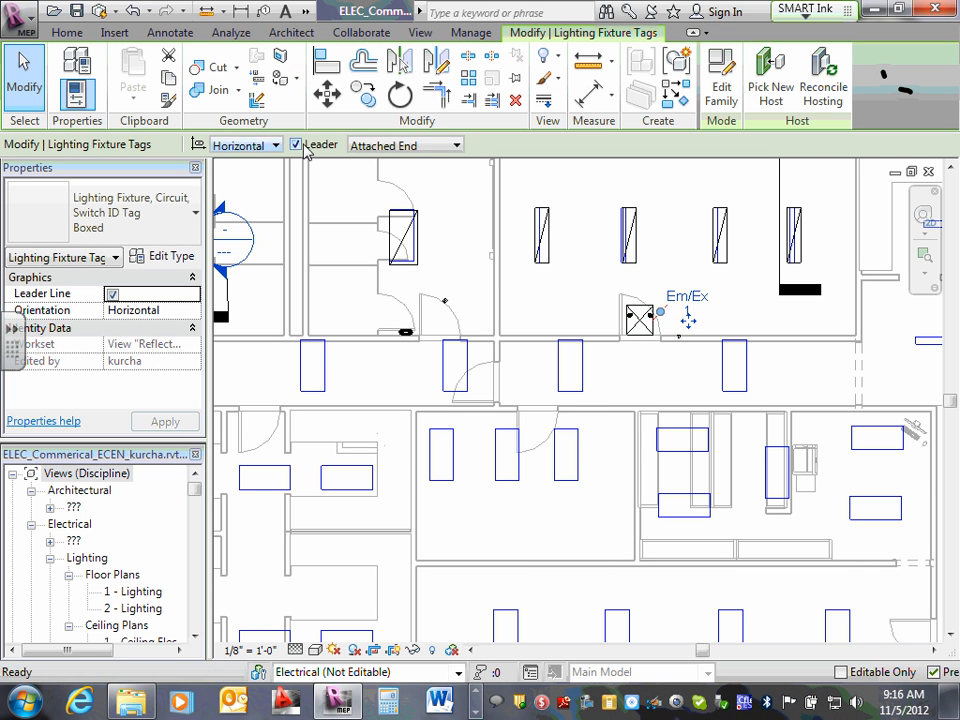
pyautogui.click(298, 145)
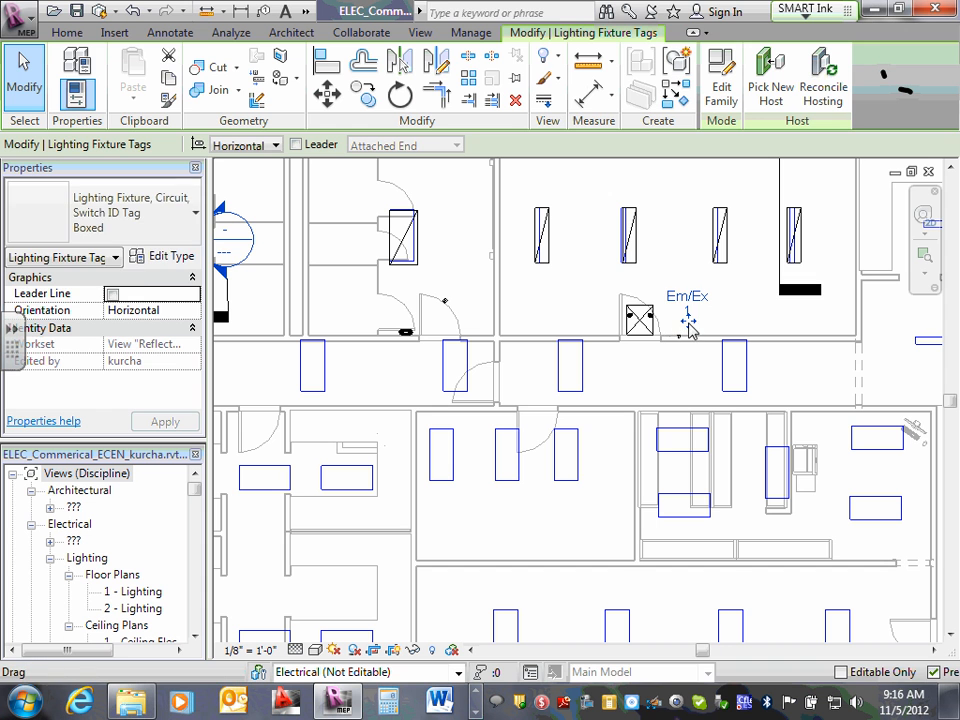
pyautogui.moveTo(688, 325); pyautogui.dragTo(675, 322)
pyautogui.click(669, 376)
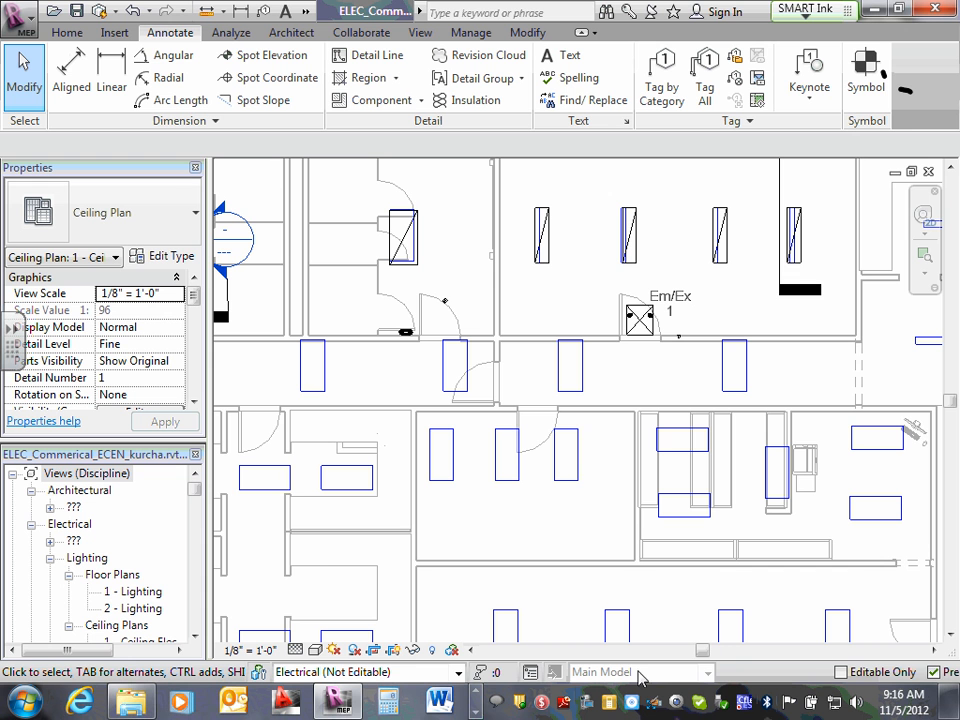
# - Switch to SMART Notebook, review the marked-up egress path and exit unit sketch in full screen, and leave full screen
pyautogui.click(477, 711)
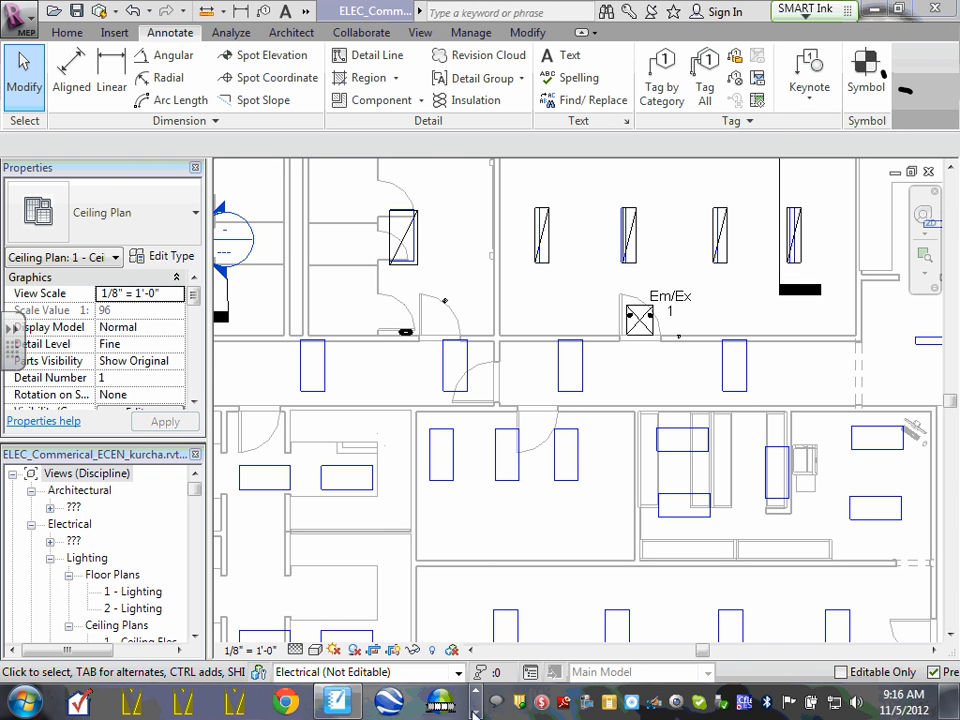
pyautogui.click(335, 702)
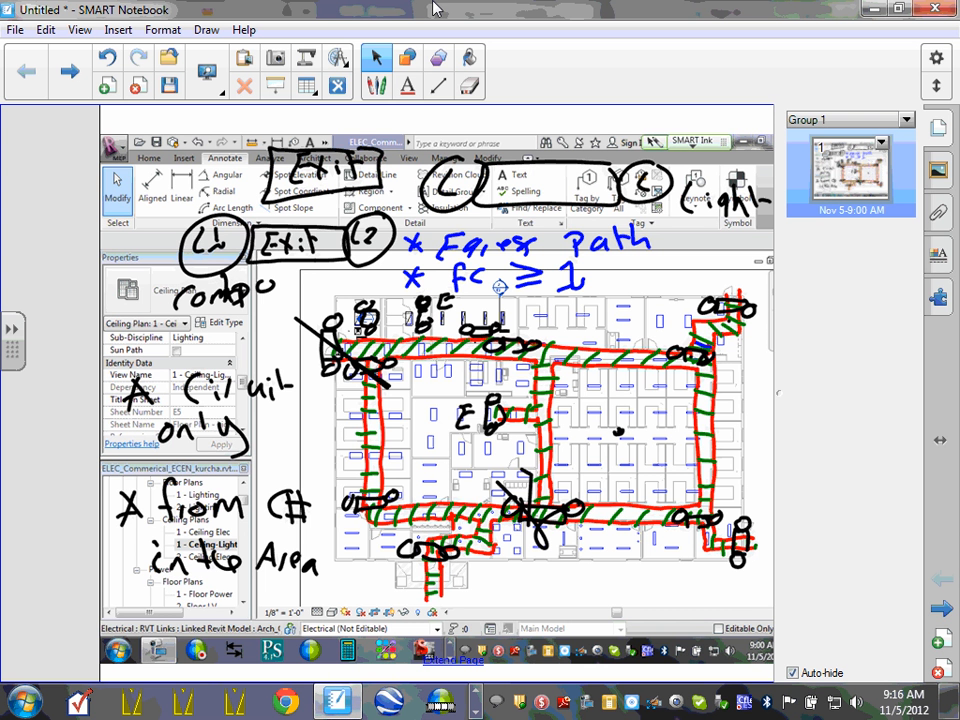
pyautogui.click(223, 92)
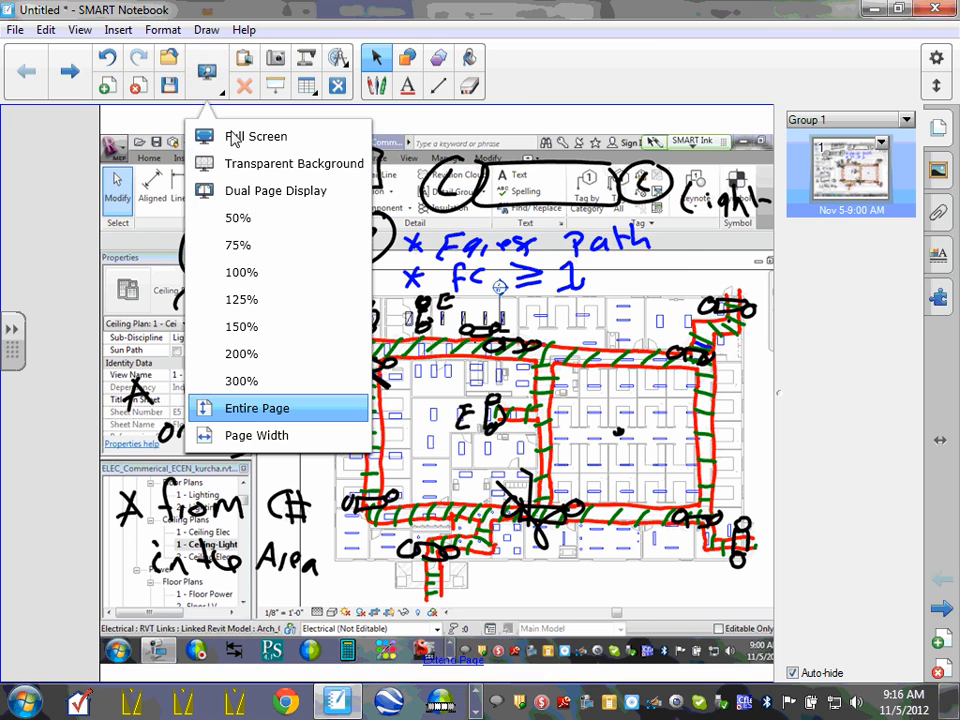
pyautogui.click(236, 137)
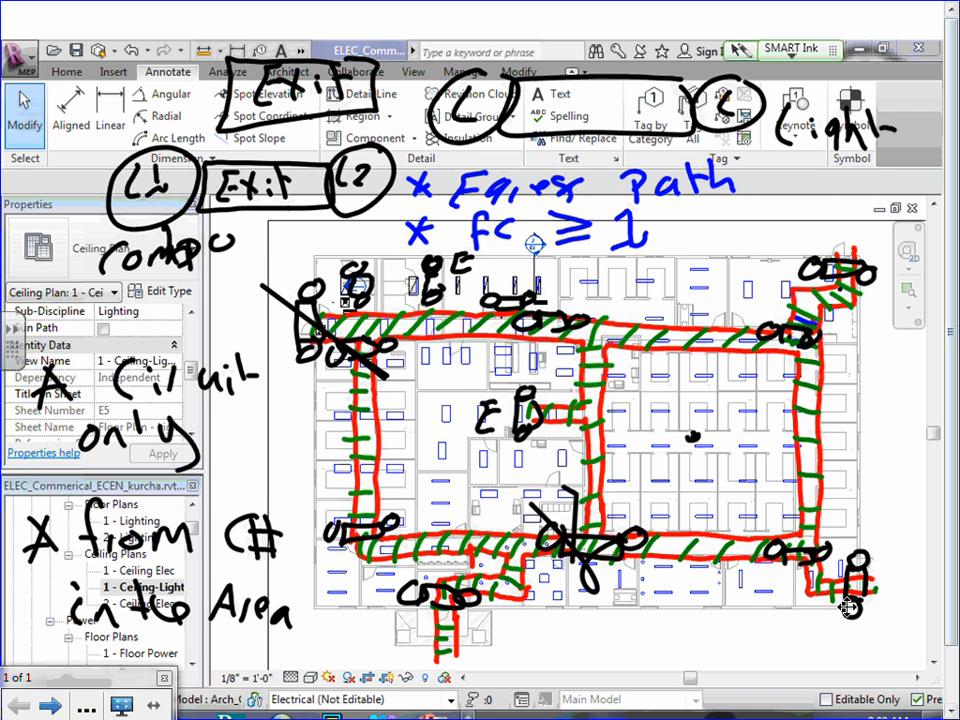
pyautogui.press('Escape')
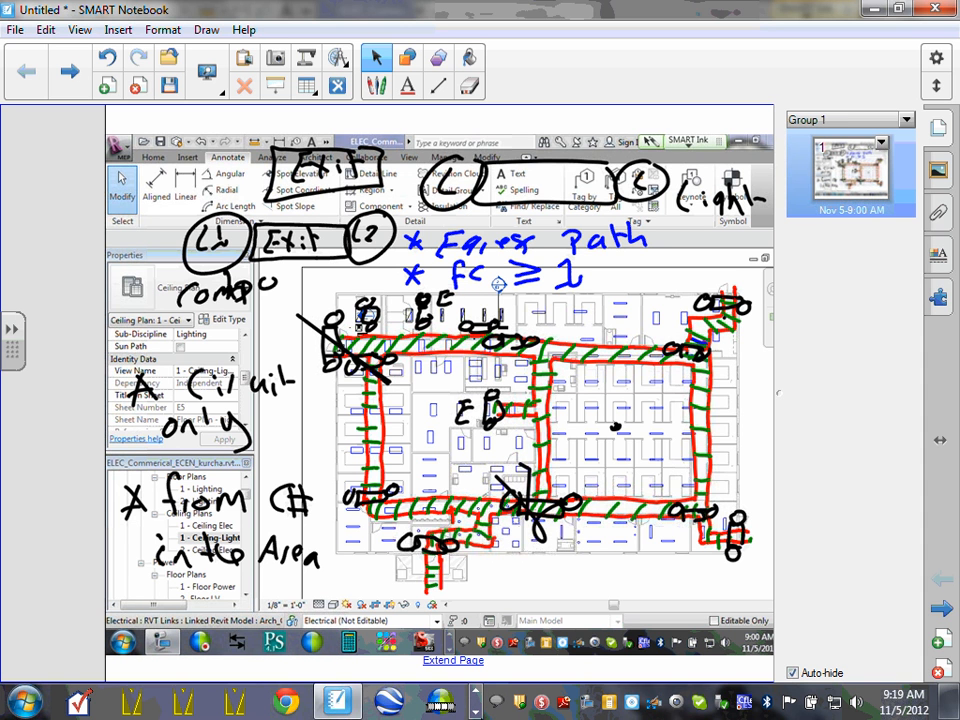
pyautogui.click(477, 697)
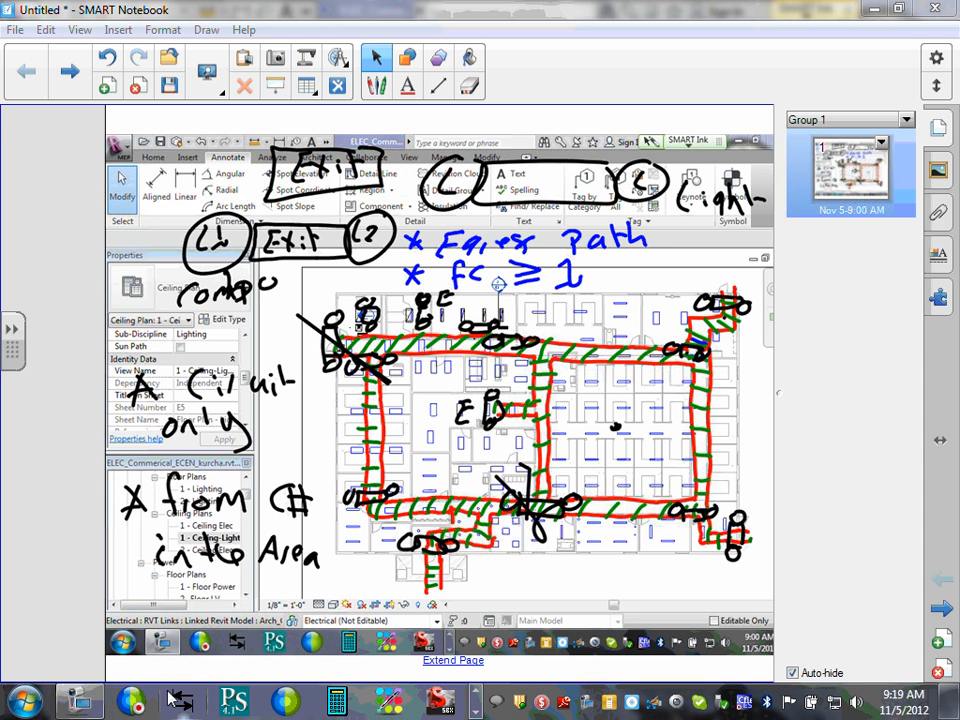